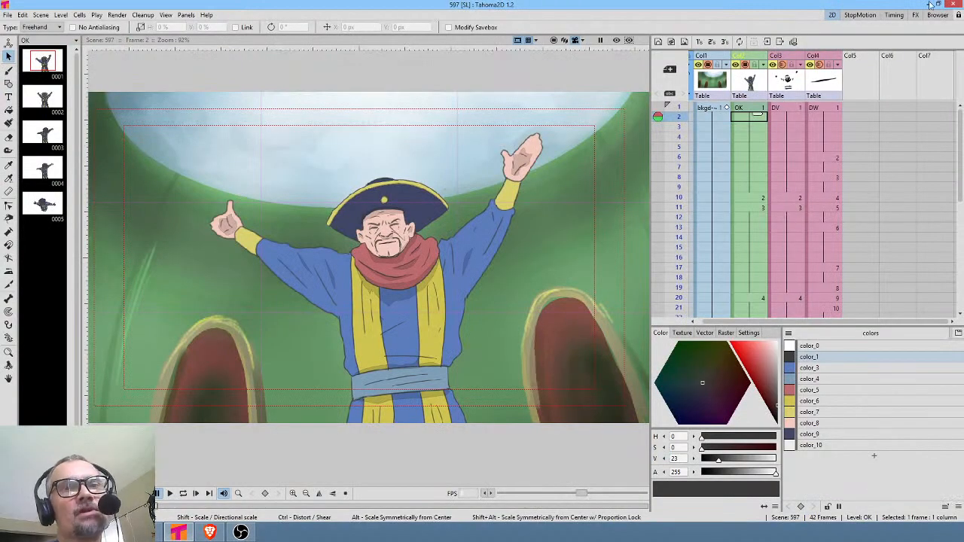
# Step: Switch to Vegas Pro, play the timeline through the scene 597 clip, and place the cursor at the start of placeholder -598
pyautogui.click(752, 109)
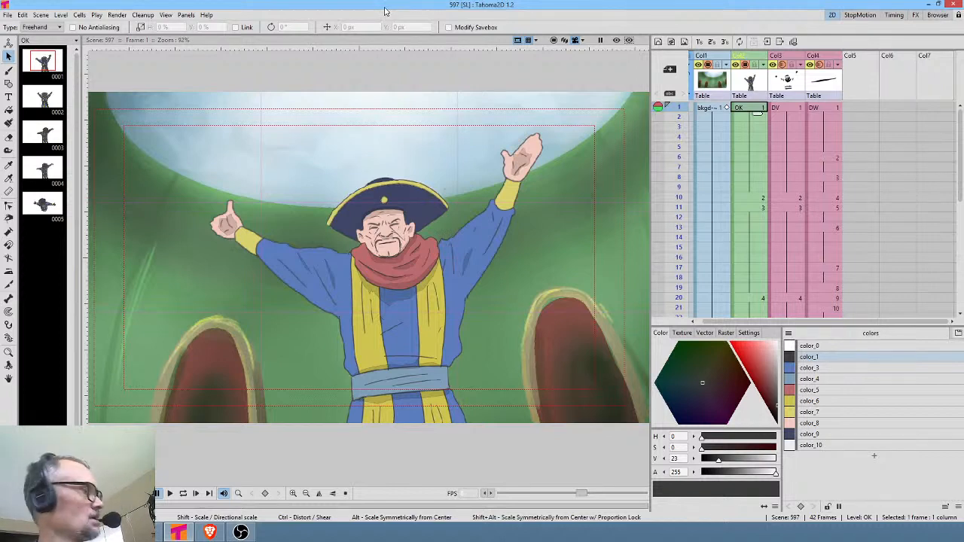
pyautogui.hotkey('ctrl', 'shift', 'r')
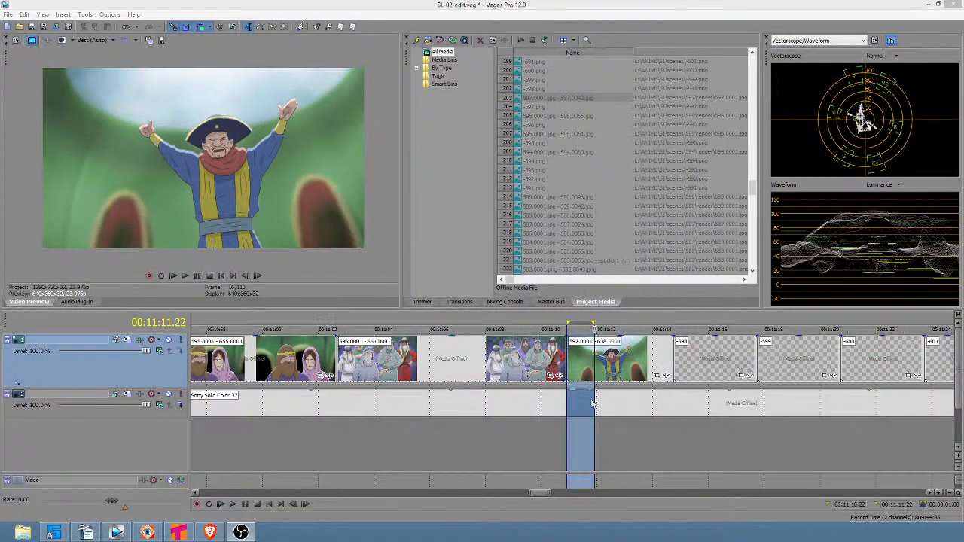
pyautogui.click(570, 431)
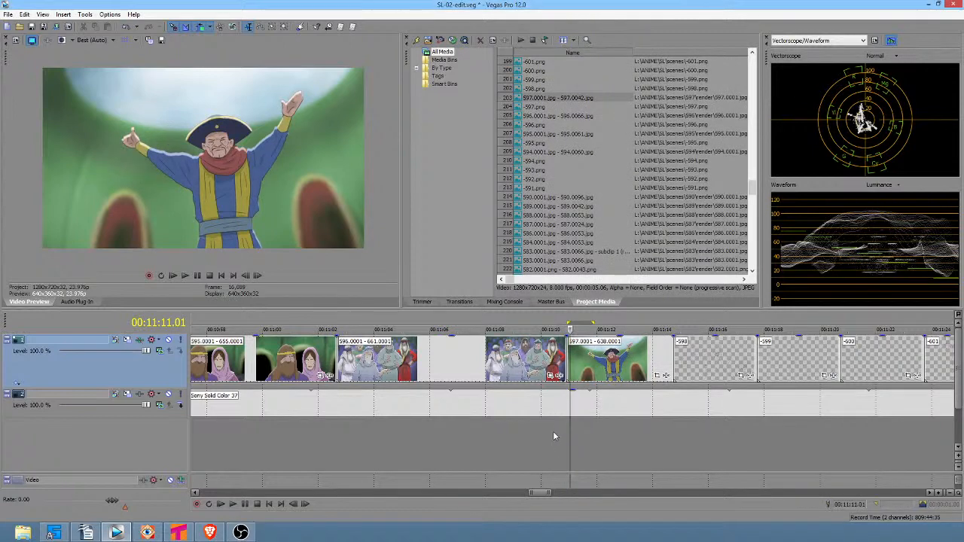
pyautogui.click(555, 431)
pyautogui.press('space')
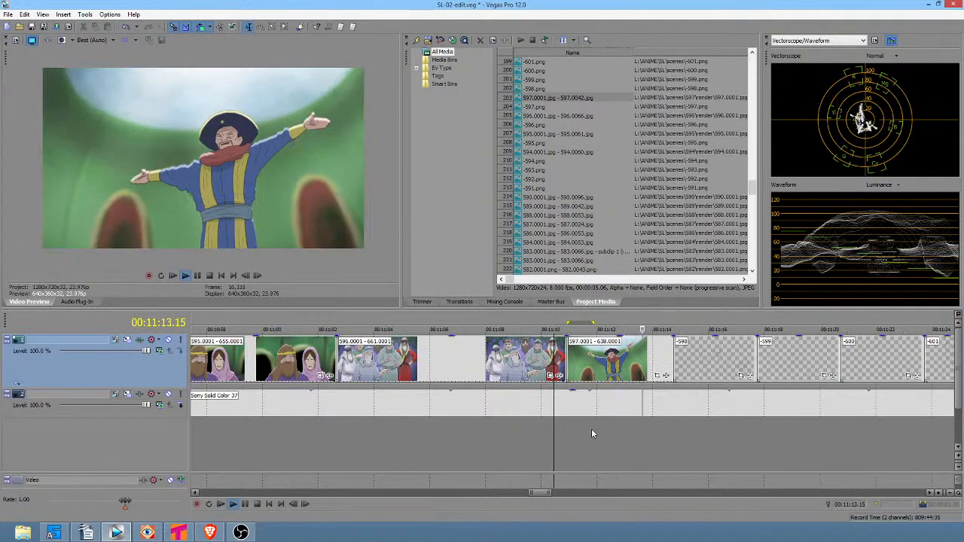
pyautogui.press('space')
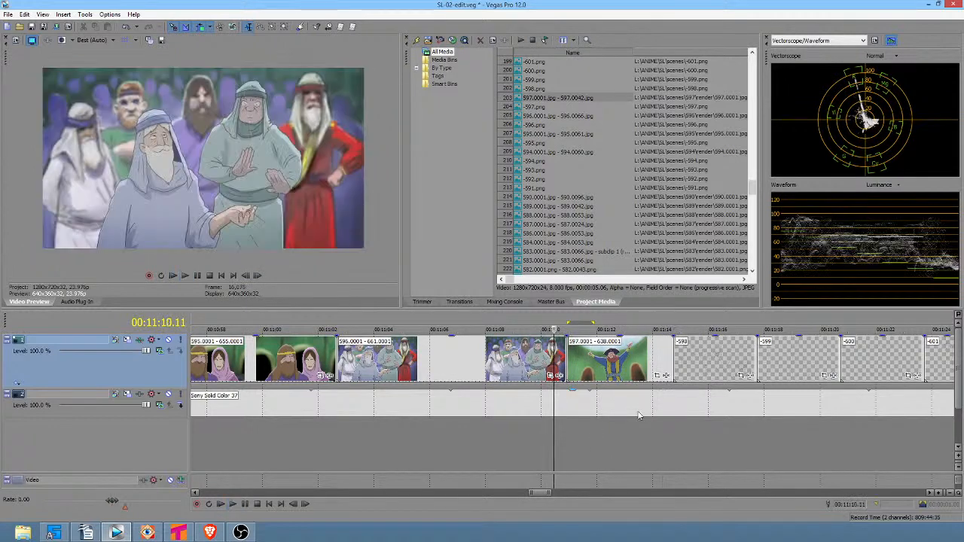
pyautogui.click(673, 430)
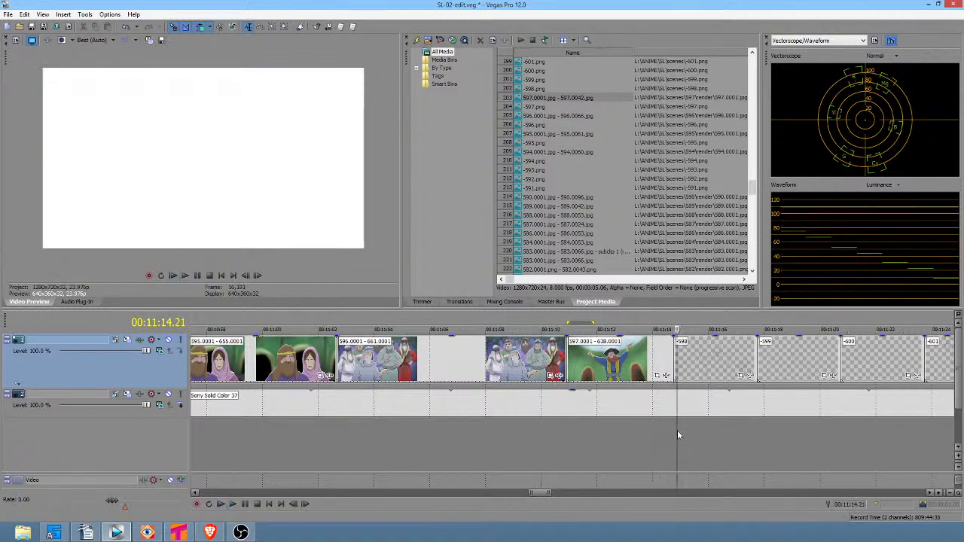
pyautogui.click(677, 430)
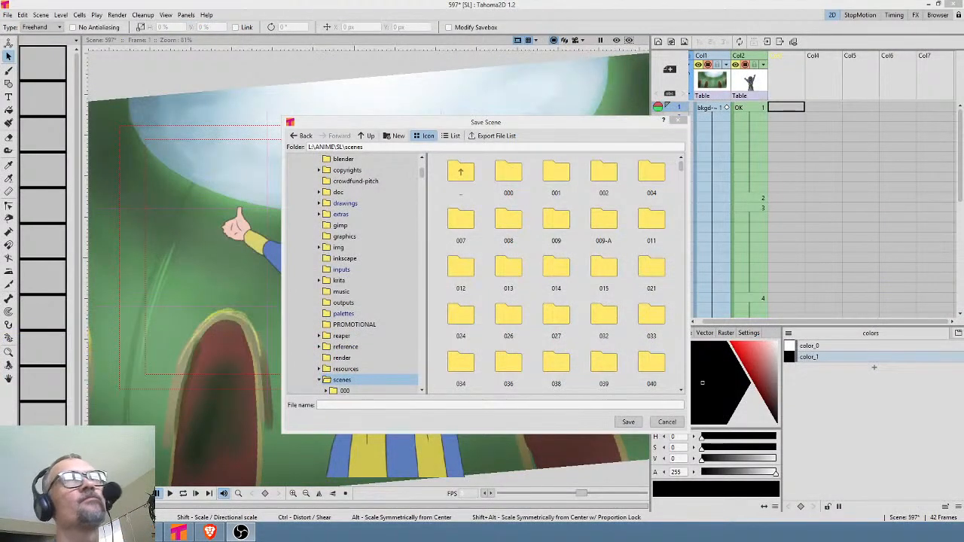
# Step: Save the scene as 598 in the scenes folder and show it in camera view
pyautogui.click(417, 405)
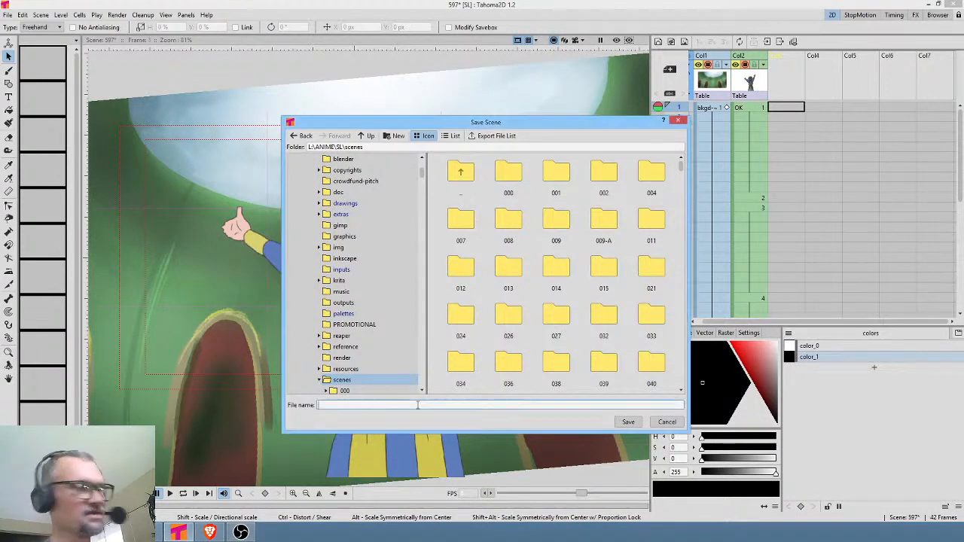
pyautogui.write('598')
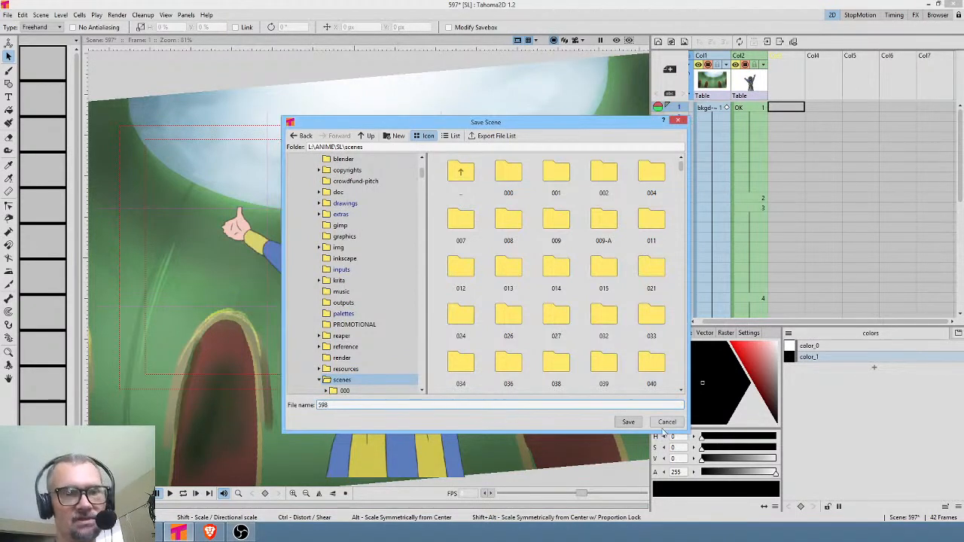
pyautogui.click(635, 424)
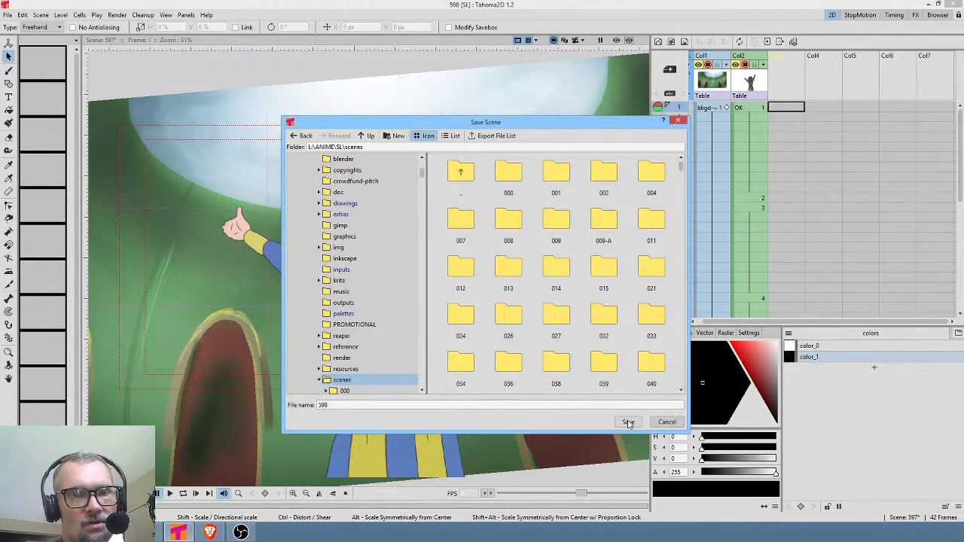
pyautogui.click(624, 423)
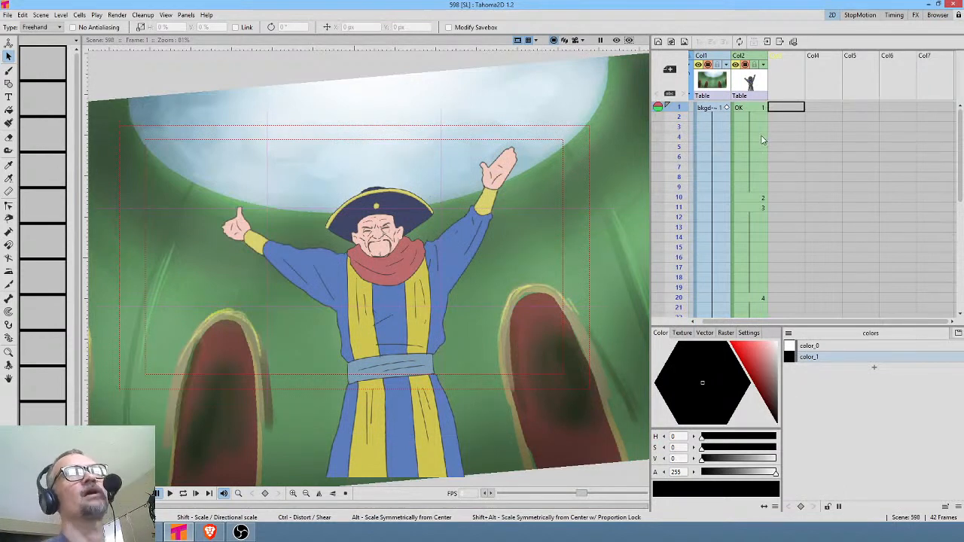
pyautogui.click(576, 43)
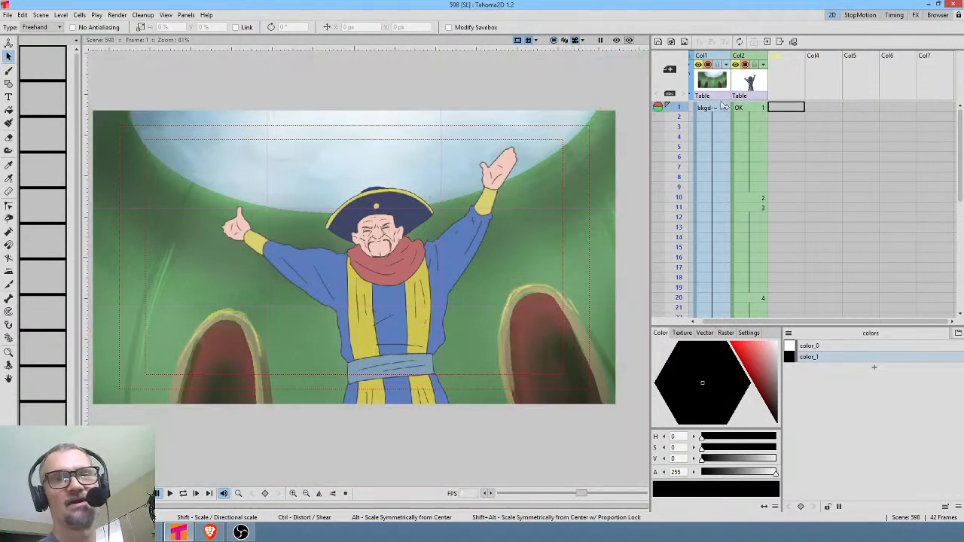
# Step: Remove all unused levels from the scene cast of scene 598 and save everything
pyautogui.click(186, 15)
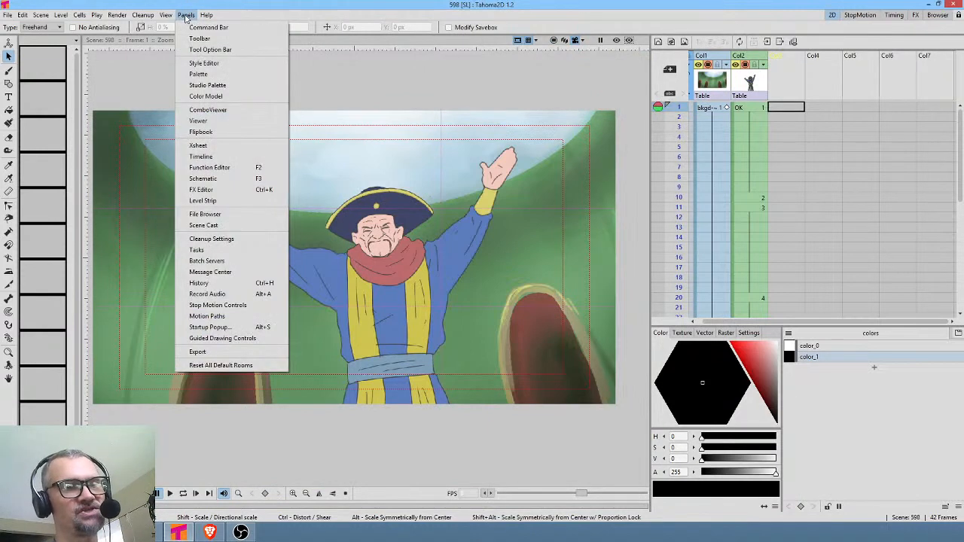
pyautogui.click(229, 226)
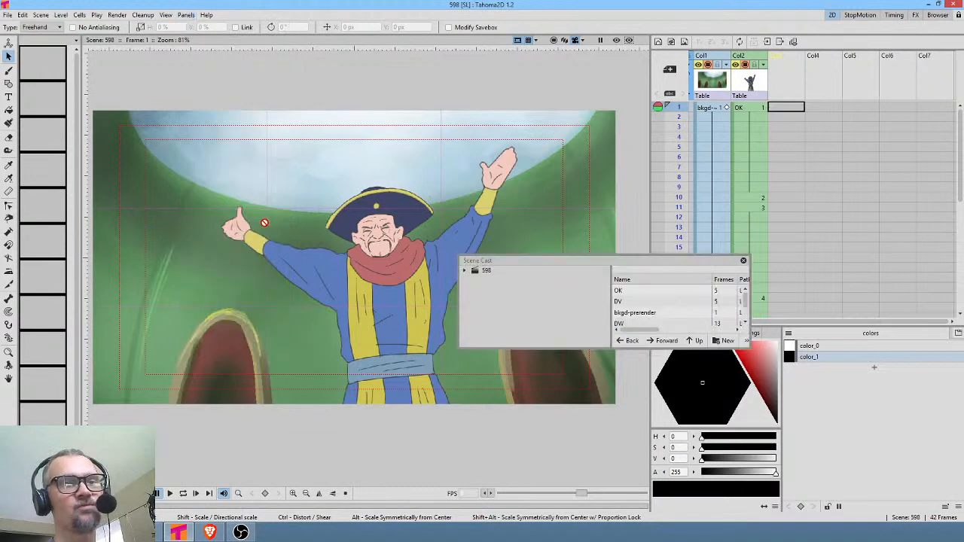
pyautogui.rightClick(662, 295)
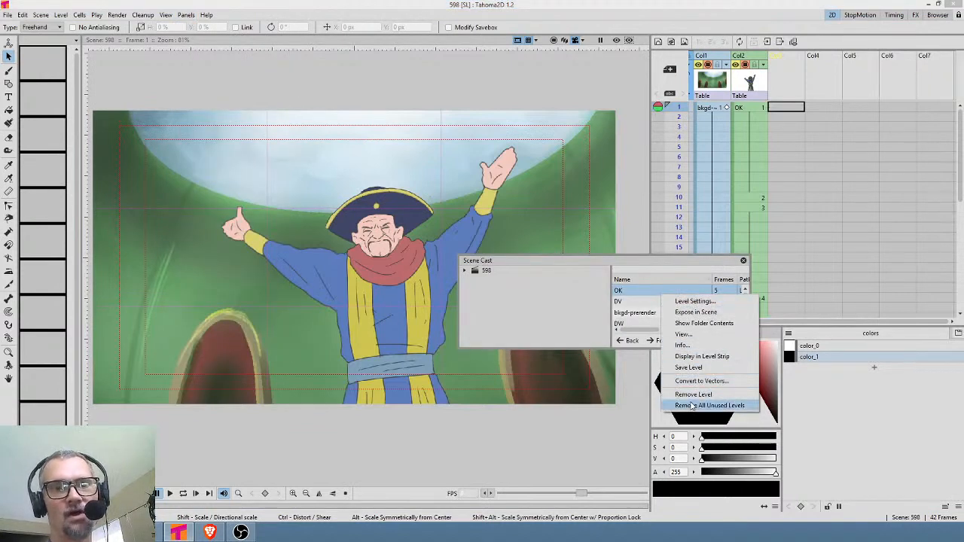
pyautogui.click(691, 407)
pyautogui.click(743, 262)
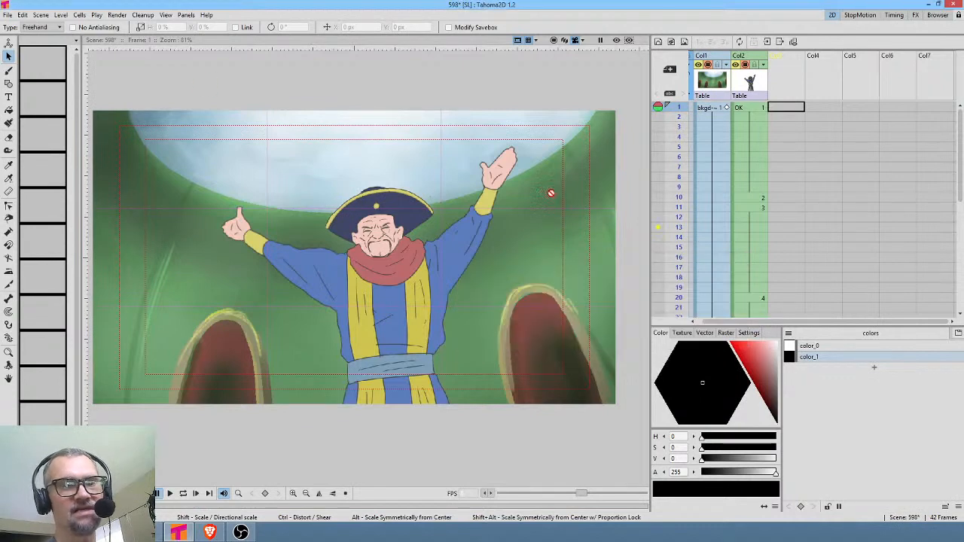
pyautogui.click(9, 15)
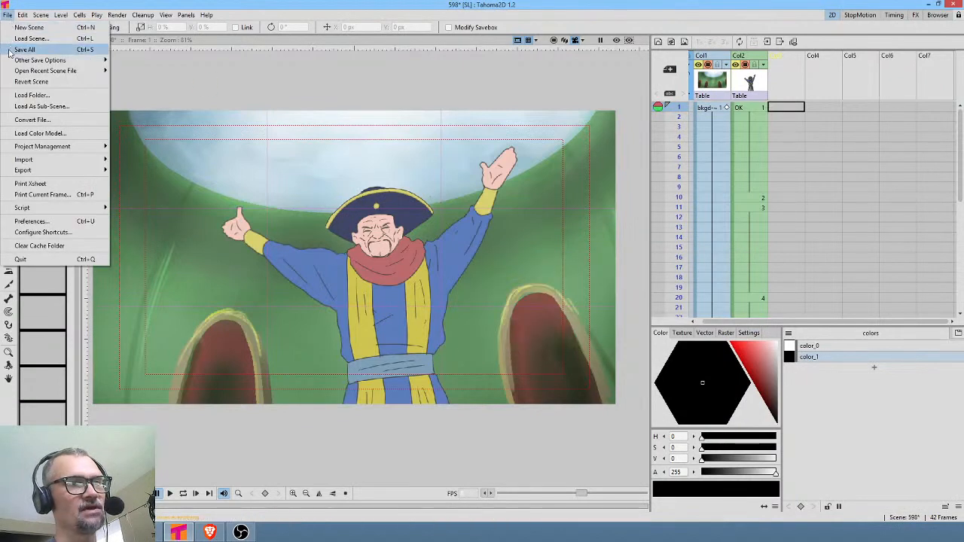
pyautogui.click(9, 49)
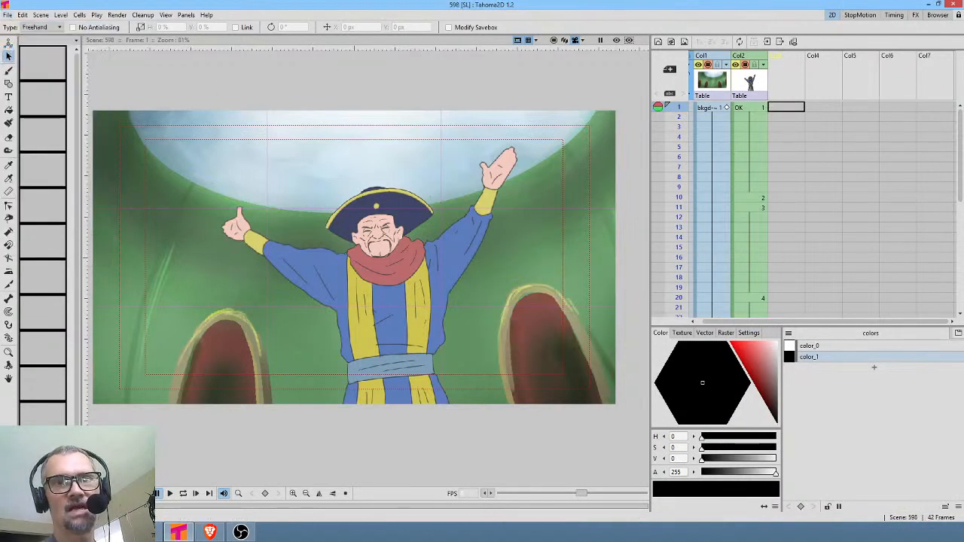
# Step: Hide the background column's artwork in the viewer while keeping the character column visible
pyautogui.click(792, 109)
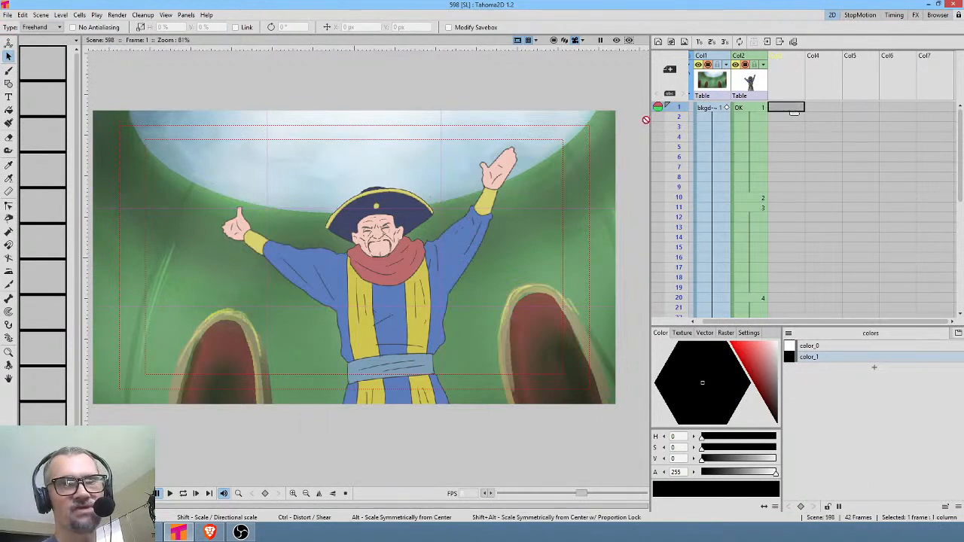
pyautogui.click(707, 66)
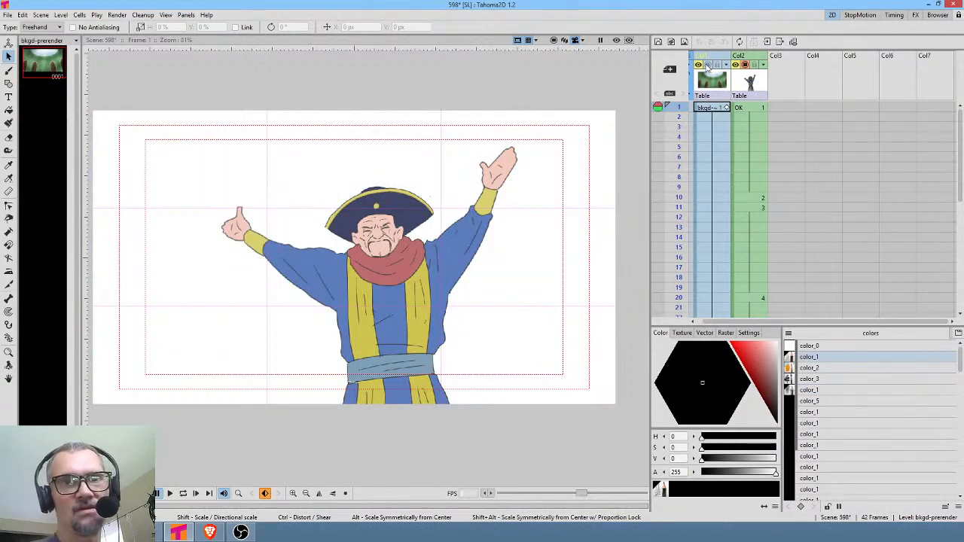
pyautogui.click(749, 84)
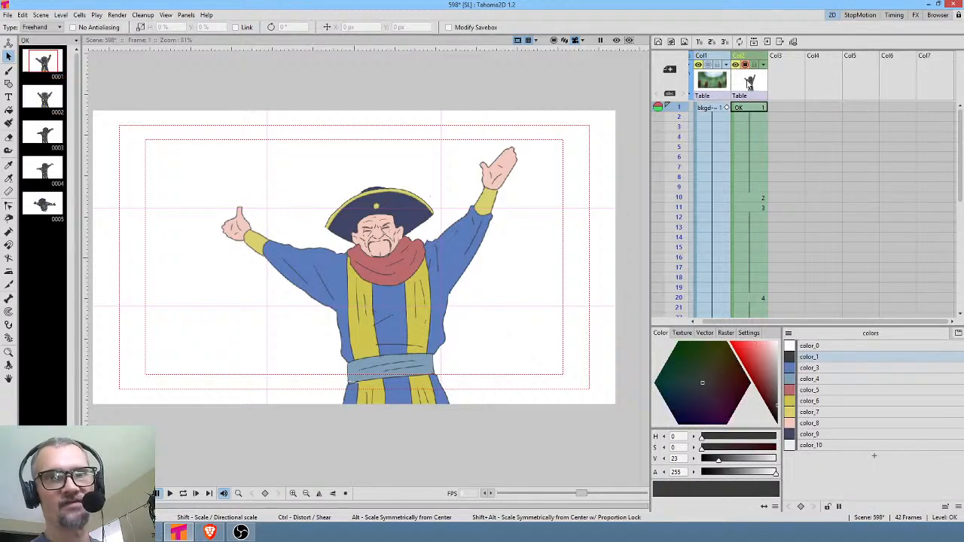
# Step: Create a new drawing level at frame 1 of the empty third column using the Brush tool
pyautogui.click(797, 108)
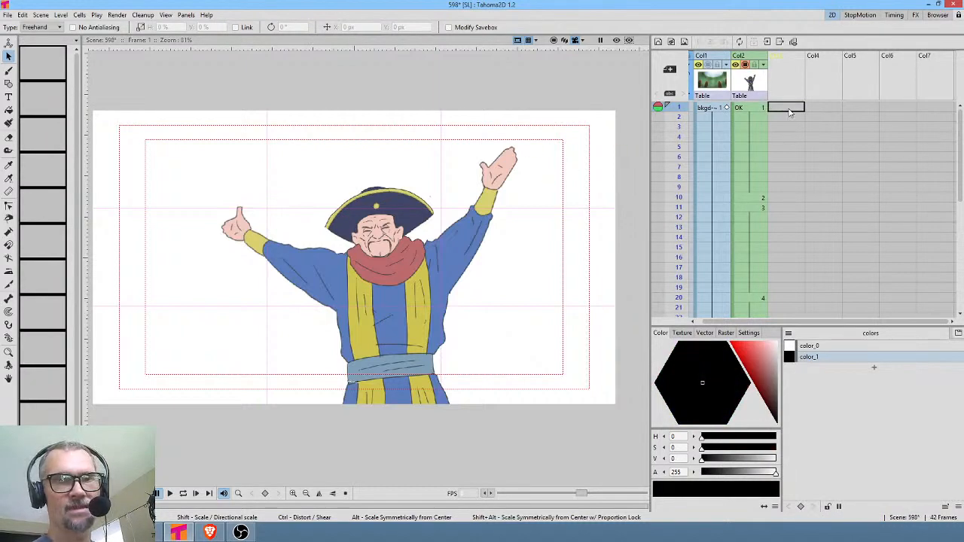
pyautogui.press('b')
pyautogui.click(534, 225)
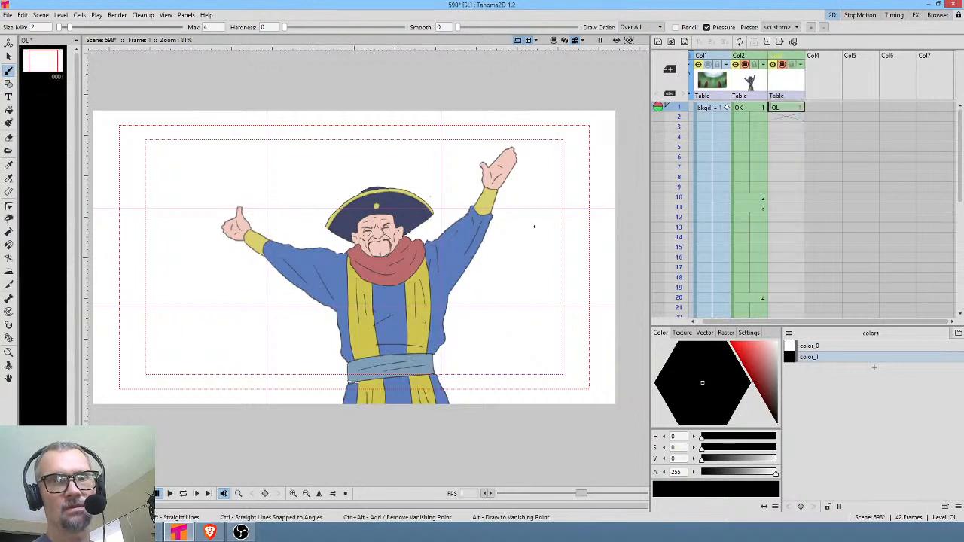
# Step: Copy color_3 through color_10 from the OK level's palette into the OL level's palette
pyautogui.click(779, 109)
pyautogui.click(761, 109)
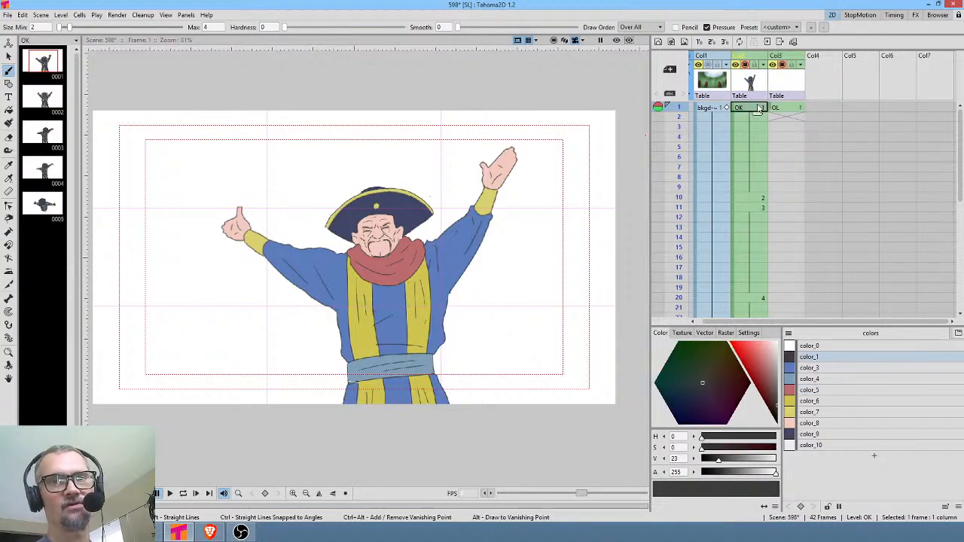
pyautogui.click(820, 359)
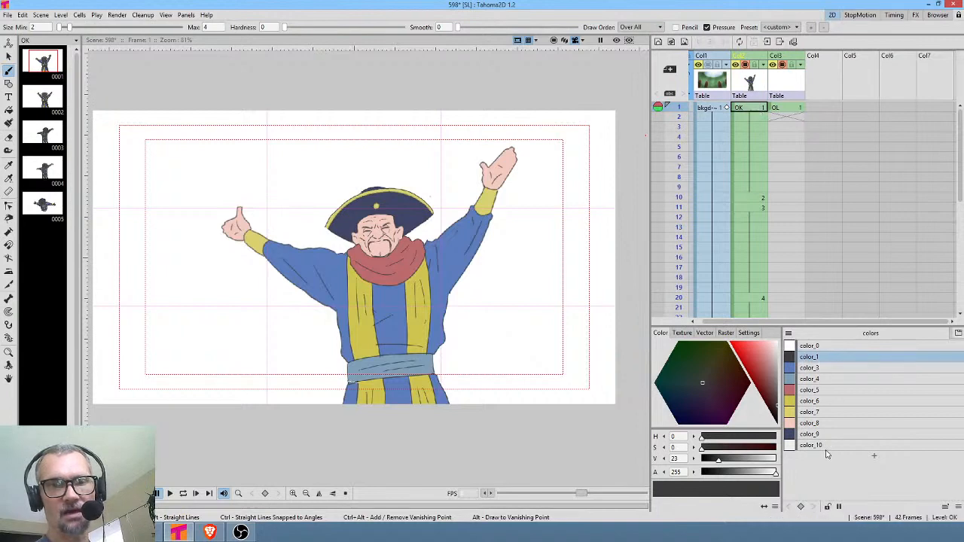
pyautogui.click(825, 369)
pyautogui.keyDown('shift'); pyautogui.click(821, 446); pyautogui.keyUp('shift')
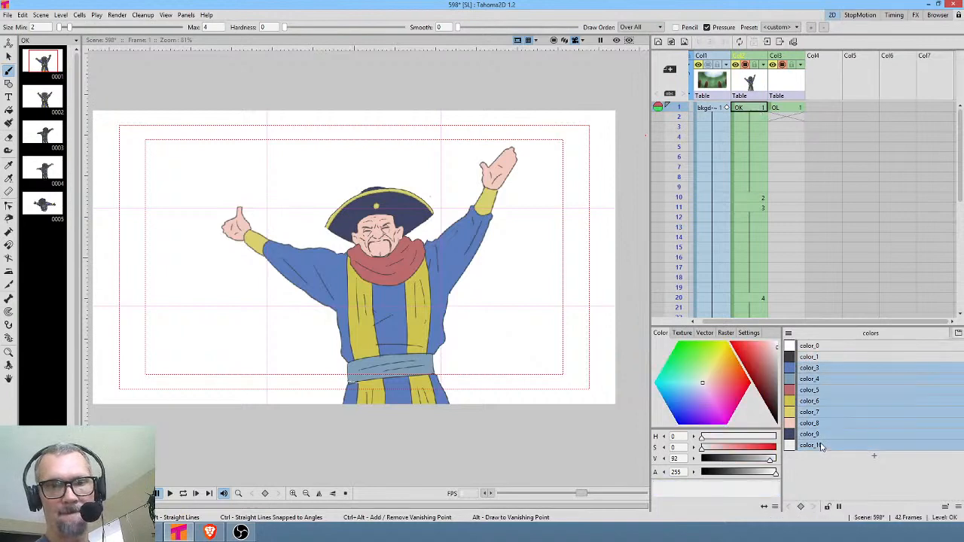
pyautogui.click(797, 109)
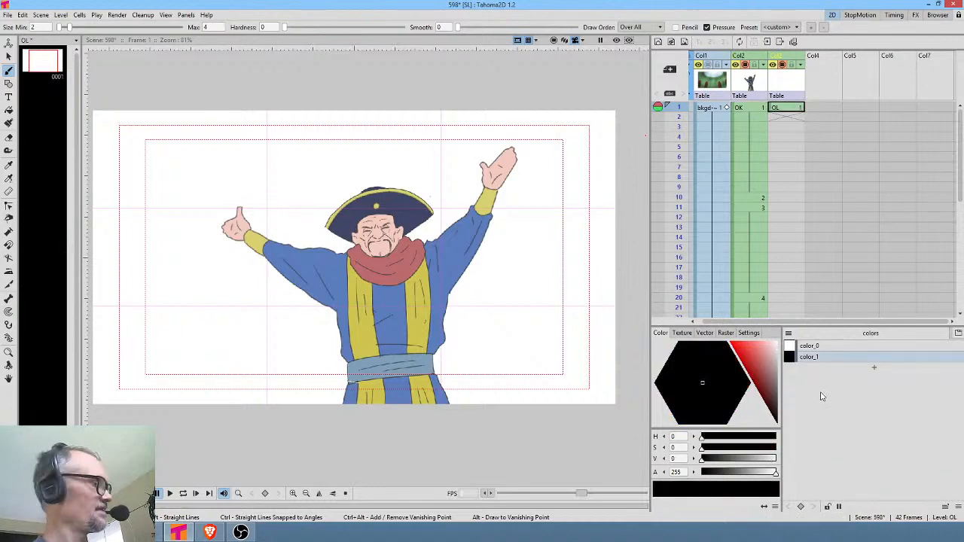
pyautogui.hotkey('ctrl', 'v')
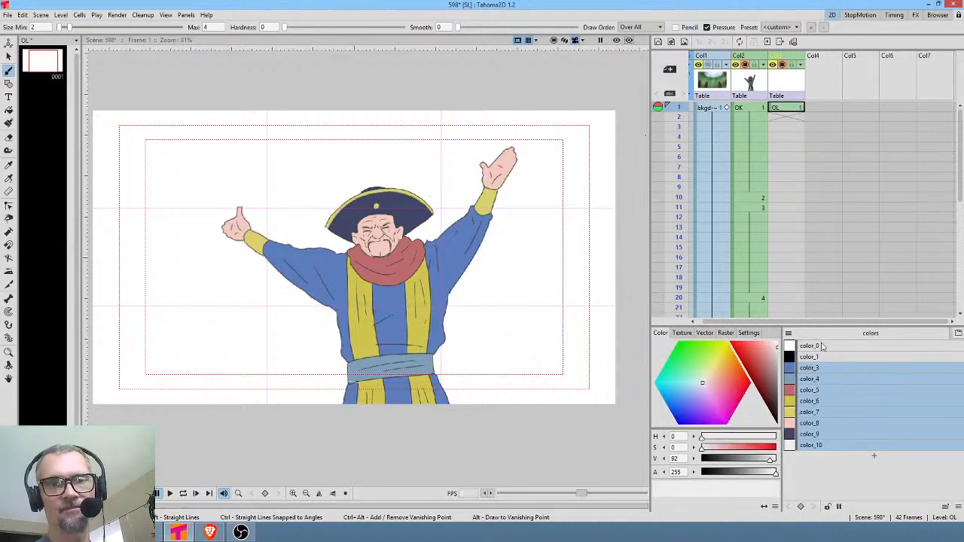
# Step: Hide the OK character column's drawings in the viewer
pyautogui.click(797, 75)
pyautogui.click(759, 86)
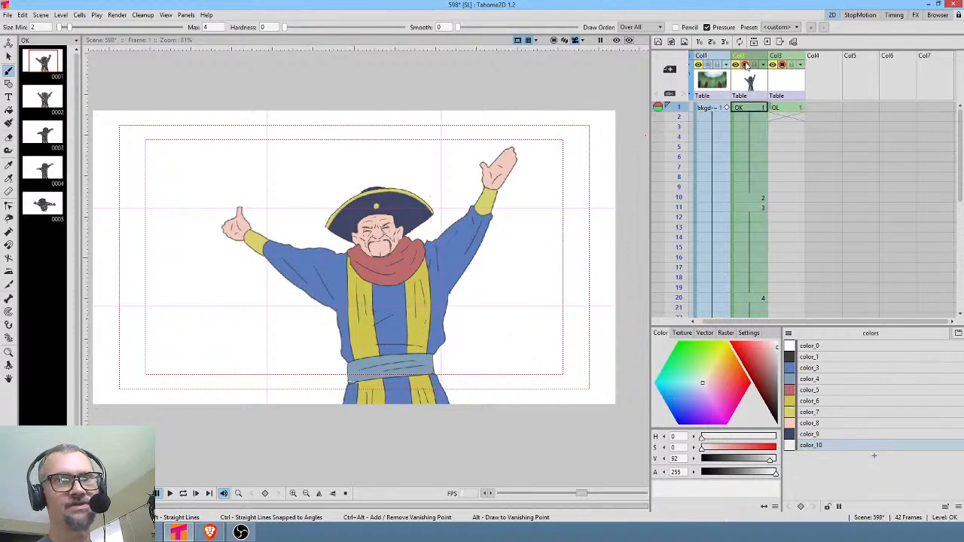
pyautogui.click(746, 65)
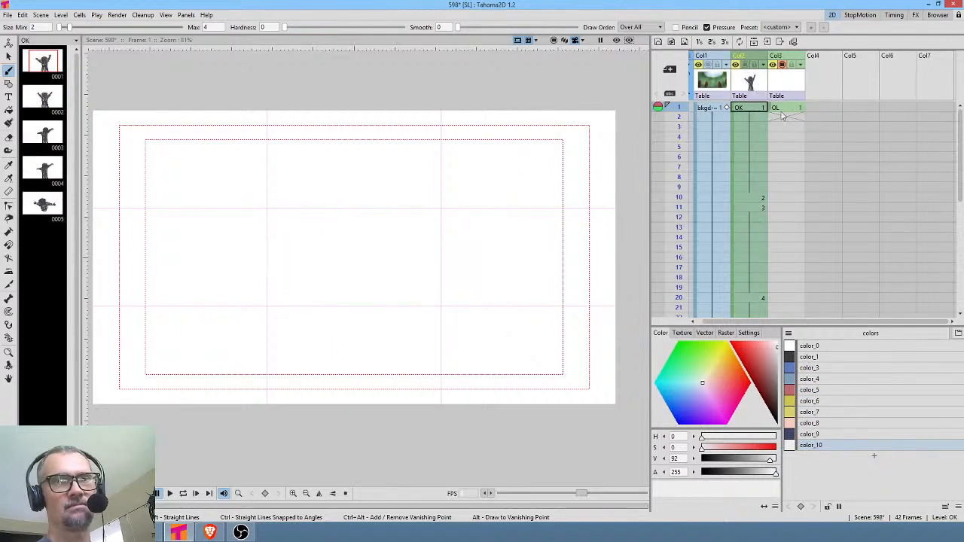
# Step: Check color_1 and color_10 in the OL level's palette and delete the OK character column from the xsheet
pyautogui.click(792, 109)
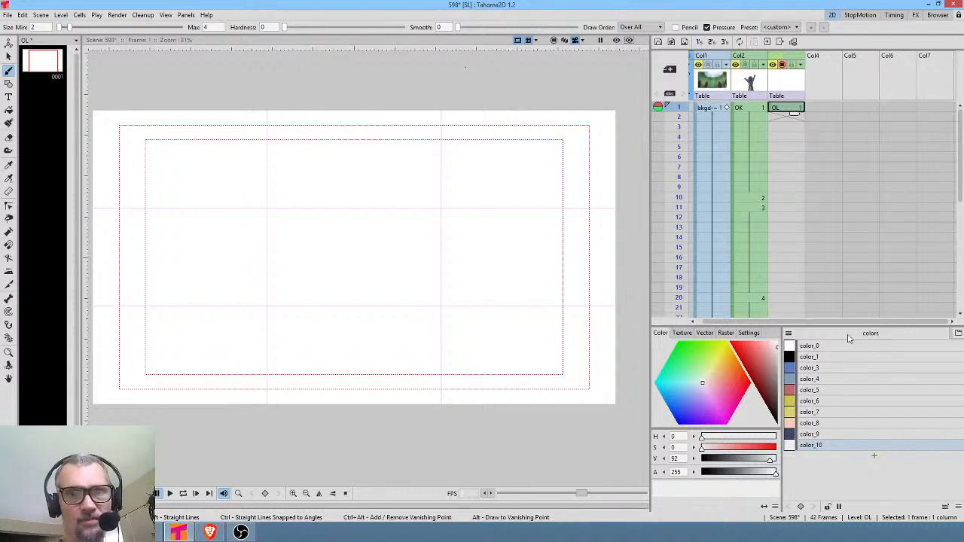
pyautogui.click(837, 359)
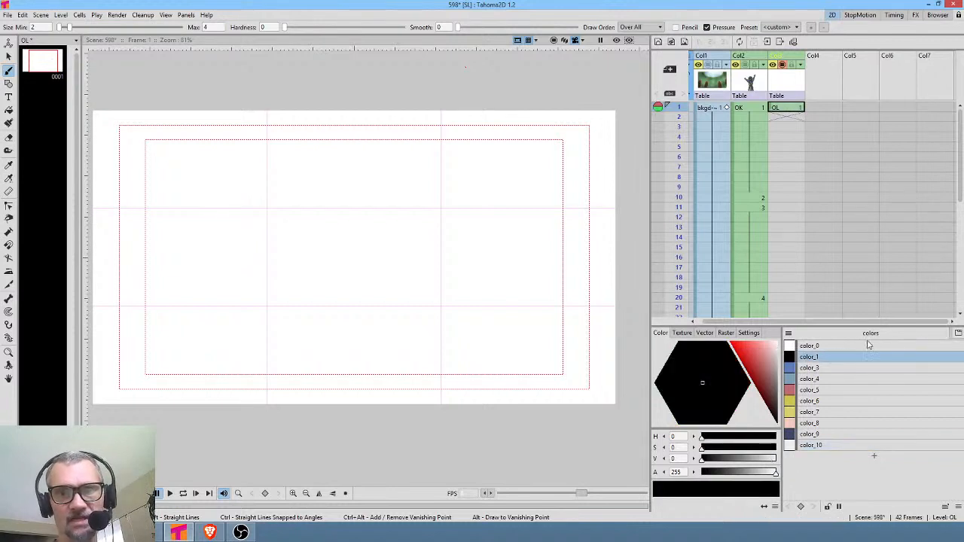
pyautogui.click(841, 448)
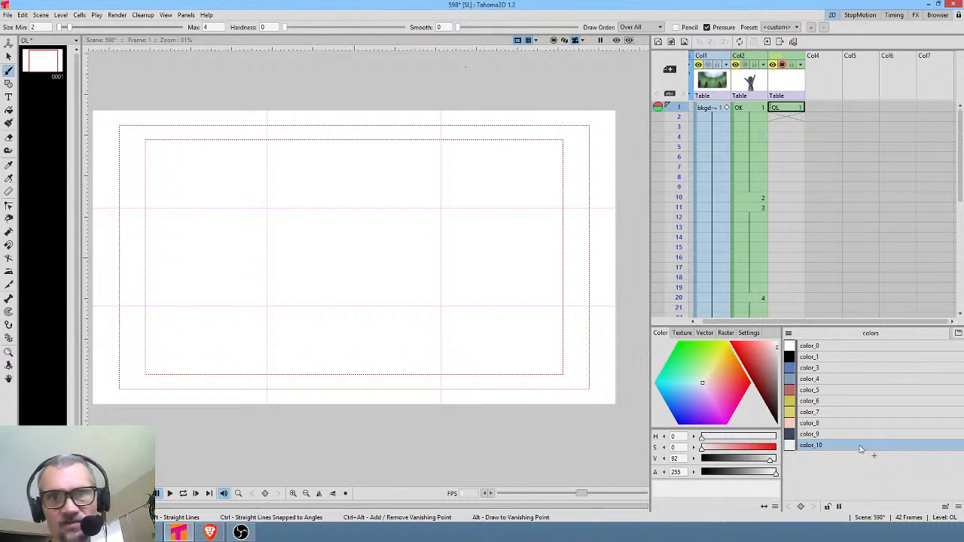
pyautogui.click(751, 86)
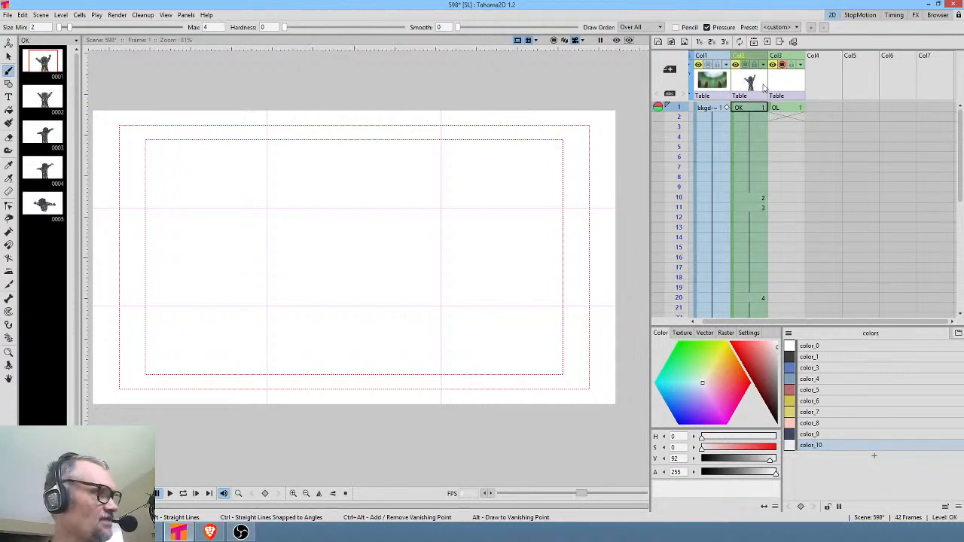
pyautogui.press('Delete')
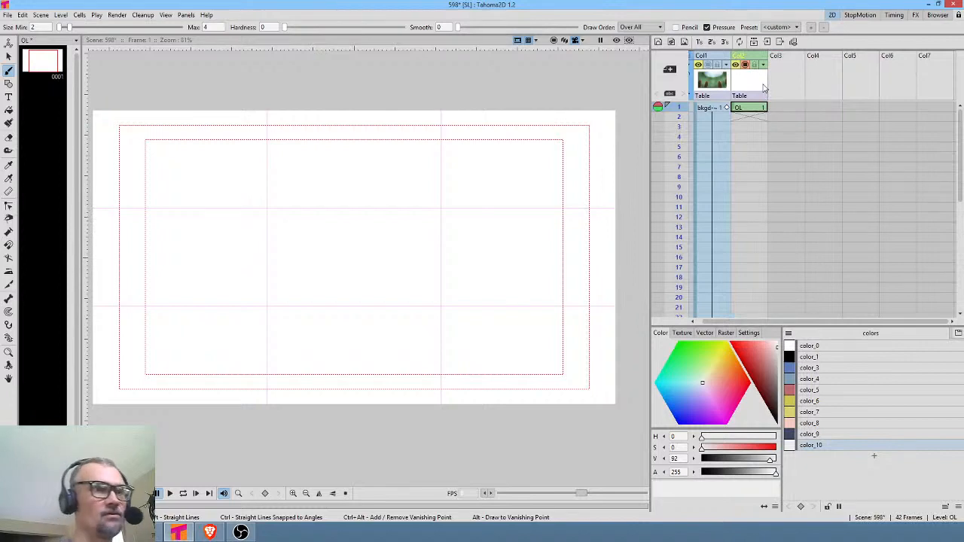
# Step: Remove all unused levels from the scene cast and close the cast window
pyautogui.click(186, 14)
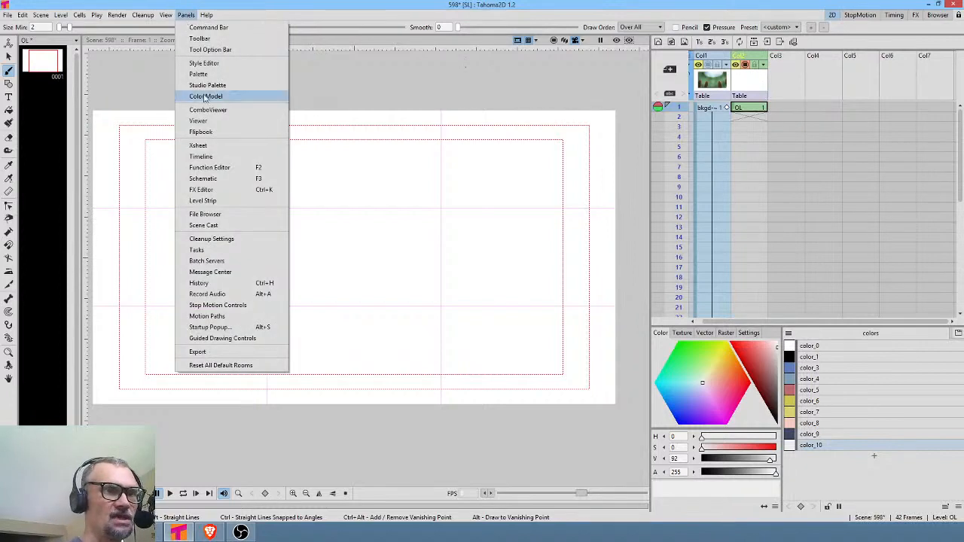
pyautogui.click(232, 225)
pyautogui.rightClick(686, 302)
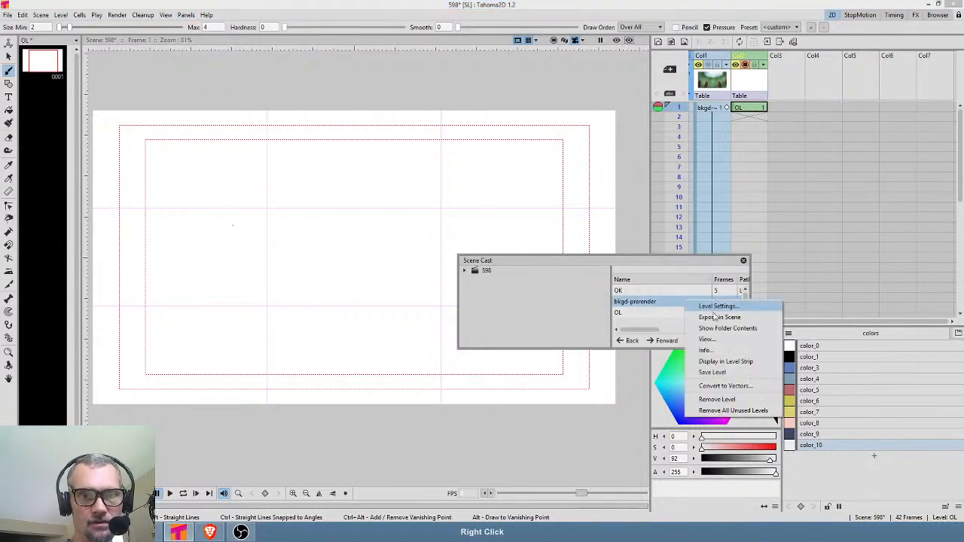
pyautogui.click(749, 411)
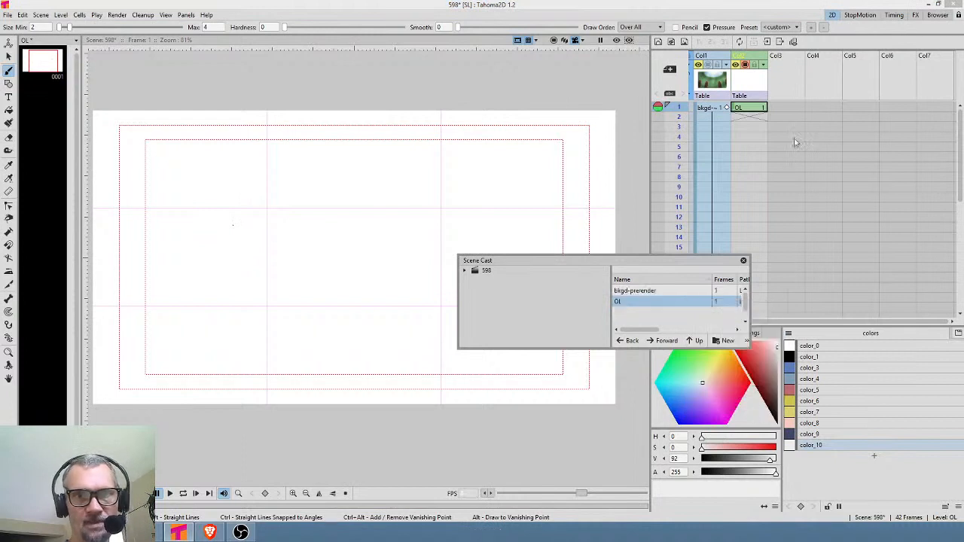
pyautogui.click(762, 111)
pyautogui.click(743, 260)
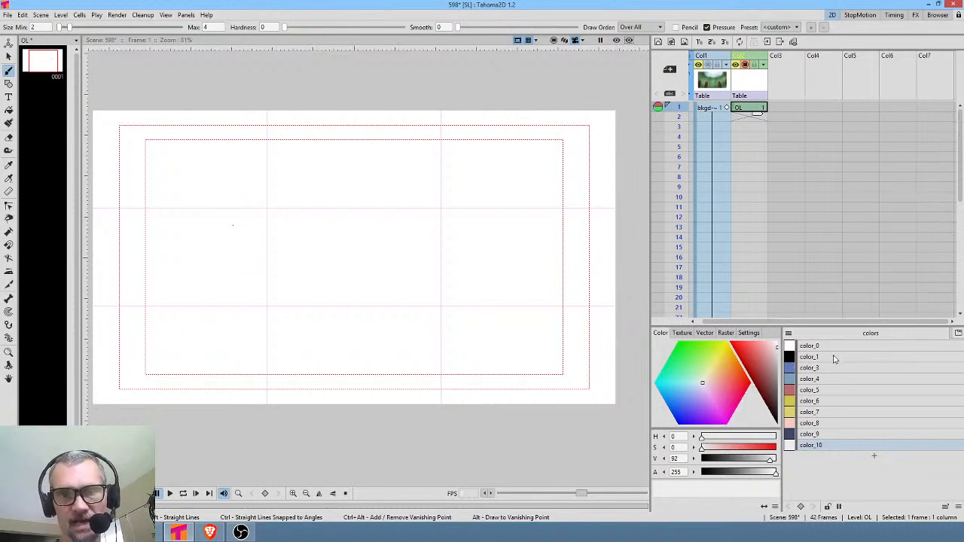
# Step: Create a new drawing level at frame 1 of the third column and set its color_1 to the charcoal raster brush
pyautogui.click(841, 358)
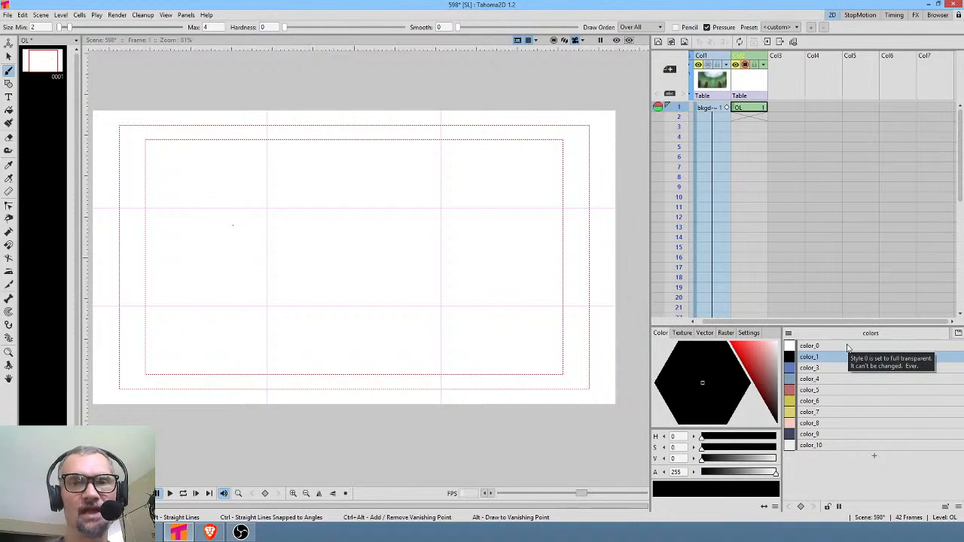
pyautogui.click(788, 108)
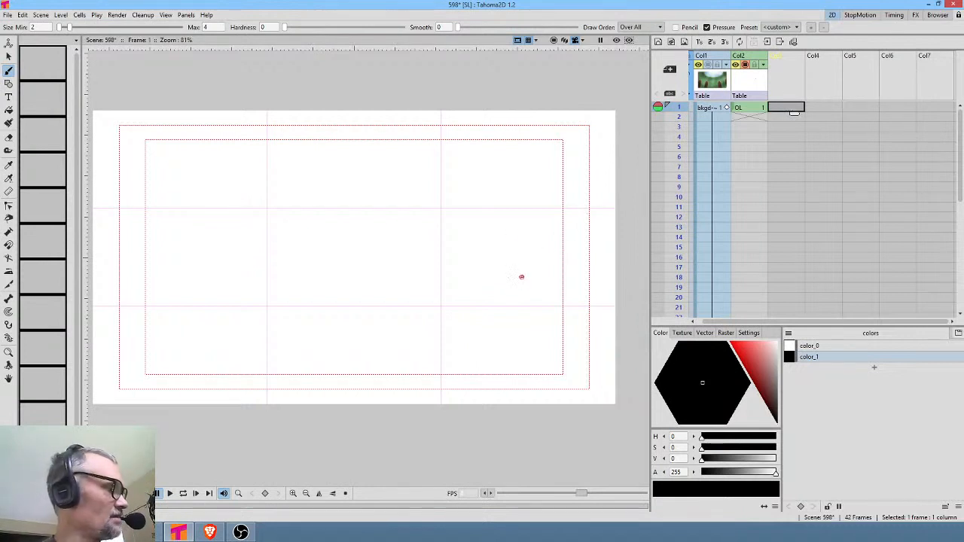
pyautogui.click(516, 287)
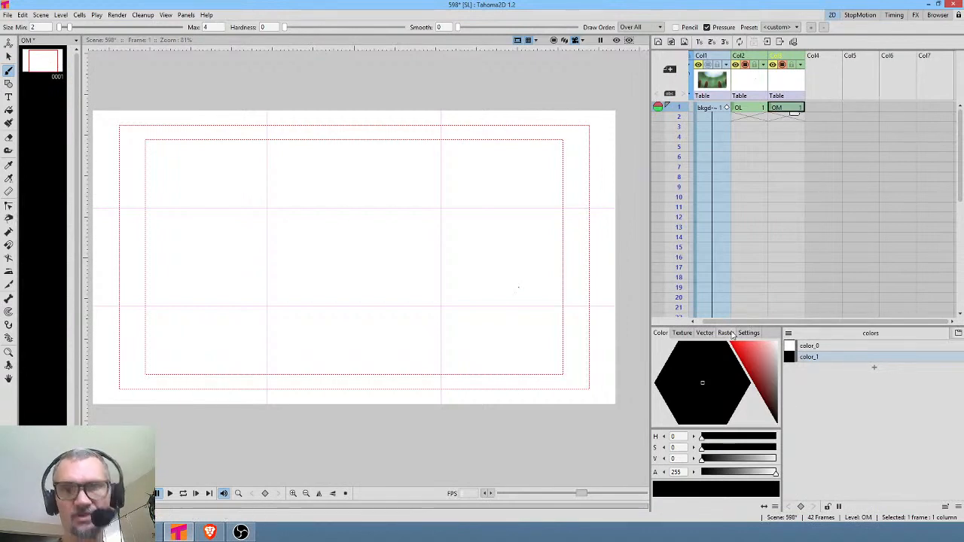
pyautogui.click(728, 333)
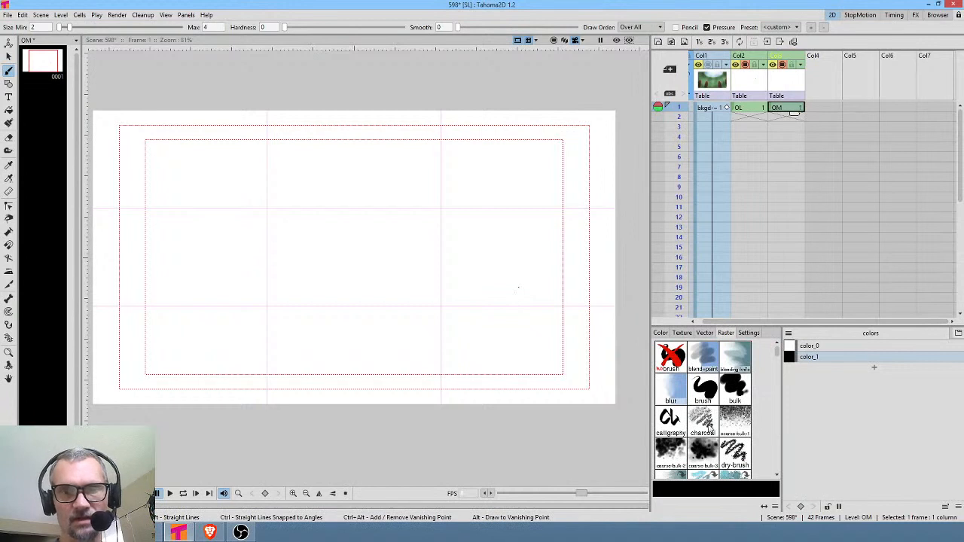
pyautogui.click(703, 421)
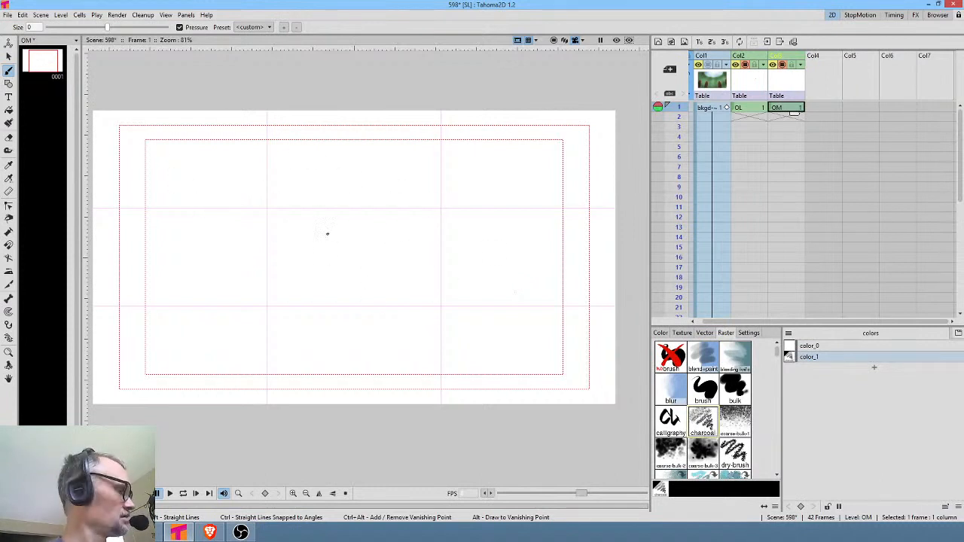
# Step: Test the charcoal brush with diagonal hatching in the upper middle of the frame and clear the strokes
pyautogui.scroll(1, 354, 233)
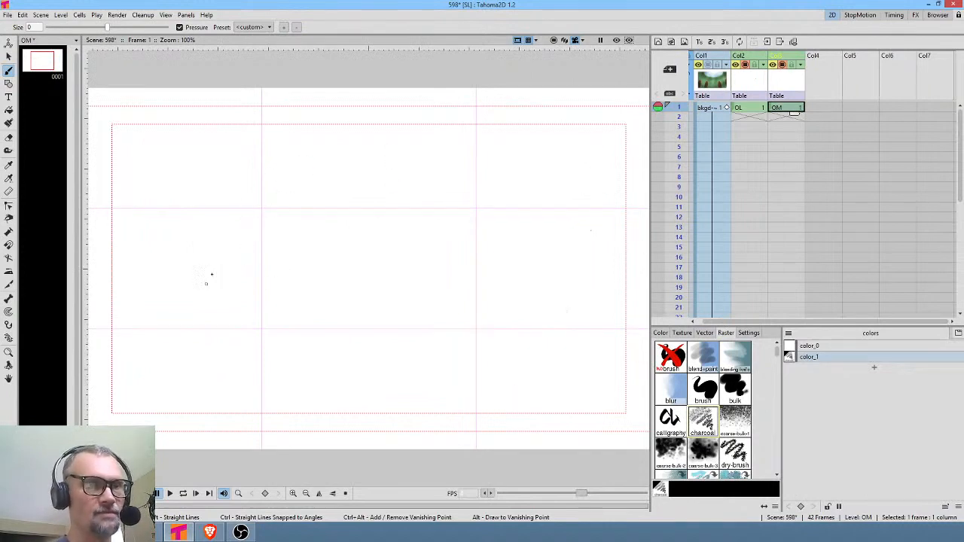
pyautogui.moveTo(287, 181)
pyautogui.mouseDown()
pyautogui.moveTo(272, 204)
pyautogui.moveTo(322, 151)
pyautogui.moveTo(222, 252)
pyautogui.moveTo(338, 155)
pyautogui.moveTo(339, 169)
pyautogui.moveTo(288, 218)
pyautogui.moveTo(296, 221)
pyautogui.moveTo(272, 252)
pyautogui.moveTo(358, 182)
pyautogui.moveTo(270, 276)
pyautogui.moveTo(362, 204)
pyautogui.moveTo(295, 267)
pyautogui.mouseUp()
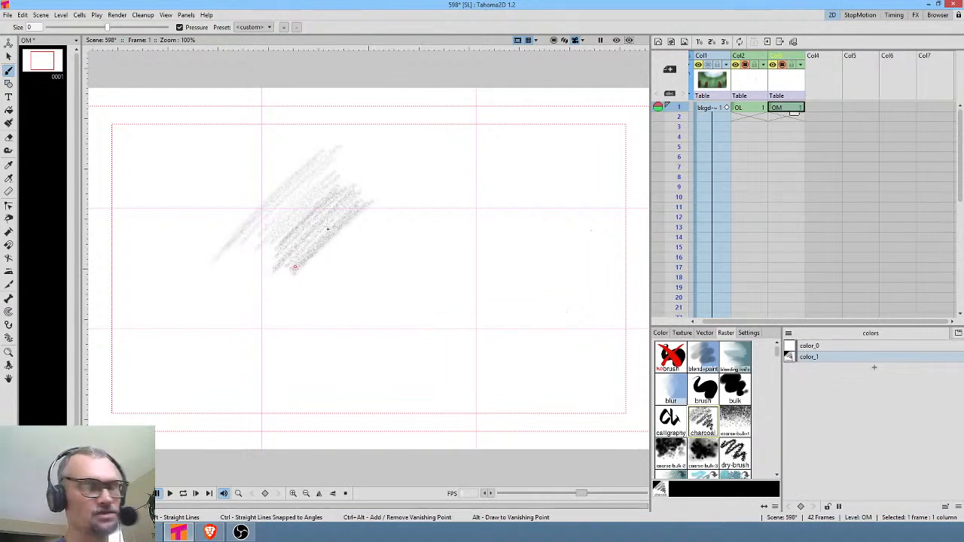
pyautogui.moveTo(328, 228)
pyautogui.mouseDown()
pyautogui.moveTo(308, 267)
pyautogui.moveTo(380, 212)
pyautogui.moveTo(379, 221)
pyautogui.moveTo(358, 241)
pyautogui.moveTo(350, 235)
pyautogui.moveTo(403, 160)
pyautogui.moveTo(377, 174)
pyautogui.moveTo(359, 205)
pyautogui.moveTo(396, 180)
pyautogui.moveTo(279, 285)
pyautogui.mouseUp()
pyautogui.press('a')
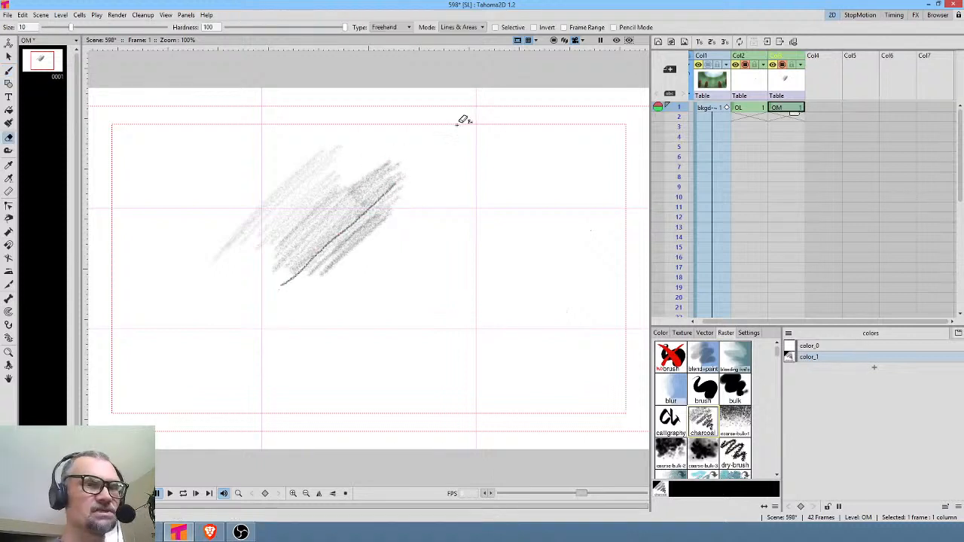
pyautogui.moveTo(449, 127)
pyautogui.mouseDown()
pyautogui.moveTo(279, 344)
pyautogui.moveTo(436, 125)
pyautogui.mouseUp()
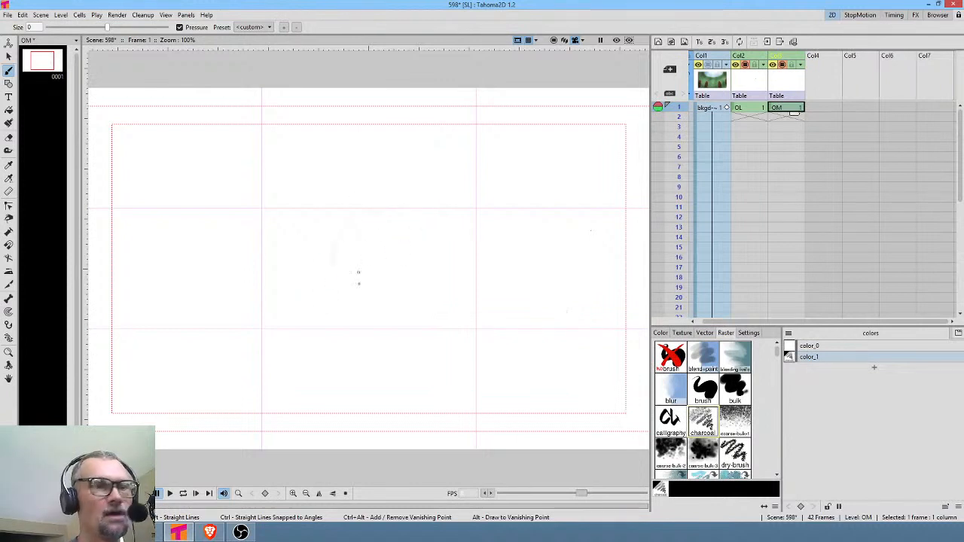
# Step: Rough in the character's torso as a tall leaning arch in the lower middle of the frame with light charcoal strokes
pyautogui.moveTo(325, 308)
pyautogui.mouseDown()
pyautogui.moveTo(357, 230)
pyautogui.moveTo(429, 286)
pyautogui.mouseUp()
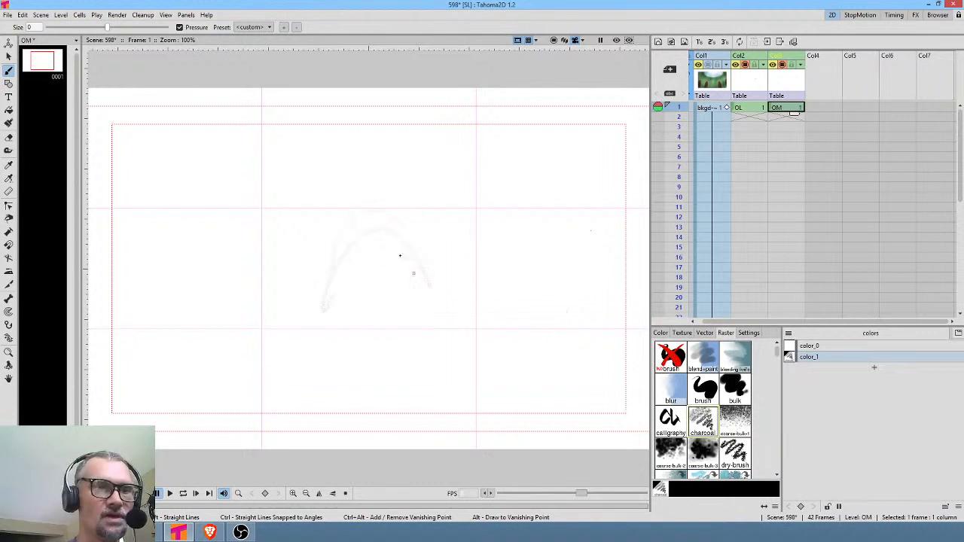
pyautogui.moveTo(430, 245); pyautogui.dragTo(496, 349)
pyautogui.moveTo(453, 268); pyautogui.dragTo(507, 369)
pyautogui.moveTo(375, 235)
pyautogui.mouseDown()
pyautogui.moveTo(348, 263)
pyautogui.moveTo(344, 332)
pyautogui.mouseUp()
pyautogui.moveTo(360, 235)
pyautogui.mouseDown()
pyautogui.moveTo(322, 304)
pyautogui.moveTo(351, 384)
pyautogui.mouseUp()
pyautogui.moveTo(393, 230); pyautogui.dragTo(506, 365)
pyautogui.moveTo(357, 296); pyautogui.dragTo(370, 442)
pyautogui.moveTo(325, 320); pyautogui.dragTo(329, 409)
pyautogui.moveTo(493, 350); pyautogui.dragTo(510, 444)
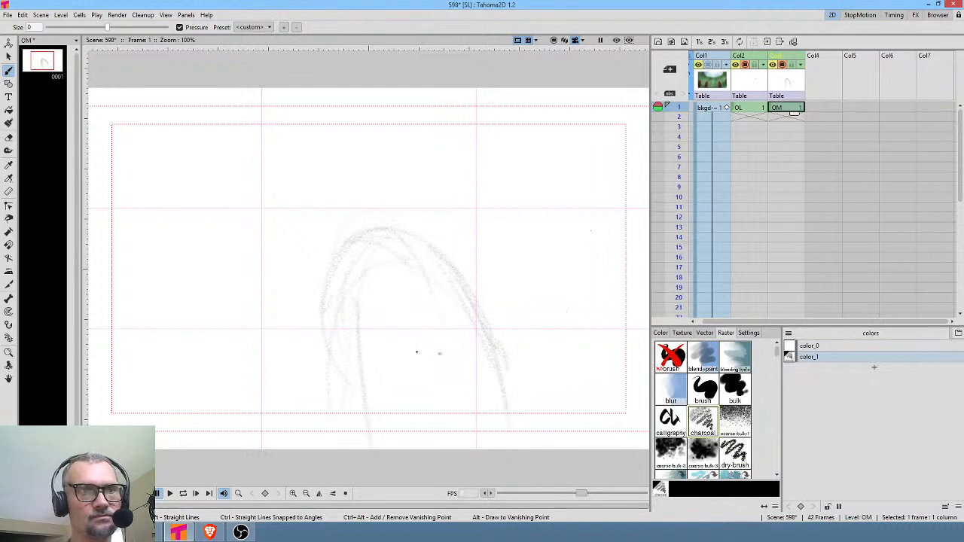
# Step: Sketch a rounded head shape above the torso and an arrow beside the body marking its upward lean
pyautogui.moveTo(386, 191); pyautogui.dragTo(432, 235)
pyautogui.moveTo(362, 214)
pyautogui.mouseDown()
pyautogui.moveTo(445, 191)
pyautogui.moveTo(442, 240)
pyautogui.mouseUp()
pyautogui.moveTo(506, 292)
pyautogui.mouseDown()
pyautogui.moveTo(551, 361)
pyautogui.moveTo(515, 320)
pyautogui.mouseUp()
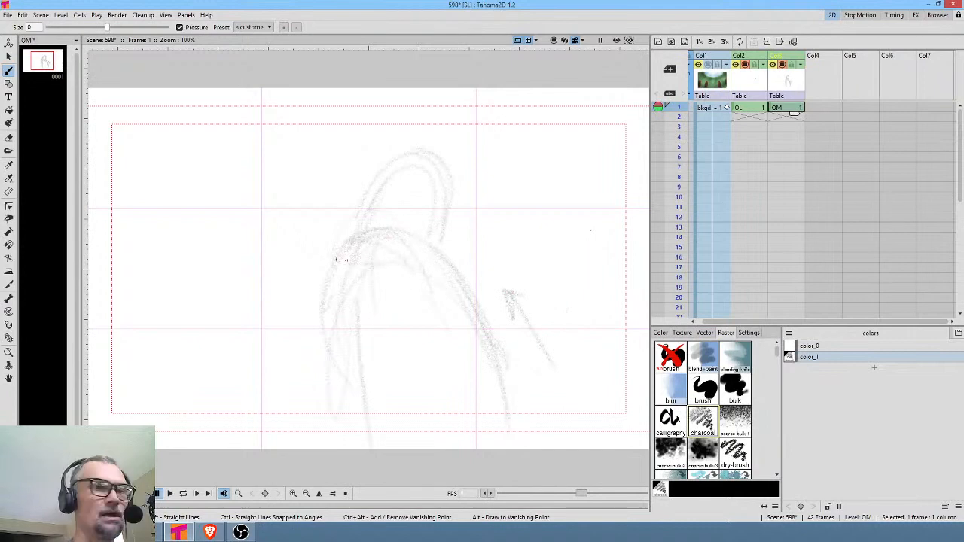
# Step: Sketch the raised arm reaching from the torso to a large oval hand, with a circular shoulder joint
pyautogui.moveTo(343, 258); pyautogui.dragTo(264, 252)
pyautogui.moveTo(218, 158)
pyautogui.mouseDown()
pyautogui.moveTo(265, 224)
pyautogui.moveTo(237, 238)
pyautogui.mouseUp()
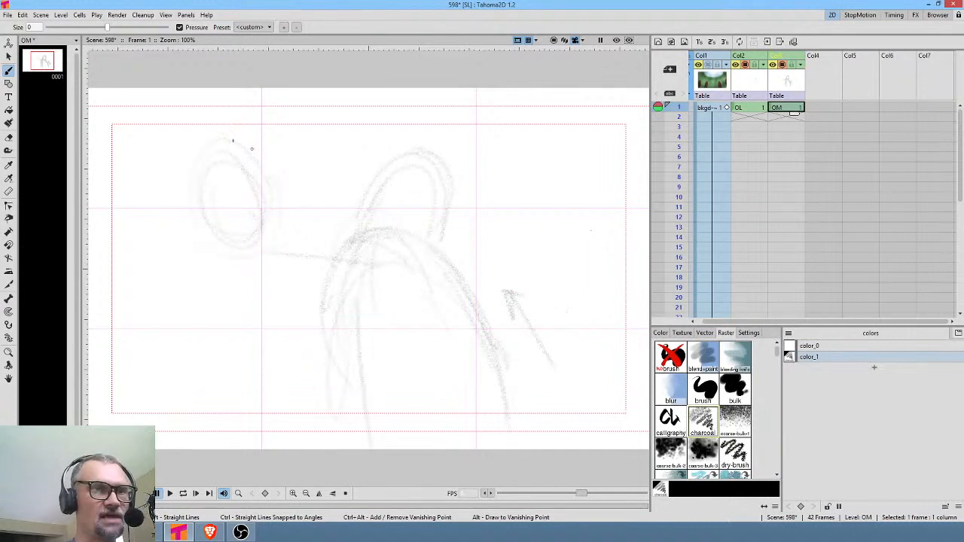
pyautogui.moveTo(232, 141)
pyautogui.mouseDown()
pyautogui.moveTo(211, 148)
pyautogui.moveTo(262, 221)
pyautogui.mouseUp()
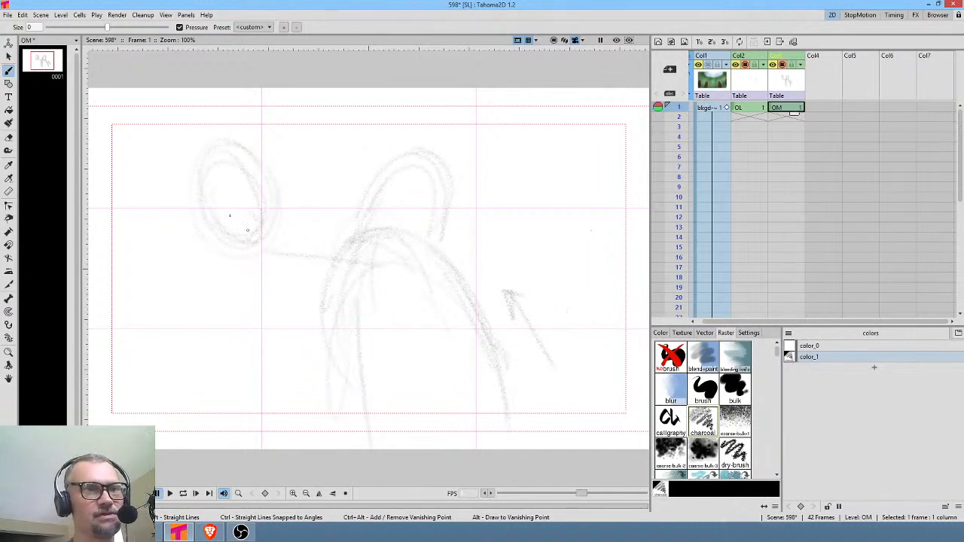
pyautogui.moveTo(219, 251)
pyautogui.mouseDown()
pyautogui.moveTo(272, 298)
pyautogui.moveTo(342, 305)
pyautogui.mouseUp()
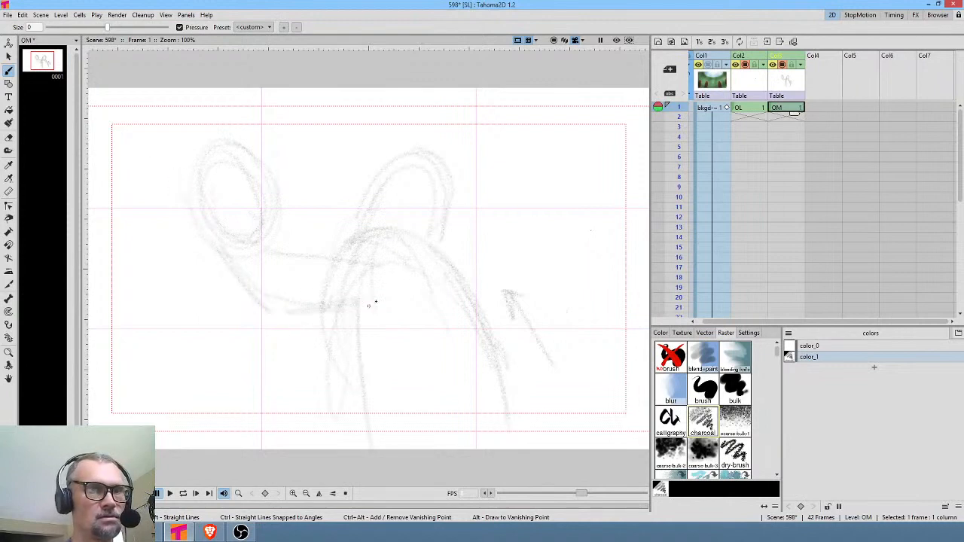
pyautogui.moveTo(368, 262)
pyautogui.mouseDown()
pyautogui.moveTo(335, 250)
pyautogui.moveTo(357, 226)
pyautogui.moveTo(375, 250)
pyautogui.moveTo(315, 255)
pyautogui.moveTo(446, 239)
pyautogui.moveTo(368, 250)
pyautogui.moveTo(354, 224)
pyautogui.moveTo(348, 231)
pyautogui.moveTo(396, 249)
pyautogui.mouseUp()
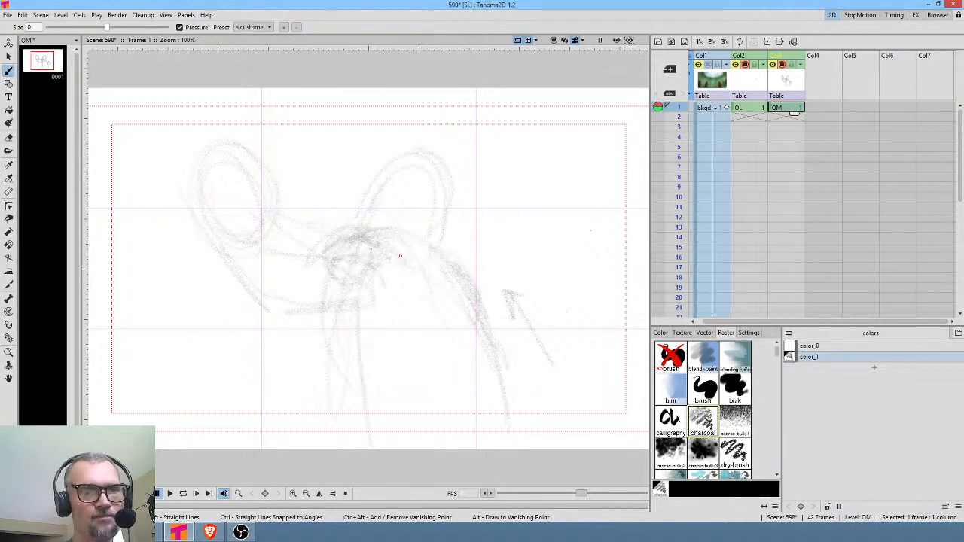
pyautogui.moveTo(343, 272)
pyautogui.mouseDown()
pyautogui.moveTo(381, 239)
pyautogui.moveTo(375, 234)
pyautogui.moveTo(407, 239)
pyautogui.moveTo(391, 244)
pyautogui.mouseUp()
# Step: Rough in the forehead line and a wide curved hat brim around the head
pyautogui.moveTo(392, 179); pyautogui.dragTo(449, 194)
pyautogui.moveTo(336, 161)
pyautogui.mouseDown()
pyautogui.moveTo(397, 149)
pyautogui.moveTo(414, 170)
pyautogui.moveTo(447, 155)
pyautogui.mouseUp()
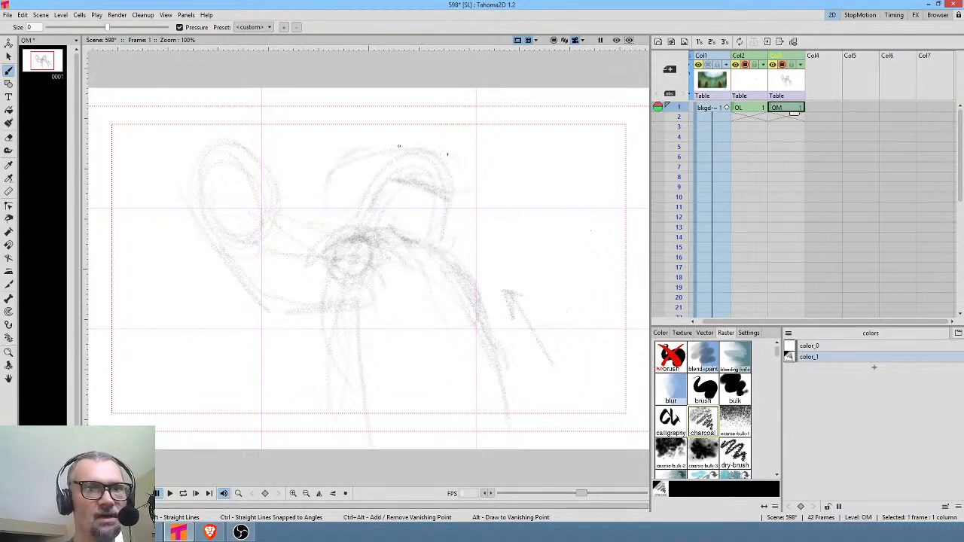
pyautogui.moveTo(488, 230)
pyautogui.mouseDown()
pyautogui.moveTo(483, 184)
pyautogui.moveTo(438, 156)
pyautogui.moveTo(481, 191)
pyautogui.moveTo(350, 180)
pyautogui.moveTo(444, 154)
pyautogui.moveTo(326, 188)
pyautogui.moveTo(422, 140)
pyautogui.moveTo(322, 194)
pyautogui.moveTo(398, 135)
pyautogui.moveTo(336, 182)
pyautogui.moveTo(329, 201)
pyautogui.moveTo(341, 222)
pyautogui.moveTo(342, 195)
pyautogui.moveTo(348, 203)
pyautogui.moveTo(366, 154)
pyautogui.moveTo(337, 169)
pyautogui.moveTo(470, 159)
pyautogui.moveTo(505, 228)
pyautogui.moveTo(489, 205)
pyautogui.moveTo(475, 238)
pyautogui.mouseUp()
pyautogui.moveTo(491, 175); pyautogui.dragTo(490, 226)
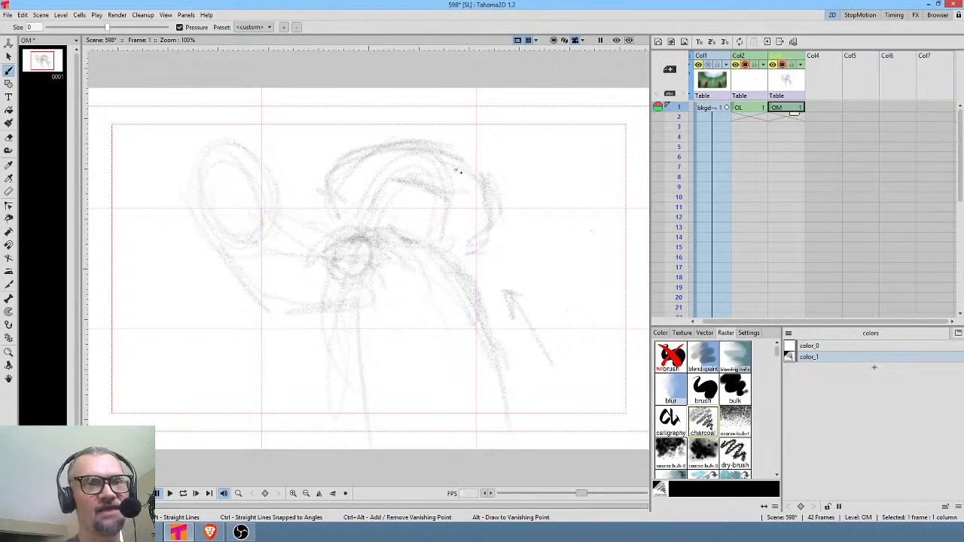
pyautogui.moveTo(457, 169); pyautogui.dragTo(488, 210)
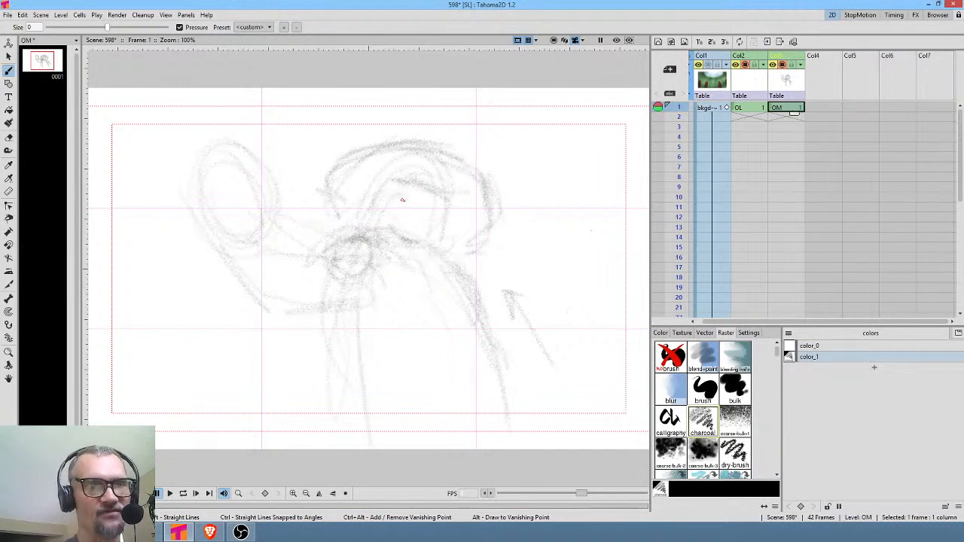
# Step: Block in the eyes, the boxy mouth and beard area, and the side of the jaw on the face
pyautogui.moveTo(395, 196)
pyautogui.mouseDown()
pyautogui.moveTo(432, 205)
pyautogui.moveTo(396, 240)
pyautogui.moveTo(390, 226)
pyautogui.moveTo(433, 243)
pyautogui.moveTo(428, 250)
pyautogui.moveTo(402, 242)
pyautogui.moveTo(432, 247)
pyautogui.mouseUp()
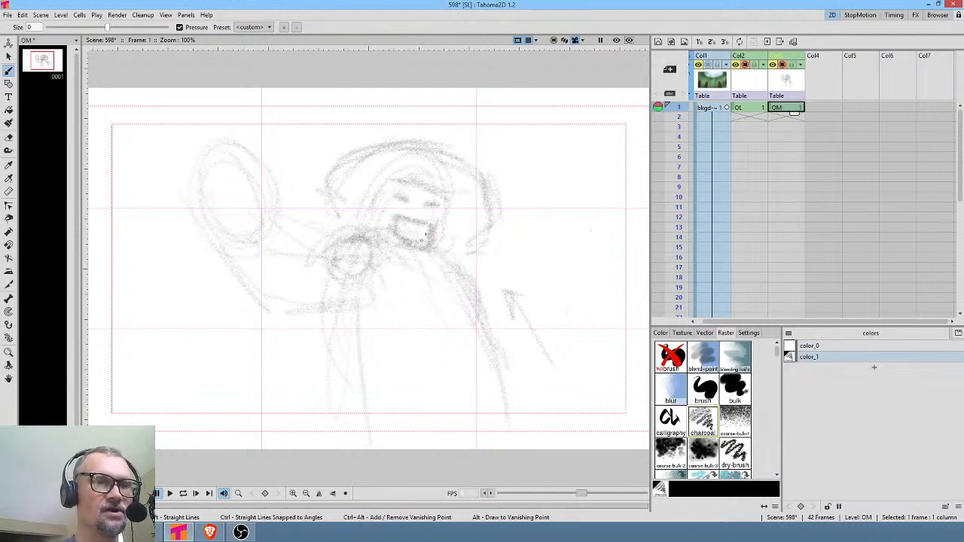
pyautogui.moveTo(450, 200); pyautogui.dragTo(436, 243)
pyautogui.moveTo(445, 203); pyautogui.dragTo(432, 240)
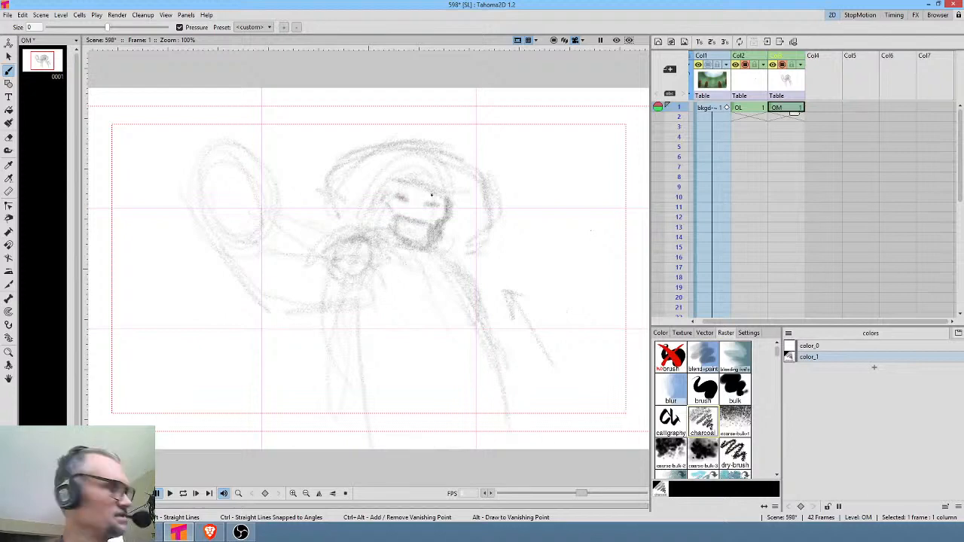
# Step: Check the sketch in a mirrored view and darken the frowning brows, eyes, nose, moustache and goatee, restoring the normal view
pyautogui.press('h')
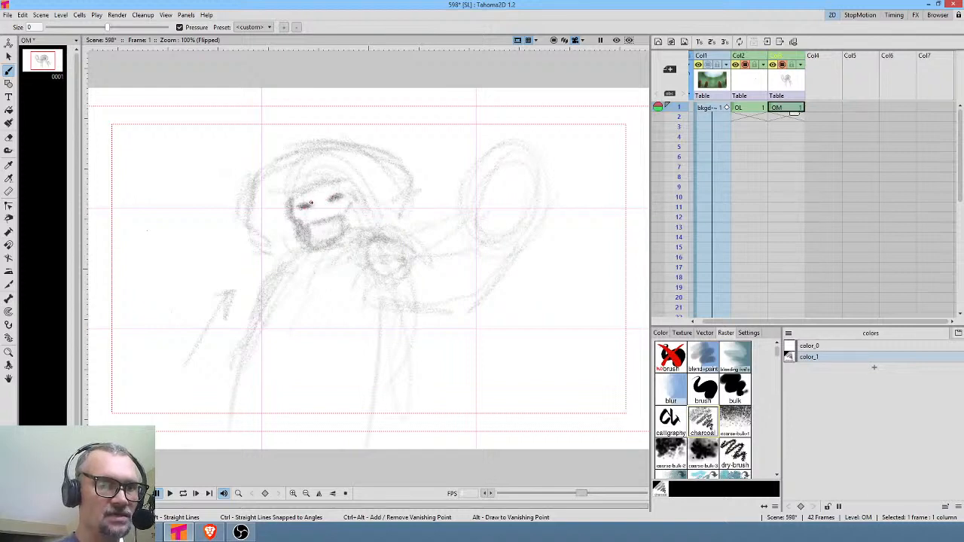
pyautogui.moveTo(305, 203)
pyautogui.mouseDown()
pyautogui.moveTo(296, 201)
pyautogui.moveTo(340, 183)
pyautogui.moveTo(322, 200)
pyautogui.mouseUp()
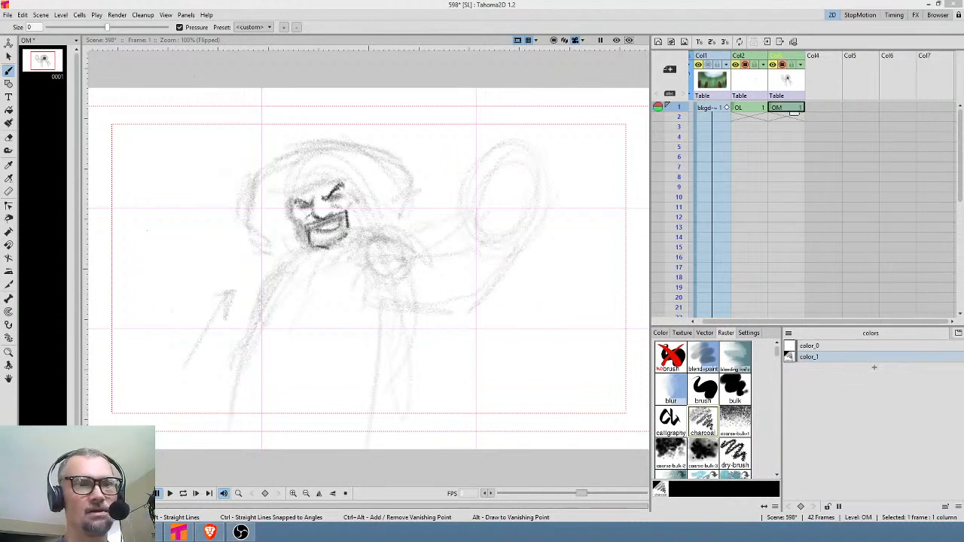
pyautogui.click(565, 8)
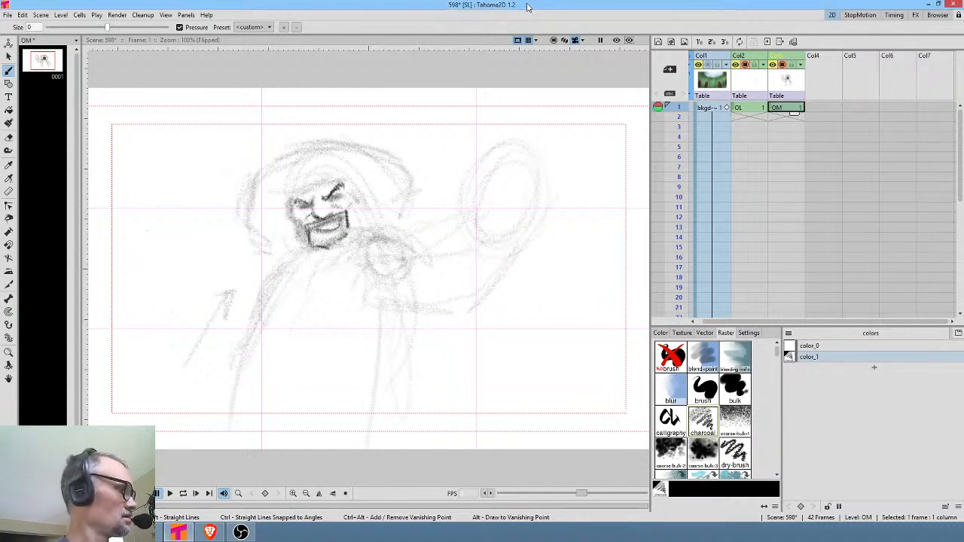
pyautogui.hotkey('shift', 'h')
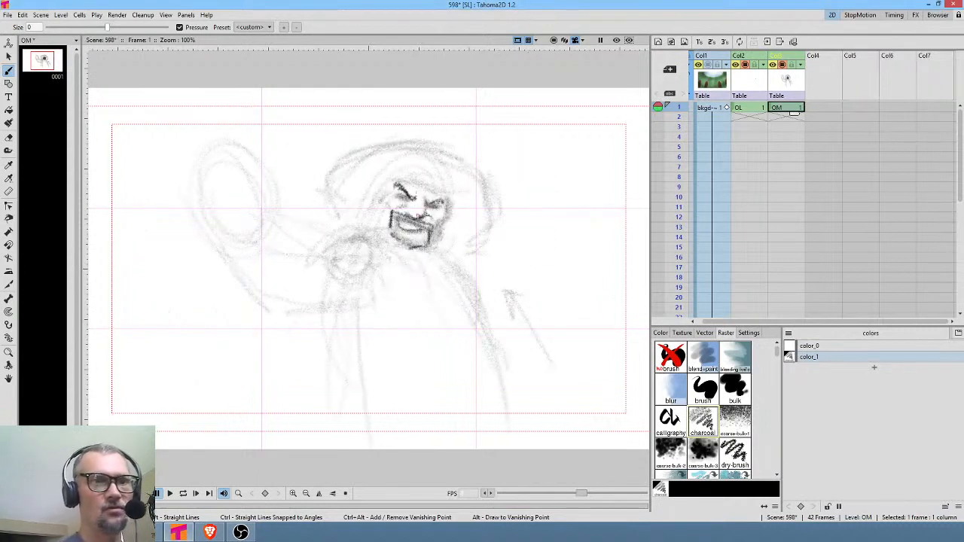
pyautogui.moveTo(427, 198)
pyautogui.mouseDown()
pyautogui.moveTo(428, 222)
pyautogui.moveTo(429, 212)
pyautogui.moveTo(411, 219)
pyautogui.moveTo(401, 207)
pyautogui.mouseUp()
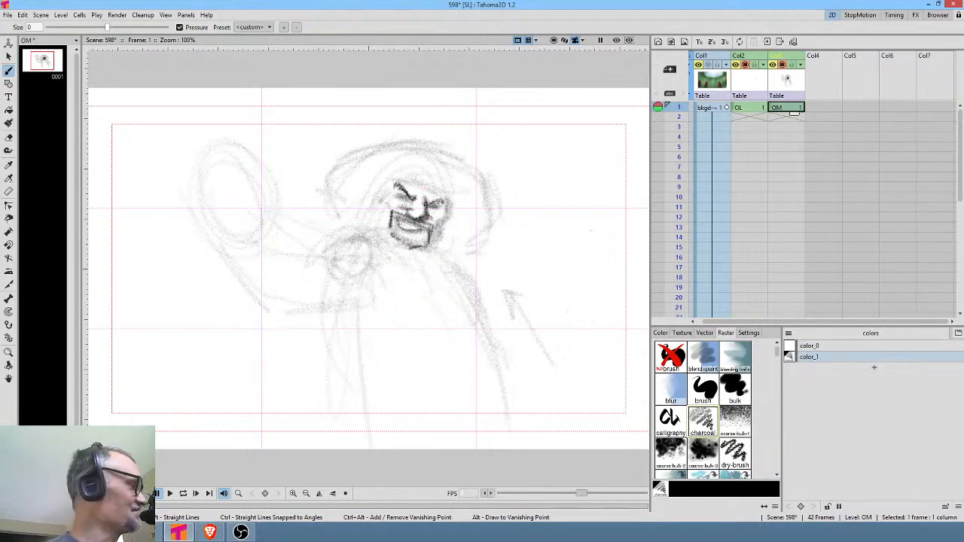
# Step: Strengthen the nose, cheek, jaw and forehead outline of the face with darker charcoal lines
pyautogui.press('e')
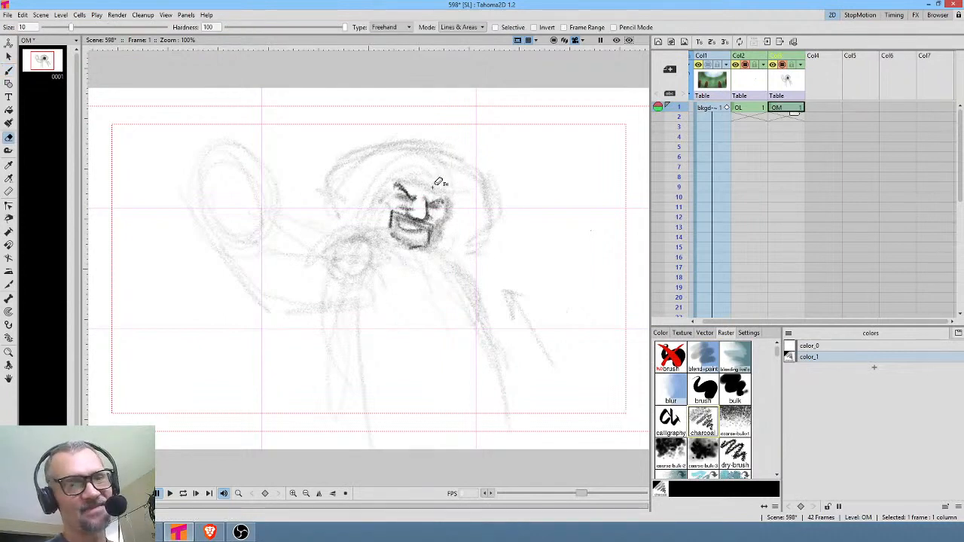
pyautogui.press('b')
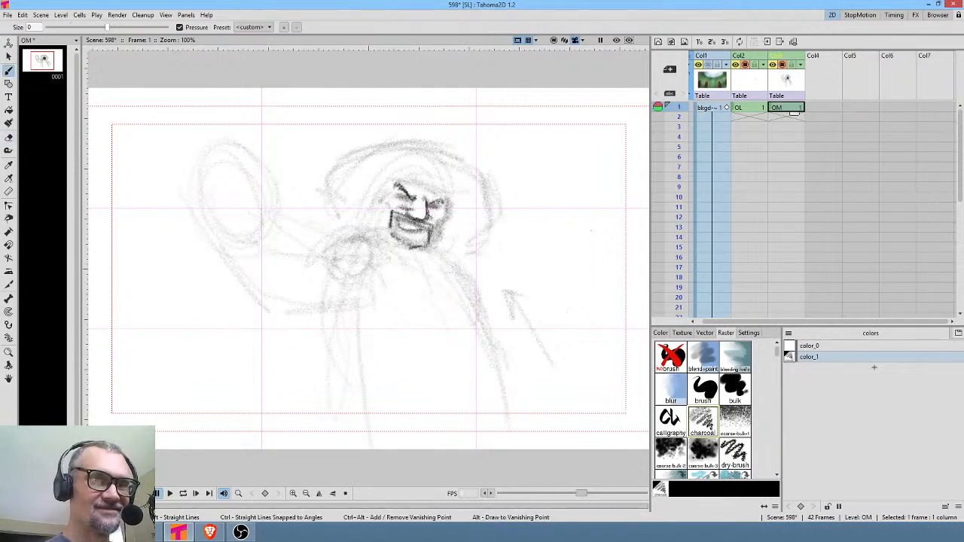
pyautogui.moveTo(426, 200)
pyautogui.mouseDown()
pyautogui.moveTo(424, 220)
pyautogui.moveTo(423, 198)
pyautogui.moveTo(394, 209)
pyautogui.moveTo(390, 223)
pyautogui.moveTo(438, 221)
pyautogui.moveTo(441, 231)
pyautogui.moveTo(449, 219)
pyautogui.moveTo(439, 229)
pyautogui.mouseUp()
pyautogui.moveTo(441, 225); pyautogui.dragTo(431, 243)
pyautogui.moveTo(381, 200)
pyautogui.mouseDown()
pyautogui.moveTo(392, 217)
pyautogui.moveTo(399, 187)
pyautogui.moveTo(426, 182)
pyautogui.moveTo(449, 198)
pyautogui.mouseUp()
# Step: Trace the hat brim with darker lines over the rough curve, from one side of the head around to the other
pyautogui.moveTo(395, 184)
pyautogui.mouseDown()
pyautogui.moveTo(449, 198)
pyautogui.moveTo(467, 162)
pyautogui.moveTo(415, 166)
pyautogui.moveTo(340, 213)
pyautogui.moveTo(329, 178)
pyautogui.moveTo(387, 152)
pyautogui.mouseUp()
pyautogui.moveTo(330, 176); pyautogui.dragTo(405, 147)
pyautogui.moveTo(342, 161); pyautogui.dragTo(401, 149)
pyautogui.moveTo(316, 177)
pyautogui.mouseDown()
pyautogui.moveTo(413, 149)
pyautogui.moveTo(506, 196)
pyautogui.moveTo(496, 204)
pyautogui.moveTo(483, 181)
pyautogui.moveTo(399, 147)
pyautogui.moveTo(332, 179)
pyautogui.moveTo(368, 155)
pyautogui.mouseUp()
pyautogui.moveTo(376, 148); pyautogui.dragTo(498, 226)
pyautogui.moveTo(499, 226); pyautogui.dragTo(440, 256)
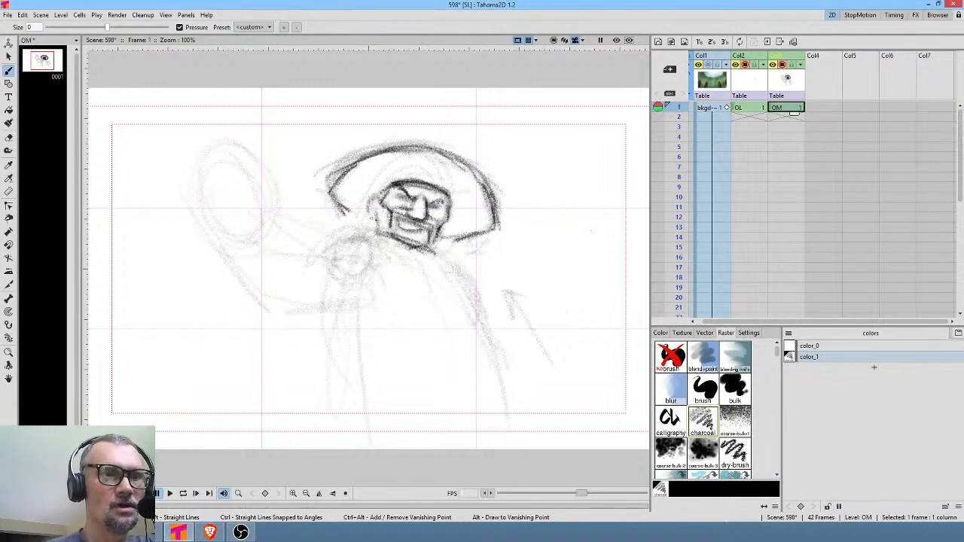
# Step: Draw the ear at the side of the head and shift it closer to the face using a freehand selection
pyautogui.moveTo(380, 196); pyautogui.dragTo(381, 221)
pyautogui.moveTo(369, 220); pyautogui.dragTo(367, 197)
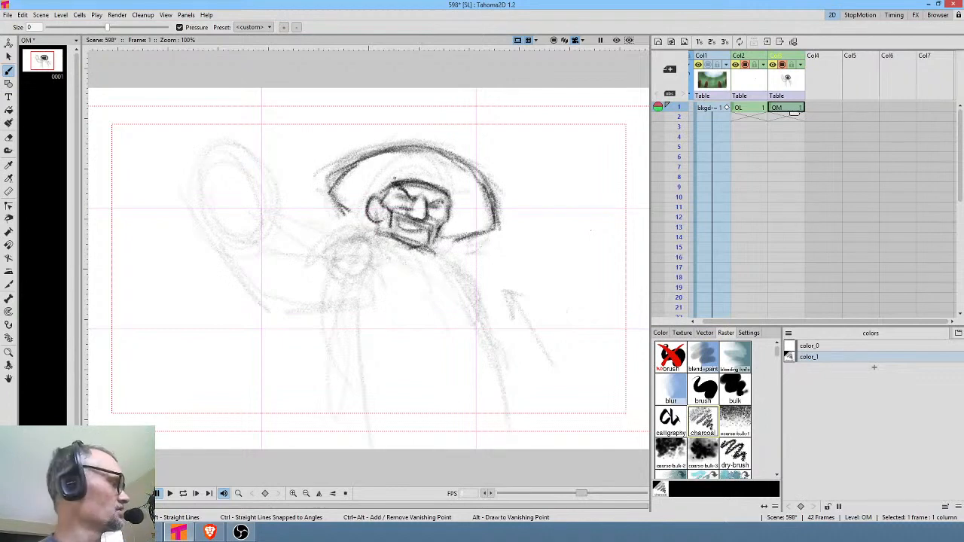
pyautogui.press('s')
pyautogui.moveTo(386, 192)
pyautogui.mouseDown()
pyautogui.moveTo(382, 227)
pyautogui.moveTo(387, 204)
pyautogui.moveTo(383, 213)
pyautogui.mouseUp()
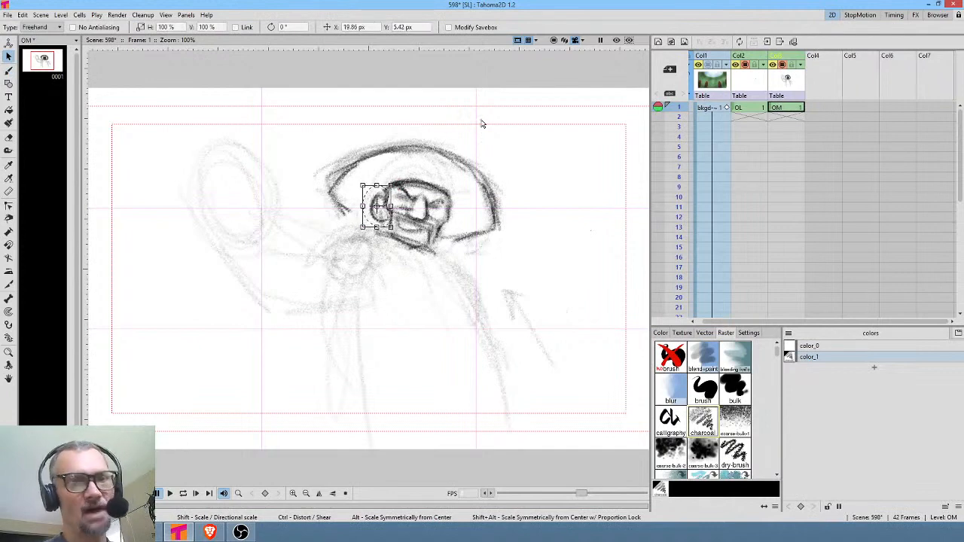
# Step: Draw the neckerchief's lower curve around the neck and the top of the near shoulder with charcoal strokes
pyautogui.press('b')
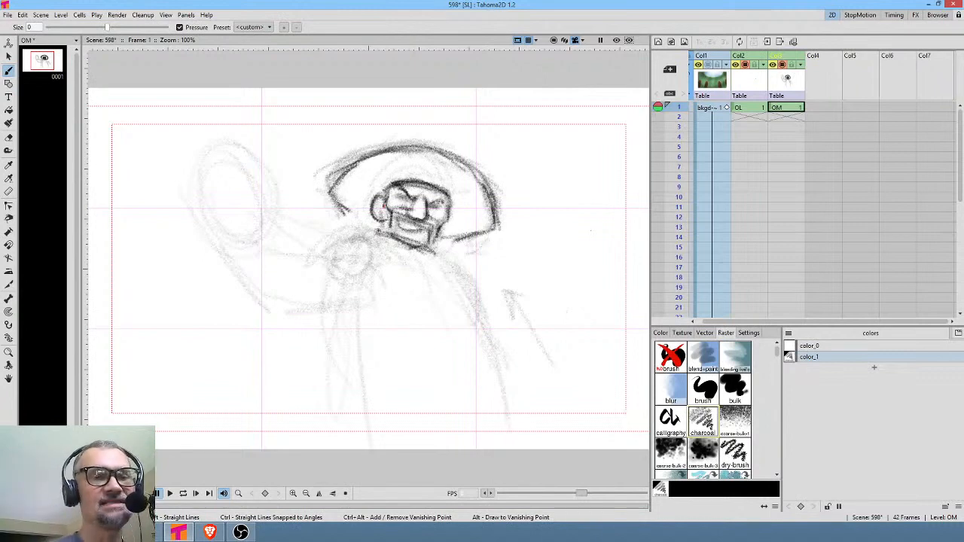
pyautogui.moveTo(369, 227)
pyautogui.mouseDown()
pyautogui.moveTo(436, 251)
pyautogui.moveTo(465, 248)
pyautogui.moveTo(459, 289)
pyautogui.mouseUp()
pyautogui.moveTo(387, 250)
pyautogui.mouseDown()
pyautogui.moveTo(456, 292)
pyautogui.moveTo(360, 231)
pyautogui.moveTo(333, 237)
pyautogui.moveTo(369, 232)
pyautogui.moveTo(318, 250)
pyautogui.moveTo(347, 256)
pyautogui.moveTo(351, 245)
pyautogui.moveTo(340, 261)
pyautogui.mouseUp()
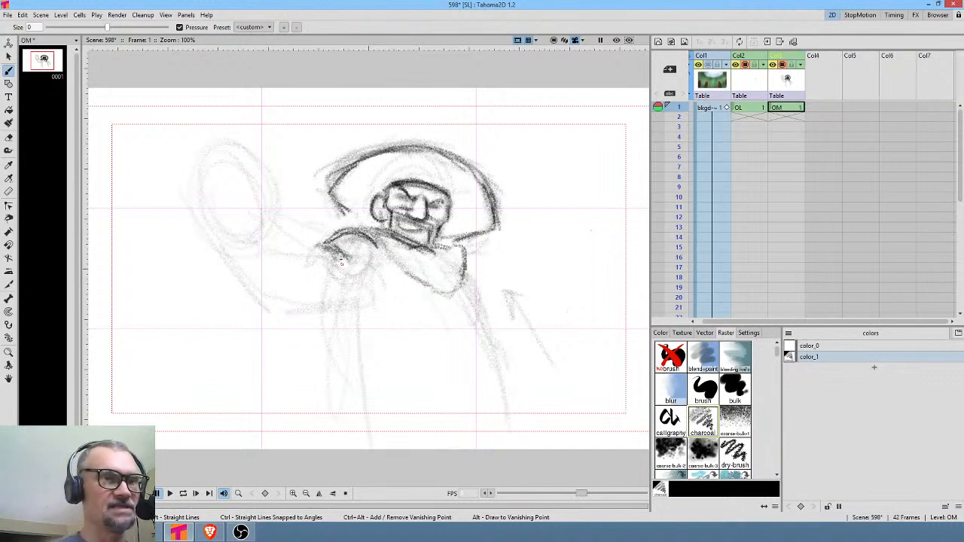
# Step: Sketch the raised arm's cuff below the hand, its underside down to the torso, and the sleeve folds near the shoulder
pyautogui.moveTo(266, 226)
pyautogui.mouseDown()
pyautogui.moveTo(246, 243)
pyautogui.moveTo(233, 237)
pyautogui.mouseUp()
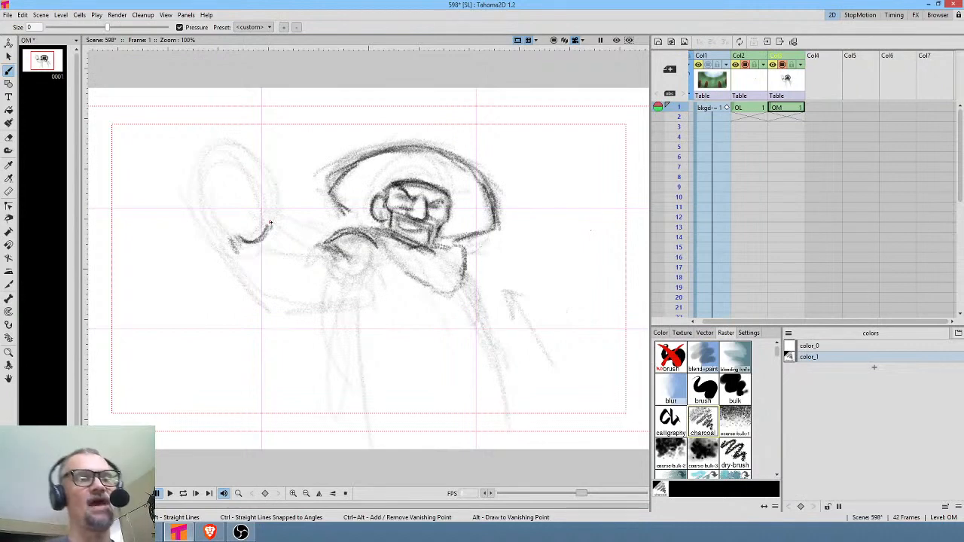
pyautogui.moveTo(237, 237)
pyautogui.mouseDown()
pyautogui.moveTo(250, 267)
pyautogui.moveTo(292, 240)
pyautogui.mouseUp()
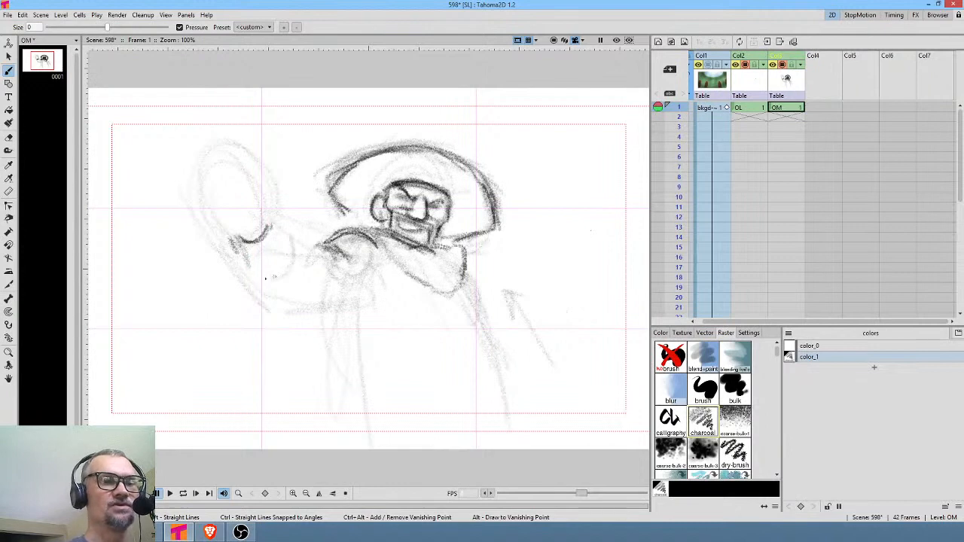
pyautogui.moveTo(261, 280)
pyautogui.mouseDown()
pyautogui.moveTo(281, 241)
pyautogui.moveTo(239, 259)
pyautogui.moveTo(261, 304)
pyautogui.moveTo(338, 328)
pyautogui.moveTo(369, 367)
pyautogui.mouseUp()
pyautogui.moveTo(341, 325)
pyautogui.mouseDown()
pyautogui.moveTo(380, 373)
pyautogui.moveTo(361, 327)
pyautogui.mouseUp()
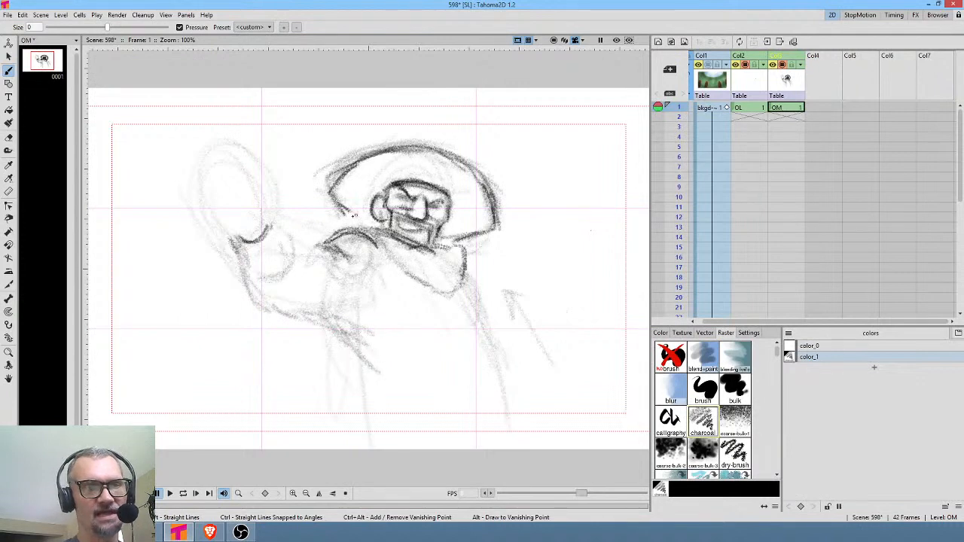
pyautogui.moveTo(271, 226)
pyautogui.mouseDown()
pyautogui.moveTo(283, 250)
pyautogui.moveTo(237, 248)
pyautogui.moveTo(258, 277)
pyautogui.moveTo(282, 260)
pyautogui.mouseUp()
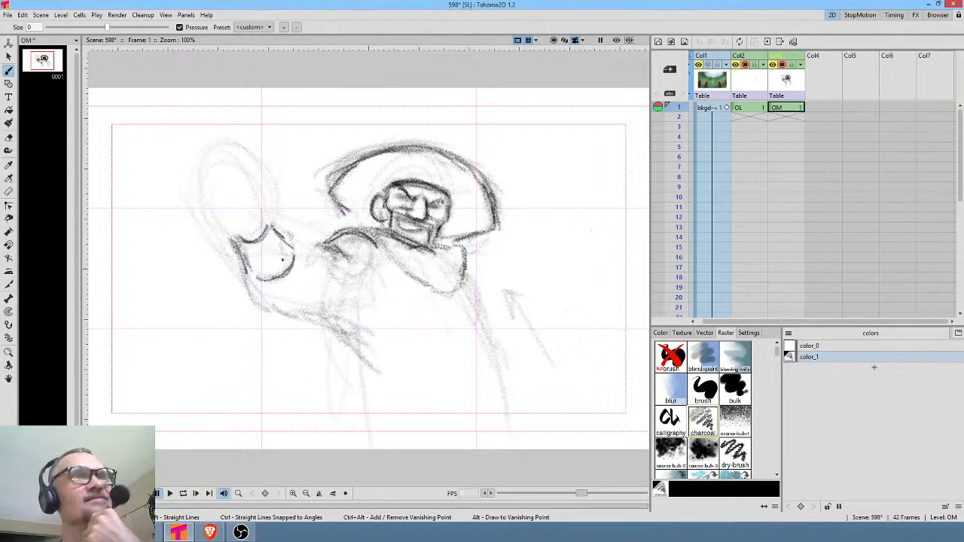
pyautogui.moveTo(292, 241)
pyautogui.mouseDown()
pyautogui.moveTo(310, 274)
pyautogui.moveTo(330, 274)
pyautogui.mouseUp()
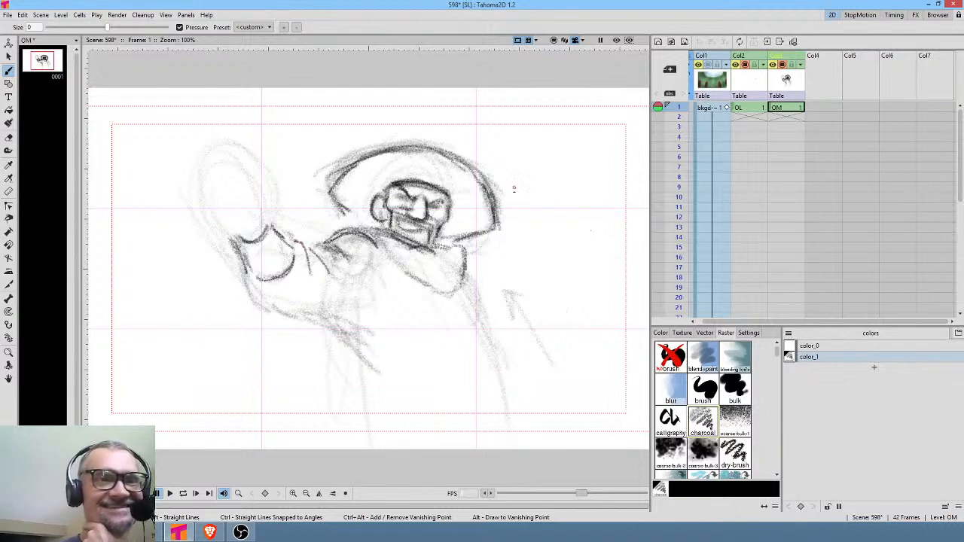
# Step: Rough in the far shoulder line and the long slanted front edges and stripes running down the chest below the neckerchief
pyautogui.moveTo(469, 264)
pyautogui.mouseDown()
pyautogui.moveTo(503, 314)
pyautogui.moveTo(507, 365)
pyautogui.mouseUp()
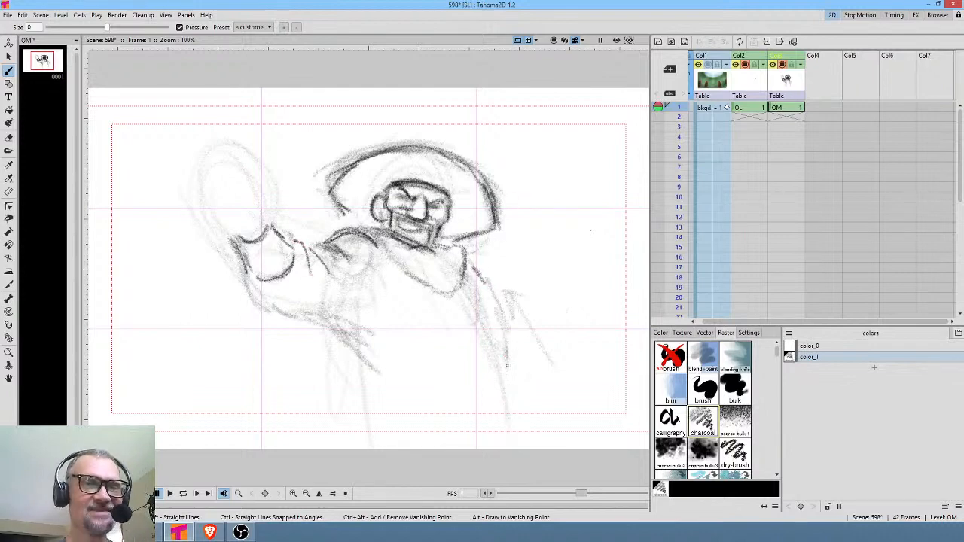
pyautogui.moveTo(427, 285); pyautogui.dragTo(450, 364)
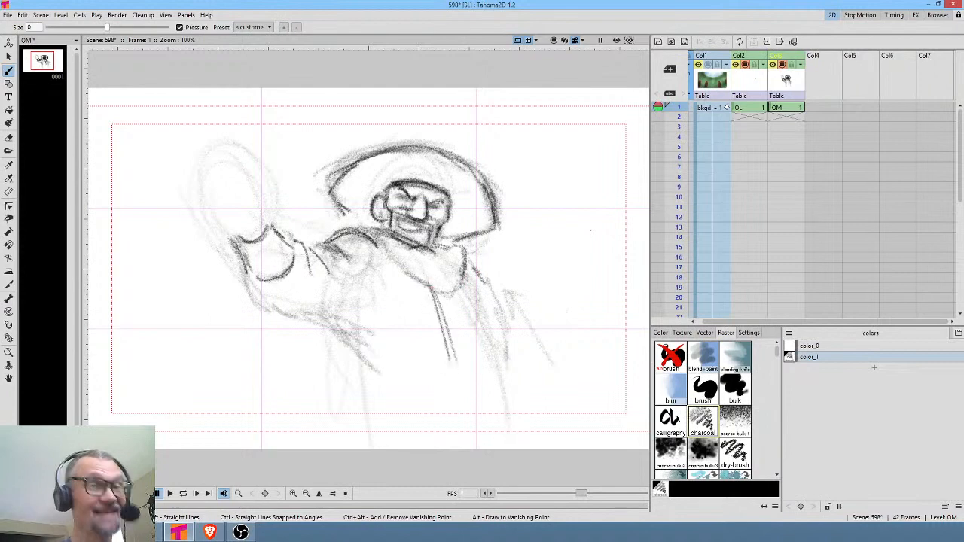
pyautogui.moveTo(380, 254); pyautogui.dragTo(404, 365)
pyautogui.moveTo(387, 284); pyautogui.dragTo(406, 369)
pyautogui.moveTo(400, 268); pyautogui.dragTo(420, 366)
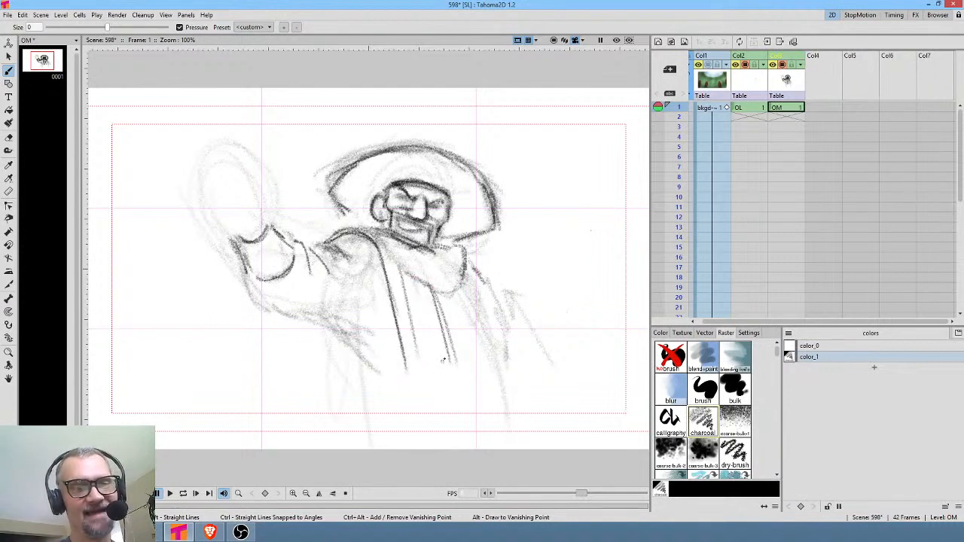
pyautogui.moveTo(462, 286); pyautogui.dragTo(481, 370)
pyautogui.moveTo(467, 264); pyautogui.dragTo(498, 375)
pyautogui.moveTo(457, 294); pyautogui.dragTo(474, 372)
pyautogui.moveTo(457, 288); pyautogui.dragTo(472, 367)
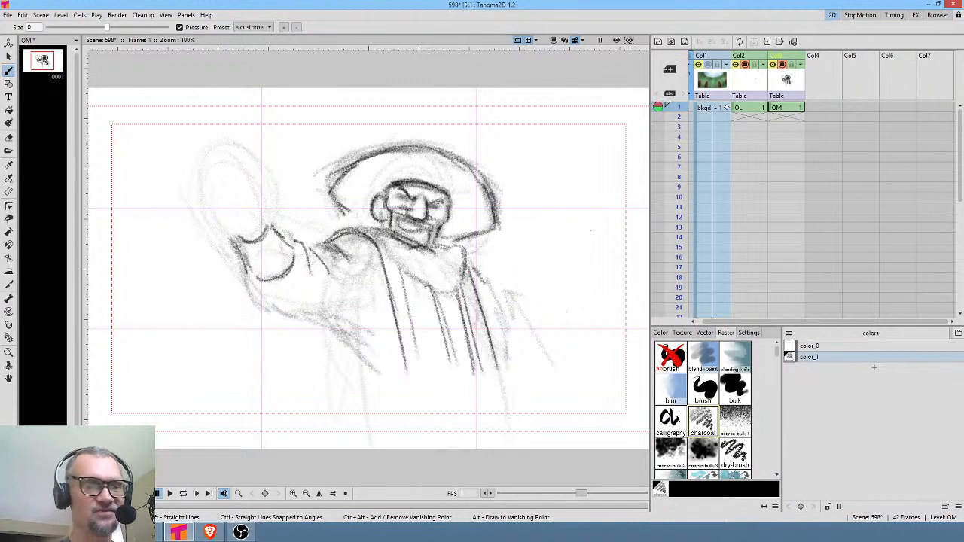
pyautogui.moveTo(425, 287); pyautogui.dragTo(440, 367)
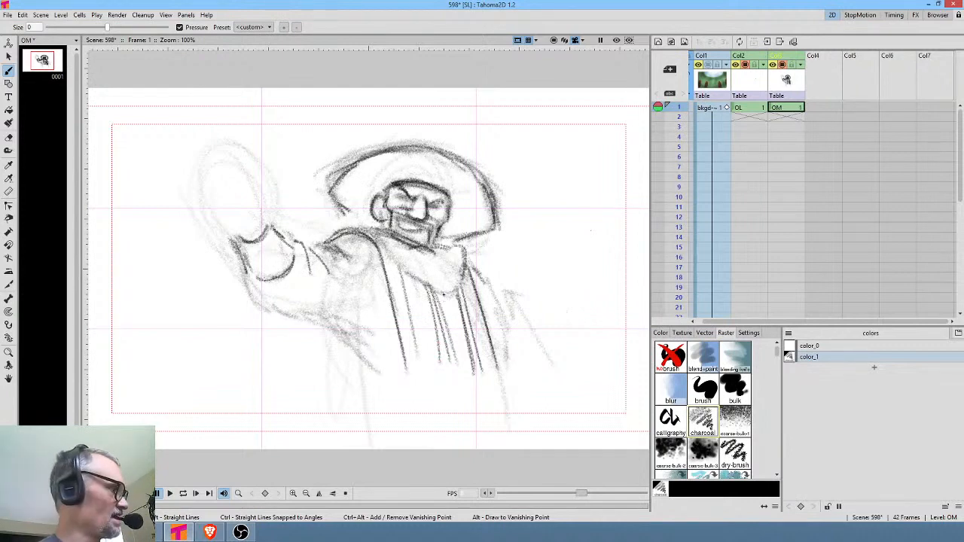
# Step: Erase the stray chest lines under the neckerchief, redraw its folds and pointed end, and run a centre line down the torso
pyautogui.press('a')
pyautogui.moveTo(450, 293)
pyautogui.mouseDown()
pyautogui.moveTo(439, 353)
pyautogui.moveTo(456, 312)
pyautogui.mouseUp()
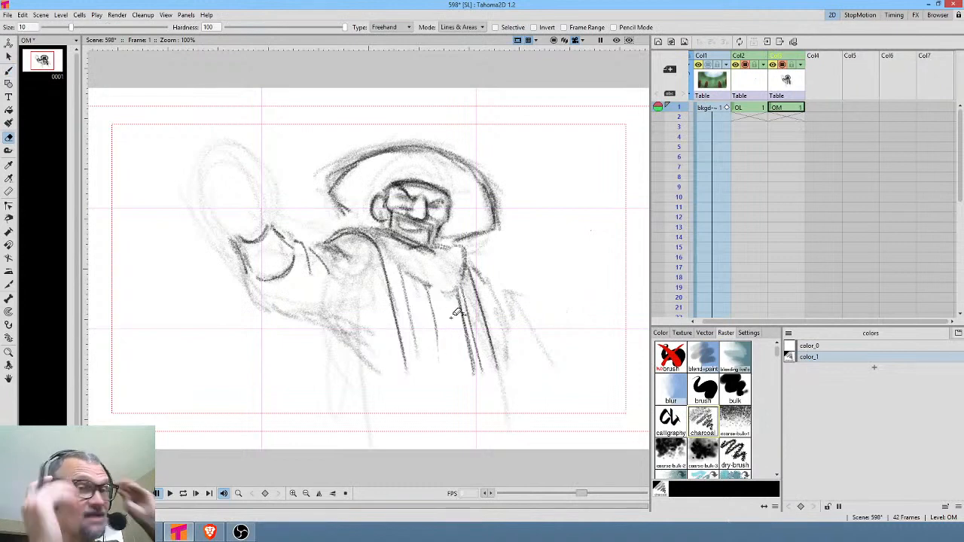
pyautogui.press('b')
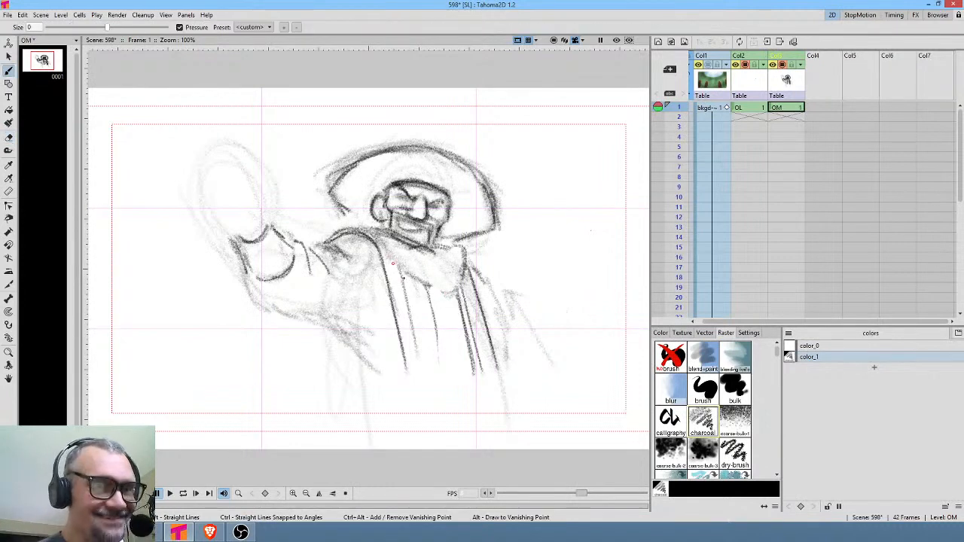
pyautogui.moveTo(437, 300)
pyautogui.mouseDown()
pyautogui.moveTo(460, 288)
pyautogui.moveTo(440, 303)
pyautogui.mouseUp()
pyautogui.moveTo(440, 303)
pyautogui.mouseDown()
pyautogui.moveTo(397, 269)
pyautogui.moveTo(441, 304)
pyautogui.moveTo(458, 289)
pyautogui.moveTo(436, 286)
pyautogui.mouseUp()
pyautogui.moveTo(382, 248)
pyautogui.mouseDown()
pyautogui.moveTo(448, 301)
pyautogui.moveTo(435, 276)
pyautogui.moveTo(454, 272)
pyautogui.moveTo(445, 274)
pyautogui.moveTo(456, 247)
pyautogui.moveTo(445, 234)
pyautogui.mouseUp()
pyautogui.moveTo(427, 285); pyautogui.dragTo(442, 420)
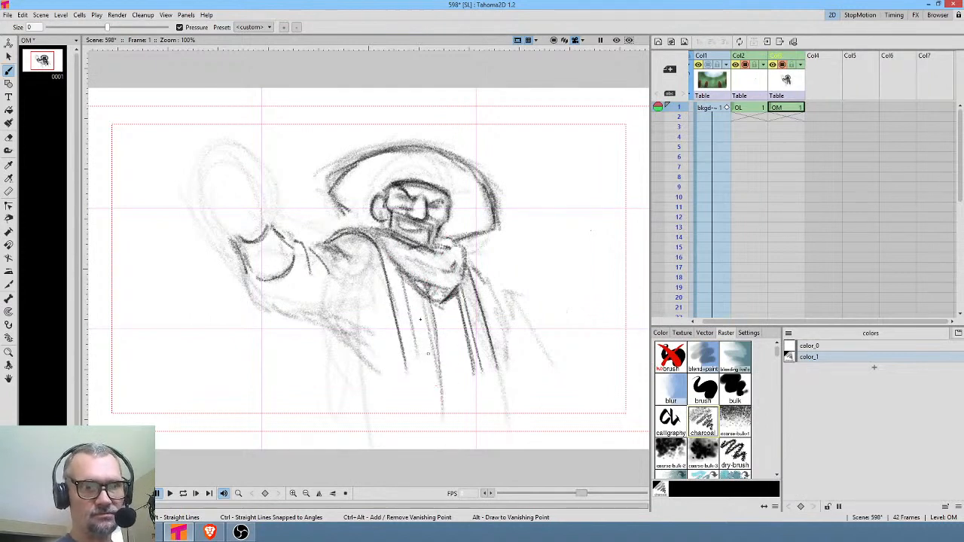
# Step: Lengthen the garment's front edges down the torso and close them with a bottom hem and darkened corners
pyautogui.moveTo(398, 270); pyautogui.dragTo(404, 392)
pyautogui.moveTo(394, 292); pyautogui.dragTo(406, 374)
pyautogui.moveTo(430, 429)
pyautogui.mouseDown()
pyautogui.moveTo(507, 399)
pyautogui.moveTo(483, 428)
pyautogui.mouseUp()
pyautogui.moveTo(485, 426); pyautogui.dragTo(499, 411)
pyautogui.moveTo(494, 362); pyautogui.dragTo(496, 410)
pyautogui.moveTo(473, 374)
pyautogui.mouseDown()
pyautogui.moveTo(478, 429)
pyautogui.moveTo(484, 414)
pyautogui.mouseUp()
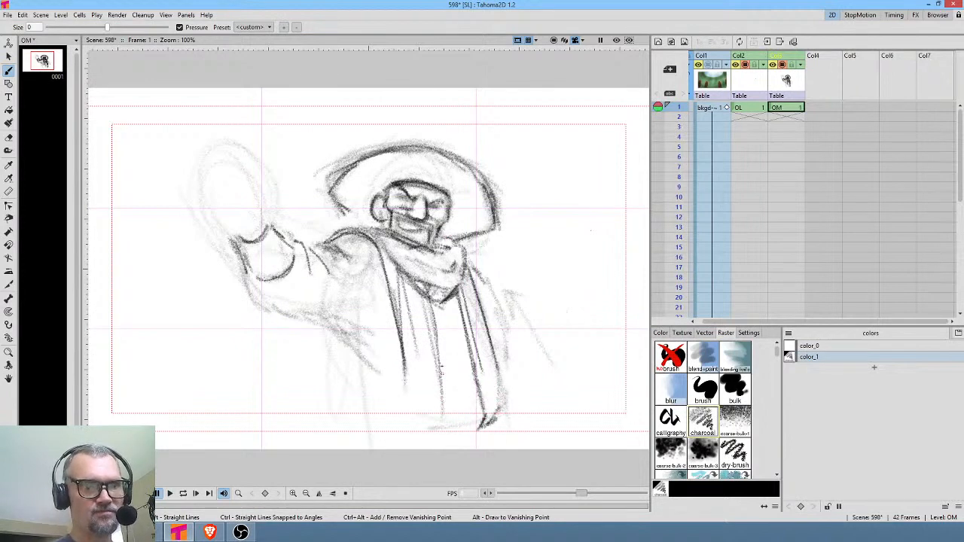
pyautogui.moveTo(441, 368)
pyautogui.mouseDown()
pyautogui.moveTo(436, 420)
pyautogui.moveTo(406, 420)
pyautogui.mouseUp()
pyautogui.moveTo(401, 386)
pyautogui.mouseDown()
pyautogui.moveTo(399, 423)
pyautogui.moveTo(407, 425)
pyautogui.mouseUp()
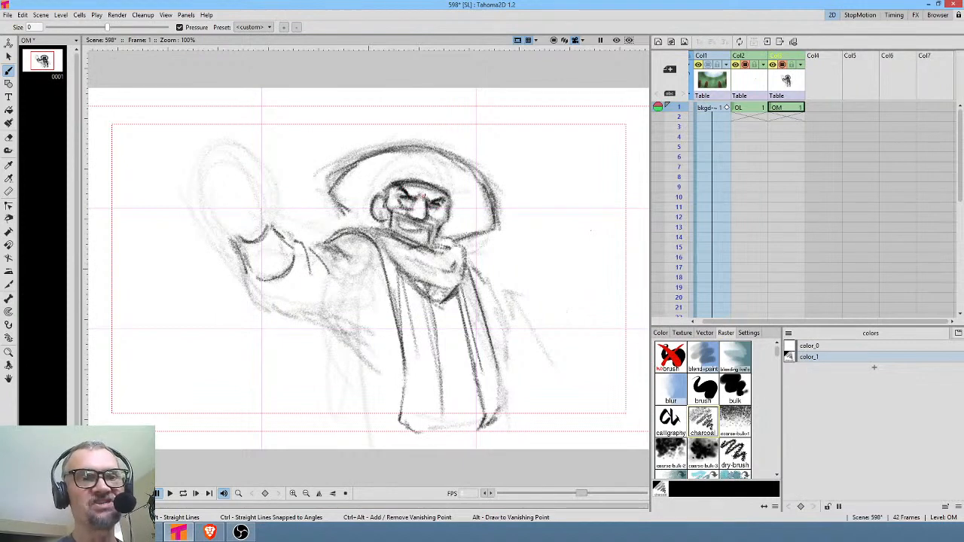
# Step: Rework the mouth and lower face lines, and scale the lassoed hat brim to 94.59% so it sits closer around the head
pyautogui.moveTo(450, 206)
pyautogui.mouseDown()
pyautogui.moveTo(440, 238)
pyautogui.moveTo(392, 219)
pyautogui.mouseUp()
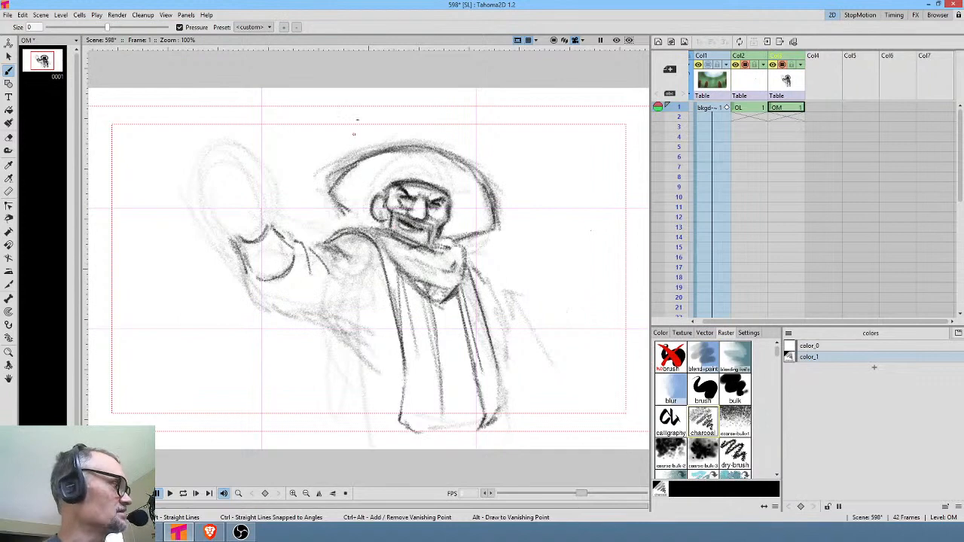
pyautogui.press('s')
pyautogui.moveTo(336, 146)
pyautogui.mouseDown()
pyautogui.moveTo(330, 214)
pyautogui.moveTo(358, 211)
pyautogui.moveTo(378, 174)
pyautogui.moveTo(421, 167)
pyautogui.moveTo(456, 183)
pyautogui.moveTo(467, 214)
pyautogui.moveTo(452, 231)
pyautogui.moveTo(463, 242)
pyautogui.moveTo(506, 242)
pyautogui.moveTo(495, 153)
pyautogui.moveTo(363, 118)
pyautogui.mouseUp()
pyautogui.moveTo(515, 121); pyautogui.dragTo(505, 130)
pyautogui.moveTo(479, 202); pyautogui.dragTo(484, 199)
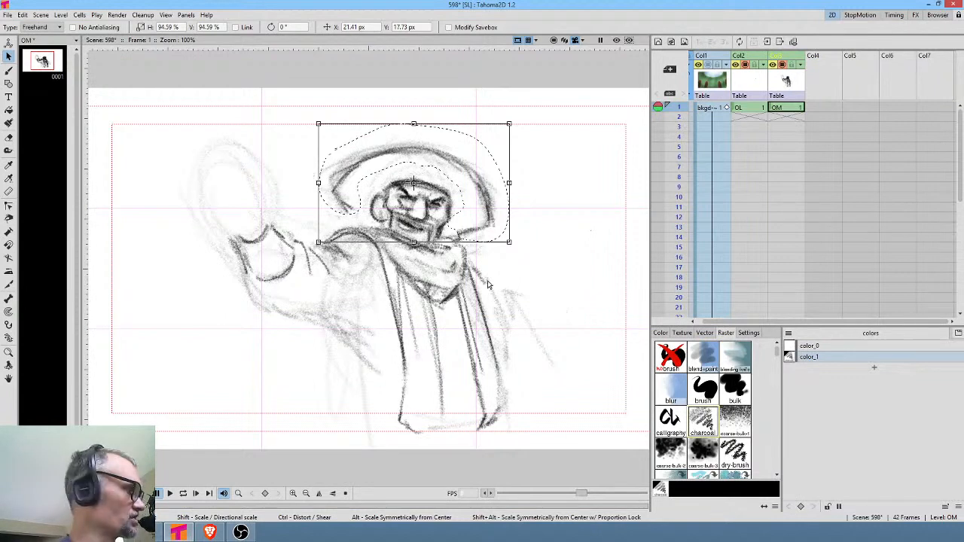
# Step: Draw the far shoulder and lowered upper arm with charcoal lines beside the torso
pyautogui.press('b')
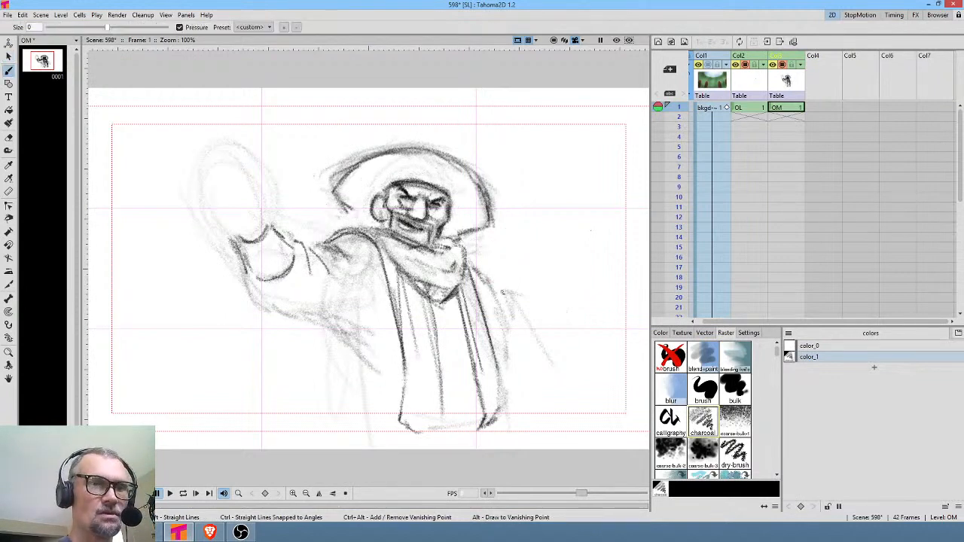
pyautogui.moveTo(514, 295); pyautogui.dragTo(543, 331)
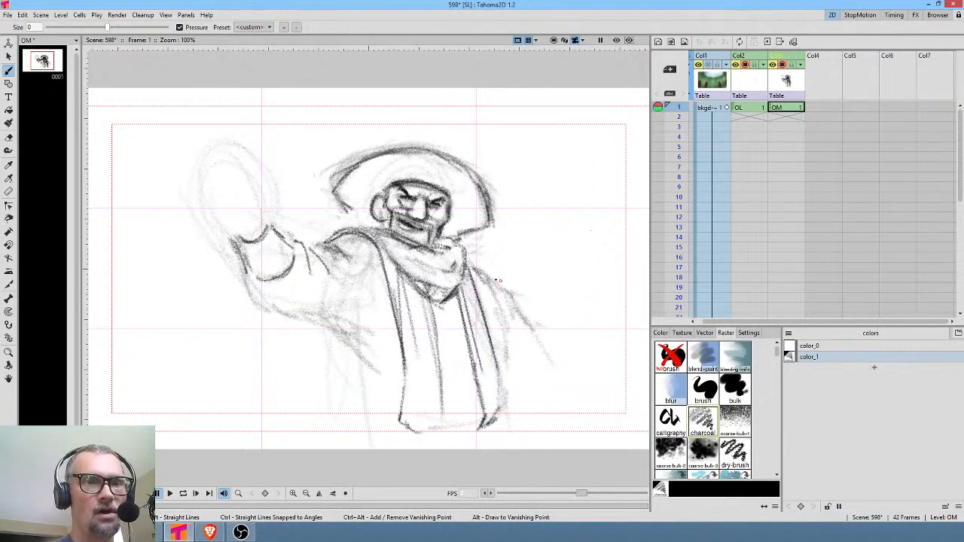
pyautogui.moveTo(497, 280)
pyautogui.mouseDown()
pyautogui.moveTo(470, 264)
pyautogui.moveTo(506, 317)
pyautogui.moveTo(516, 377)
pyautogui.mouseUp()
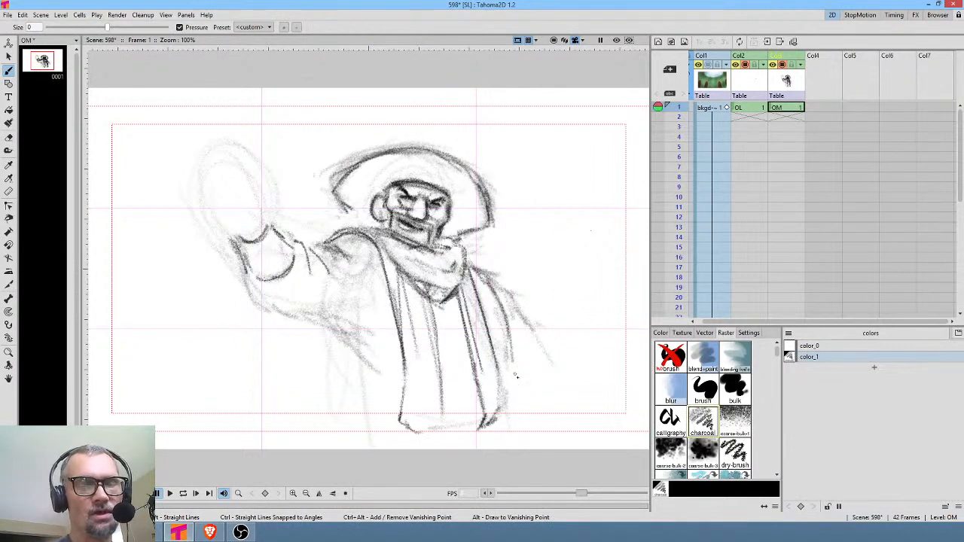
# Step: Darken the torso's side below the raised arm, add the waist and leg starts, and firm up the raised arm's underside
pyautogui.moveTo(337, 325); pyautogui.dragTo(360, 381)
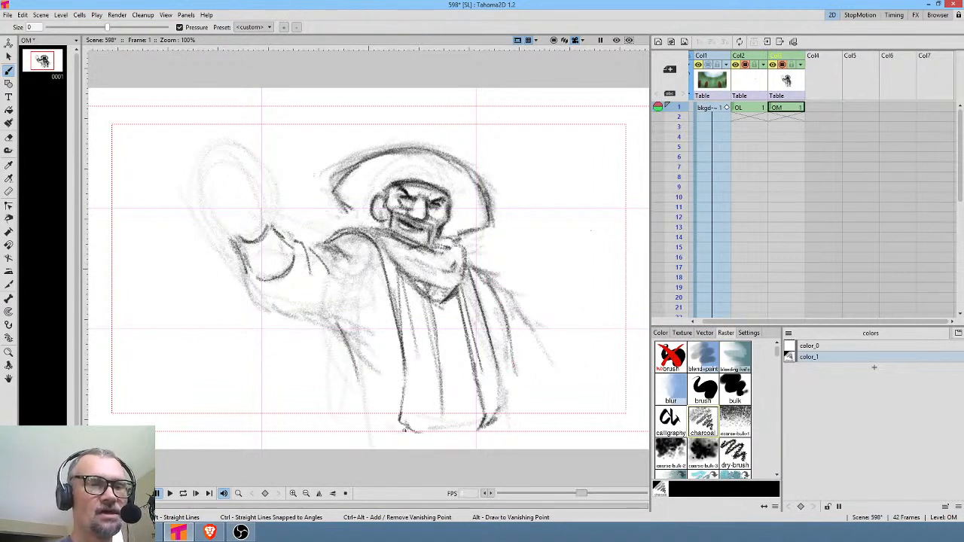
pyautogui.moveTo(467, 414)
pyautogui.mouseDown()
pyautogui.moveTo(411, 427)
pyautogui.moveTo(371, 420)
pyautogui.mouseUp()
pyautogui.moveTo(500, 418)
pyautogui.mouseDown()
pyautogui.moveTo(501, 443)
pyautogui.moveTo(505, 423)
pyautogui.mouseUp()
pyautogui.moveTo(357, 362)
pyautogui.mouseDown()
pyautogui.moveTo(362, 405)
pyautogui.moveTo(339, 337)
pyautogui.mouseUp()
pyautogui.moveTo(271, 275)
pyautogui.mouseDown()
pyautogui.moveTo(253, 280)
pyautogui.moveTo(256, 295)
pyautogui.moveTo(279, 310)
pyautogui.moveTo(352, 328)
pyautogui.mouseUp()
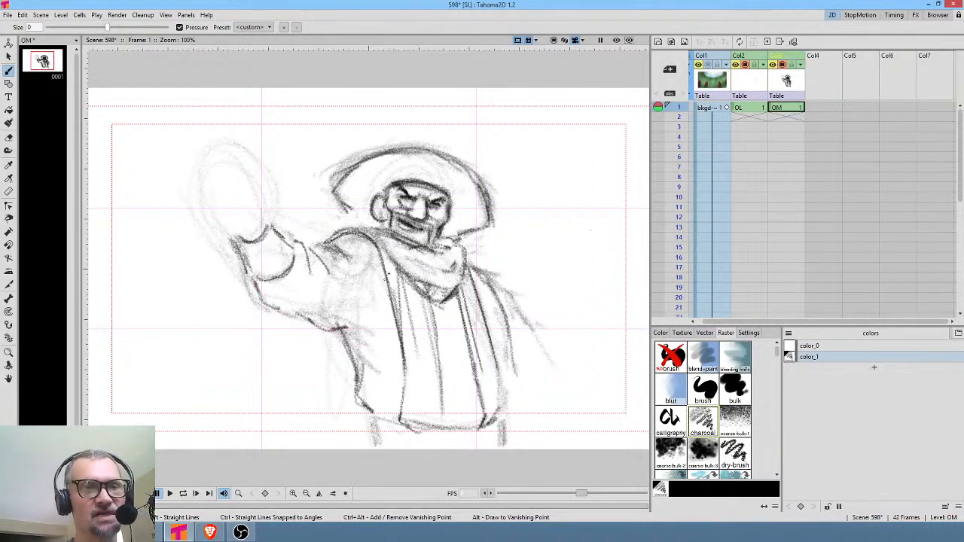
# Step: Add fold lines around the near armpit, the chest edge and the raised sleeve
pyautogui.moveTo(348, 260)
pyautogui.mouseDown()
pyautogui.moveTo(371, 290)
pyautogui.moveTo(375, 322)
pyautogui.mouseUp()
pyautogui.moveTo(354, 263)
pyautogui.mouseDown()
pyautogui.moveTo(358, 316)
pyautogui.moveTo(289, 311)
pyautogui.mouseUp()
pyautogui.moveTo(289, 308); pyautogui.dragTo(315, 290)
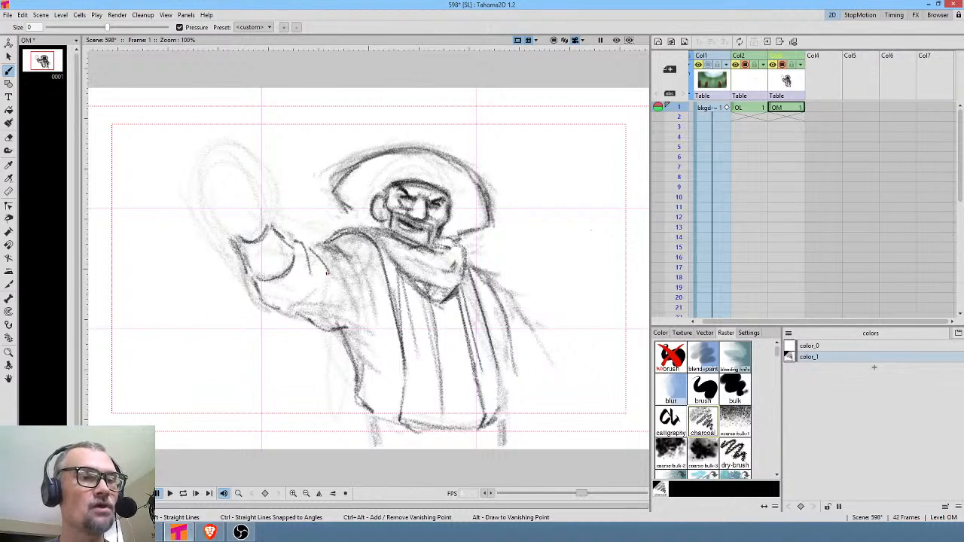
pyautogui.moveTo(312, 247); pyautogui.dragTo(329, 273)
# Step: Draw the raised open hand over the rough oval, with its palm outline, separated fingers and thumb tip
pyautogui.moveTo(227, 215); pyautogui.dragTo(236, 239)
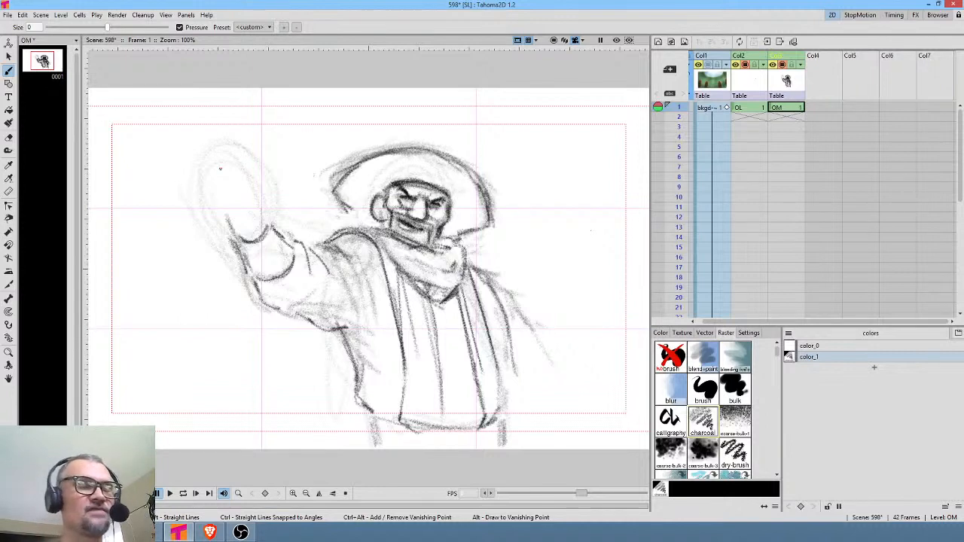
pyautogui.moveTo(225, 204)
pyautogui.mouseDown()
pyautogui.moveTo(215, 147)
pyautogui.moveTo(217, 139)
pyautogui.moveTo(222, 153)
pyautogui.moveTo(236, 134)
pyautogui.moveTo(258, 159)
pyautogui.moveTo(268, 199)
pyautogui.moveTo(265, 228)
pyautogui.moveTo(253, 225)
pyautogui.mouseUp()
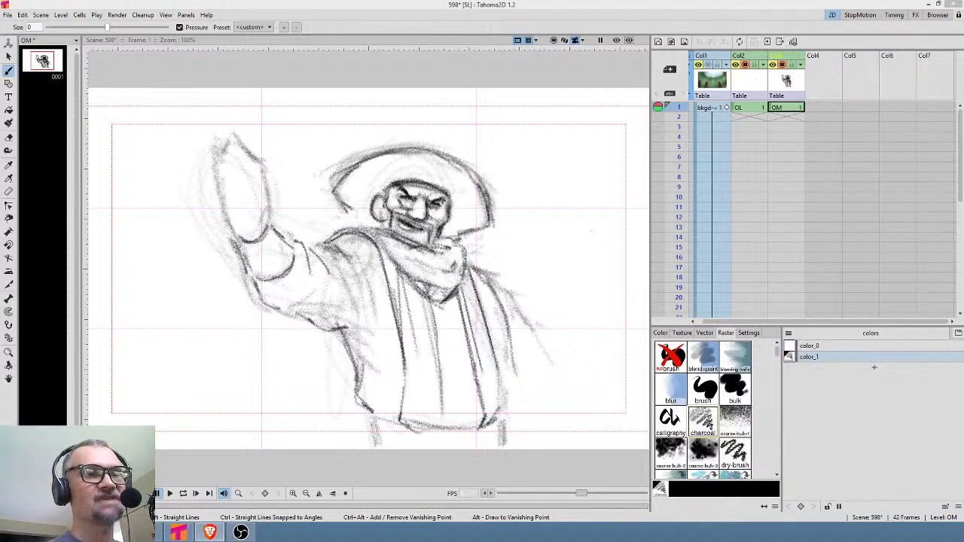
pyautogui.moveTo(254, 178)
pyautogui.mouseDown()
pyautogui.moveTo(254, 142)
pyautogui.moveTo(264, 161)
pyautogui.moveTo(256, 177)
pyautogui.moveTo(238, 141)
pyautogui.moveTo(242, 186)
pyautogui.mouseUp()
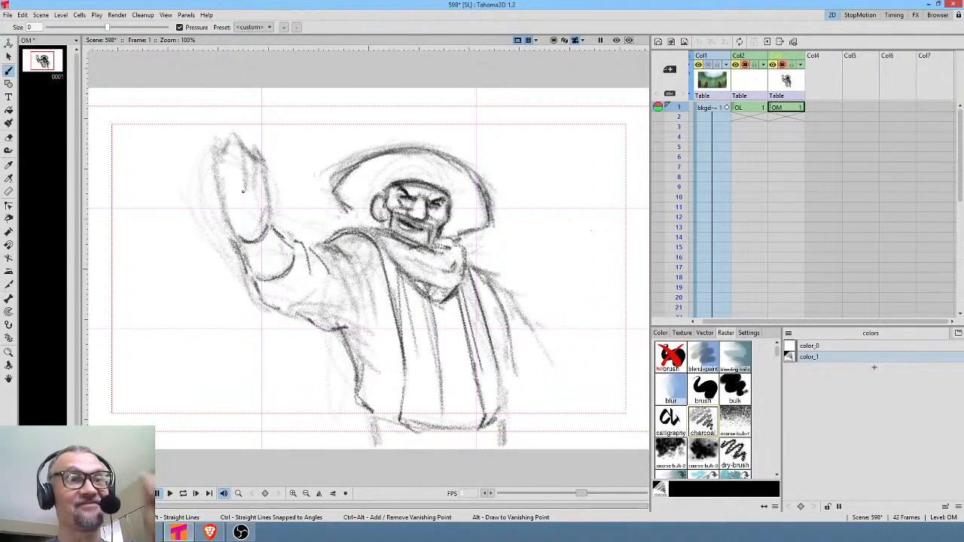
pyautogui.moveTo(230, 139)
pyautogui.mouseDown()
pyautogui.moveTo(231, 191)
pyautogui.moveTo(220, 175)
pyautogui.moveTo(222, 195)
pyautogui.mouseUp()
pyautogui.moveTo(220, 158)
pyautogui.mouseDown()
pyautogui.moveTo(236, 239)
pyautogui.moveTo(265, 225)
pyautogui.moveTo(258, 154)
pyautogui.mouseUp()
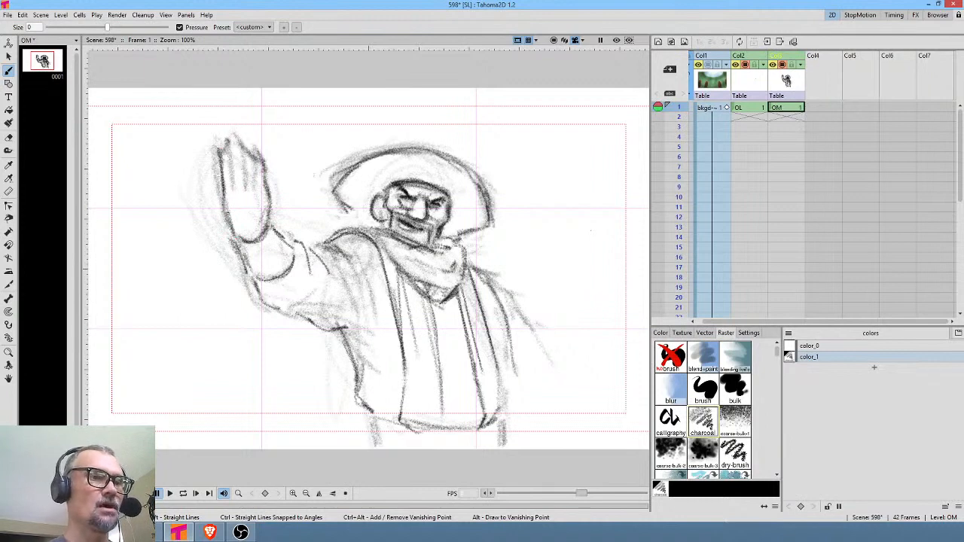
pyautogui.moveTo(226, 217)
pyautogui.mouseDown()
pyautogui.moveTo(211, 183)
pyautogui.moveTo(219, 188)
pyautogui.mouseUp()
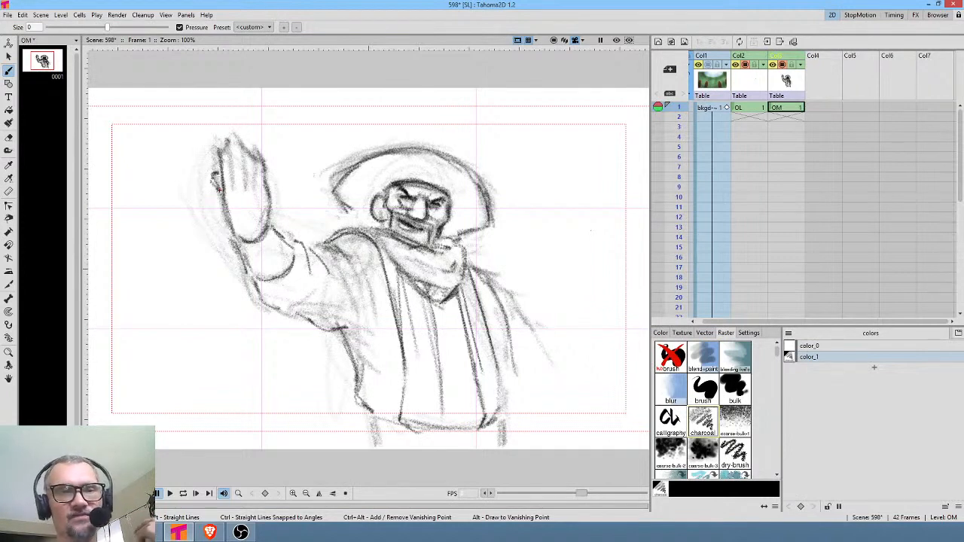
# Step: Darken the torso's side below the raised arm, rotate the lower torso by -8.83° and shift it by -62.29 px, -45.64 px
pyautogui.hotkey('shift', 'h')
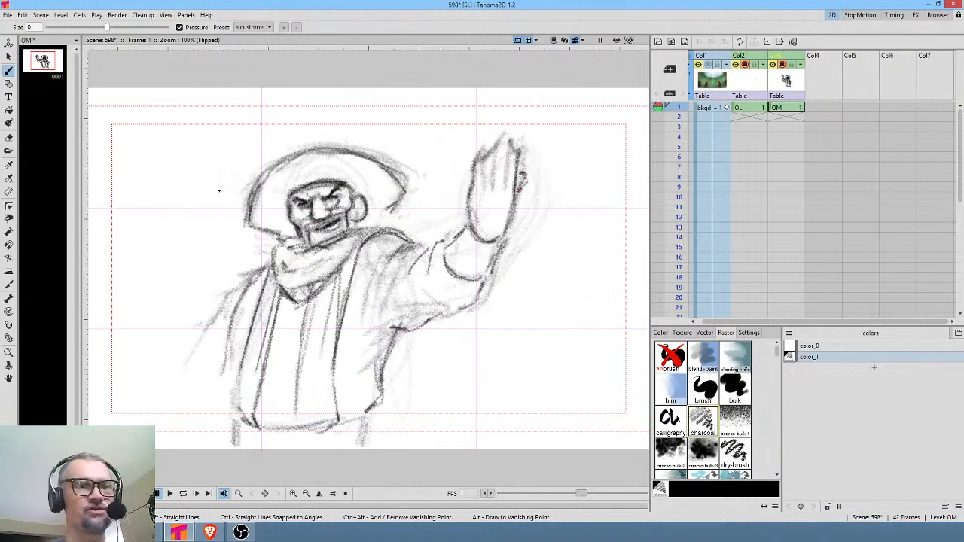
pyautogui.moveTo(395, 326); pyautogui.dragTo(376, 415)
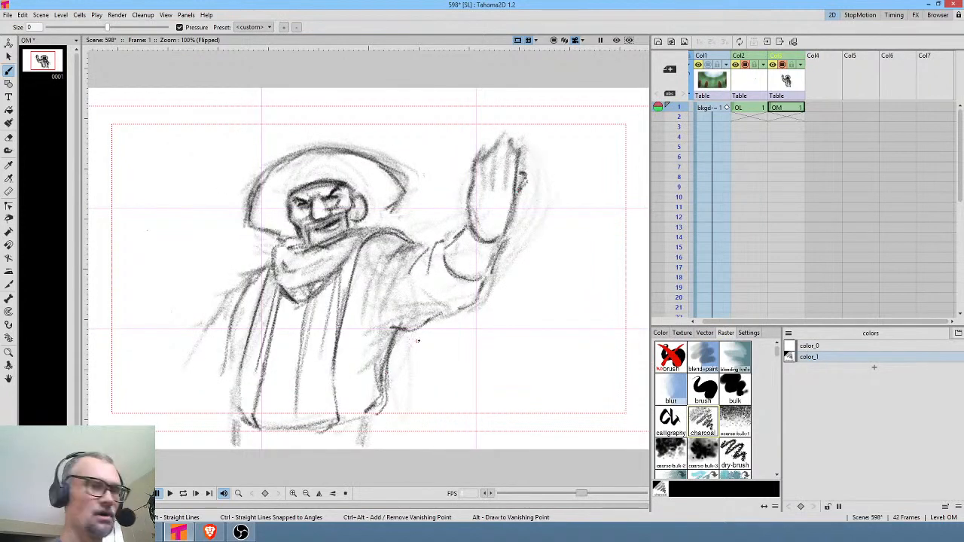
pyautogui.press('s')
pyautogui.moveTo(420, 351)
pyautogui.mouseDown()
pyautogui.moveTo(387, 330)
pyautogui.moveTo(346, 329)
pyautogui.moveTo(339, 346)
pyautogui.moveTo(283, 330)
pyautogui.moveTo(219, 364)
pyautogui.moveTo(190, 419)
pyautogui.moveTo(341, 491)
pyautogui.mouseUp()
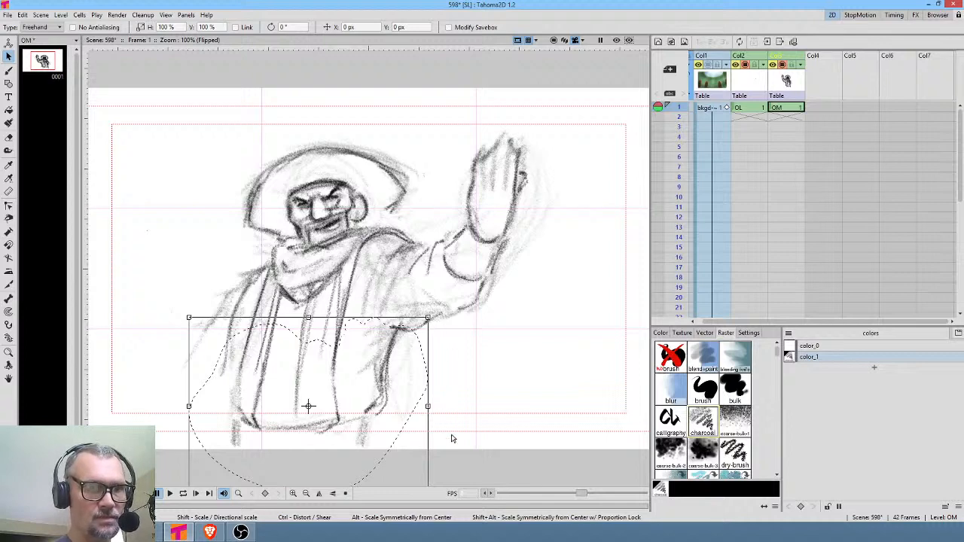
pyautogui.moveTo(512, 344); pyautogui.dragTo(519, 311)
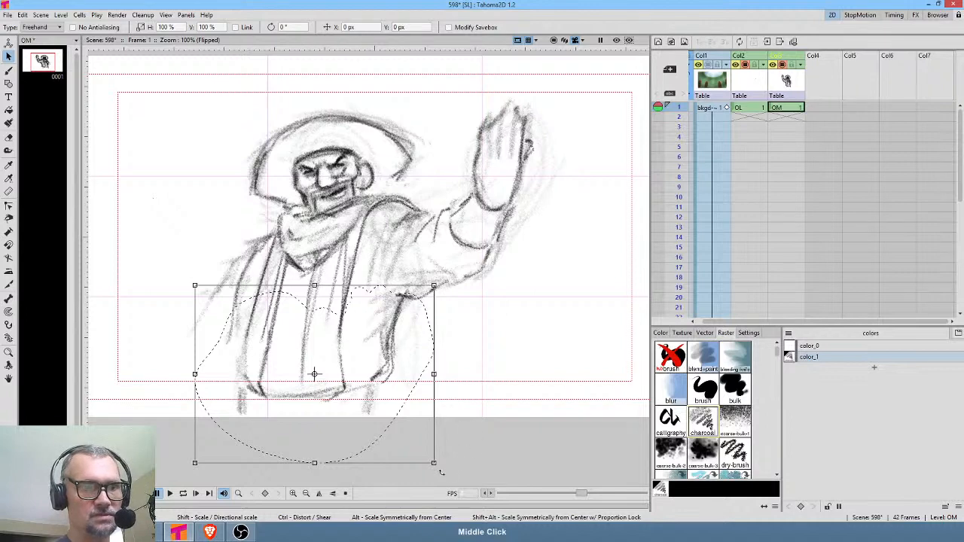
pyautogui.moveTo(439, 471)
pyautogui.mouseDown()
pyautogui.moveTo(450, 454)
pyautogui.moveTo(444, 442)
pyautogui.mouseUp()
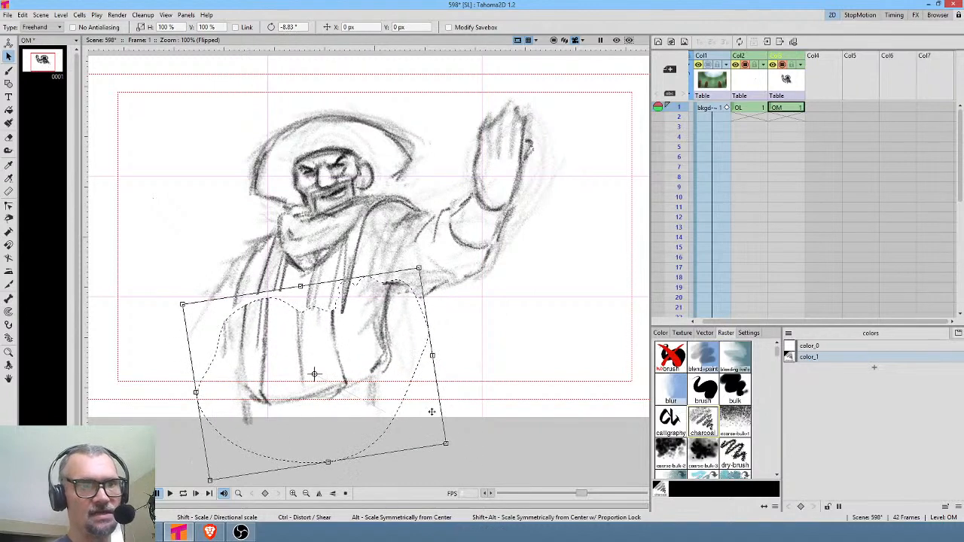
pyautogui.moveTo(369, 398); pyautogui.dragTo(384, 407)
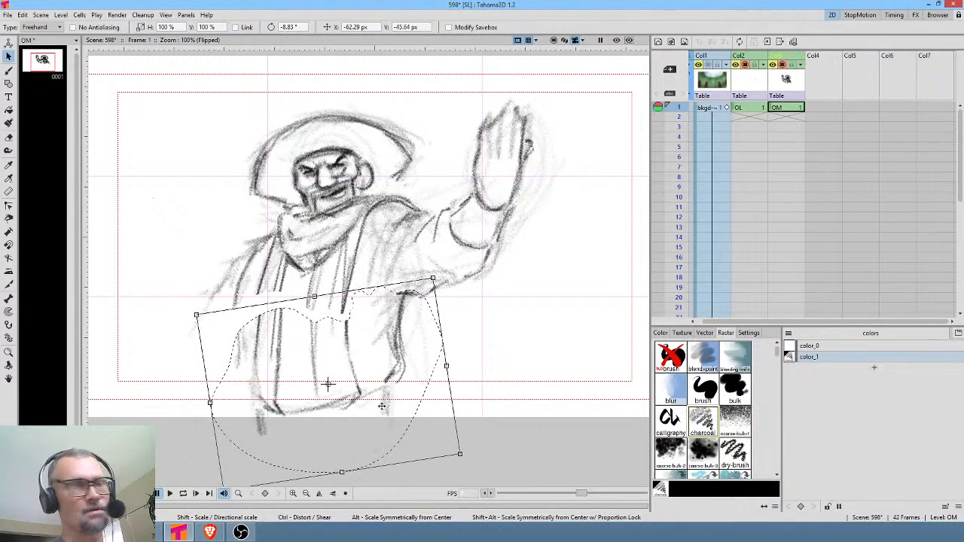
pyautogui.press('h')
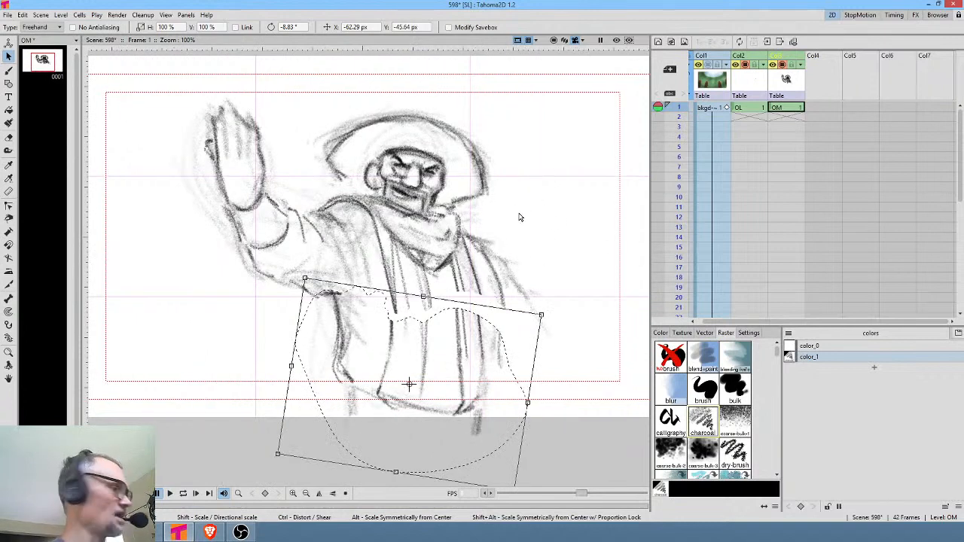
# Step: Erase the lower torso, the far arm and the facial features, keeping the hat, scarf and raised arm
pyautogui.press('e')
pyautogui.moveTo(566, 239)
pyautogui.mouseDown()
pyautogui.moveTo(467, 278)
pyautogui.moveTo(558, 421)
pyautogui.moveTo(563, 222)
pyautogui.mouseUp()
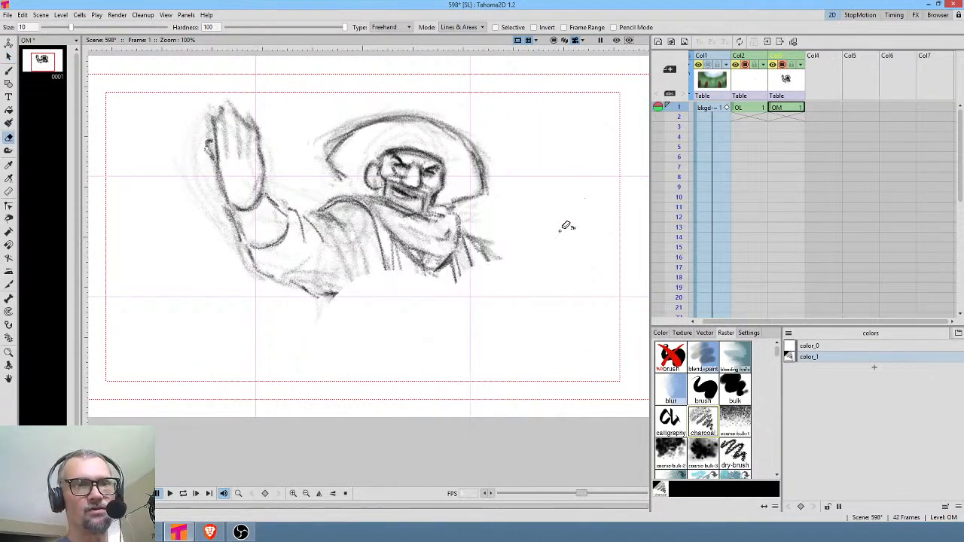
pyautogui.moveTo(557, 263); pyautogui.dragTo(559, 264)
pyautogui.moveTo(433, 154)
pyautogui.mouseDown()
pyautogui.moveTo(430, 204)
pyautogui.moveTo(396, 193)
pyautogui.mouseUp()
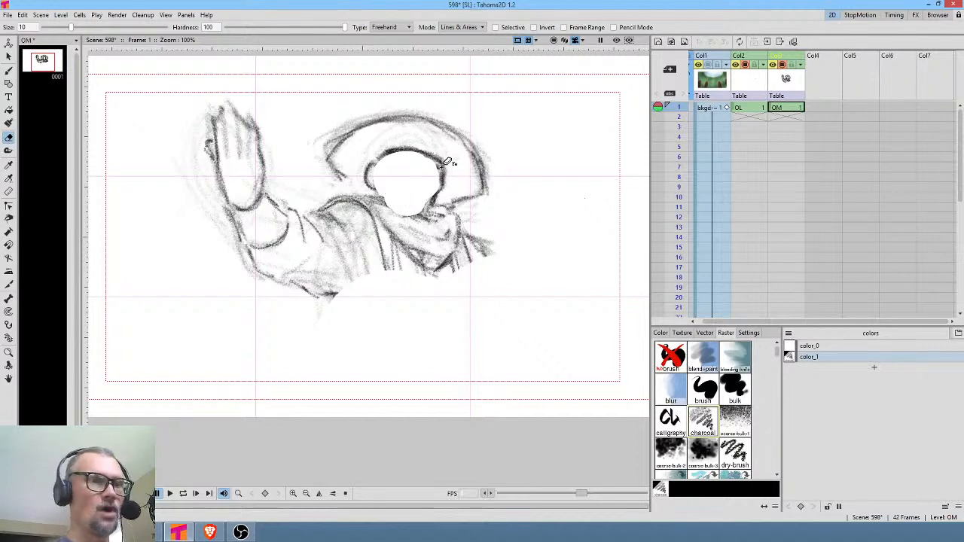
# Step: Rough in new torso sides in light charcoal, slanting from the far shoulder and the raised arm's armpit down to the waist
pyautogui.press('b')
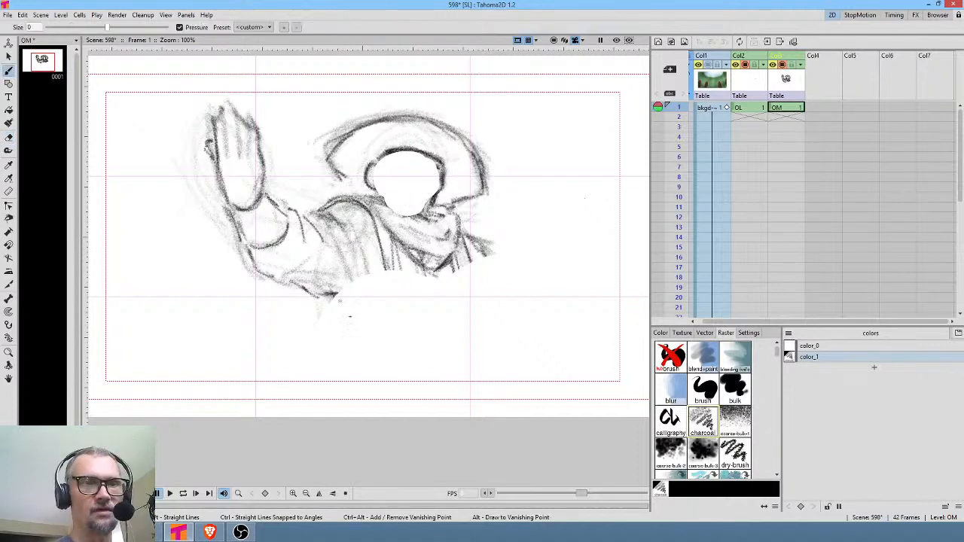
pyautogui.moveTo(468, 240); pyautogui.dragTo(498, 348)
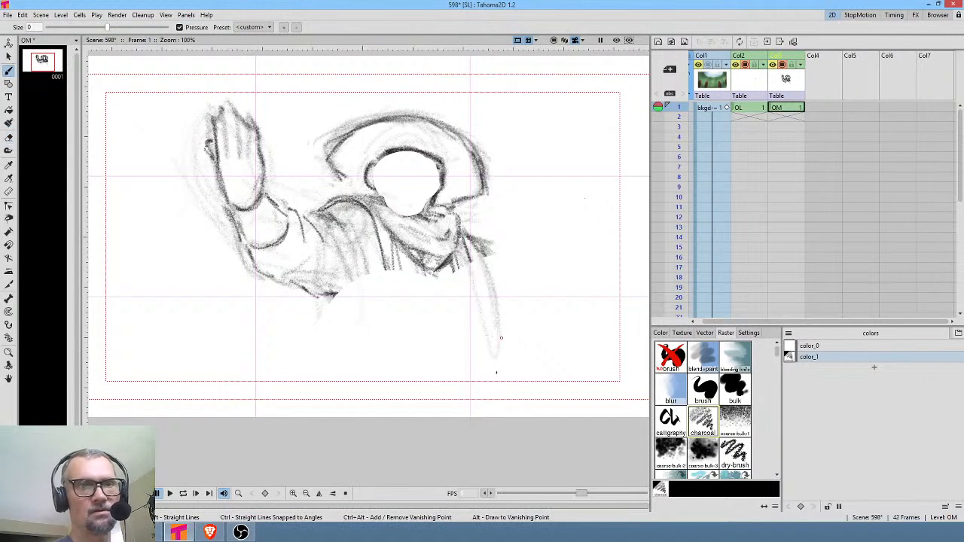
pyautogui.moveTo(478, 256)
pyautogui.mouseDown()
pyautogui.moveTo(500, 329)
pyautogui.moveTo(482, 375)
pyautogui.moveTo(450, 381)
pyautogui.moveTo(336, 296)
pyautogui.moveTo(381, 348)
pyautogui.mouseUp()
pyautogui.moveTo(344, 318); pyautogui.dragTo(361, 339)
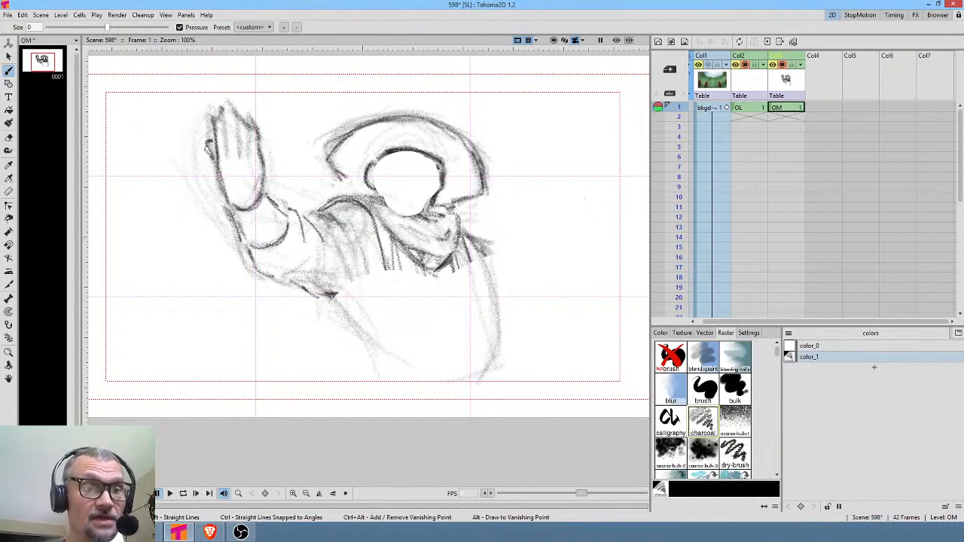
pyautogui.moveTo(329, 295); pyautogui.dragTo(360, 331)
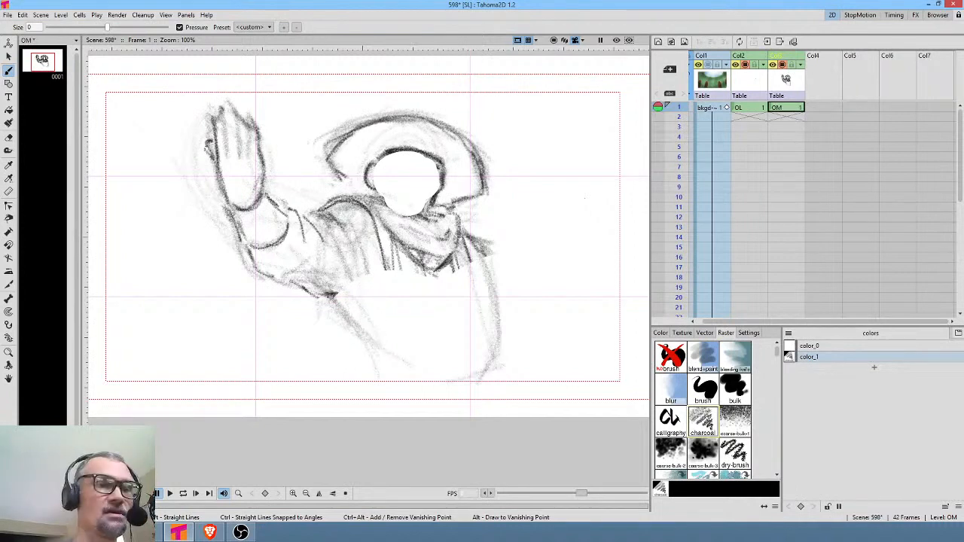
# Step: Firm up the torso's side under the raised arm and draw the curved bottom hem across the waist
pyautogui.moveTo(331, 296)
pyautogui.mouseDown()
pyautogui.moveTo(358, 369)
pyautogui.moveTo(353, 360)
pyautogui.mouseUp()
pyautogui.moveTo(351, 311)
pyautogui.mouseDown()
pyautogui.moveTo(361, 373)
pyautogui.moveTo(391, 386)
pyautogui.moveTo(480, 372)
pyautogui.mouseUp()
pyautogui.moveTo(384, 383)
pyautogui.mouseDown()
pyautogui.moveTo(477, 375)
pyautogui.moveTo(379, 382)
pyautogui.mouseUp()
pyautogui.moveTo(461, 376); pyautogui.dragTo(366, 384)
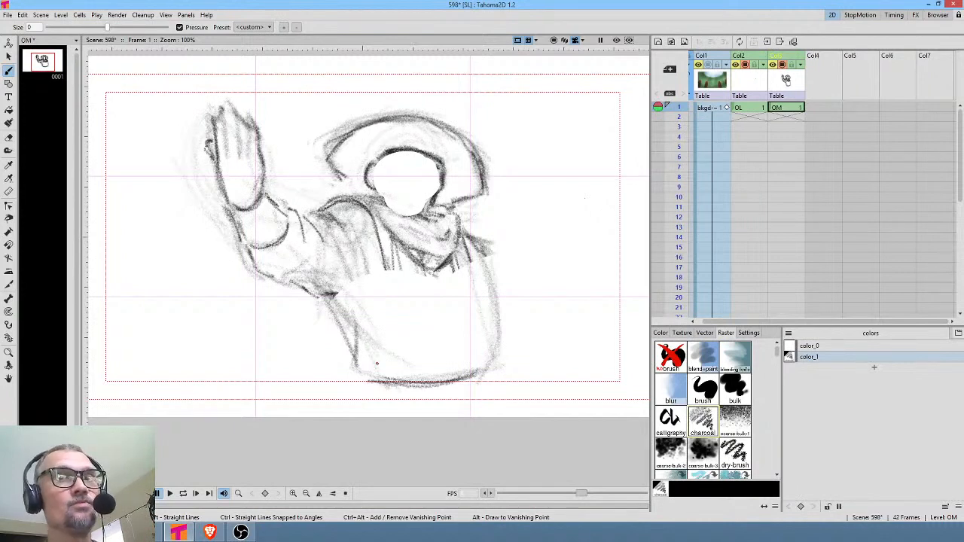
pyautogui.moveTo(472, 241); pyautogui.dragTo(472, 274)
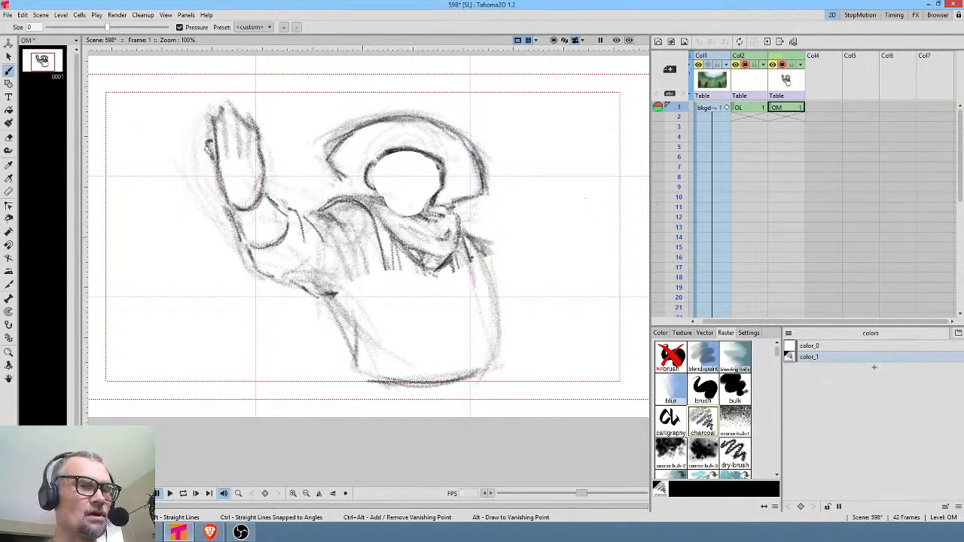
# Step: Erase parts of the bottom hem and redraw it with a gap between the garment's front edges
pyautogui.press('e')
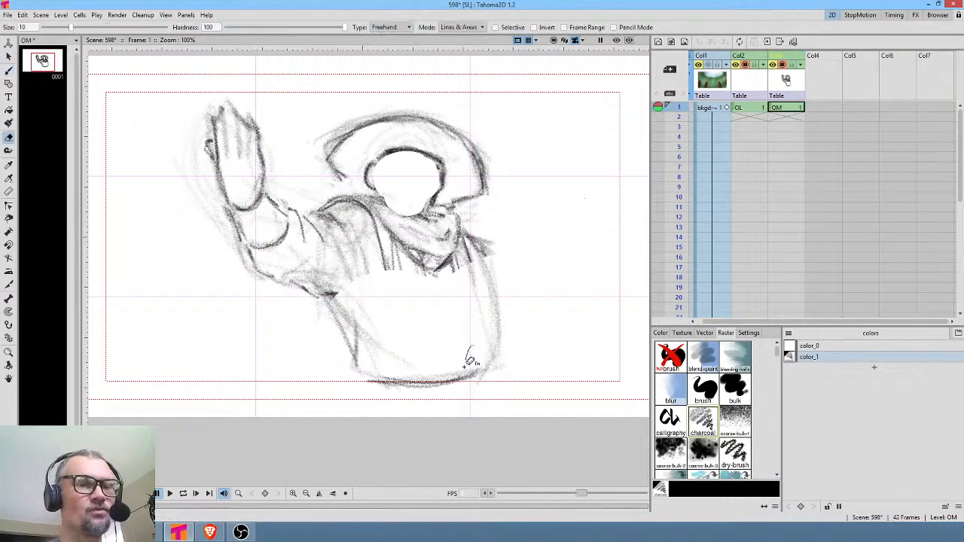
pyautogui.moveTo(465, 361); pyautogui.dragTo(481, 338)
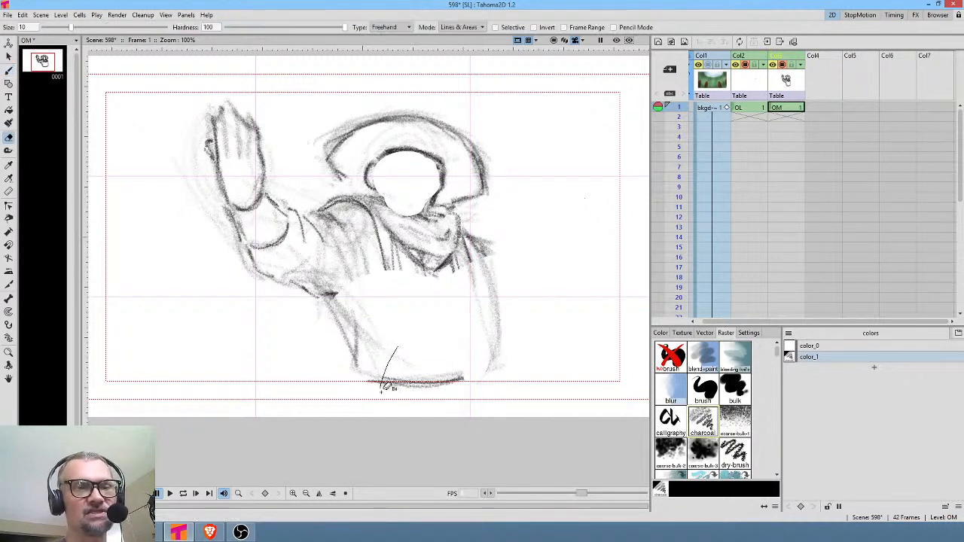
pyautogui.moveTo(383, 381); pyautogui.dragTo(416, 381)
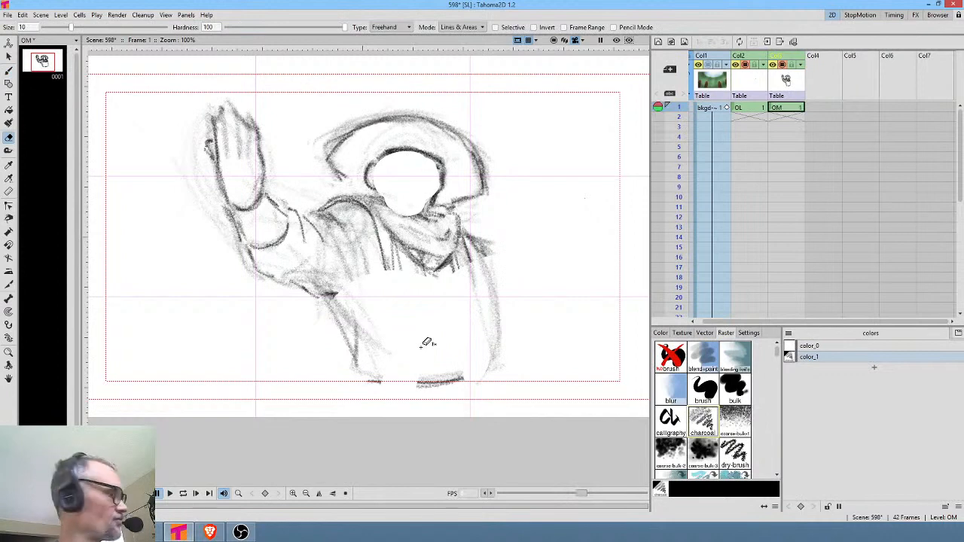
pyautogui.press('b')
pyautogui.moveTo(386, 384); pyautogui.dragTo(473, 378)
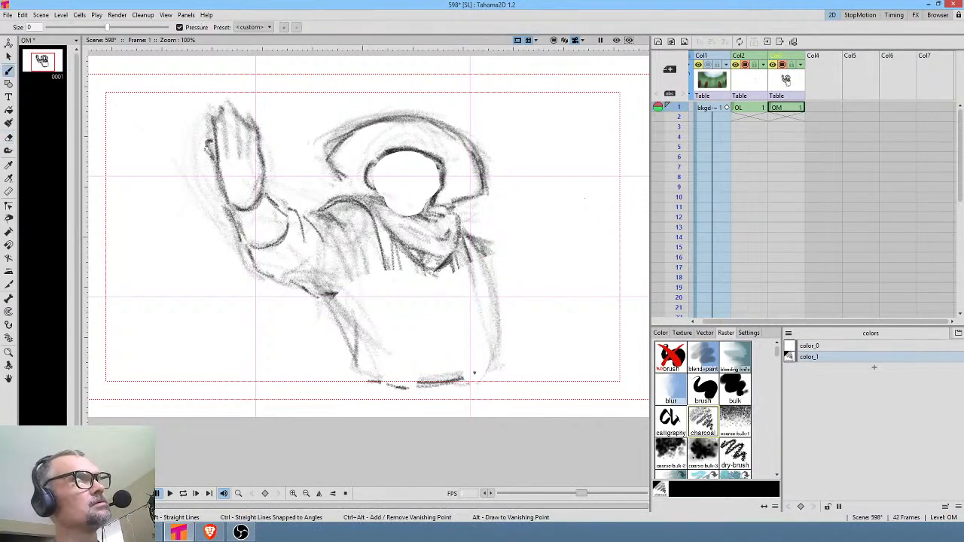
# Step: Draw the vest's long vertical front edges and fold lines from the scarf to the hem, and firm up the far side
pyautogui.moveTo(399, 241); pyautogui.dragTo(419, 389)
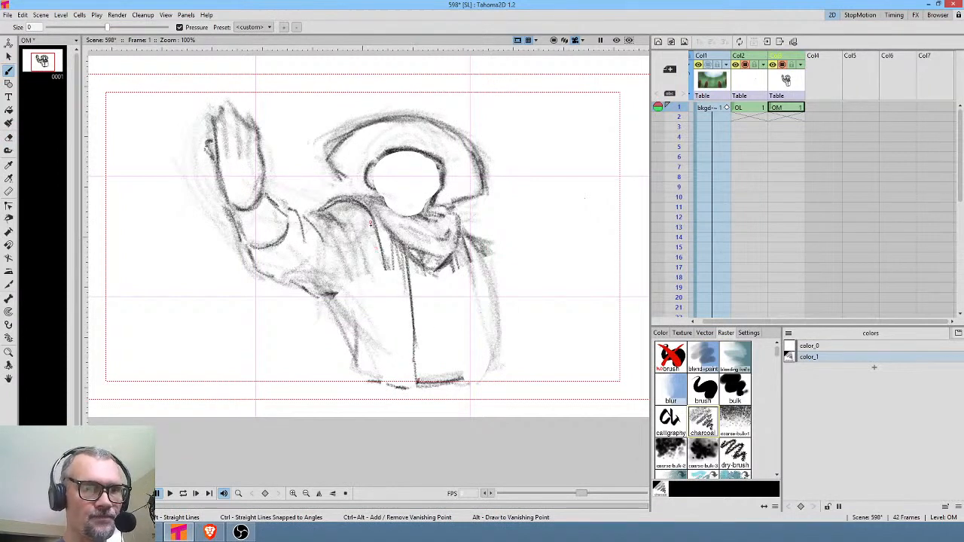
pyautogui.moveTo(371, 226); pyautogui.dragTo(379, 384)
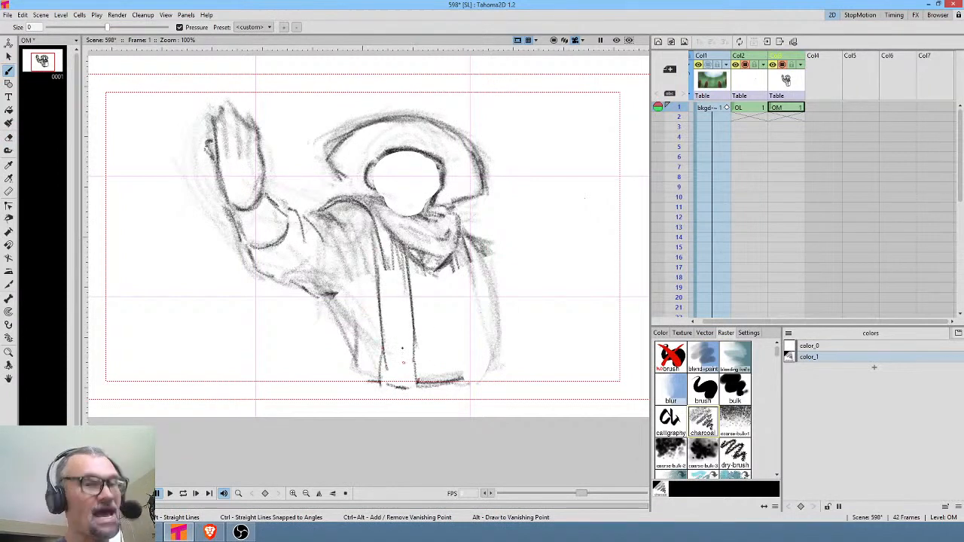
pyautogui.moveTo(387, 290); pyautogui.dragTo(397, 368)
pyautogui.moveTo(399, 328); pyautogui.dragTo(401, 354)
pyautogui.moveTo(464, 279); pyautogui.dragTo(470, 376)
pyautogui.moveTo(488, 263)
pyautogui.mouseDown()
pyautogui.moveTo(499, 366)
pyautogui.moveTo(470, 385)
pyautogui.mouseUp()
pyautogui.moveTo(466, 320)
pyautogui.mouseDown()
pyautogui.moveTo(479, 377)
pyautogui.moveTo(485, 370)
pyautogui.mouseUp()
pyautogui.moveTo(485, 323); pyautogui.dragTo(474, 292)
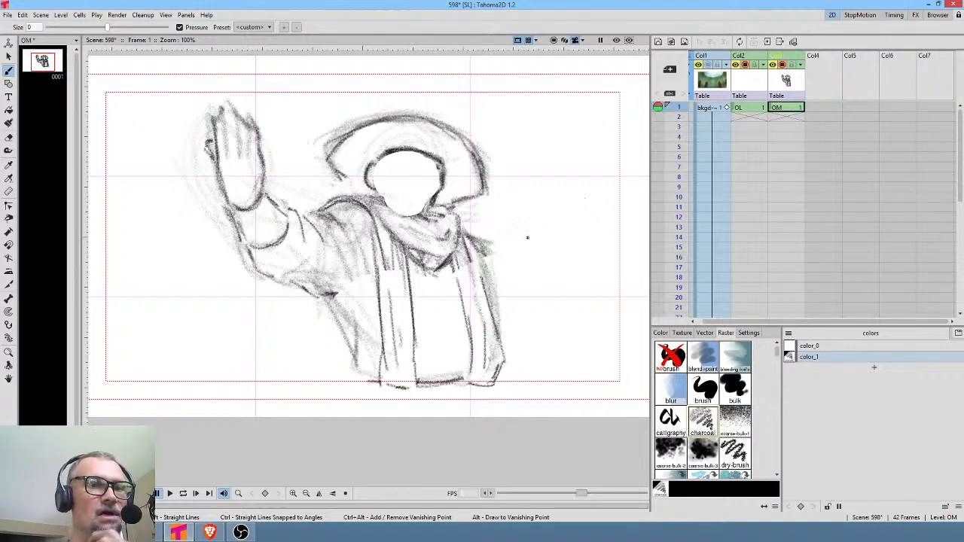
# Step: Write TUBI inside an oval beside the character and erase the note
pyautogui.moveTo(527, 238); pyautogui.dragTo(532, 259)
pyautogui.moveTo(516, 246)
pyautogui.mouseDown()
pyautogui.moveTo(554, 218)
pyautogui.moveTo(564, 238)
pyautogui.mouseUp()
pyautogui.moveTo(572, 212)
pyautogui.mouseDown()
pyautogui.moveTo(573, 230)
pyautogui.moveTo(575, 211)
pyautogui.mouseUp()
pyautogui.moveTo(564, 238); pyautogui.dragTo(581, 230)
pyautogui.moveTo(560, 198); pyautogui.dragTo(591, 209)
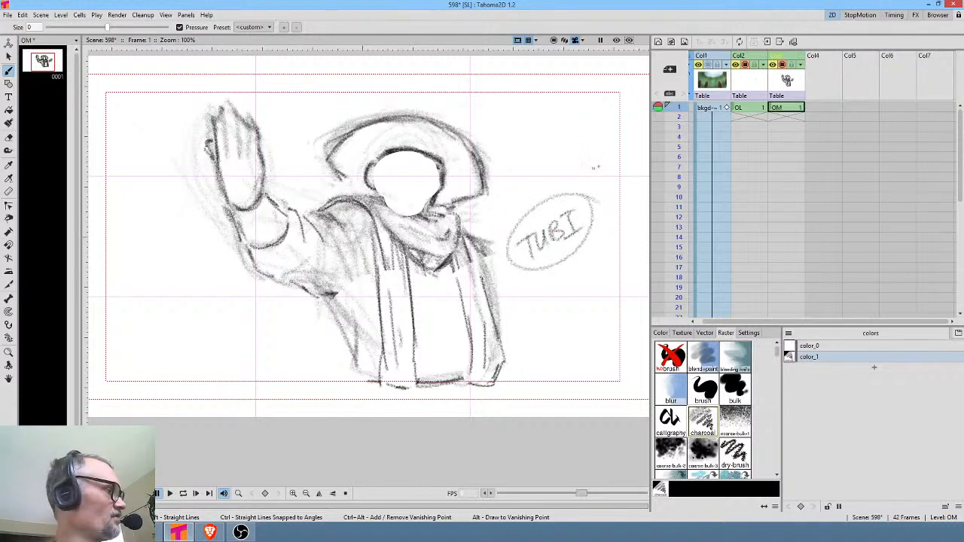
pyautogui.press('e')
pyautogui.moveTo(572, 167)
pyautogui.mouseDown()
pyautogui.moveTo(511, 243)
pyautogui.moveTo(629, 175)
pyautogui.mouseUp()
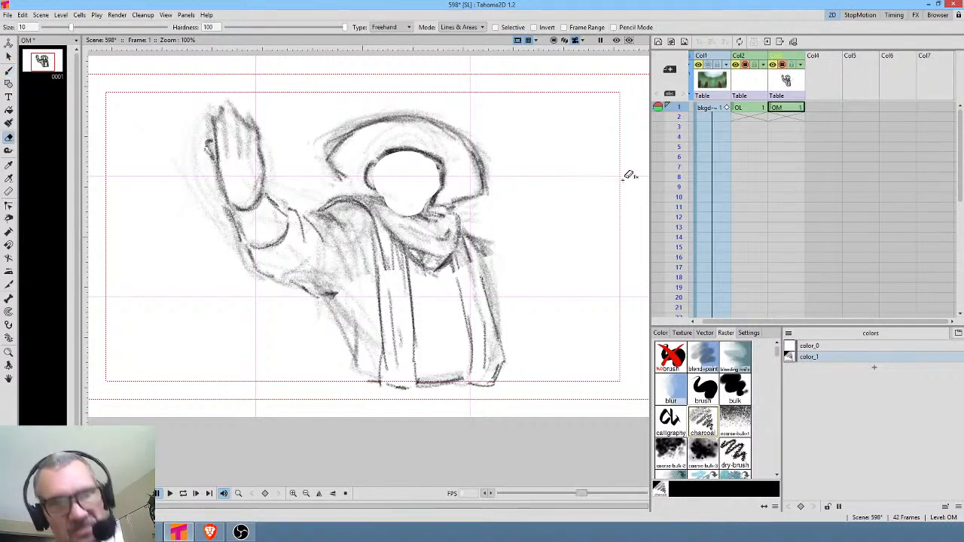
# Step: Darken the vest's far front edge and add light fold lines down the shirt front
pyautogui.press('b')
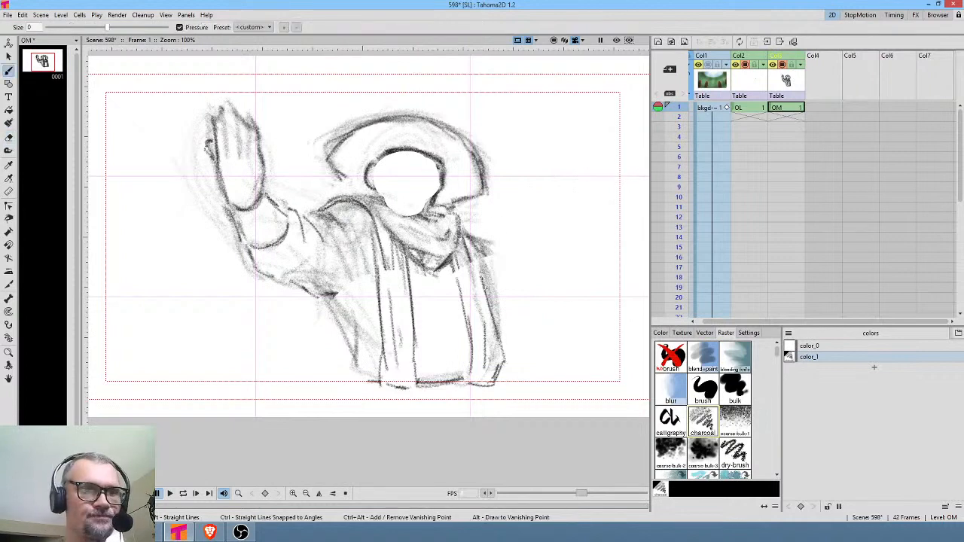
pyautogui.moveTo(479, 260)
pyautogui.mouseDown()
pyautogui.moveTo(489, 294)
pyautogui.moveTo(464, 302)
pyautogui.mouseUp()
pyautogui.moveTo(444, 362); pyautogui.dragTo(448, 380)
pyautogui.moveTo(443, 283); pyautogui.dragTo(453, 344)
pyautogui.moveTo(445, 342); pyautogui.dragTo(439, 372)
# Step: Sketch the hips and waistband below the hem, and reinforce the near front edge of the vest
pyautogui.moveTo(368, 393)
pyautogui.mouseDown()
pyautogui.moveTo(366, 414)
pyautogui.moveTo(363, 407)
pyautogui.moveTo(426, 428)
pyautogui.mouseUp()
pyautogui.moveTo(486, 385); pyautogui.dragTo(497, 415)
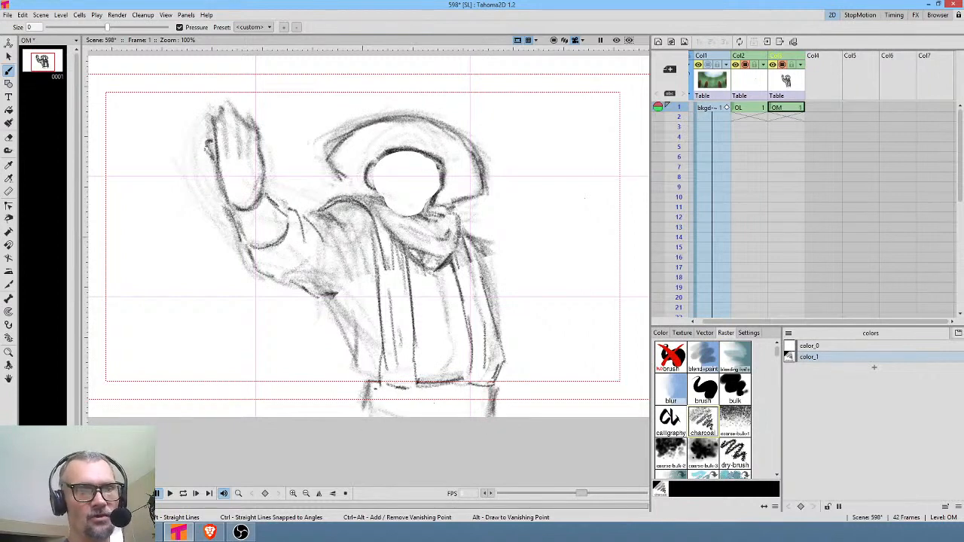
pyautogui.moveTo(374, 383)
pyautogui.mouseDown()
pyautogui.moveTo(409, 410)
pyautogui.moveTo(471, 403)
pyautogui.mouseUp()
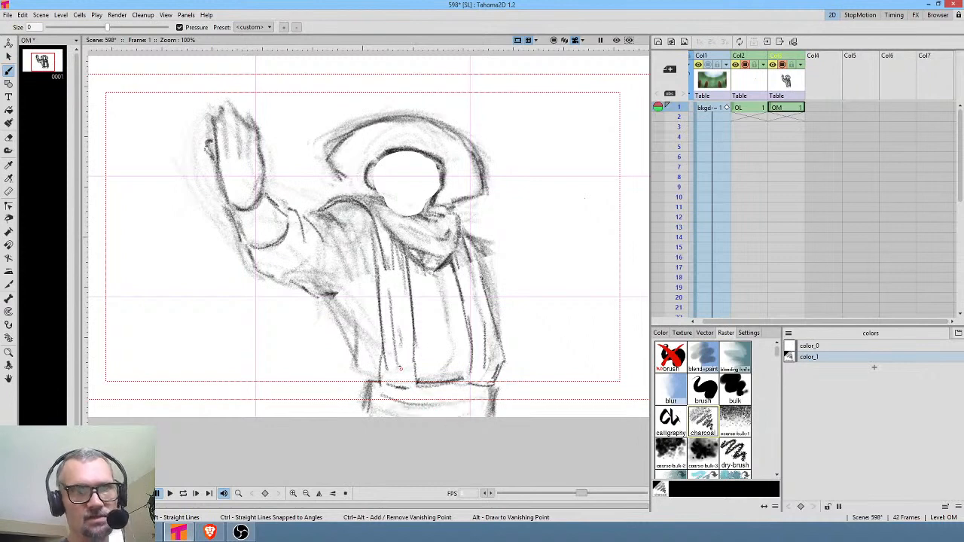
pyautogui.moveTo(406, 247)
pyautogui.mouseDown()
pyautogui.moveTo(419, 383)
pyautogui.moveTo(381, 370)
pyautogui.mouseUp()
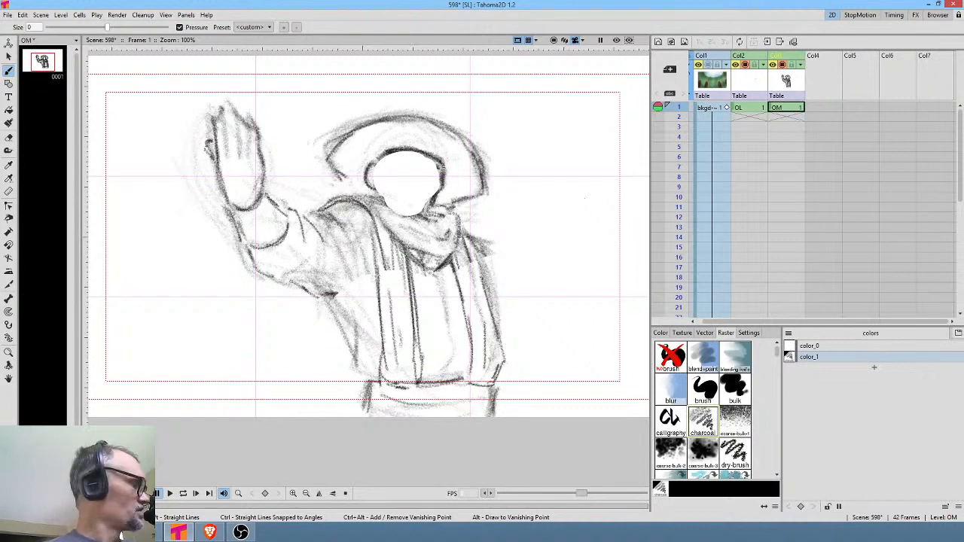
# Step: Draw the nose, frowning eyebrows and narrowed eyes in the emptied face area with charcoal
pyautogui.scroll(4, 407, 185)
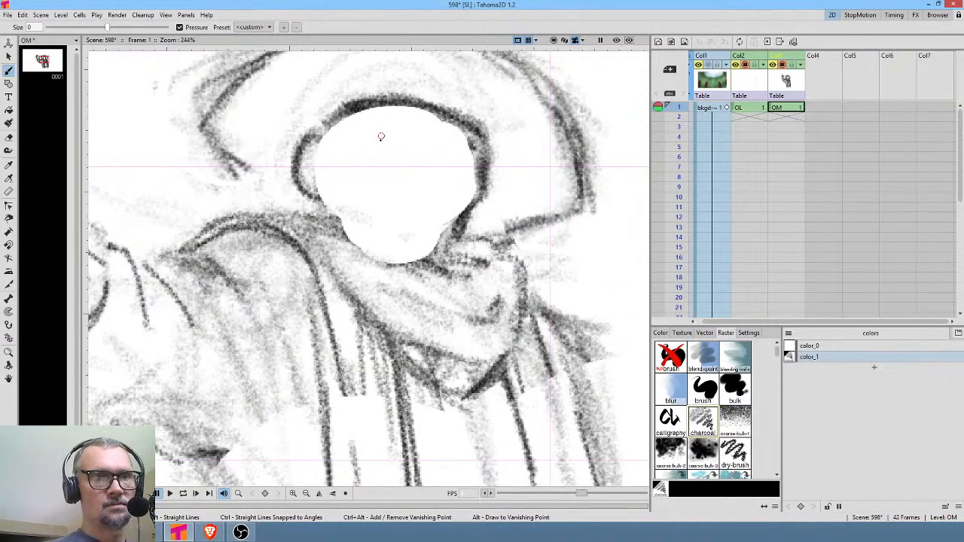
pyautogui.moveTo(409, 226)
pyautogui.mouseDown()
pyautogui.moveTo(418, 129)
pyautogui.moveTo(385, 153)
pyautogui.moveTo(367, 139)
pyautogui.moveTo(437, 158)
pyautogui.moveTo(486, 157)
pyautogui.moveTo(345, 145)
pyautogui.moveTo(392, 157)
pyautogui.moveTo(345, 143)
pyautogui.mouseUp()
pyautogui.moveTo(466, 158)
pyautogui.mouseDown()
pyautogui.moveTo(395, 203)
pyautogui.moveTo(433, 197)
pyautogui.moveTo(402, 209)
pyautogui.moveTo(382, 183)
pyautogui.moveTo(406, 204)
pyautogui.moveTo(397, 169)
pyautogui.moveTo(441, 211)
pyautogui.moveTo(417, 223)
pyautogui.moveTo(407, 212)
pyautogui.moveTo(359, 221)
pyautogui.moveTo(369, 200)
pyautogui.moveTo(360, 248)
pyautogui.moveTo(380, 275)
pyautogui.moveTo(439, 214)
pyautogui.moveTo(429, 200)
pyautogui.moveTo(438, 252)
pyautogui.moveTo(408, 206)
pyautogui.moveTo(429, 205)
pyautogui.moveTo(384, 202)
pyautogui.moveTo(433, 199)
pyautogui.mouseUp()
pyautogui.moveTo(425, 148)
pyautogui.mouseDown()
pyautogui.moveTo(422, 193)
pyautogui.moveTo(408, 164)
pyautogui.moveTo(362, 135)
pyautogui.moveTo(354, 142)
pyautogui.moveTo(405, 156)
pyautogui.mouseUp()
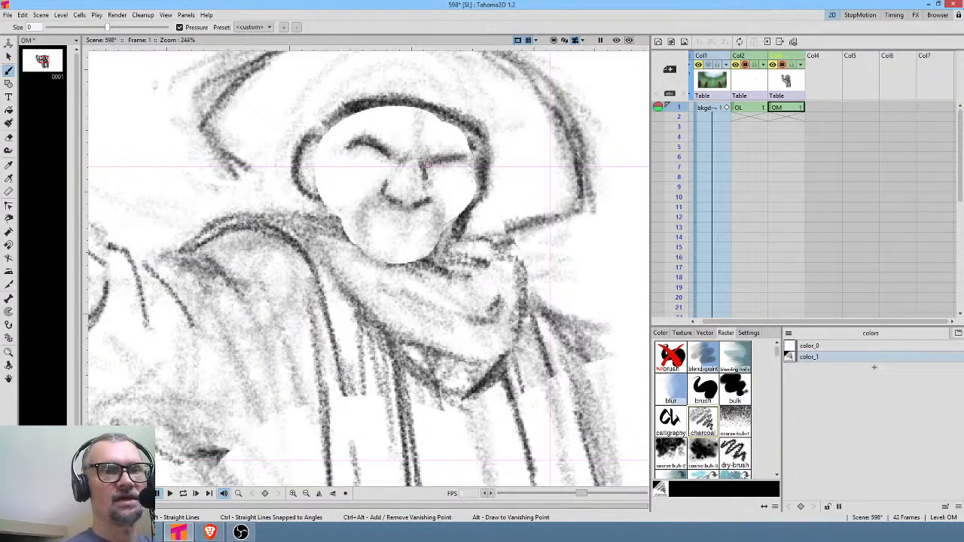
pyautogui.moveTo(428, 164)
pyautogui.mouseDown()
pyautogui.moveTo(450, 158)
pyautogui.moveTo(397, 158)
pyautogui.moveTo(437, 145)
pyautogui.moveTo(420, 146)
pyautogui.mouseUp()
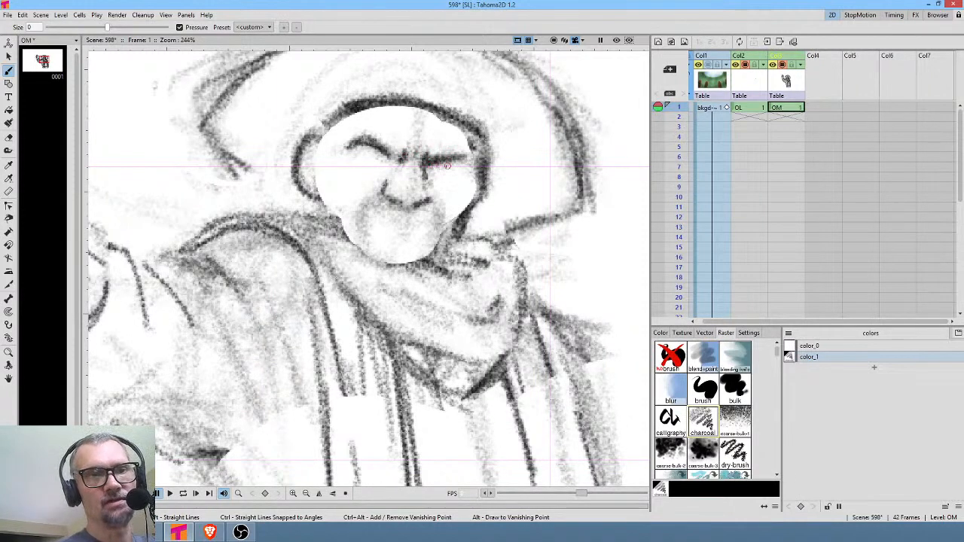
pyautogui.moveTo(431, 167); pyautogui.dragTo(458, 161)
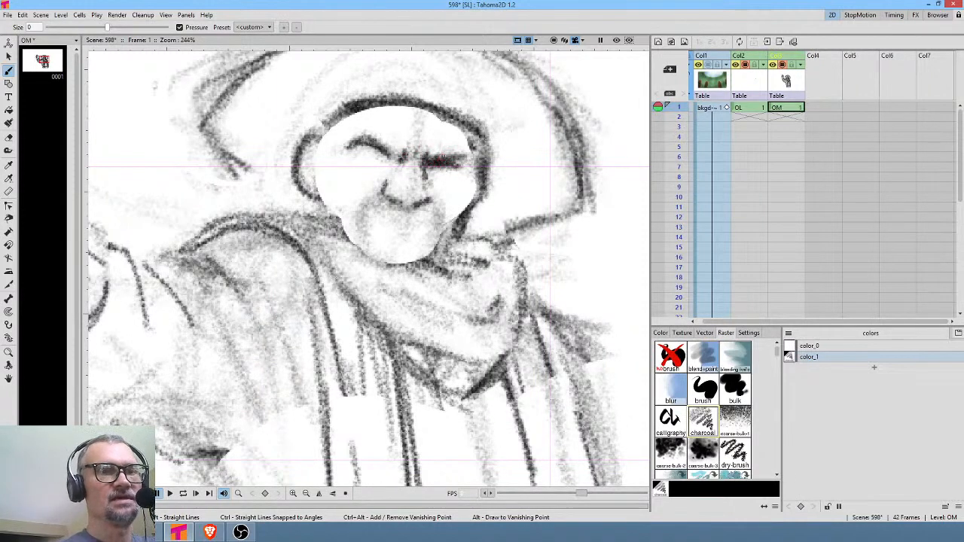
pyautogui.moveTo(383, 158)
pyautogui.mouseDown()
pyautogui.moveTo(348, 154)
pyautogui.moveTo(357, 167)
pyautogui.moveTo(390, 160)
pyautogui.moveTo(456, 177)
pyautogui.moveTo(429, 178)
pyautogui.moveTo(457, 179)
pyautogui.mouseUp()
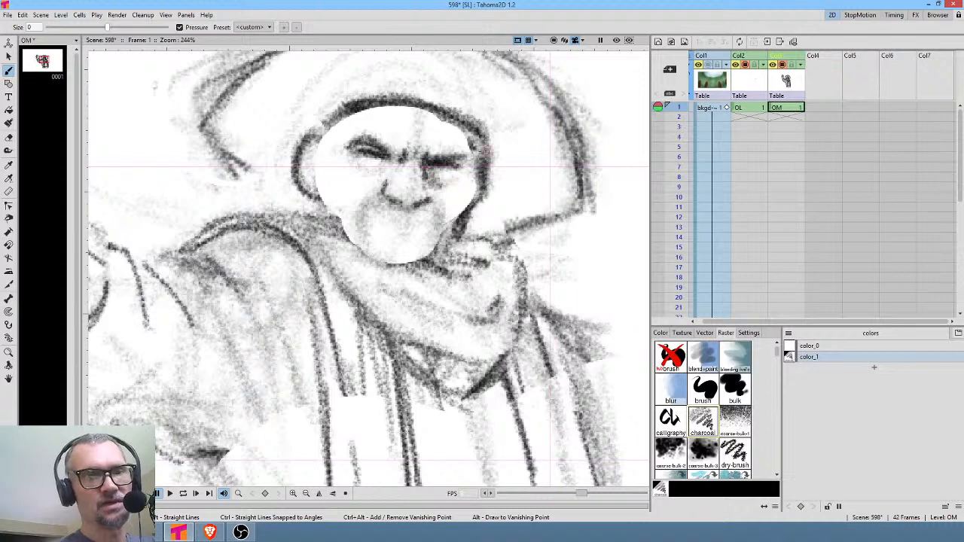
# Step: Draw the cheek line and the squared moustache shape framing the mouth down to the chin
pyautogui.moveTo(351, 162)
pyautogui.mouseDown()
pyautogui.moveTo(397, 161)
pyautogui.moveTo(391, 180)
pyautogui.moveTo(350, 196)
pyautogui.moveTo(390, 182)
pyautogui.moveTo(352, 200)
pyautogui.moveTo(431, 191)
pyautogui.moveTo(443, 199)
pyautogui.moveTo(424, 214)
pyautogui.moveTo(383, 202)
pyautogui.moveTo(356, 219)
pyautogui.moveTo(367, 200)
pyautogui.moveTo(369, 255)
pyautogui.mouseUp()
pyautogui.moveTo(434, 214)
pyautogui.mouseDown()
pyautogui.moveTo(423, 207)
pyautogui.moveTo(441, 210)
pyautogui.moveTo(446, 228)
pyautogui.moveTo(422, 262)
pyautogui.moveTo(427, 247)
pyautogui.mouseUp()
pyautogui.moveTo(378, 198)
pyautogui.mouseDown()
pyautogui.moveTo(356, 259)
pyautogui.moveTo(374, 250)
pyautogui.moveTo(364, 247)
pyautogui.moveTo(414, 268)
pyautogui.moveTo(399, 249)
pyautogui.mouseUp()
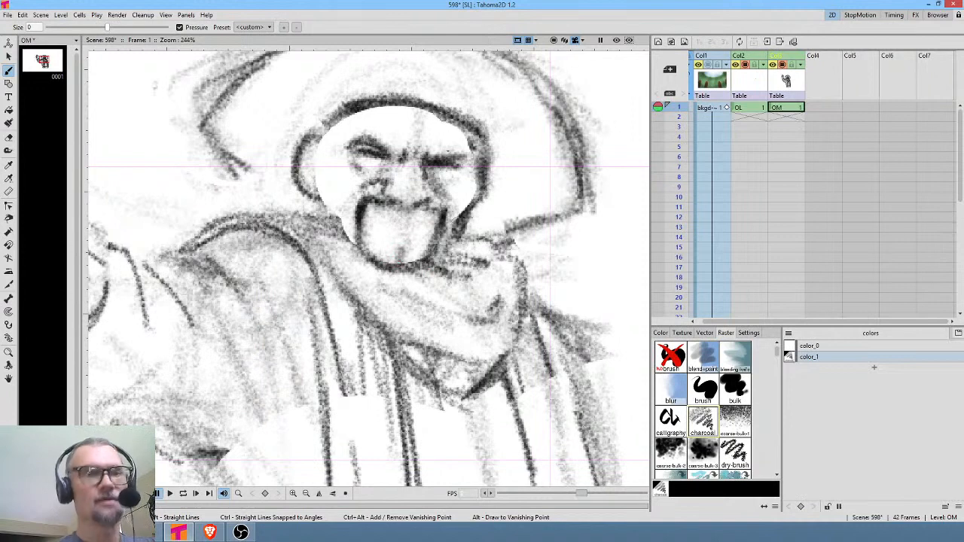
# Step: Add the inner ear and sideburn, and darken the eyebrows and eyes
pyautogui.moveTo(342, 177); pyautogui.dragTo(345, 184)
pyautogui.moveTo(317, 155)
pyautogui.mouseDown()
pyautogui.moveTo(324, 159)
pyautogui.moveTo(303, 148)
pyautogui.moveTo(301, 183)
pyautogui.moveTo(328, 198)
pyautogui.moveTo(315, 163)
pyautogui.moveTo(328, 188)
pyautogui.moveTo(304, 161)
pyautogui.moveTo(309, 183)
pyautogui.moveTo(324, 177)
pyautogui.mouseUp()
pyautogui.moveTo(339, 137)
pyautogui.mouseDown()
pyautogui.moveTo(344, 113)
pyautogui.moveTo(328, 134)
pyautogui.moveTo(342, 112)
pyautogui.moveTo(396, 101)
pyautogui.moveTo(434, 108)
pyautogui.moveTo(405, 101)
pyautogui.moveTo(426, 98)
pyautogui.moveTo(417, 98)
pyautogui.moveTo(454, 112)
pyautogui.moveTo(490, 147)
pyautogui.moveTo(491, 180)
pyautogui.moveTo(463, 186)
pyautogui.moveTo(451, 178)
pyautogui.moveTo(462, 168)
pyautogui.moveTo(460, 182)
pyautogui.moveTo(449, 184)
pyautogui.moveTo(461, 163)
pyautogui.moveTo(445, 182)
pyautogui.moveTo(467, 153)
pyautogui.mouseUp()
pyautogui.moveTo(384, 147)
pyautogui.mouseDown()
pyautogui.moveTo(369, 140)
pyautogui.moveTo(382, 148)
pyautogui.mouseUp()
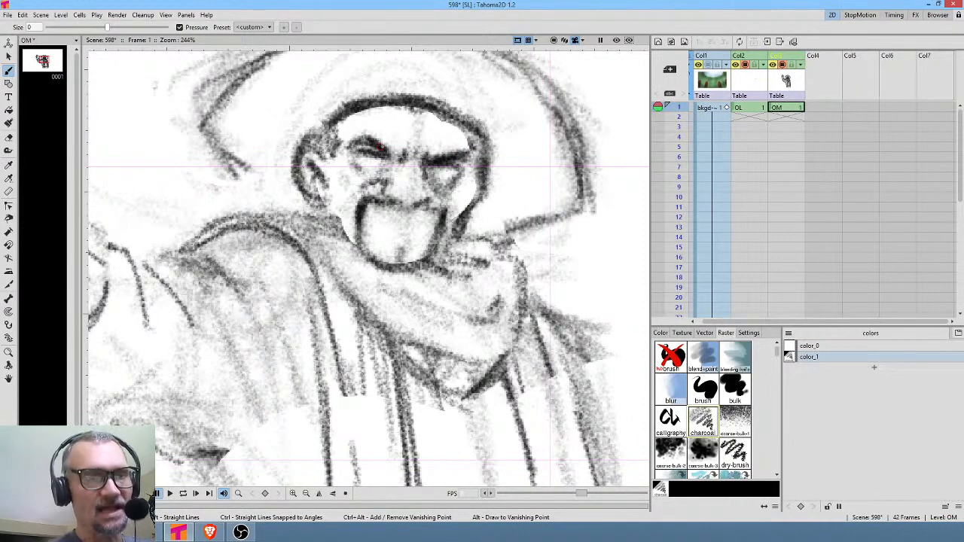
# Step: Draw the mouth inside the squared moustache, and erase the old raised arm and hand
pyautogui.moveTo(407, 215)
pyautogui.mouseDown()
pyautogui.moveTo(415, 218)
pyautogui.moveTo(371, 214)
pyautogui.moveTo(422, 219)
pyautogui.moveTo(362, 203)
pyautogui.moveTo(373, 225)
pyautogui.mouseUp()
pyautogui.hotkey('alt', '0')
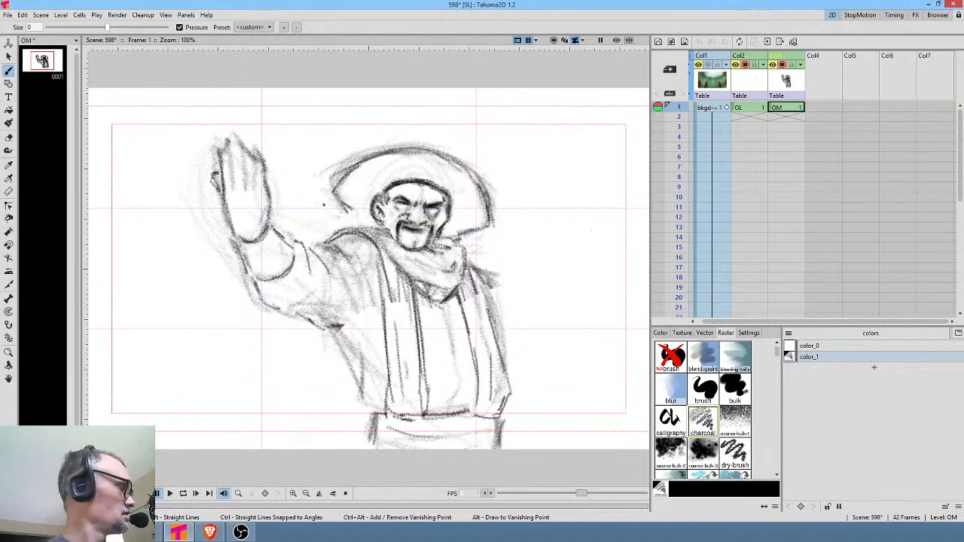
pyautogui.press('a')
pyautogui.moveTo(293, 130)
pyautogui.mouseDown()
pyautogui.moveTo(225, 102)
pyautogui.moveTo(165, 291)
pyautogui.moveTo(240, 397)
pyautogui.moveTo(292, 388)
pyautogui.moveTo(341, 334)
pyautogui.moveTo(336, 262)
pyautogui.moveTo(301, 137)
pyautogui.mouseUp()
pyautogui.press('b')
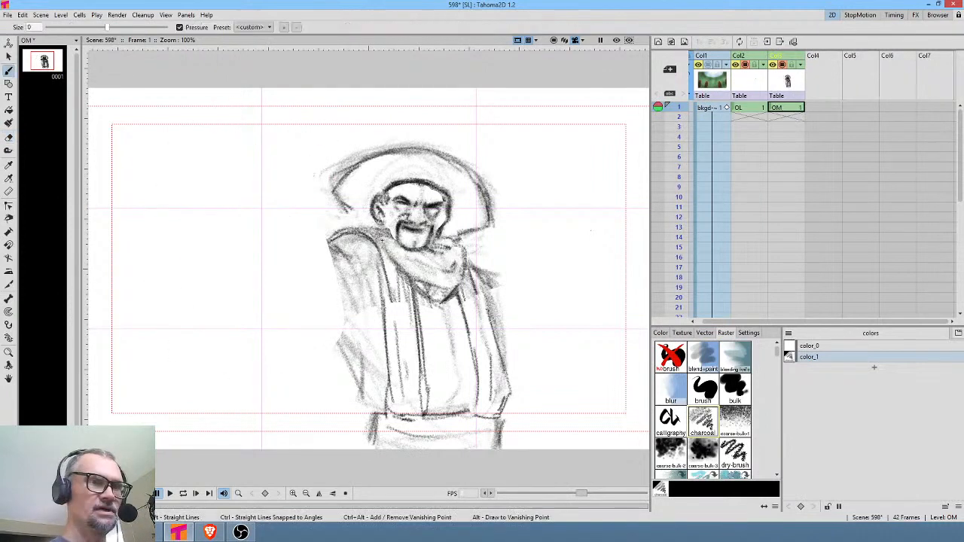
# Step: Rough out the near arm stretched farther up and outward with an oval hand, and darken its sleeve outline and folds
pyautogui.moveTo(329, 232)
pyautogui.mouseDown()
pyautogui.moveTo(235, 185)
pyautogui.moveTo(239, 204)
pyautogui.moveTo(241, 137)
pyautogui.moveTo(199, 175)
pyautogui.moveTo(226, 190)
pyautogui.moveTo(183, 148)
pyautogui.mouseUp()
pyautogui.moveTo(302, 211)
pyautogui.mouseDown()
pyautogui.moveTo(243, 169)
pyautogui.moveTo(249, 194)
pyautogui.moveTo(245, 183)
pyautogui.moveTo(218, 193)
pyautogui.moveTo(244, 180)
pyautogui.moveTo(219, 196)
pyautogui.moveTo(242, 239)
pyautogui.moveTo(268, 205)
pyautogui.moveTo(257, 195)
pyautogui.moveTo(245, 234)
pyautogui.moveTo(262, 205)
pyautogui.moveTo(266, 212)
pyautogui.moveTo(245, 240)
pyautogui.moveTo(241, 214)
pyautogui.moveTo(256, 269)
pyautogui.moveTo(247, 270)
pyautogui.moveTo(257, 253)
pyautogui.moveTo(274, 262)
pyautogui.moveTo(351, 361)
pyautogui.mouseUp()
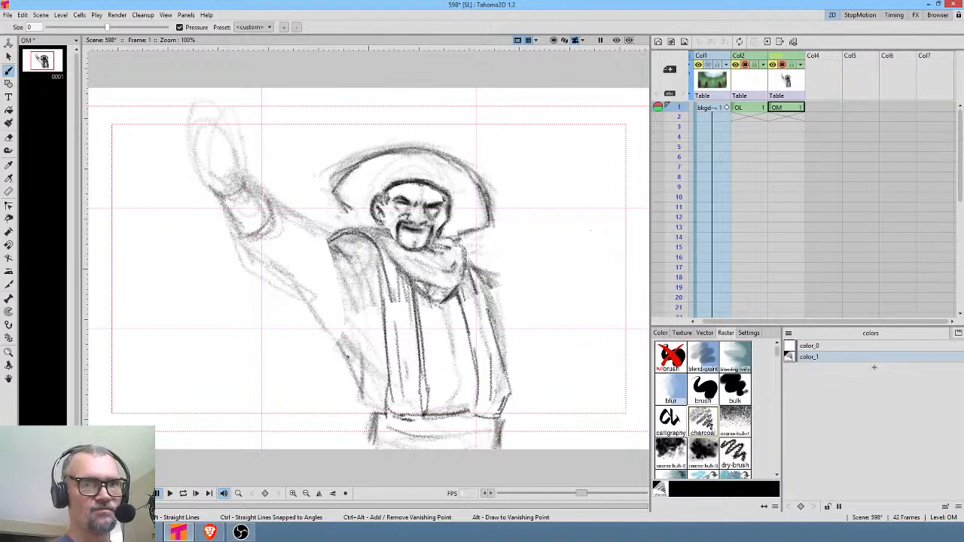
pyautogui.moveTo(242, 226)
pyautogui.mouseDown()
pyautogui.moveTo(263, 275)
pyautogui.moveTo(302, 285)
pyautogui.moveTo(362, 366)
pyautogui.mouseUp()
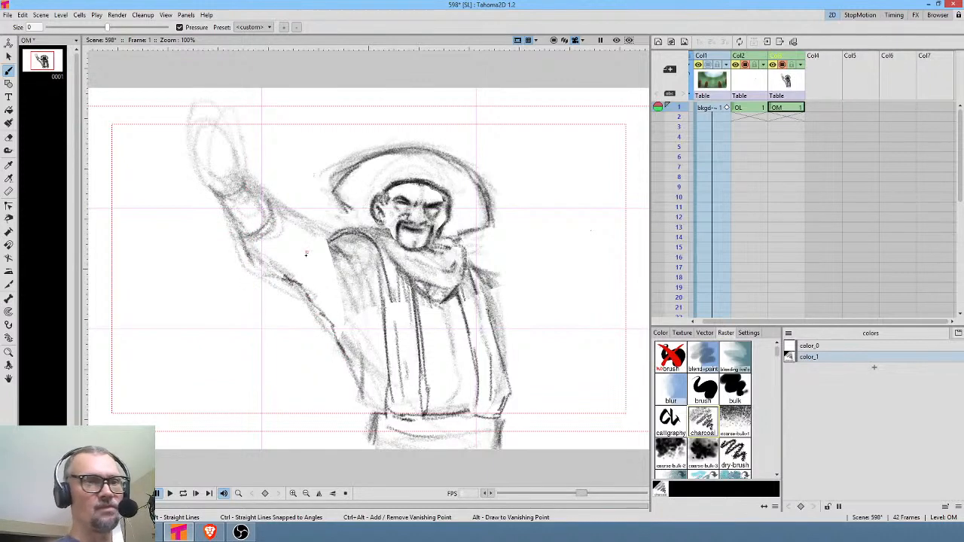
pyautogui.moveTo(285, 259); pyautogui.dragTo(311, 276)
pyautogui.moveTo(273, 209)
pyautogui.mouseDown()
pyautogui.moveTo(253, 230)
pyautogui.moveTo(279, 197)
pyautogui.moveTo(312, 262)
pyautogui.mouseUp()
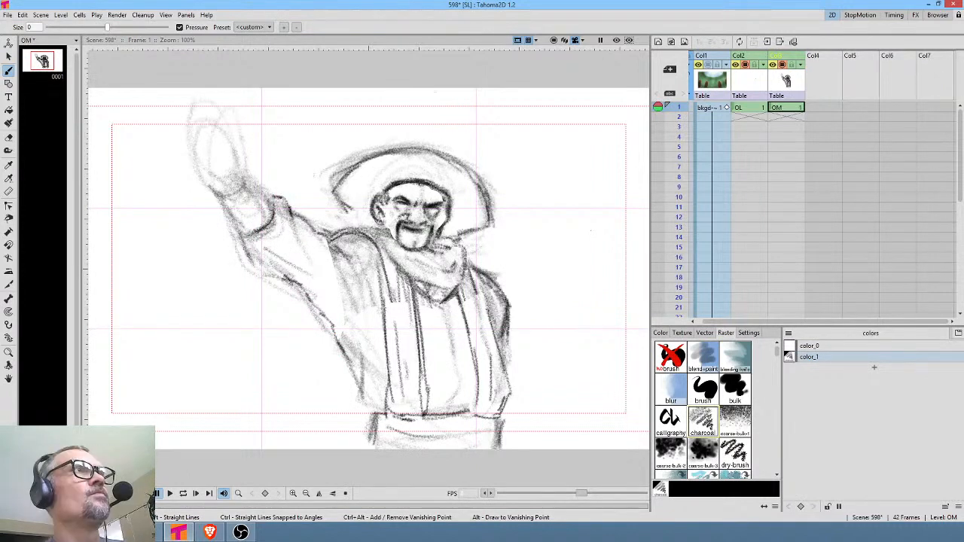
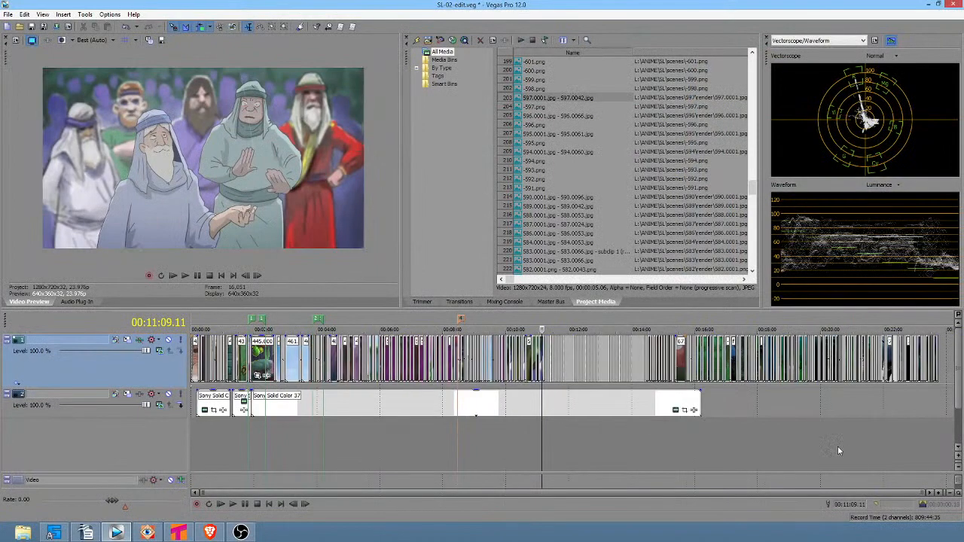
# Step: Switch to Vegas Pro and review the shots around 00:10:56 on the edit timeline for reference
pyautogui.moveTo(201, 451); pyautogui.dragTo(541, 454)
pyautogui.click(535, 452)
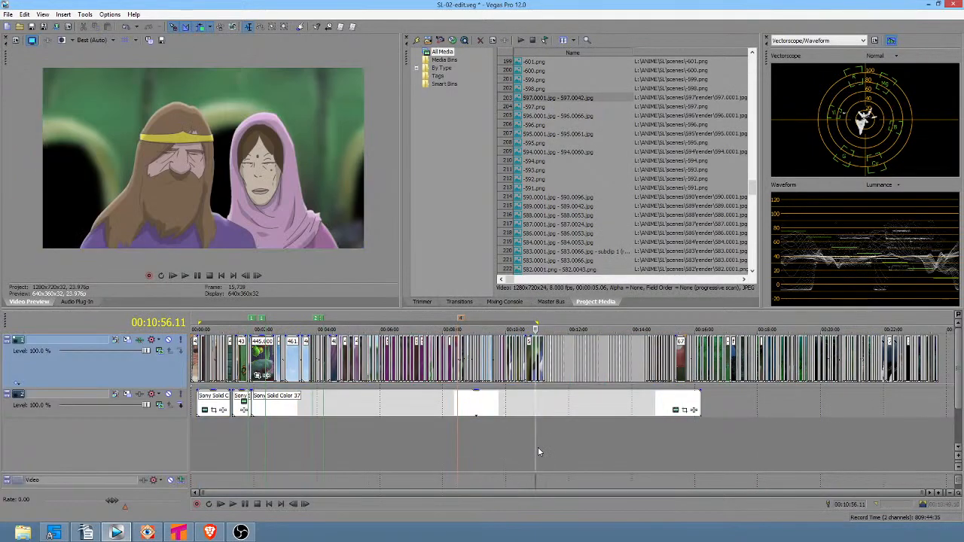
pyautogui.scroll(5, 538, 450)
pyautogui.click(623, 438)
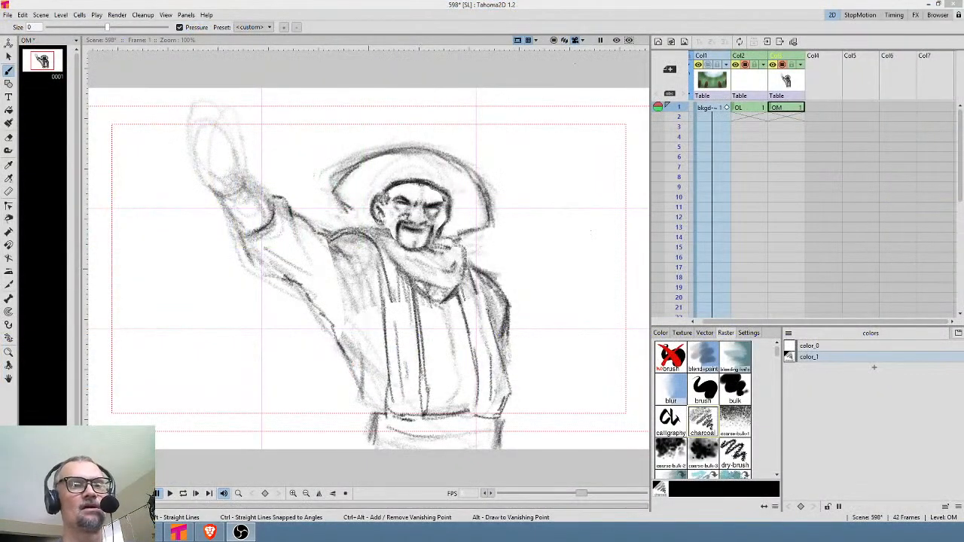
# Step: Back in Tahoma2D, rough in a higher far shoulder and erase the old dark shoulder strokes beneath it
pyautogui.moveTo(484, 256)
pyautogui.mouseDown()
pyautogui.moveTo(474, 260)
pyautogui.moveTo(495, 256)
pyautogui.moveTo(499, 305)
pyautogui.moveTo(500, 281)
pyautogui.moveTo(509, 301)
pyautogui.mouseUp()
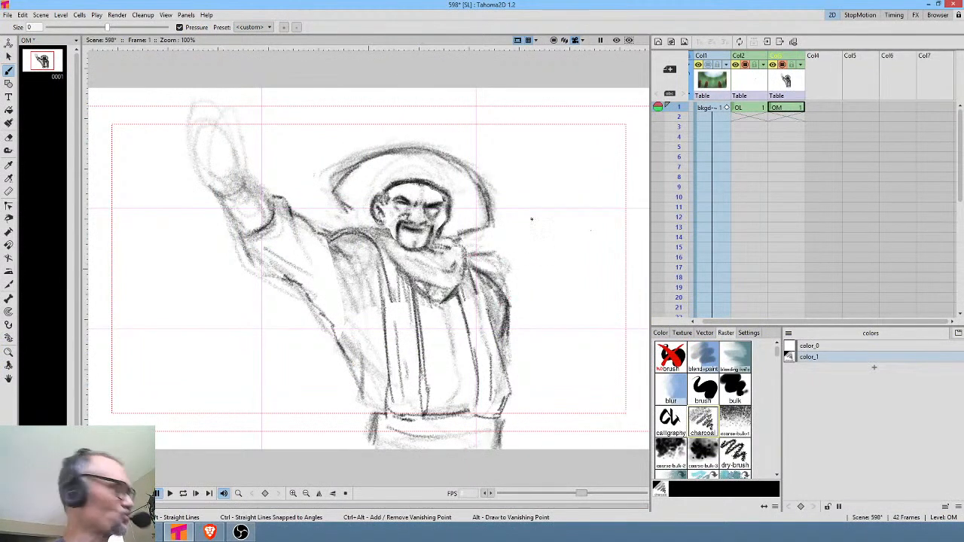
pyautogui.press('a')
pyautogui.moveTo(486, 266)
pyautogui.mouseDown()
pyautogui.moveTo(488, 293)
pyautogui.moveTo(493, 271)
pyautogui.mouseUp()
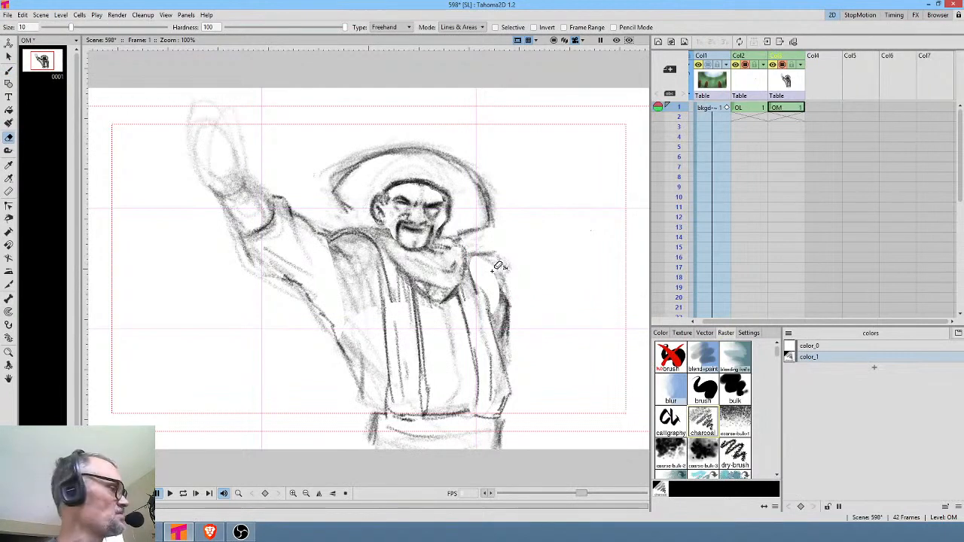
pyautogui.moveTo(504, 262)
pyautogui.mouseDown()
pyautogui.moveTo(508, 344)
pyautogui.moveTo(520, 319)
pyautogui.moveTo(499, 296)
pyautogui.moveTo(498, 306)
pyautogui.moveTo(493, 260)
pyautogui.moveTo(481, 249)
pyautogui.moveTo(502, 316)
pyautogui.mouseUp()
pyautogui.press('b')
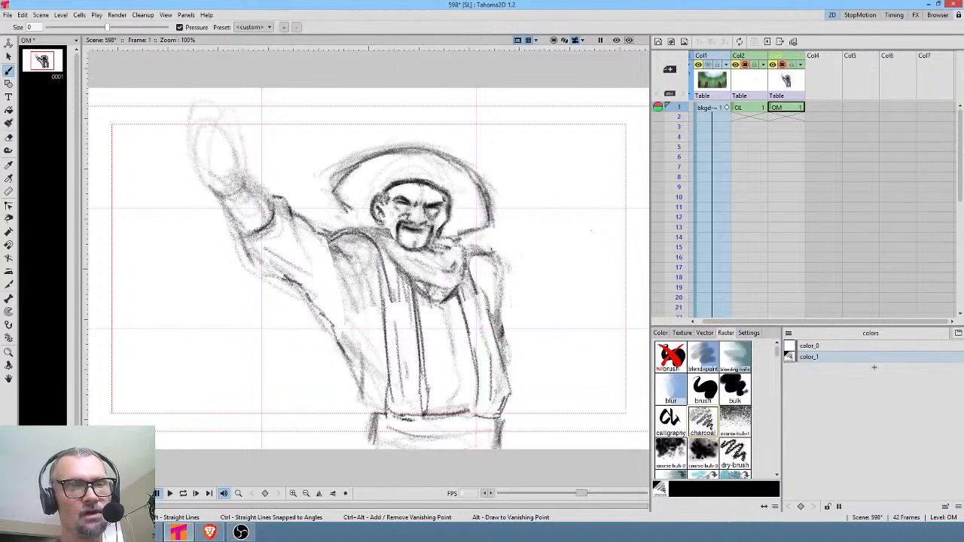
# Step: Reinforce the far shoulder's top contour and its outer edge down to the vest in charcoal
pyautogui.moveTo(468, 247); pyautogui.dragTo(506, 251)
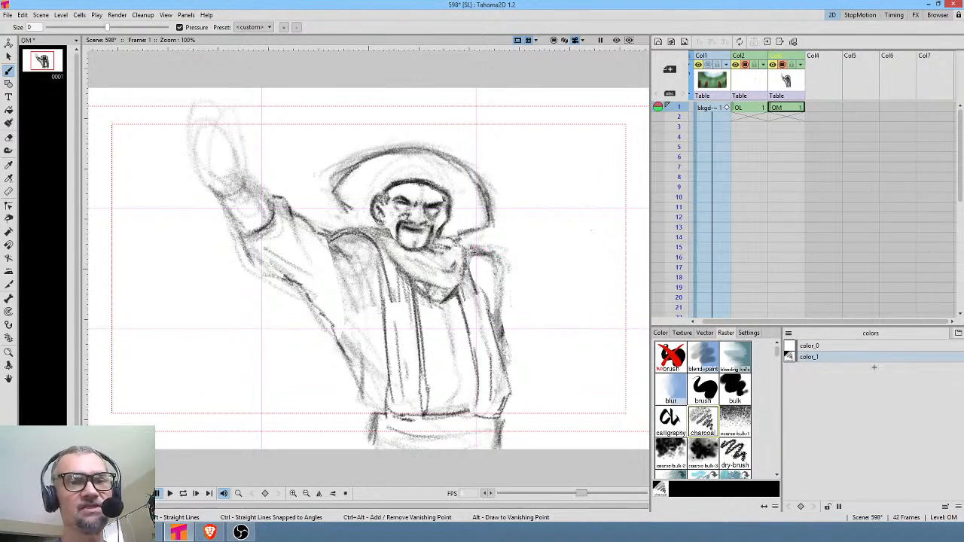
pyautogui.moveTo(470, 247)
pyautogui.mouseDown()
pyautogui.moveTo(493, 265)
pyautogui.moveTo(494, 324)
pyautogui.mouseUp()
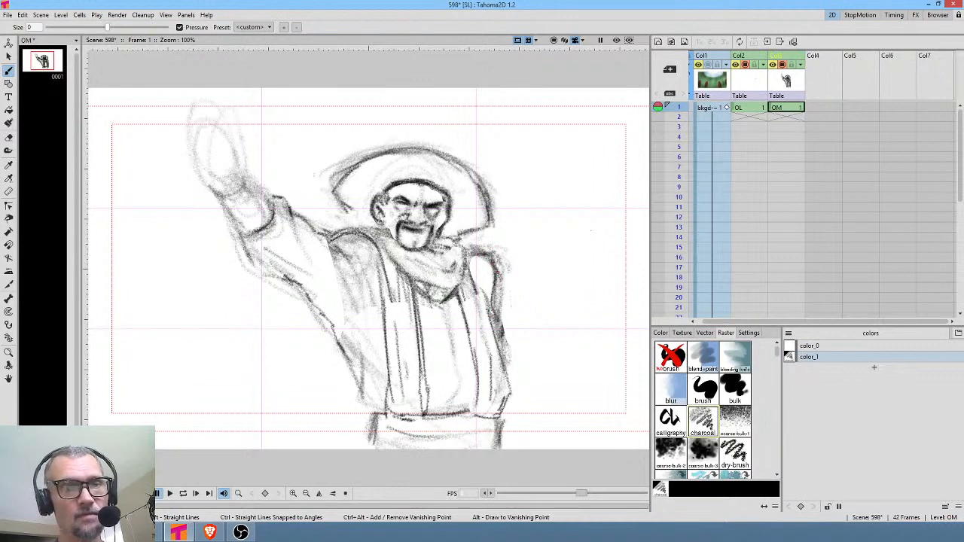
pyautogui.moveTo(497, 278)
pyautogui.mouseDown()
pyautogui.moveTo(489, 256)
pyautogui.moveTo(494, 325)
pyautogui.mouseUp()
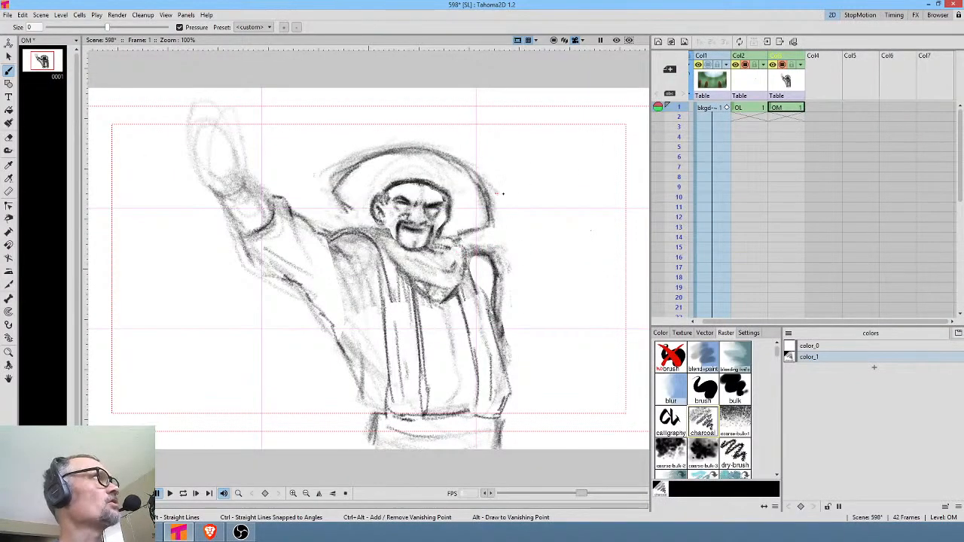
# Step: Sketch the far arm extended outward with its sleeve and open upturned hand, erasing the shoulder edge inside it
pyautogui.moveTo(534, 249)
pyautogui.mouseDown()
pyautogui.moveTo(507, 237)
pyautogui.moveTo(528, 235)
pyautogui.moveTo(533, 244)
pyautogui.moveTo(529, 280)
pyautogui.moveTo(513, 297)
pyautogui.moveTo(535, 234)
pyautogui.moveTo(502, 248)
pyautogui.moveTo(518, 237)
pyautogui.moveTo(497, 286)
pyautogui.mouseUp()
pyautogui.press('a')
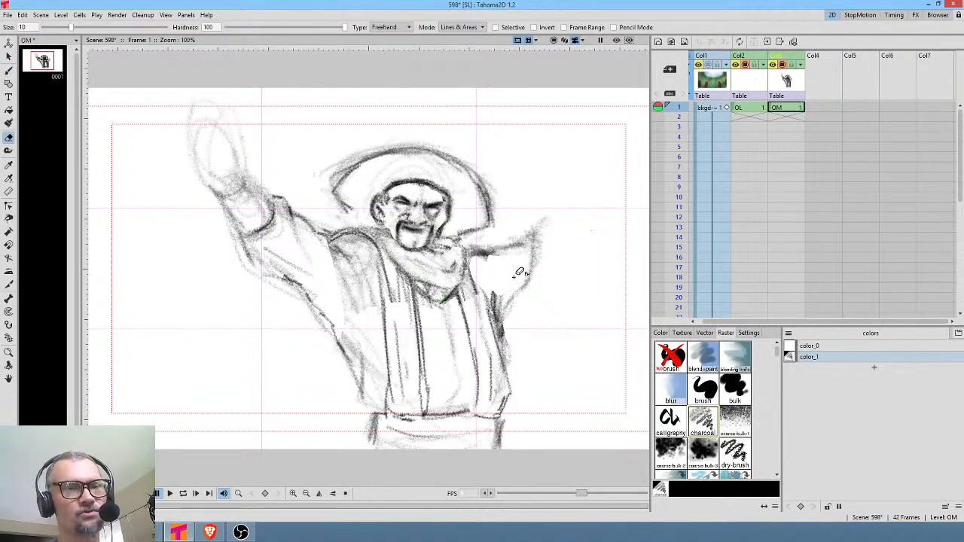
pyautogui.press('b')
pyautogui.moveTo(522, 244)
pyautogui.mouseDown()
pyautogui.moveTo(533, 237)
pyautogui.moveTo(536, 268)
pyautogui.moveTo(537, 237)
pyautogui.moveTo(536, 272)
pyautogui.moveTo(498, 332)
pyautogui.moveTo(526, 271)
pyautogui.moveTo(497, 305)
pyautogui.moveTo(494, 270)
pyautogui.moveTo(502, 307)
pyautogui.mouseUp()
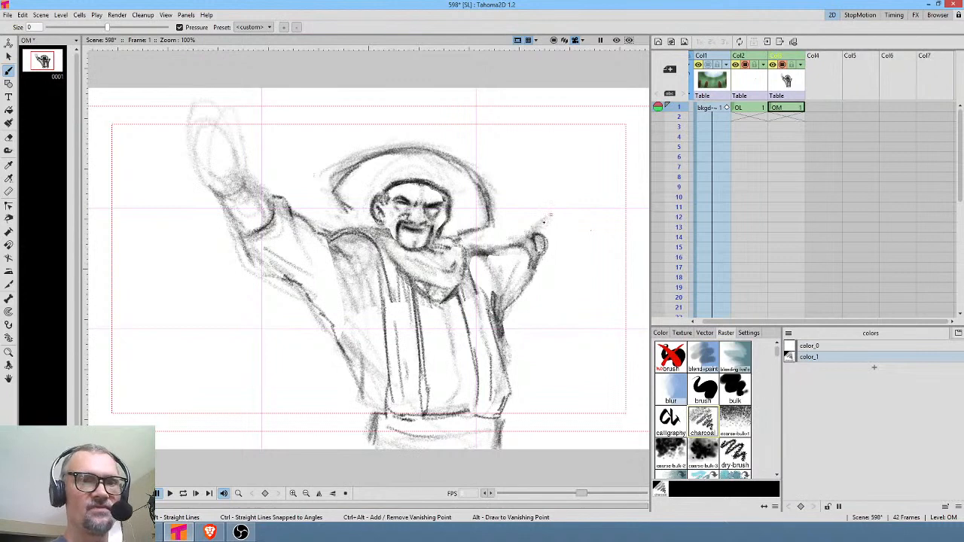
pyautogui.moveTo(533, 237)
pyautogui.mouseDown()
pyautogui.moveTo(536, 218)
pyautogui.moveTo(565, 203)
pyautogui.moveTo(545, 248)
pyautogui.moveTo(564, 223)
pyautogui.moveTo(536, 232)
pyautogui.moveTo(536, 205)
pyautogui.moveTo(536, 221)
pyautogui.moveTo(539, 211)
pyautogui.moveTo(570, 209)
pyautogui.moveTo(563, 238)
pyautogui.moveTo(551, 223)
pyautogui.moveTo(542, 239)
pyautogui.moveTo(549, 217)
pyautogui.moveTo(562, 244)
pyautogui.moveTo(559, 220)
pyautogui.moveTo(557, 237)
pyautogui.mouseUp()
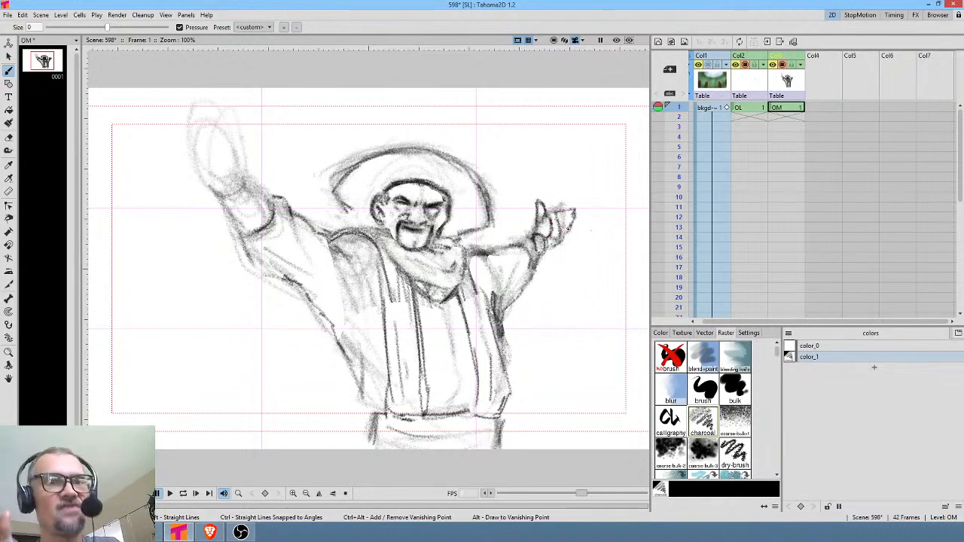
# Step: Draw the fingers, thumb and palm of the near raised hand over its rough oval
pyautogui.moveTo(219, 192); pyautogui.dragTo(214, 181)
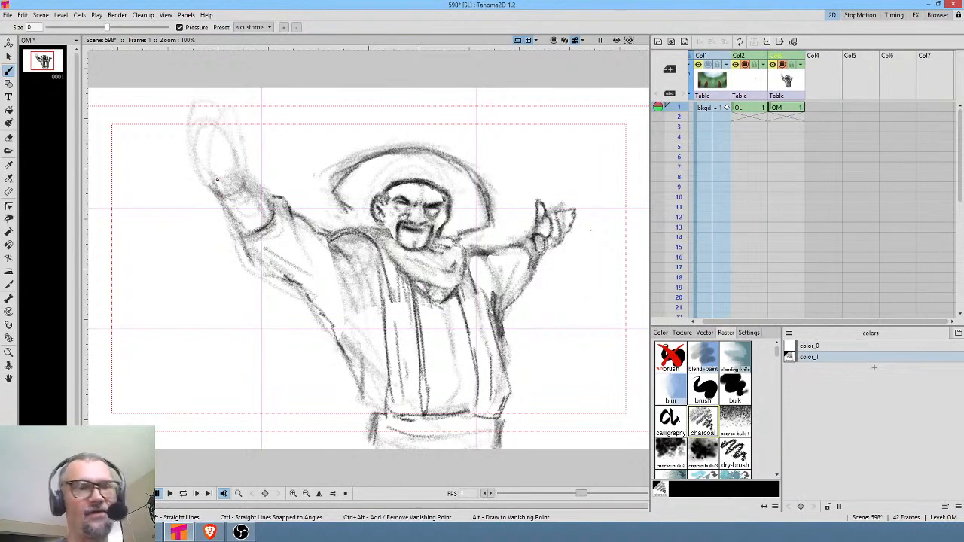
pyautogui.moveTo(340, 201)
pyautogui.mouseDown()
pyautogui.moveTo(365, 226)
pyautogui.moveTo(338, 204)
pyautogui.mouseUp()
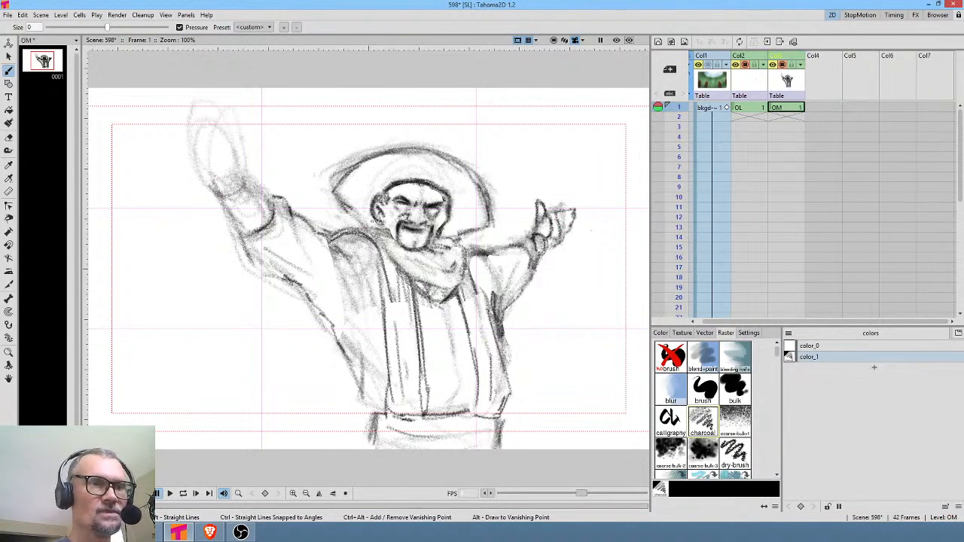
pyautogui.middleClick(365, 233)
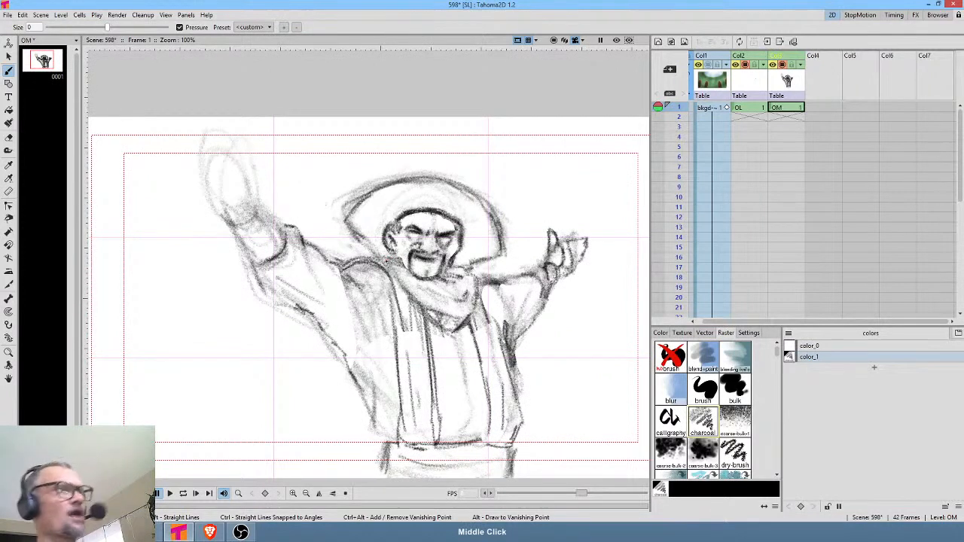
pyautogui.moveTo(226, 205)
pyautogui.mouseDown()
pyautogui.moveTo(251, 220)
pyautogui.moveTo(265, 184)
pyautogui.moveTo(239, 158)
pyautogui.moveTo(244, 174)
pyautogui.moveTo(219, 126)
pyautogui.moveTo(226, 157)
pyautogui.moveTo(222, 113)
pyautogui.moveTo(235, 147)
pyautogui.moveTo(226, 116)
pyautogui.moveTo(226, 159)
pyautogui.moveTo(219, 124)
pyautogui.moveTo(232, 126)
pyautogui.moveTo(236, 143)
pyautogui.moveTo(250, 138)
pyautogui.moveTo(261, 203)
pyautogui.moveTo(209, 163)
pyautogui.mouseUp()
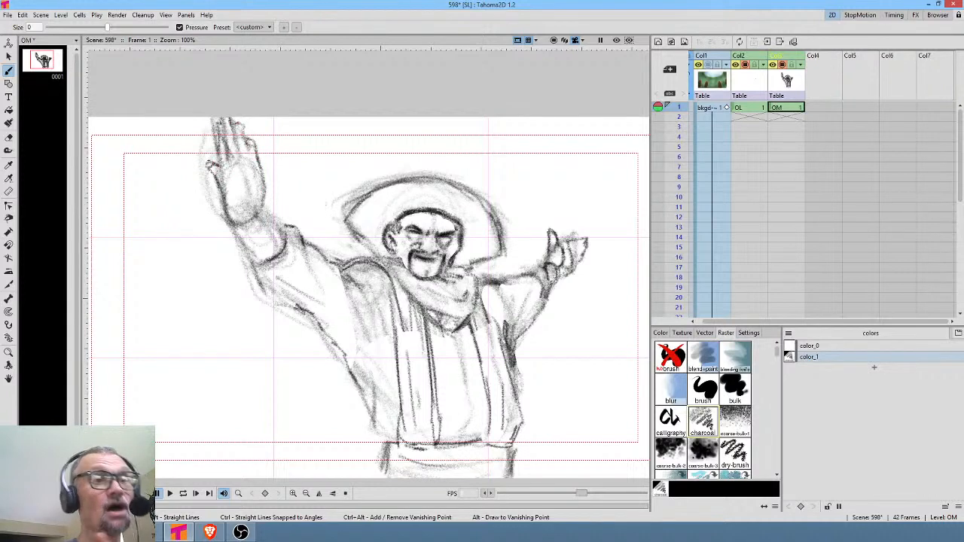
pyautogui.moveTo(214, 125); pyautogui.dragTo(219, 169)
pyautogui.moveTo(215, 159)
pyautogui.mouseDown()
pyautogui.moveTo(224, 196)
pyautogui.moveTo(238, 183)
pyautogui.mouseUp()
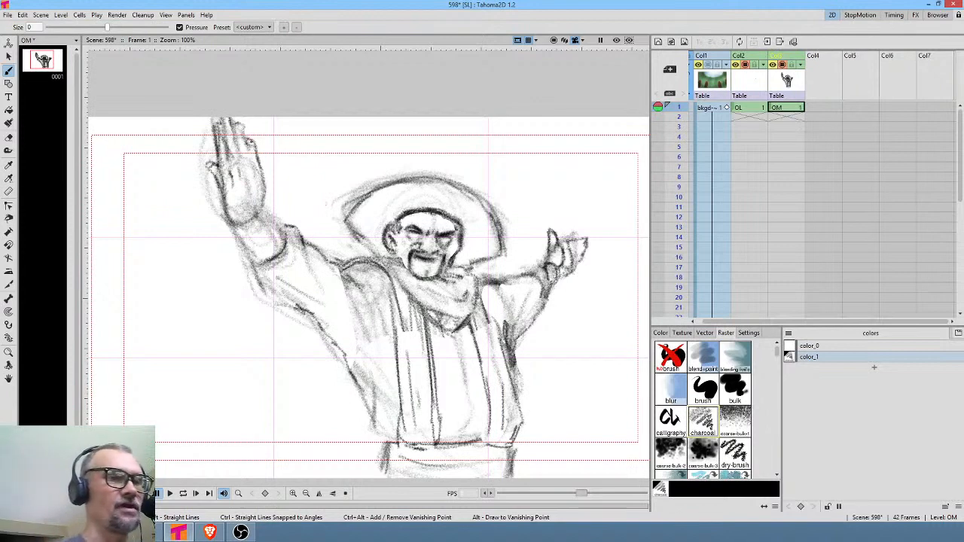
pyautogui.moveTo(251, 143)
pyautogui.mouseDown()
pyautogui.moveTo(262, 194)
pyautogui.moveTo(231, 215)
pyautogui.mouseUp()
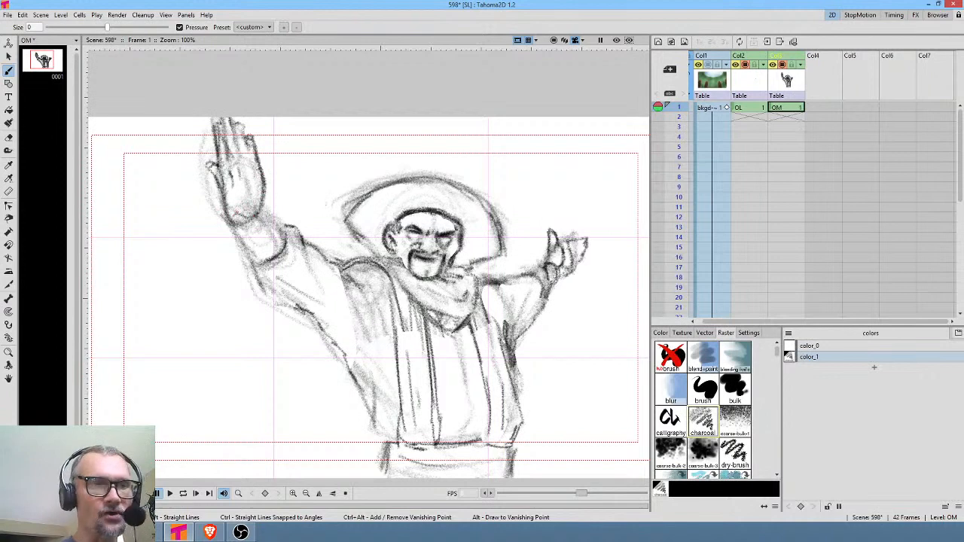
# Step: Scale the raised hand to 92.44% with a freehand selection, shift it slightly outward and down, and erase the old forearm
pyautogui.press('s')
pyautogui.moveTo(248, 98)
pyautogui.mouseDown()
pyautogui.moveTo(185, 117)
pyautogui.moveTo(192, 195)
pyautogui.moveTo(213, 242)
pyautogui.moveTo(246, 232)
pyautogui.moveTo(282, 170)
pyautogui.moveTo(275, 104)
pyautogui.mouseUp()
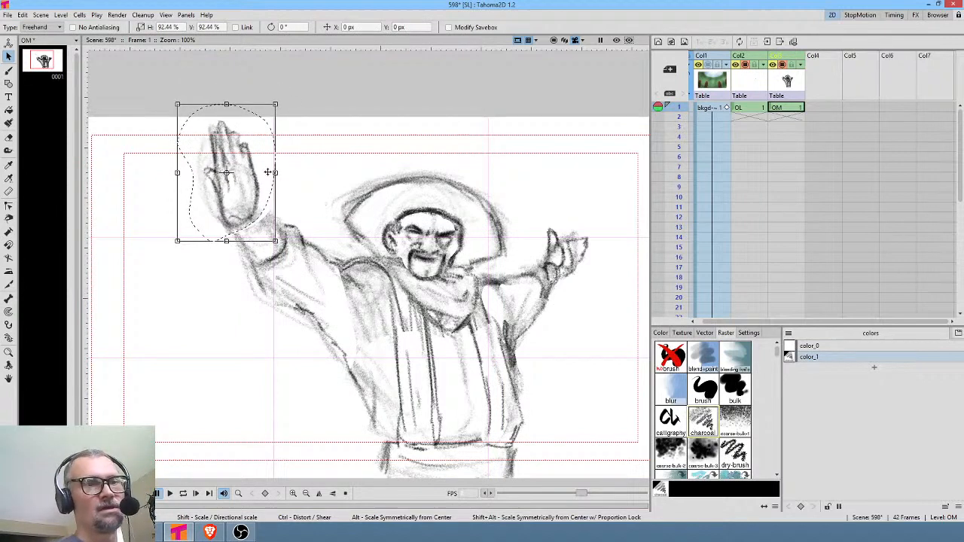
pyautogui.moveTo(256, 197)
pyautogui.mouseDown()
pyautogui.moveTo(291, 196)
pyautogui.moveTo(264, 207)
pyautogui.moveTo(227, 256)
pyautogui.moveTo(251, 309)
pyautogui.moveTo(269, 312)
pyautogui.moveTo(298, 261)
pyautogui.moveTo(304, 206)
pyautogui.mouseUp()
pyautogui.press('a')
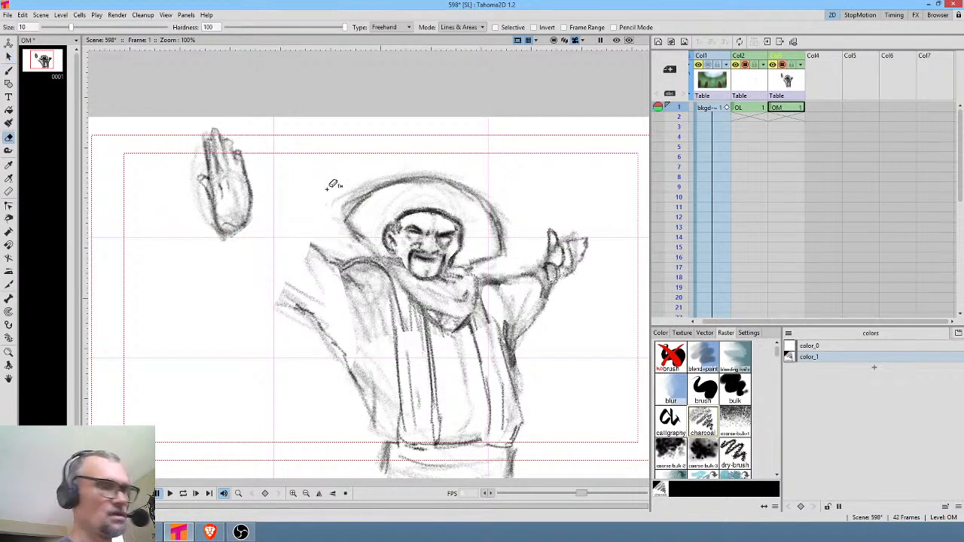
# Step: Redraw the near forearm joining the repositioned hand to the sleeve, with a curved cuff opening around it
pyautogui.press('b')
pyautogui.moveTo(239, 252)
pyautogui.mouseDown()
pyautogui.moveTo(256, 222)
pyautogui.moveTo(277, 226)
pyautogui.moveTo(275, 243)
pyautogui.moveTo(248, 263)
pyautogui.moveTo(285, 248)
pyautogui.moveTo(283, 232)
pyautogui.moveTo(322, 260)
pyautogui.moveTo(254, 277)
pyautogui.moveTo(346, 359)
pyautogui.mouseUp()
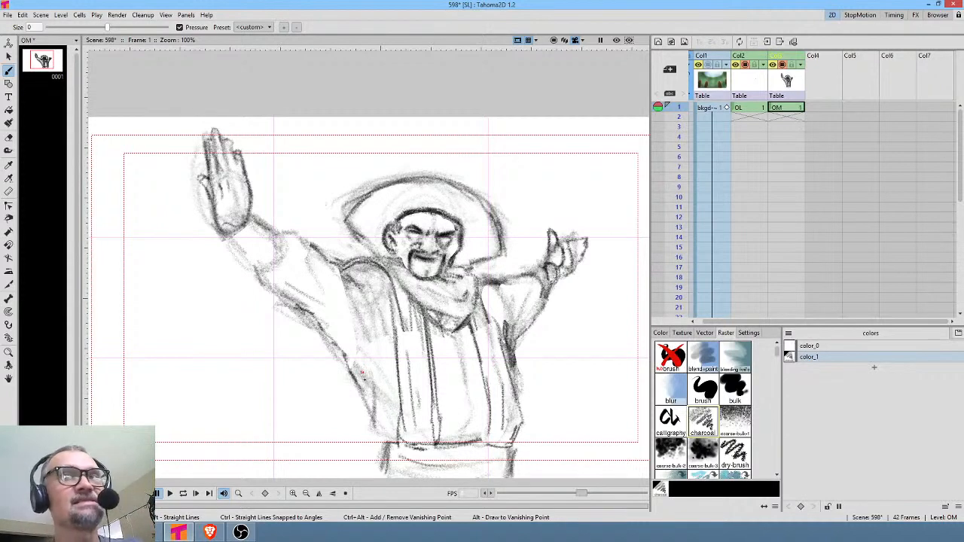
pyautogui.moveTo(268, 265)
pyautogui.mouseDown()
pyautogui.moveTo(284, 241)
pyautogui.moveTo(280, 261)
pyautogui.mouseUp()
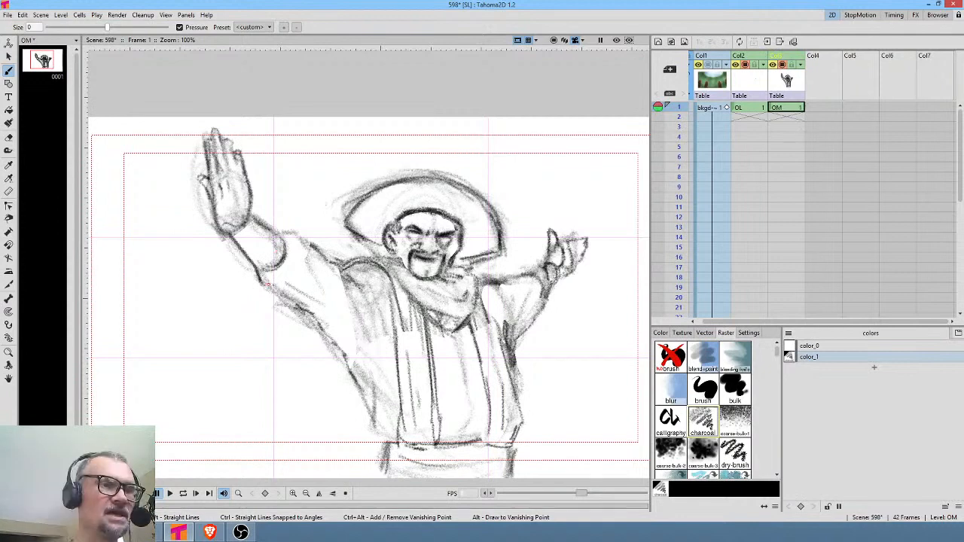
# Step: Darken the near sleeve's upper and lower outlines and add the fold where it meets the torso
pyautogui.moveTo(263, 282)
pyautogui.mouseDown()
pyautogui.moveTo(345, 366)
pyautogui.moveTo(296, 290)
pyautogui.moveTo(324, 309)
pyautogui.mouseUp()
pyautogui.moveTo(283, 233)
pyautogui.mouseDown()
pyautogui.moveTo(297, 234)
pyautogui.moveTo(308, 258)
pyautogui.moveTo(337, 263)
pyautogui.moveTo(316, 287)
pyautogui.mouseUp()
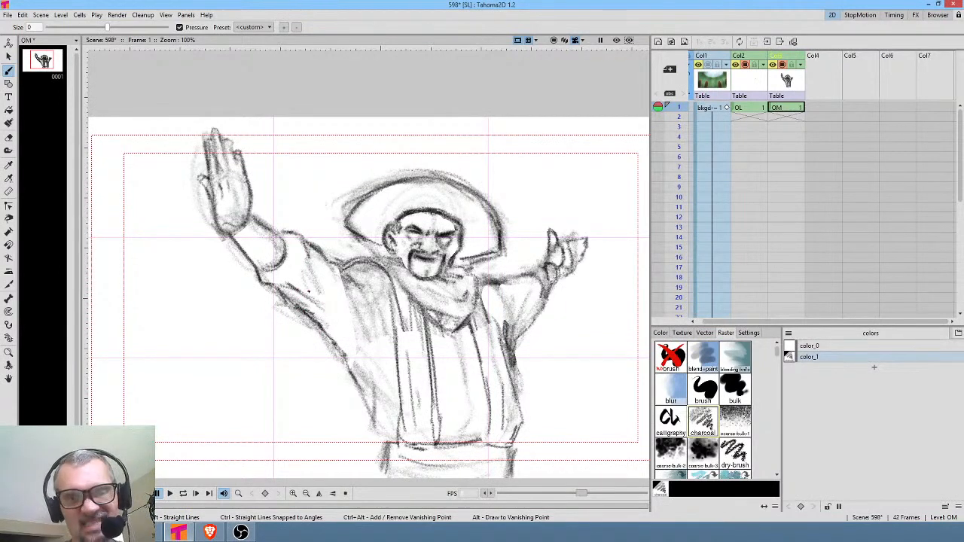
pyautogui.moveTo(327, 344); pyautogui.dragTo(348, 352)
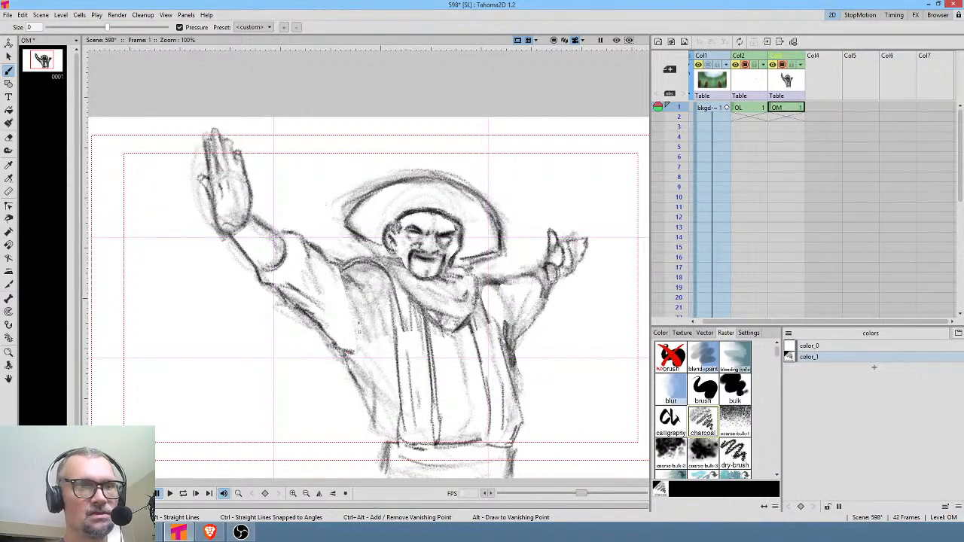
# Step: Erase the bottom of the chin and redraw the scarf's upper edge overlapping it
pyautogui.moveTo(544, 320); pyautogui.dragTo(512, 200)
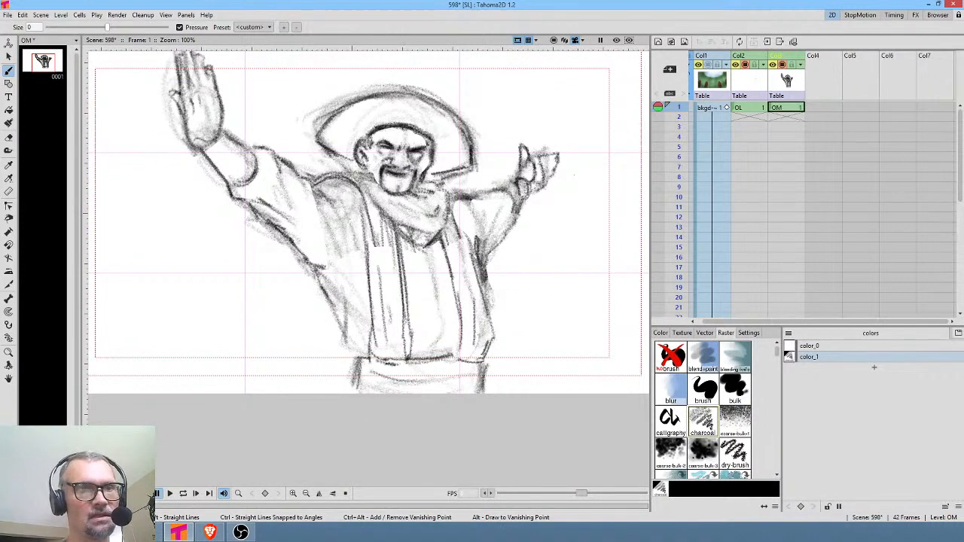
pyautogui.moveTo(504, 278); pyautogui.dragTo(514, 318)
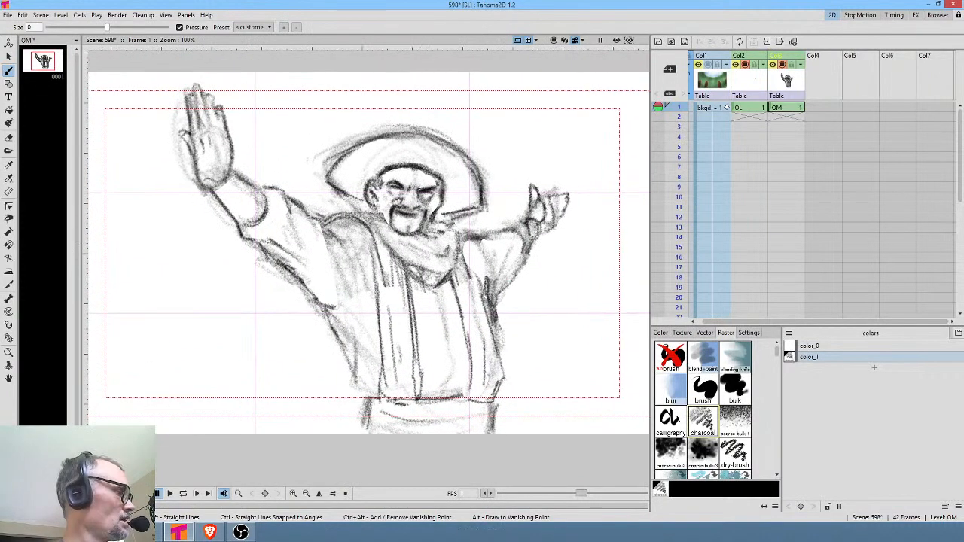
pyautogui.press('a')
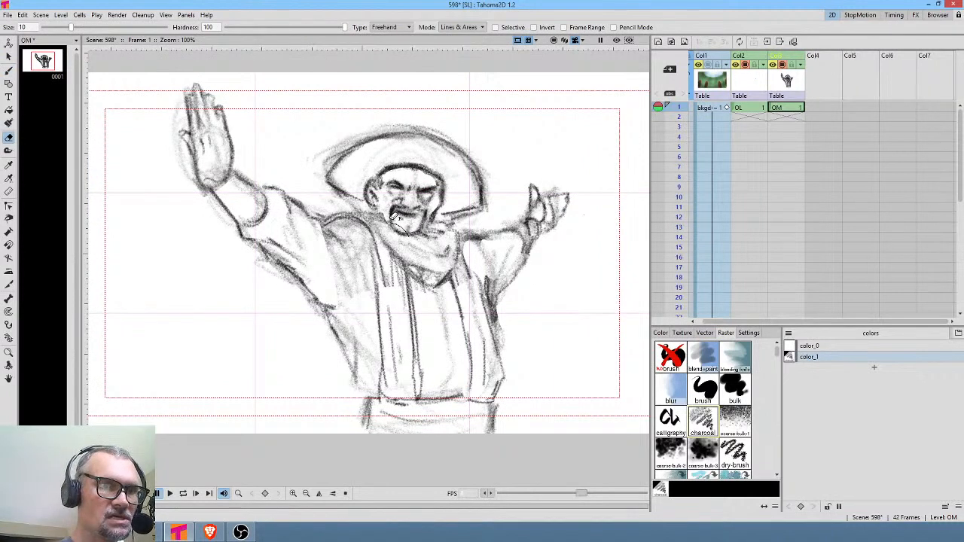
pyautogui.press('b')
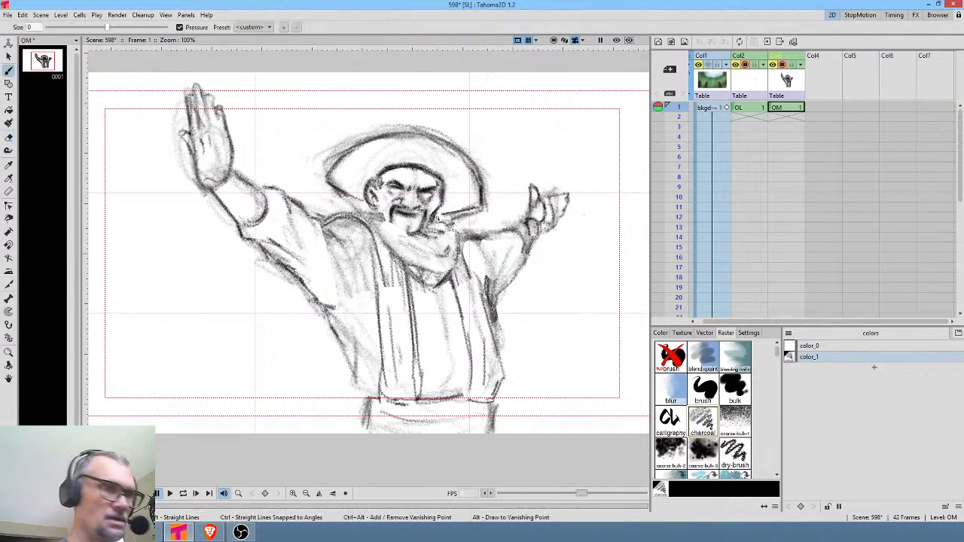
pyautogui.moveTo(386, 222); pyautogui.dragTo(442, 238)
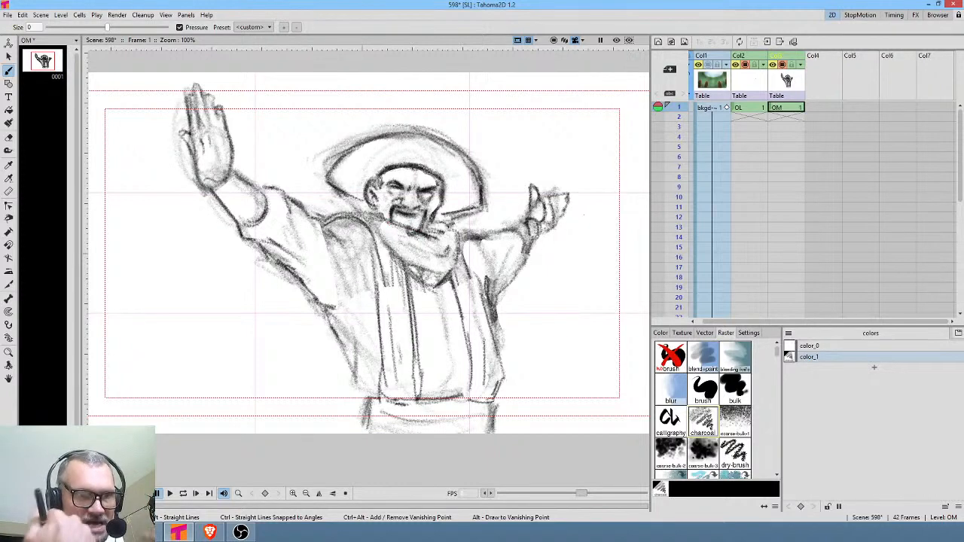
# Step: Darken the vest's lower corners and its hem line above the waistband
pyautogui.moveTo(358, 380); pyautogui.dragTo(369, 390)
pyautogui.moveTo(502, 380)
pyautogui.mouseDown()
pyautogui.moveTo(472, 399)
pyautogui.moveTo(378, 397)
pyautogui.mouseUp()
pyautogui.moveTo(399, 404); pyautogui.dragTo(498, 391)
pyautogui.moveTo(434, 397); pyautogui.dragTo(378, 399)
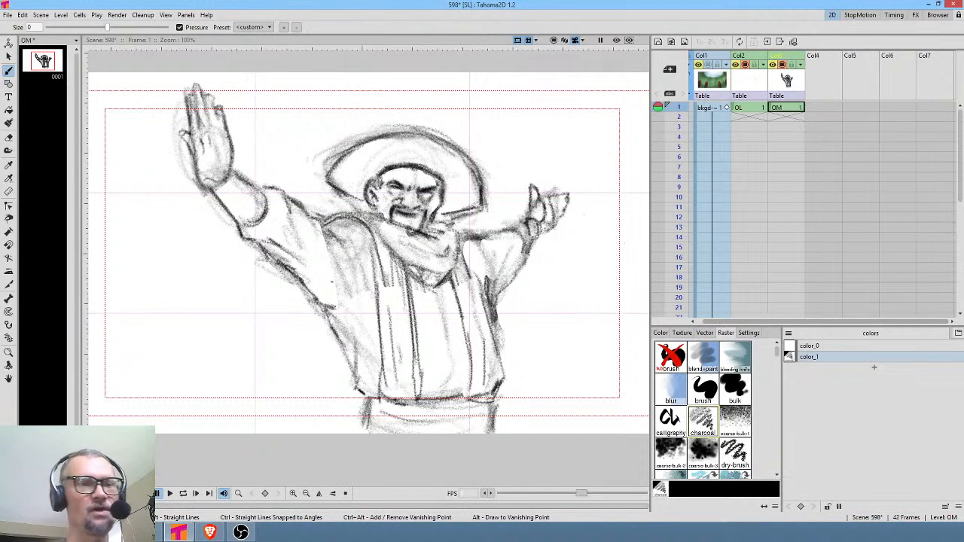
# Step: Add charcoal fold lines to the near sleeve, armpit and shoulder where the raised arm meets the torso
pyautogui.moveTo(336, 238)
pyautogui.mouseDown()
pyautogui.moveTo(368, 284)
pyautogui.moveTo(342, 276)
pyautogui.moveTo(327, 242)
pyautogui.moveTo(336, 284)
pyautogui.mouseUp()
pyautogui.moveTo(317, 241)
pyautogui.mouseDown()
pyautogui.moveTo(328, 263)
pyautogui.moveTo(316, 272)
pyautogui.mouseUp()
pyautogui.moveTo(305, 226); pyautogui.dragTo(316, 265)
pyautogui.moveTo(297, 246); pyautogui.dragTo(316, 270)
pyautogui.moveTo(303, 222); pyautogui.dragTo(316, 262)
pyautogui.moveTo(303, 235)
pyautogui.mouseDown()
pyautogui.moveTo(318, 271)
pyautogui.moveTo(310, 235)
pyautogui.mouseUp()
pyautogui.moveTo(285, 202)
pyautogui.mouseDown()
pyautogui.moveTo(306, 247)
pyautogui.moveTo(288, 210)
pyautogui.moveTo(299, 234)
pyautogui.mouseUp()
pyautogui.moveTo(289, 204)
pyautogui.mouseDown()
pyautogui.moveTo(300, 238)
pyautogui.moveTo(284, 233)
pyautogui.moveTo(331, 293)
pyautogui.mouseUp()
pyautogui.moveTo(329, 259); pyautogui.dragTo(346, 298)
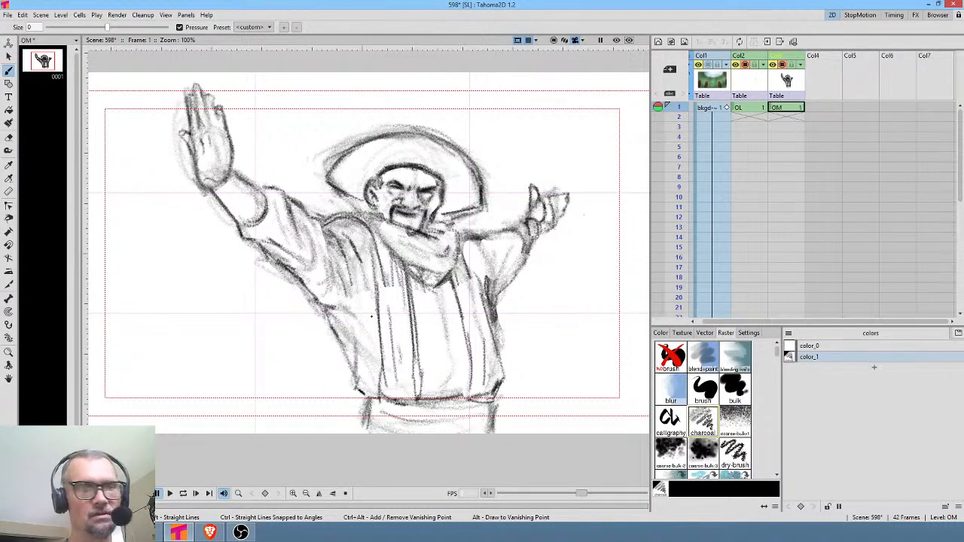
# Step: Shade the lower side of the vest beneath the near arm with vertical charcoal strokes
pyautogui.moveTo(368, 329)
pyautogui.mouseDown()
pyautogui.moveTo(365, 365)
pyautogui.moveTo(367, 355)
pyautogui.mouseUp()
pyautogui.moveTo(361, 288); pyautogui.dragTo(365, 372)
pyautogui.moveTo(359, 307); pyautogui.dragTo(368, 371)
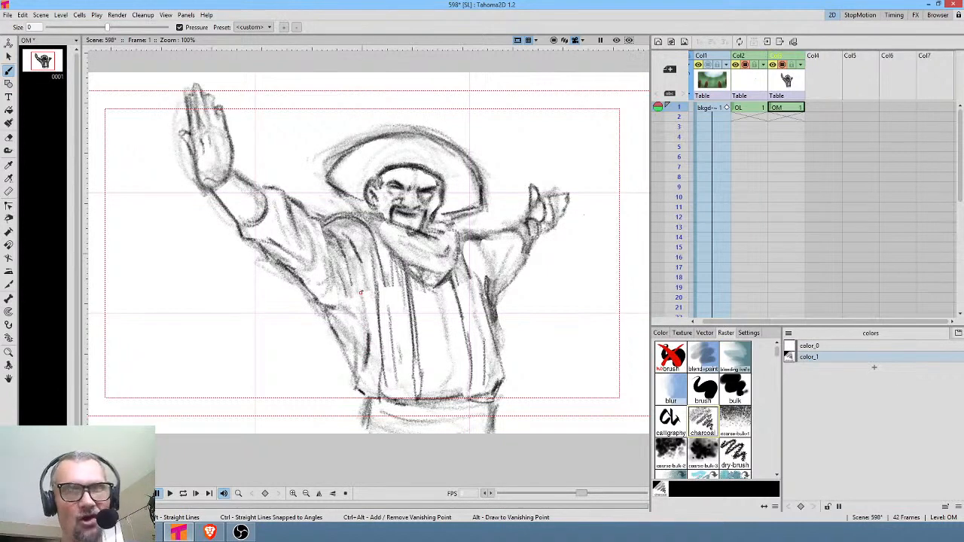
# Step: Darken the vest's far front edge and shade its far side down to the hem
pyautogui.moveTo(497, 325); pyautogui.dragTo(494, 354)
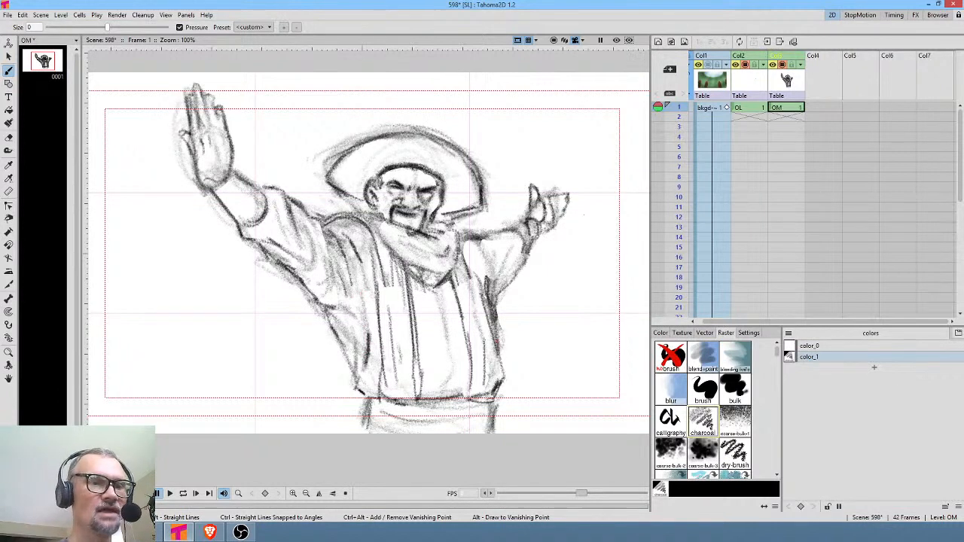
pyautogui.moveTo(452, 283); pyautogui.dragTo(479, 399)
pyautogui.moveTo(489, 355); pyautogui.dragTo(483, 385)
pyautogui.moveTo(498, 374); pyautogui.dragTo(485, 404)
pyautogui.moveTo(486, 290); pyautogui.dragTo(493, 348)
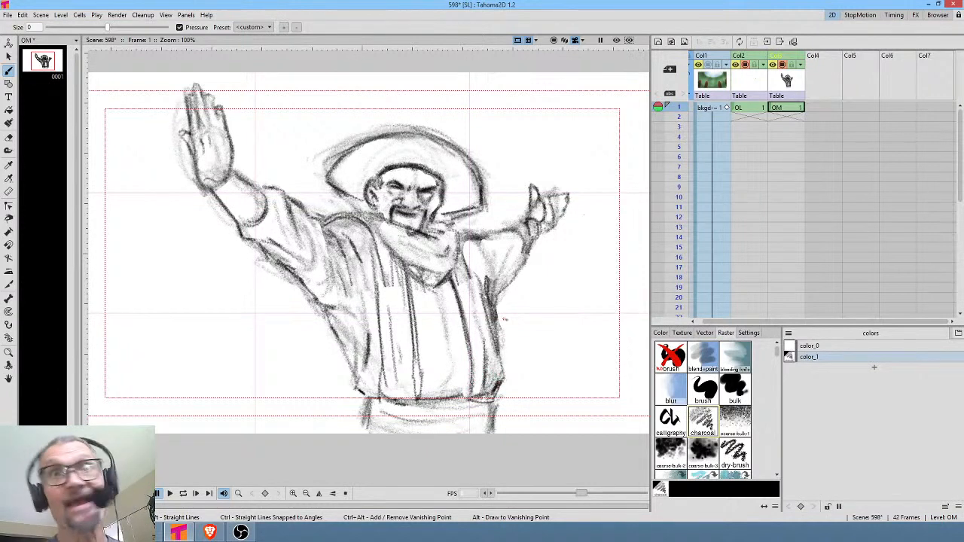
# Step: Add vertical fold lines and shading to both front panels of the vest below the scarf
pyautogui.moveTo(359, 232)
pyautogui.mouseDown()
pyautogui.moveTo(378, 309)
pyautogui.moveTo(381, 383)
pyautogui.moveTo(400, 405)
pyautogui.moveTo(419, 397)
pyautogui.moveTo(408, 282)
pyautogui.moveTo(414, 336)
pyautogui.mouseUp()
pyautogui.moveTo(389, 270); pyautogui.dragTo(402, 346)
pyautogui.moveTo(383, 245); pyautogui.dragTo(396, 296)
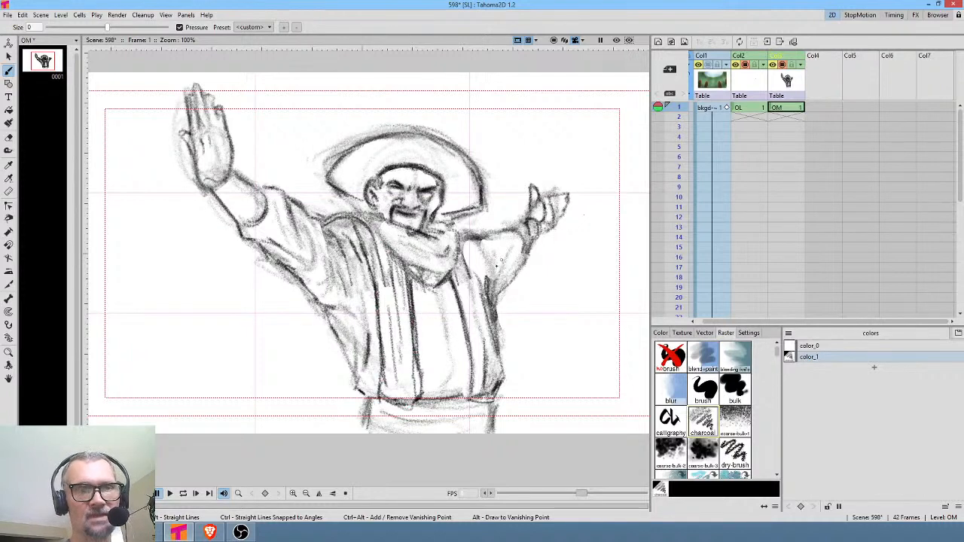
pyautogui.moveTo(467, 239); pyautogui.dragTo(489, 311)
pyautogui.moveTo(455, 259); pyautogui.dragTo(474, 332)
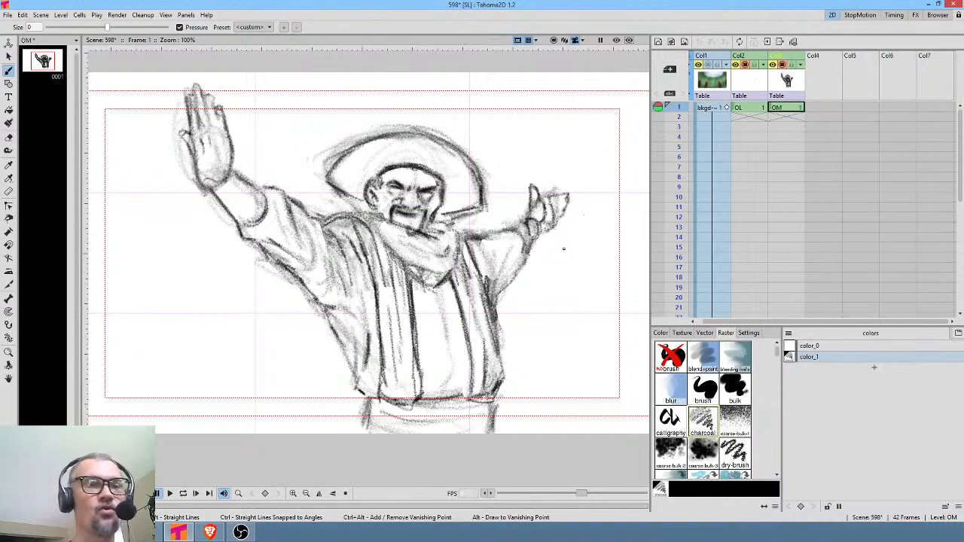
# Step: Reinforce the hat brim and scarf outlines, and darken and shade the far sleeve
pyautogui.moveTo(341, 157)
pyautogui.mouseDown()
pyautogui.moveTo(326, 178)
pyautogui.moveTo(363, 206)
pyautogui.mouseUp()
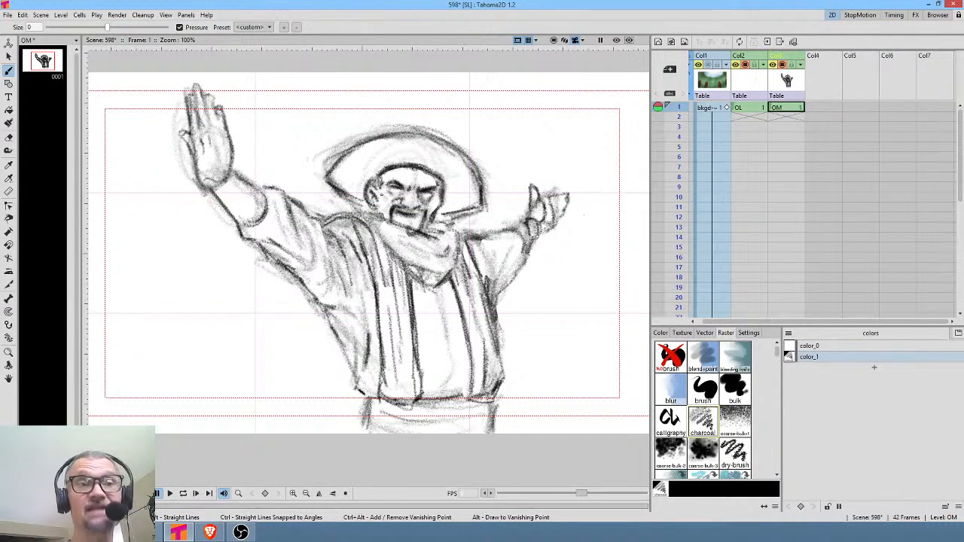
pyautogui.moveTo(449, 218)
pyautogui.mouseDown()
pyautogui.moveTo(488, 194)
pyautogui.moveTo(407, 129)
pyautogui.moveTo(384, 131)
pyautogui.mouseUp()
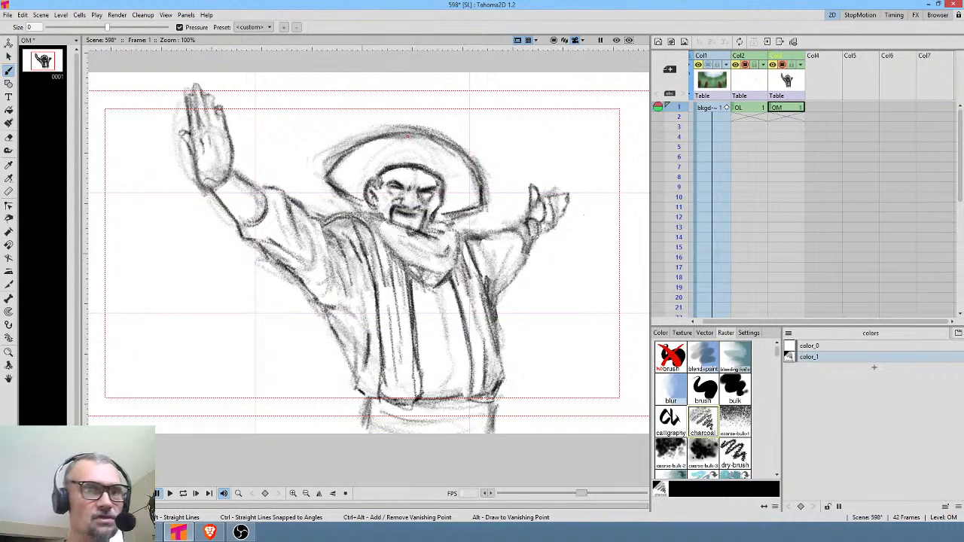
pyautogui.moveTo(375, 208)
pyautogui.mouseDown()
pyautogui.moveTo(385, 219)
pyautogui.moveTo(363, 213)
pyautogui.moveTo(394, 226)
pyautogui.moveTo(390, 254)
pyautogui.mouseUp()
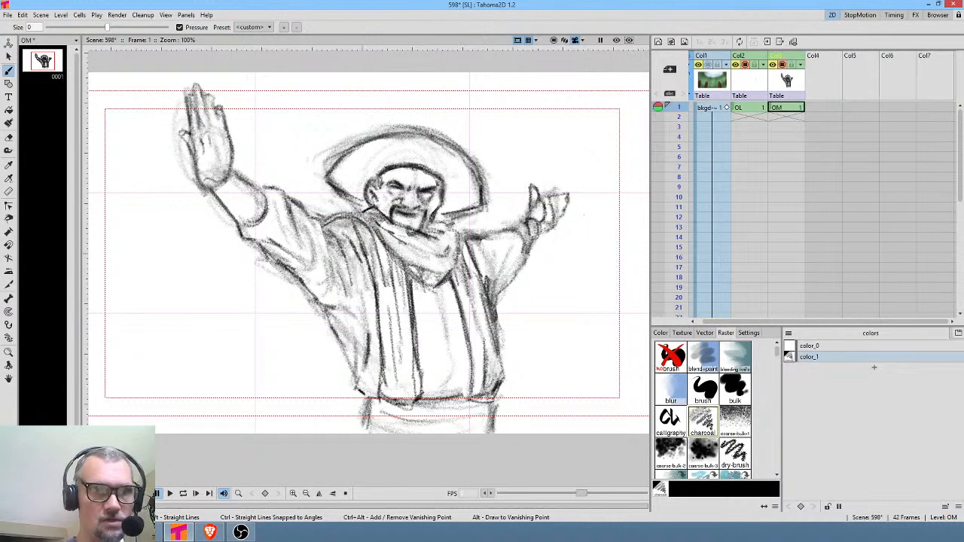
pyautogui.moveTo(449, 225)
pyautogui.mouseDown()
pyautogui.moveTo(458, 259)
pyautogui.moveTo(437, 217)
pyautogui.mouseUp()
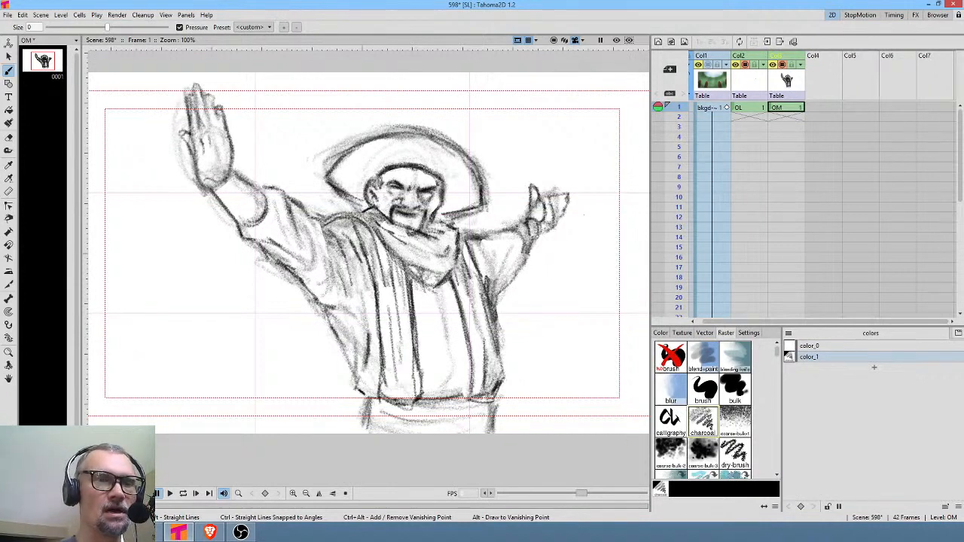
pyautogui.moveTo(521, 224)
pyautogui.mouseDown()
pyautogui.moveTo(472, 234)
pyautogui.moveTo(494, 237)
pyautogui.moveTo(504, 272)
pyautogui.moveTo(503, 240)
pyautogui.moveTo(494, 257)
pyautogui.moveTo(528, 249)
pyautogui.moveTo(502, 298)
pyautogui.mouseUp()
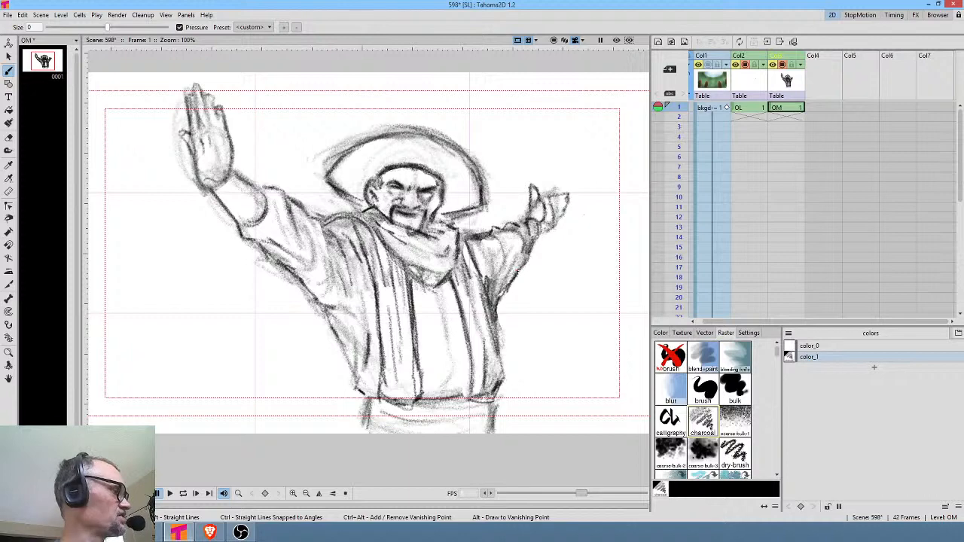
# Step: Select the raised near hand with a freehand selection and shift it by 25.07 px in X and 24.46 px in Y
pyautogui.press('s')
pyautogui.moveTo(235, 86)
pyautogui.mouseDown()
pyautogui.moveTo(166, 97)
pyautogui.moveTo(185, 211)
pyautogui.moveTo(219, 195)
pyautogui.moveTo(237, 86)
pyautogui.mouseUp()
pyautogui.moveTo(222, 162); pyautogui.dragTo(228, 155)
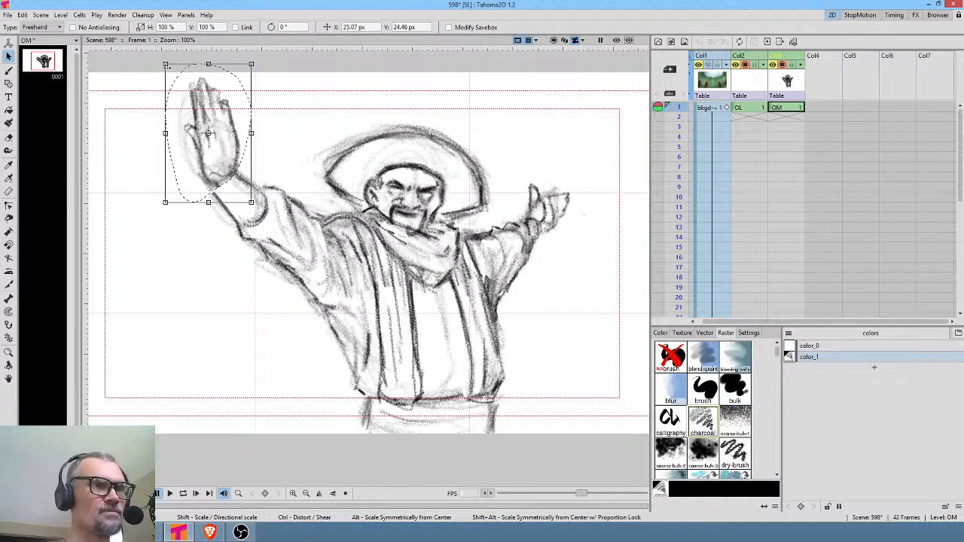
pyautogui.click(585, 121)
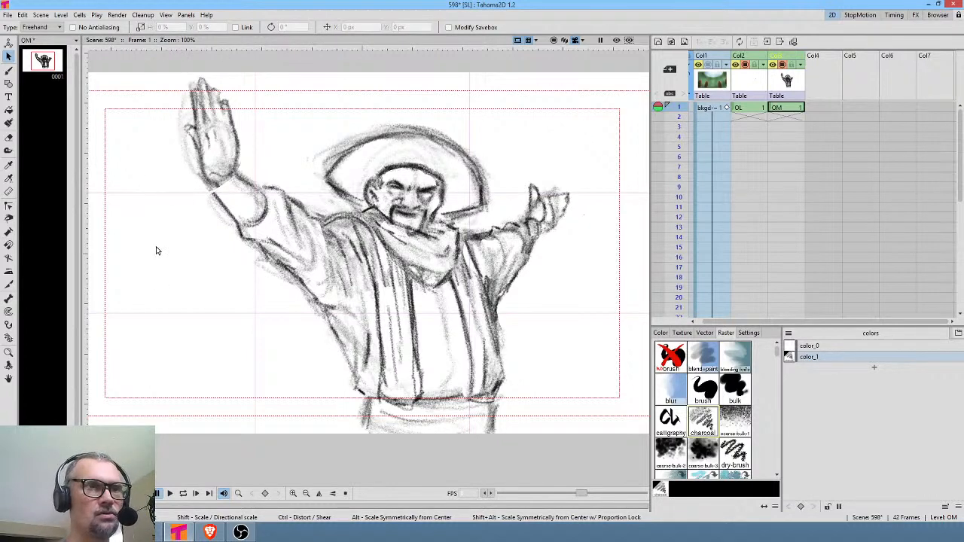
# Step: Select the whole character, scale it to 82.72 % and move it by 235.48 px in X and 213.45 px in Y
pyautogui.moveTo(271, 66)
pyautogui.mouseDown()
pyautogui.moveTo(211, 66)
pyautogui.moveTo(156, 112)
pyautogui.moveTo(144, 176)
pyautogui.moveTo(171, 295)
pyautogui.moveTo(235, 430)
pyautogui.moveTo(390, 481)
pyautogui.moveTo(552, 420)
pyautogui.moveTo(598, 226)
pyautogui.moveTo(550, 115)
pyautogui.moveTo(369, 73)
pyautogui.moveTo(260, 88)
pyautogui.mouseUp()
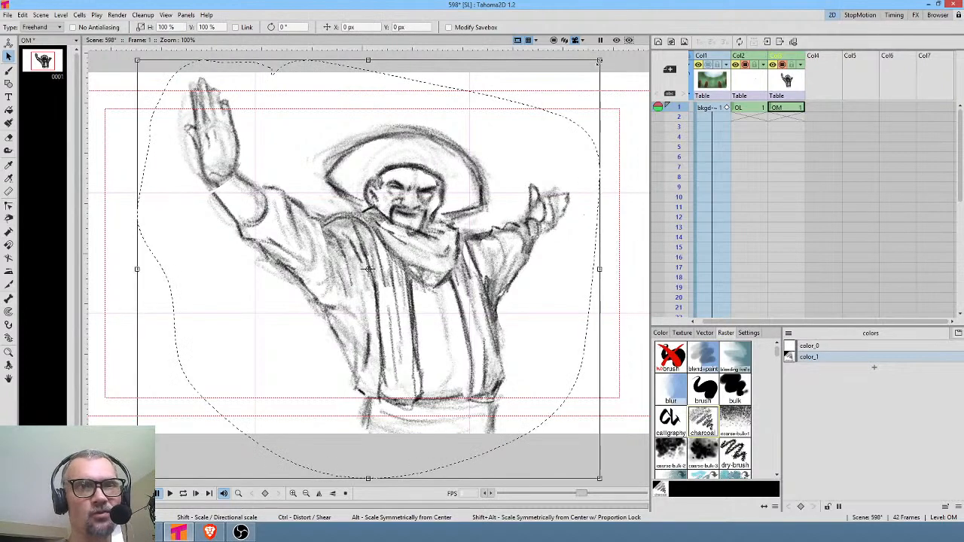
pyautogui.moveTo(598, 60)
pyautogui.mouseDown()
pyautogui.moveTo(539, 114)
pyautogui.moveTo(523, 150)
pyautogui.moveTo(527, 142)
pyautogui.mouseUp()
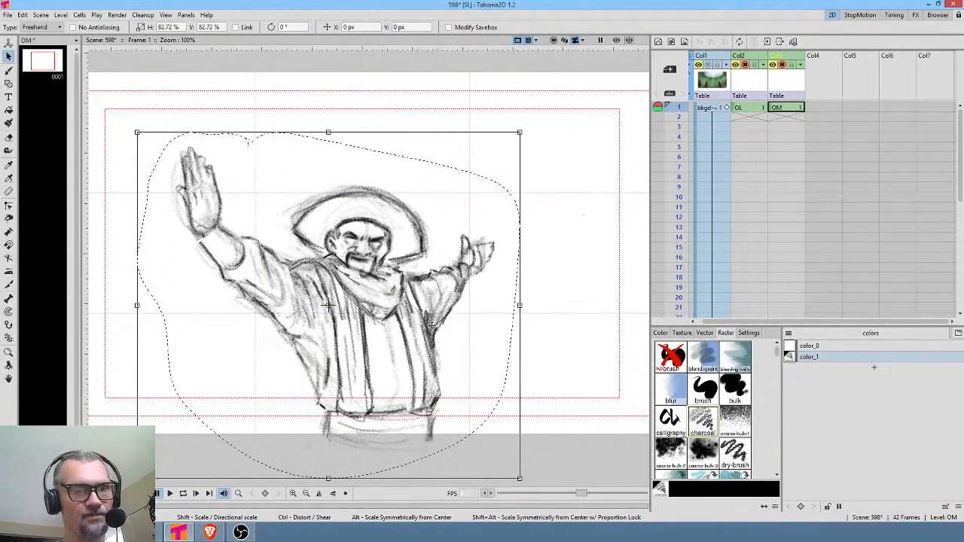
pyautogui.moveTo(432, 325)
pyautogui.mouseDown()
pyautogui.moveTo(464, 301)
pyautogui.moveTo(438, 311)
pyautogui.moveTo(472, 302)
pyautogui.moveTo(382, 302)
pyautogui.moveTo(440, 287)
pyautogui.moveTo(443, 275)
pyautogui.moveTo(443, 290)
pyautogui.mouseUp()
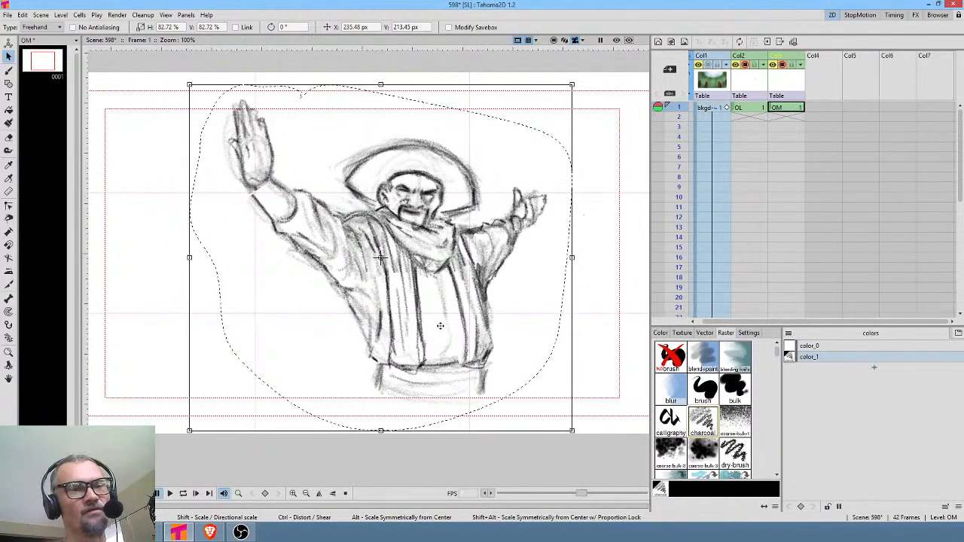
pyautogui.scroll(-2, 417, 247)
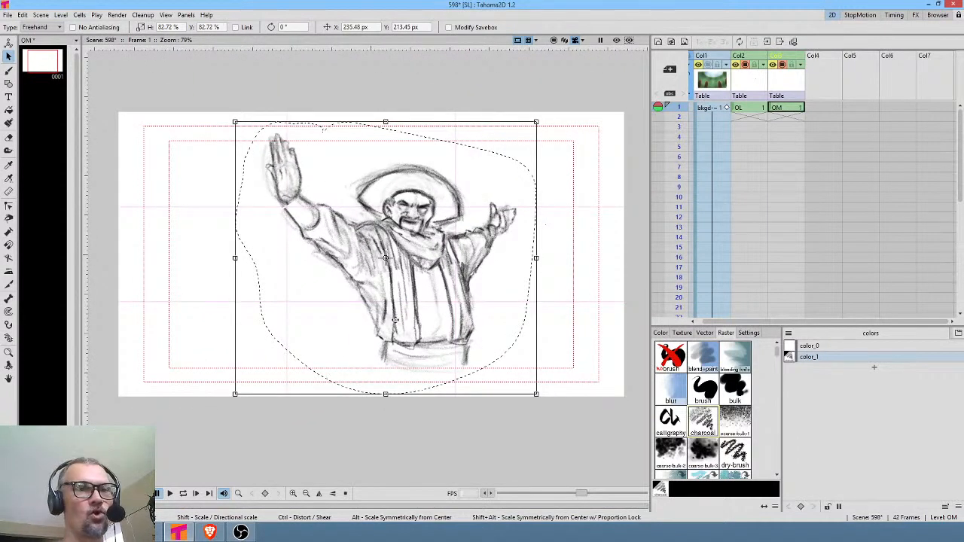
pyautogui.click(792, 108)
# Step: Sketch a foreground contour beside the raised hand, running down from the frame's upper edge and curving inward to its lower edge
pyautogui.press('b')
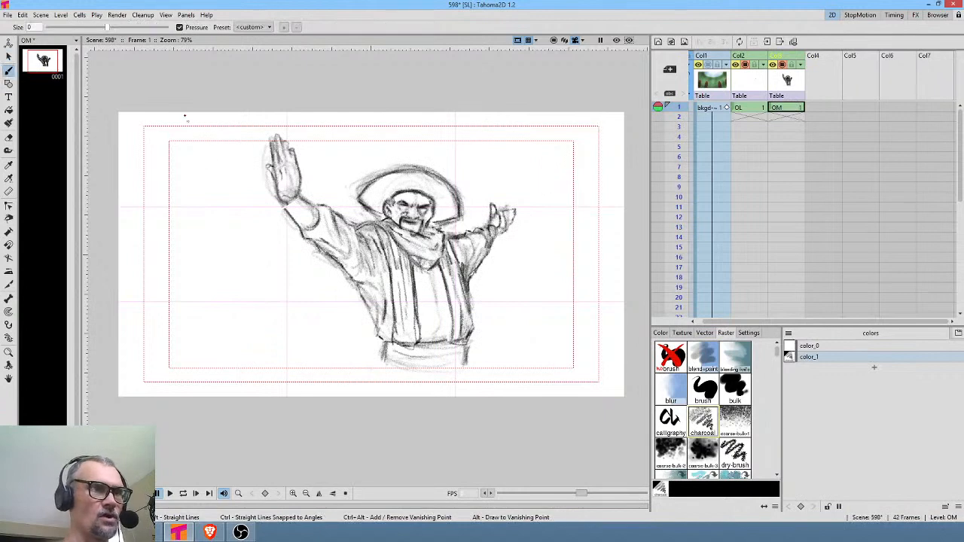
pyautogui.moveTo(167, 113)
pyautogui.mouseDown()
pyautogui.moveTo(185, 203)
pyautogui.moveTo(184, 289)
pyautogui.mouseUp()
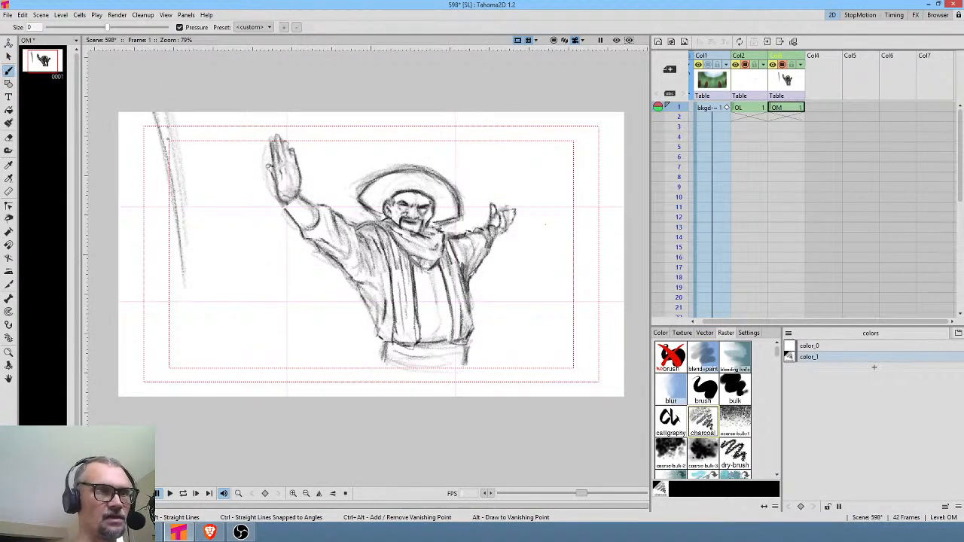
pyautogui.moveTo(170, 134)
pyautogui.mouseDown()
pyautogui.moveTo(194, 331)
pyautogui.moveTo(252, 375)
pyautogui.mouseUp()
pyautogui.moveTo(202, 343)
pyautogui.mouseDown()
pyautogui.moveTo(253, 371)
pyautogui.moveTo(268, 396)
pyautogui.mouseUp()
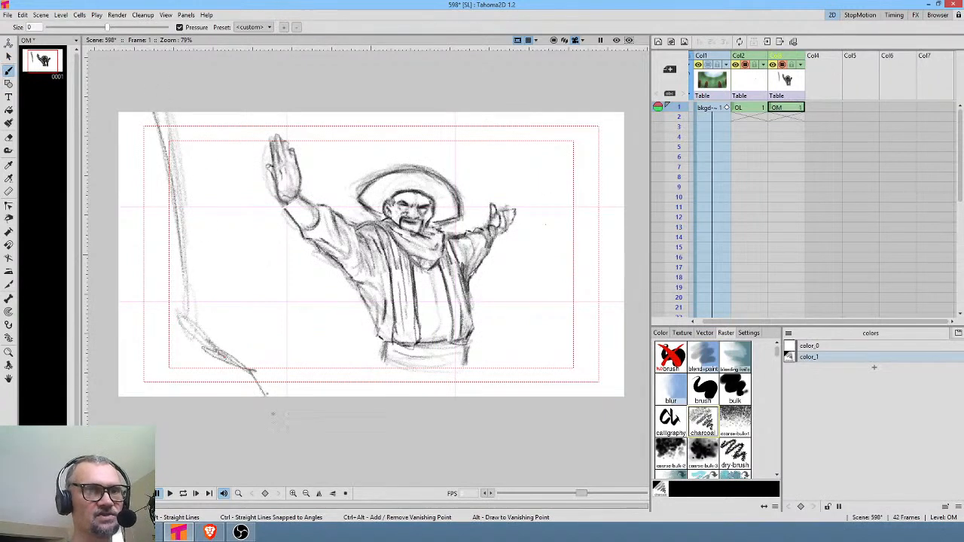
pyautogui.moveTo(225, 364); pyautogui.dragTo(260, 396)
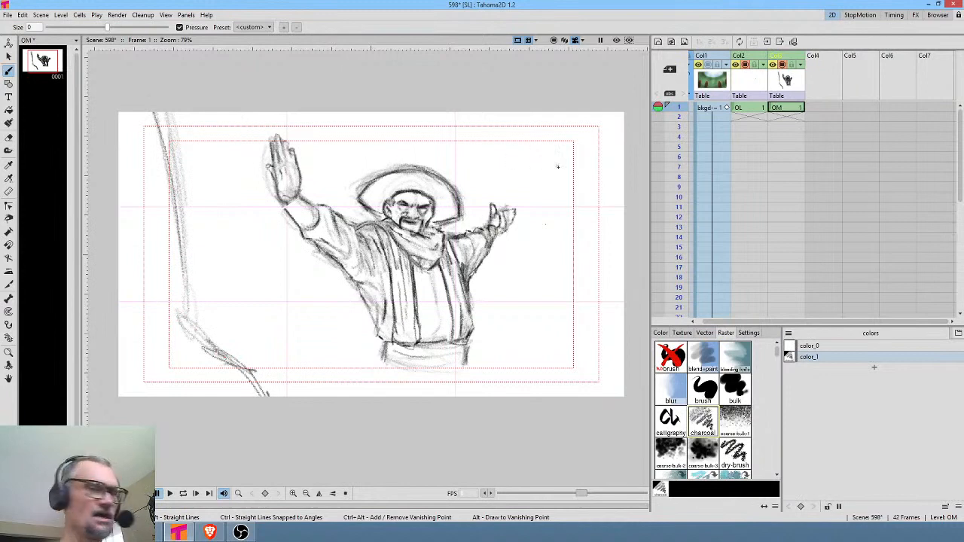
# Step: Select only the character, shift it 84.34 px in X and -7.93 px in Y, and rotate it 3.61° about the waist
pyautogui.press('s')
pyautogui.moveTo(493, 136)
pyautogui.mouseDown()
pyautogui.moveTo(251, 234)
pyautogui.moveTo(542, 332)
pyautogui.moveTo(546, 160)
pyautogui.mouseUp()
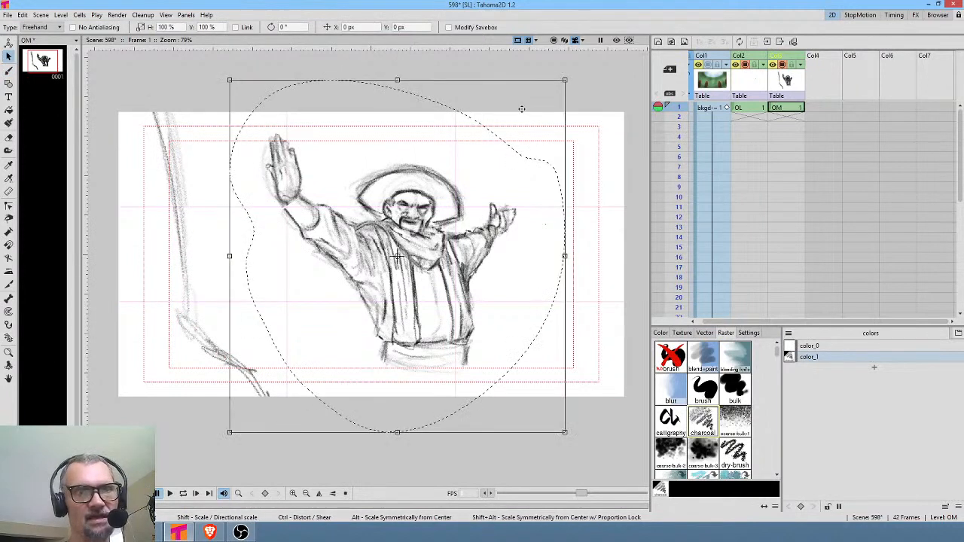
pyautogui.moveTo(576, 439)
pyautogui.mouseDown()
pyautogui.moveTo(613, 396)
pyautogui.moveTo(617, 408)
pyautogui.moveTo(596, 426)
pyautogui.mouseUp()
pyautogui.moveTo(480, 299); pyautogui.dragTo(497, 297)
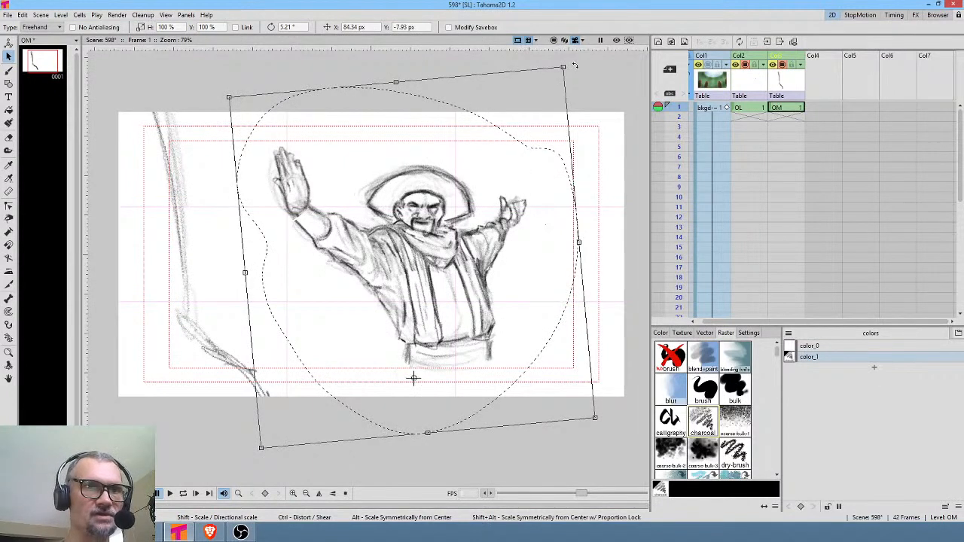
pyautogui.moveTo(573, 59)
pyautogui.mouseDown()
pyautogui.moveTo(635, 94)
pyautogui.moveTo(602, 87)
pyautogui.moveTo(640, 128)
pyautogui.moveTo(561, 102)
pyautogui.mouseUp()
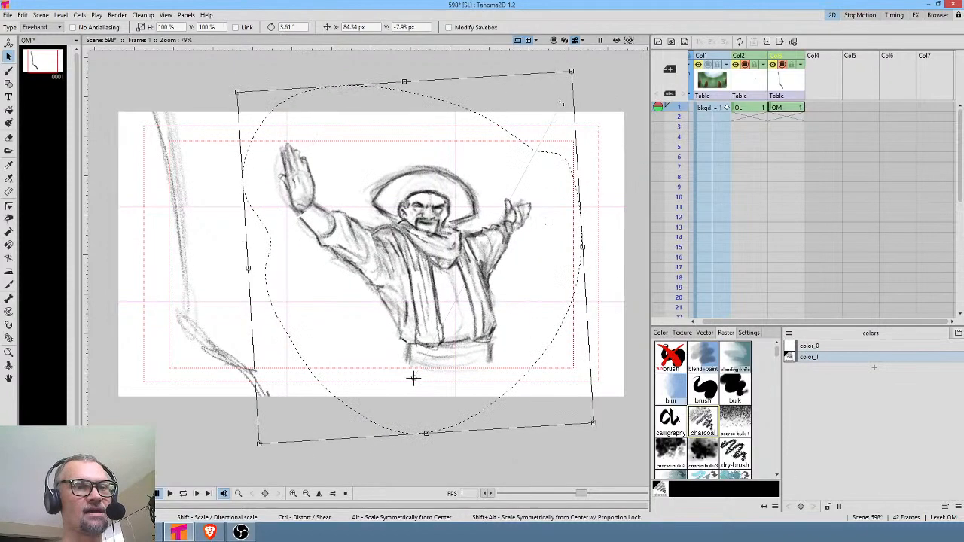
# Step: Select the raised near hand and rotate it -3.88° about the wrist
pyautogui.click(314, 135)
pyautogui.moveTo(314, 136); pyautogui.dragTo(296, 214)
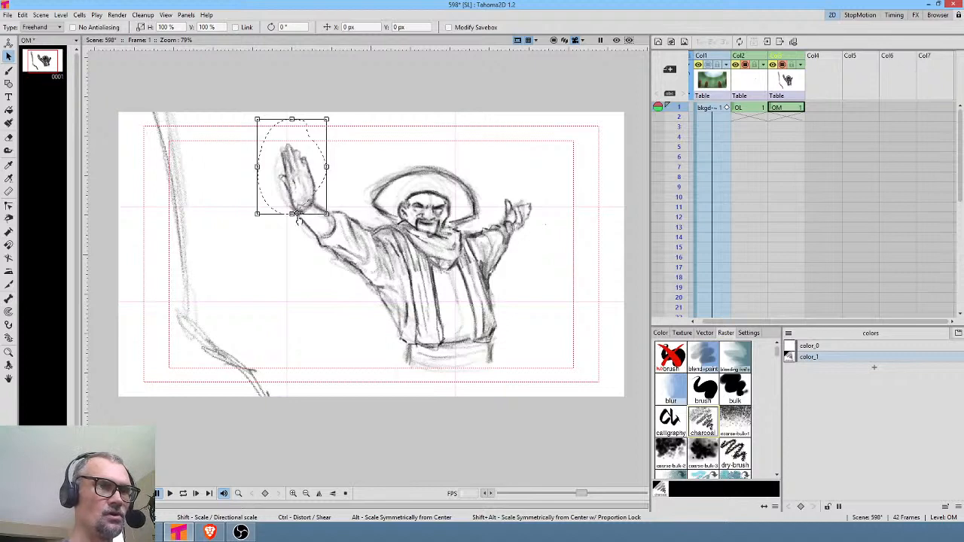
pyautogui.moveTo(333, 109)
pyautogui.mouseDown()
pyautogui.moveTo(340, 120)
pyautogui.moveTo(337, 110)
pyautogui.mouseUp()
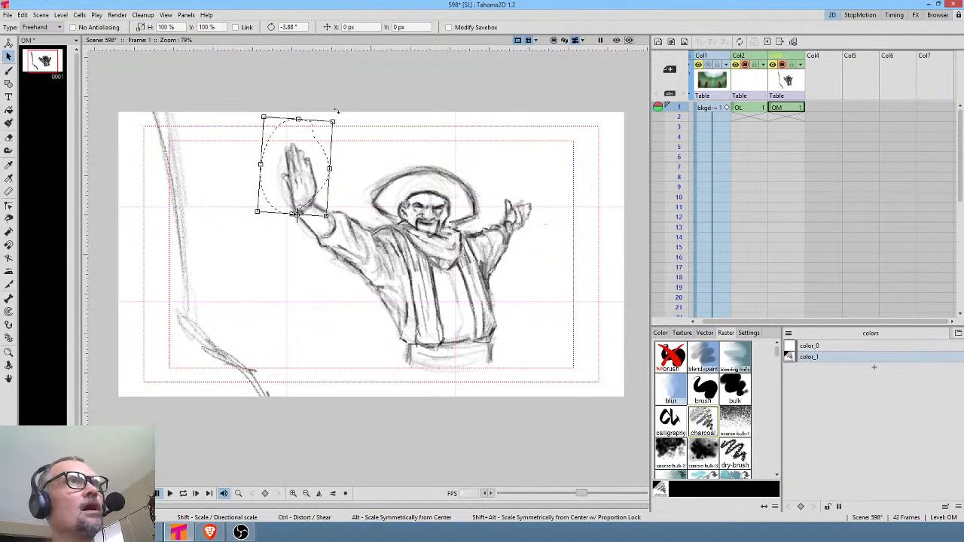
pyautogui.click(788, 107)
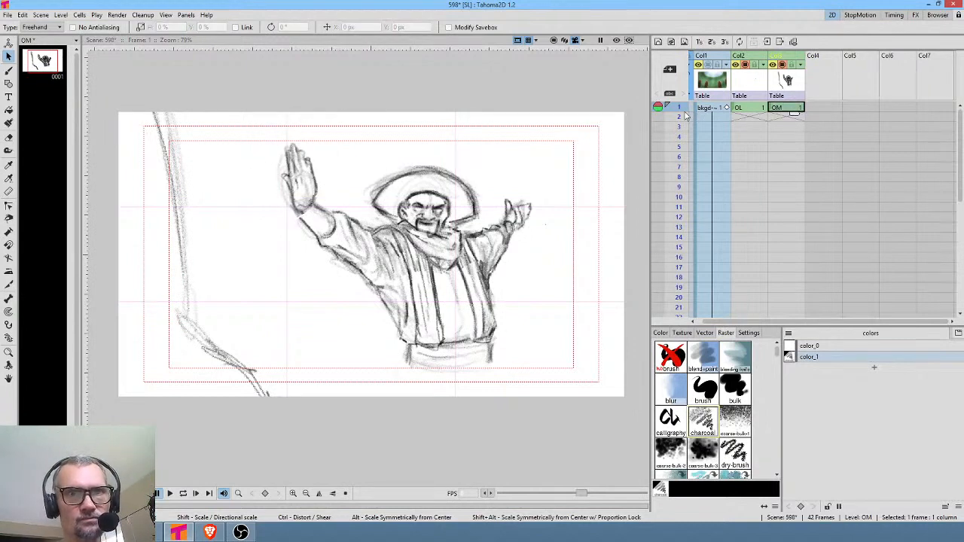
pyautogui.moveTo(679, 107)
pyautogui.mouseDown()
pyautogui.moveTo(678, 127)
pyautogui.moveTo(677, 108)
pyautogui.mouseUp()
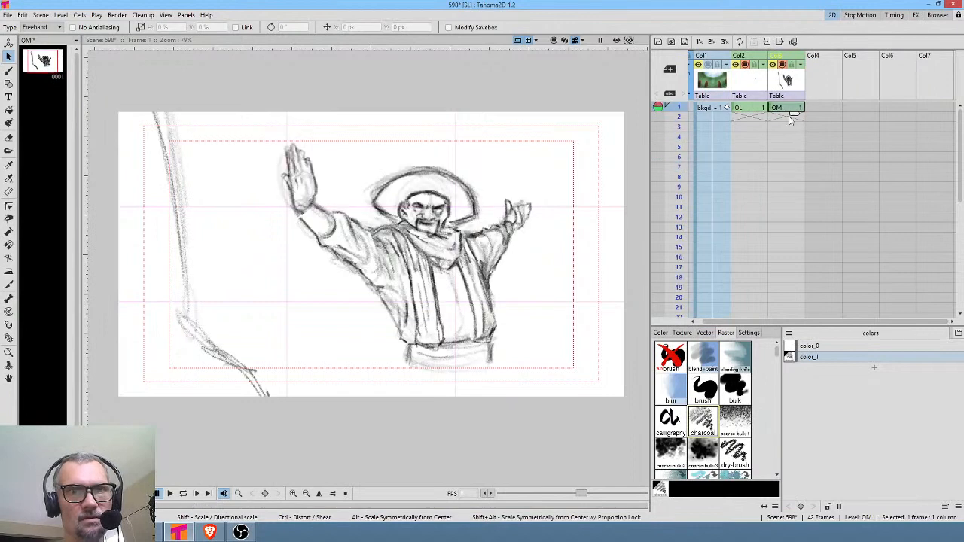
pyautogui.click(750, 107)
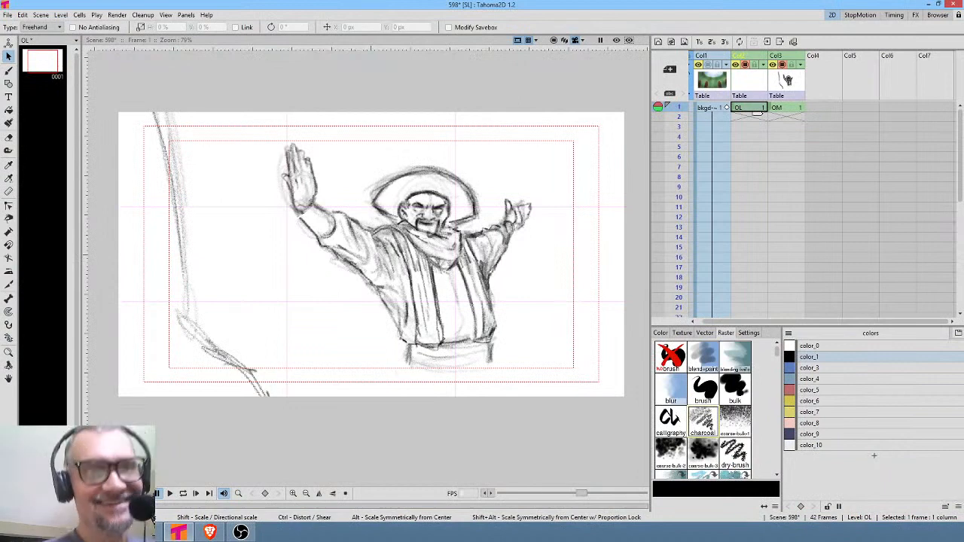
pyautogui.click(788, 109)
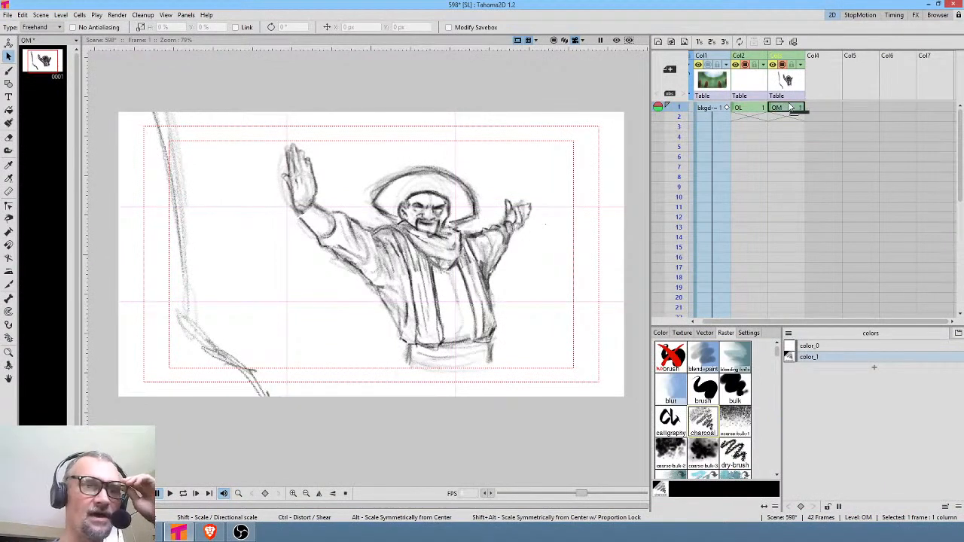
# Step: Sketch the waist sash below the character's vest, with its curved lower edge and fold lines across it
pyautogui.press('b')
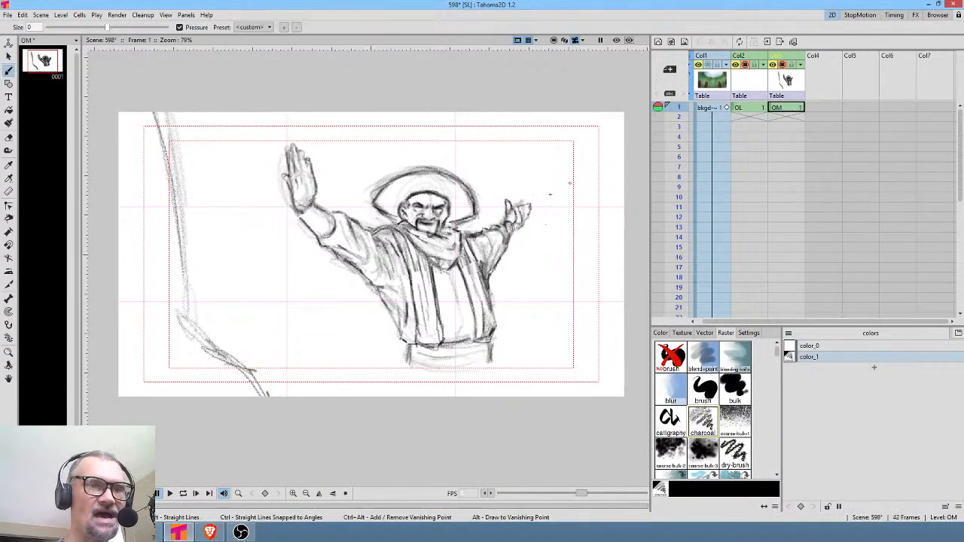
pyautogui.moveTo(411, 349)
pyautogui.mouseDown()
pyautogui.moveTo(410, 372)
pyautogui.moveTo(428, 382)
pyautogui.moveTo(489, 364)
pyautogui.moveTo(479, 379)
pyautogui.mouseUp()
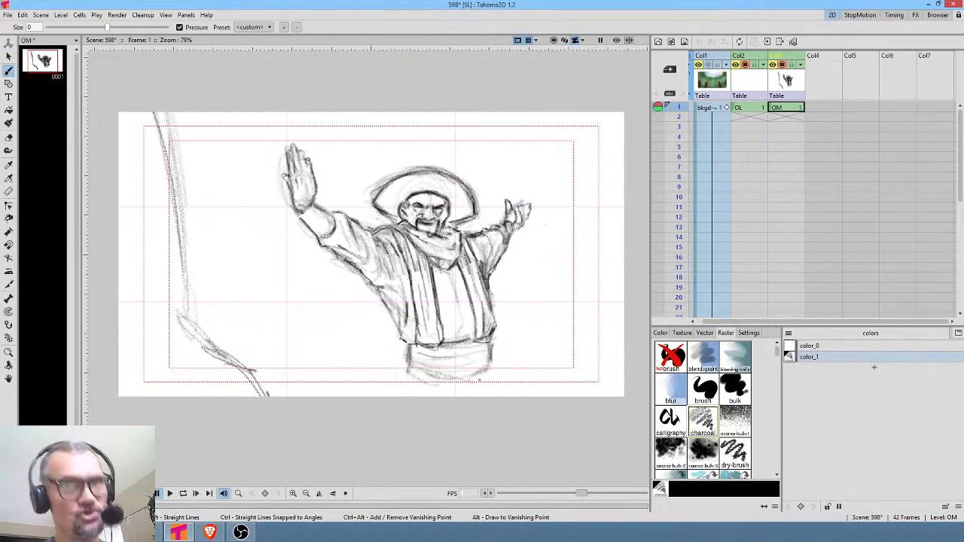
pyautogui.moveTo(408, 368); pyautogui.dragTo(472, 371)
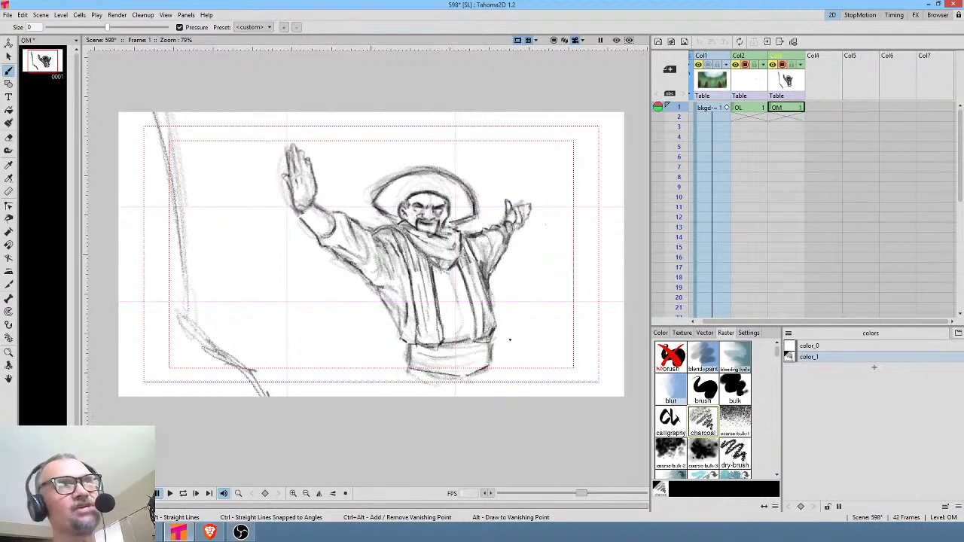
pyautogui.moveTo(413, 362); pyautogui.dragTo(450, 366)
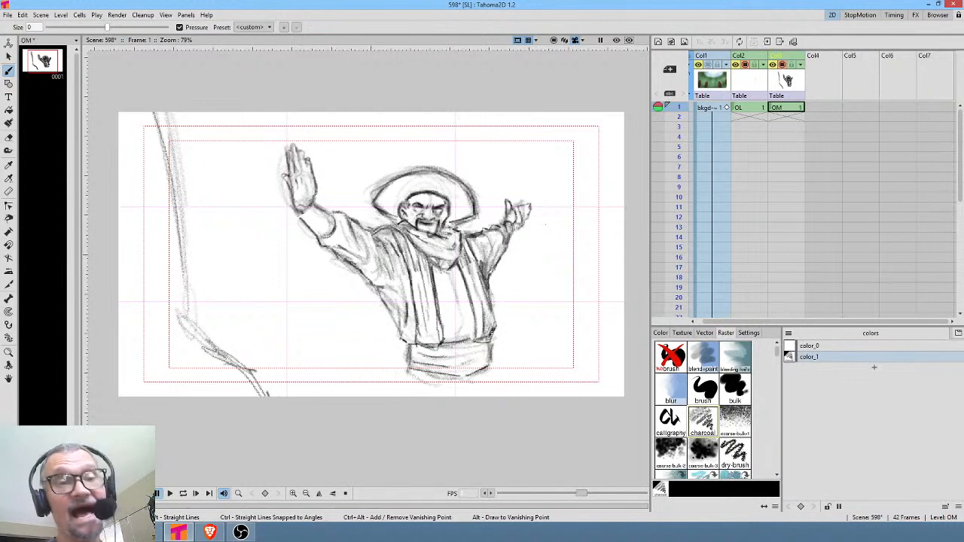
# Step: Extend both hip contours from the sash down to the frame's lower edge and add fold lines across the trousers
pyautogui.moveTo(492, 363); pyautogui.dragTo(493, 369)
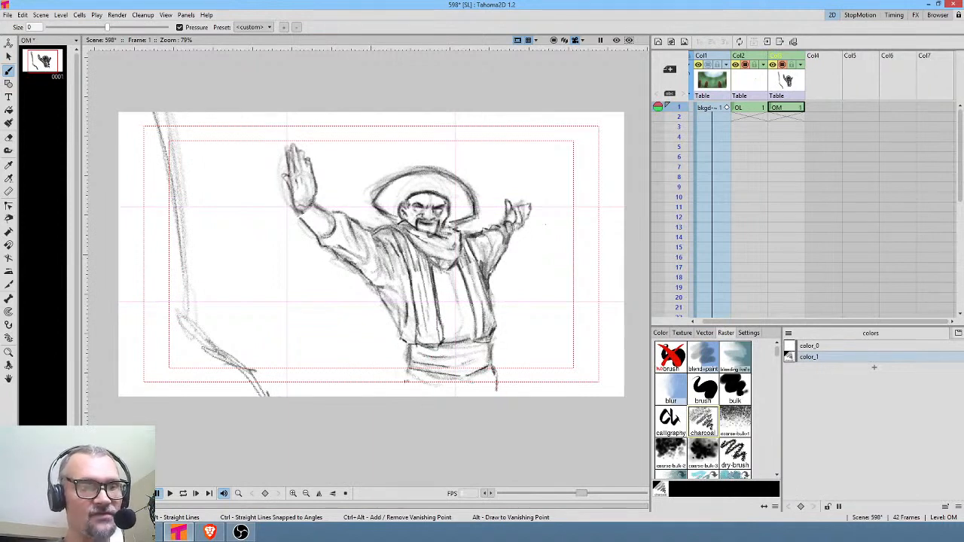
pyautogui.moveTo(407, 372); pyautogui.dragTo(402, 394)
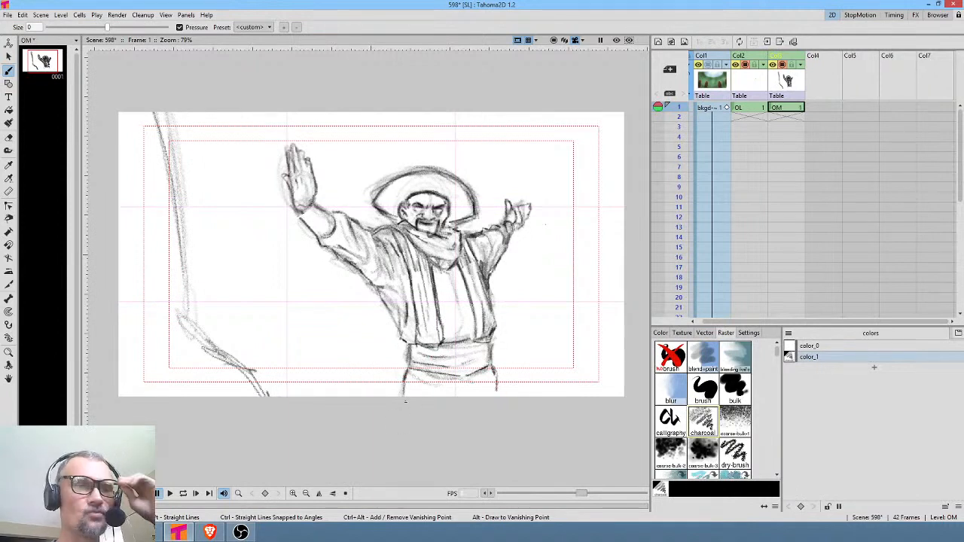
pyautogui.moveTo(492, 366); pyautogui.dragTo(499, 395)
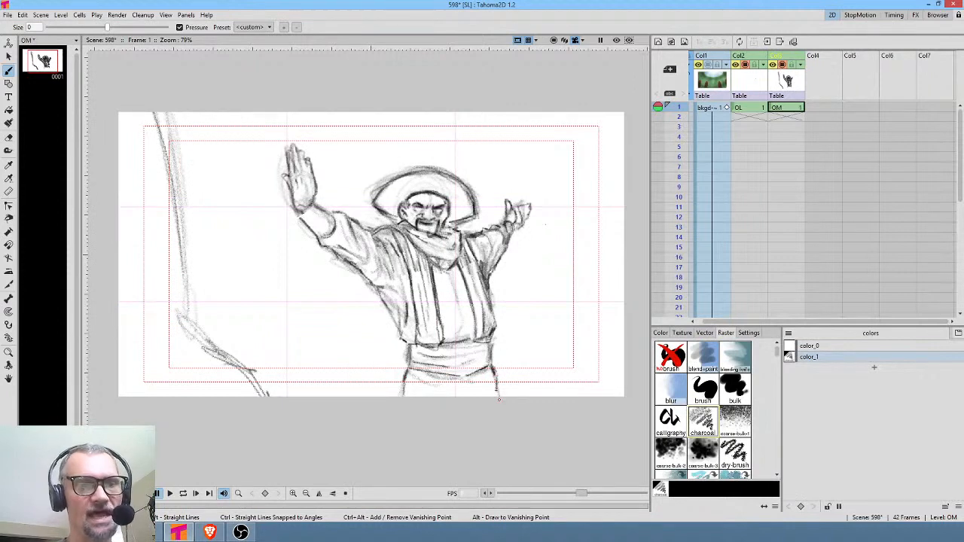
pyautogui.moveTo(418, 382); pyautogui.dragTo(460, 396)
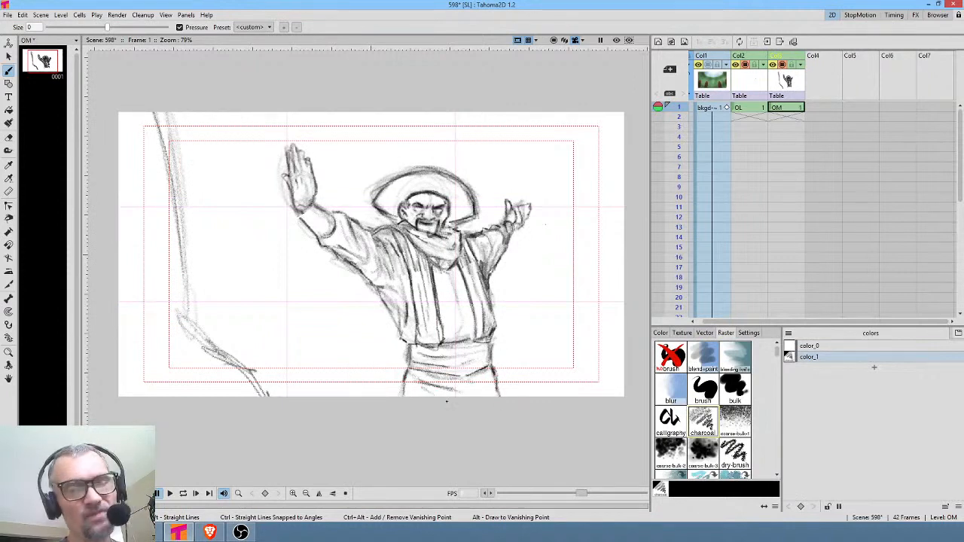
# Step: Select the whole raised near arm, rotate it 12.98° about the armpit and nudge it slightly up and outward
pyautogui.click(787, 107)
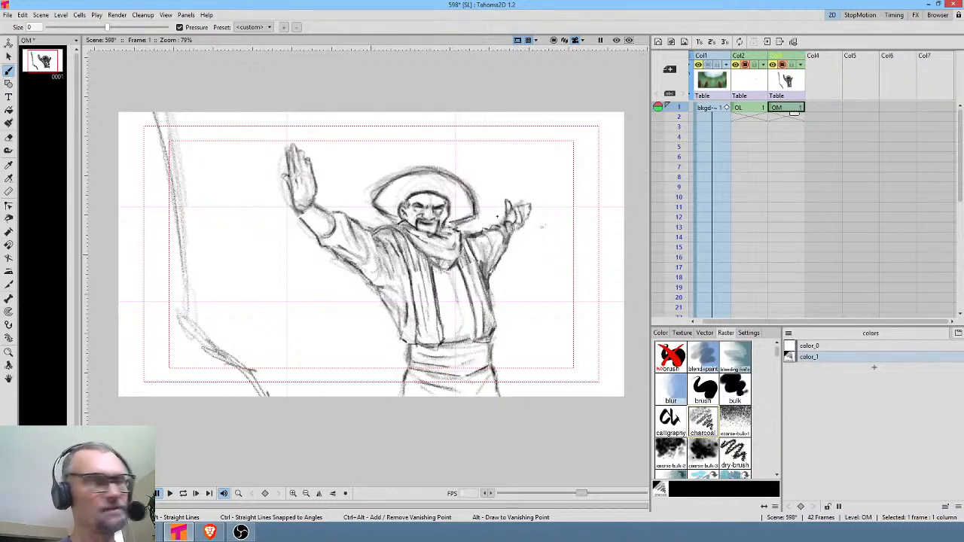
pyautogui.press('s')
pyautogui.moveTo(355, 189)
pyautogui.mouseDown()
pyautogui.moveTo(356, 160)
pyautogui.moveTo(240, 138)
pyautogui.moveTo(267, 291)
pyautogui.moveTo(329, 313)
pyautogui.moveTo(353, 307)
pyautogui.moveTo(385, 262)
pyautogui.moveTo(353, 182)
pyautogui.mouseUp()
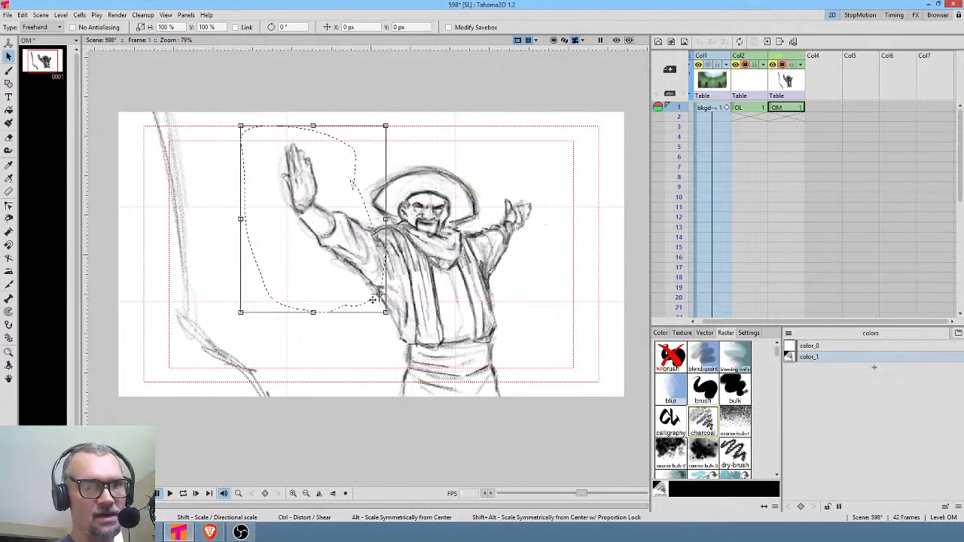
pyautogui.moveTo(228, 318)
pyautogui.mouseDown()
pyautogui.moveTo(230, 343)
pyautogui.moveTo(247, 361)
pyautogui.moveTo(242, 347)
pyautogui.mouseUp()
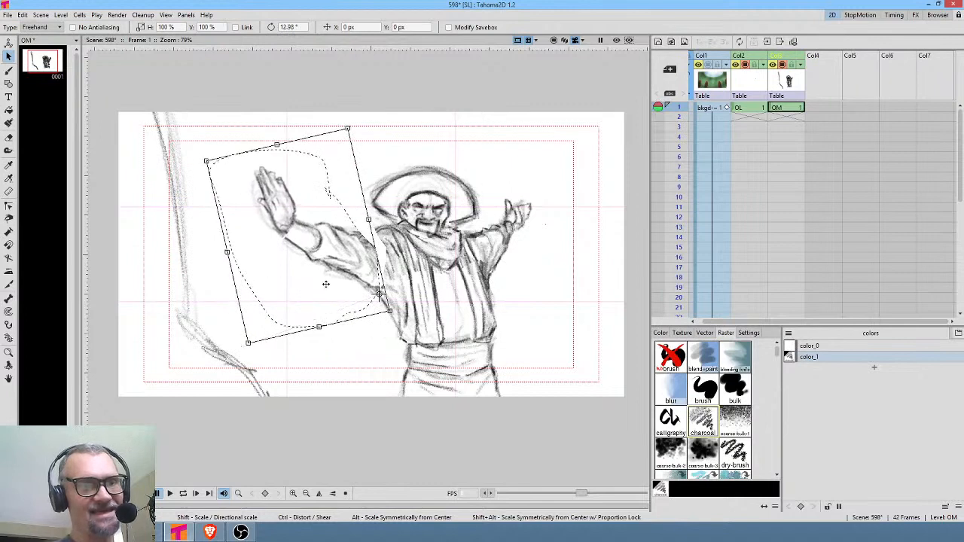
pyautogui.moveTo(334, 280); pyautogui.dragTo(330, 276)
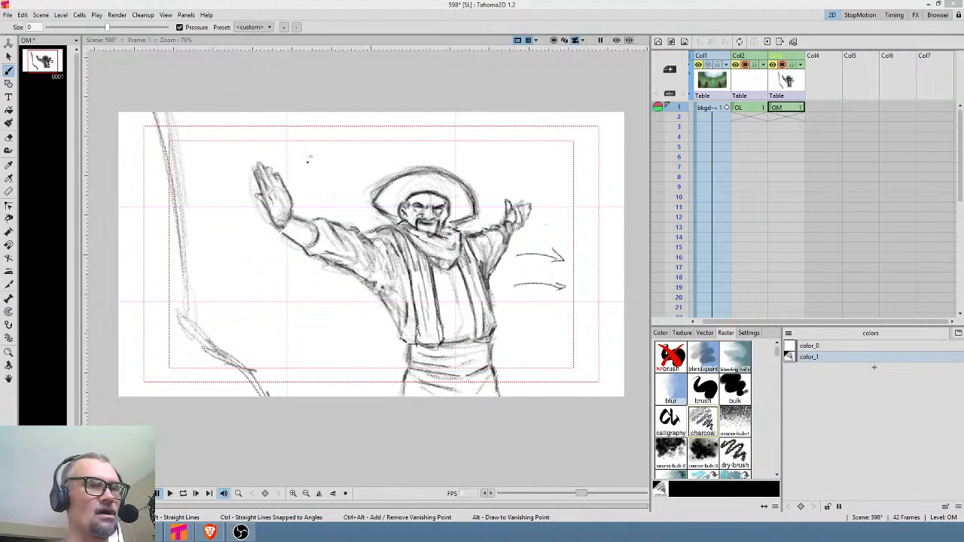
# Step: Select the near hand on the OM level and delete it, leaving the forearm
pyautogui.click(789, 108)
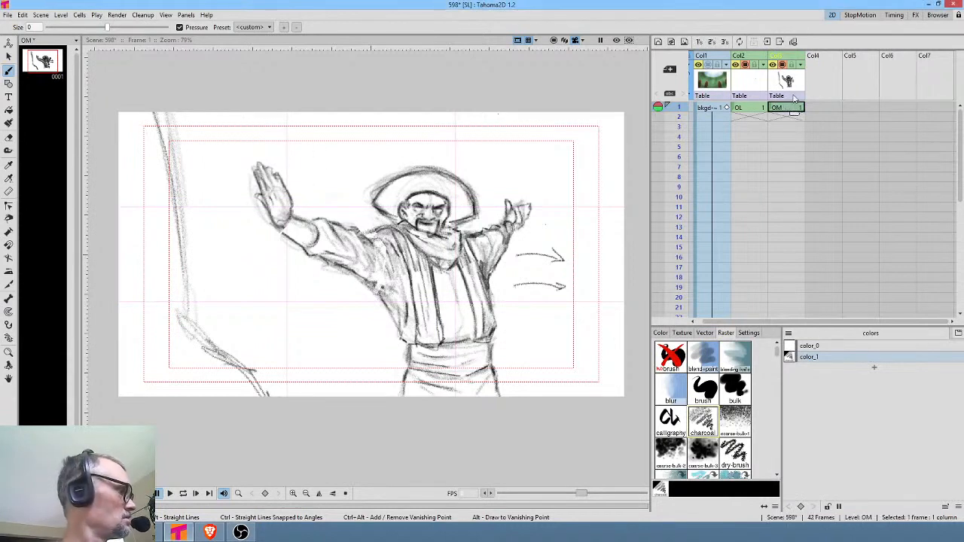
pyautogui.press('a')
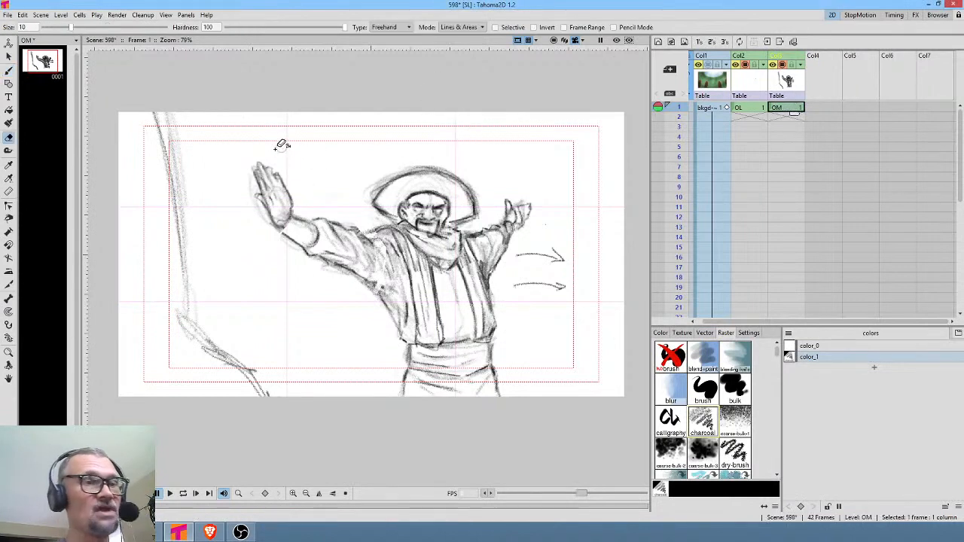
pyautogui.press('s')
pyautogui.moveTo(290, 144)
pyautogui.mouseDown()
pyautogui.moveTo(248, 148)
pyautogui.moveTo(274, 242)
pyautogui.moveTo(307, 181)
pyautogui.mouseUp()
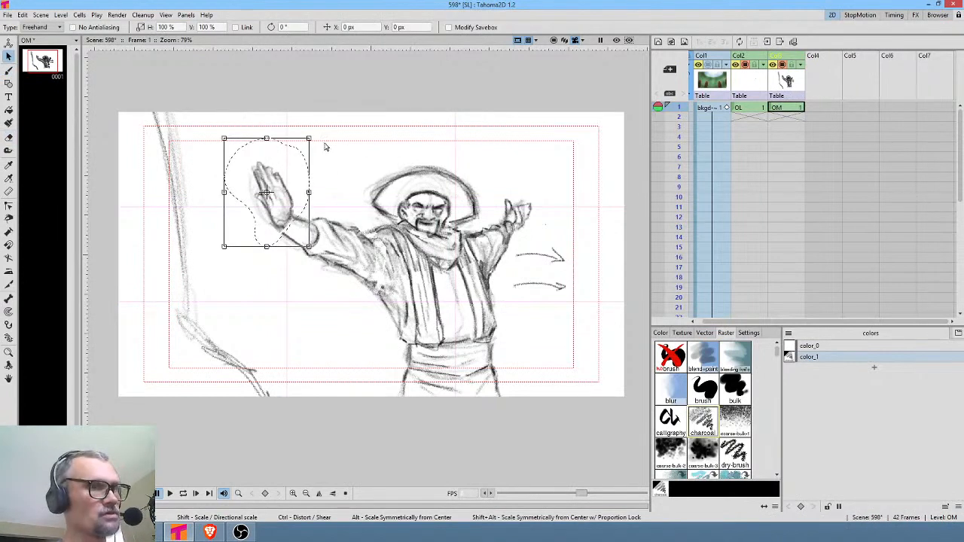
pyautogui.press('Delete')
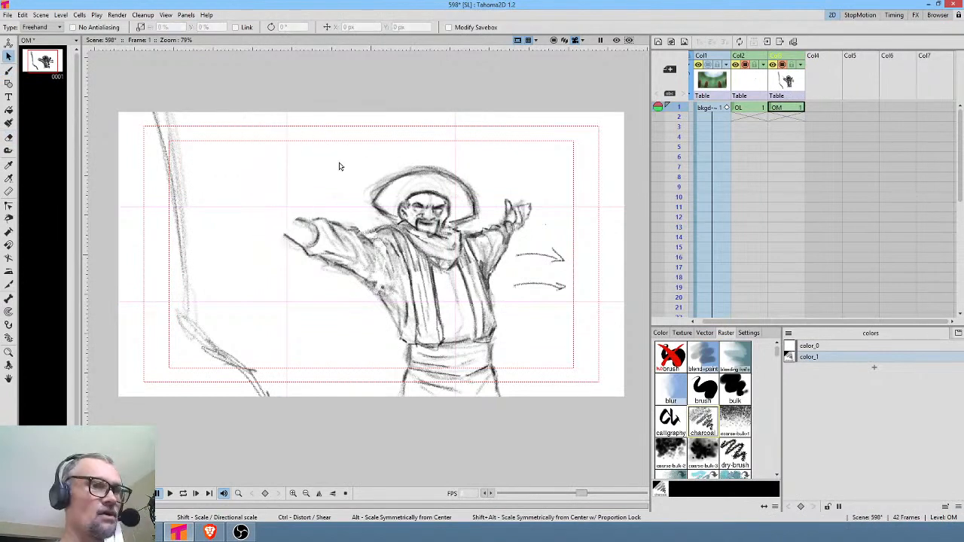
# Step: Redraw the near hand upright on the wrist as a narrow raised palm with a small thumb and finger lines
pyautogui.press('b')
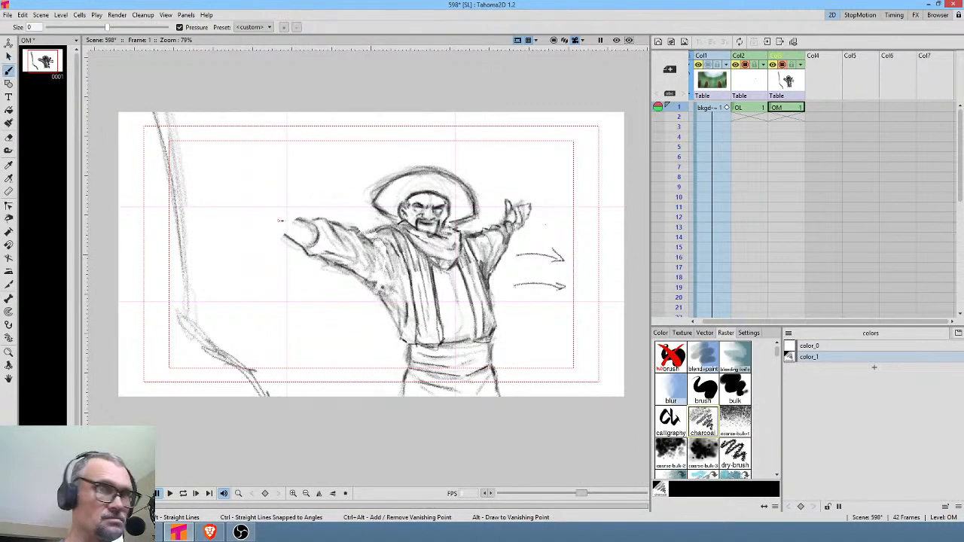
pyautogui.click(792, 106)
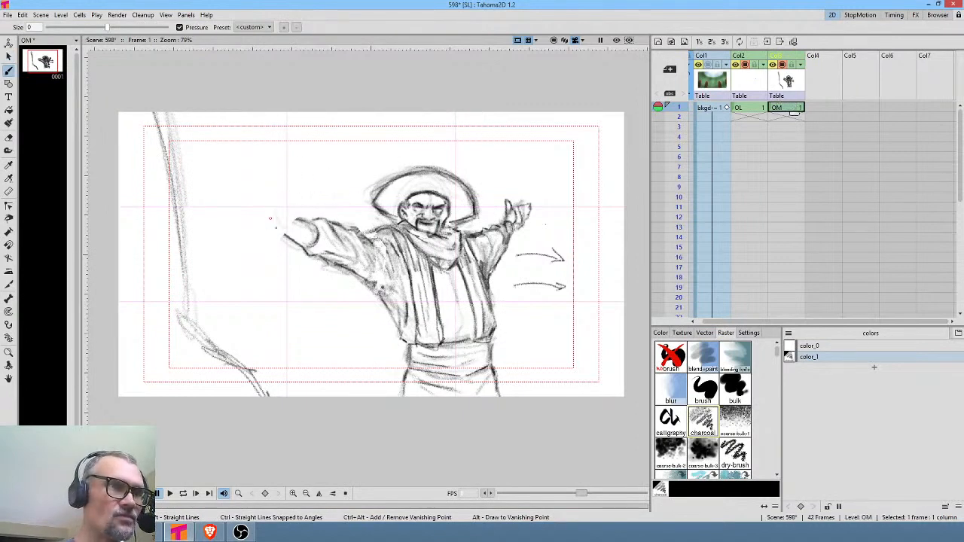
pyautogui.moveTo(291, 228)
pyautogui.mouseDown()
pyautogui.moveTo(299, 212)
pyautogui.moveTo(274, 208)
pyautogui.moveTo(271, 189)
pyautogui.moveTo(287, 177)
pyautogui.moveTo(302, 189)
pyautogui.moveTo(307, 223)
pyautogui.moveTo(299, 223)
pyautogui.moveTo(304, 191)
pyautogui.mouseUp()
pyautogui.moveTo(286, 227)
pyautogui.mouseDown()
pyautogui.moveTo(272, 190)
pyautogui.moveTo(285, 230)
pyautogui.moveTo(303, 191)
pyautogui.moveTo(275, 162)
pyautogui.moveTo(286, 149)
pyautogui.moveTo(298, 158)
pyautogui.moveTo(303, 192)
pyautogui.moveTo(273, 201)
pyautogui.moveTo(264, 182)
pyautogui.moveTo(272, 192)
pyautogui.moveTo(294, 148)
pyautogui.moveTo(303, 189)
pyautogui.mouseUp()
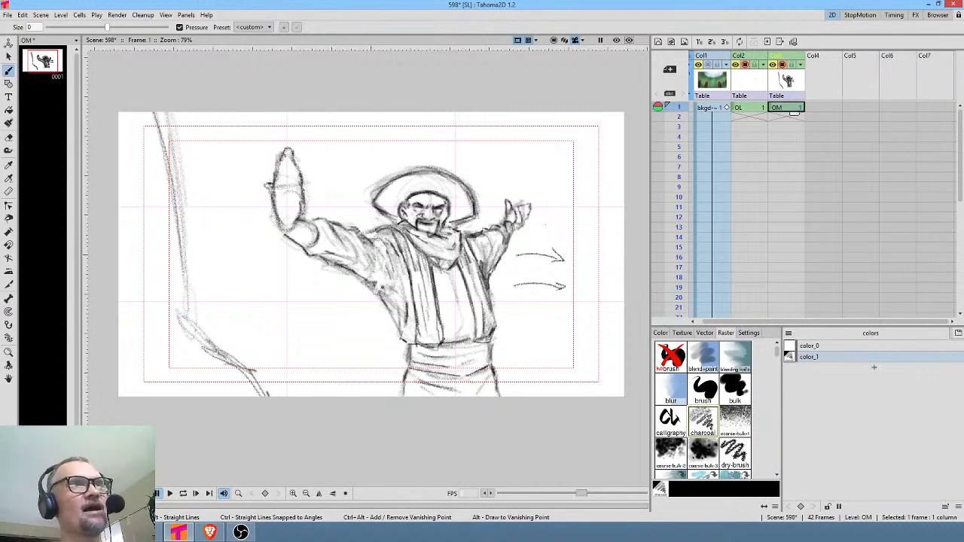
pyautogui.moveTo(285, 160)
pyautogui.mouseDown()
pyautogui.moveTo(278, 165)
pyautogui.moveTo(296, 186)
pyautogui.moveTo(279, 180)
pyautogui.mouseUp()
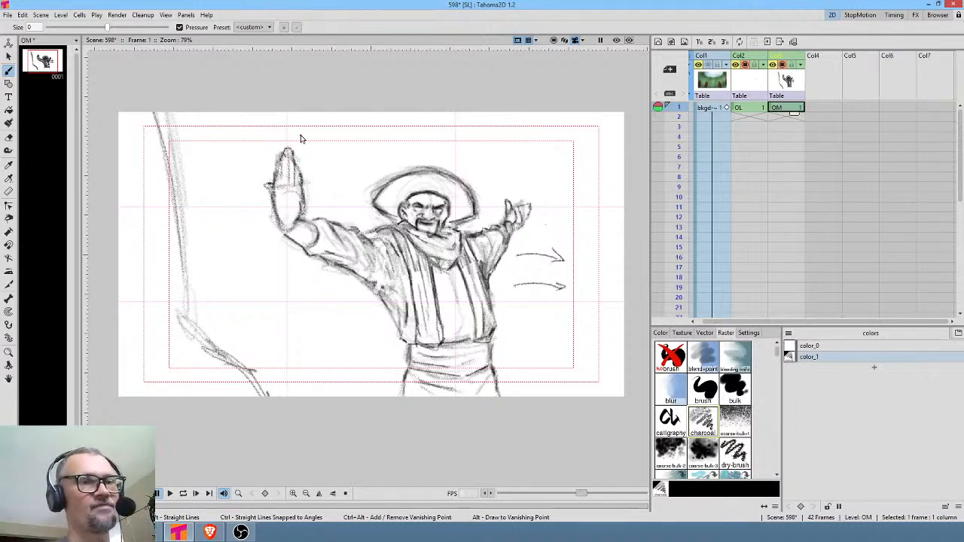
# Step: Select the redrawn near hand, scale it to 87.69 % and move it 30.65 px in X and 2.5 px in Y
pyautogui.press('s')
pyautogui.moveTo(303, 138)
pyautogui.mouseDown()
pyautogui.moveTo(251, 224)
pyautogui.moveTo(302, 235)
pyautogui.moveTo(319, 143)
pyautogui.moveTo(290, 129)
pyautogui.moveTo(322, 157)
pyautogui.moveTo(314, 143)
pyautogui.mouseUp()
pyautogui.moveTo(299, 207); pyautogui.dragTo(304, 205)
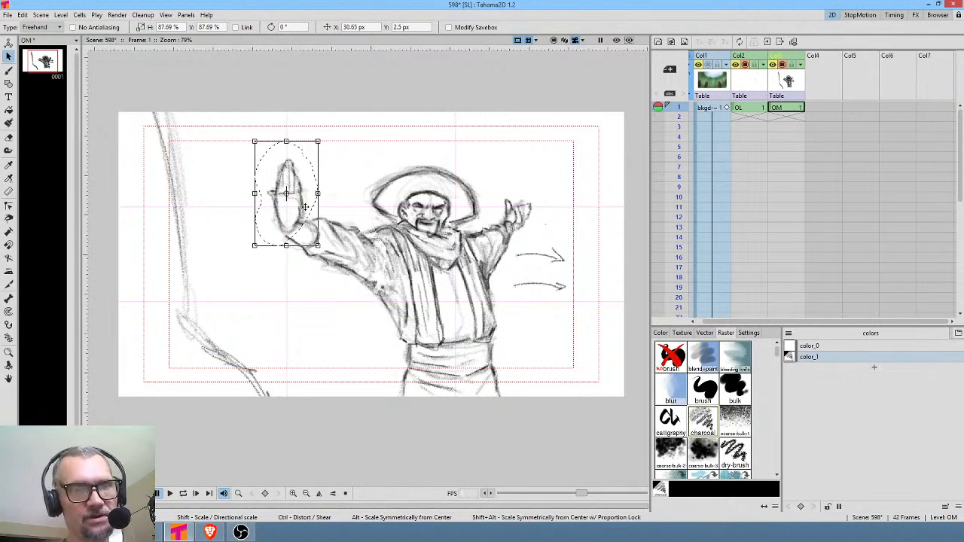
# Step: Fill the area outside the foreground contour with loose diagonal charcoal hatching down to the frame's lower edge
pyautogui.press('b')
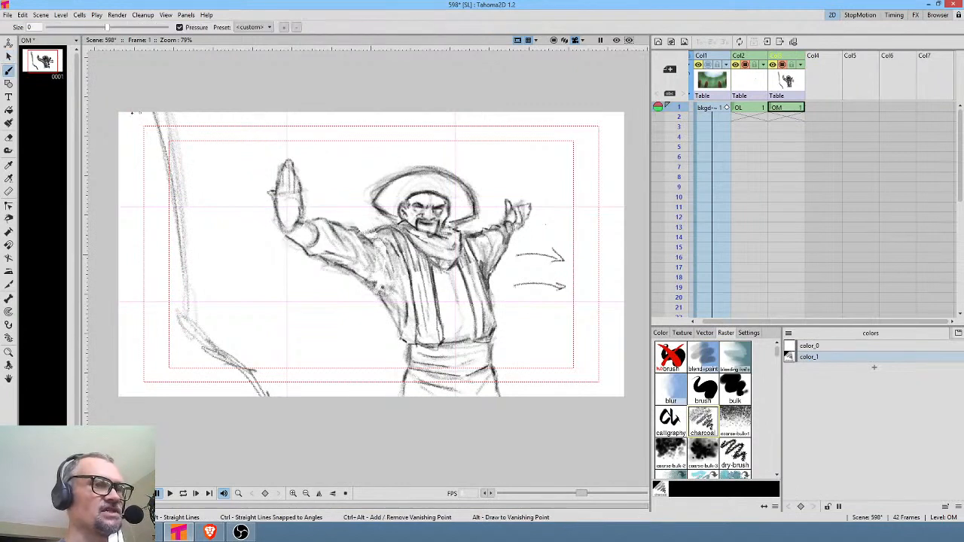
pyautogui.moveTo(149, 117)
pyautogui.mouseDown()
pyautogui.moveTo(129, 191)
pyautogui.moveTo(131, 250)
pyautogui.moveTo(169, 264)
pyautogui.moveTo(127, 374)
pyautogui.moveTo(188, 354)
pyautogui.moveTo(238, 384)
pyautogui.mouseUp()
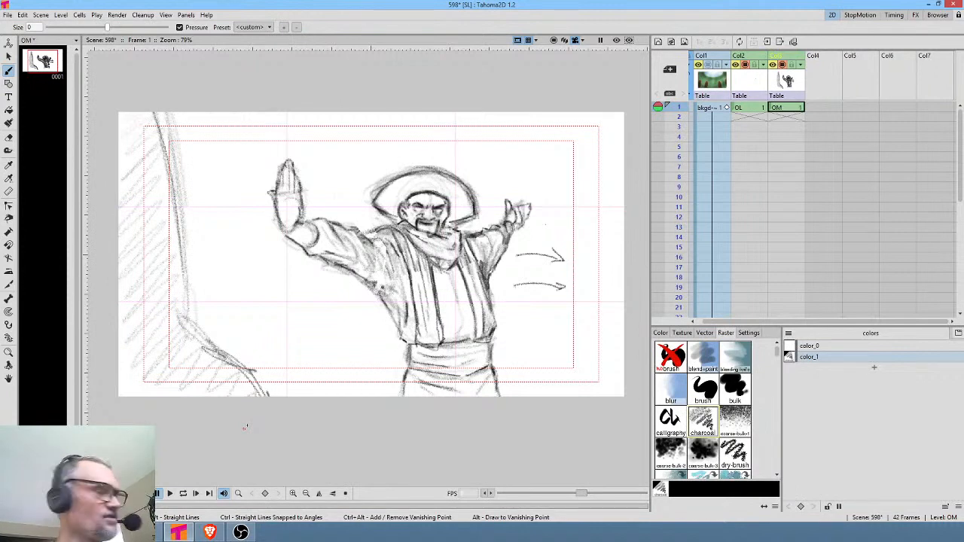
# Step: Sketch a trial rounded form with an enclosing outline in the empty space below the raised arm and clear it away
pyautogui.moveTo(507, 209); pyautogui.dragTo(522, 219)
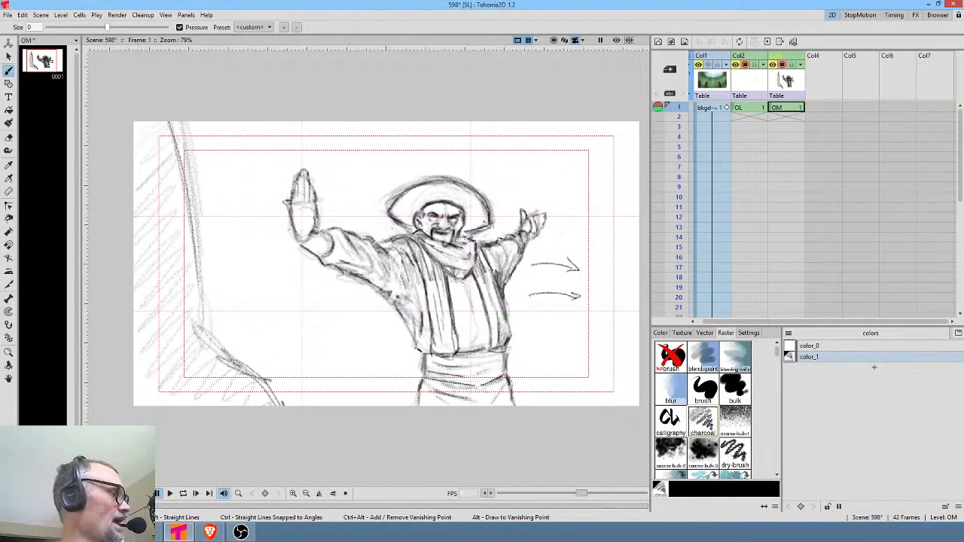
pyautogui.scroll(1, 486, 220)
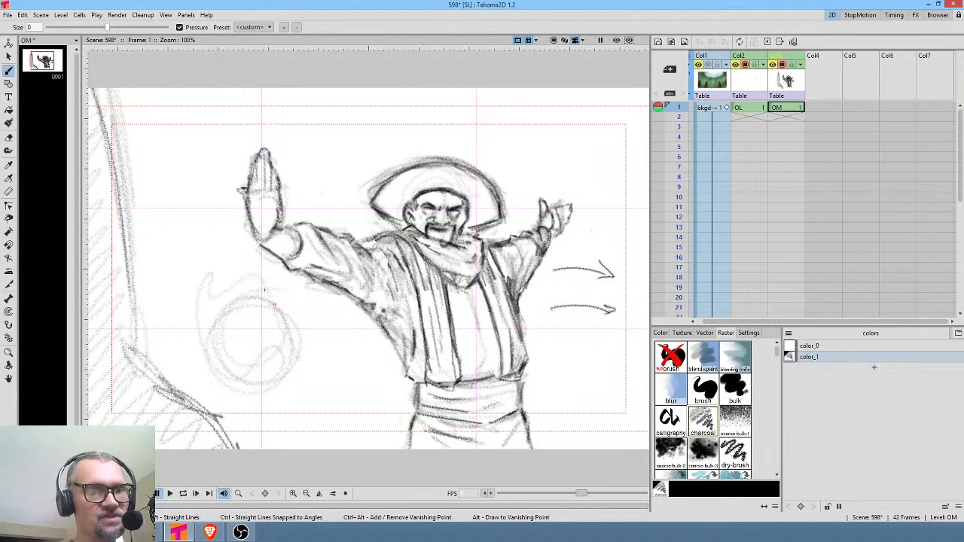
pyautogui.moveTo(201, 343); pyautogui.dragTo(296, 360)
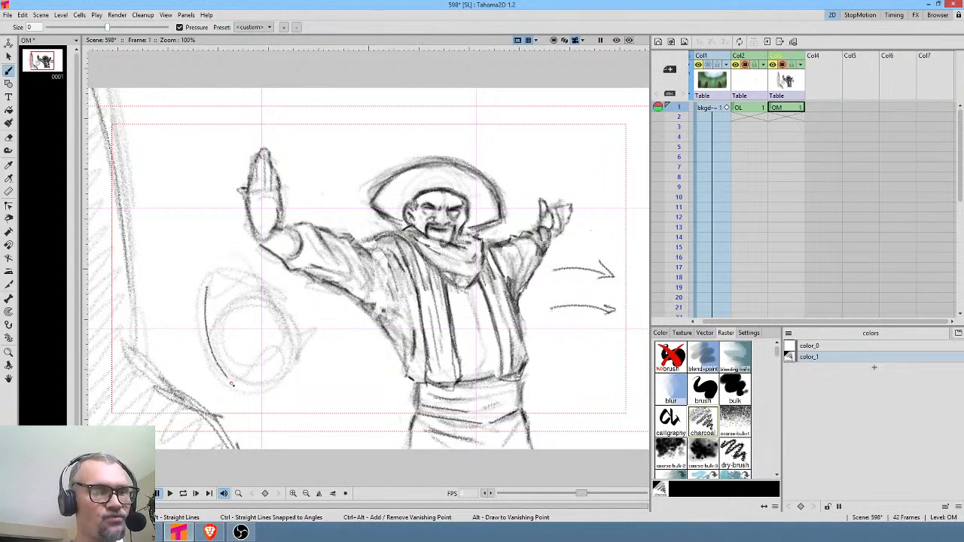
pyautogui.moveTo(205, 286); pyautogui.dragTo(301, 354)
pyautogui.moveTo(301, 351)
pyautogui.mouseDown()
pyautogui.moveTo(294, 317)
pyautogui.moveTo(260, 289)
pyautogui.mouseUp()
pyautogui.moveTo(259, 289); pyautogui.dragTo(209, 285)
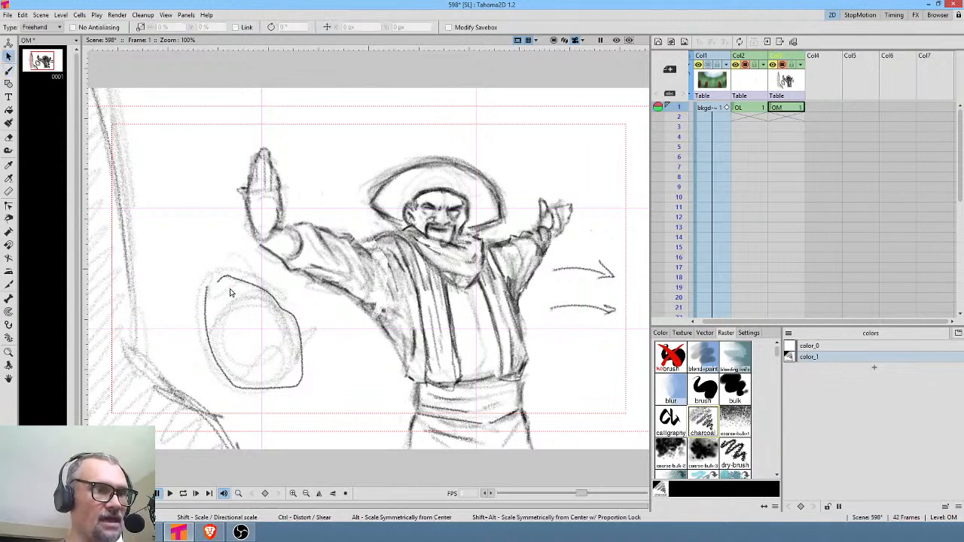
pyautogui.press('a')
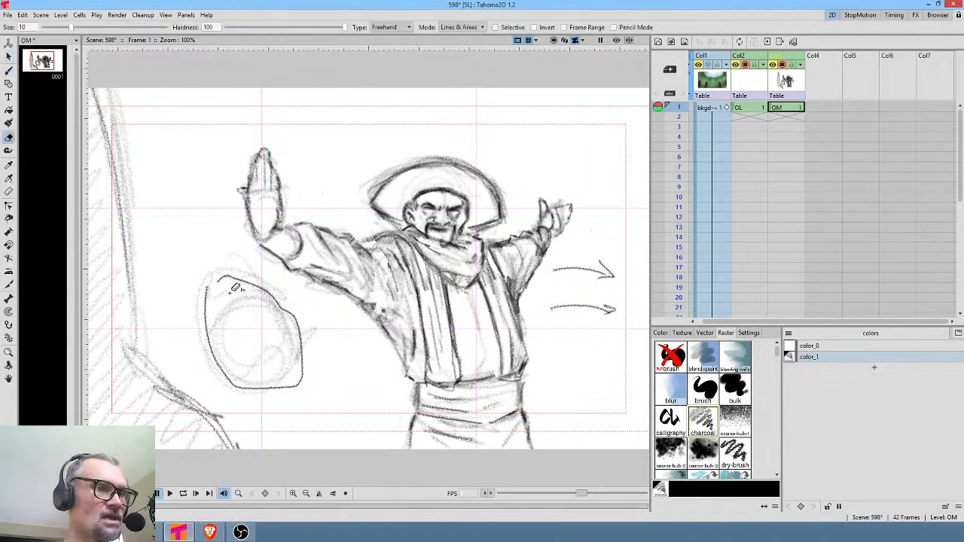
pyautogui.moveTo(249, 256)
pyautogui.mouseDown()
pyautogui.moveTo(218, 242)
pyautogui.moveTo(241, 404)
pyautogui.moveTo(320, 301)
pyautogui.moveTo(243, 249)
pyautogui.mouseUp()
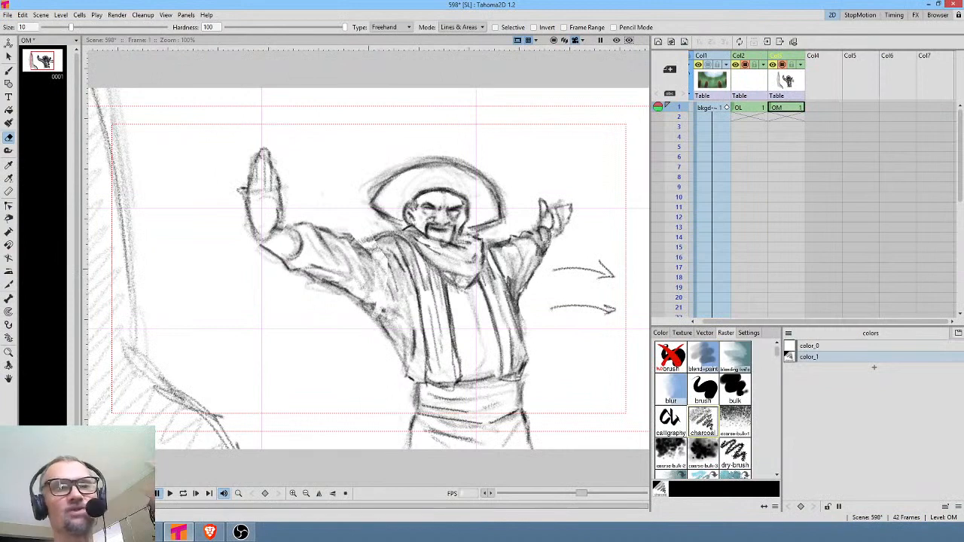
# Step: Lower the opacity of the OM sketch column to 20 %
pyautogui.click(798, 107)
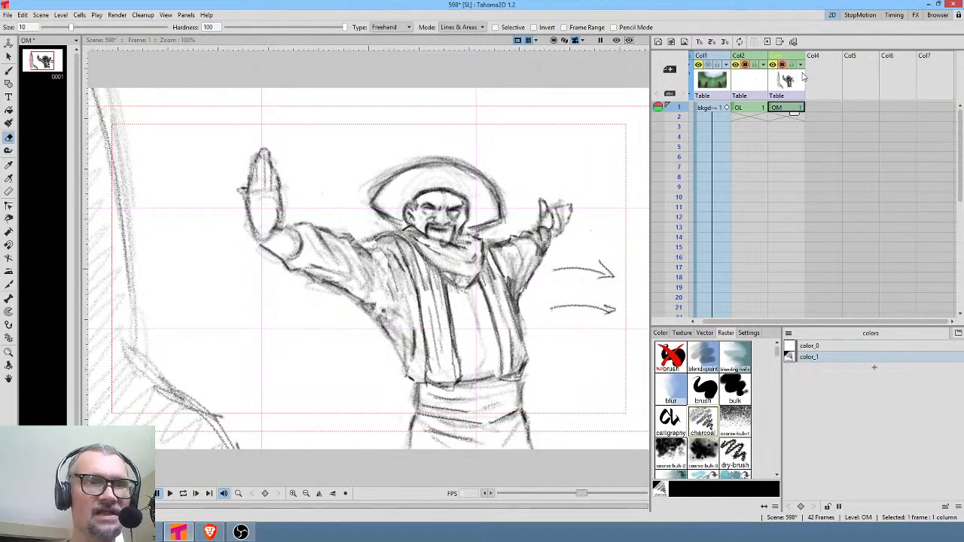
pyautogui.click(800, 68)
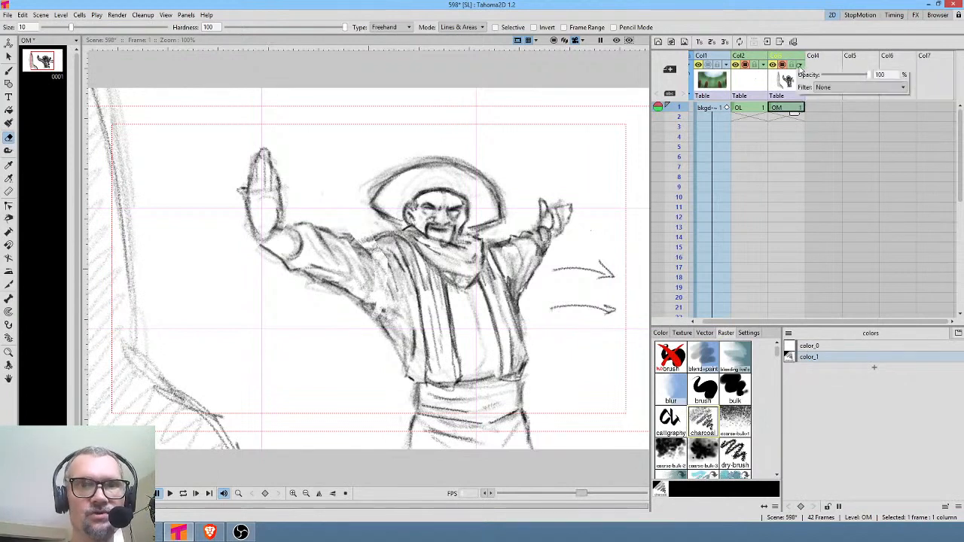
pyautogui.moveTo(870, 77); pyautogui.dragTo(833, 81)
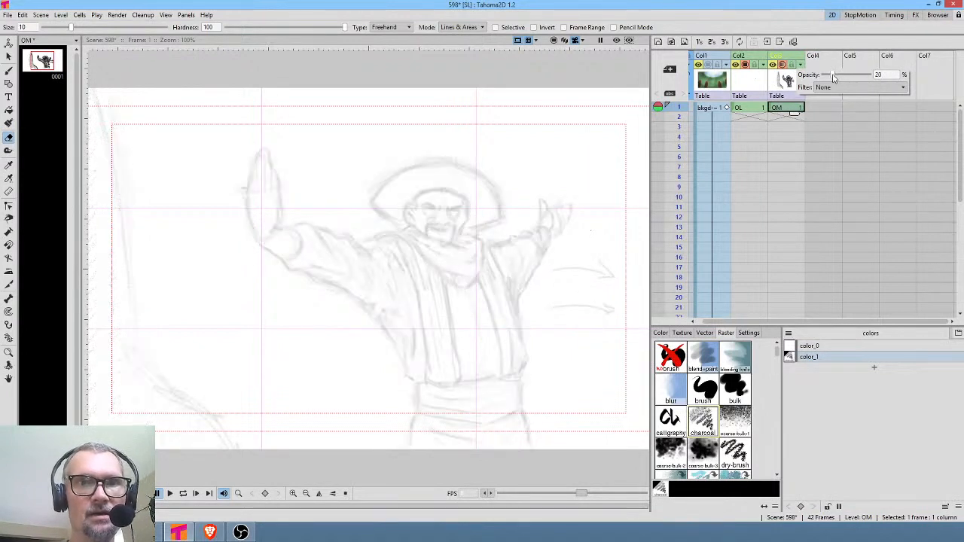
# Step: Make frame 1 of the OL level active and choose the black color_1 style for drawing
pyautogui.click(757, 107)
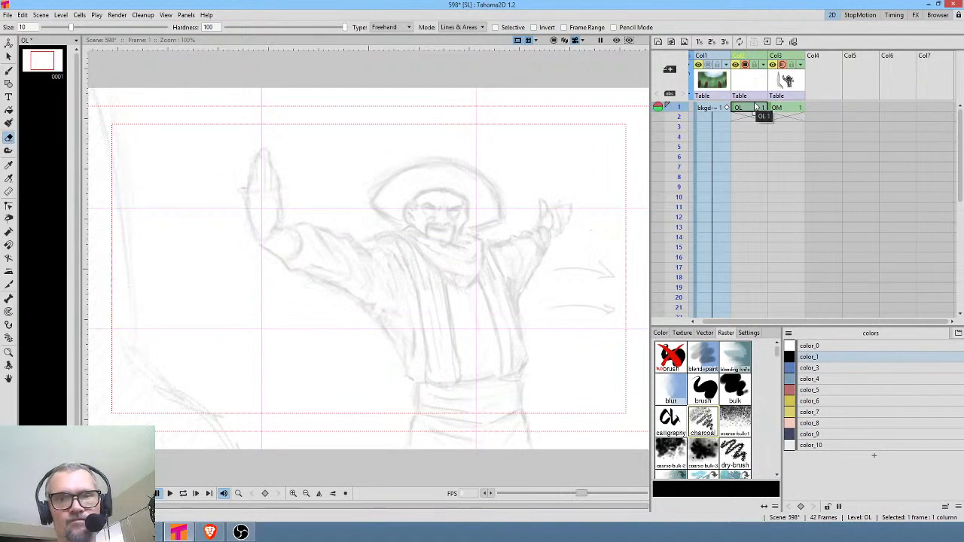
pyautogui.click(832, 357)
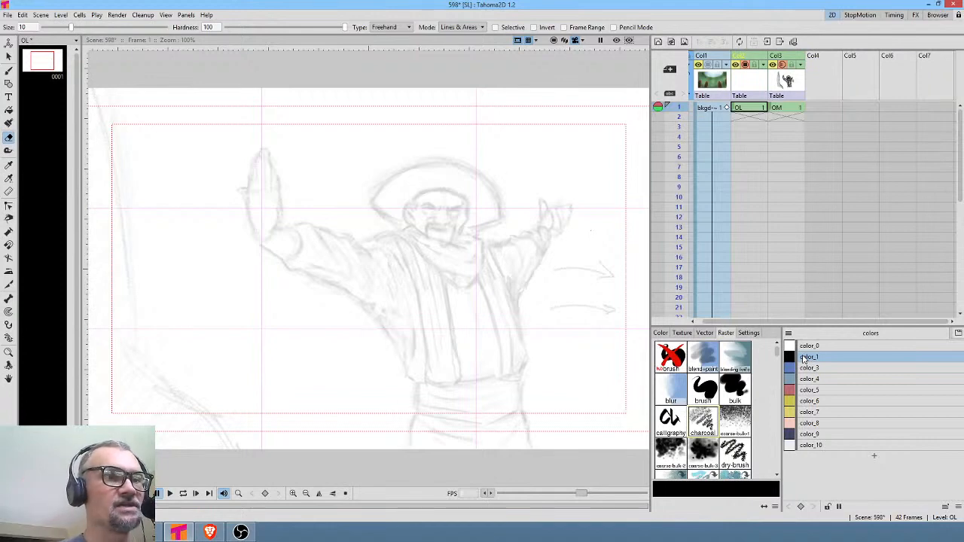
pyautogui.click(751, 108)
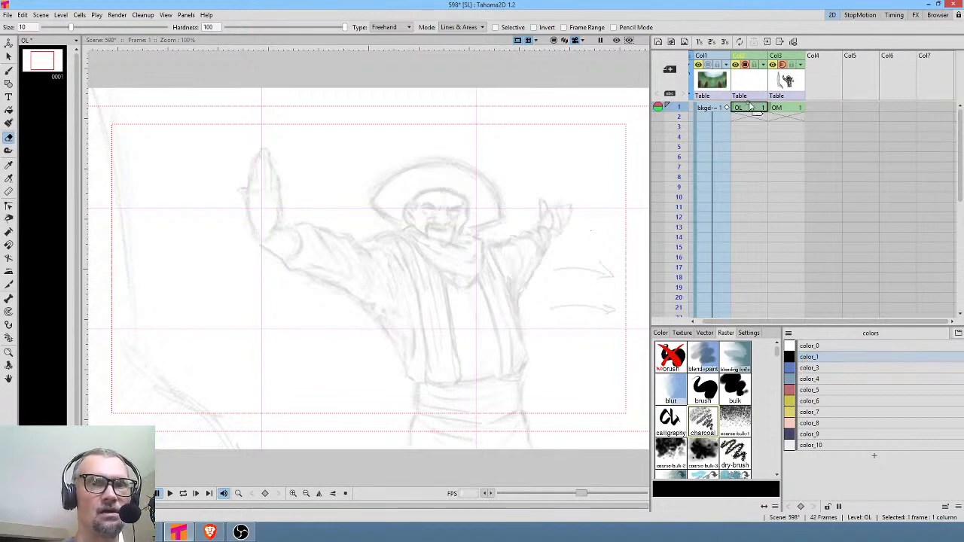
# Step: Ink the outline of the neck scarf with its hanging end and the lower edges of the hat brim using the Brush
pyautogui.press('b')
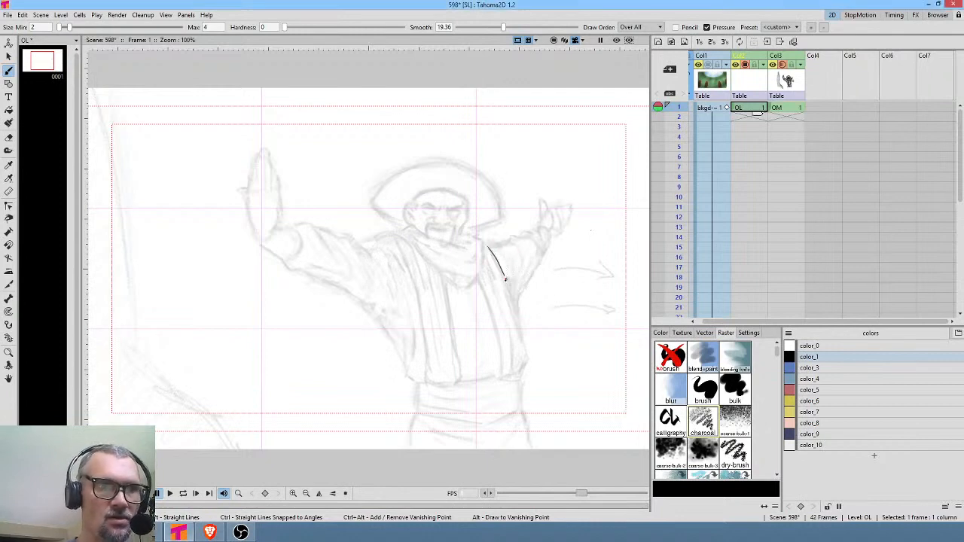
pyautogui.moveTo(505, 279); pyautogui.dragTo(515, 311)
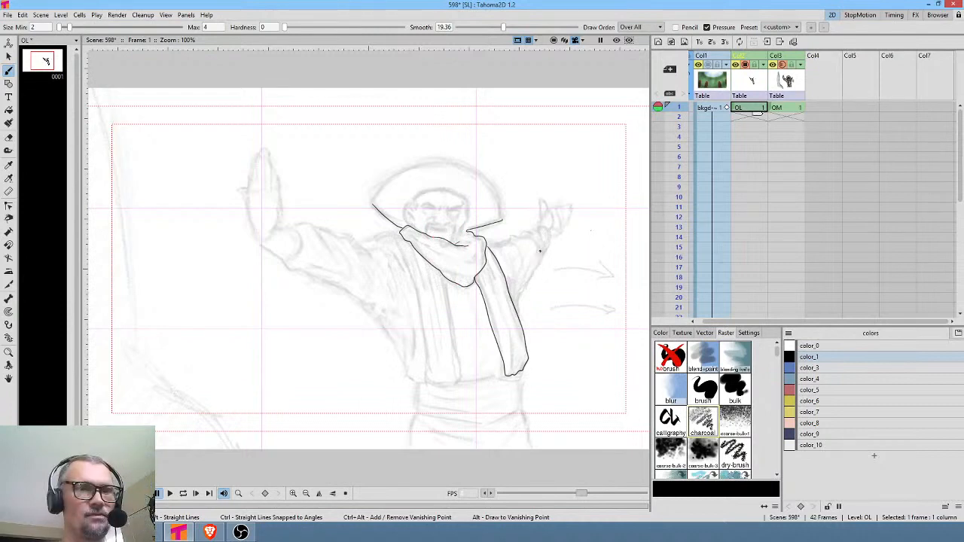
pyautogui.moveTo(519, 240)
pyautogui.mouseDown()
pyautogui.moveTo(501, 219)
pyautogui.moveTo(520, 249)
pyautogui.mouseUp()
# Step: Ink two curved fold lines inside the scarf below the chin
pyautogui.scroll(7, 437, 253)
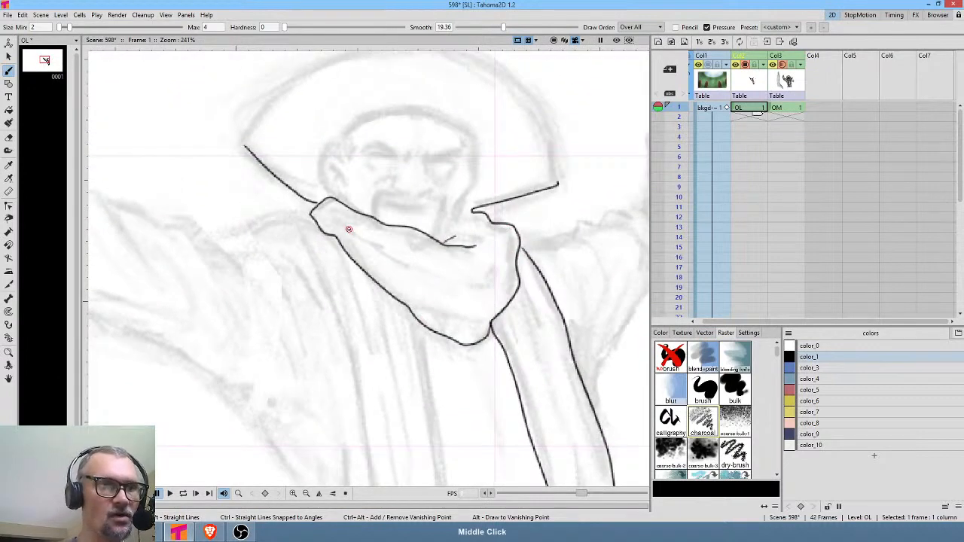
pyautogui.moveTo(349, 230)
pyautogui.mouseDown()
pyautogui.moveTo(443, 281)
pyautogui.moveTo(501, 278)
pyautogui.mouseUp()
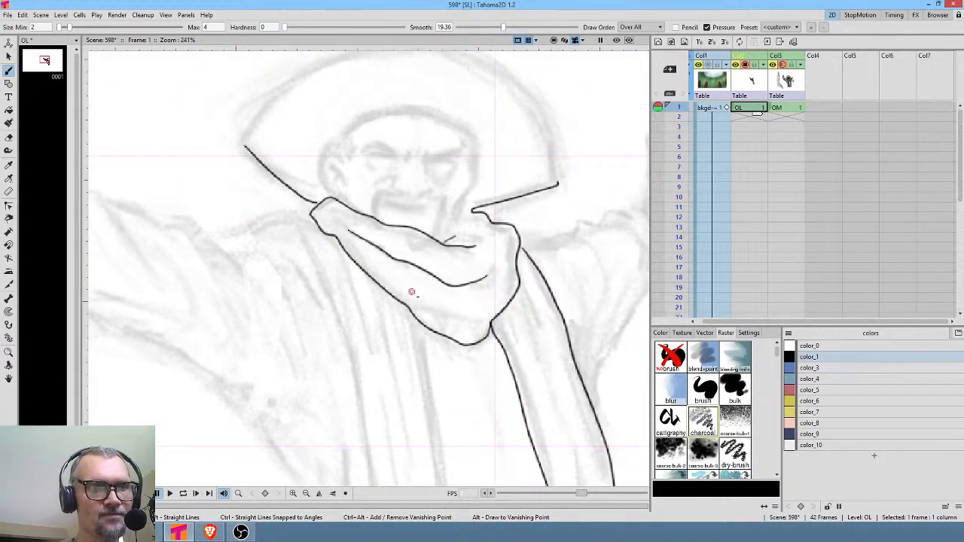
pyautogui.moveTo(411, 291); pyautogui.dragTo(446, 306)
# Step: Ink the face's outer cheek and jaw contour, the nose with its frown lines, and two thick angry eyebrows
pyautogui.moveTo(536, 326); pyautogui.dragTo(526, 320)
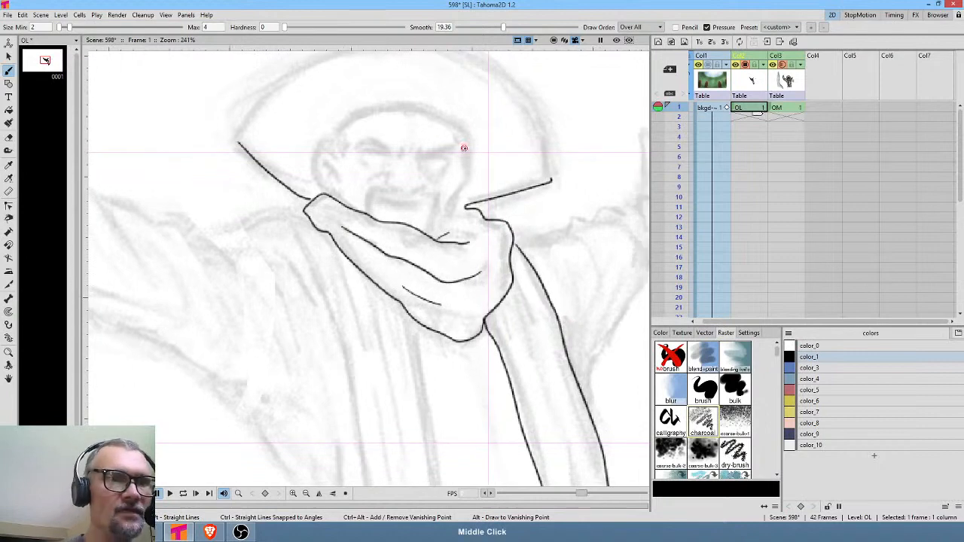
pyautogui.moveTo(465, 136)
pyautogui.mouseDown()
pyautogui.moveTo(467, 175)
pyautogui.moveTo(441, 233)
pyautogui.mouseUp()
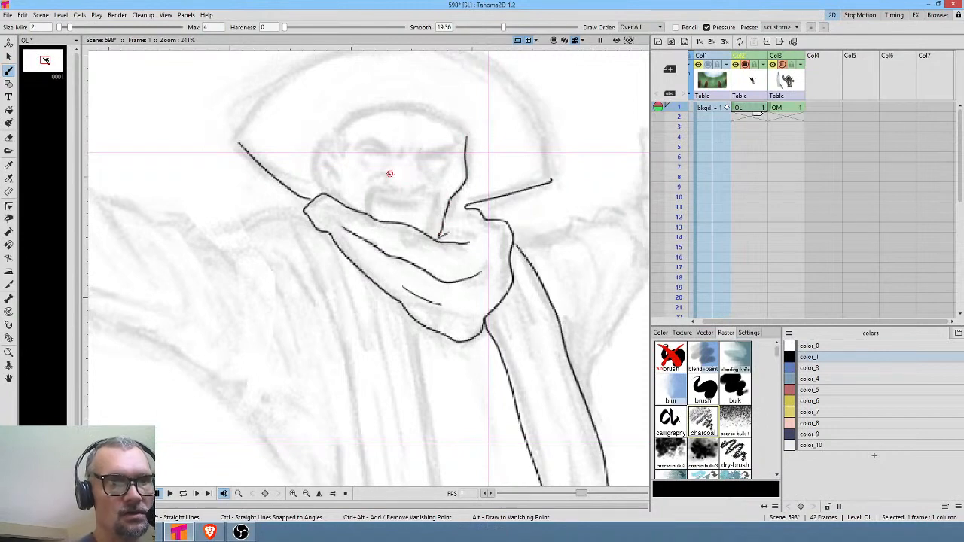
pyautogui.moveTo(391, 173)
pyautogui.mouseDown()
pyautogui.moveTo(370, 181)
pyautogui.moveTo(421, 186)
pyautogui.mouseUp()
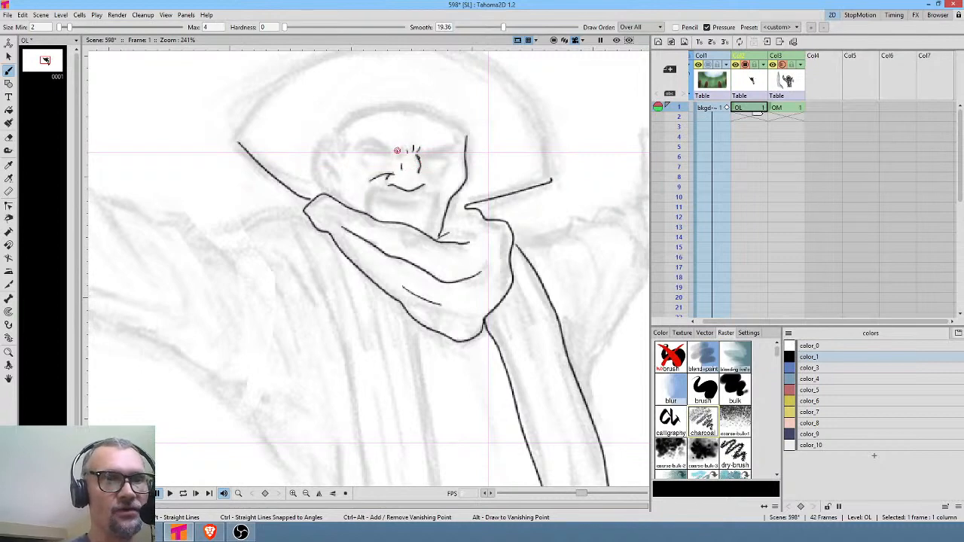
pyautogui.moveTo(361, 140)
pyautogui.mouseDown()
pyautogui.moveTo(394, 153)
pyautogui.moveTo(449, 148)
pyautogui.mouseUp()
pyautogui.moveTo(378, 145)
pyautogui.mouseDown()
pyautogui.moveTo(363, 143)
pyautogui.moveTo(381, 139)
pyautogui.mouseUp()
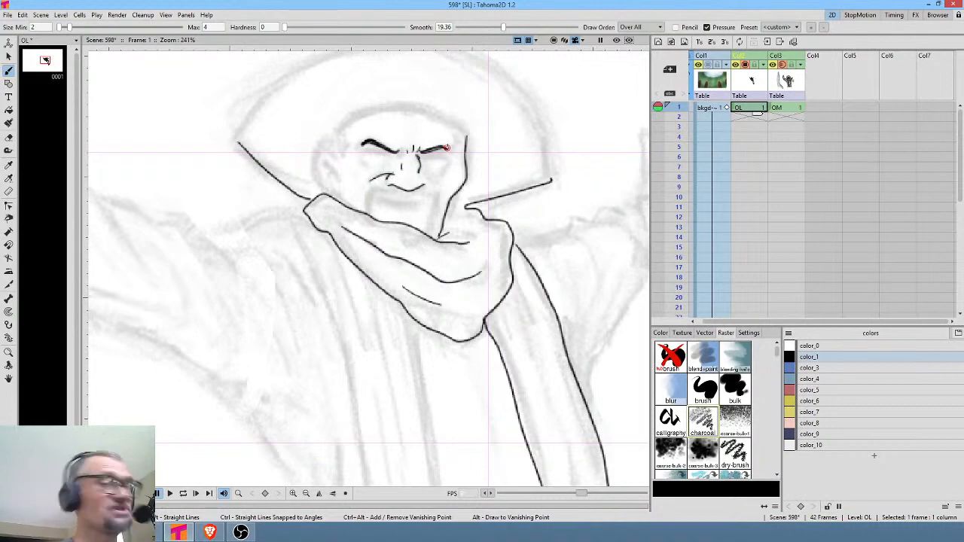
# Step: Ink the narrowed eyes with their lower-lid lines and thicken the creases running down beside the nose
pyautogui.scroll(3, 442, 185)
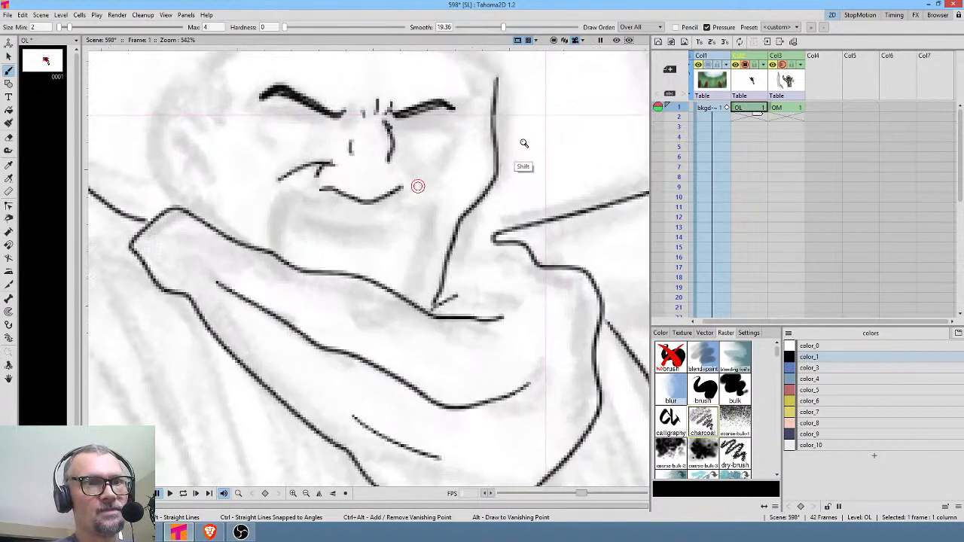
pyautogui.moveTo(413, 108)
pyautogui.mouseDown()
pyautogui.moveTo(400, 123)
pyautogui.moveTo(417, 123)
pyautogui.moveTo(392, 118)
pyautogui.moveTo(443, 121)
pyautogui.moveTo(393, 120)
pyautogui.mouseUp()
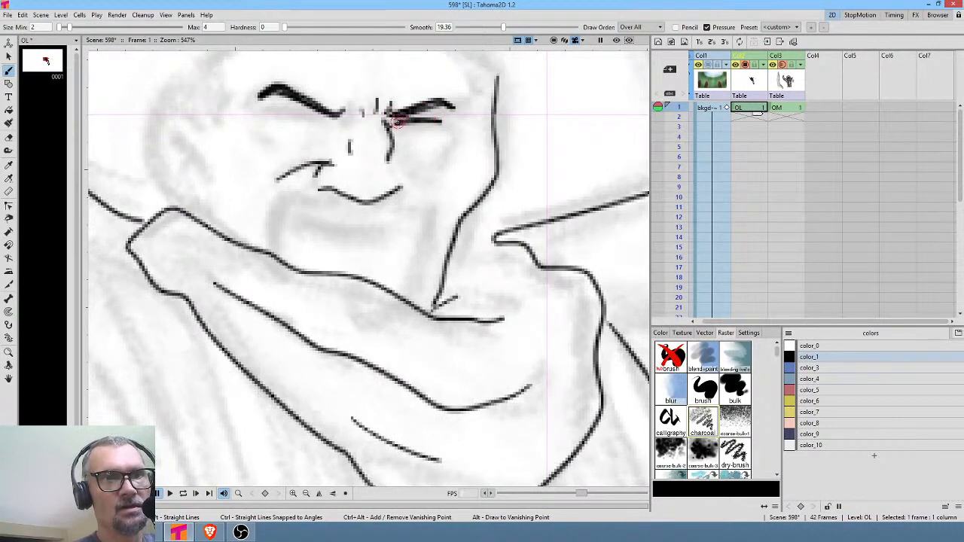
pyautogui.moveTo(278, 111)
pyautogui.mouseDown()
pyautogui.moveTo(329, 119)
pyautogui.moveTo(311, 113)
pyautogui.moveTo(298, 136)
pyautogui.mouseUp()
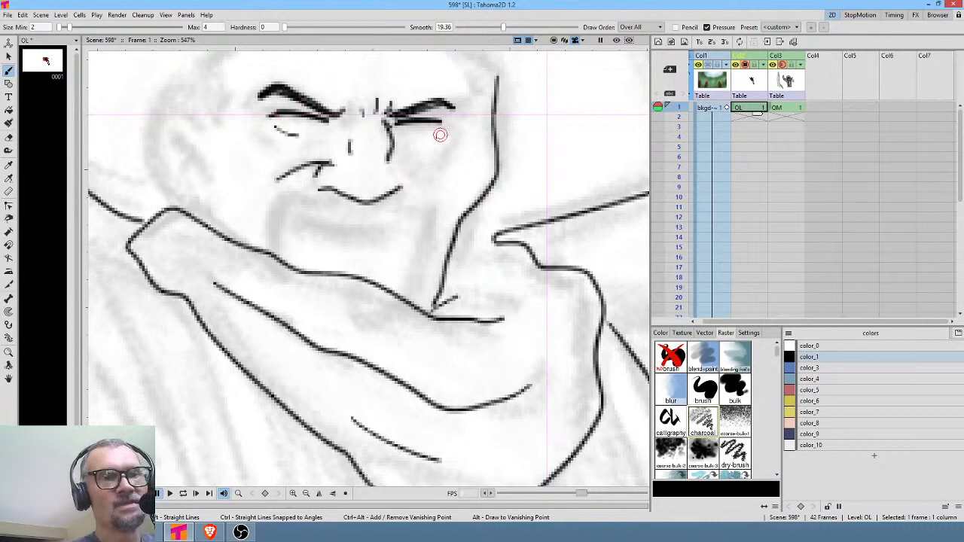
pyautogui.moveTo(394, 136); pyautogui.dragTo(415, 141)
pyautogui.moveTo(268, 115); pyautogui.dragTo(275, 106)
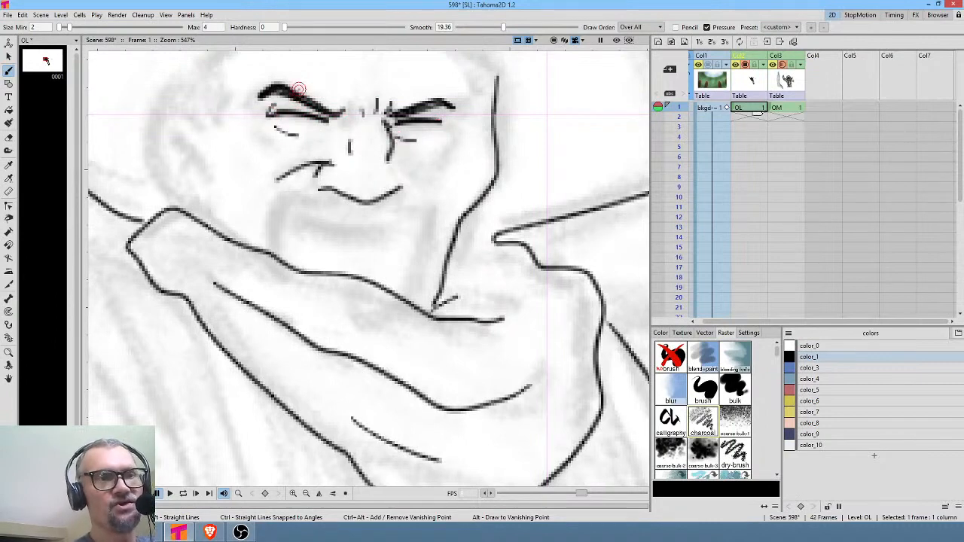
pyautogui.moveTo(440, 119); pyautogui.dragTo(432, 113)
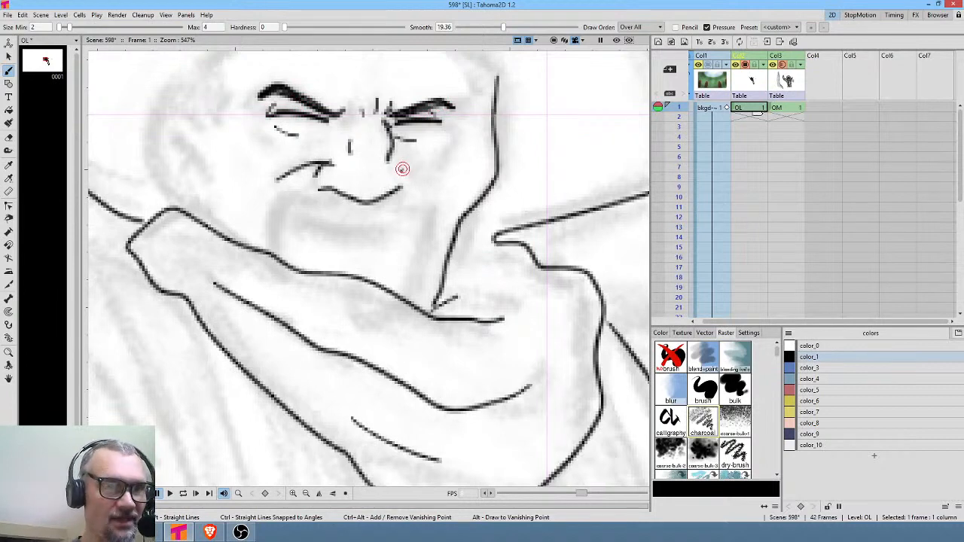
pyautogui.moveTo(418, 189)
pyautogui.mouseDown()
pyautogui.moveTo(413, 173)
pyautogui.moveTo(419, 204)
pyautogui.moveTo(418, 194)
pyautogui.mouseUp()
pyautogui.moveTo(274, 188); pyautogui.dragTo(332, 159)
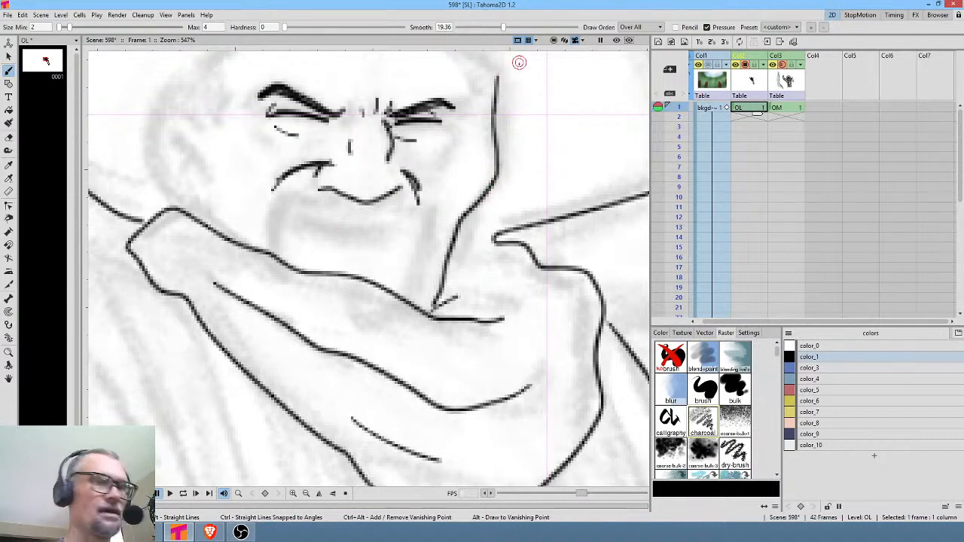
# Step: Select the inked cheek and jaw contour with a freehand selection and shift it slightly inward toward the face
pyautogui.press('s')
pyautogui.moveTo(512, 73)
pyautogui.mouseDown()
pyautogui.moveTo(467, 155)
pyautogui.moveTo(423, 286)
pyautogui.moveTo(452, 295)
pyautogui.moveTo(496, 209)
pyautogui.moveTo(521, 77)
pyautogui.moveTo(513, 70)
pyautogui.mouseUp()
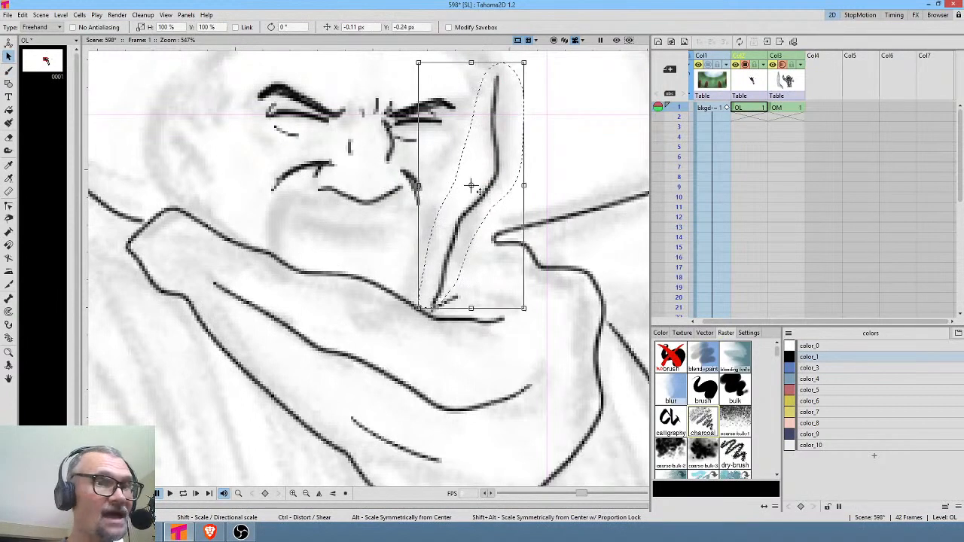
pyautogui.moveTo(478, 187); pyautogui.dragTo(469, 195)
pyautogui.middleClick(540, 208)
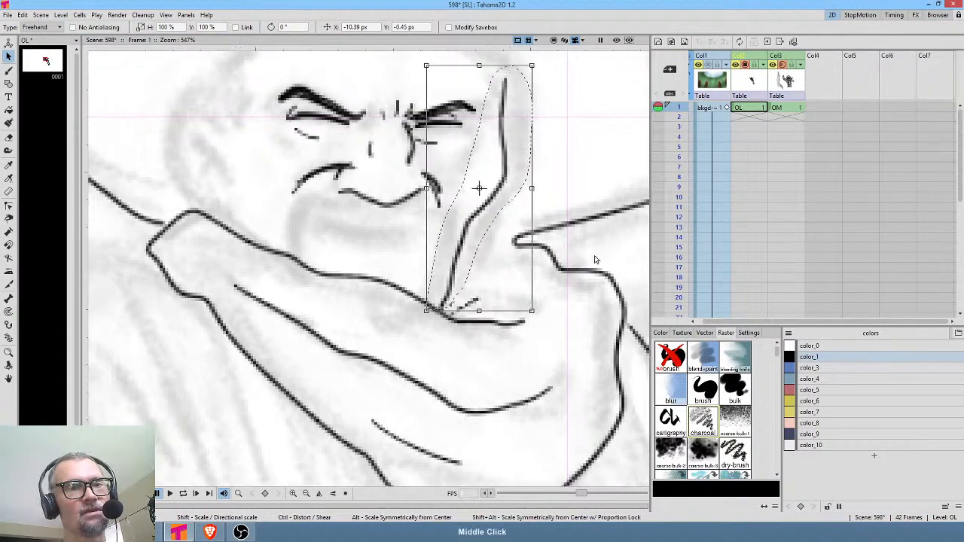
# Step: Ink the cheek creases, the small wrinkles at the outer eye corners and the short wrinkle lines across the forehead
pyautogui.press('b')
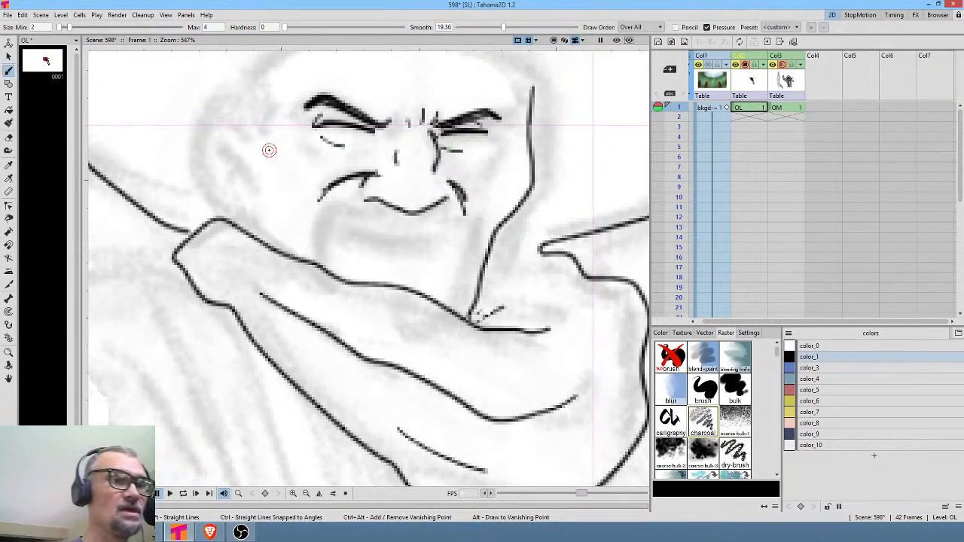
pyautogui.moveTo(268, 156); pyautogui.dragTo(291, 226)
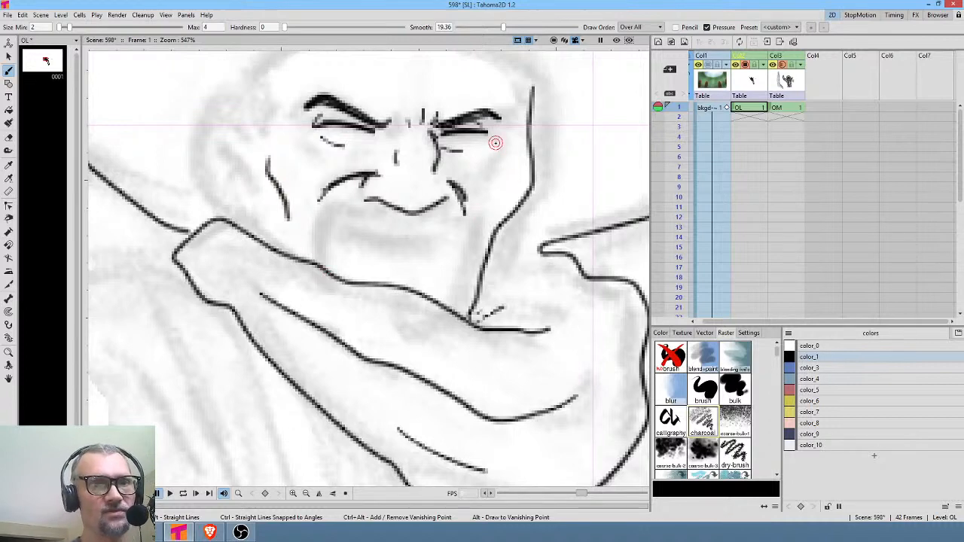
pyautogui.moveTo(494, 143); pyautogui.dragTo(478, 173)
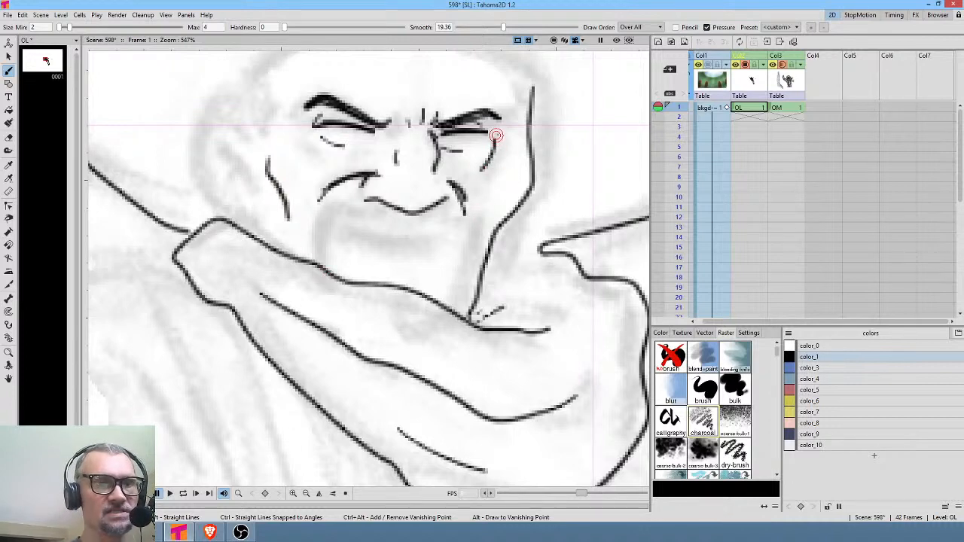
pyautogui.moveTo(497, 130); pyautogui.dragTo(510, 125)
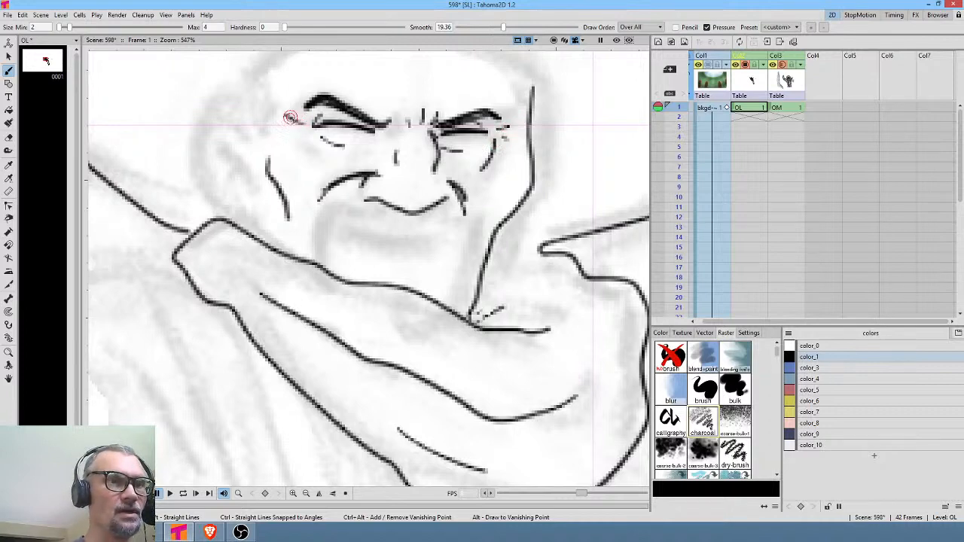
pyautogui.moveTo(435, 134)
pyautogui.mouseDown()
pyautogui.moveTo(449, 185)
pyautogui.moveTo(464, 191)
pyautogui.mouseUp()
pyautogui.moveTo(390, 118); pyautogui.dragTo(420, 123)
pyautogui.moveTo(333, 129)
pyautogui.mouseDown()
pyautogui.moveTo(373, 117)
pyautogui.moveTo(424, 138)
pyautogui.moveTo(463, 140)
pyautogui.mouseUp()
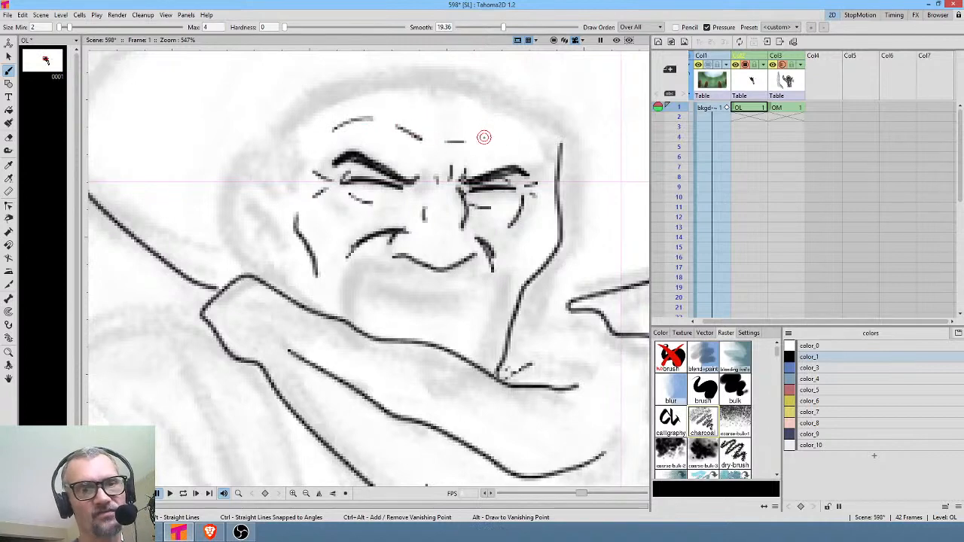
pyautogui.click(480, 140)
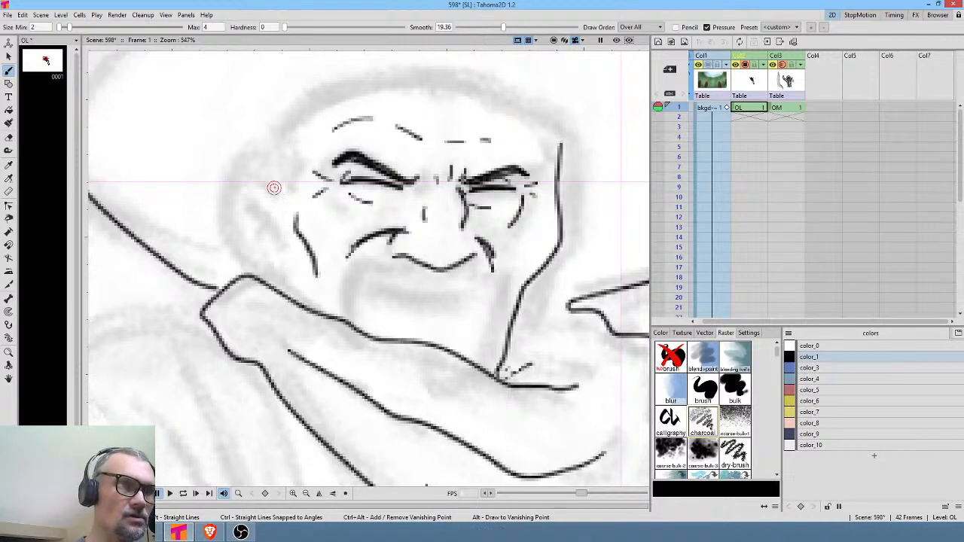
# Step: Ink the ear's outline and inner folds, plus a short jaw mark at the scarf's edge
pyautogui.moveTo(275, 186)
pyautogui.mouseDown()
pyautogui.moveTo(244, 172)
pyautogui.moveTo(226, 203)
pyautogui.moveTo(247, 272)
pyautogui.mouseUp()
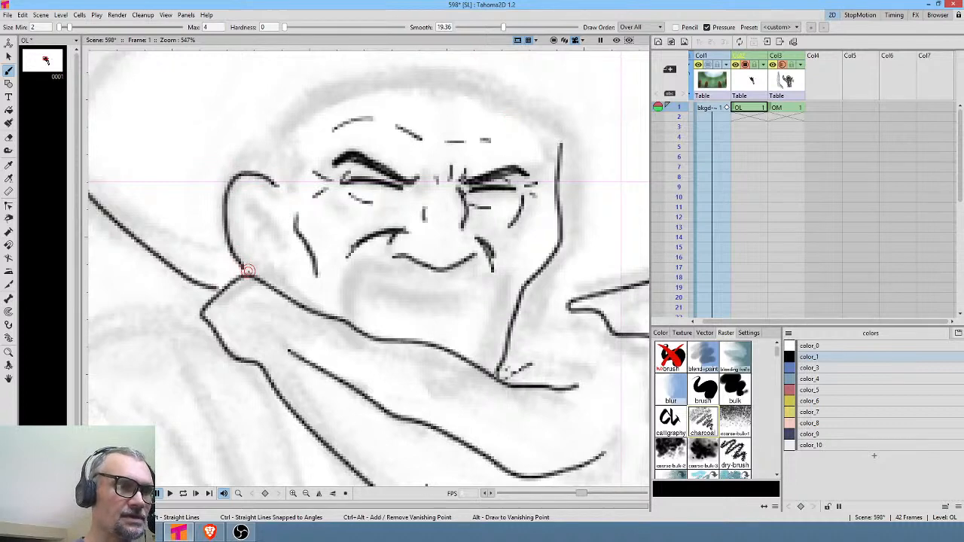
pyautogui.moveTo(243, 198)
pyautogui.mouseDown()
pyautogui.moveTo(268, 220)
pyautogui.moveTo(271, 259)
pyautogui.moveTo(269, 245)
pyautogui.mouseUp()
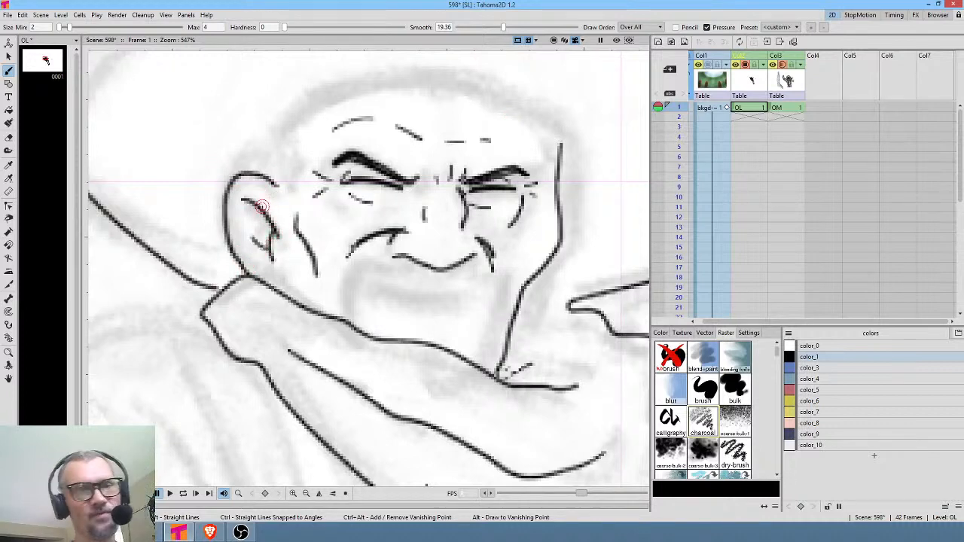
pyautogui.moveTo(282, 293); pyautogui.dragTo(292, 282)
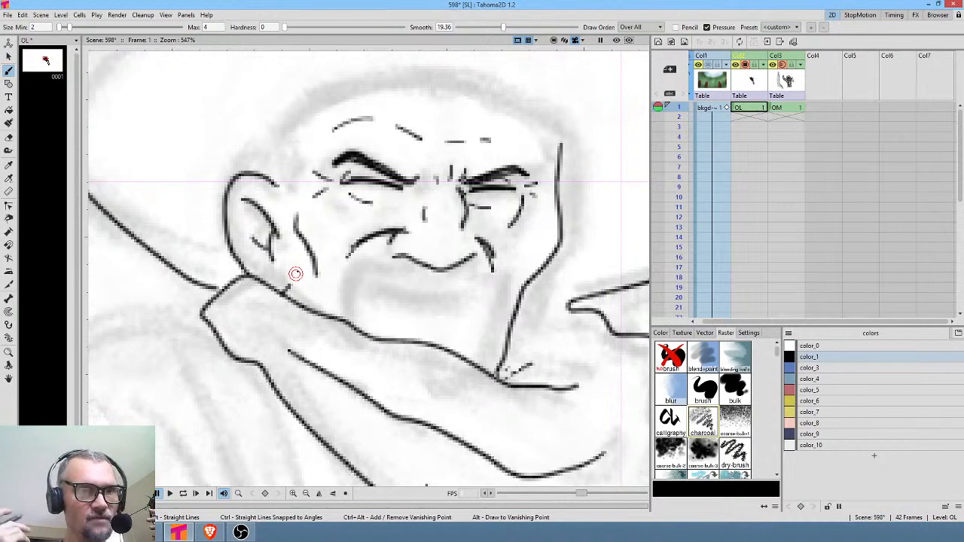
# Step: Ink the top contour of the head from the ear to the cheek line and add the hairline above the ear
pyautogui.moveTo(307, 188); pyautogui.dragTo(294, 245)
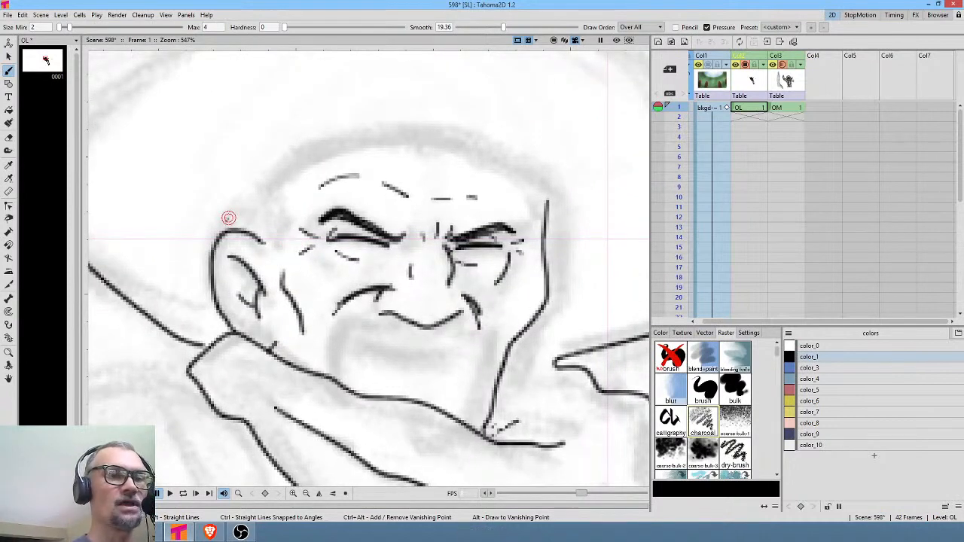
pyautogui.moveTo(228, 218)
pyautogui.mouseDown()
pyautogui.moveTo(302, 164)
pyautogui.moveTo(393, 145)
pyautogui.moveTo(459, 150)
pyautogui.moveTo(548, 202)
pyautogui.mouseUp()
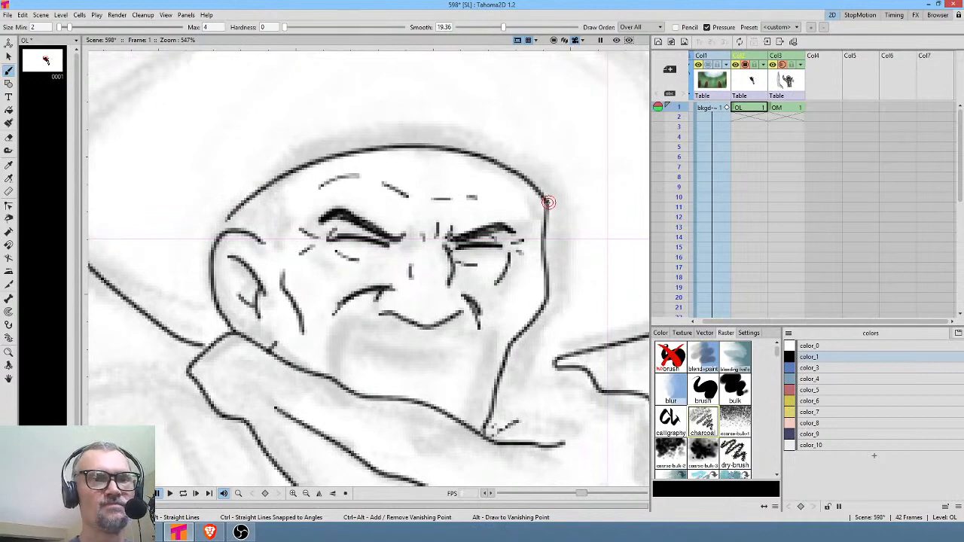
pyautogui.moveTo(283, 176)
pyautogui.mouseDown()
pyautogui.moveTo(283, 227)
pyautogui.moveTo(260, 246)
pyautogui.mouseUp()
pyautogui.moveTo(233, 216); pyautogui.dragTo(215, 239)
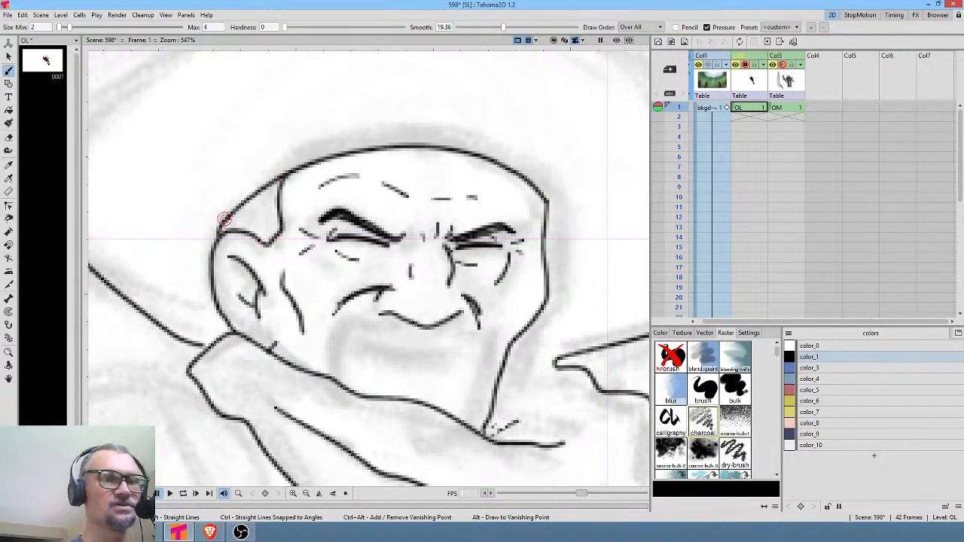
# Step: Ink a thick drooping moustache below the nose, with both ends running down to the scarf
pyautogui.middleClick(519, 274)
pyautogui.moveTo(400, 327)
pyautogui.mouseDown()
pyautogui.moveTo(328, 312)
pyautogui.moveTo(318, 367)
pyautogui.mouseUp()
pyautogui.moveTo(321, 316)
pyautogui.mouseDown()
pyautogui.moveTo(406, 329)
pyautogui.moveTo(331, 315)
pyautogui.mouseUp()
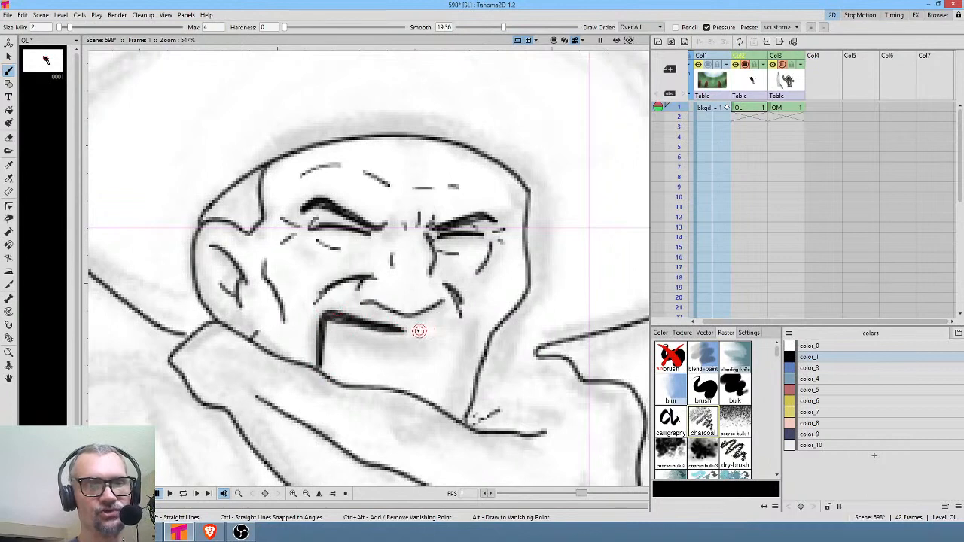
pyautogui.moveTo(413, 331)
pyautogui.mouseDown()
pyautogui.moveTo(459, 324)
pyautogui.moveTo(451, 327)
pyautogui.moveTo(468, 333)
pyautogui.moveTo(456, 327)
pyautogui.moveTo(462, 369)
pyautogui.mouseUp()
pyautogui.moveTo(466, 328); pyautogui.dragTo(457, 407)
pyautogui.moveTo(466, 344); pyautogui.dragTo(457, 411)
pyautogui.moveTo(463, 373); pyautogui.dragTo(456, 418)
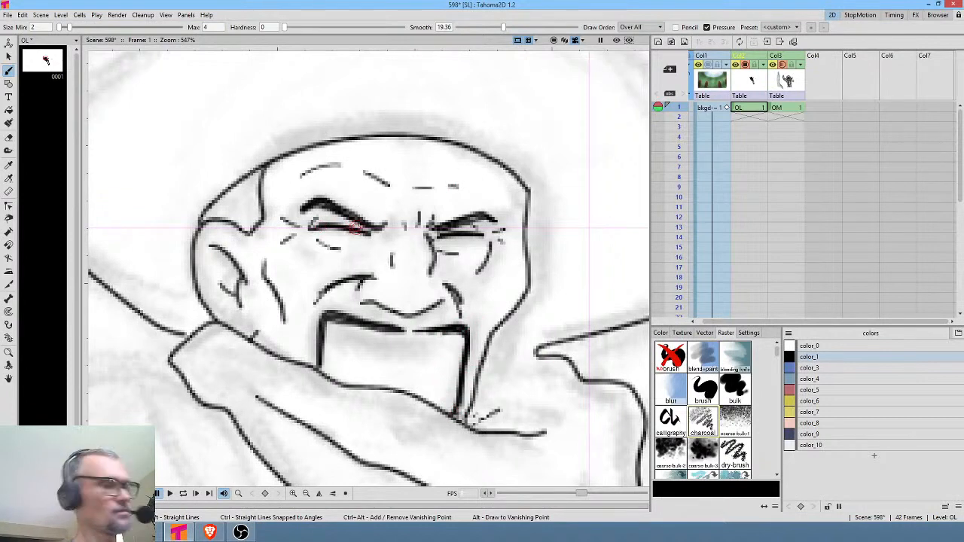
# Step: Ink the upper arc of the hat brim, join it to the lower edges at both tips and clean up the overshoot
pyautogui.hotkey('alt', '0')
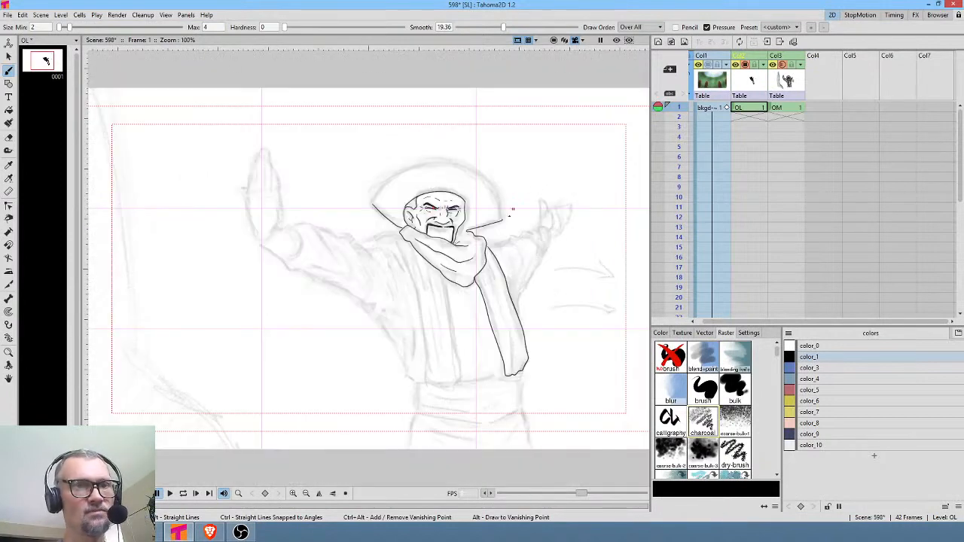
pyautogui.scroll(6, 511, 213)
pyautogui.middleClick(400, 324)
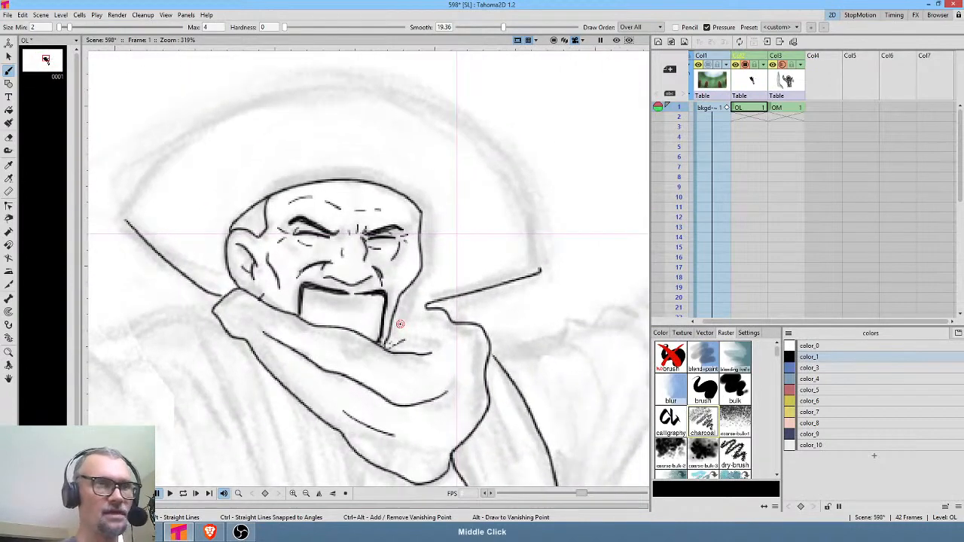
pyautogui.moveTo(125, 205)
pyautogui.mouseDown()
pyautogui.moveTo(196, 140)
pyautogui.moveTo(255, 114)
pyautogui.moveTo(368, 98)
pyautogui.moveTo(429, 111)
pyautogui.moveTo(497, 155)
pyautogui.moveTo(543, 251)
pyautogui.mouseUp()
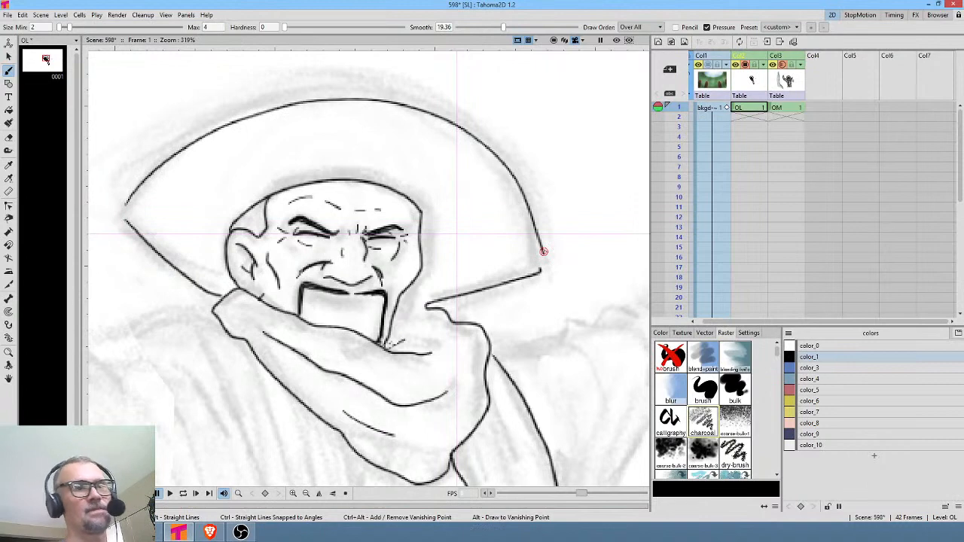
pyautogui.moveTo(125, 203); pyautogui.dragTo(126, 219)
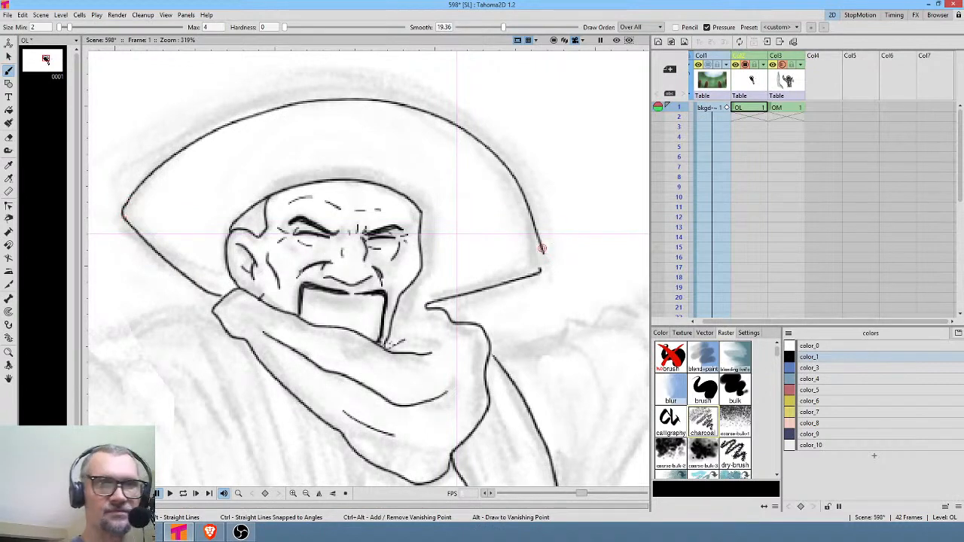
pyautogui.press('a')
pyautogui.moveTo(536, 235)
pyautogui.mouseDown()
pyautogui.moveTo(560, 263)
pyautogui.moveTo(536, 228)
pyautogui.moveTo(537, 275)
pyautogui.mouseUp()
pyautogui.press('b')
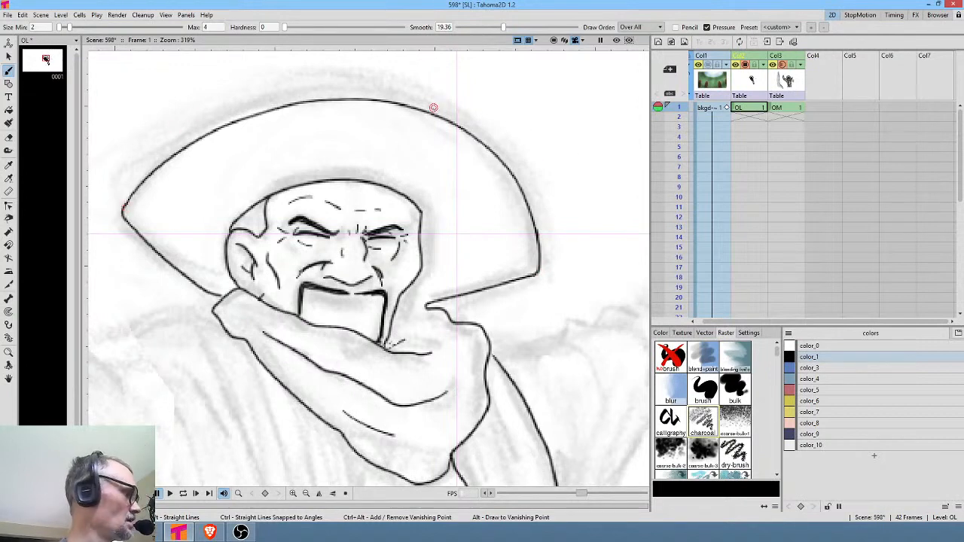
# Step: Duplicate the hat brim's upper arc slightly outside the original, widen it and join it to both brim tips to form the brim's edge
pyautogui.press('s')
pyautogui.moveTo(361, 75)
pyautogui.mouseDown()
pyautogui.moveTo(146, 131)
pyautogui.moveTo(112, 204)
pyautogui.moveTo(186, 181)
pyautogui.moveTo(415, 144)
pyautogui.moveTo(507, 233)
pyautogui.moveTo(575, 241)
pyautogui.moveTo(407, 76)
pyautogui.moveTo(362, 75)
pyautogui.mouseUp()
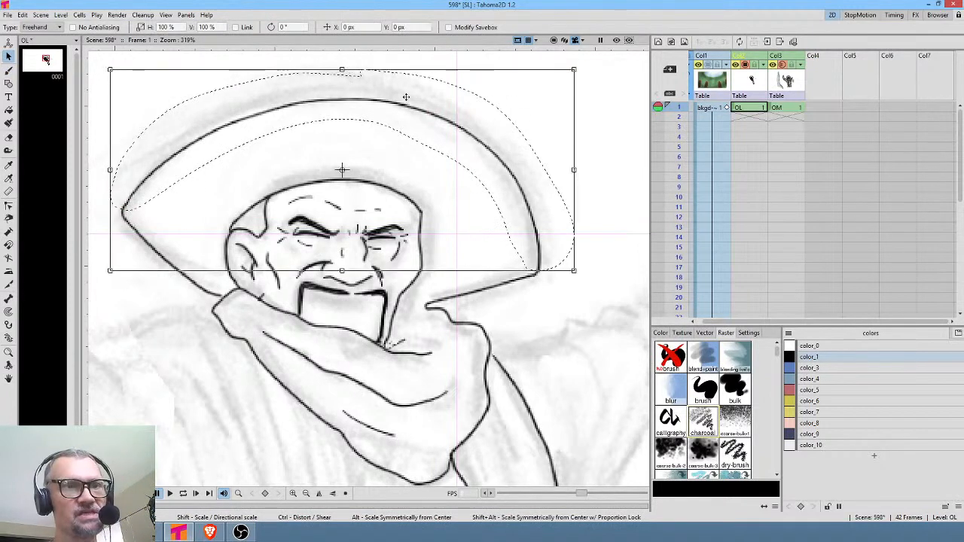
pyautogui.moveTo(426, 106)
pyautogui.mouseDown()
pyautogui.moveTo(434, 79)
pyautogui.moveTo(415, 95)
pyautogui.mouseUp()
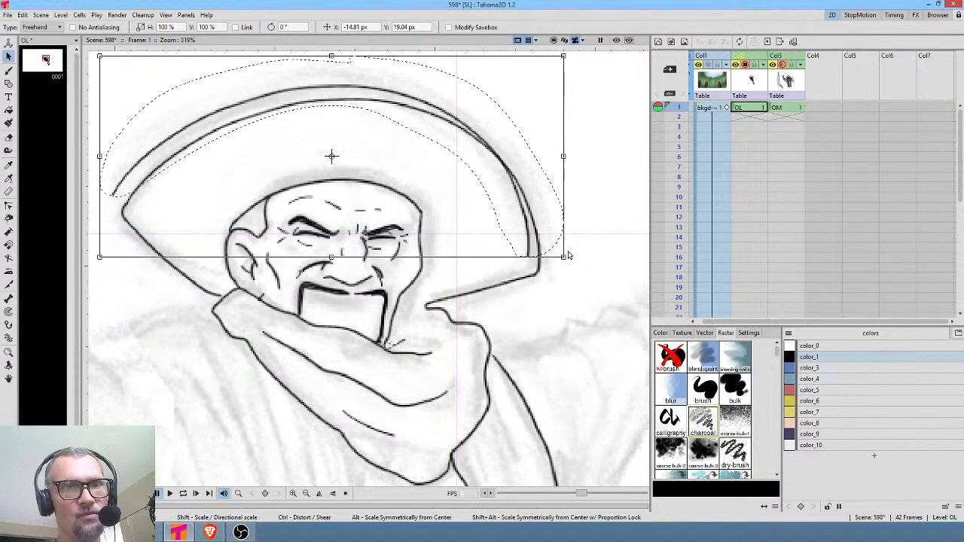
pyautogui.moveTo(564, 260)
pyautogui.mouseDown()
pyautogui.moveTo(613, 245)
pyautogui.moveTo(592, 240)
pyautogui.moveTo(552, 254)
pyautogui.mouseUp()
pyautogui.press('b')
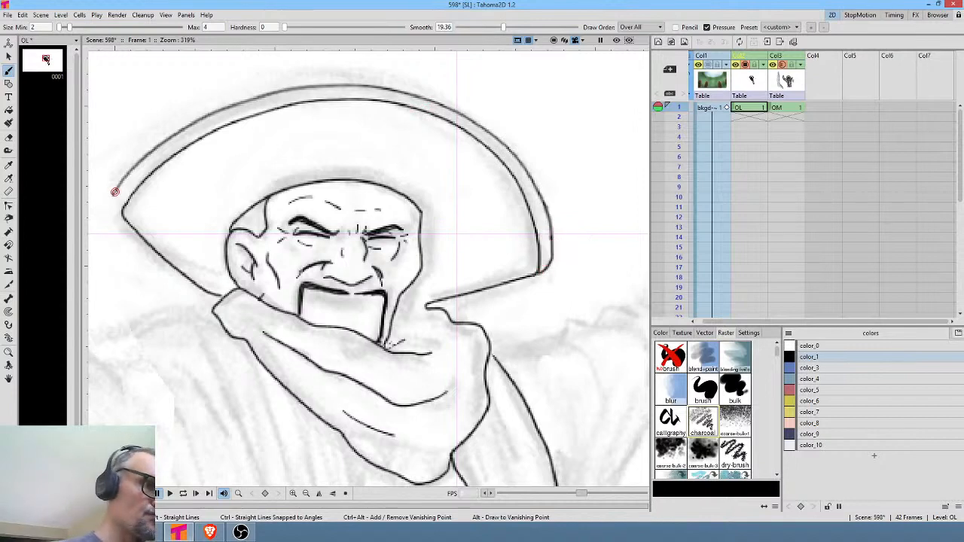
pyautogui.moveTo(113, 206); pyautogui.dragTo(128, 208)
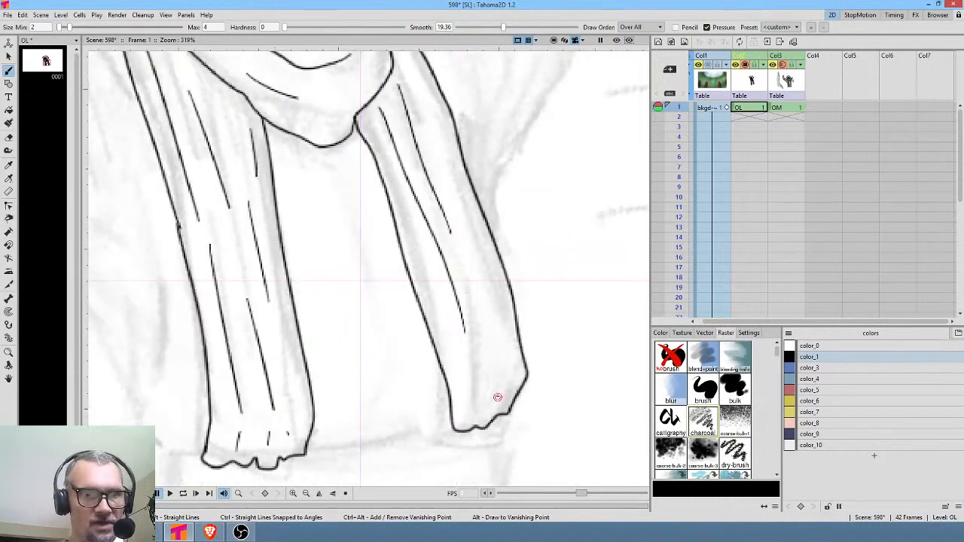
# Step: Add two folds near the end of the right scarf tail and ink the shirt's hem, creases and front seam between the tails
pyautogui.moveTo(474, 372); pyautogui.dragTo(475, 408)
pyautogui.moveTo(501, 324); pyautogui.dragTo(499, 390)
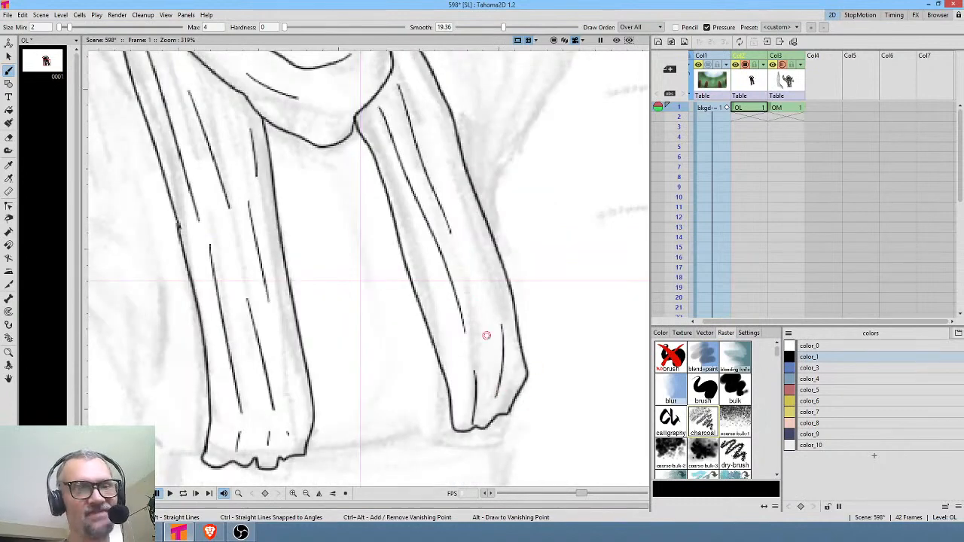
pyautogui.moveTo(487, 335); pyautogui.dragTo(522, 270)
pyautogui.moveTo(357, 393); pyautogui.dragTo(500, 370)
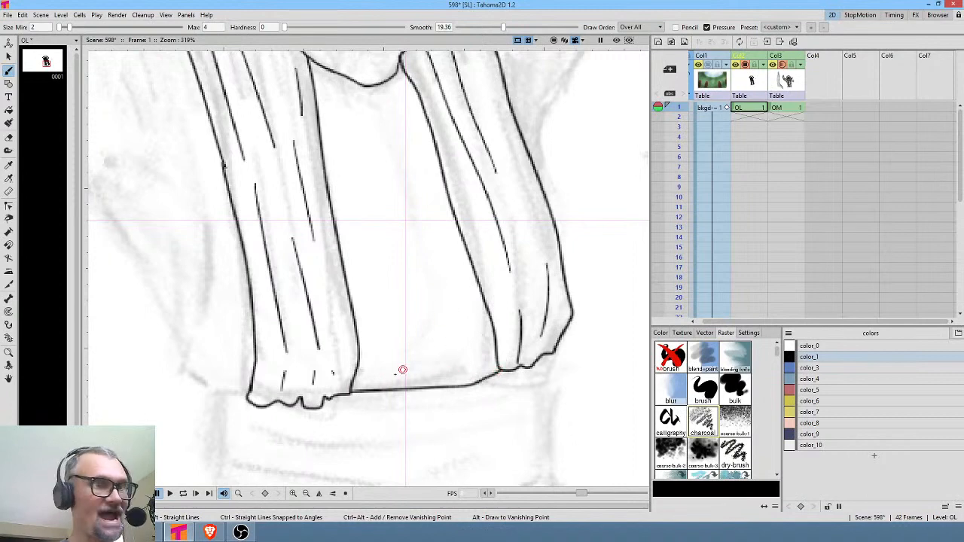
pyautogui.moveTo(386, 380); pyautogui.dragTo(457, 336)
pyautogui.moveTo(435, 369); pyautogui.dragTo(462, 363)
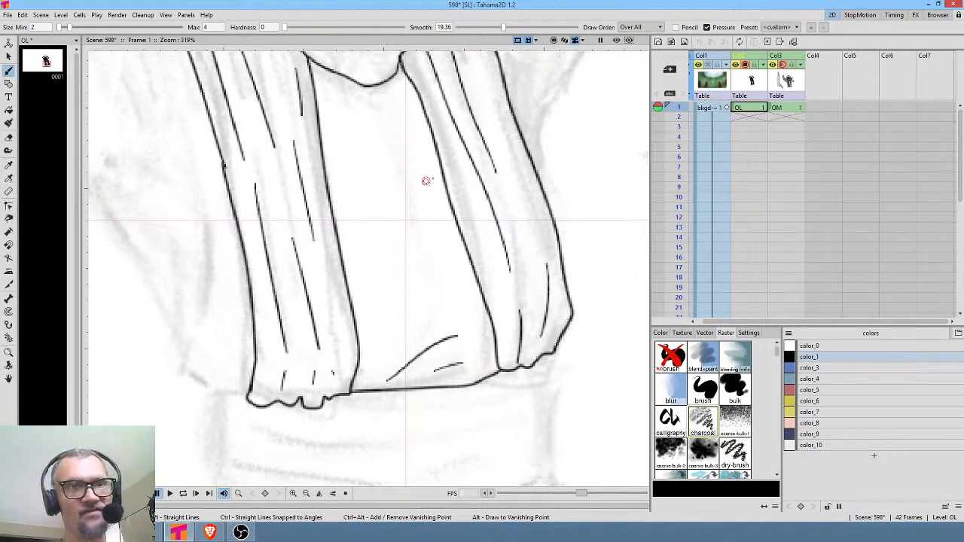
pyautogui.moveTo(426, 180)
pyautogui.mouseDown()
pyautogui.moveTo(462, 216)
pyautogui.moveTo(456, 225)
pyautogui.mouseUp()
pyautogui.moveTo(409, 134); pyautogui.dragTo(472, 418)
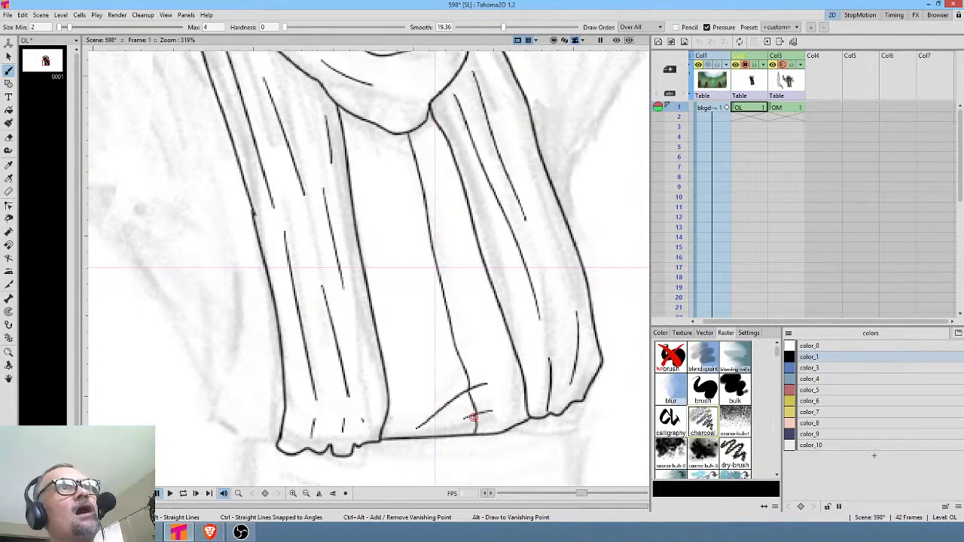
# Step: Ink the left sleeve's wavy upper edge from the scarf outward, the curved cuff opening and the start of its underside
pyautogui.moveTo(395, 211); pyautogui.dragTo(561, 271)
pyautogui.moveTo(455, 181); pyautogui.dragTo(585, 284)
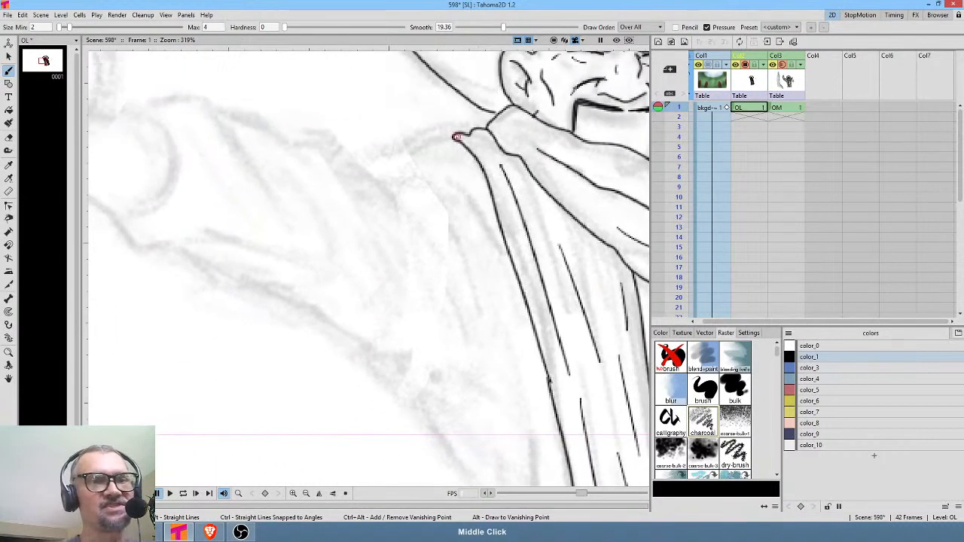
pyautogui.moveTo(454, 137)
pyautogui.mouseDown()
pyautogui.moveTo(359, 155)
pyautogui.moveTo(357, 141)
pyautogui.moveTo(315, 135)
pyautogui.moveTo(302, 144)
pyautogui.moveTo(200, 99)
pyautogui.moveTo(149, 99)
pyautogui.mouseUp()
pyautogui.moveTo(351, 206); pyautogui.dragTo(504, 186)
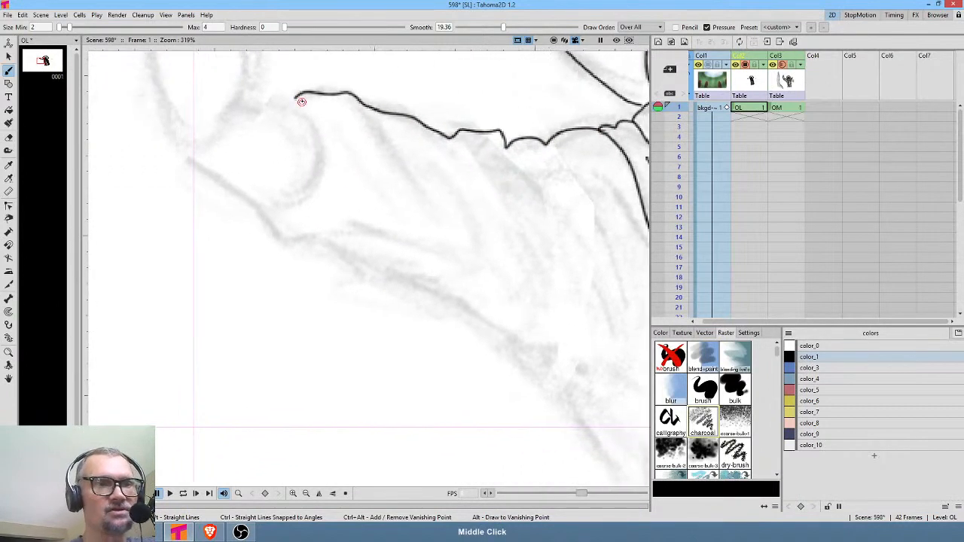
pyautogui.moveTo(295, 99)
pyautogui.mouseDown()
pyautogui.moveTo(321, 155)
pyautogui.moveTo(313, 183)
pyautogui.moveTo(290, 198)
pyautogui.moveTo(260, 197)
pyautogui.moveTo(276, 229)
pyautogui.moveTo(330, 237)
pyautogui.moveTo(375, 268)
pyautogui.moveTo(442, 284)
pyautogui.moveTo(541, 350)
pyautogui.mouseUp()
# Step: Ink three long folds hanging from the left sleeve's upper edge and two short curved folds near the cuff and underside
pyautogui.moveTo(581, 306); pyautogui.dragTo(441, 225)
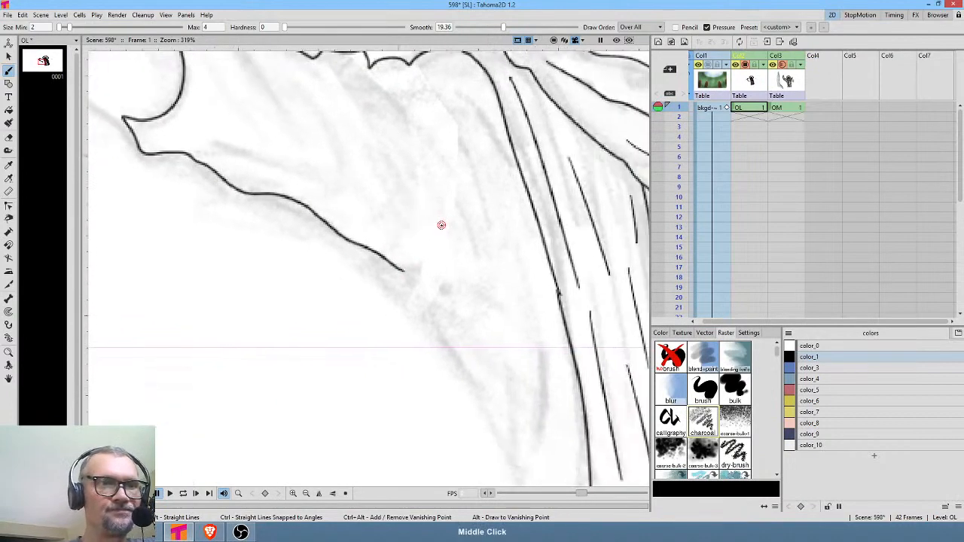
pyautogui.moveTo(453, 166); pyautogui.dragTo(405, 254)
pyautogui.moveTo(387, 121)
pyautogui.mouseDown()
pyautogui.moveTo(438, 210)
pyautogui.moveTo(485, 343)
pyautogui.mouseUp()
pyautogui.moveTo(340, 125); pyautogui.dragTo(409, 254)
pyautogui.moveTo(283, 121); pyautogui.dragTo(341, 204)
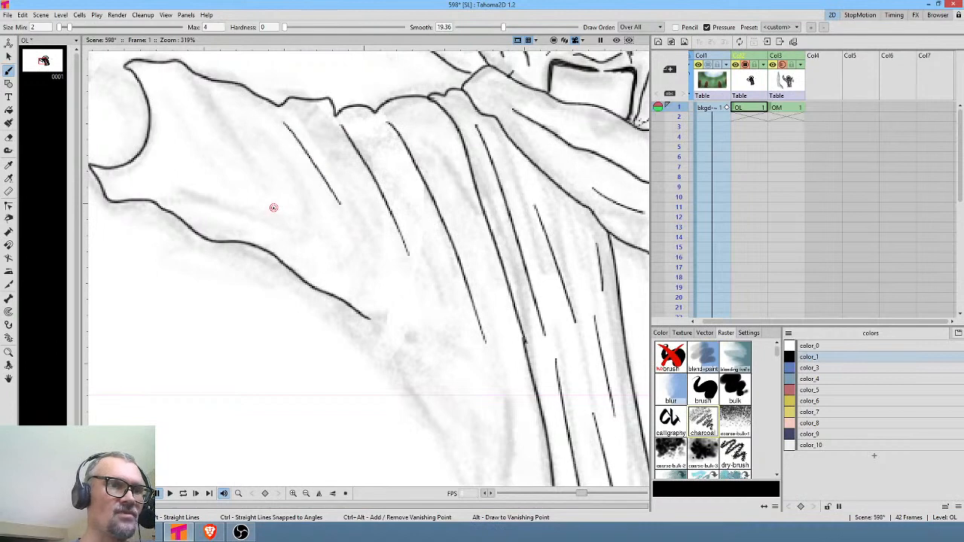
pyautogui.moveTo(177, 187); pyautogui.dragTo(168, 189)
pyautogui.moveTo(225, 171); pyautogui.dragTo(247, 175)
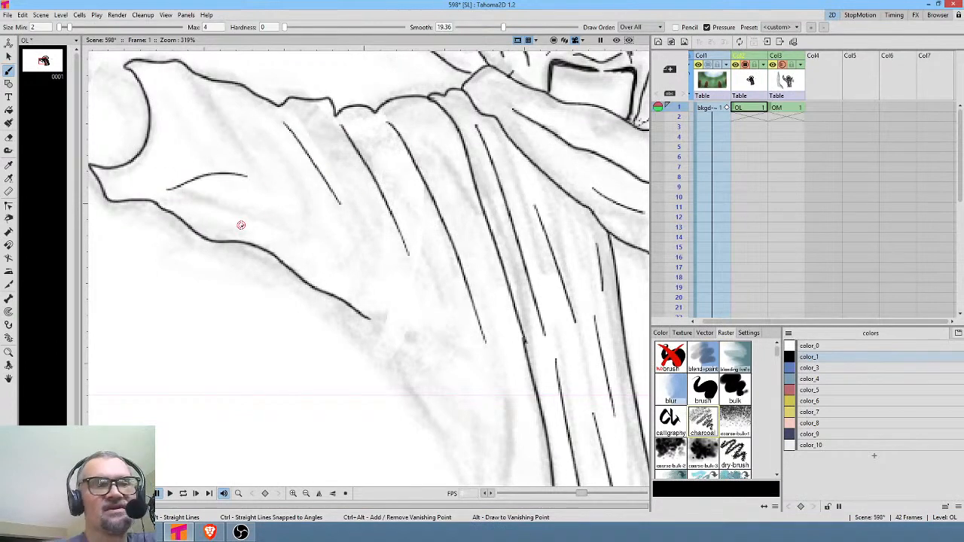
pyautogui.moveTo(240, 227); pyautogui.dragTo(314, 242)
# Step: Continue the left sleeve's underside down to the bottom of the scarf tail and add a fold line along the side of the torso
pyautogui.moveTo(470, 282); pyautogui.dragTo(433, 170)
pyautogui.moveTo(334, 211)
pyautogui.mouseDown()
pyautogui.moveTo(367, 281)
pyautogui.moveTo(422, 332)
pyautogui.moveTo(472, 449)
pyautogui.moveTo(510, 453)
pyautogui.mouseUp()
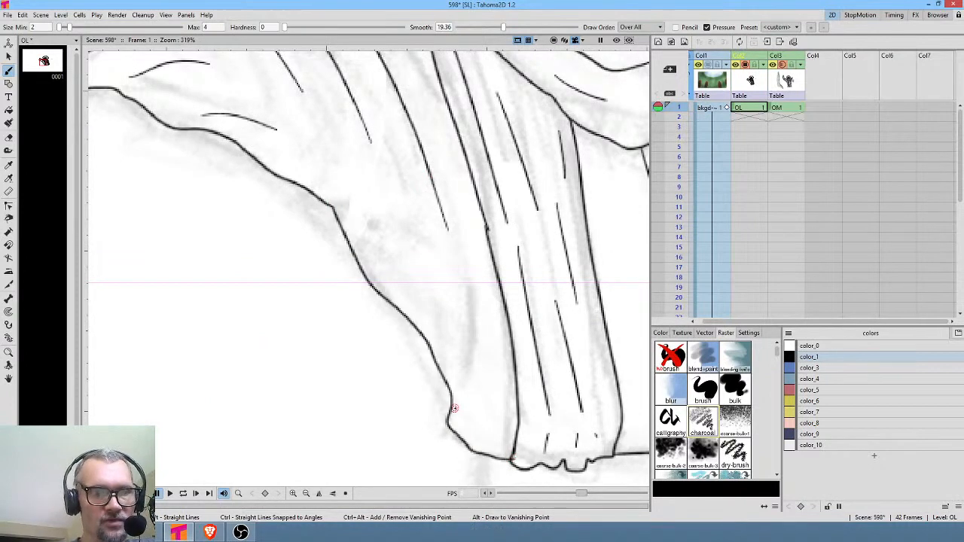
pyautogui.moveTo(454, 407); pyautogui.dragTo(462, 310)
pyautogui.moveTo(487, 246); pyautogui.dragTo(423, 293)
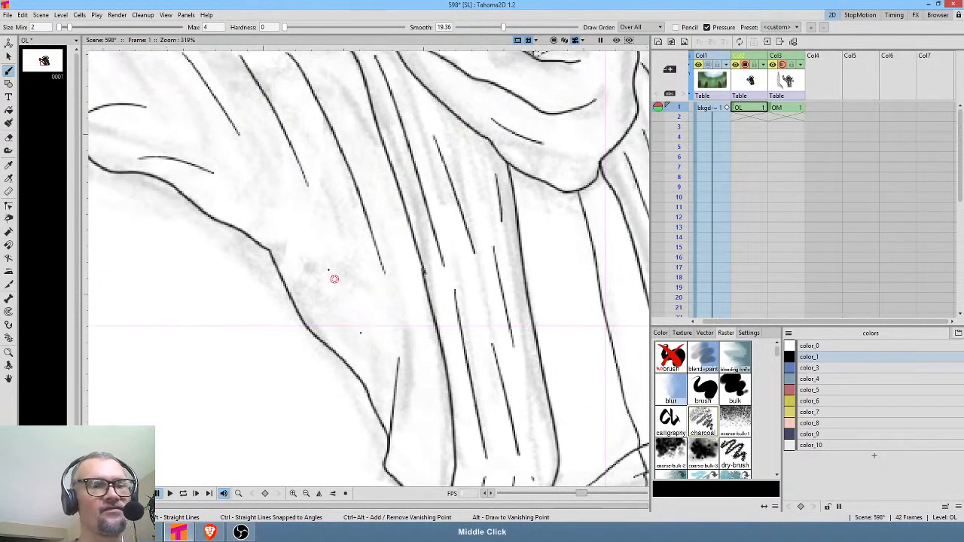
pyautogui.moveTo(334, 279); pyautogui.dragTo(307, 238)
# Step: Ink the right sleeve's outline from the scarf around the cuff and back to the scarf tail, with short folds inside it
pyautogui.moveTo(547, 318)
pyautogui.mouseDown()
pyautogui.moveTo(423, 347)
pyautogui.moveTo(295, 349)
pyautogui.mouseUp()
pyautogui.moveTo(462, 318); pyautogui.dragTo(408, 422)
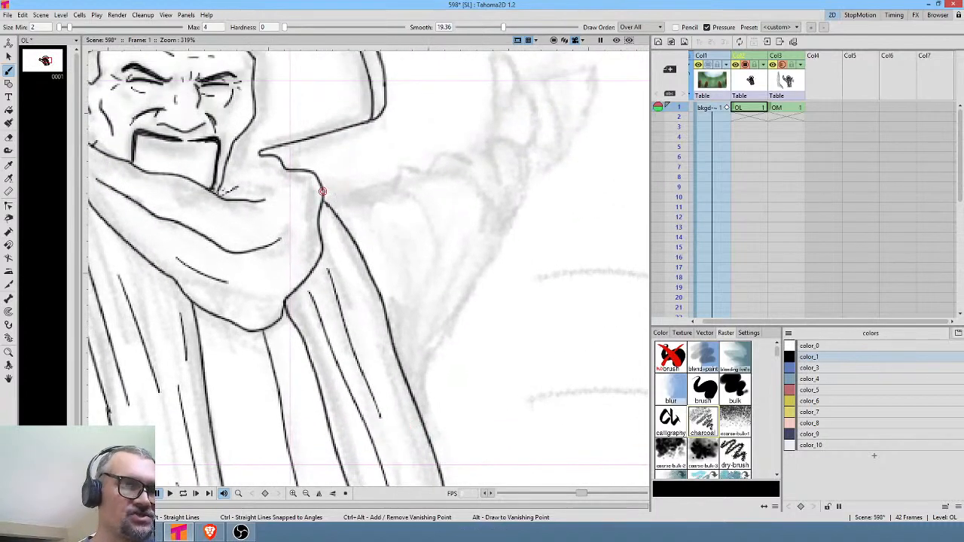
pyautogui.moveTo(322, 191)
pyautogui.mouseDown()
pyautogui.moveTo(367, 202)
pyautogui.moveTo(383, 223)
pyautogui.mouseUp()
pyautogui.moveTo(351, 195)
pyautogui.mouseDown()
pyautogui.moveTo(388, 192)
pyautogui.moveTo(404, 173)
pyautogui.moveTo(426, 179)
pyautogui.moveTo(446, 162)
pyautogui.moveTo(412, 179)
pyautogui.moveTo(458, 159)
pyautogui.moveTo(494, 193)
pyautogui.moveTo(494, 241)
pyautogui.moveTo(413, 408)
pyautogui.mouseUp()
pyautogui.moveTo(414, 268); pyautogui.dragTo(414, 368)
pyautogui.moveTo(429, 323); pyautogui.dragTo(453, 258)
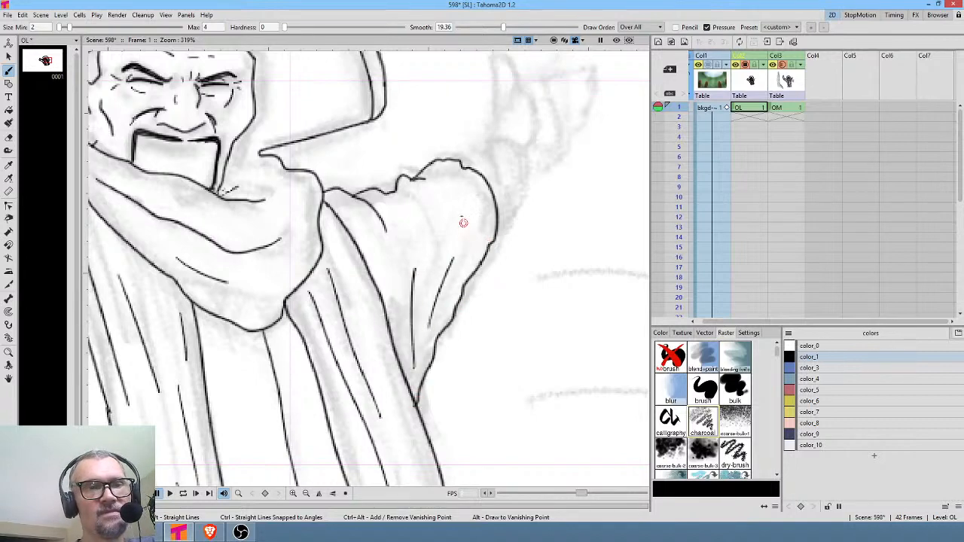
pyautogui.moveTo(441, 182)
pyautogui.mouseDown()
pyautogui.moveTo(469, 206)
pyautogui.moveTo(461, 220)
pyautogui.moveTo(436, 217)
pyautogui.mouseUp()
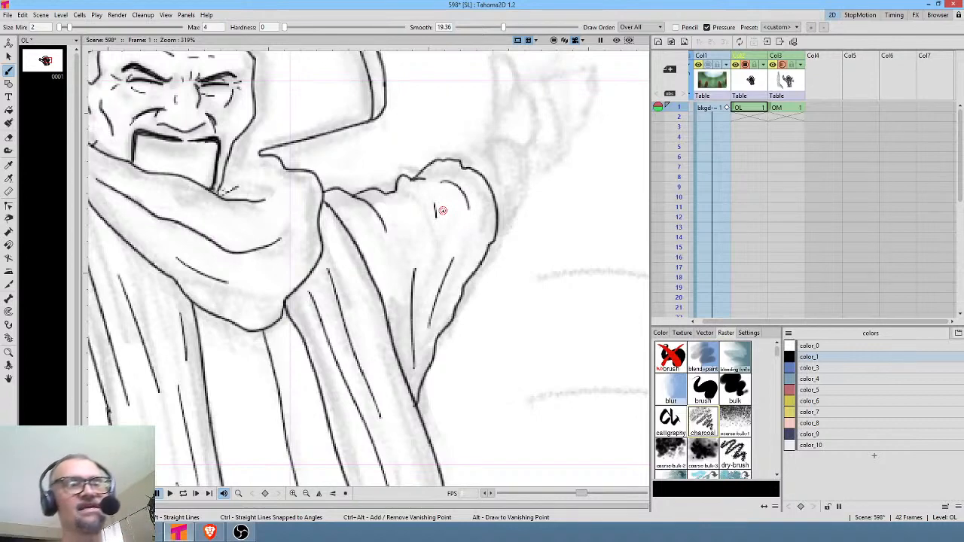
pyautogui.moveTo(389, 208); pyautogui.dragTo(410, 227)
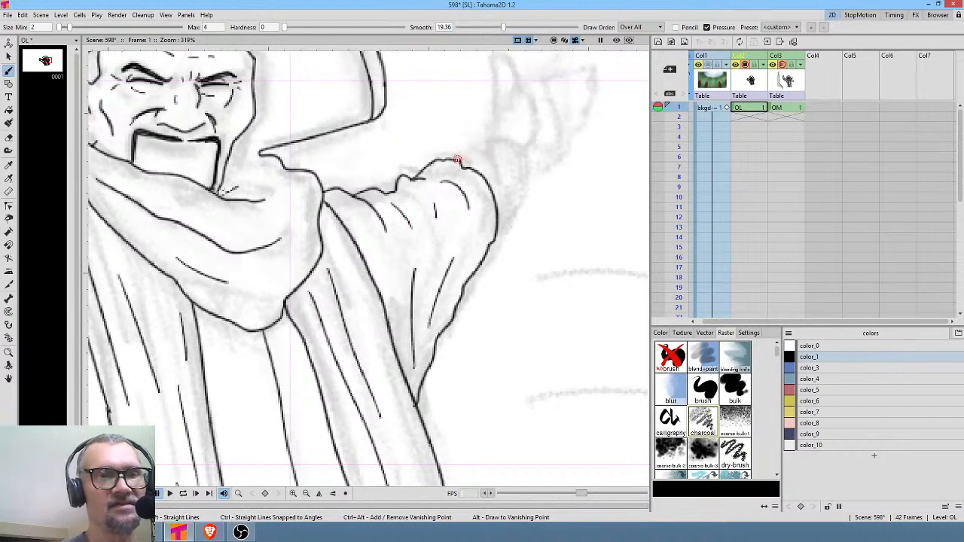
# Step: Ink the rounded inner cuff with two creases at the right sleeve's end, and extend the scarf's top edge to the jaw
pyautogui.moveTo(457, 161)
pyautogui.mouseDown()
pyautogui.moveTo(495, 139)
pyautogui.moveTo(523, 148)
pyautogui.moveTo(525, 175)
pyautogui.moveTo(499, 225)
pyautogui.mouseUp()
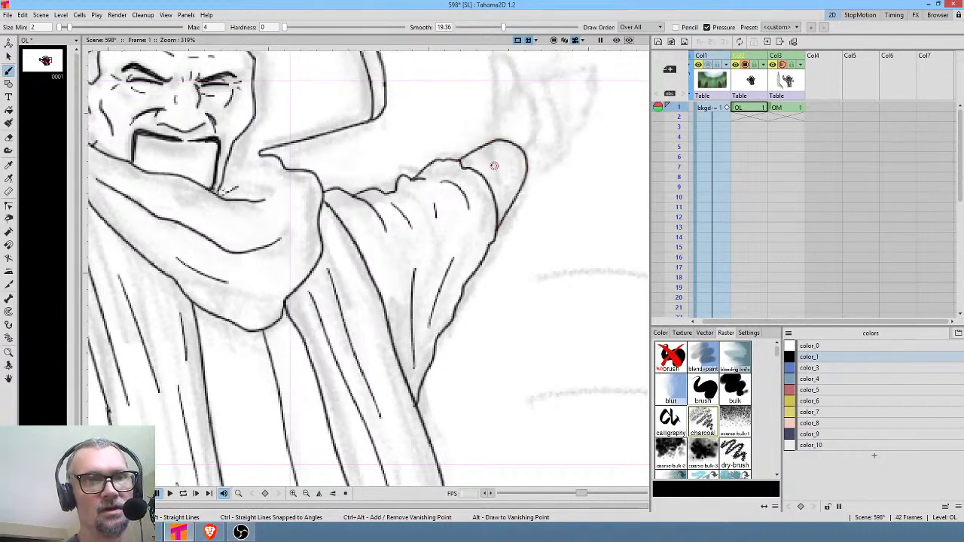
pyautogui.moveTo(479, 160)
pyautogui.mouseDown()
pyautogui.moveTo(502, 191)
pyautogui.moveTo(513, 171)
pyautogui.mouseUp()
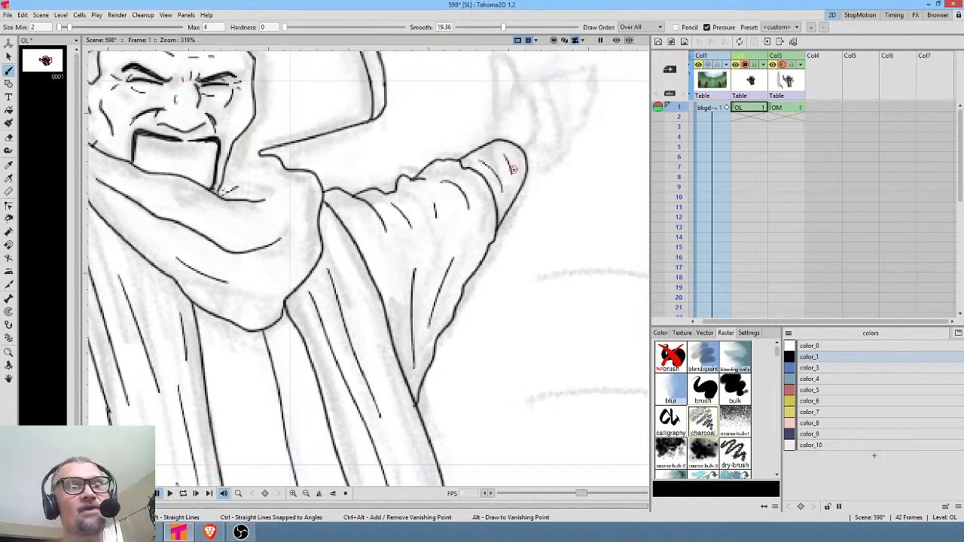
pyautogui.moveTo(525, 167)
pyautogui.mouseDown()
pyautogui.moveTo(527, 256)
pyautogui.moveTo(577, 246)
pyautogui.mouseUp()
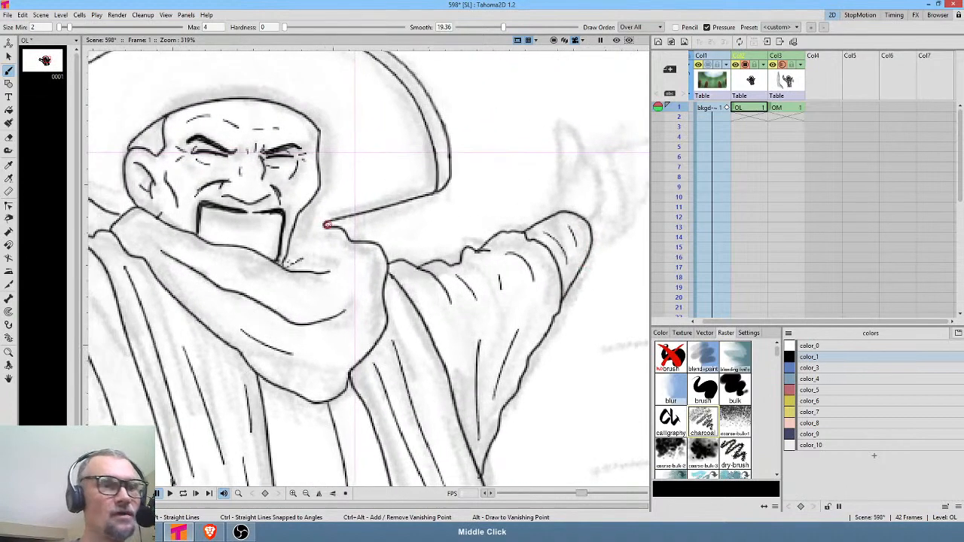
pyautogui.moveTo(323, 222); pyautogui.dragTo(307, 224)
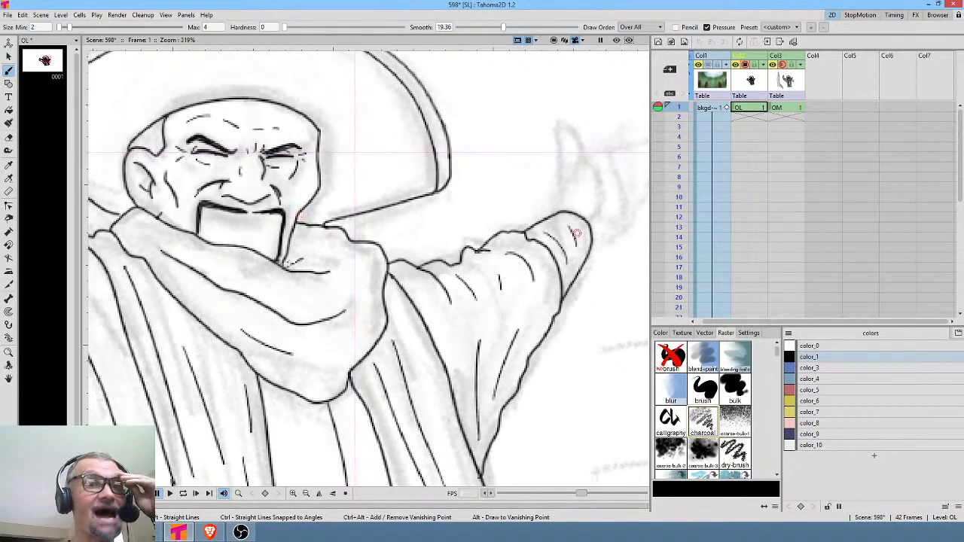
# Step: Ink the open right hand emerging from the cuff, with its raised thumb, finger outline, palm creases and finger separations
pyautogui.moveTo(576, 234); pyautogui.dragTo(360, 341)
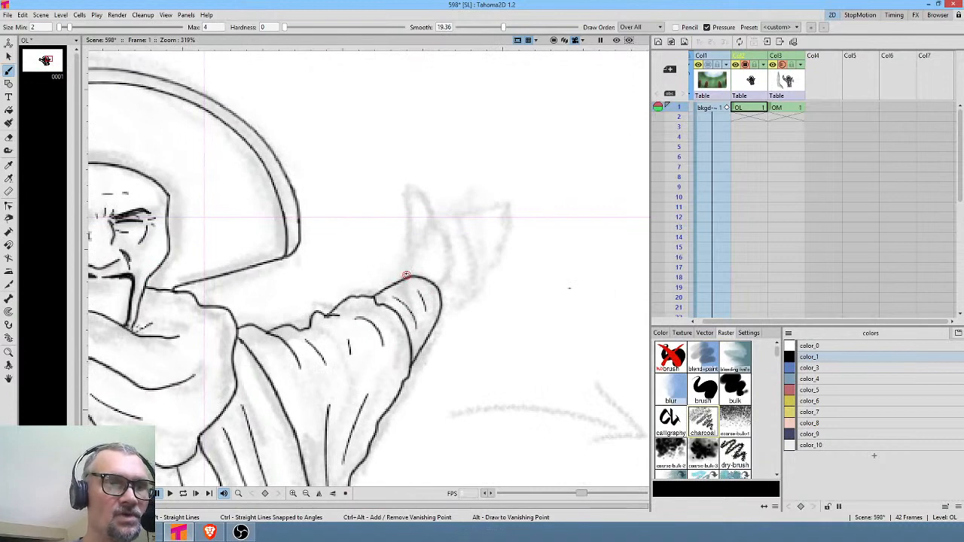
pyautogui.moveTo(406, 275); pyautogui.dragTo(407, 185)
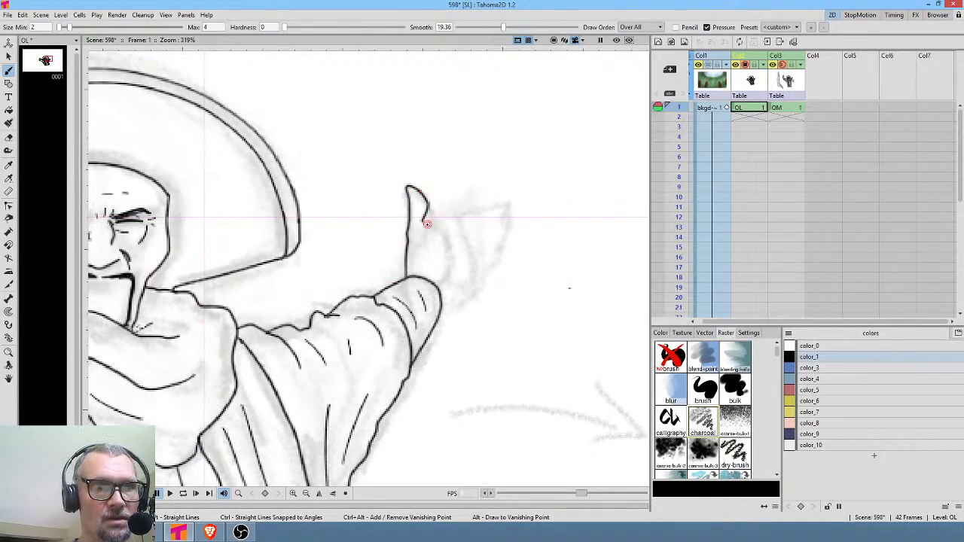
pyautogui.moveTo(430, 227)
pyautogui.mouseDown()
pyautogui.moveTo(447, 256)
pyautogui.moveTo(467, 215)
pyautogui.moveTo(489, 206)
pyautogui.moveTo(502, 244)
pyautogui.mouseUp()
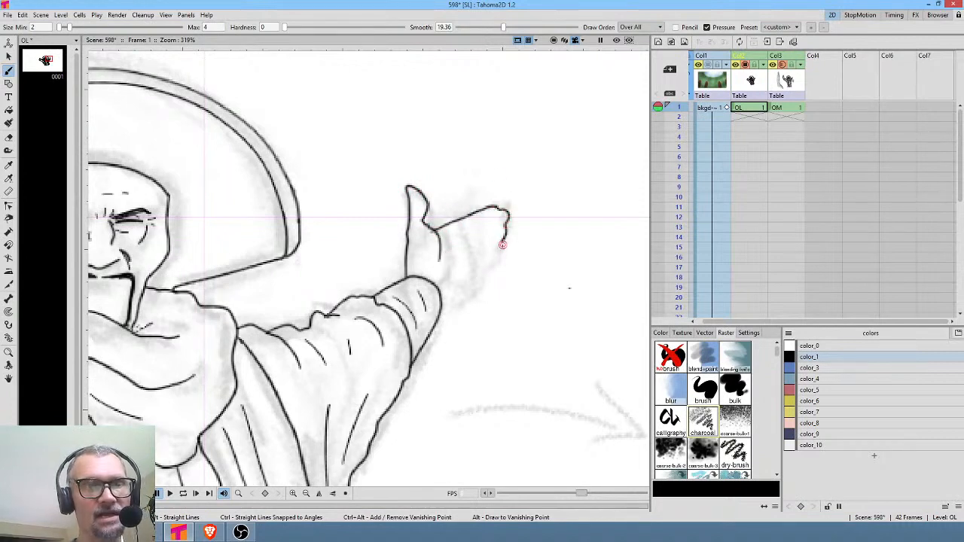
pyautogui.moveTo(482, 275); pyautogui.dragTo(440, 310)
pyautogui.moveTo(446, 273)
pyautogui.mouseDown()
pyautogui.moveTo(465, 269)
pyautogui.moveTo(461, 238)
pyautogui.moveTo(483, 220)
pyautogui.mouseUp()
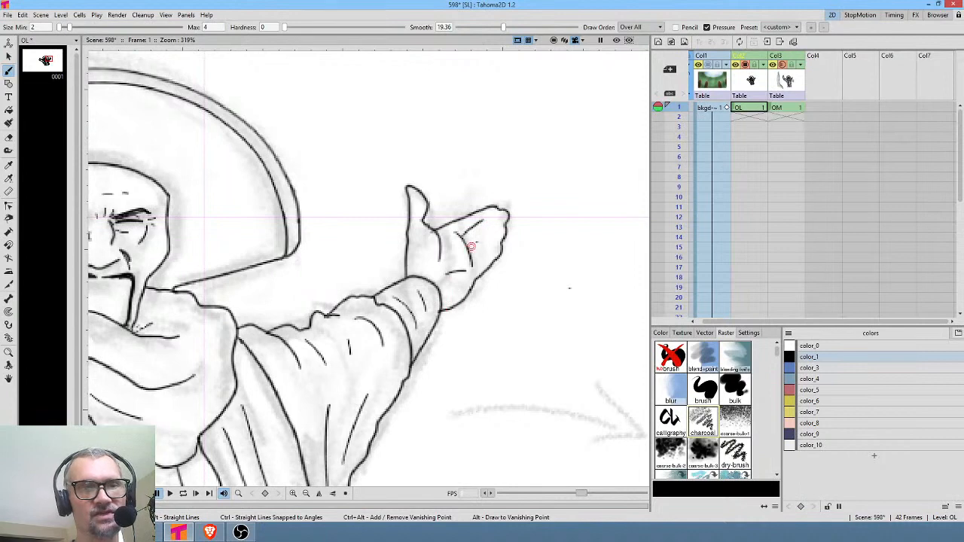
pyautogui.moveTo(468, 253)
pyautogui.mouseDown()
pyautogui.moveTo(497, 225)
pyautogui.moveTo(490, 247)
pyautogui.mouseUp()
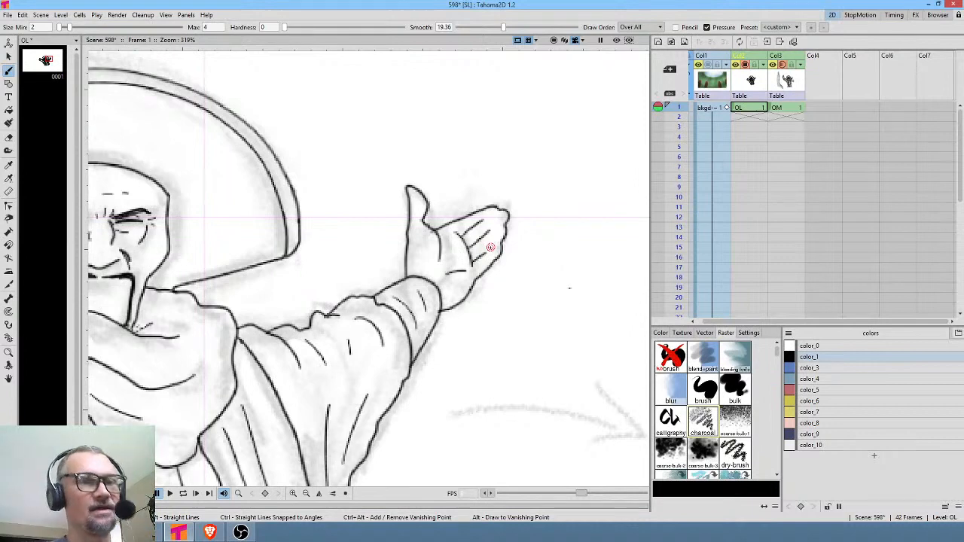
# Step: Ink the left forearm's upper and lower edges between the sleeve opening and the raised hand, closed by a curved wrist line
pyautogui.moveTo(314, 265); pyautogui.dragTo(478, 243)
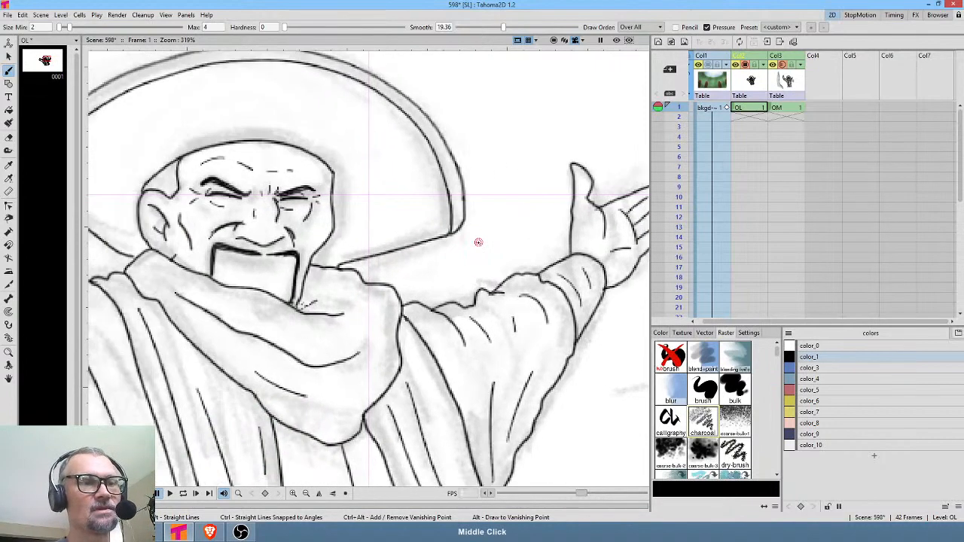
pyautogui.moveTo(234, 270); pyautogui.dragTo(489, 276)
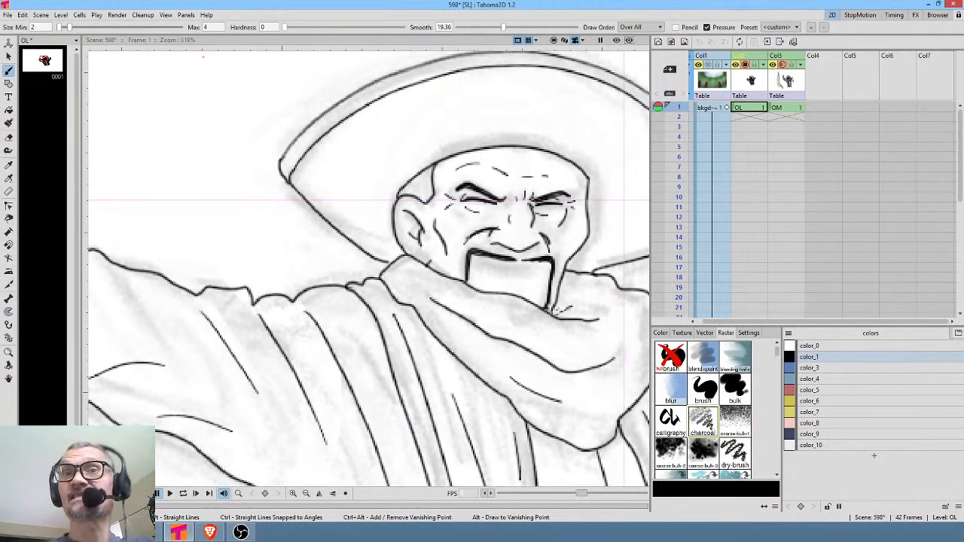
pyautogui.moveTo(577, 229); pyautogui.dragTo(519, 254)
pyautogui.moveTo(454, 260); pyautogui.dragTo(561, 236)
pyautogui.moveTo(324, 271)
pyautogui.mouseDown()
pyautogui.moveTo(566, 341)
pyautogui.moveTo(514, 305)
pyautogui.moveTo(540, 320)
pyautogui.mouseUp()
pyautogui.moveTo(256, 311)
pyautogui.mouseDown()
pyautogui.moveTo(237, 303)
pyautogui.moveTo(289, 360)
pyautogui.moveTo(317, 369)
pyautogui.mouseUp()
pyautogui.moveTo(300, 273); pyautogui.dragTo(357, 273)
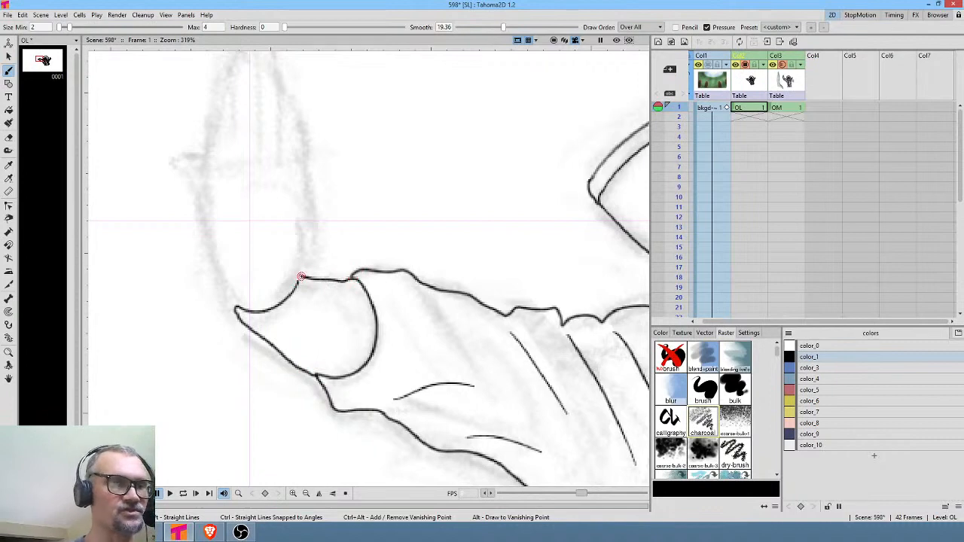
# Step: Ink the raised left hand's outline up from the wrist, with its short thumb, four rounded fingertips and outer edge back to the wrist
pyautogui.moveTo(499, 290); pyautogui.dragTo(454, 333)
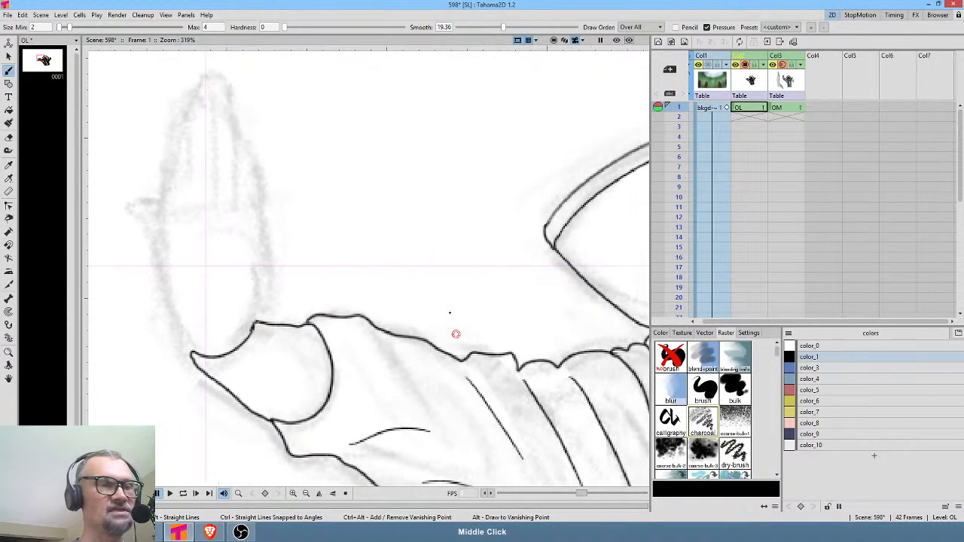
pyautogui.moveTo(191, 349)
pyautogui.mouseDown()
pyautogui.moveTo(140, 200)
pyautogui.moveTo(157, 208)
pyautogui.mouseUp()
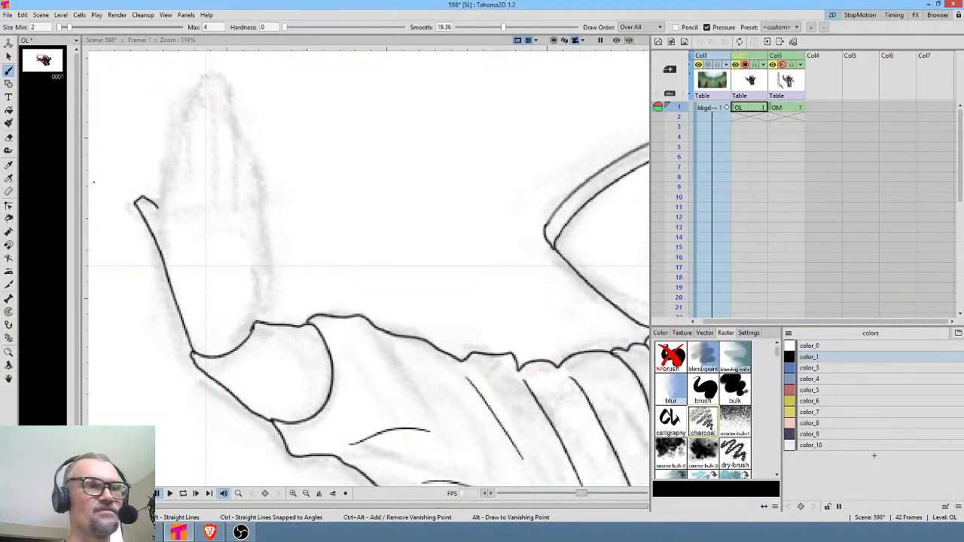
pyautogui.moveTo(166, 236)
pyautogui.mouseDown()
pyautogui.moveTo(157, 204)
pyautogui.moveTo(169, 122)
pyautogui.moveTo(198, 98)
pyautogui.moveTo(226, 115)
pyautogui.moveTo(245, 143)
pyautogui.moveTo(258, 227)
pyautogui.mouseUp()
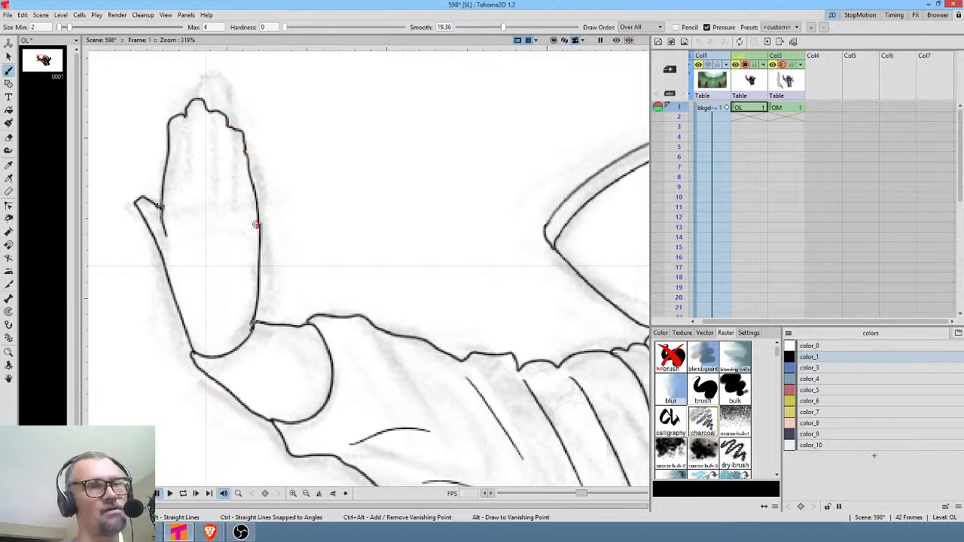
# Step: Ink the fingernails, knuckle creases and broken finger separation lines inside the raised left hand
pyautogui.moveTo(229, 138)
pyautogui.mouseDown()
pyautogui.moveTo(228, 150)
pyautogui.moveTo(239, 149)
pyautogui.moveTo(240, 139)
pyautogui.moveTo(211, 130)
pyautogui.moveTo(220, 127)
pyautogui.moveTo(198, 125)
pyautogui.moveTo(203, 118)
pyautogui.moveTo(181, 135)
pyautogui.moveTo(185, 161)
pyautogui.moveTo(200, 153)
pyautogui.moveTo(183, 196)
pyautogui.moveTo(185, 233)
pyautogui.moveTo(212, 228)
pyautogui.mouseUp()
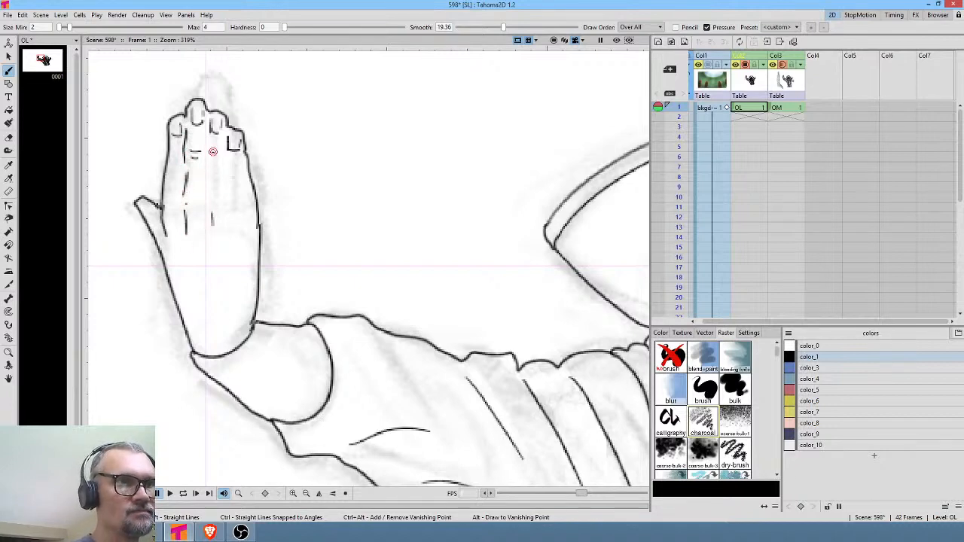
pyautogui.moveTo(210, 154)
pyautogui.mouseDown()
pyautogui.moveTo(207, 196)
pyautogui.moveTo(222, 167)
pyautogui.moveTo(230, 197)
pyautogui.mouseUp()
pyautogui.click(227, 181)
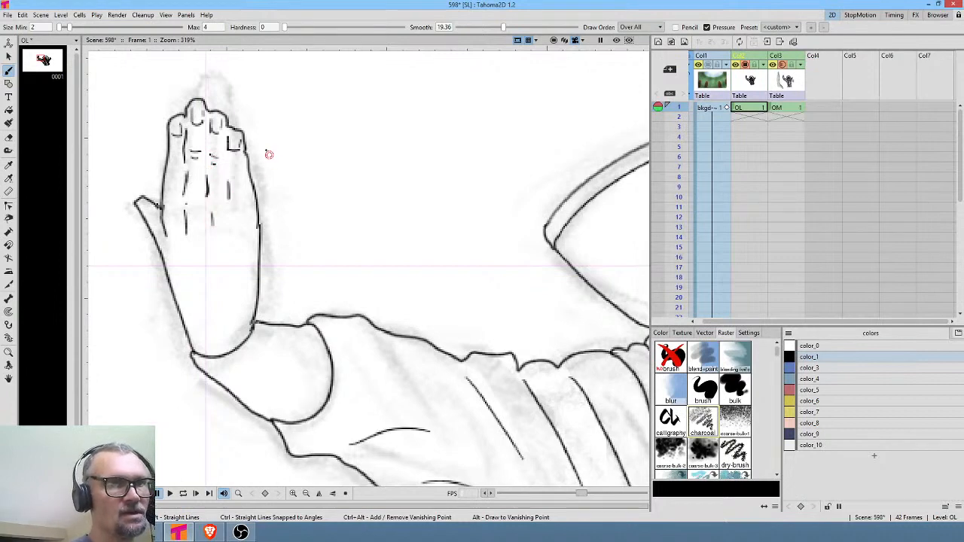
# Step: Erase and re-ink the raised hand's outer edge with a slight bend at the little finger's base, and add short knuckle lines
pyautogui.press('a')
pyautogui.moveTo(256, 138); pyautogui.dragTo(263, 242)
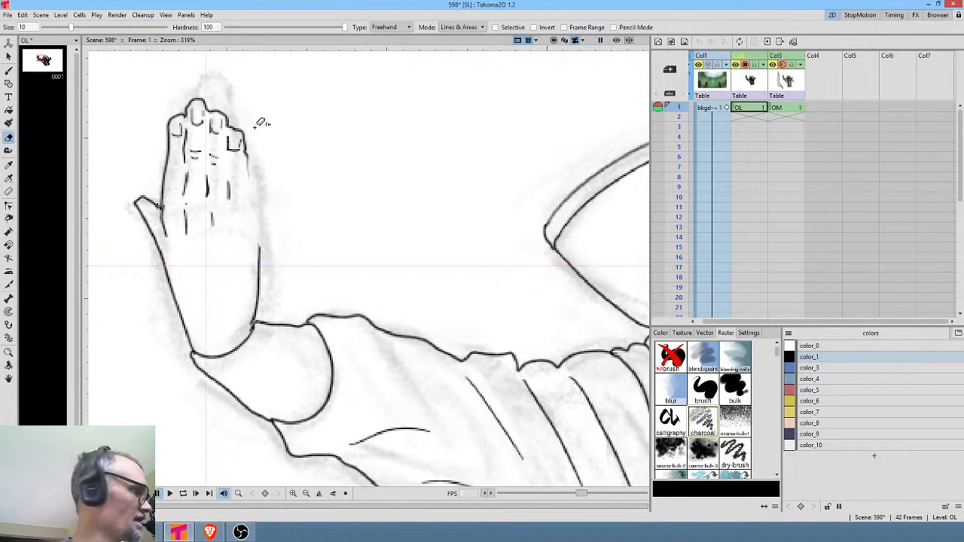
pyautogui.press('b')
pyautogui.moveTo(244, 150); pyautogui.dragTo(259, 255)
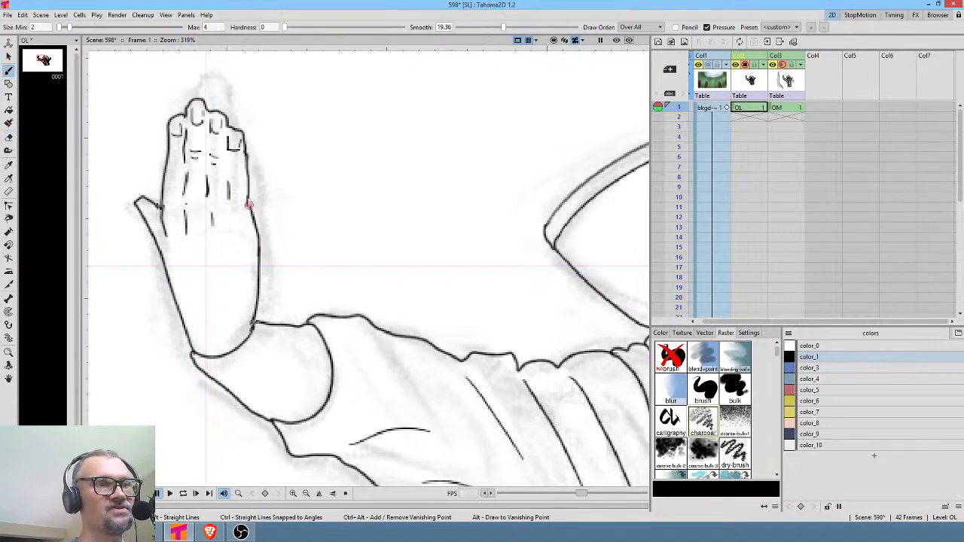
pyautogui.moveTo(229, 220); pyautogui.dragTo(232, 248)
pyautogui.click(209, 243)
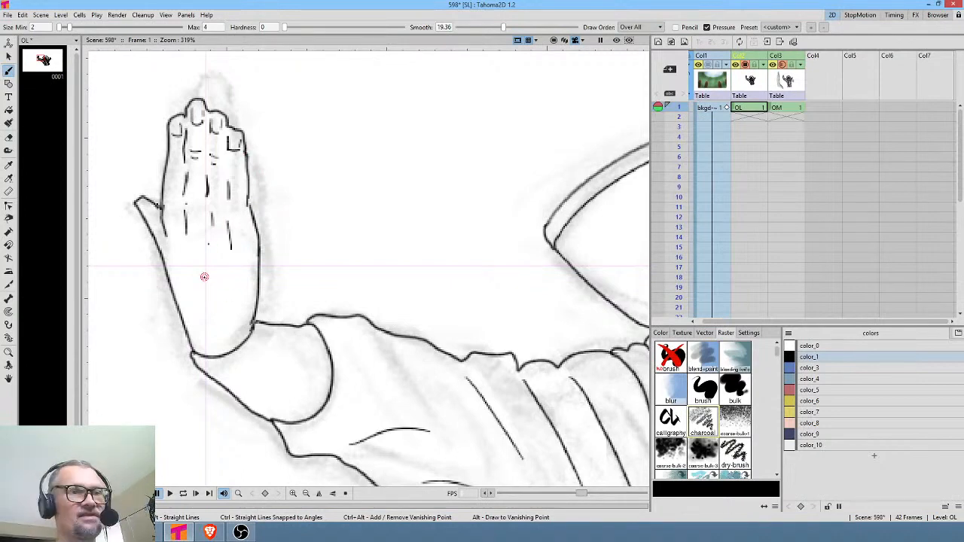
# Step: Ink the wide waist sash below the shirt hem, with rounded ends and thin fold lines across it
pyautogui.hotkey('alt', '0')
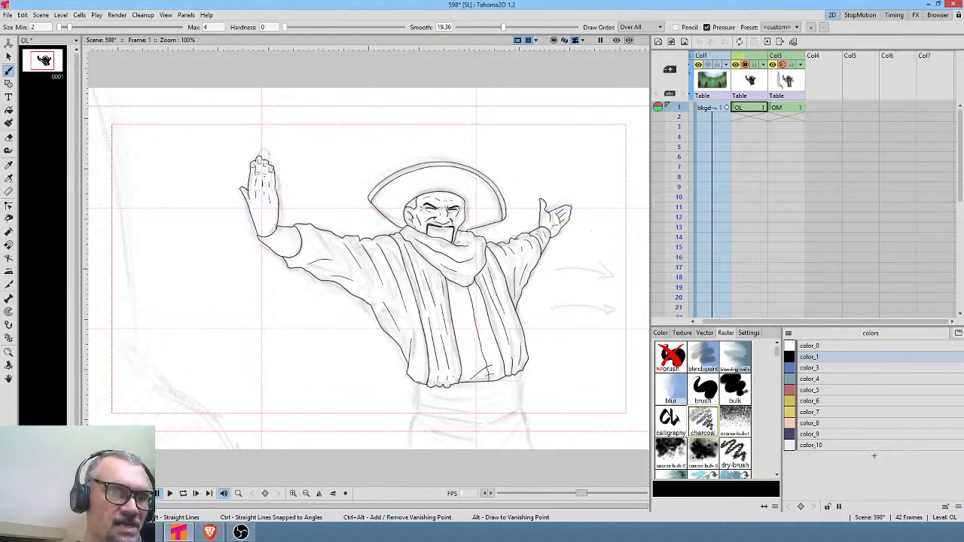
pyautogui.moveTo(418, 391)
pyautogui.mouseDown()
pyautogui.moveTo(419, 411)
pyautogui.moveTo(505, 414)
pyautogui.moveTo(522, 406)
pyautogui.moveTo(521, 368)
pyautogui.mouseUp()
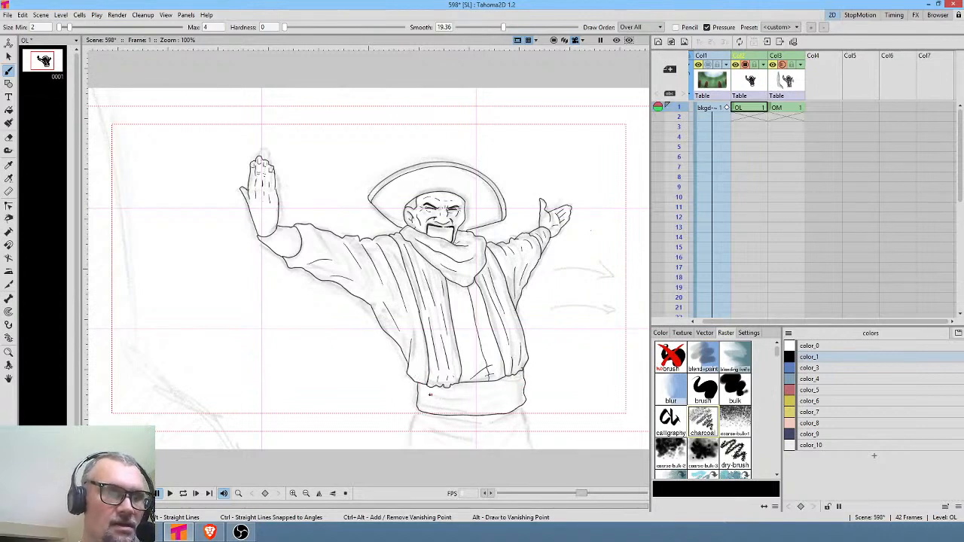
pyautogui.moveTo(466, 392)
pyautogui.mouseDown()
pyautogui.moveTo(495, 389)
pyautogui.moveTo(481, 402)
pyautogui.moveTo(431, 404)
pyautogui.moveTo(468, 407)
pyautogui.moveTo(514, 390)
pyautogui.moveTo(485, 412)
pyautogui.mouseUp()
# Step: Ink two long, nearly vertical lines from the sash's lower edge down past the bottom of the camera frame
pyautogui.moveTo(566, 347); pyautogui.dragTo(586, 258)
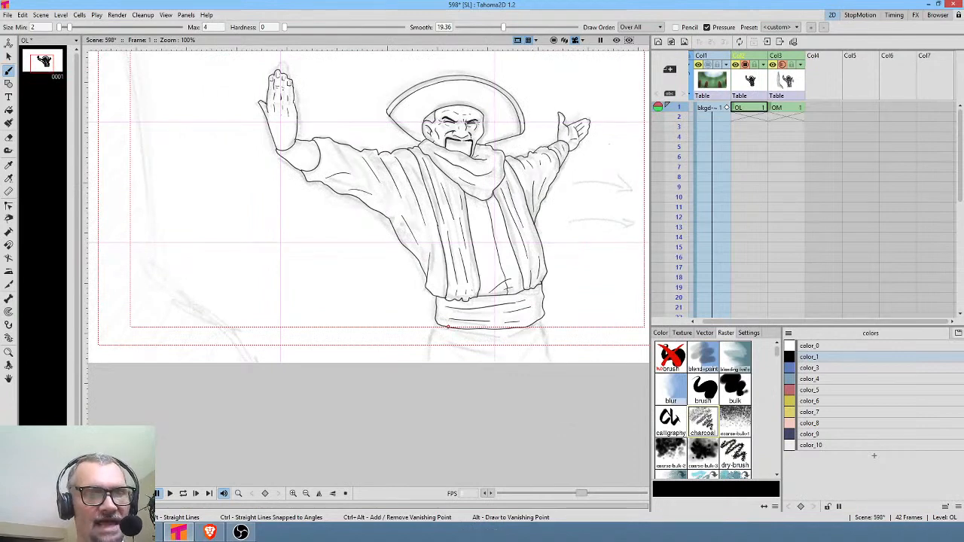
pyautogui.moveTo(447, 327); pyautogui.dragTo(445, 455)
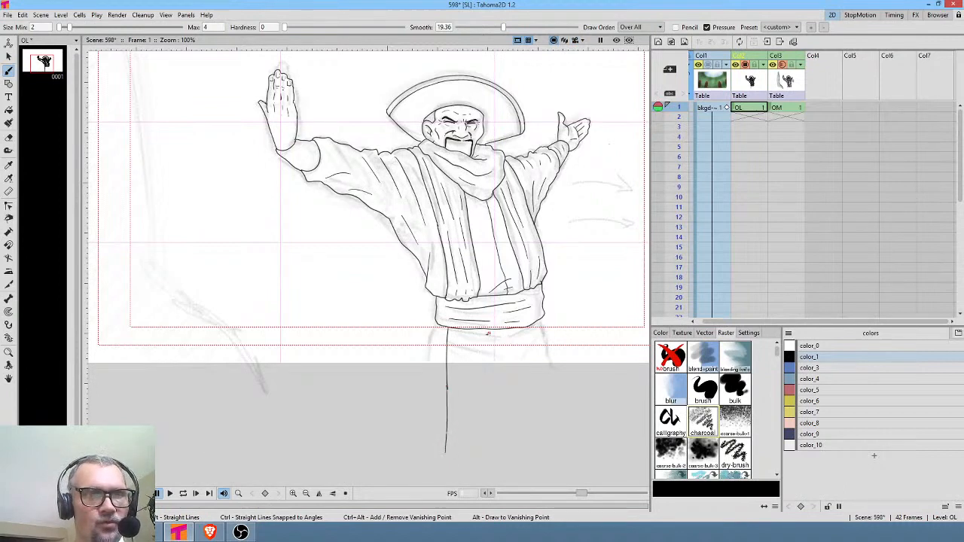
pyautogui.moveTo(483, 329); pyautogui.dragTo(487, 453)
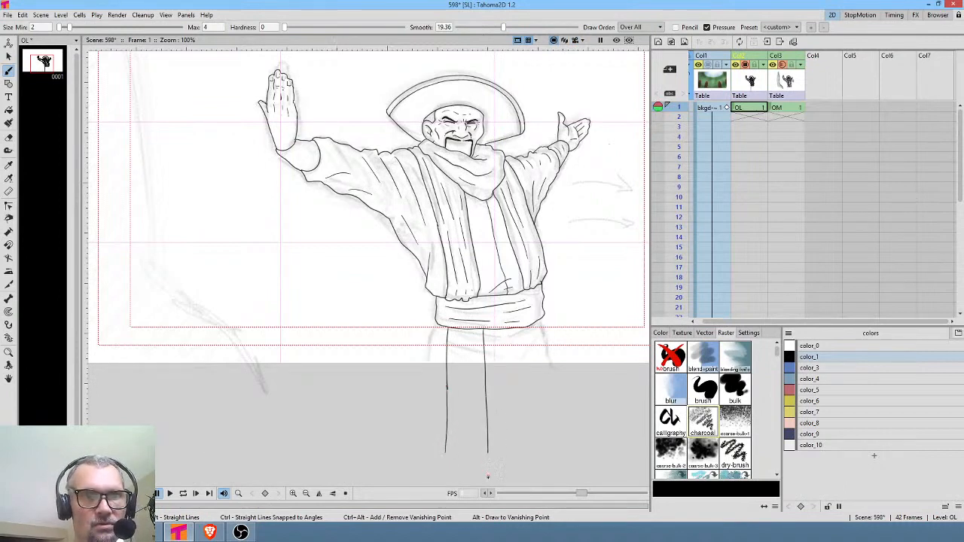
# Step: Draw the stripe edges and inner fold lines of the robe's skirt below the sash, extending them past the frame's lower edge
pyautogui.moveTo(458, 335); pyautogui.dragTo(461, 404)
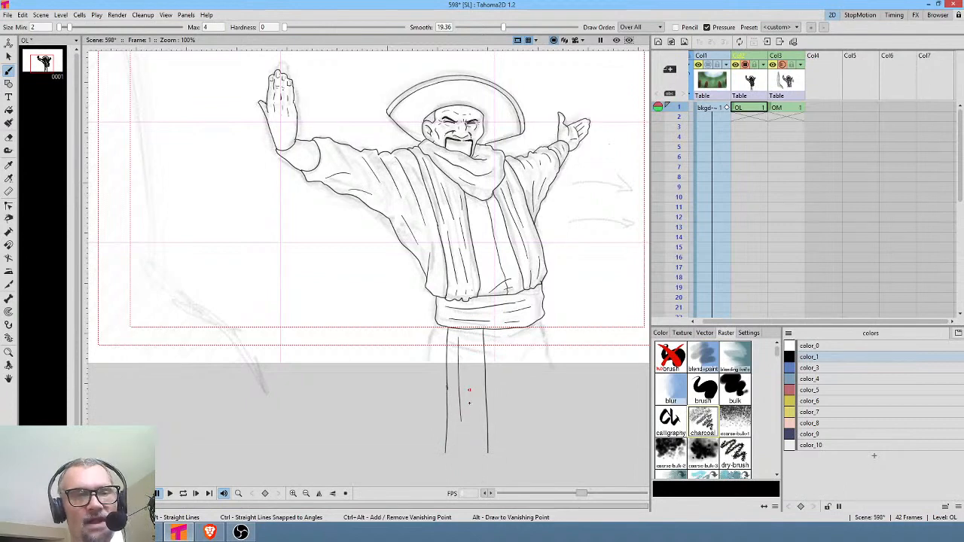
pyautogui.moveTo(468, 348); pyautogui.dragTo(470, 413)
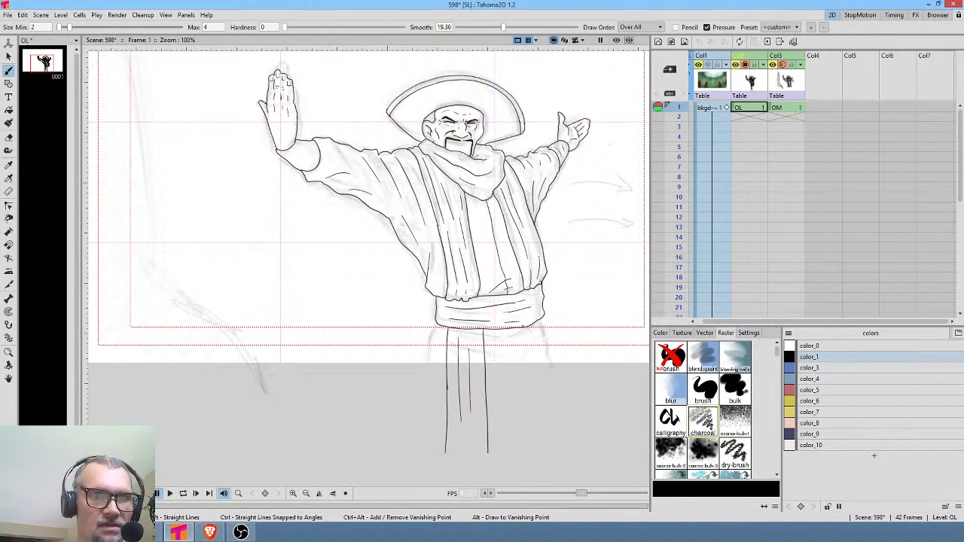
pyautogui.moveTo(522, 329); pyautogui.dragTo(536, 454)
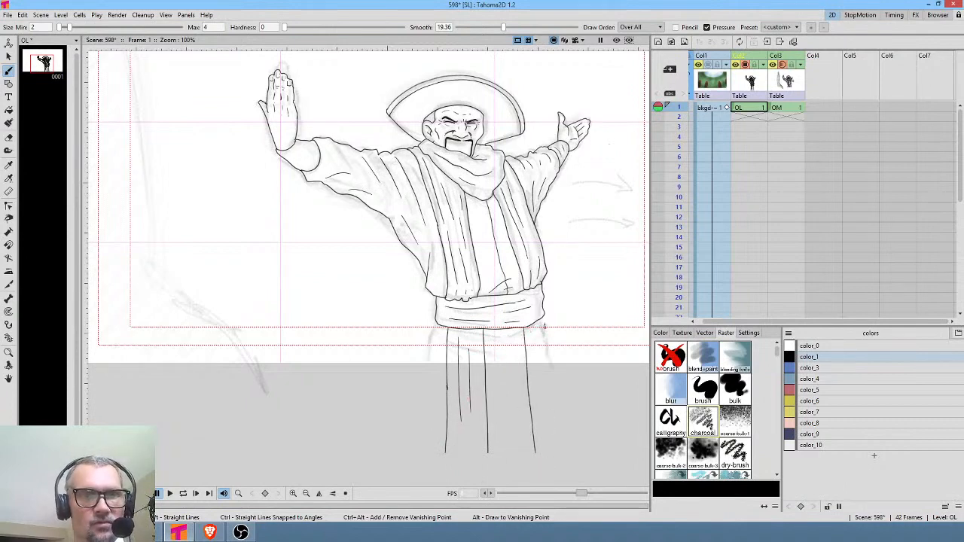
pyautogui.moveTo(541, 317); pyautogui.dragTo(561, 453)
pyautogui.moveTo(533, 335); pyautogui.dragTo(540, 415)
pyautogui.moveTo(540, 355); pyautogui.dragTo(544, 387)
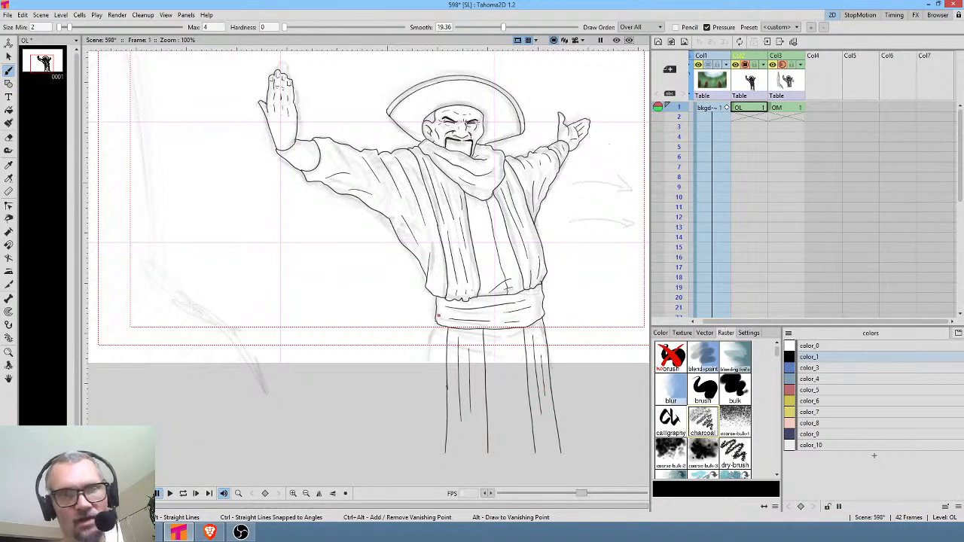
# Step: Draw the skirt's two outer side edges from the sash downward and add a short fold stroke near its lower end
pyautogui.moveTo(434, 328); pyautogui.dragTo(424, 453)
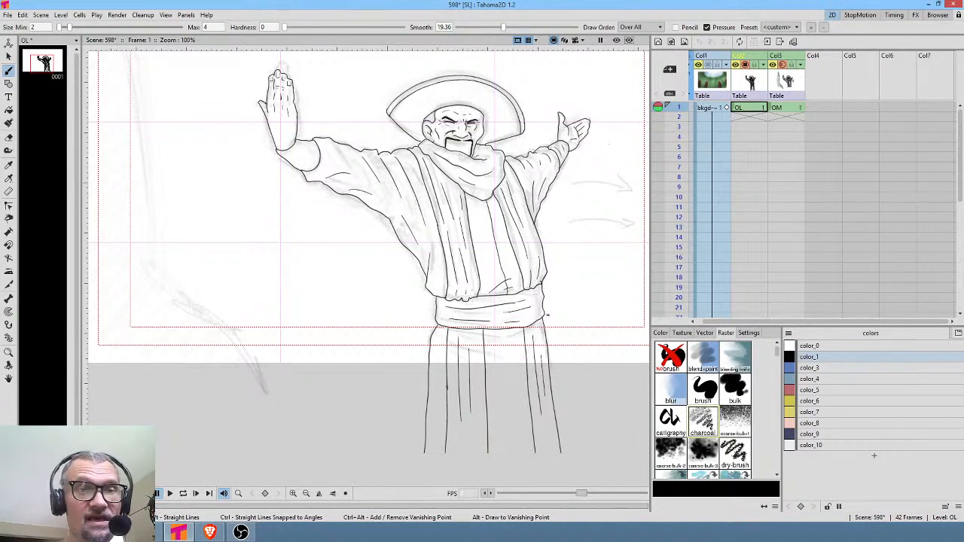
pyautogui.moveTo(551, 334); pyautogui.dragTo(574, 454)
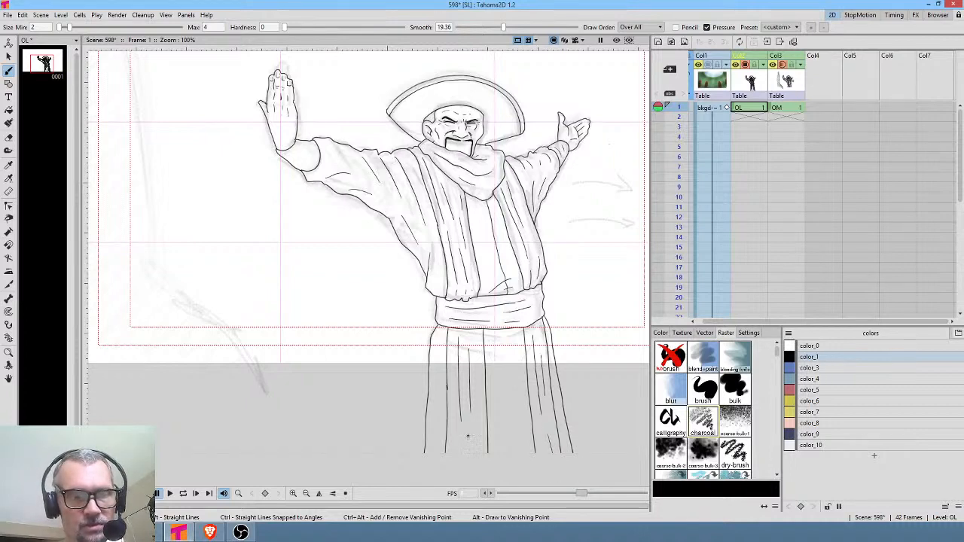
pyautogui.moveTo(472, 454); pyautogui.dragTo(472, 431)
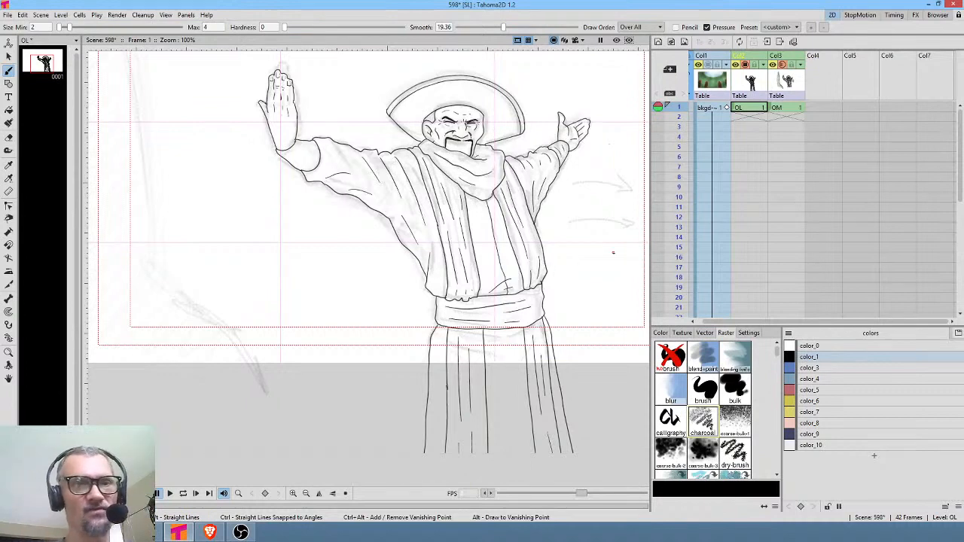
# Step: Fill the two skirt stripes and the two vertical vest bands with the yellow color_6
pyautogui.moveTo(613, 251); pyautogui.dragTo(588, 229)
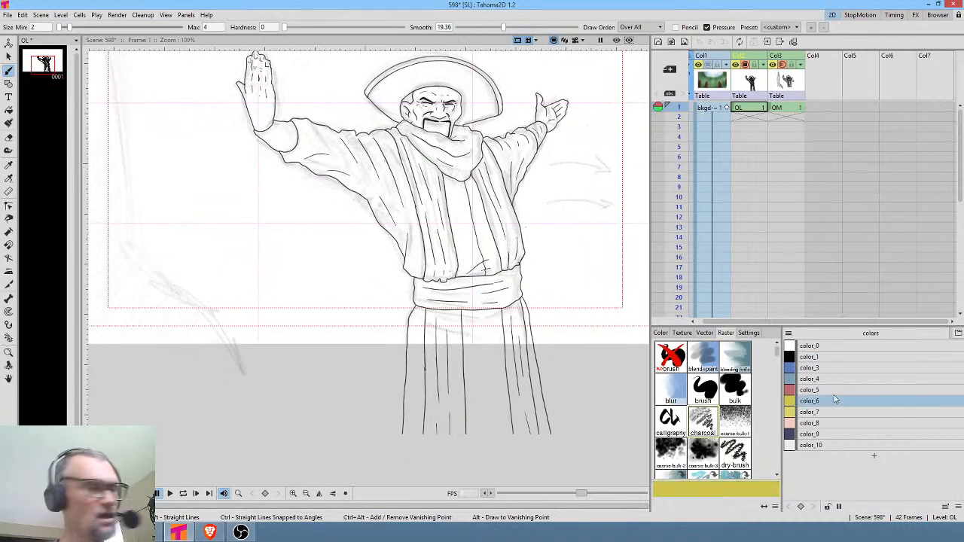
pyautogui.press('f')
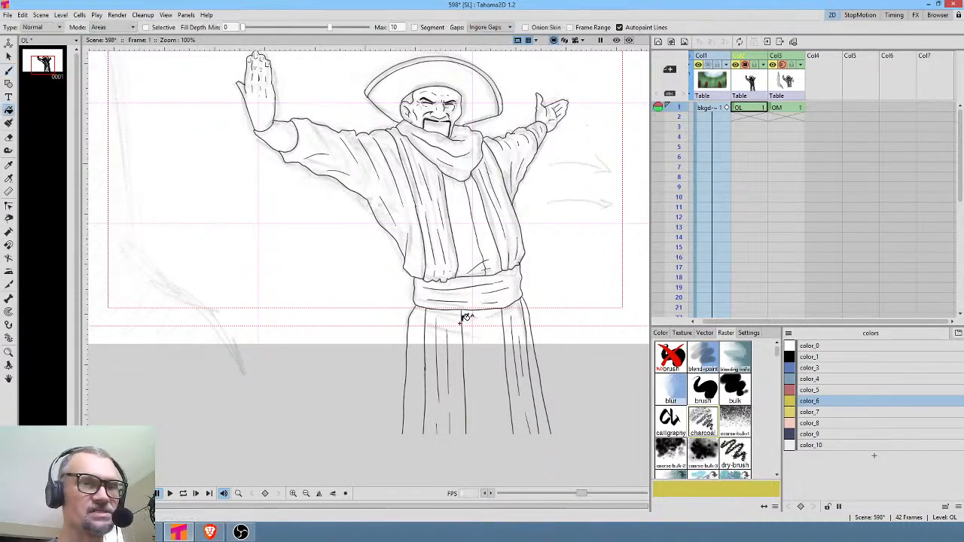
pyautogui.click(458, 322)
pyautogui.click(519, 315)
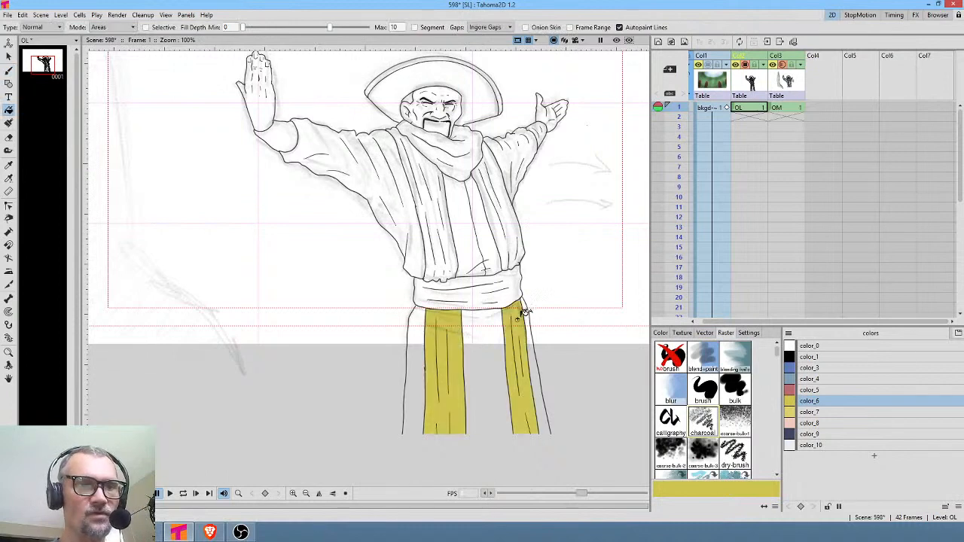
pyautogui.click(515, 209)
pyautogui.click(439, 203)
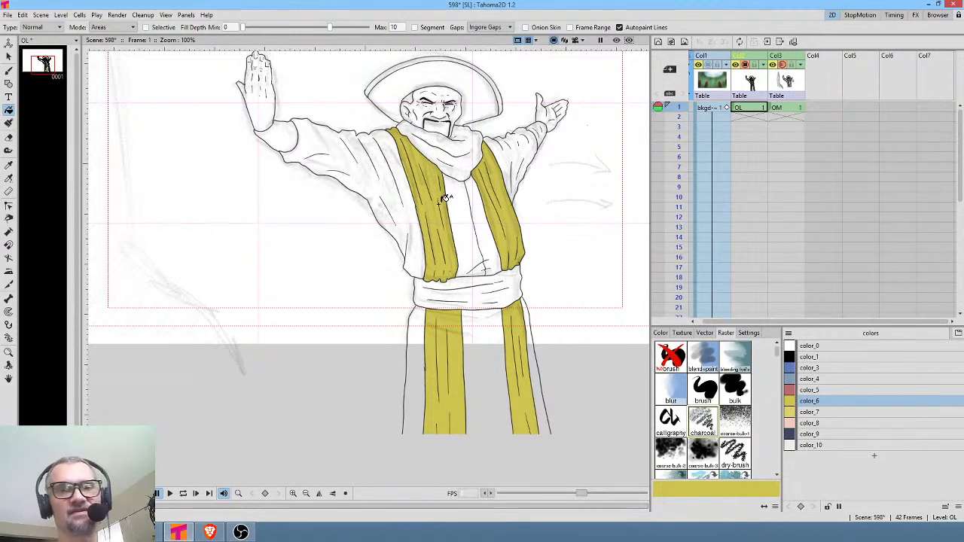
# Step: Fill the skirt's middle and side panels and the tunic's centre front with the blue color_3
pyautogui.click(828, 368)
pyautogui.click(492, 338)
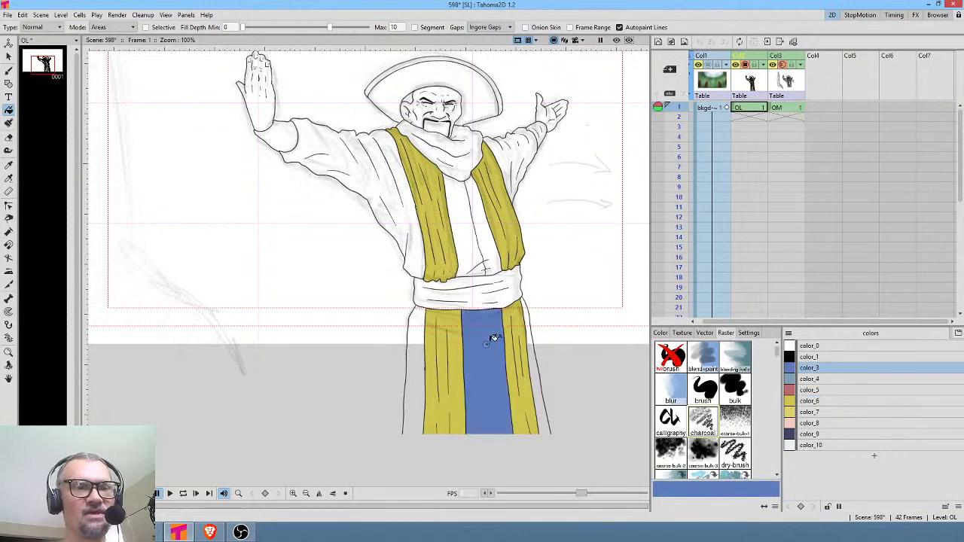
pyautogui.click(419, 373)
pyautogui.click(531, 369)
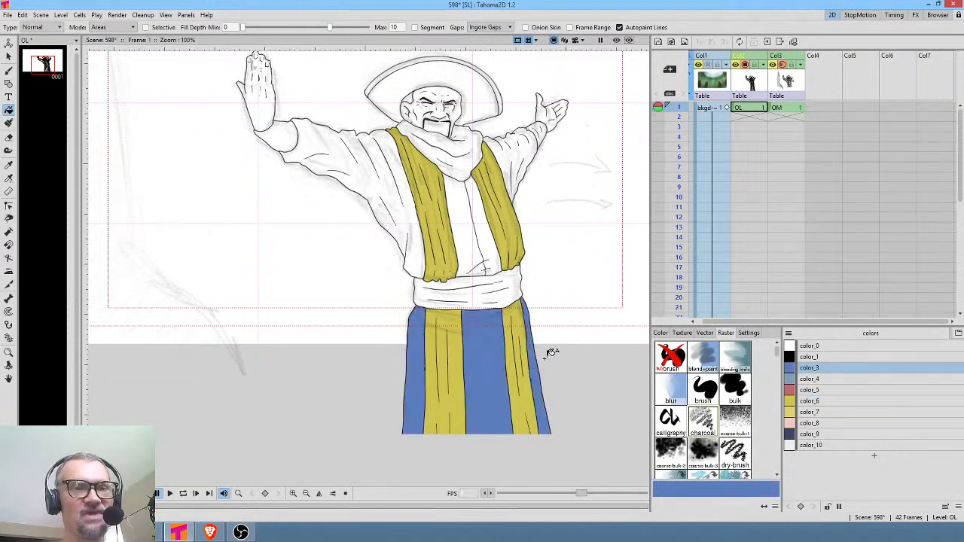
pyautogui.click(489, 236)
pyautogui.click(463, 236)
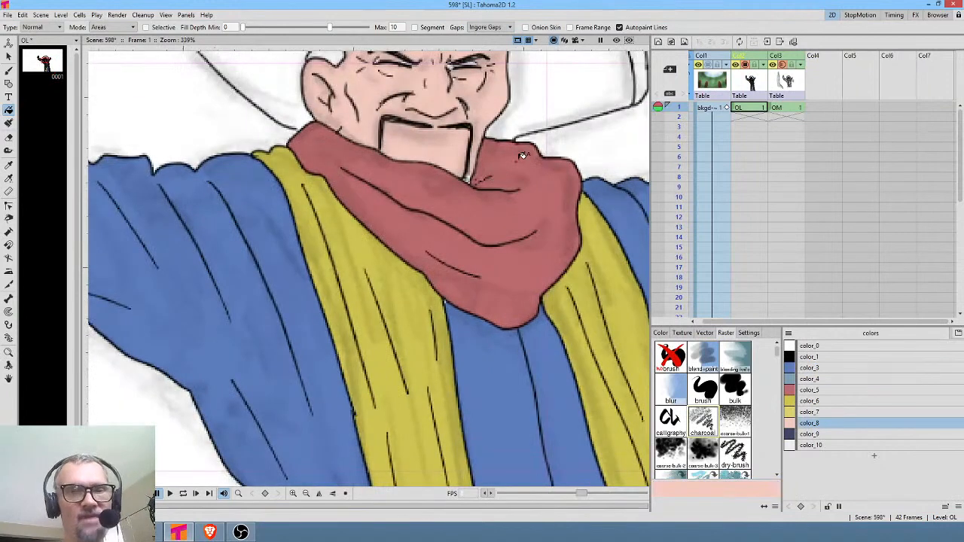
# Step: Fill the broad inner area of the hat brim with the dark blue color_9, using the Normal fill type
pyautogui.moveTo(486, 216); pyautogui.dragTo(520, 308)
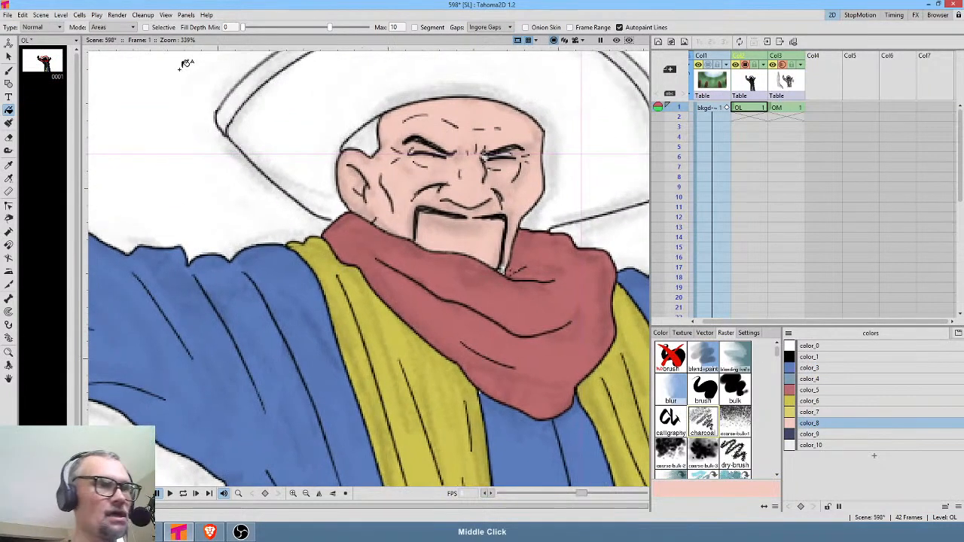
pyautogui.click(41, 27)
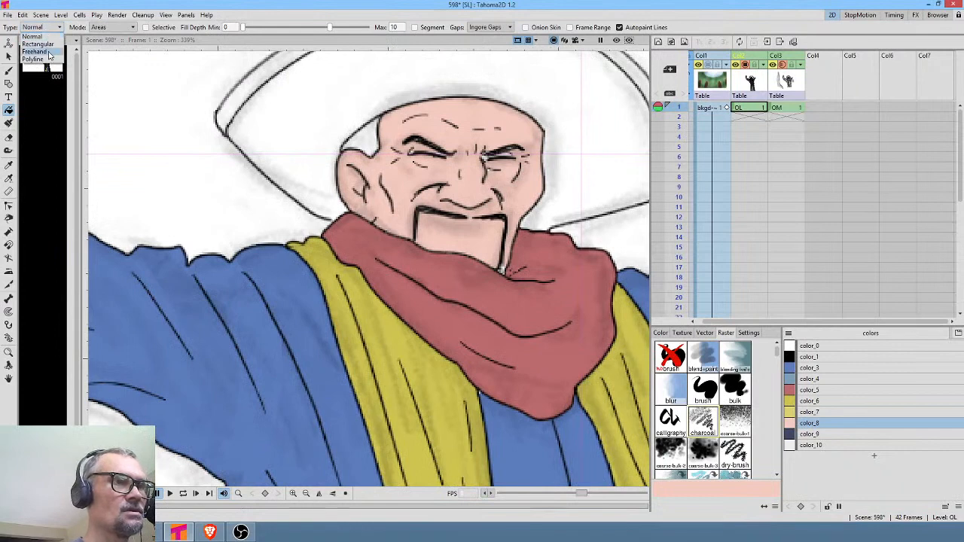
pyautogui.click(45, 57)
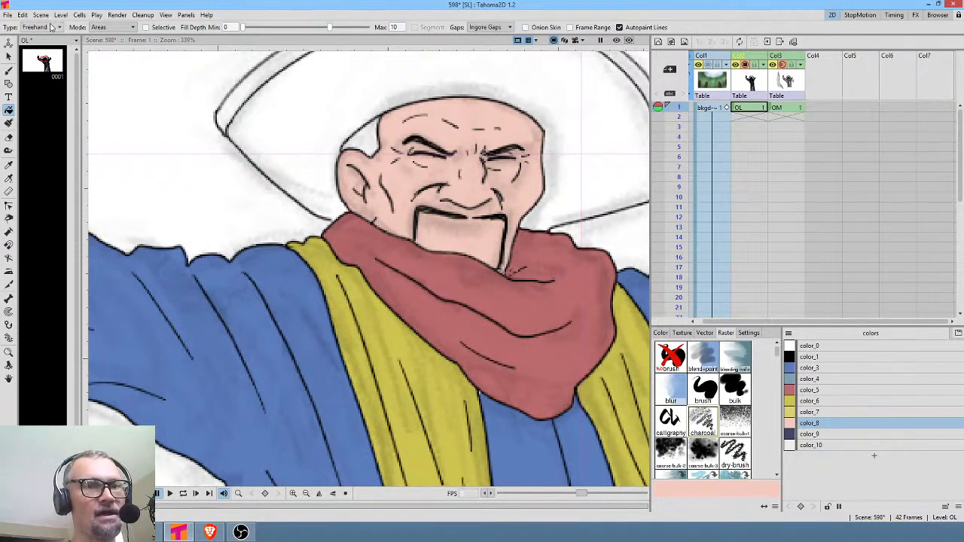
pyautogui.click(836, 433)
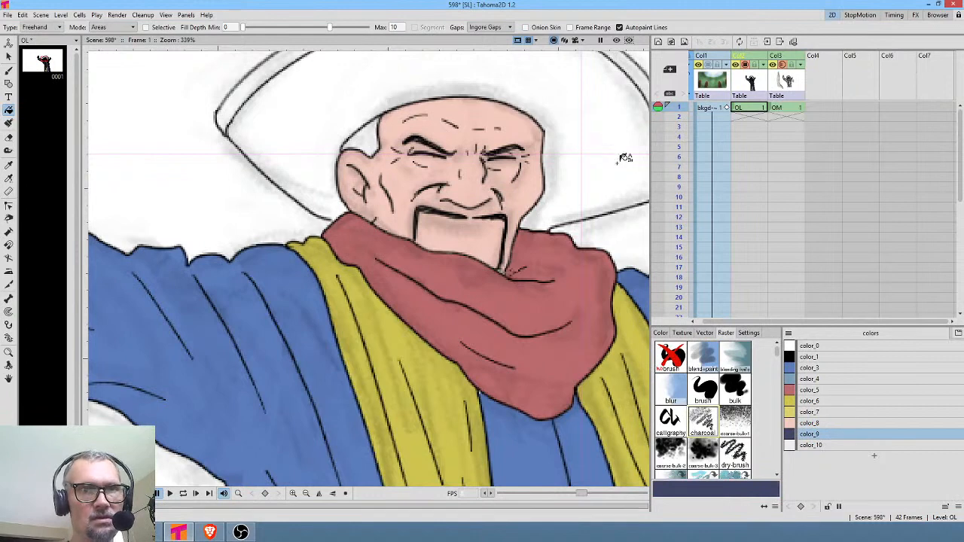
pyautogui.click(50, 27)
pyautogui.click(32, 36)
pyautogui.click(335, 90)
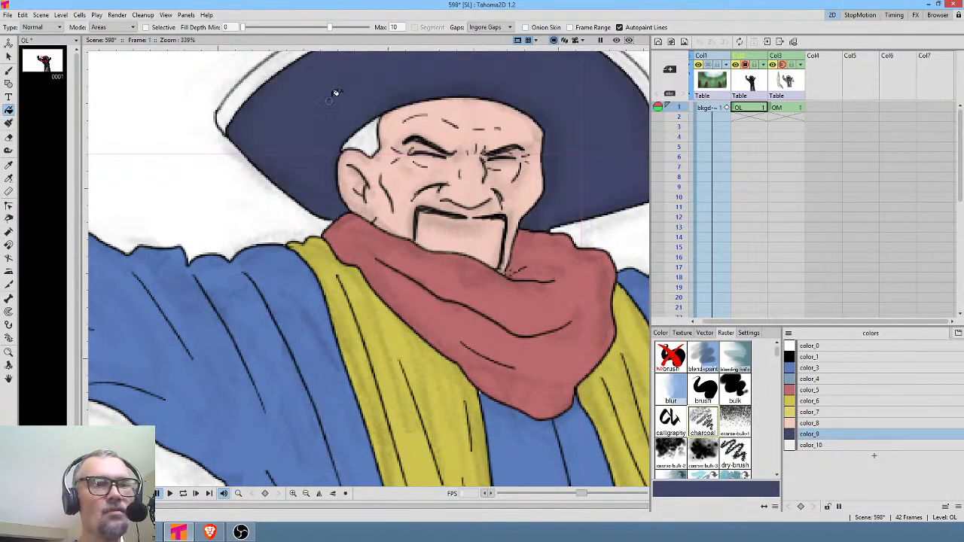
# Step: Fill the narrow trim along the hat's outer edge with the yellow color_6
pyautogui.middleClick(581, 232)
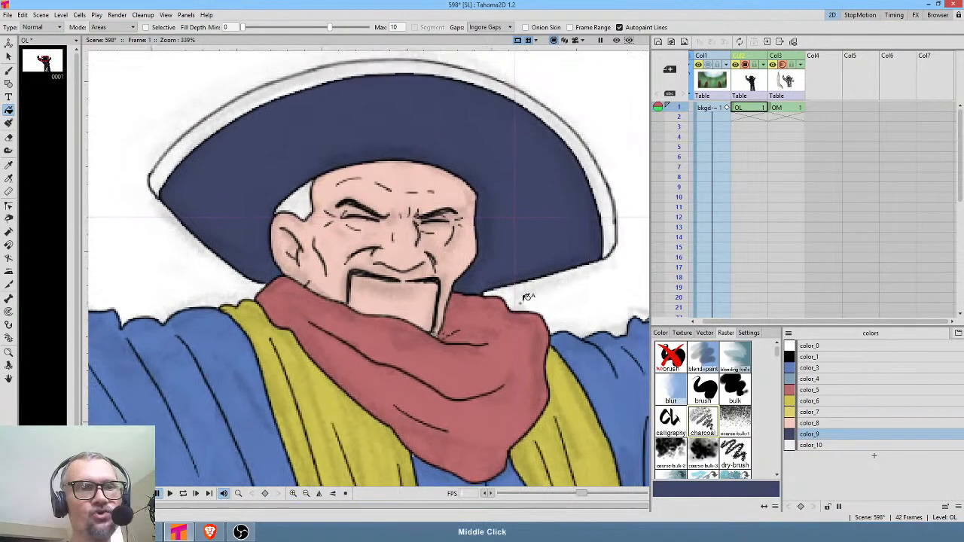
pyautogui.click(828, 400)
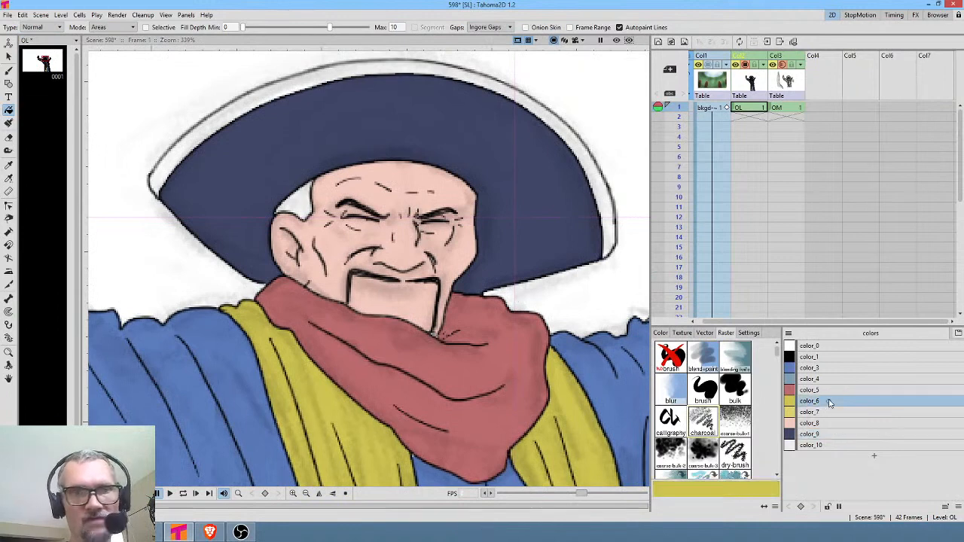
pyautogui.click(598, 164)
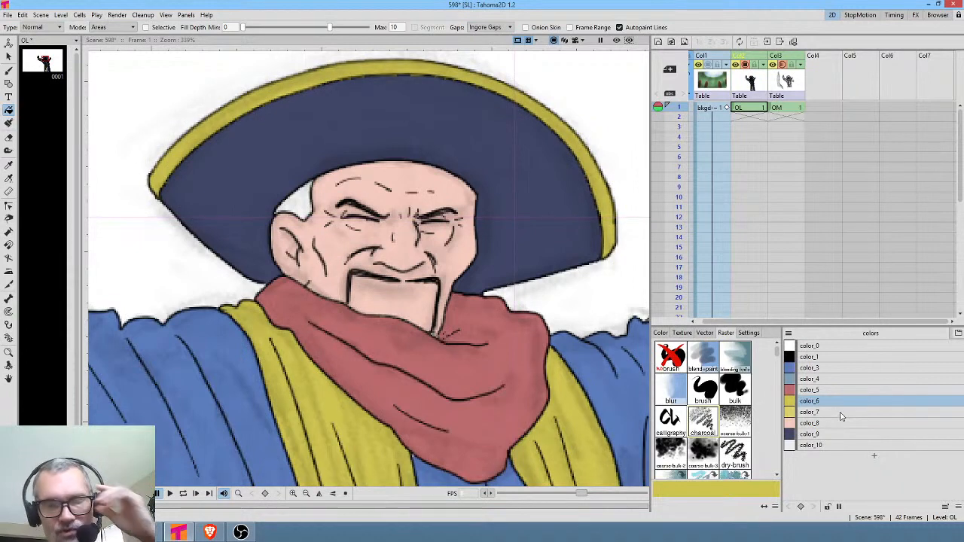
# Step: Add a new palette style based on color_9 and change it to a dark plum with H 323, S 31, V 39
pyautogui.click(834, 435)
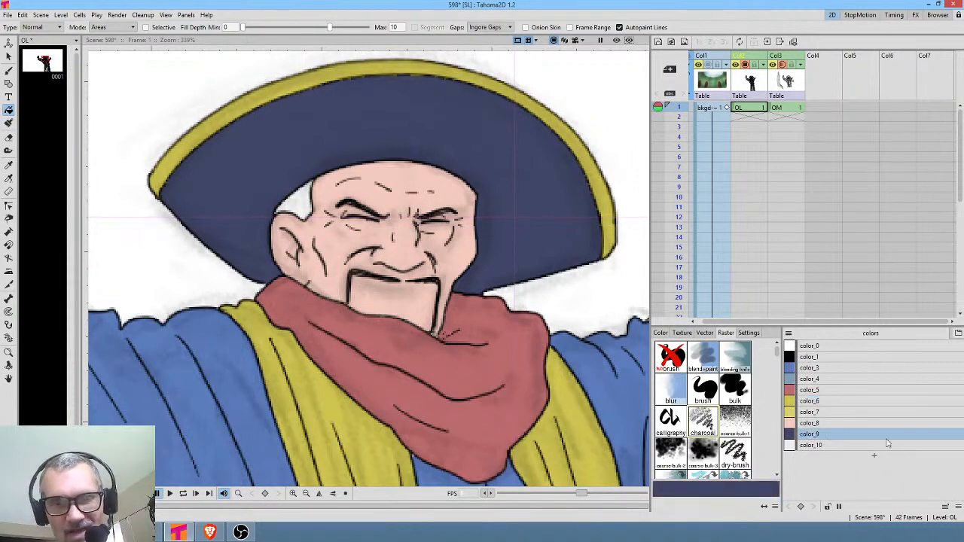
pyautogui.click(873, 457)
pyautogui.click(660, 332)
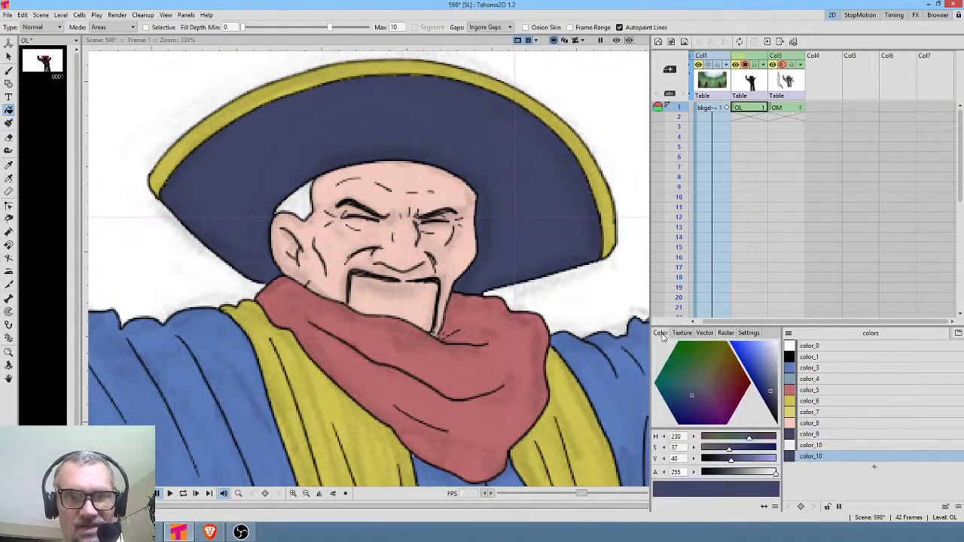
pyautogui.click(715, 392)
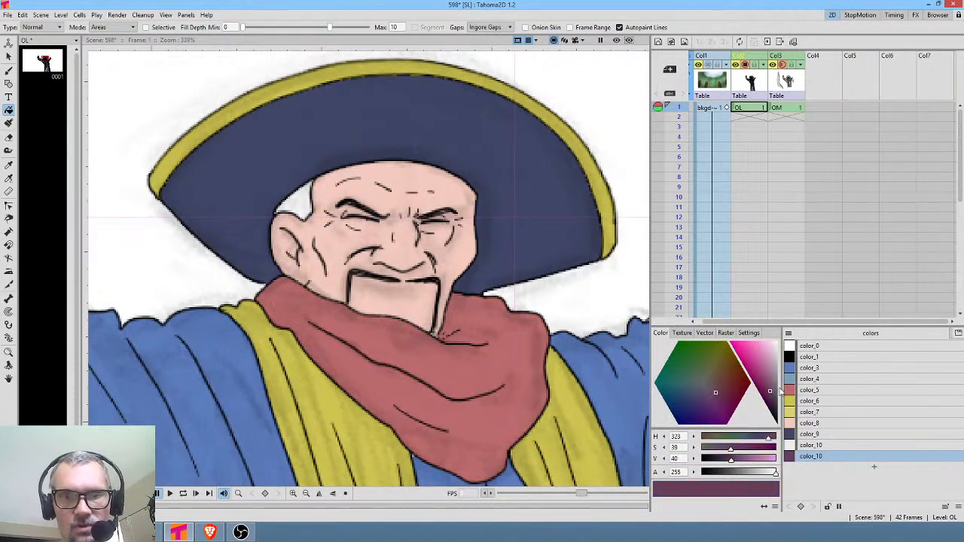
pyautogui.click(772, 393)
pyautogui.moveTo(772, 393); pyautogui.dragTo(770, 388)
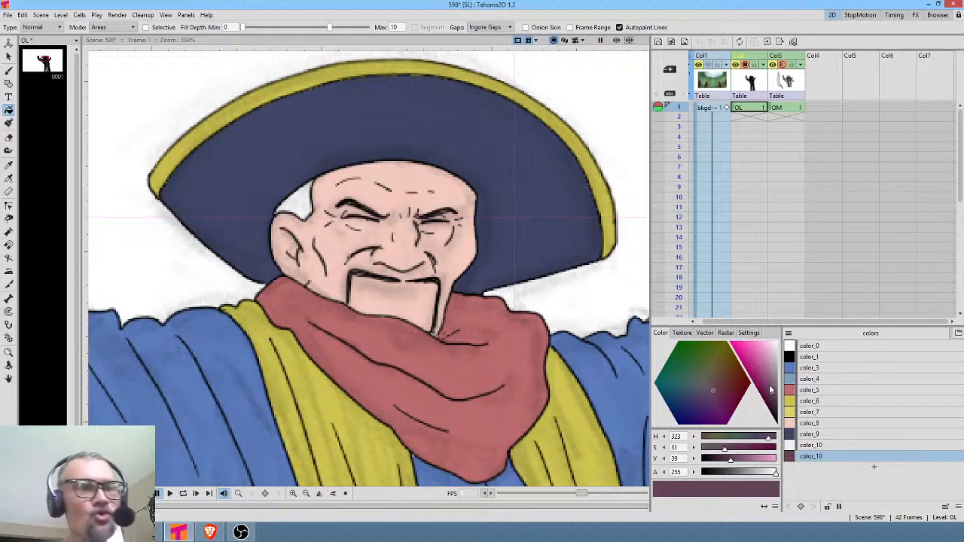
# Step: Fill the hair patch between hat and ear with the new plum style, and set the fill type to Freehand for its unfilled corners
pyautogui.click(306, 190)
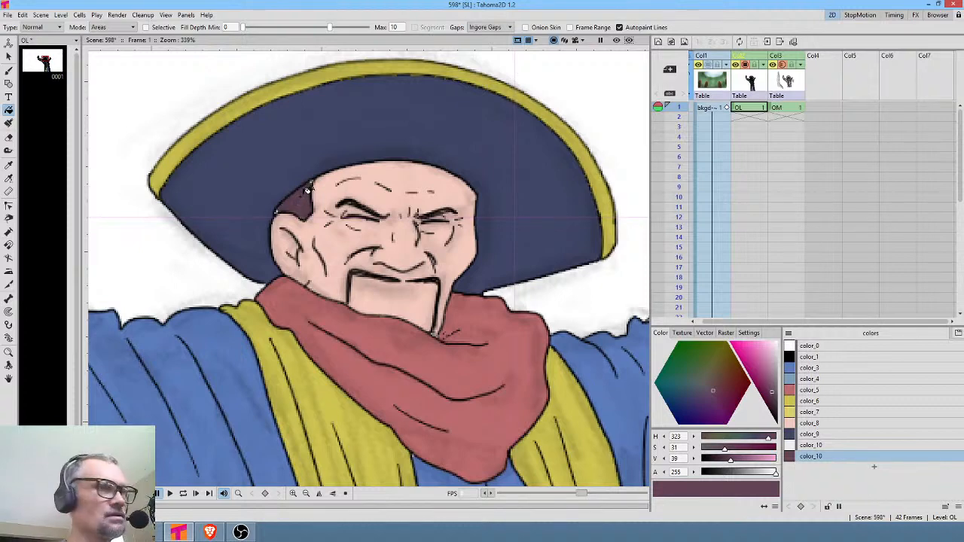
pyautogui.click(34, 27)
pyautogui.click(38, 48)
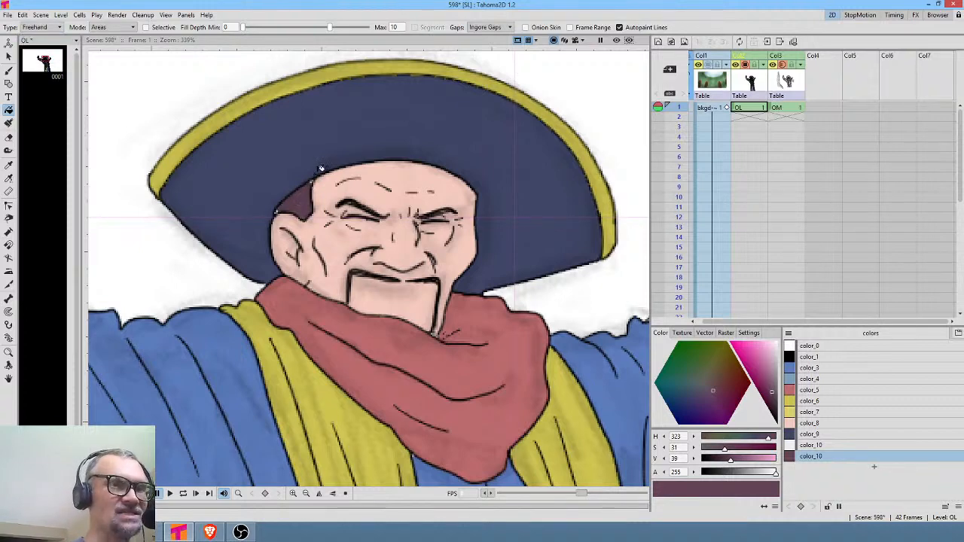
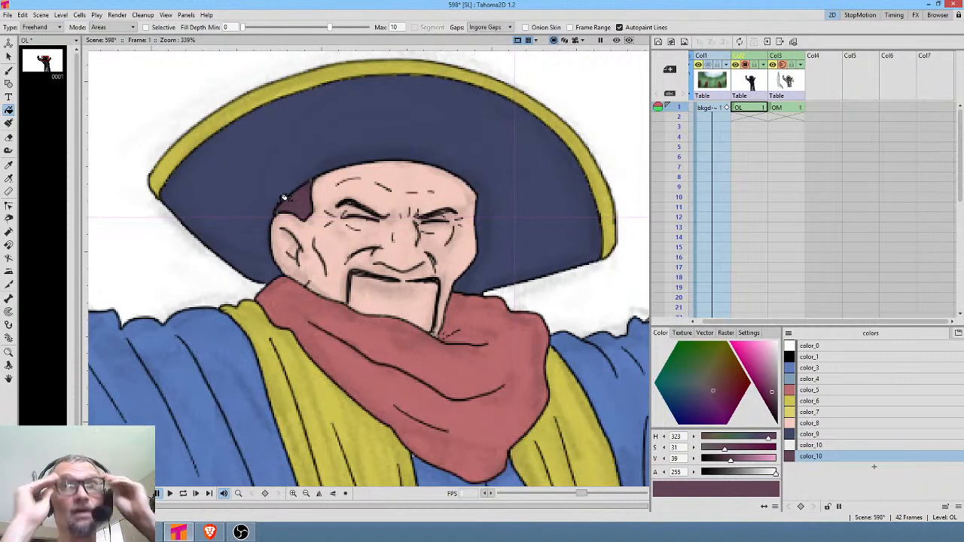
# Step: Move the OM column one column over and create a Vector level named DX in the freed column at frame 1
pyautogui.moveTo(458, 181); pyautogui.dragTo(459, 143)
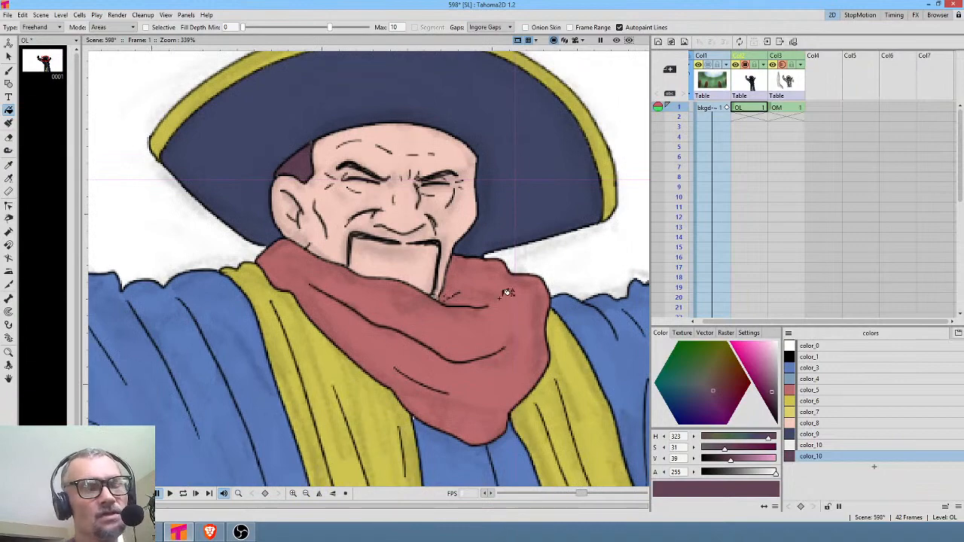
pyautogui.scroll(-2, 452, 304)
pyautogui.scroll(-2, 451, 304)
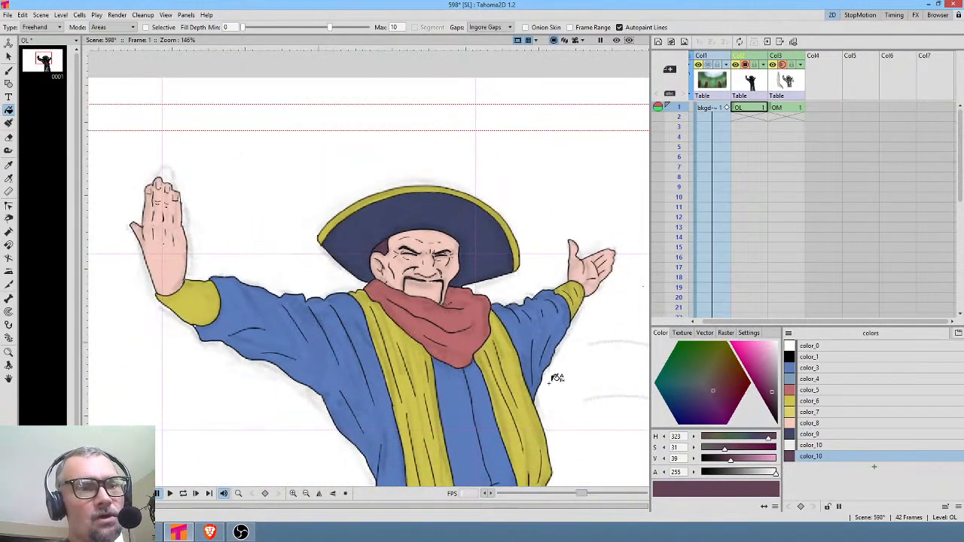
pyautogui.moveTo(555, 377); pyautogui.dragTo(539, 271)
pyautogui.scroll(-1, 539, 271)
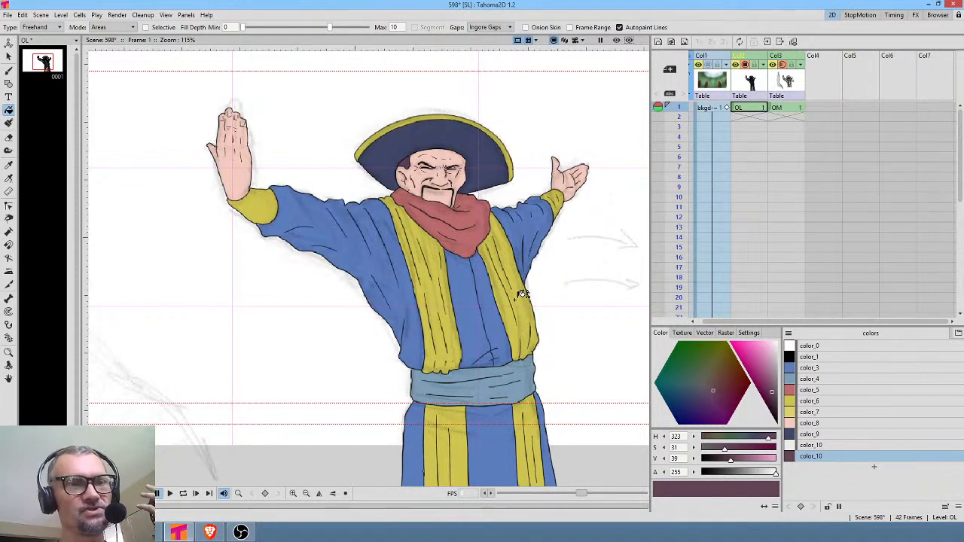
pyautogui.moveTo(790, 57); pyautogui.dragTo(828, 62)
pyautogui.click(789, 108)
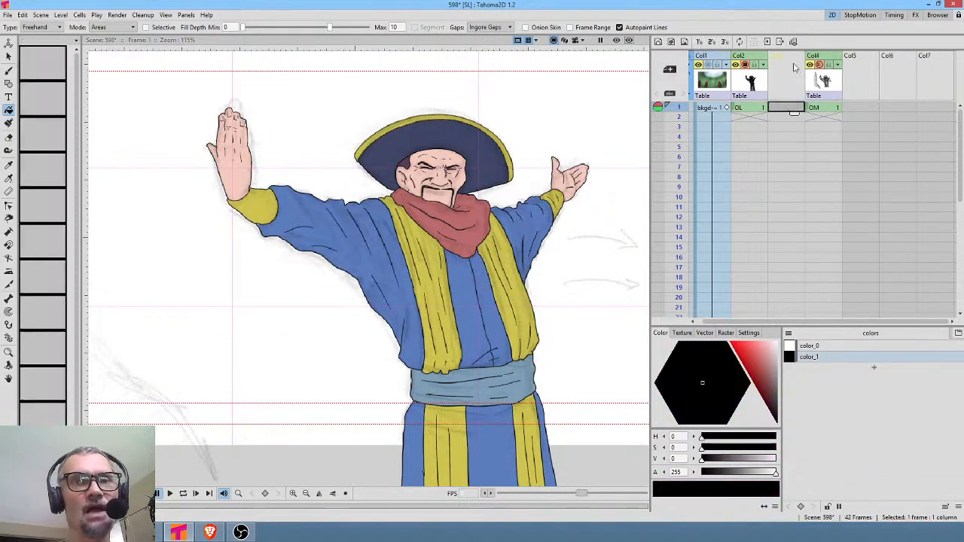
pyautogui.click(657, 42)
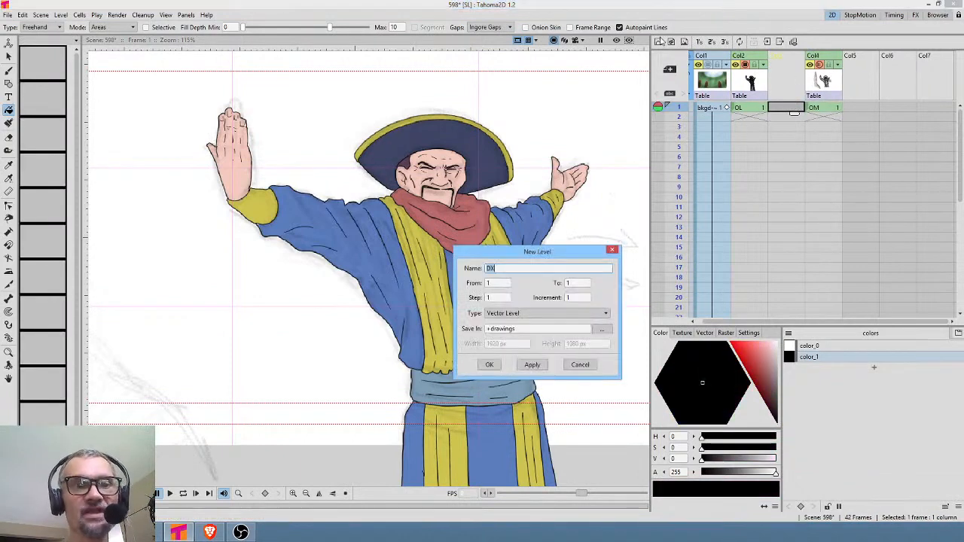
pyautogui.click(491, 364)
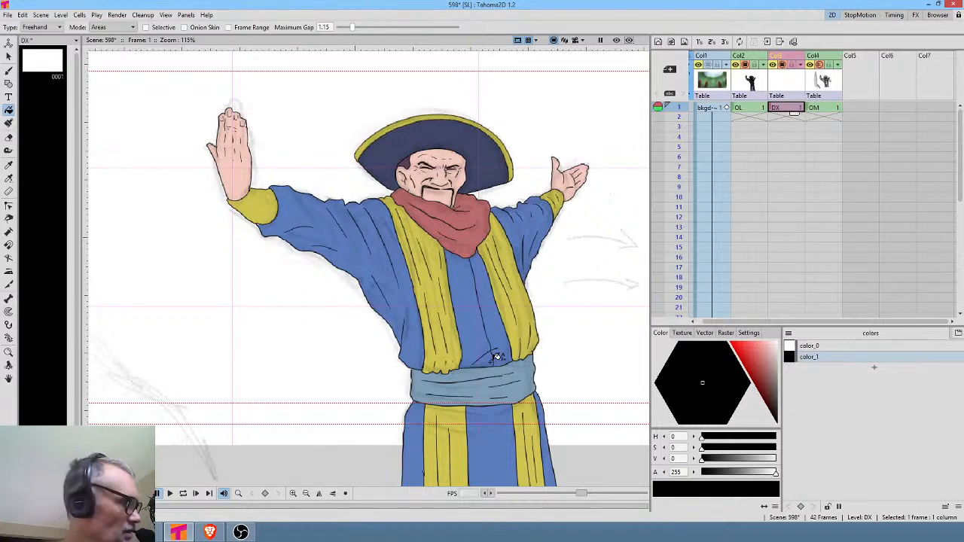
# Step: Brush a solid black shadow shape beneath the scarf on the DX level and set its column opacity to 14%
pyautogui.press('b')
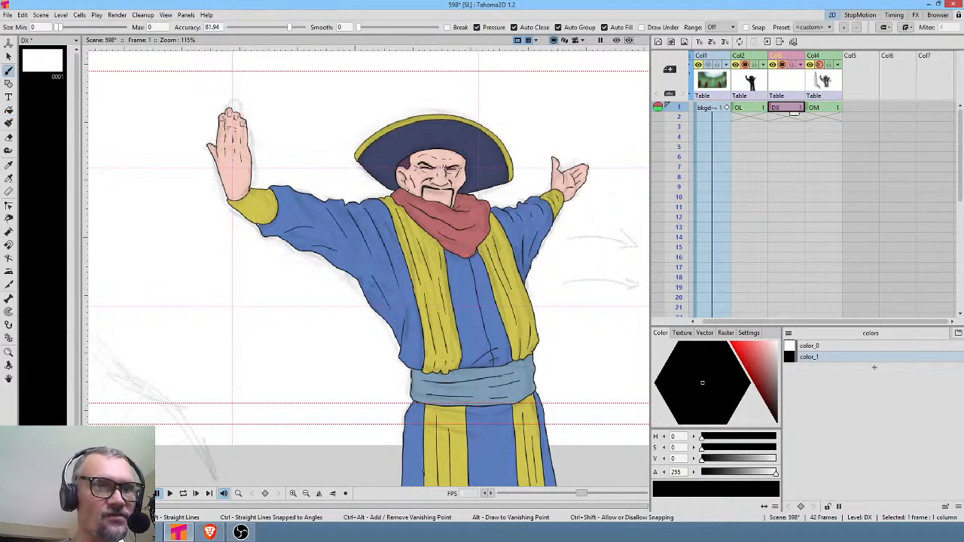
pyautogui.moveTo(466, 240)
pyautogui.mouseDown()
pyautogui.moveTo(410, 212)
pyautogui.moveTo(420, 237)
pyautogui.moveTo(467, 271)
pyautogui.moveTo(490, 258)
pyautogui.moveTo(492, 232)
pyautogui.mouseUp()
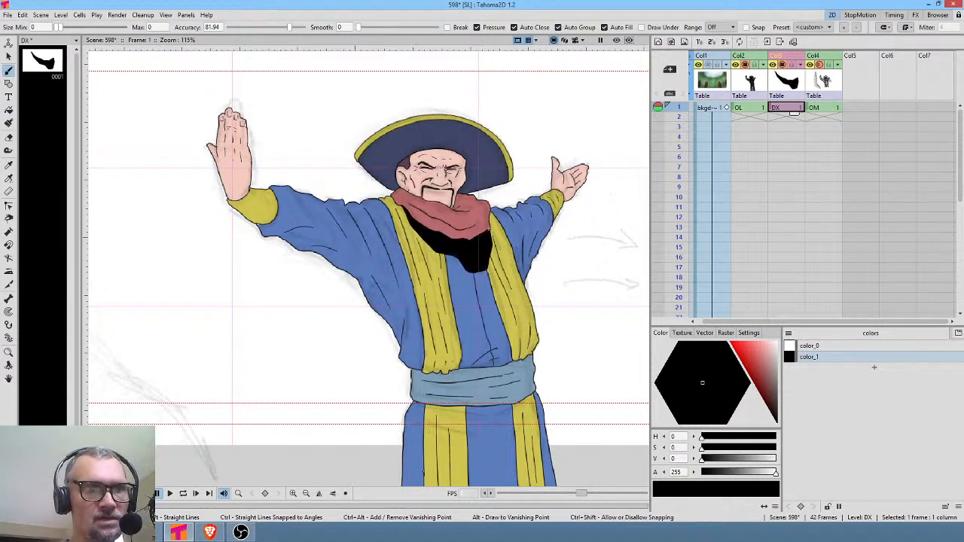
pyautogui.click(800, 69)
pyautogui.moveTo(871, 77); pyautogui.dragTo(829, 79)
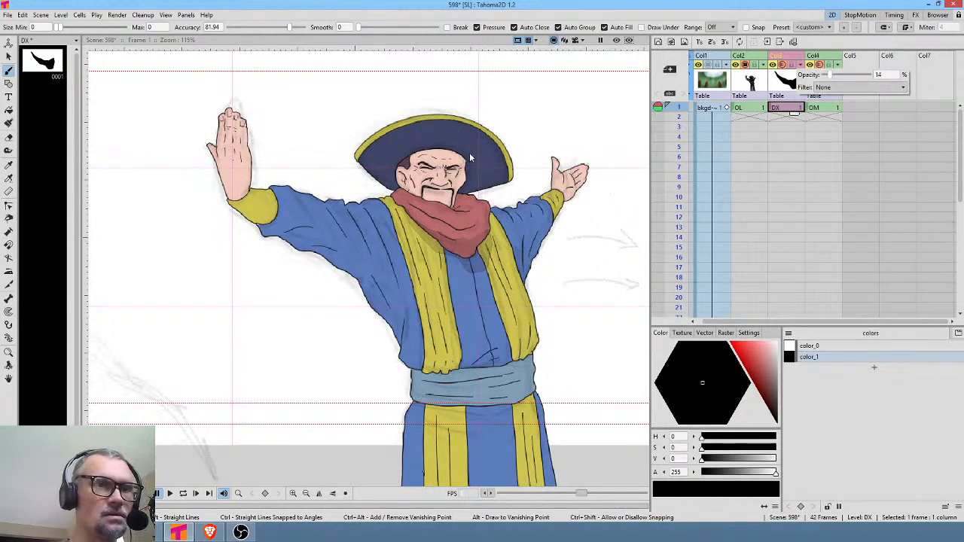
pyautogui.click(792, 110)
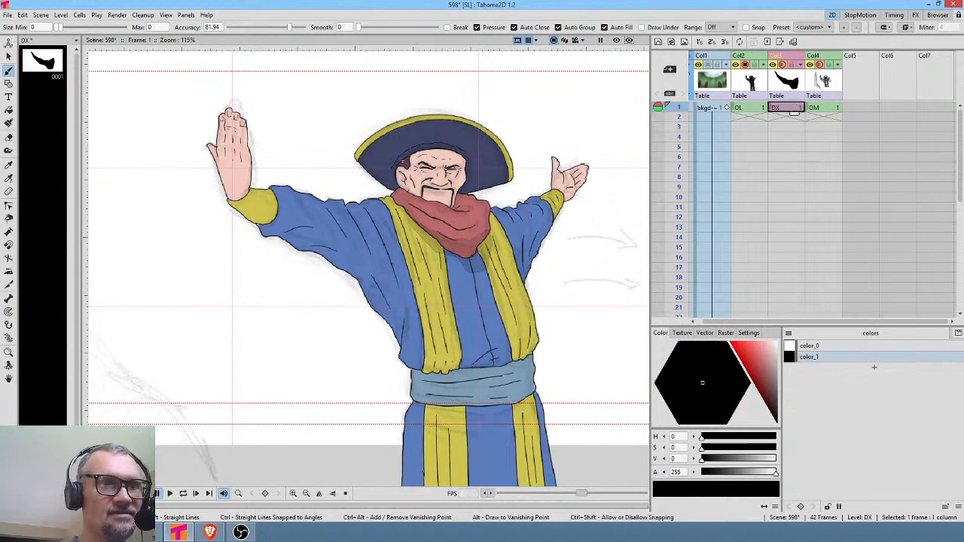
# Step: Paint black shadow shapes on DX under the hat brim, along the face, down the robe and yellow trims, and below the sash
pyautogui.moveTo(407, 159)
pyautogui.mouseDown()
pyautogui.moveTo(467, 161)
pyautogui.moveTo(446, 181)
pyautogui.mouseUp()
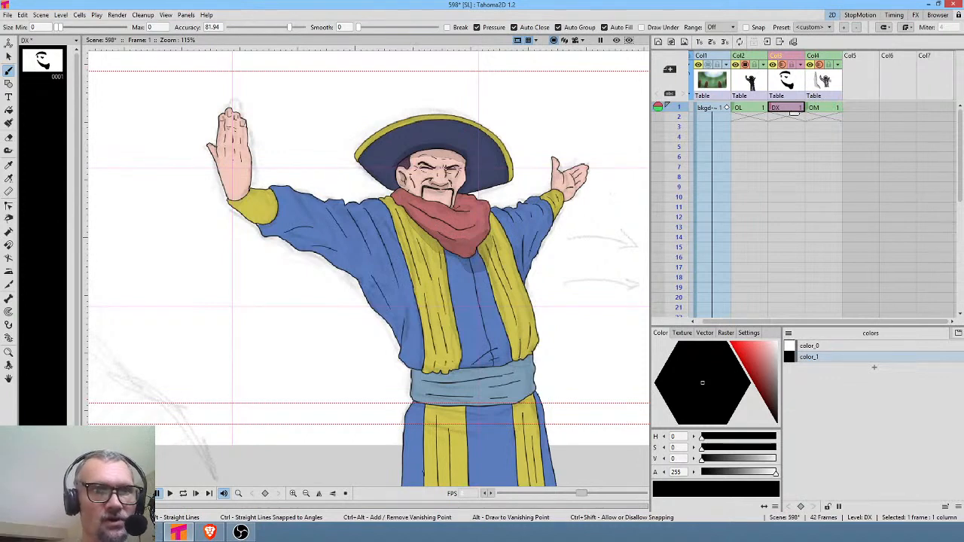
pyautogui.moveTo(439, 245)
pyautogui.mouseDown()
pyautogui.moveTo(458, 366)
pyautogui.moveTo(443, 249)
pyautogui.moveTo(488, 288)
pyautogui.moveTo(512, 361)
pyautogui.moveTo(483, 252)
pyautogui.mouseUp()
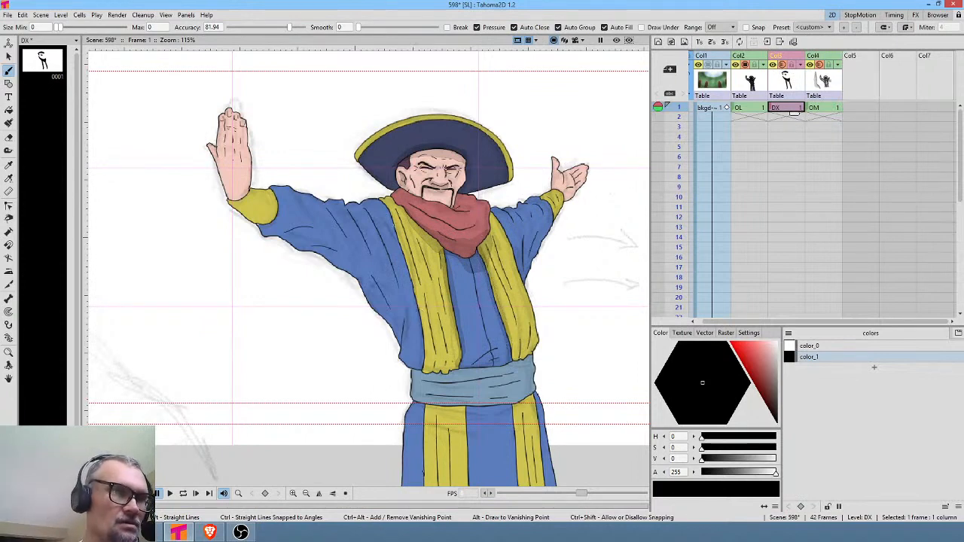
pyautogui.moveTo(398, 241)
pyautogui.mouseDown()
pyautogui.moveTo(418, 348)
pyautogui.moveTo(405, 366)
pyautogui.mouseUp()
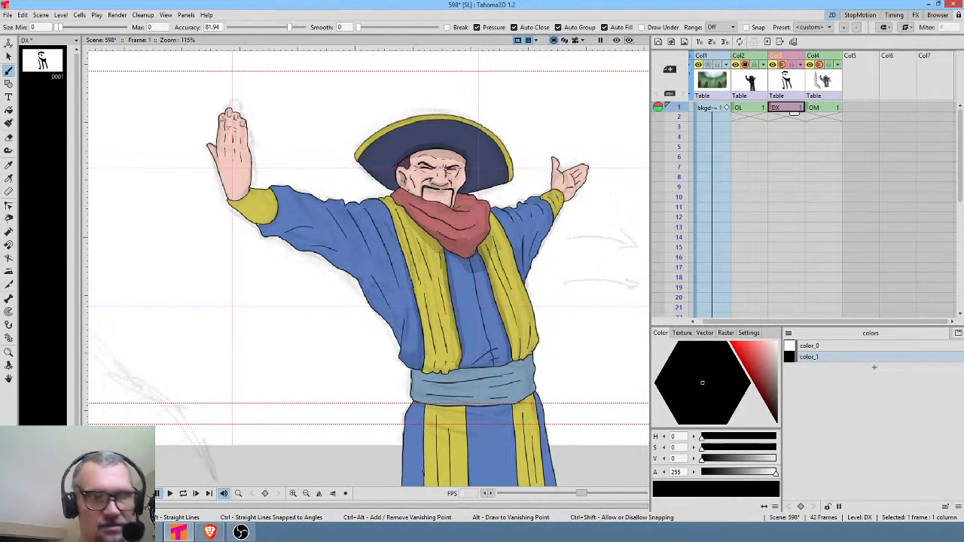
pyautogui.moveTo(454, 367)
pyautogui.mouseDown()
pyautogui.moveTo(412, 369)
pyautogui.moveTo(447, 389)
pyautogui.moveTo(524, 366)
pyautogui.moveTo(533, 351)
pyautogui.moveTo(456, 368)
pyautogui.mouseUp()
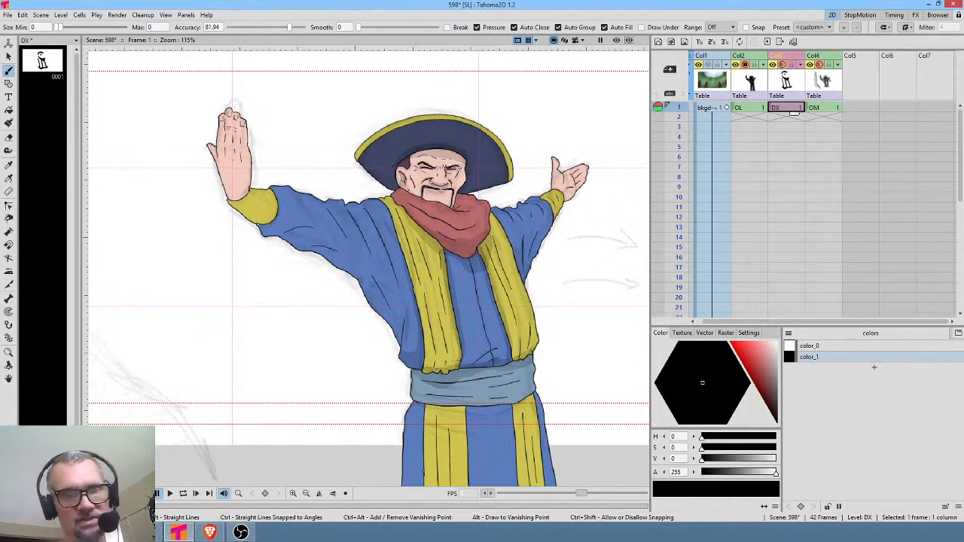
pyautogui.moveTo(527, 397)
pyautogui.mouseDown()
pyautogui.moveTo(423, 404)
pyautogui.moveTo(539, 393)
pyautogui.mouseUp()
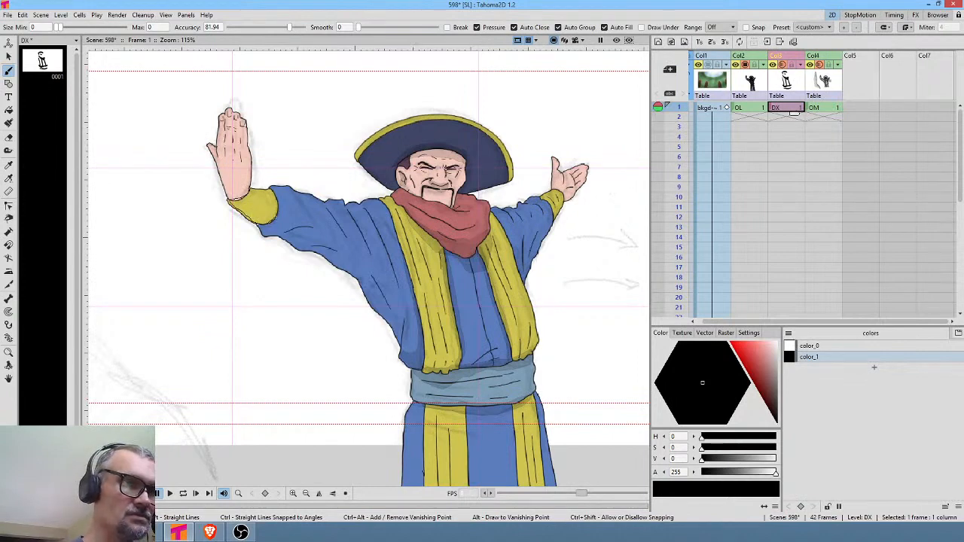
# Step: Add shadow shapes on DX along the raised arm's yellow cuff and over the lower part of its palm
pyautogui.moveTo(261, 207); pyautogui.dragTo(248, 194)
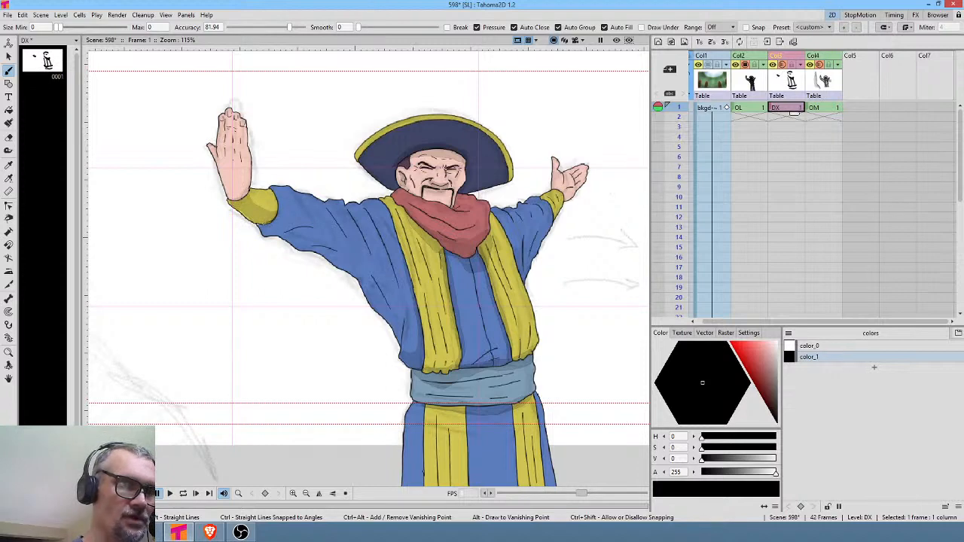
pyautogui.moveTo(281, 223); pyautogui.dragTo(278, 206)
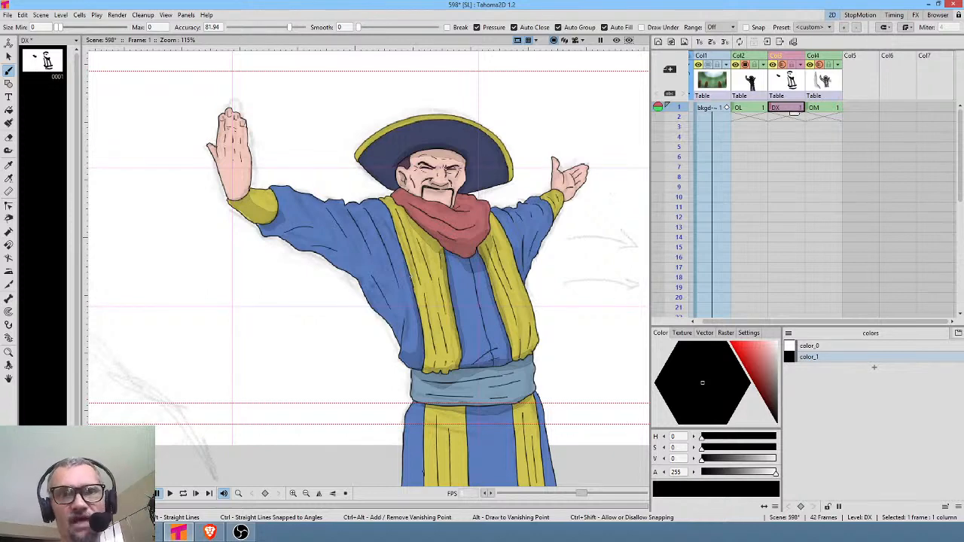
pyautogui.click(759, 108)
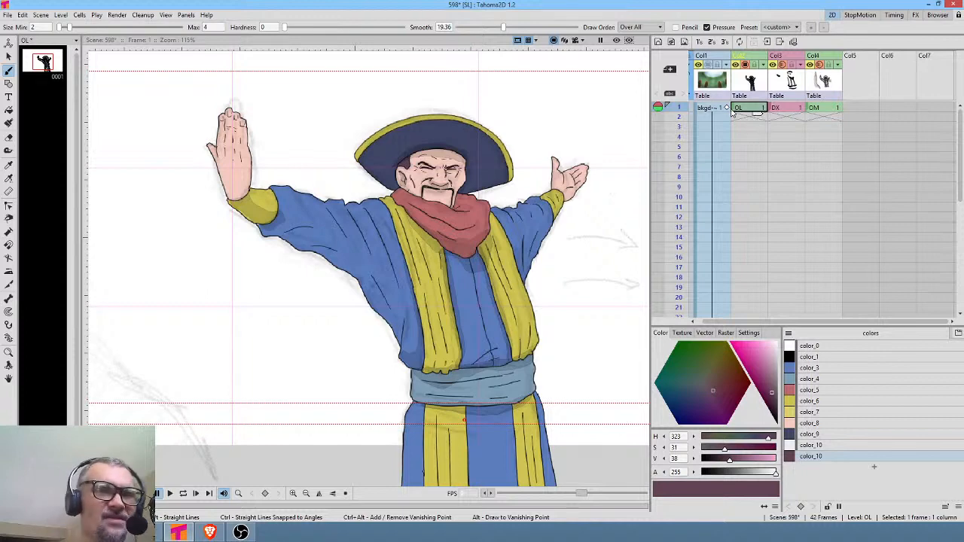
pyautogui.click(789, 109)
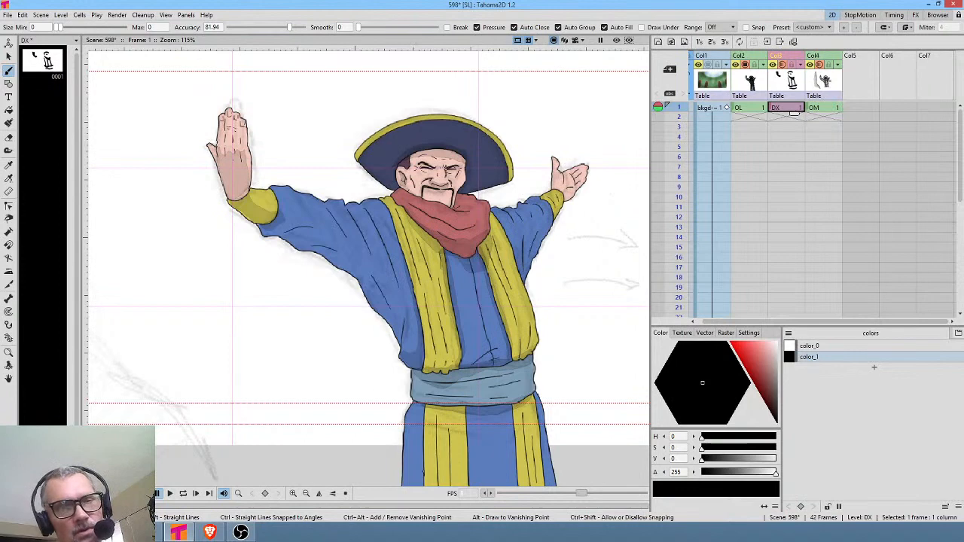
# Step: Extend the OL drawing's exposure through frame 10 and place a copy of it as drawing 2 at frame 11
pyautogui.click(757, 108)
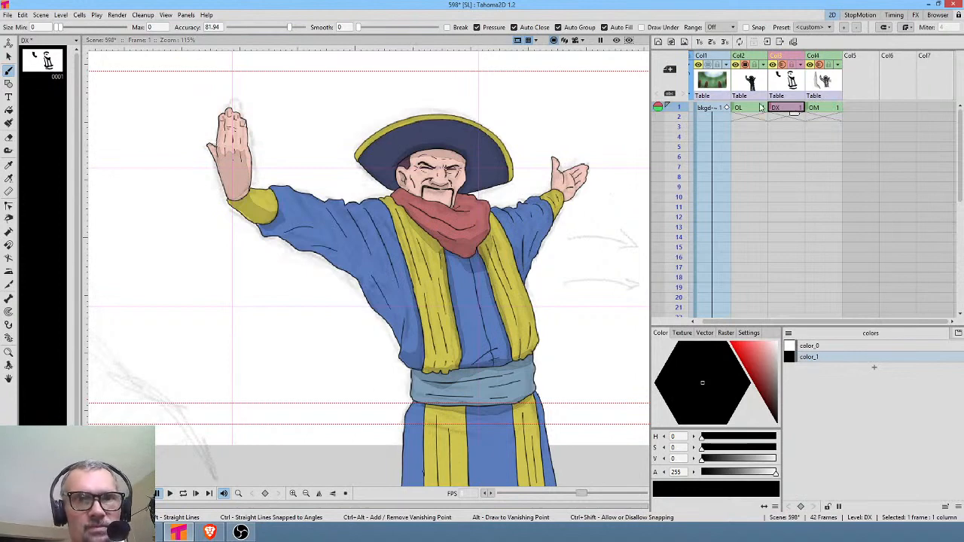
pyautogui.moveTo(759, 115); pyautogui.dragTo(758, 211)
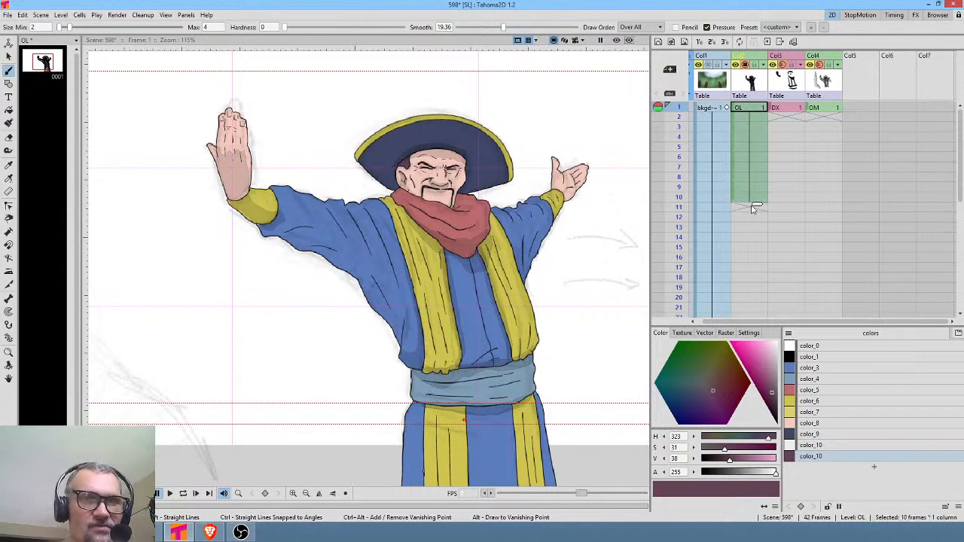
pyautogui.click(750, 211)
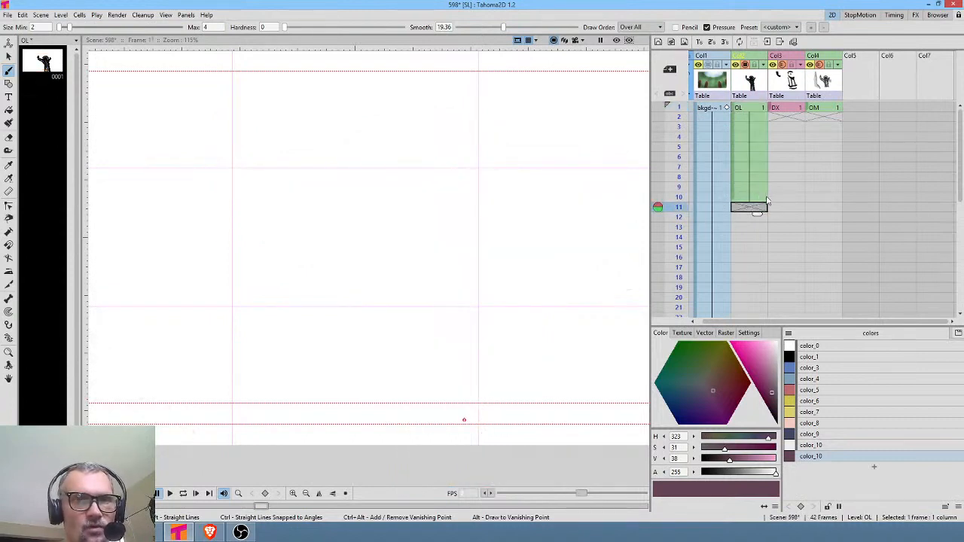
pyautogui.hotkey('ctrl', 'v')
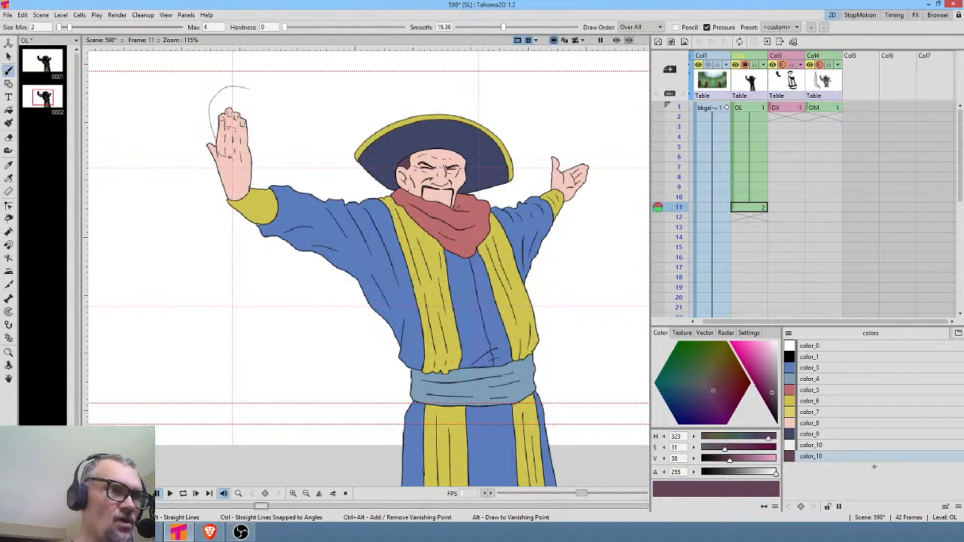
# Step: Lasso the raised hand's fingers in drawing 2, taper them inward and shorten them to about 84% vertical scale
pyautogui.moveTo(261, 139); pyautogui.dragTo(255, 91)
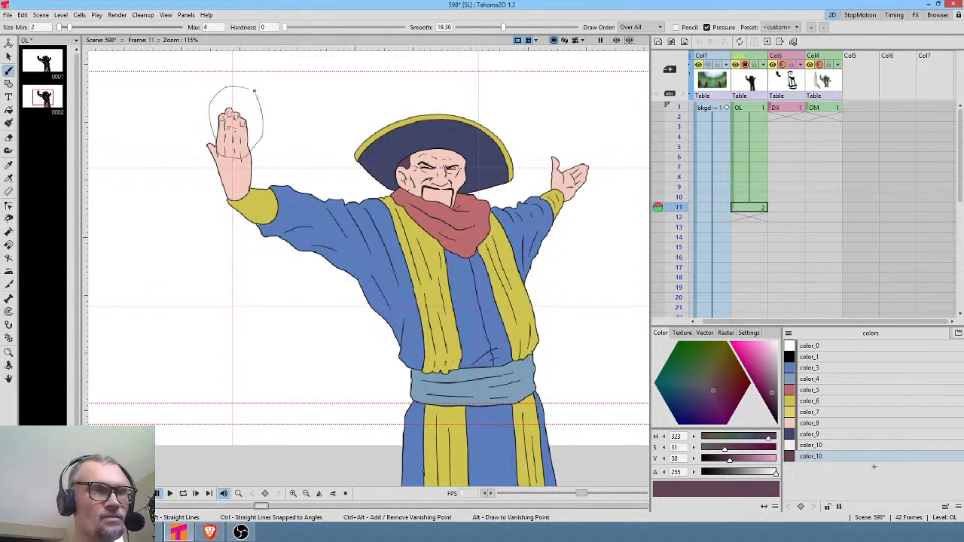
pyautogui.hotkey('ctrl', 'z')
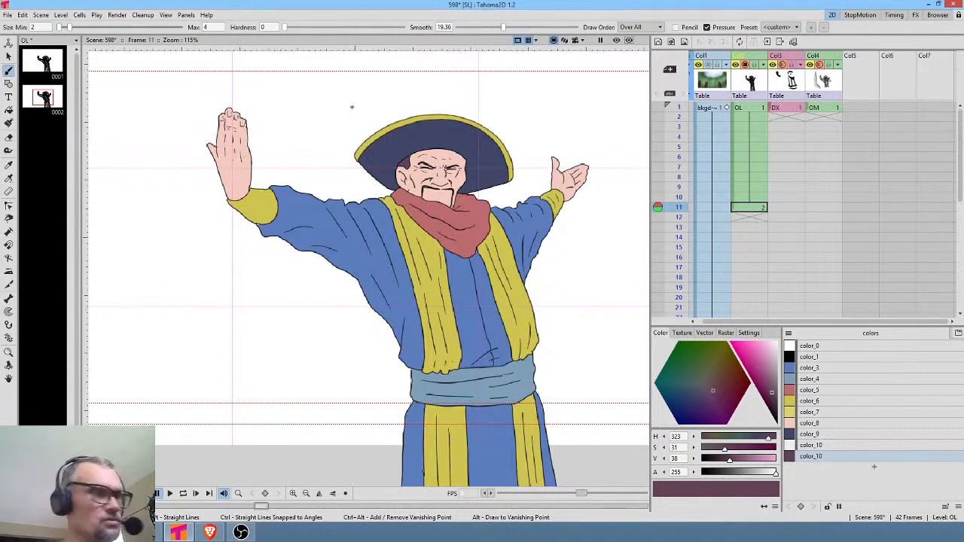
pyautogui.press('s')
pyautogui.moveTo(248, 90)
pyautogui.mouseDown()
pyautogui.moveTo(223, 101)
pyautogui.moveTo(213, 129)
pyautogui.moveTo(228, 162)
pyautogui.moveTo(256, 153)
pyautogui.moveTo(253, 93)
pyautogui.mouseUp()
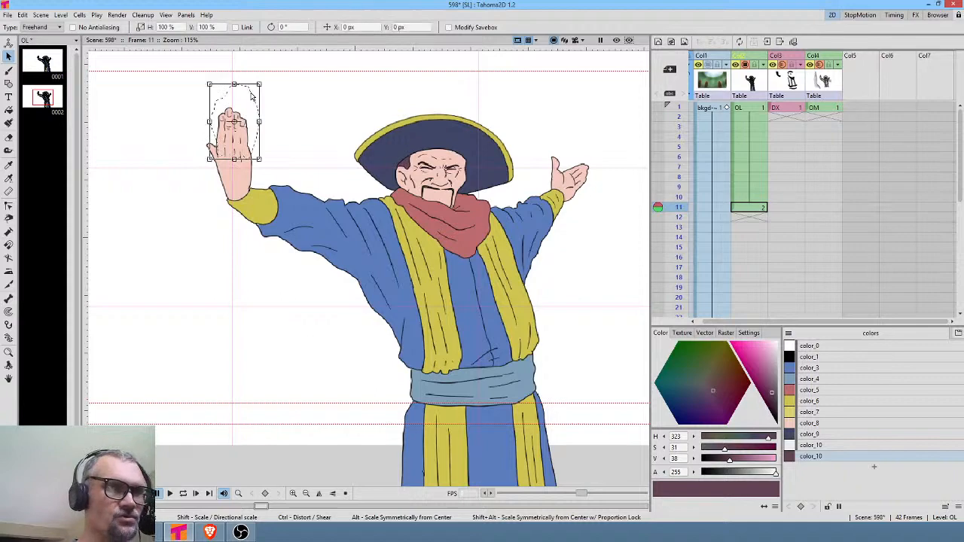
pyautogui.scroll(4, 304, 159)
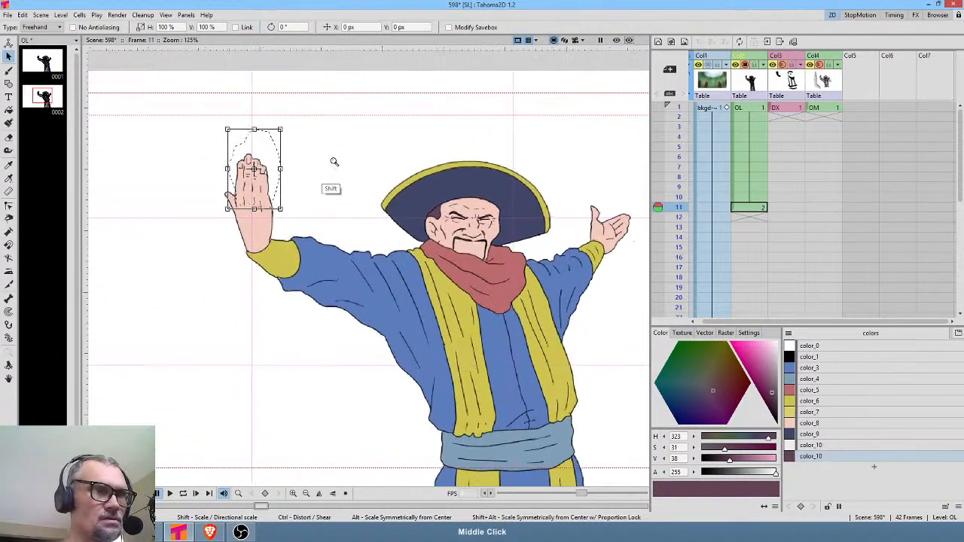
pyautogui.moveTo(306, 165); pyautogui.dragTo(366, 209)
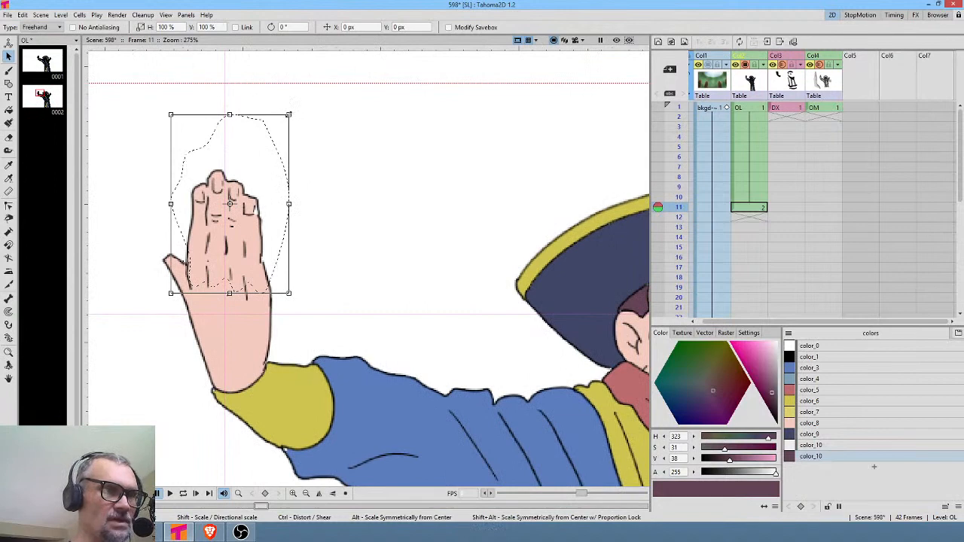
pyautogui.moveTo(290, 114); pyautogui.dragTo(268, 128)
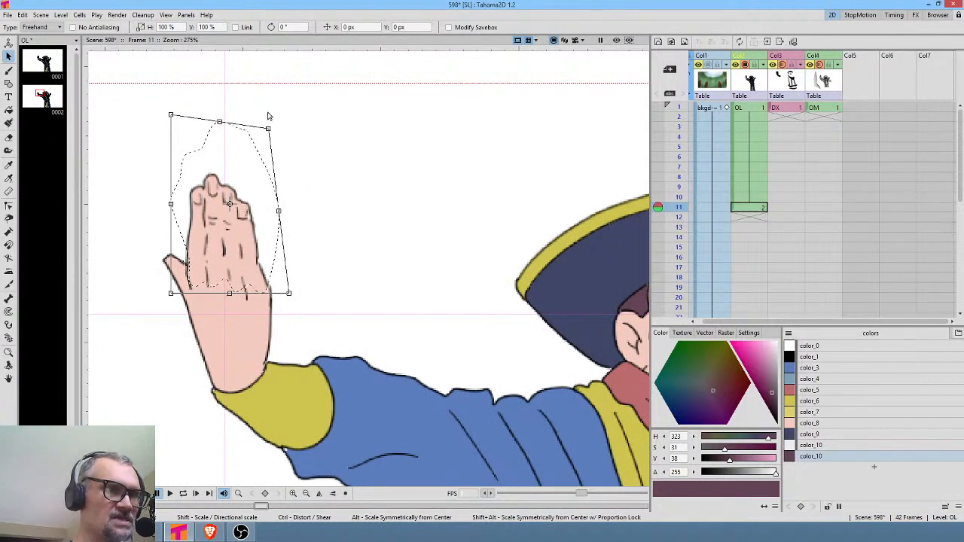
pyautogui.moveTo(170, 115); pyautogui.dragTo(188, 127)
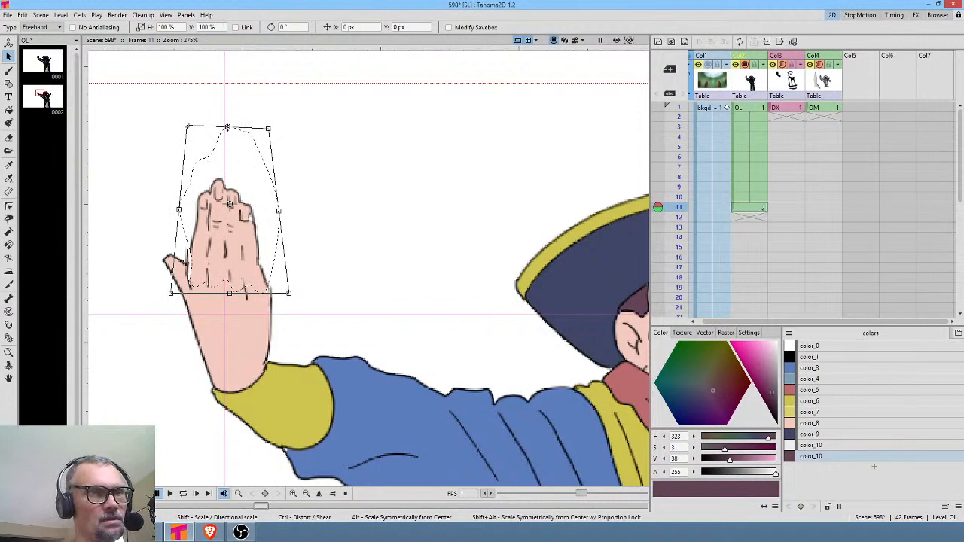
pyautogui.moveTo(228, 127); pyautogui.dragTo(240, 158)
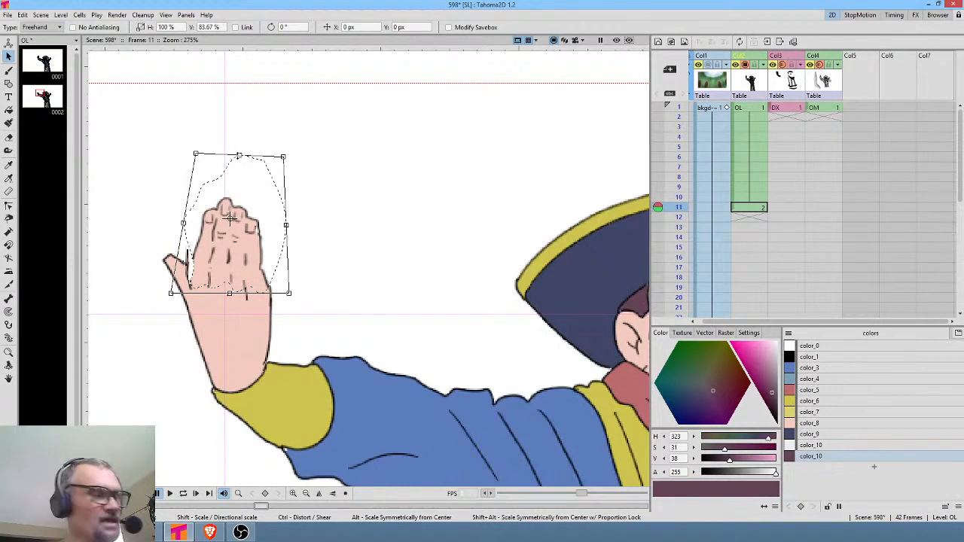
# Step: Flip between the two OL drawings to compare the original raised hand with the reshaped fingers
pyautogui.press(',')
pyautogui.press('.')
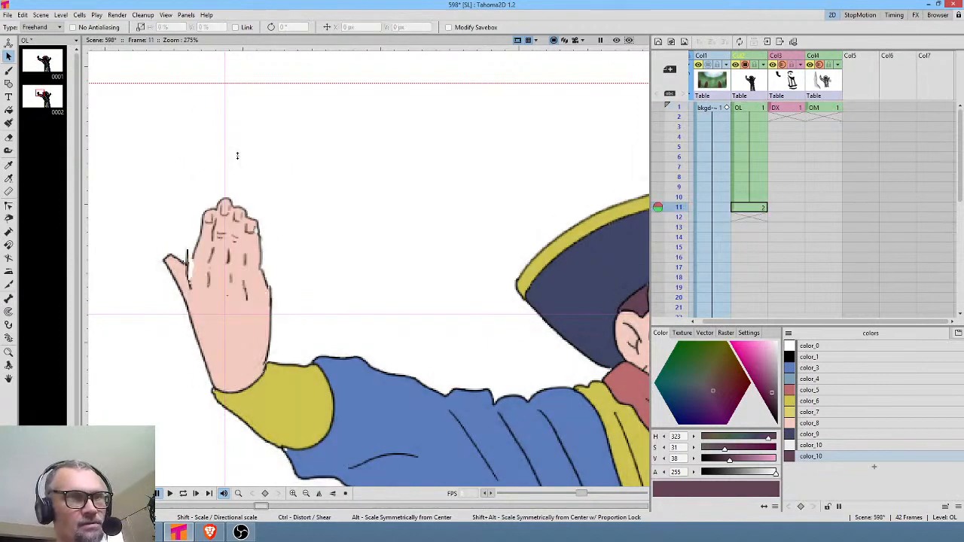
pyautogui.press(',')
pyautogui.press('.')
pyautogui.scroll(-6, 305, 228)
pyautogui.press(',')
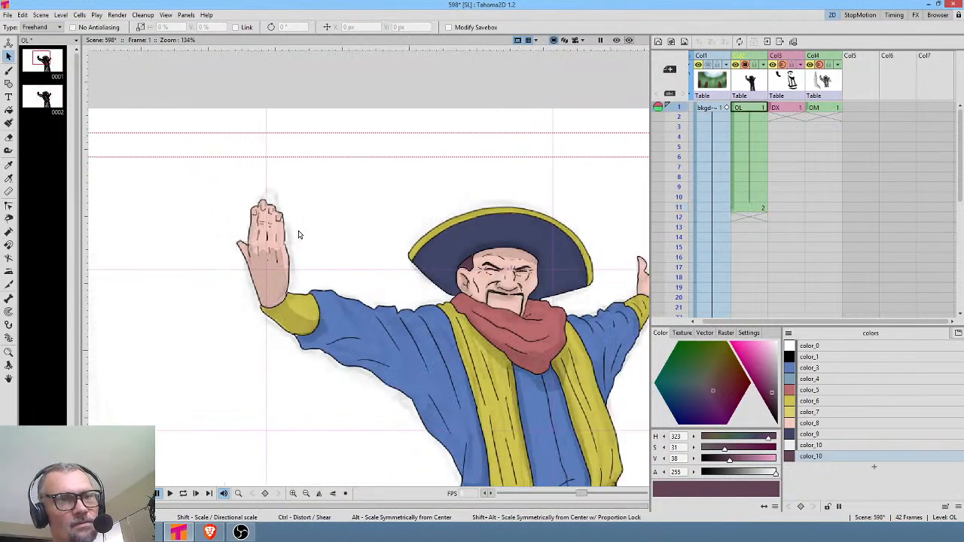
pyautogui.press('.')
pyautogui.press(',')
pyautogui.press('.')
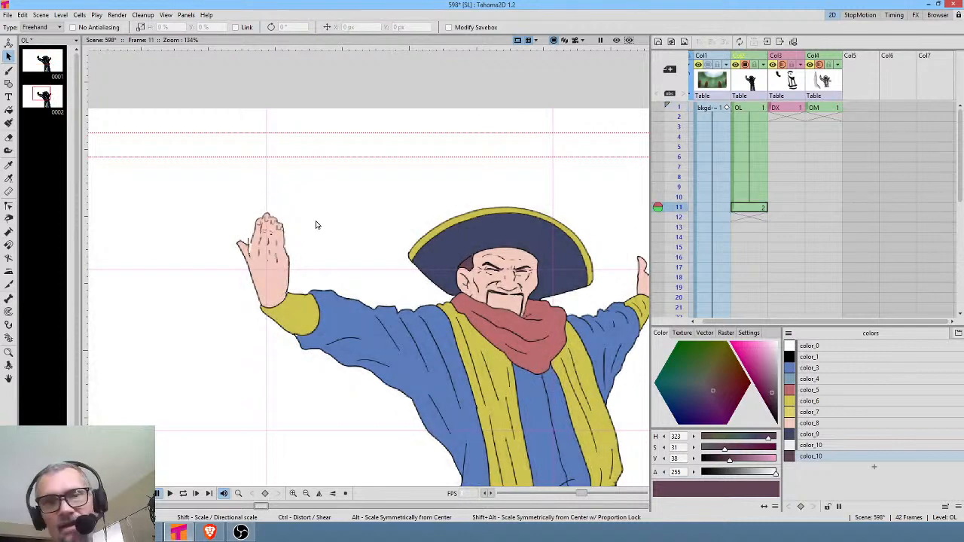
# Step: Erase the stray line beside the thumb in drawing 2 and redraw the broken hand outline there with black color_1
pyautogui.click(757, 209)
pyautogui.scroll(5, 266, 228)
pyautogui.scroll(6, 266, 228)
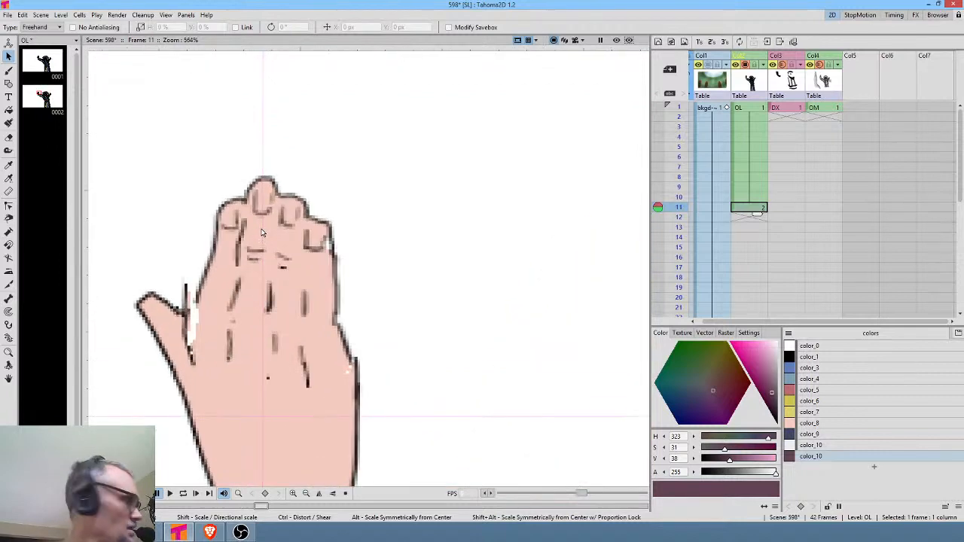
pyautogui.press('a')
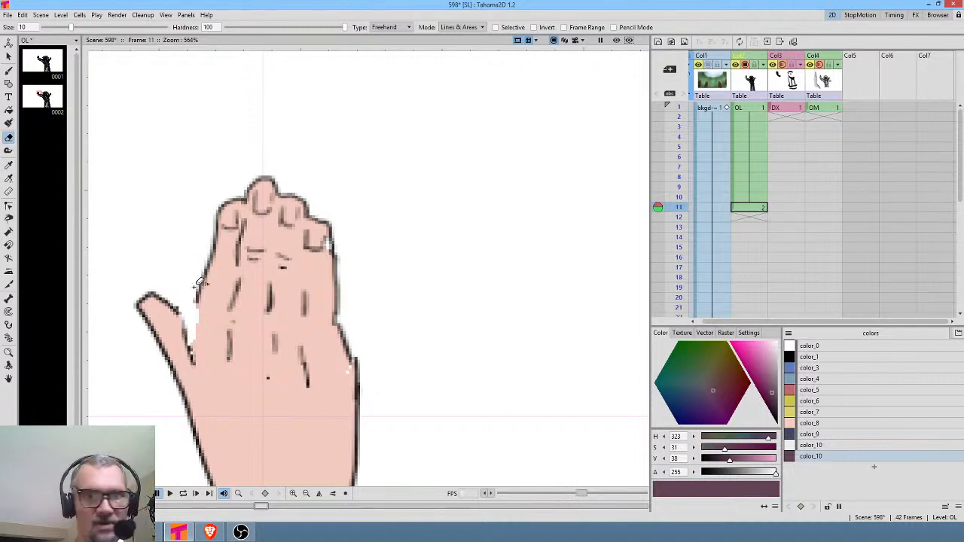
pyautogui.moveTo(826, 359); pyautogui.dragTo(826, 346)
pyautogui.press('b')
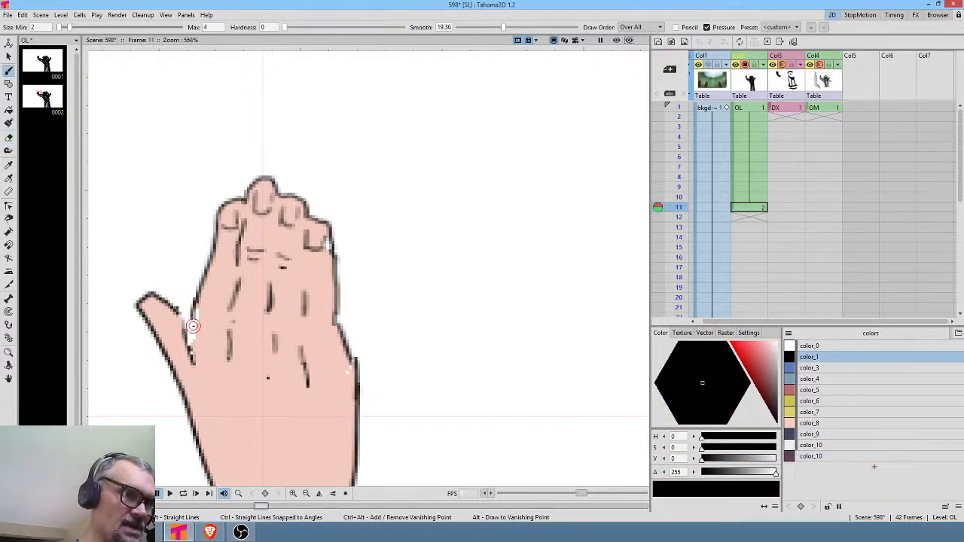
pyautogui.moveTo(194, 326)
pyautogui.mouseDown()
pyautogui.moveTo(193, 354)
pyautogui.moveTo(192, 342)
pyautogui.mouseUp()
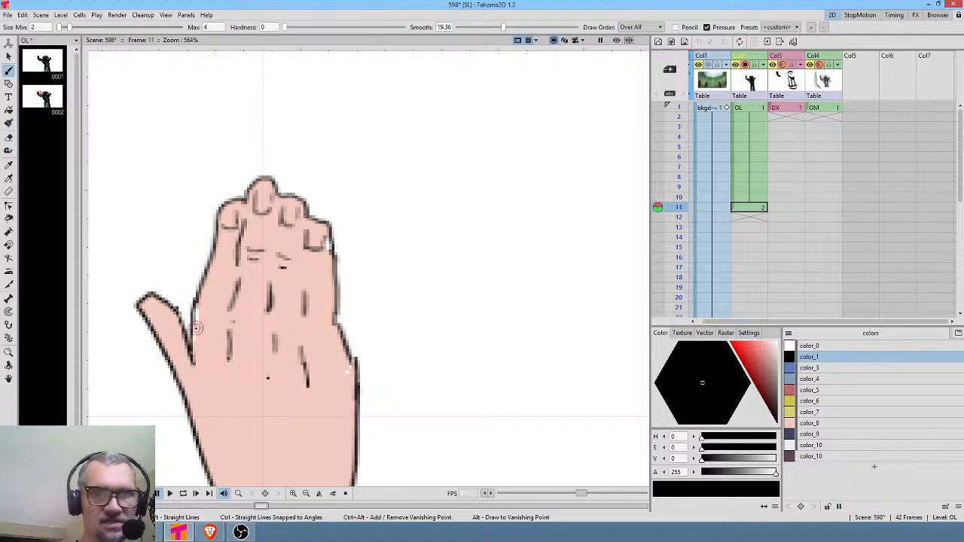
# Step: Set the Paint Brush mode to Areas and cover the white gaps along the hand's edges with skin-tone color_8
pyautogui.click(824, 423)
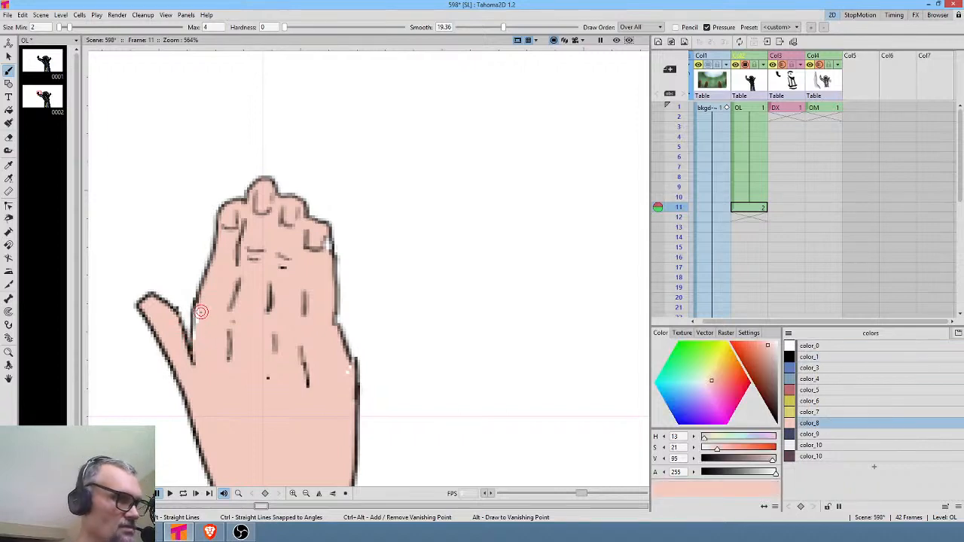
pyautogui.press('f')
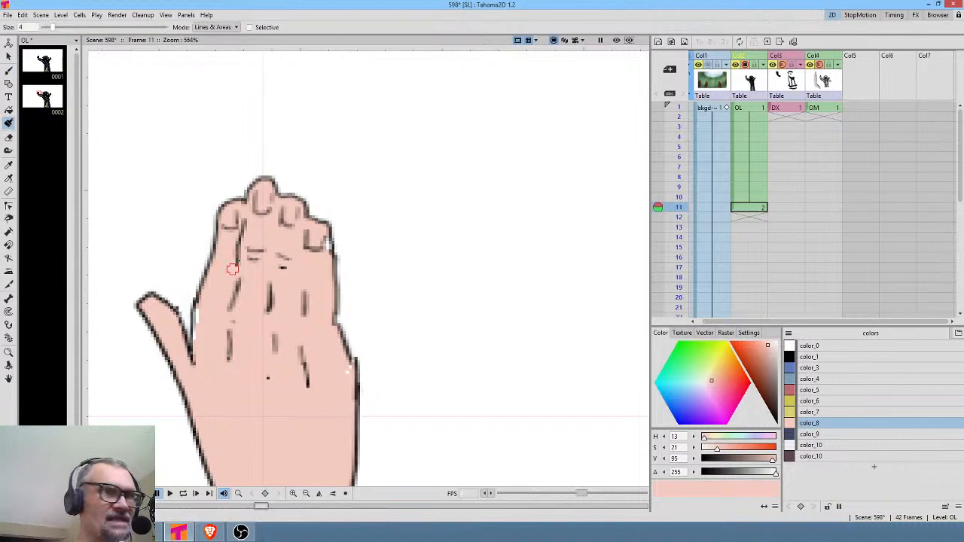
pyautogui.click(214, 27)
pyautogui.click(215, 39)
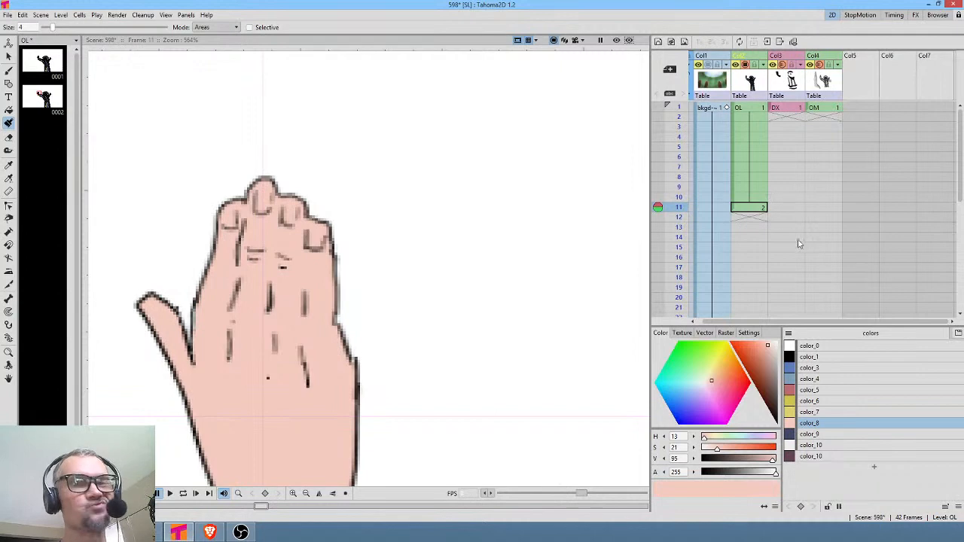
# Step: Extend drawing 2 in the OL column from frame 11 through frame 42
pyautogui.moveTo(799, 254); pyautogui.dragTo(808, 154)
pyautogui.click(762, 114)
pyautogui.moveTo(762, 119); pyautogui.dragTo(762, 265)
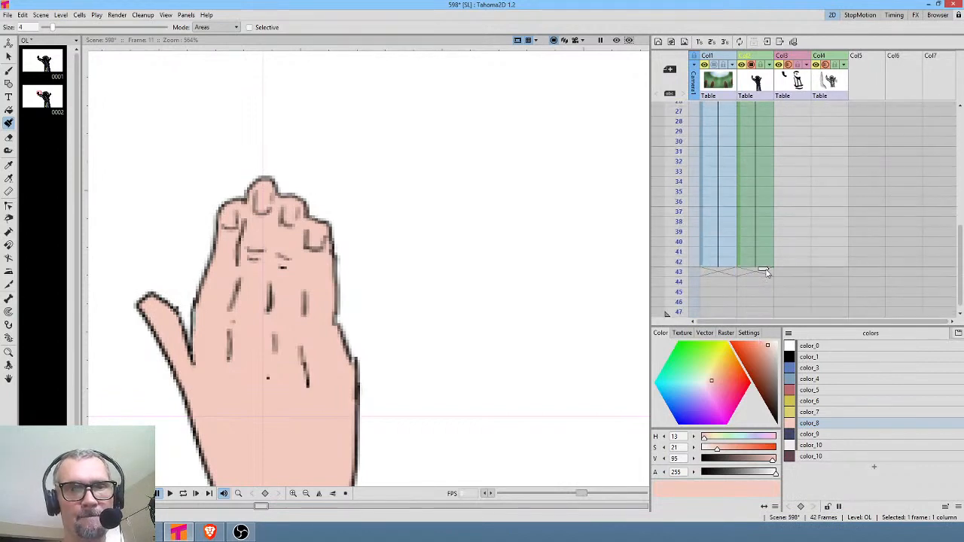
pyautogui.middleClick(795, 167)
pyautogui.middleClick(809, 174)
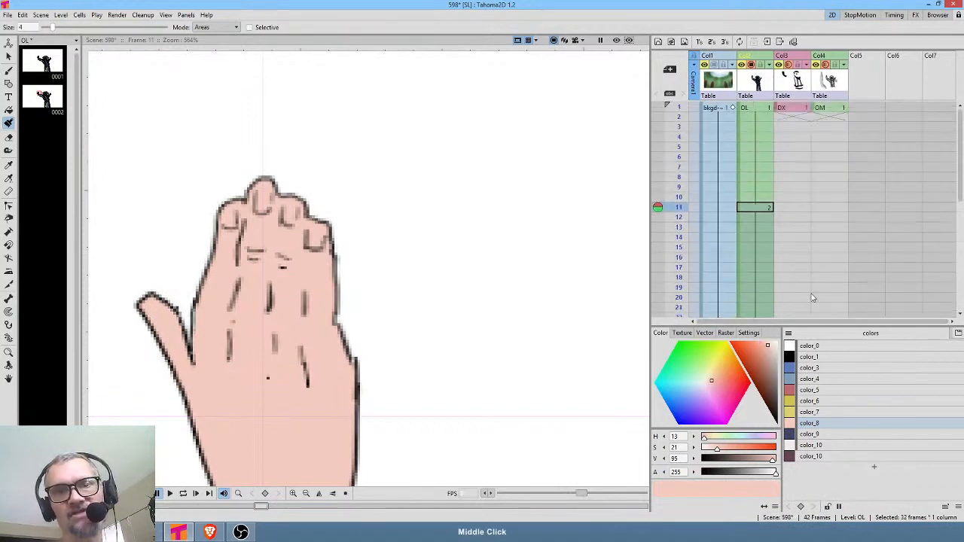
# Step: Extend drawing 1 in the DX column from frame 1 through frame 42
pyautogui.click(800, 108)
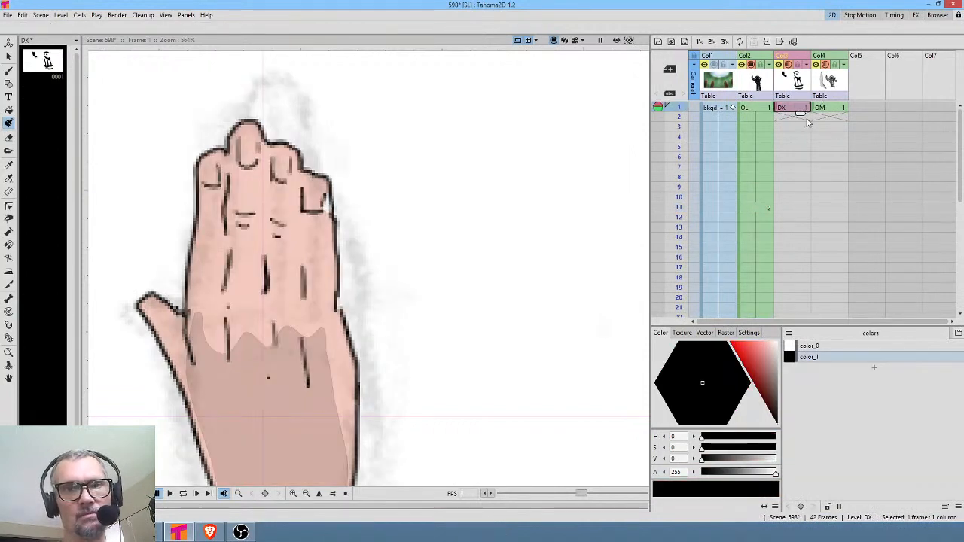
pyautogui.moveTo(803, 114); pyautogui.dragTo(802, 259)
pyautogui.middleClick(840, 131)
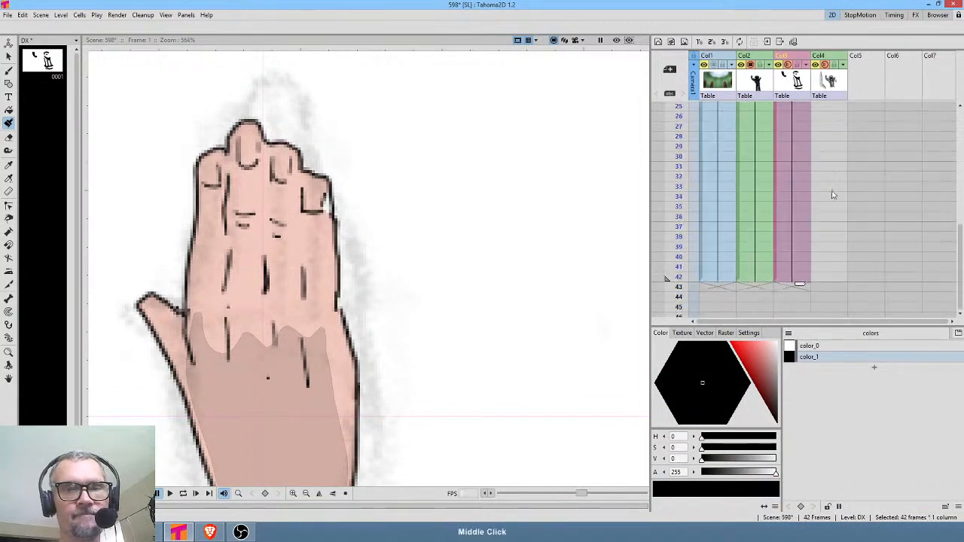
pyautogui.middleClick(822, 121)
pyautogui.middleClick(838, 100)
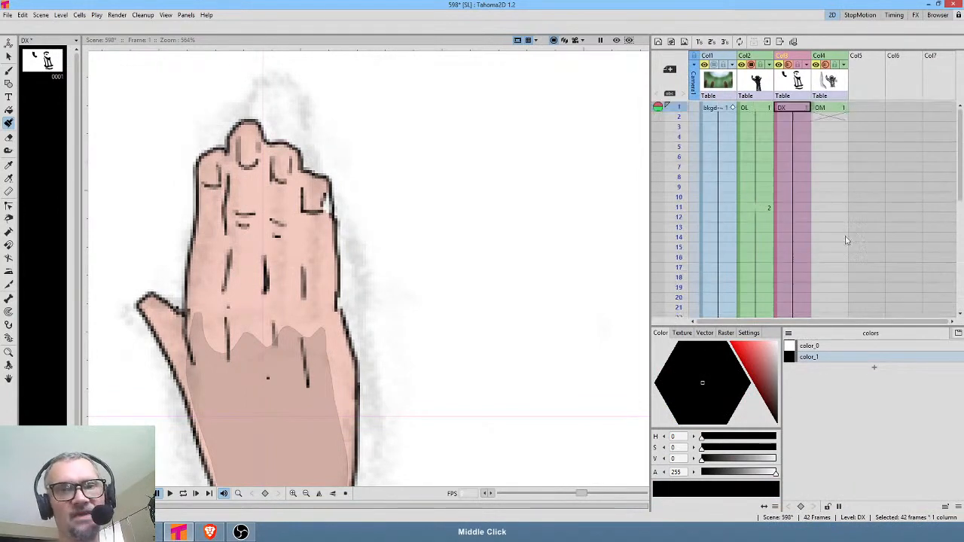
# Step: Review the raised hand and the whole character in the OL drawing at frame 1
pyautogui.click(840, 107)
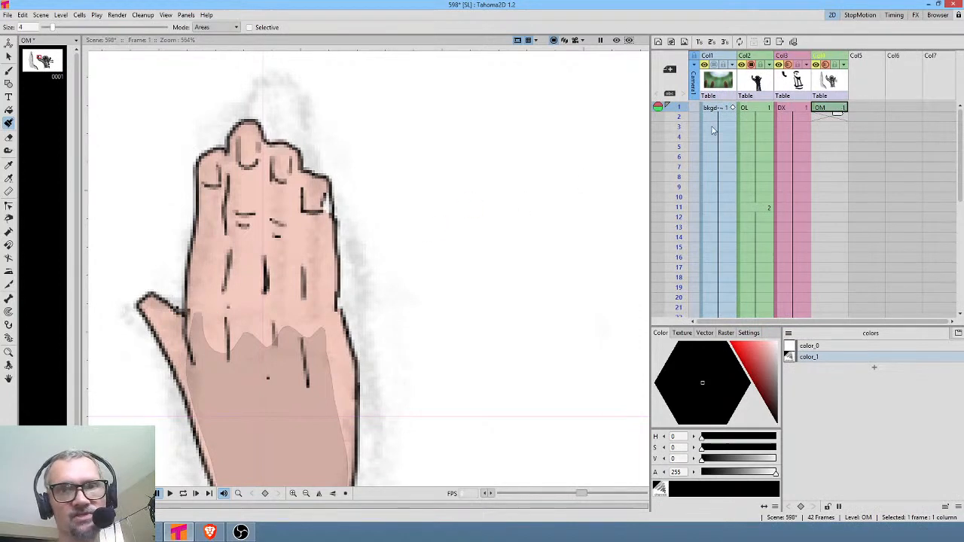
pyautogui.click(759, 110)
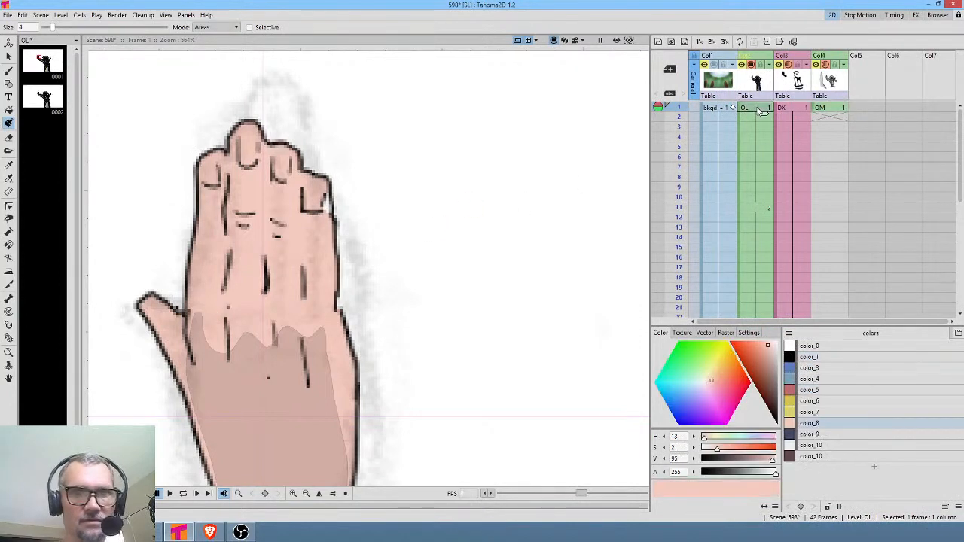
pyautogui.click(817, 424)
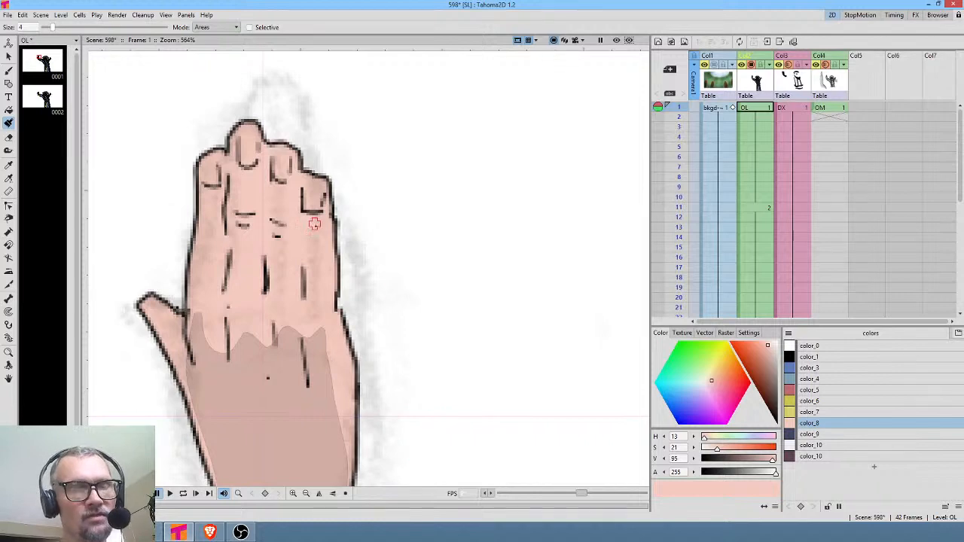
pyautogui.scroll(-2, 411, 278)
pyautogui.scroll(-3, 412, 278)
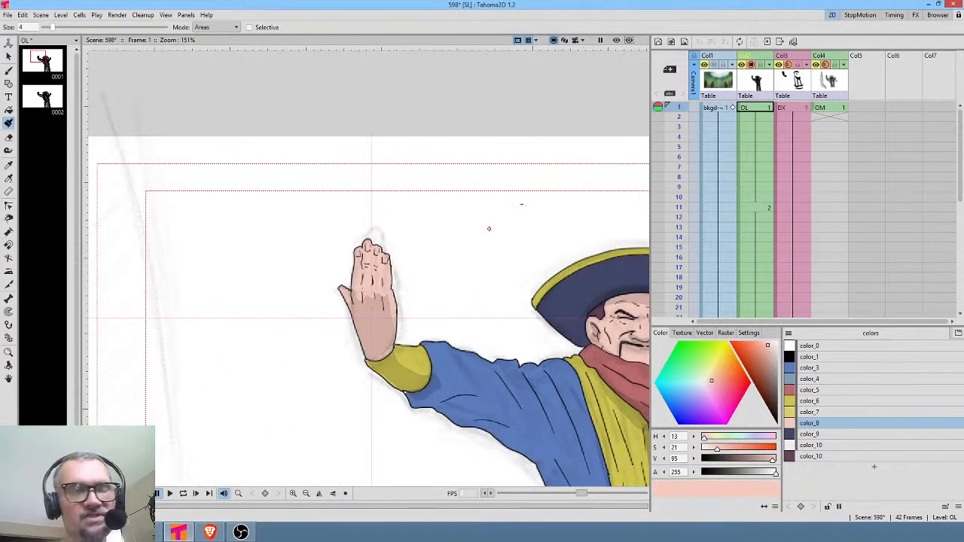
pyautogui.click(756, 109)
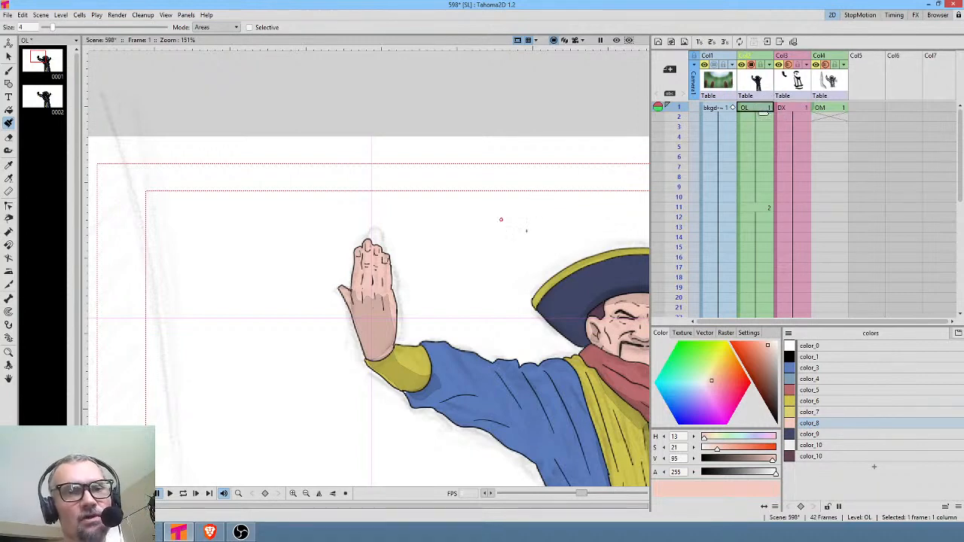
pyautogui.moveTo(428, 170); pyautogui.dragTo(429, 173)
pyautogui.scroll(-4, 557, 221)
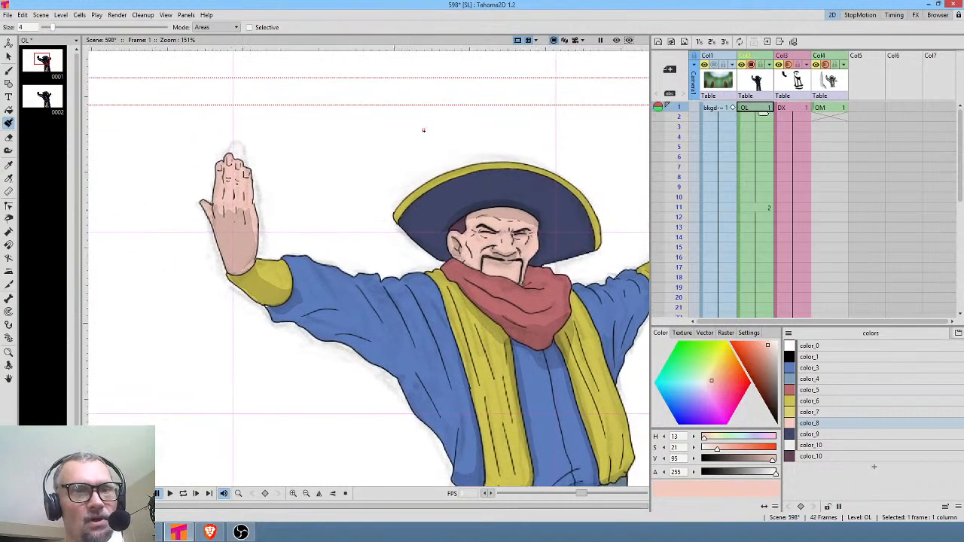
pyautogui.scroll(-2, 522, 145)
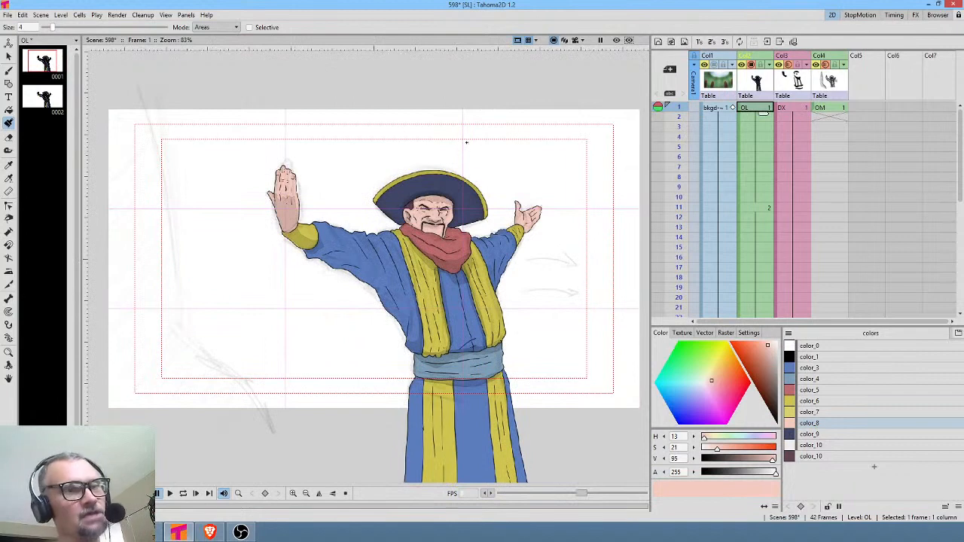
# Step: Switch OL frames 12 and 14 to drawing 1 so the two hand drawings alternate from frame 11 to 15
pyautogui.click(761, 208)
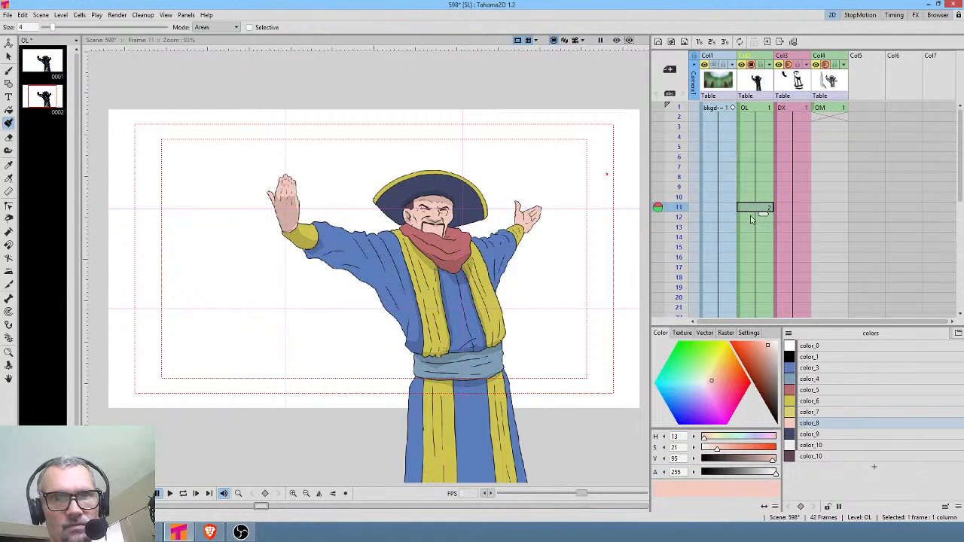
pyautogui.click(751, 218)
pyautogui.press('q')
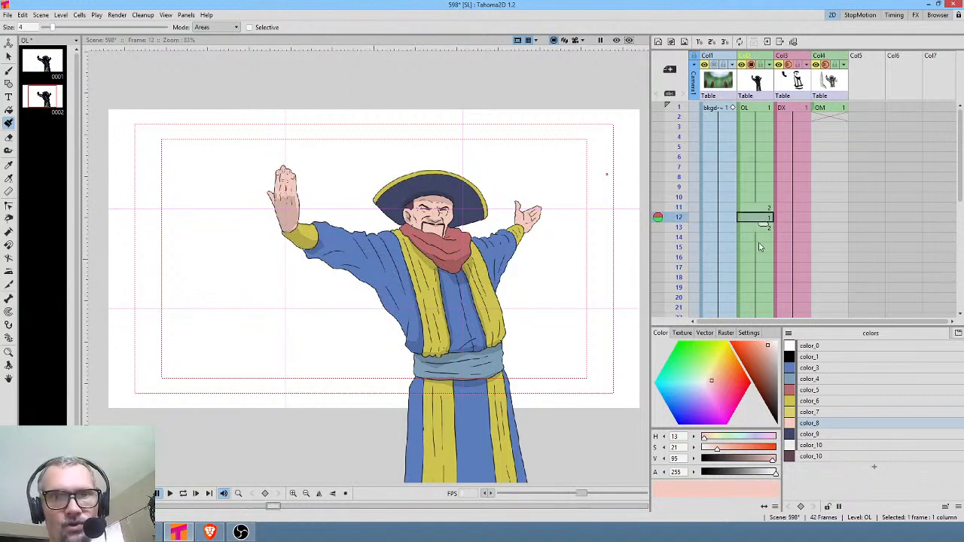
pyautogui.click(757, 237)
pyautogui.press('q')
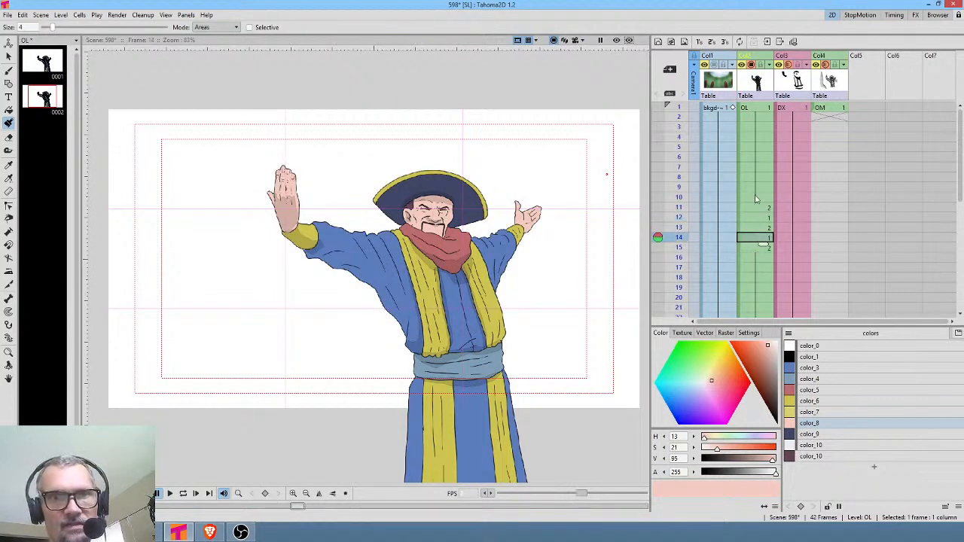
# Step: Play the scene in a loop from frame 1 to check the hand movement, and stop playback
pyautogui.click(745, 107)
pyautogui.scroll(-1, 428, 200)
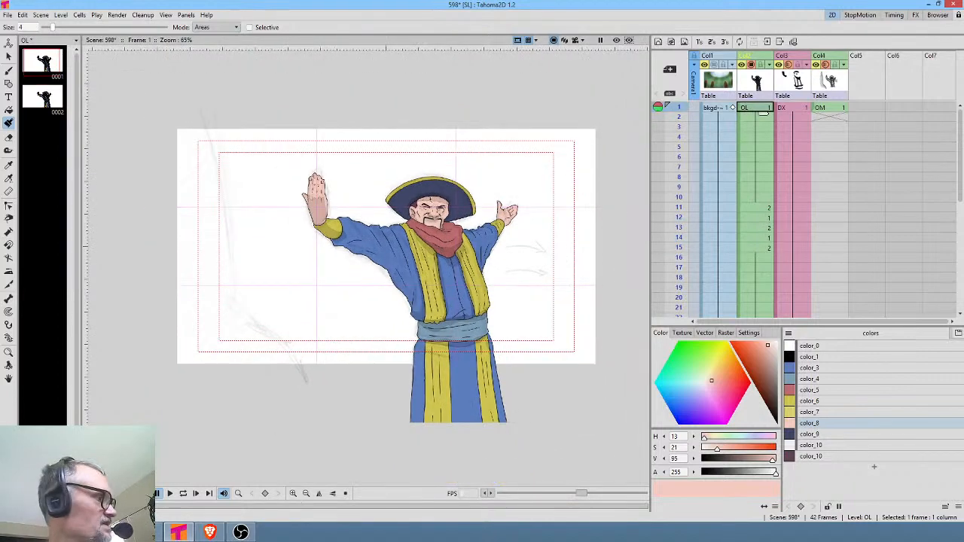
pyautogui.press('h')
pyautogui.press('h')
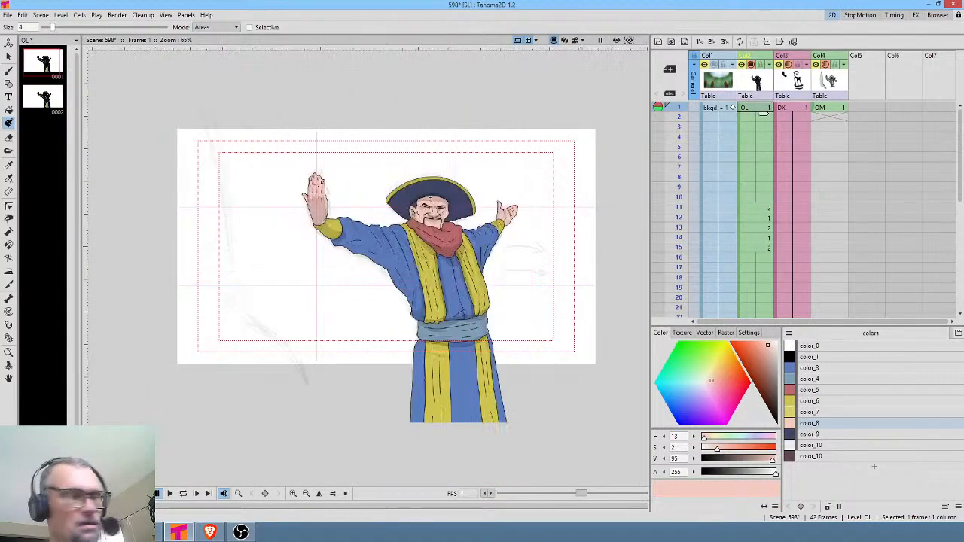
pyautogui.press('p')
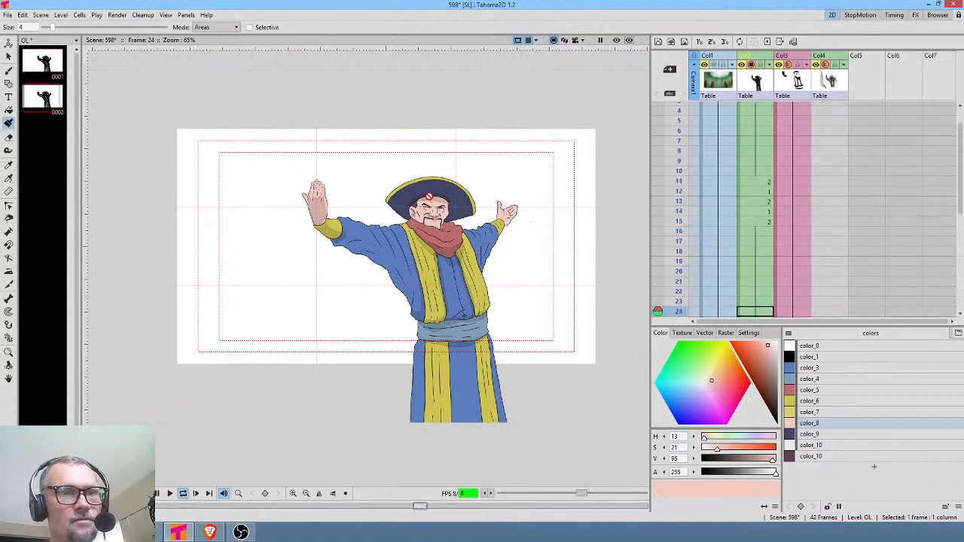
pyautogui.press('p')
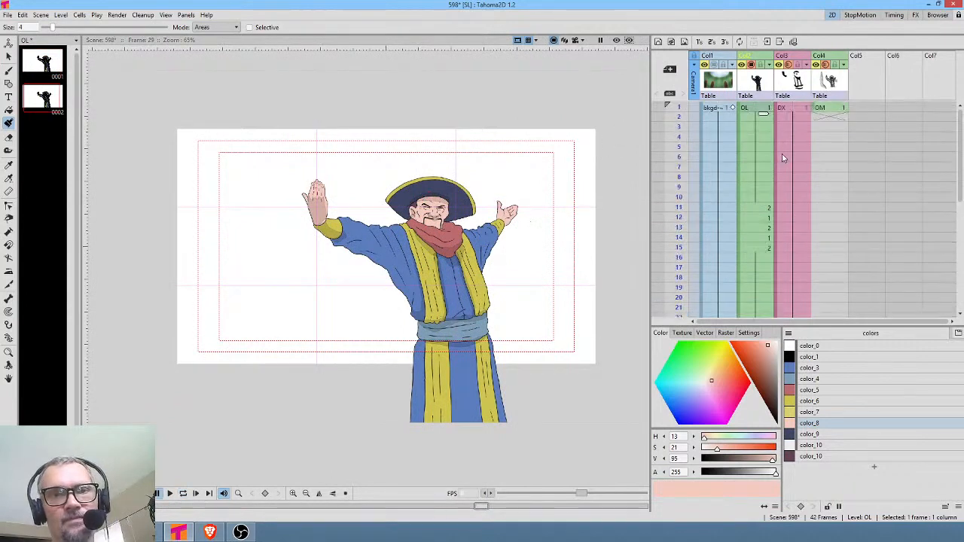
# Step: Create a mesh from the OL drawing at frame 1 with the Plastic tool, keeping the default mesh settings
pyautogui.scroll(3, 787, 165)
pyautogui.click(762, 109)
pyautogui.press('k')
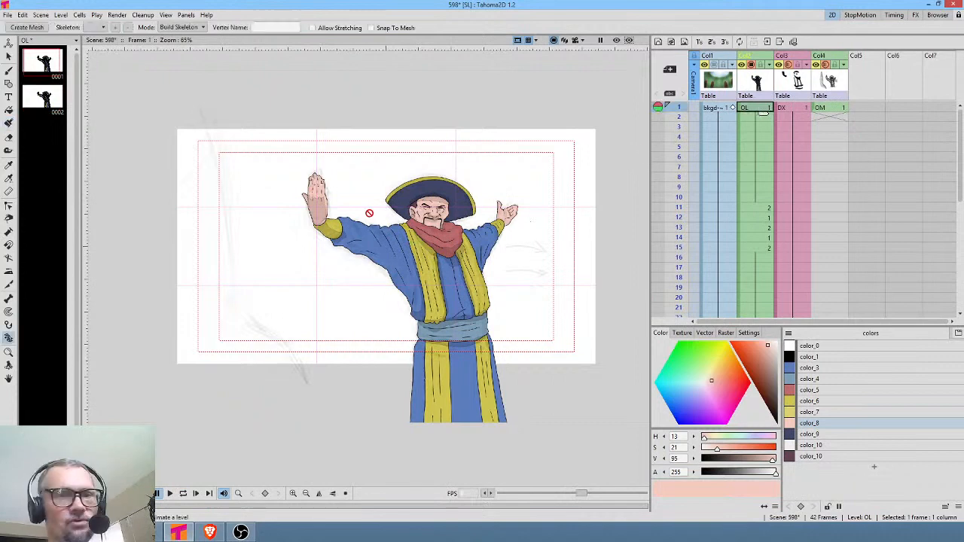
pyautogui.click(26, 27)
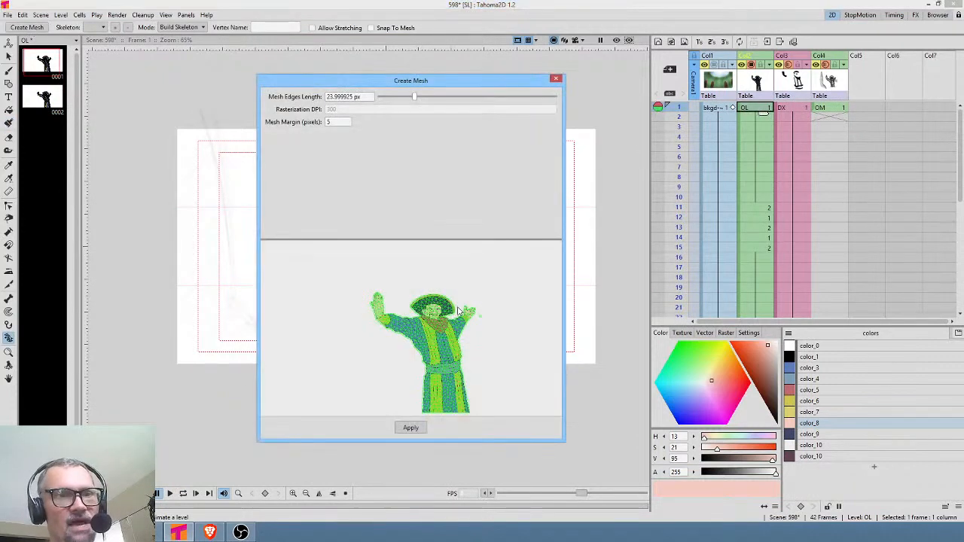
pyautogui.click(409, 428)
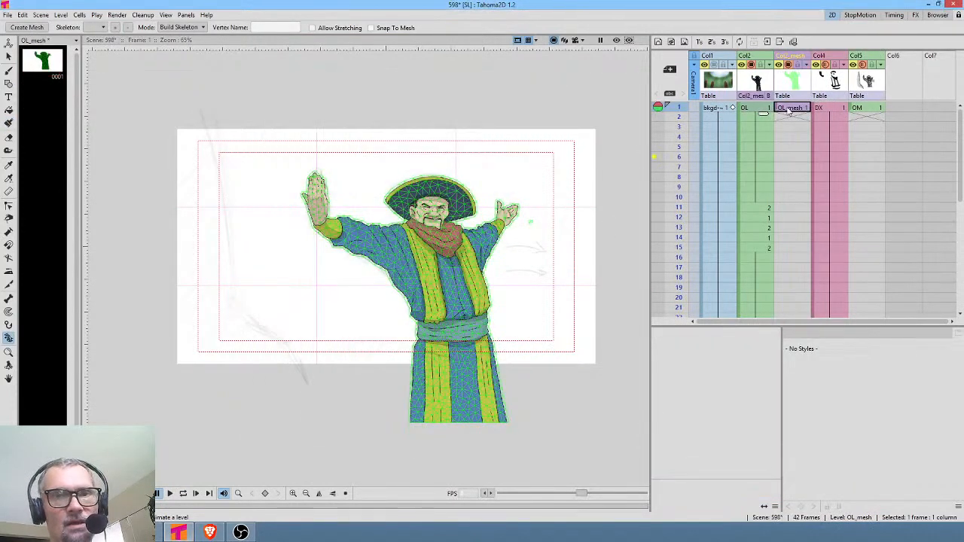
# Step: Build the skeleton's spine on the mesh, with its root below the robe and vertices at the robe's hem, waist, neck and face
pyautogui.scroll(-2, 495, 277)
pyautogui.click(465, 403)
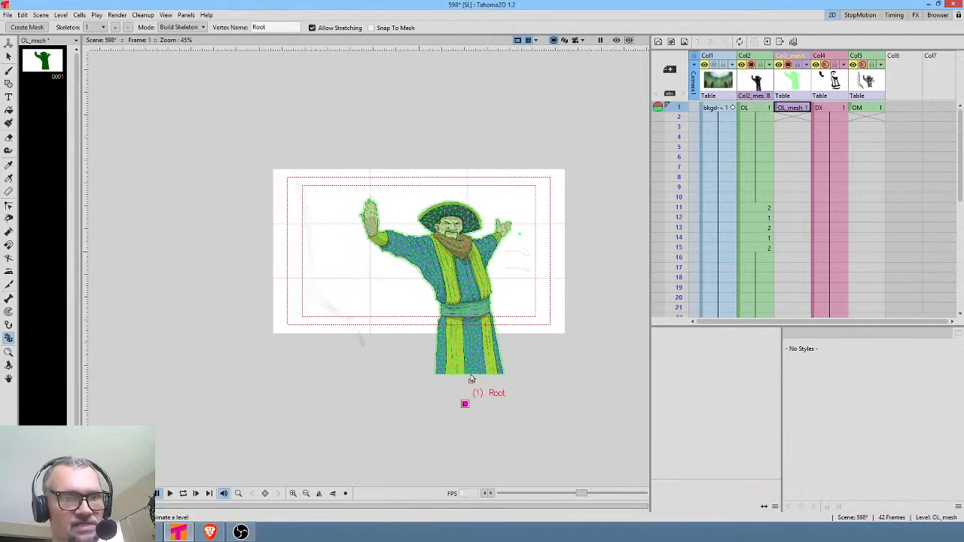
pyautogui.click(464, 366)
pyautogui.click(468, 299)
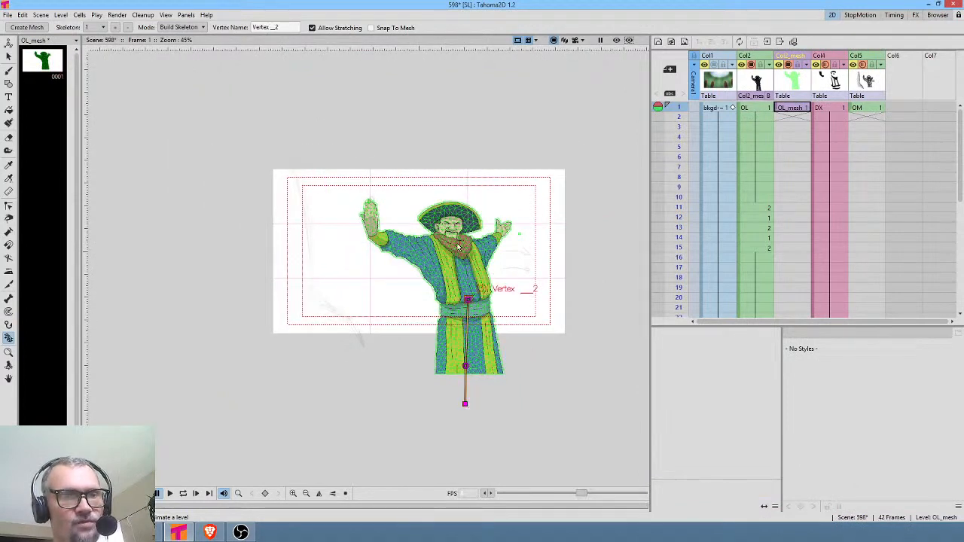
pyautogui.click(454, 242)
pyautogui.click(451, 224)
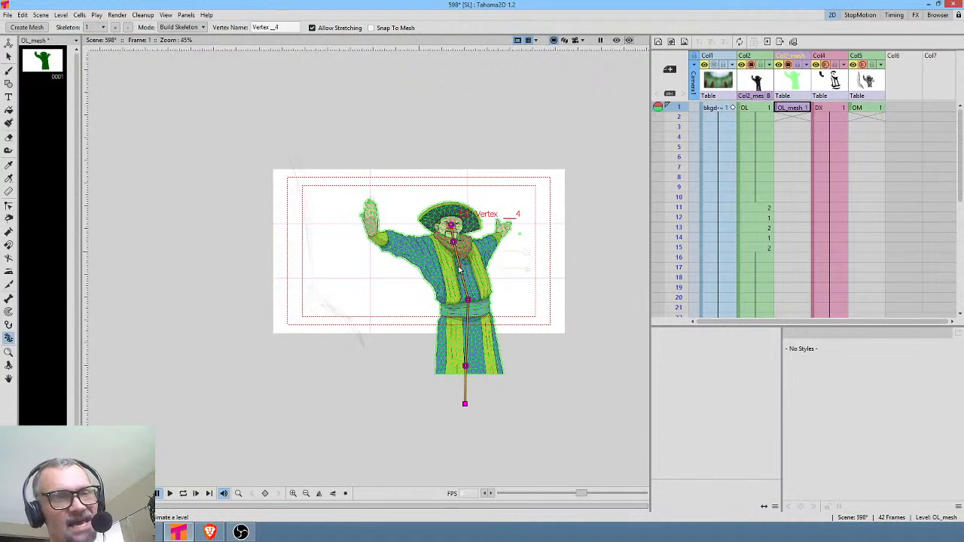
# Step: Nudge the neck vertex down and branch both arms from it, adding a shoulder and a wrist vertex on each side
pyautogui.click(452, 245)
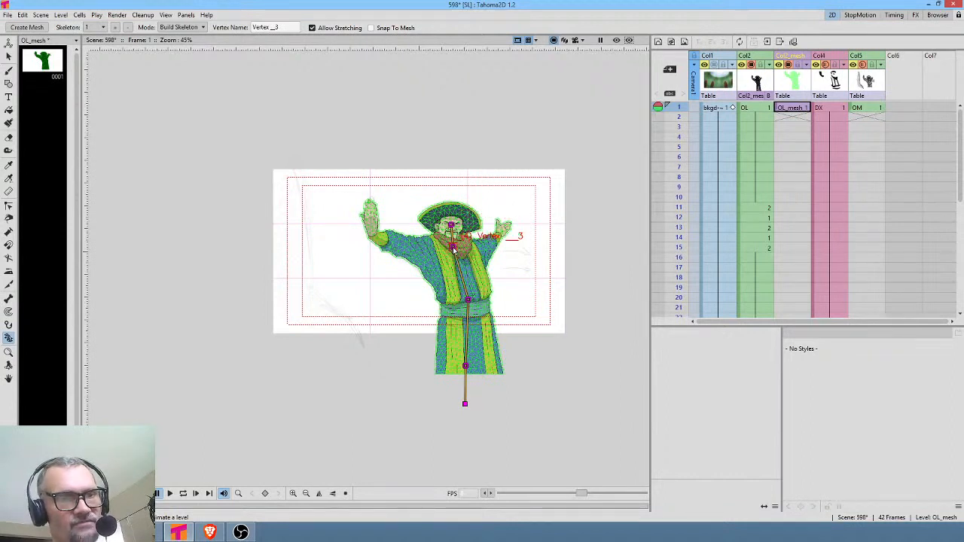
pyautogui.click(425, 250)
pyautogui.click(380, 238)
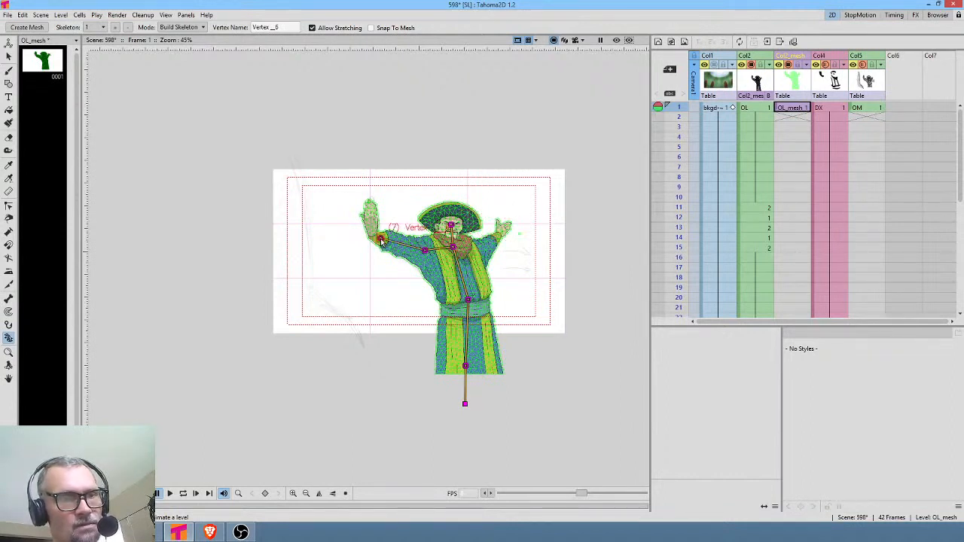
pyautogui.click(453, 247)
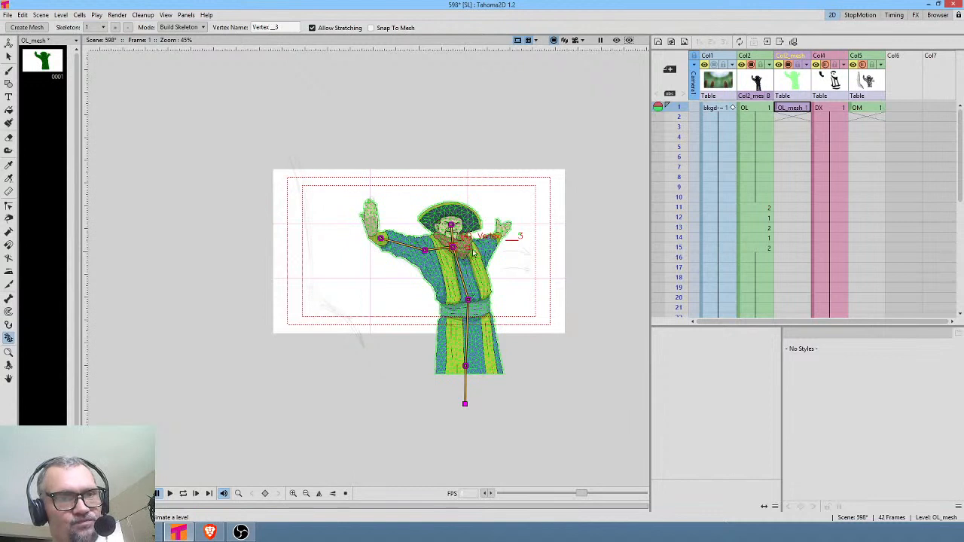
pyautogui.click(477, 250)
pyautogui.click(500, 234)
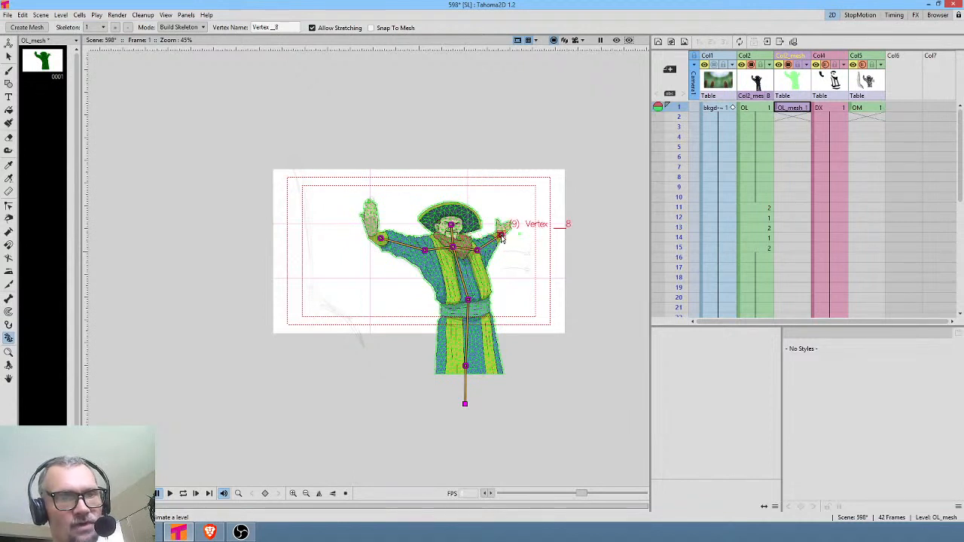
# Step: Branch two vertices along each side of the lower robe from the hem vertex, and shift the hem and waist vertices slightly towards the body's centre
pyautogui.click(468, 300)
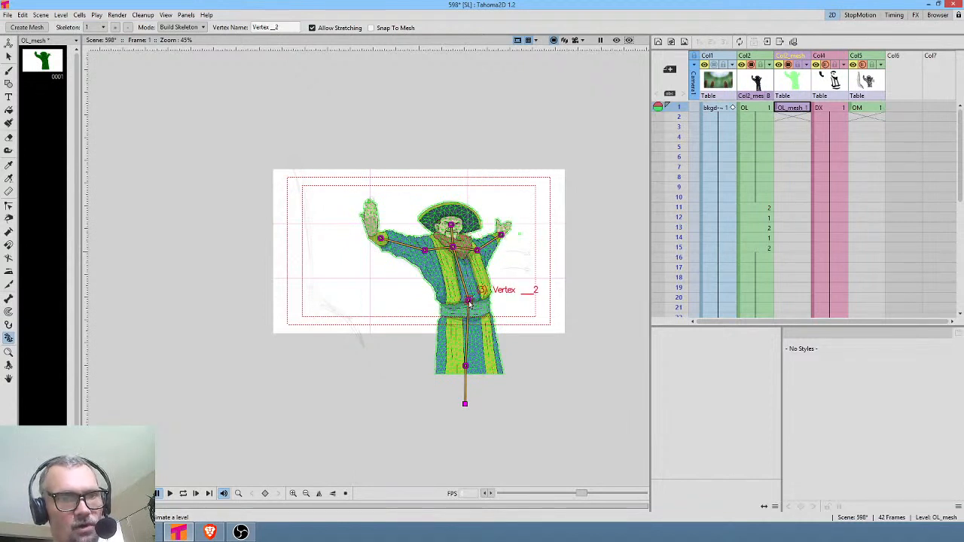
pyautogui.click(465, 366)
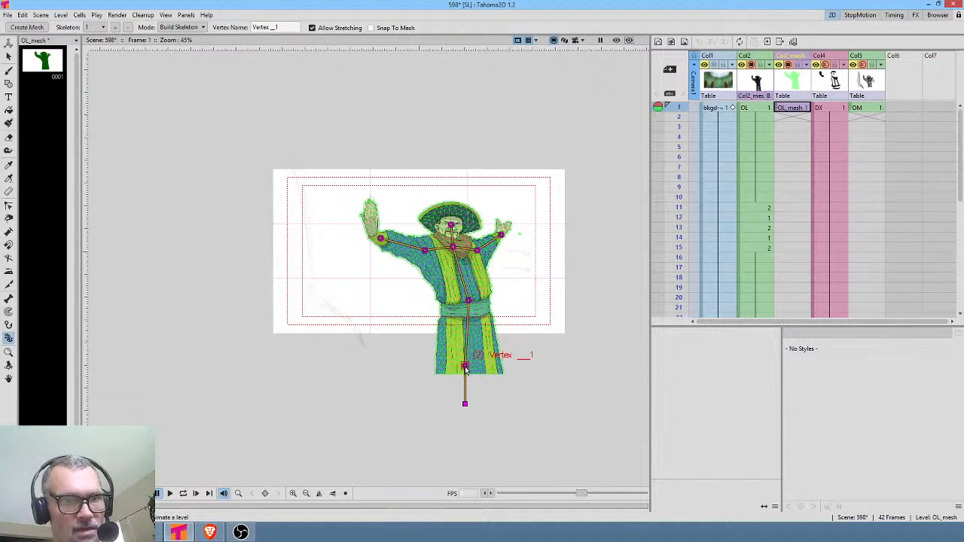
pyautogui.click(445, 368)
pyautogui.click(444, 340)
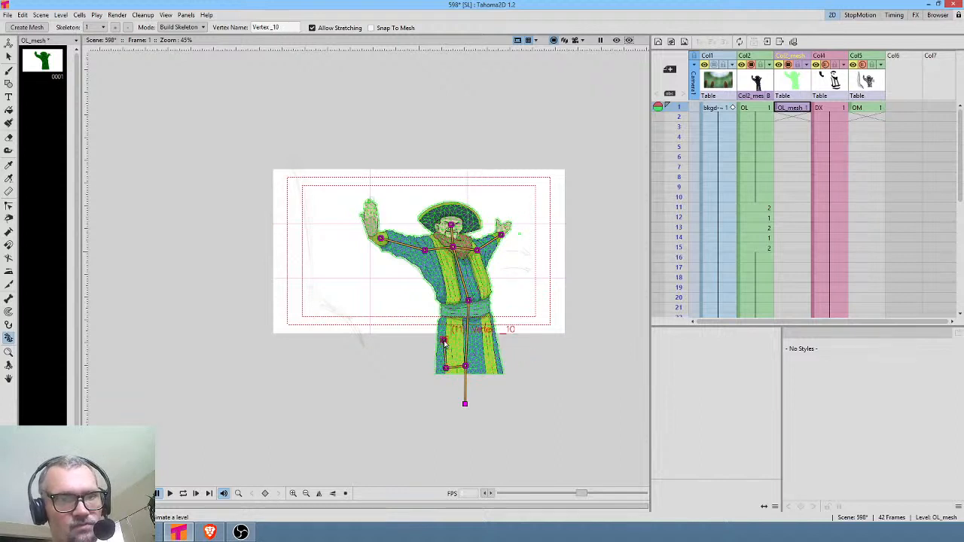
pyautogui.click(466, 367)
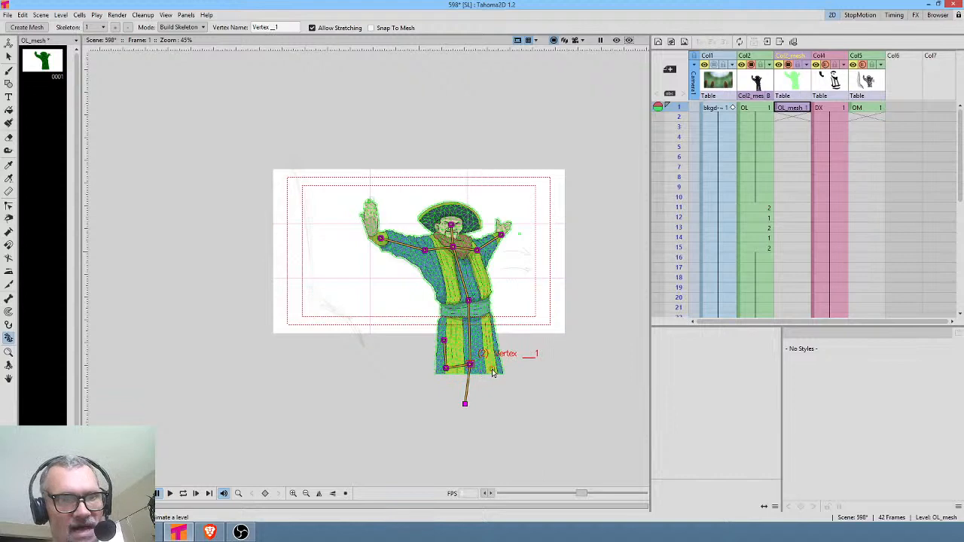
pyautogui.click(492, 367)
pyautogui.click(490, 334)
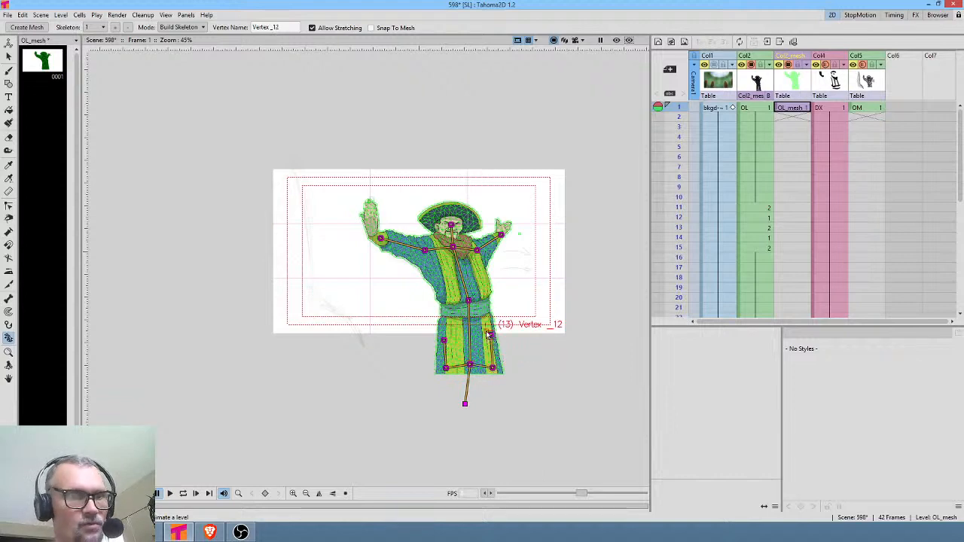
pyautogui.click(469, 303)
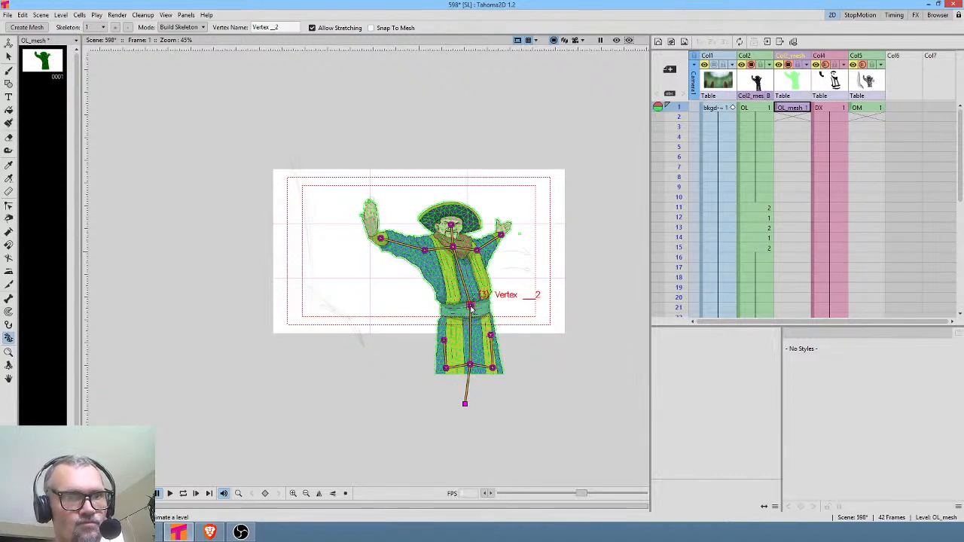
# Step: Switch the Plastic tool to Animate mode and swing the neck vertex at frame 1 so the torso leans towards the shorter arm
pyautogui.scroll(3, 468, 290)
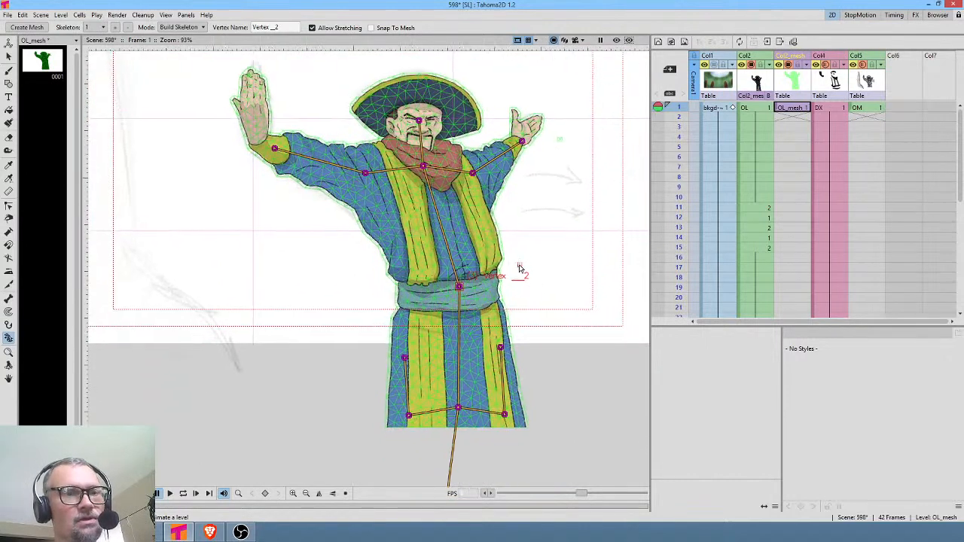
pyautogui.click(179, 28)
pyautogui.click(172, 59)
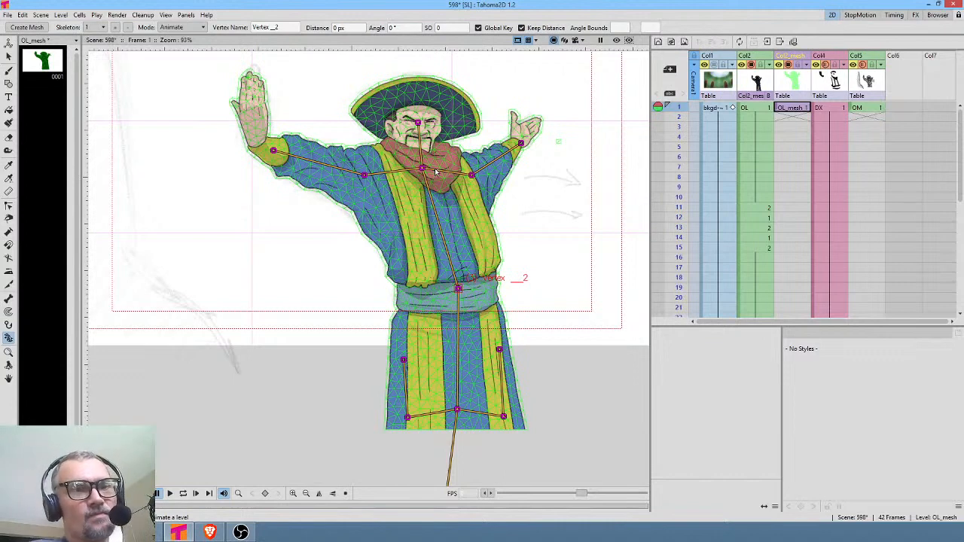
pyautogui.moveTo(422, 170); pyautogui.dragTo(455, 175)
# Step: Extend the OL_mesh cell's exposure through frame 42
pyautogui.click(800, 109)
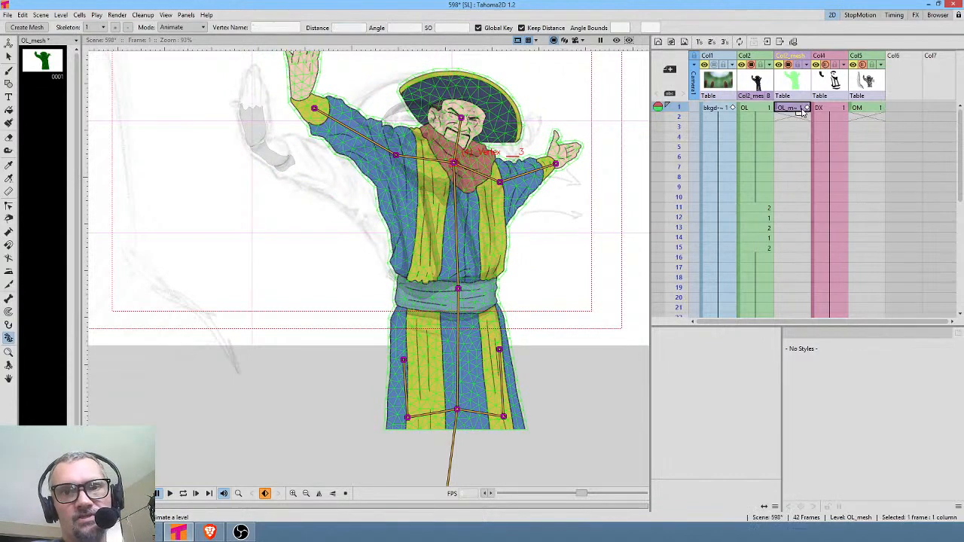
pyautogui.moveTo(800, 113); pyautogui.dragTo(796, 232)
pyautogui.scroll(5, 795, 231)
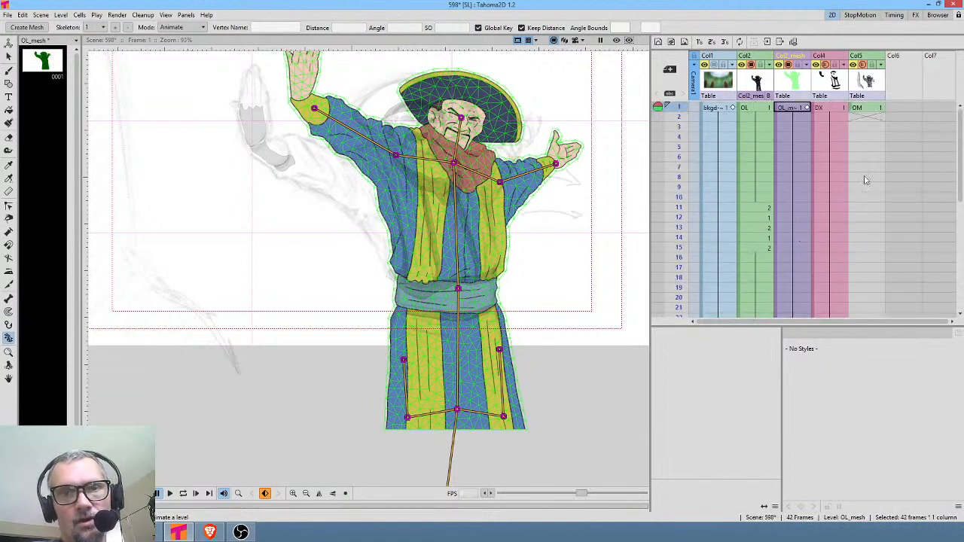
# Step: Key the neck vertex at frame 6 swung back towards the outstretched arm, and play the lean from frame 1
pyautogui.click(799, 158)
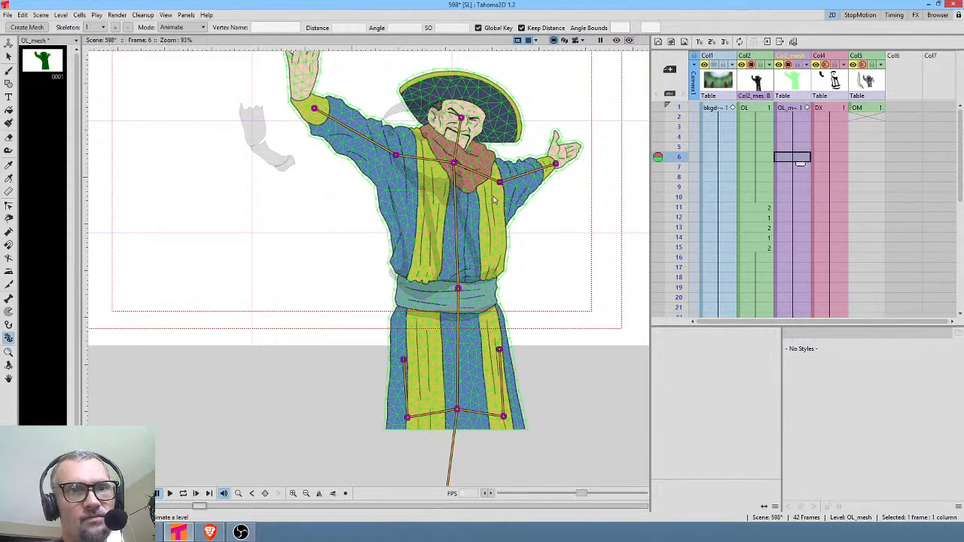
pyautogui.moveTo(454, 162); pyautogui.dragTo(415, 170)
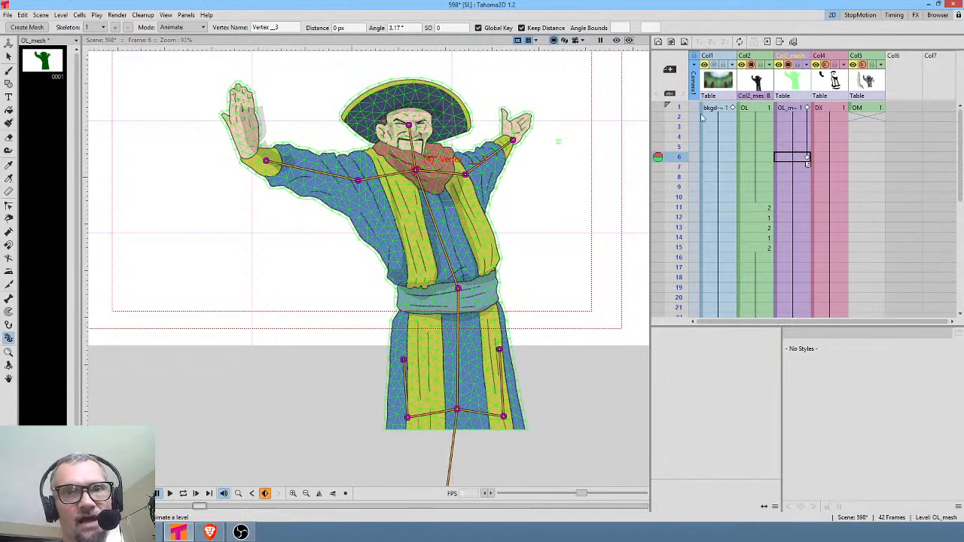
pyautogui.moveTo(672, 108)
pyautogui.mouseDown()
pyautogui.moveTo(643, 257)
pyautogui.moveTo(641, 188)
pyautogui.mouseUp()
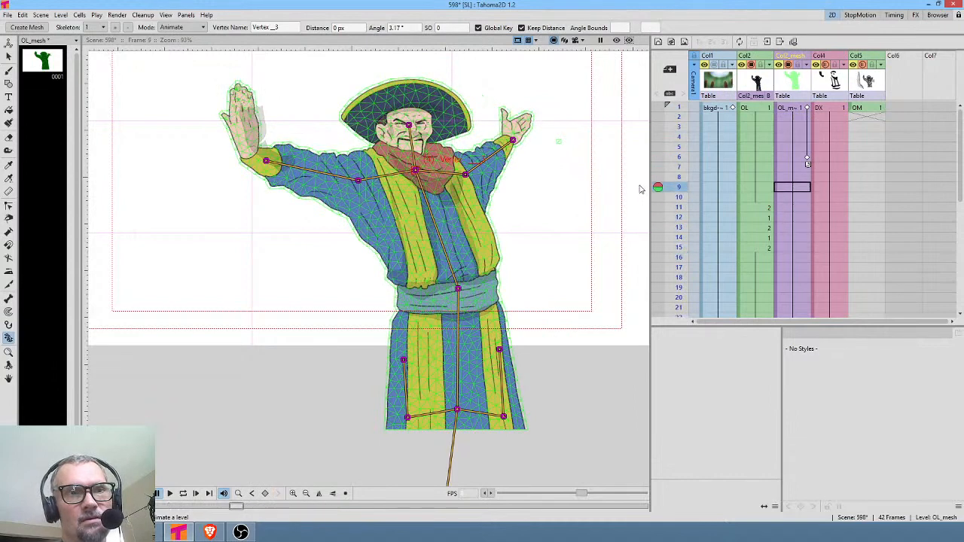
pyautogui.click(795, 109)
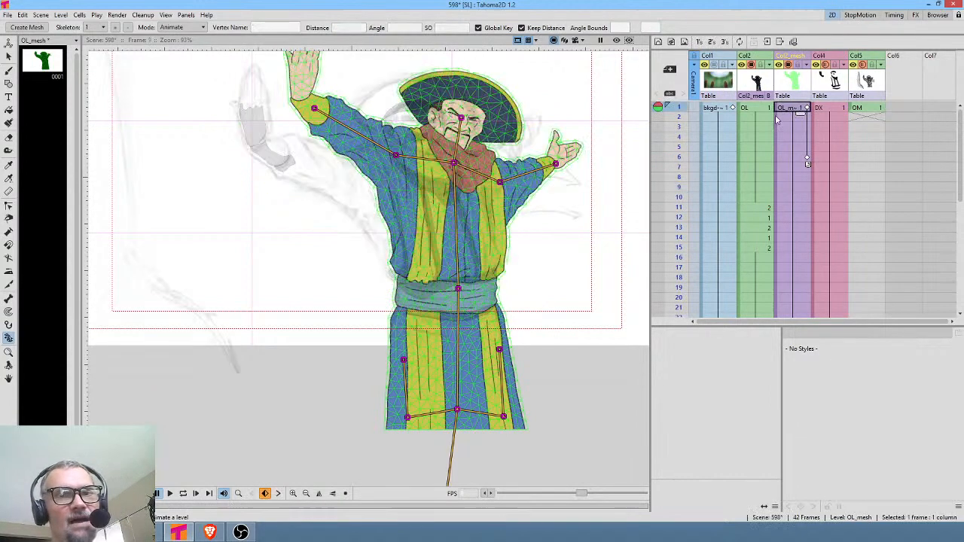
pyautogui.click(758, 112)
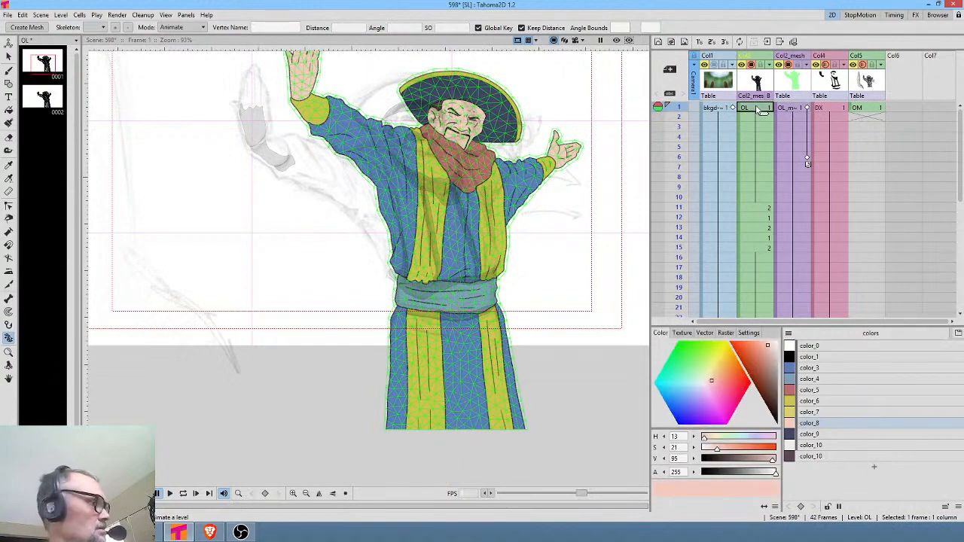
pyautogui.scroll(-2, 527, 156)
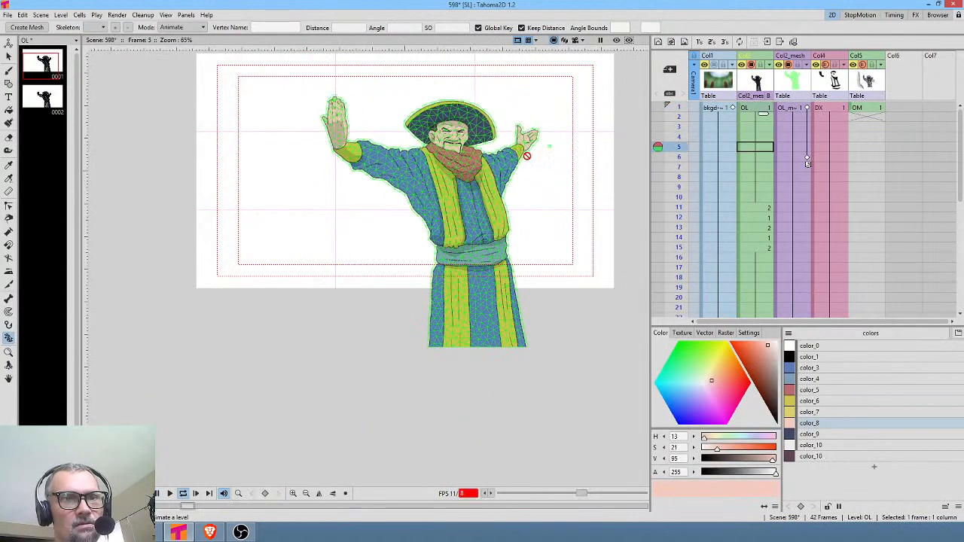
pyautogui.press('l')
# Step: Move the OL_mesh column's first keyframe to frame 3 and play the retimed lean back
pyautogui.click(808, 109)
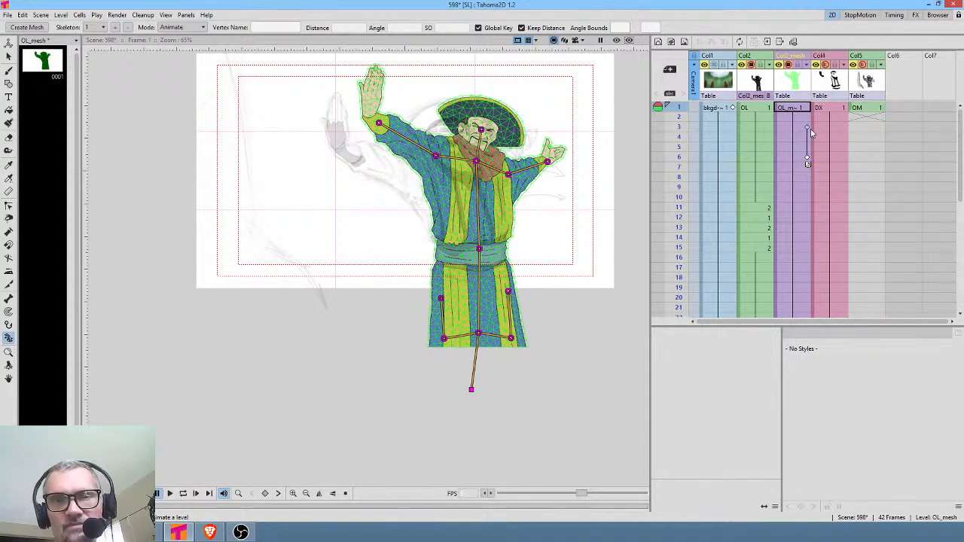
pyautogui.moveTo(799, 111); pyautogui.dragTo(591, 135)
pyautogui.press('l')
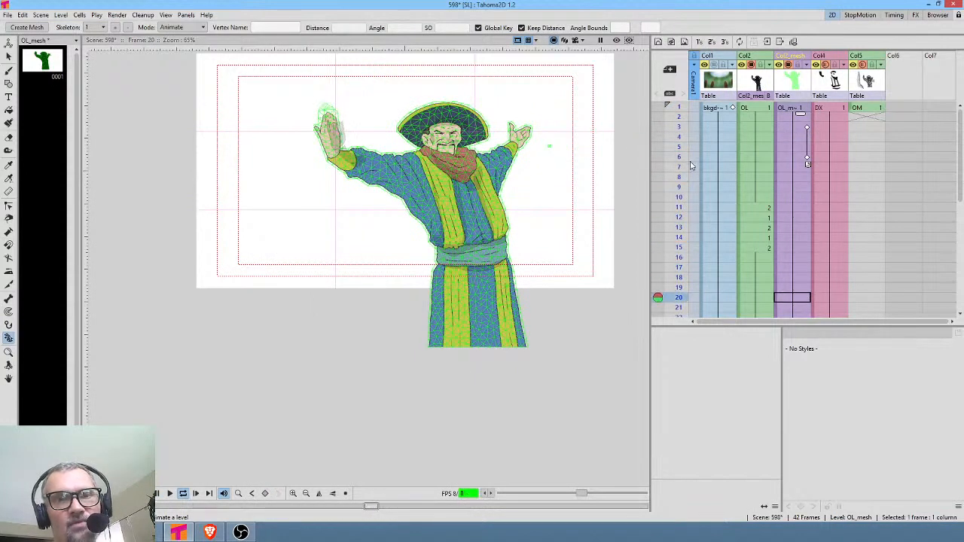
pyautogui.press('l')
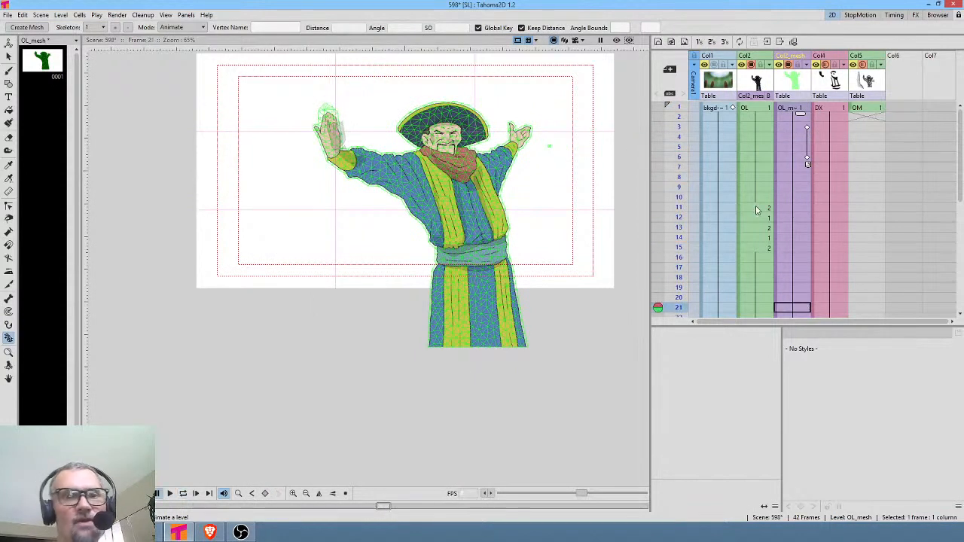
pyautogui.click(799, 109)
pyautogui.press('l')
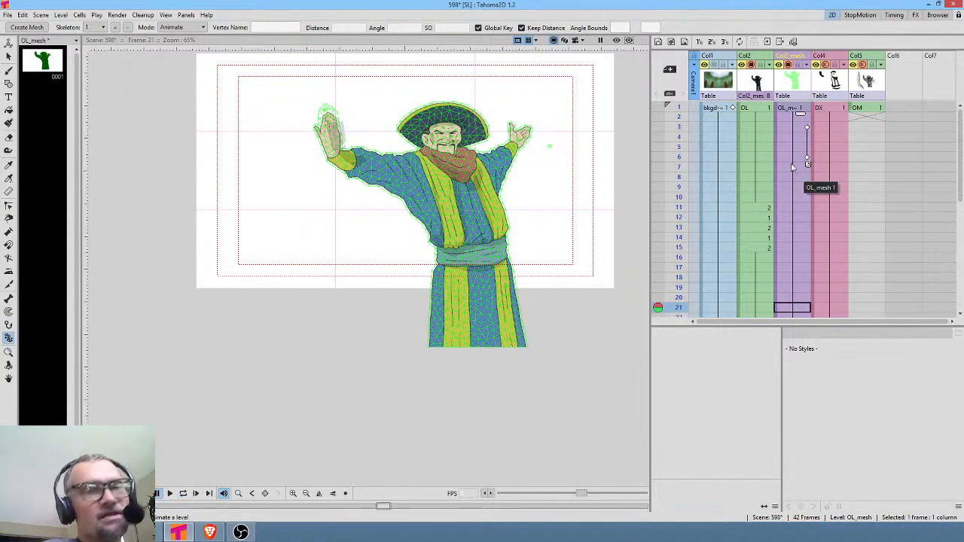
pyautogui.moveTo(663, 109)
pyautogui.mouseDown()
pyautogui.moveTo(658, 209)
pyautogui.moveTo(661, 146)
pyautogui.moveTo(667, 193)
pyautogui.moveTo(669, 151)
pyautogui.moveTo(679, 177)
pyautogui.mouseUp()
# Step: Open the Stage Schematic and rearrange the Table, OL_mesh and OL nodes to make room around the mesh node
pyautogui.click(825, 88)
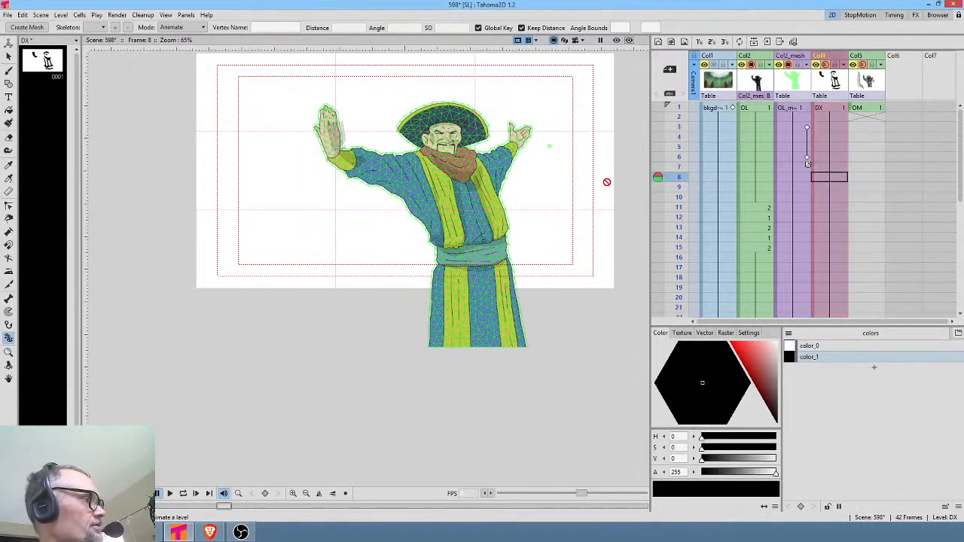
pyautogui.hotkey('alt', 's')
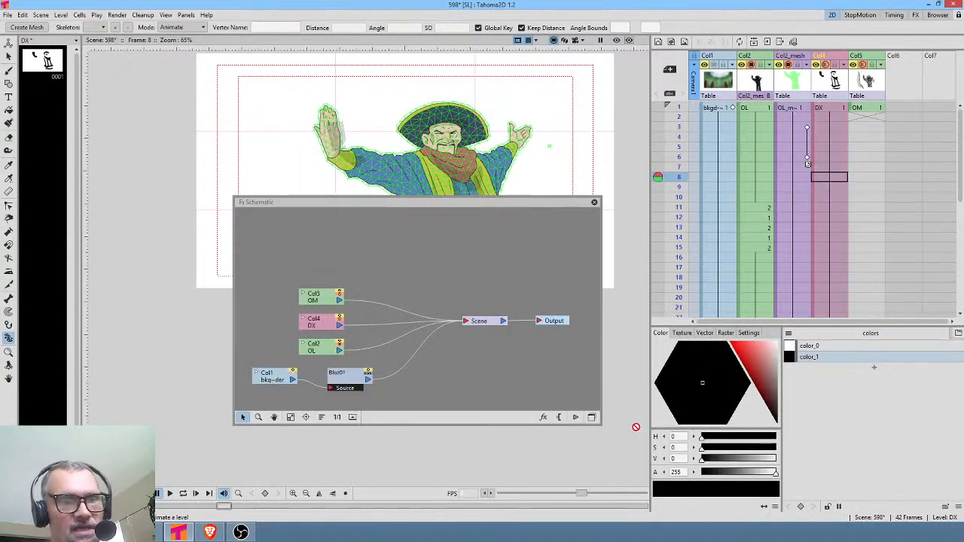
pyautogui.click(591, 417)
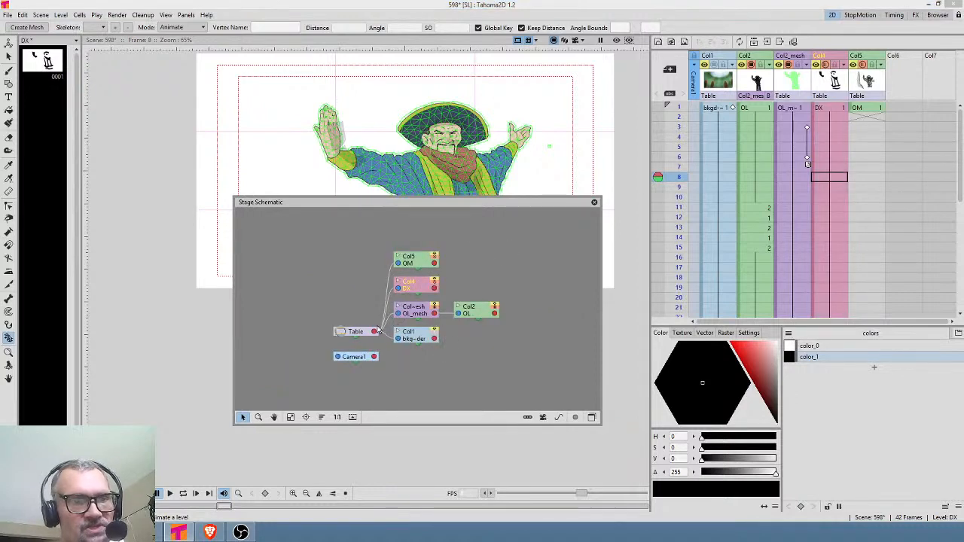
pyautogui.moveTo(365, 335); pyautogui.dragTo(315, 282)
pyautogui.moveTo(470, 308); pyautogui.dragTo(515, 278)
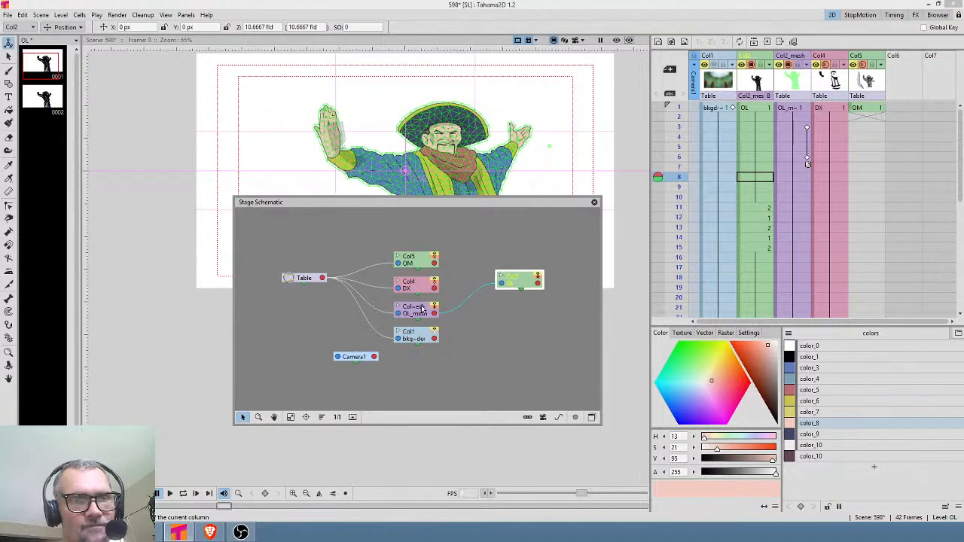
pyautogui.moveTo(422, 308); pyautogui.dragTo(439, 306)
pyautogui.moveTo(529, 282); pyautogui.dragTo(506, 302)
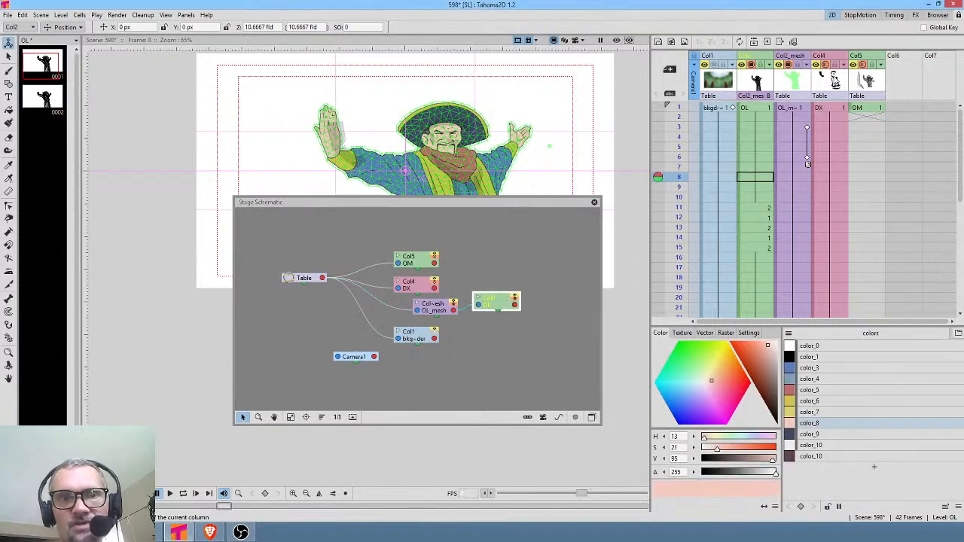
# Step: Parent the DX column to the OL_mesh column, place its node below OL, and close the schematic
pyautogui.click(835, 81)
pyautogui.moveTo(421, 291); pyautogui.dragTo(454, 311)
pyautogui.moveTo(558, 353); pyautogui.dragTo(512, 334)
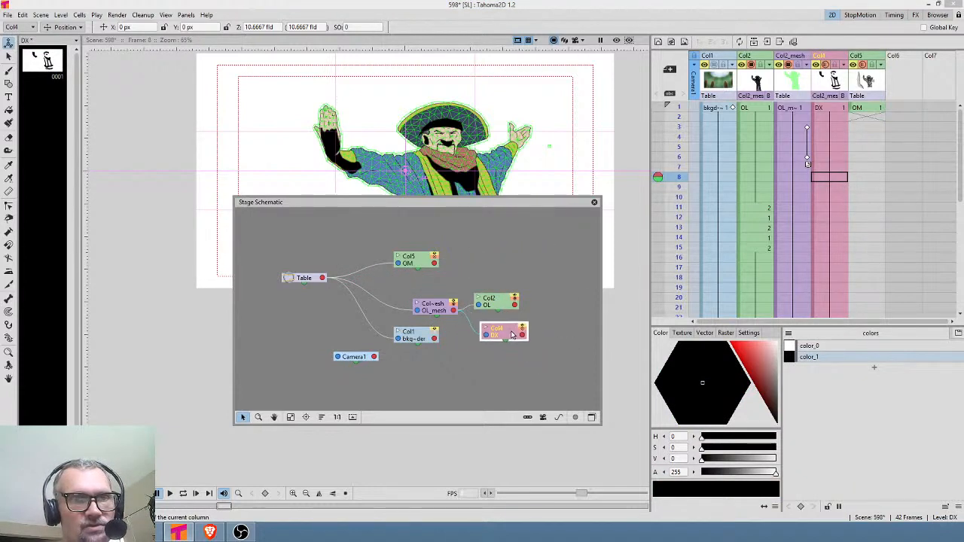
pyautogui.click(594, 202)
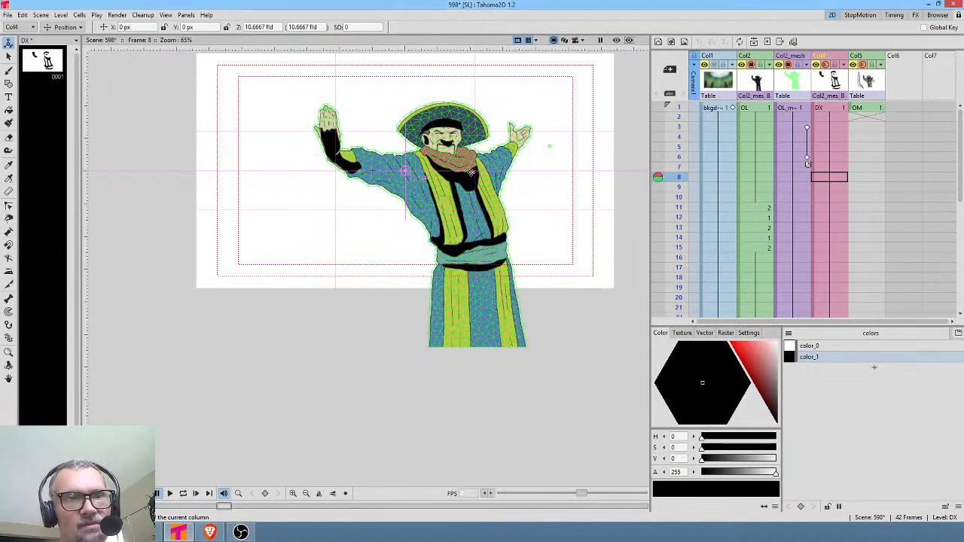
# Step: Preview the rendered composite at frame 8 and play the scene to check how the DX shading follows the mesh
pyautogui.click(616, 41)
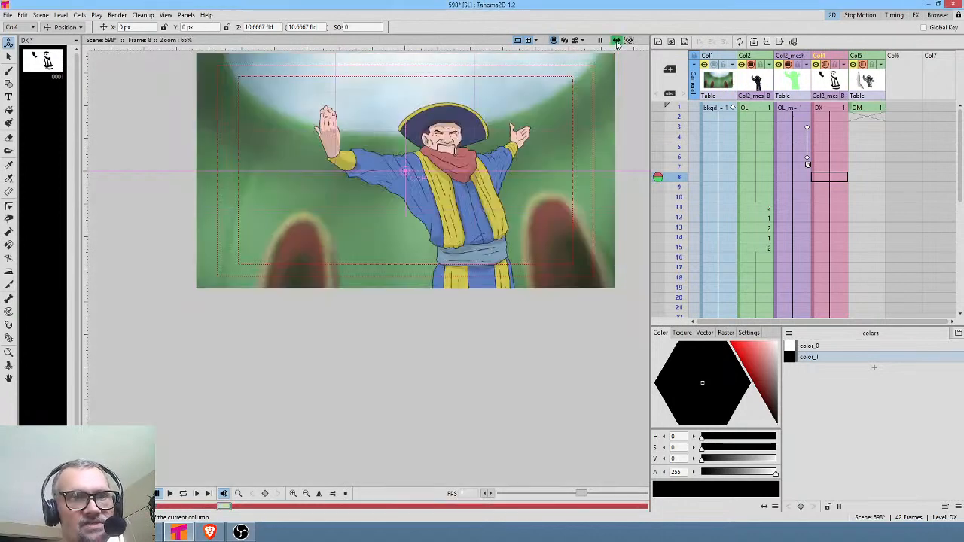
pyautogui.click(616, 43)
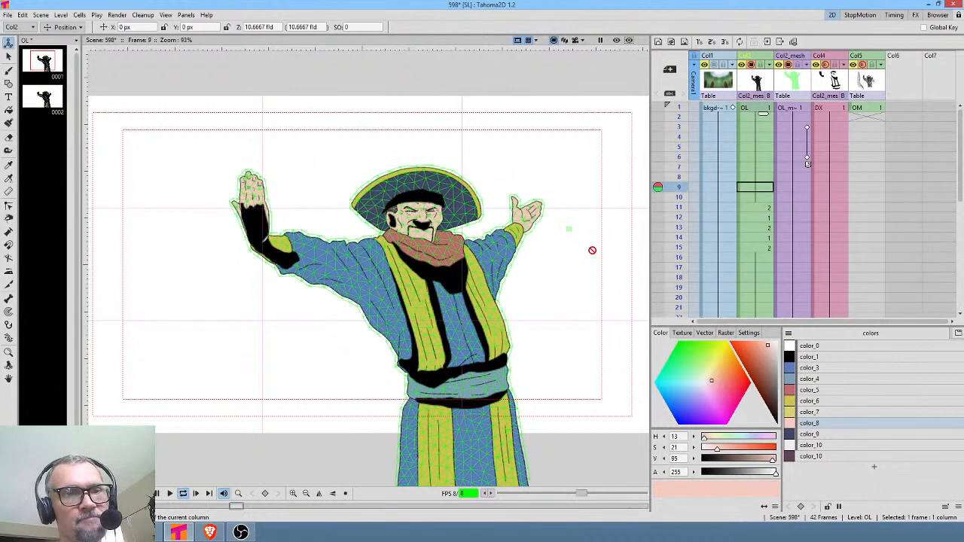
pyautogui.press('p')
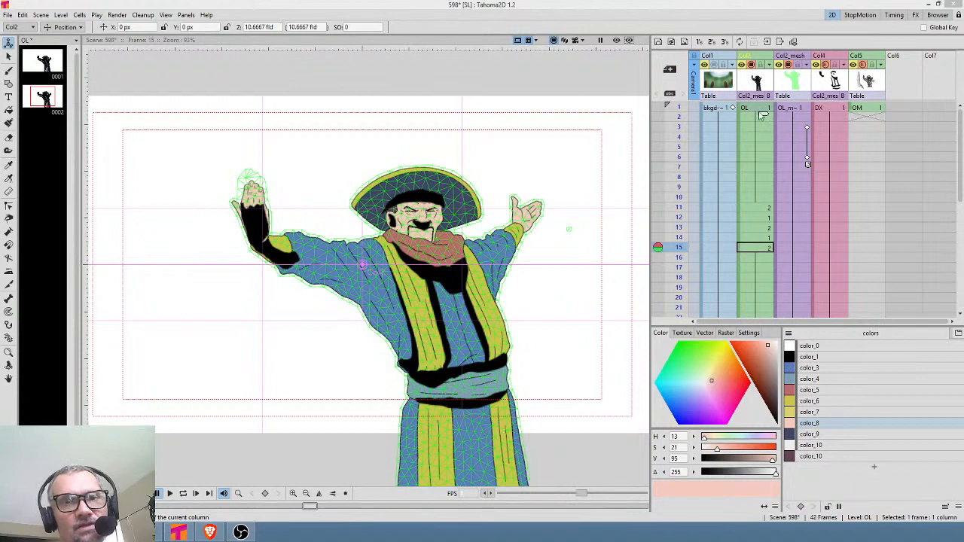
pyautogui.click(760, 109)
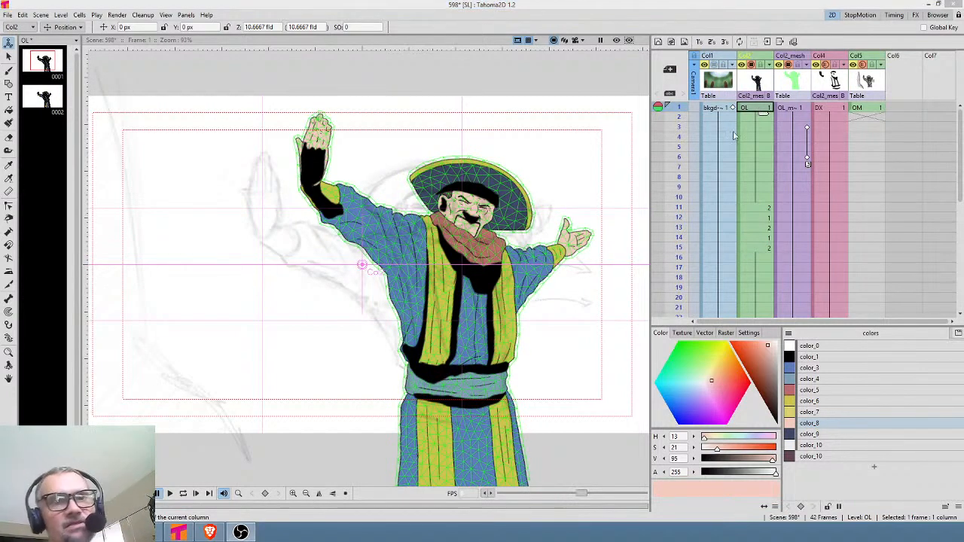
pyautogui.click(719, 111)
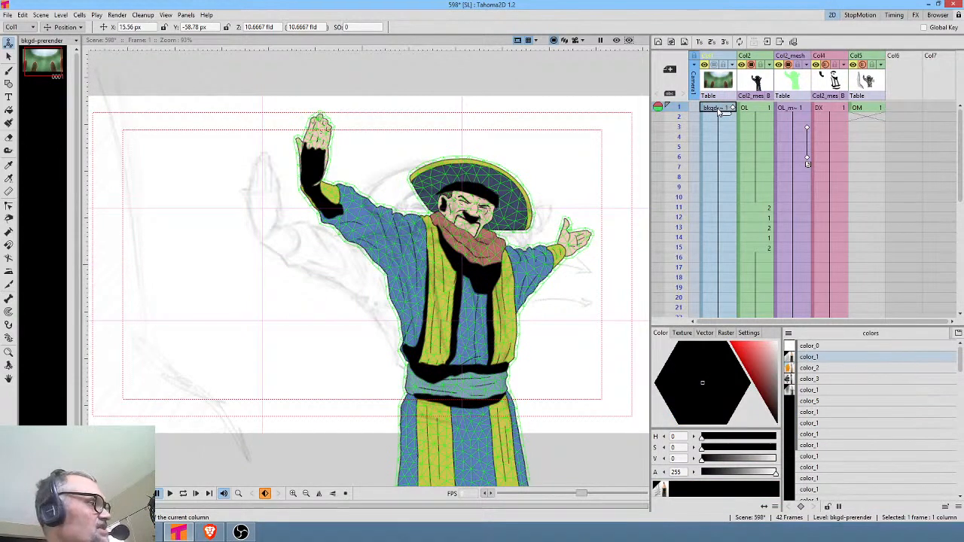
pyautogui.press('l')
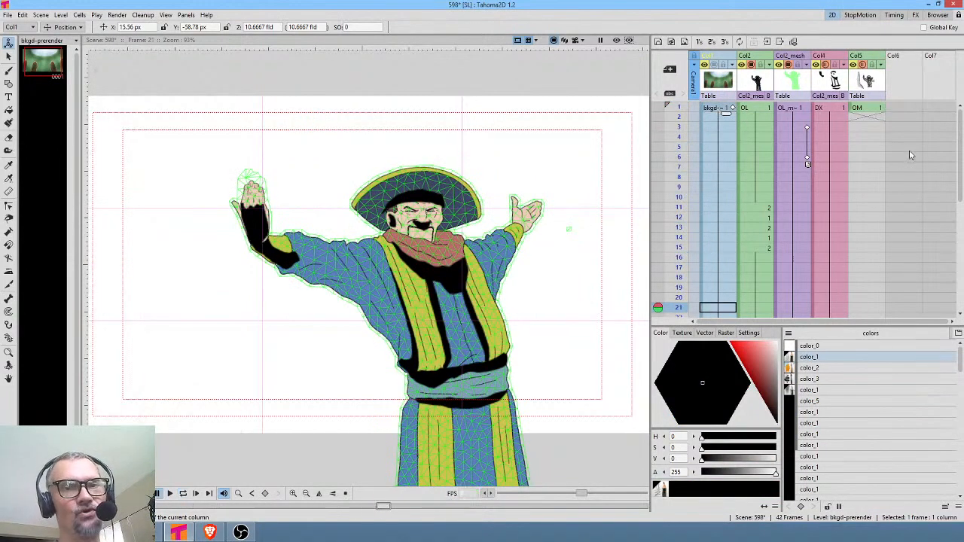
# Step: Trim the scene to 24 frames by deleting frames 25 to 42 from the background, OL, OL_mesh and DX columns
pyautogui.scroll(-3, 873, 226)
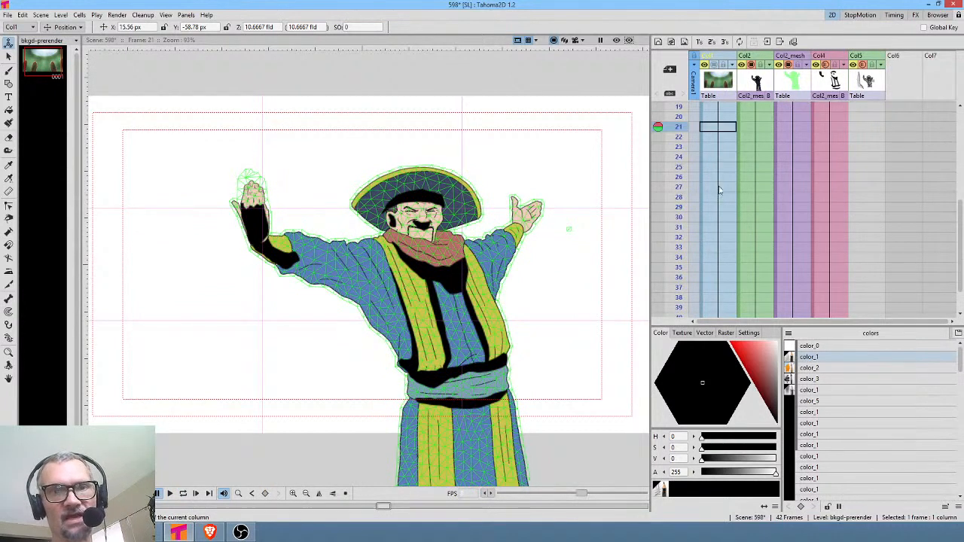
pyautogui.click(711, 167)
pyautogui.scroll(-2, 850, 209)
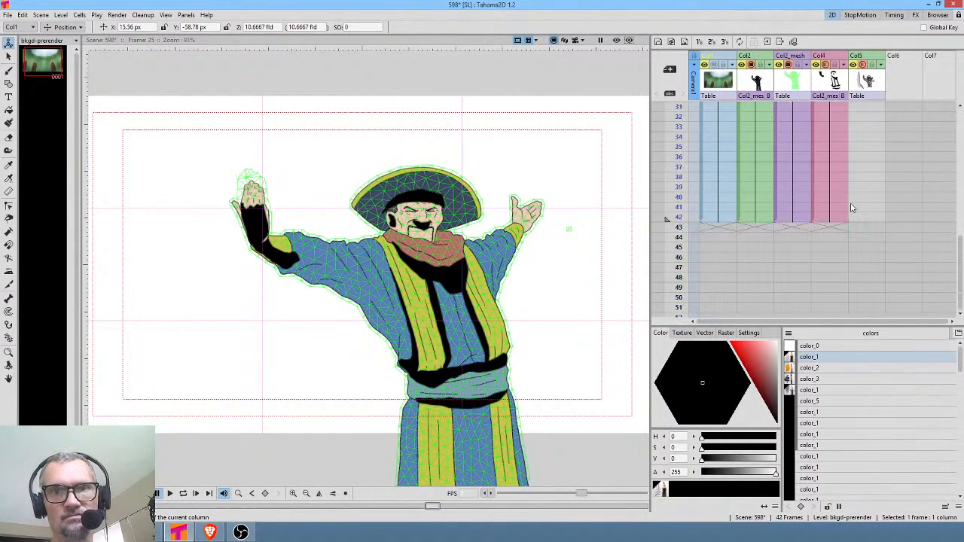
pyautogui.press('Delete')
pyautogui.scroll(5, 846, 219)
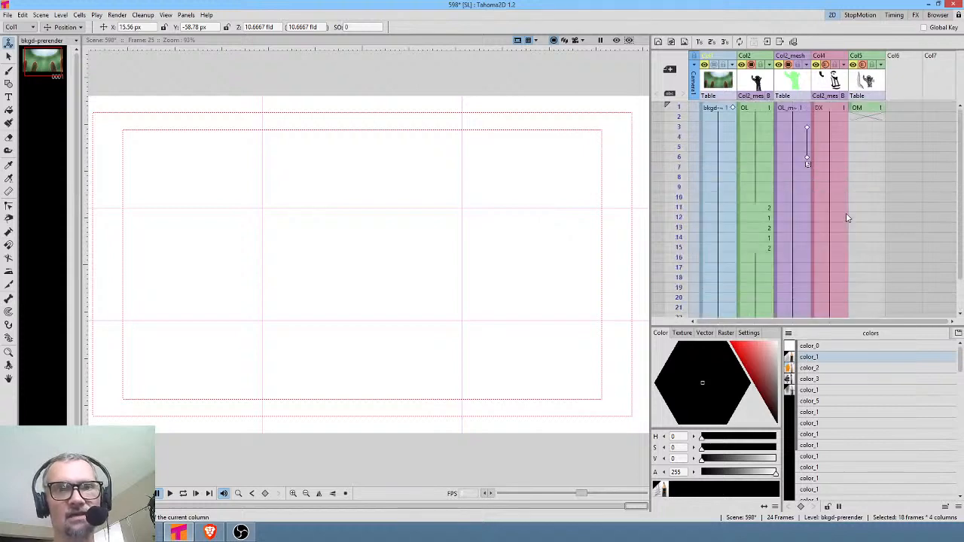
pyautogui.scroll(-3, 843, 218)
pyautogui.click(834, 156)
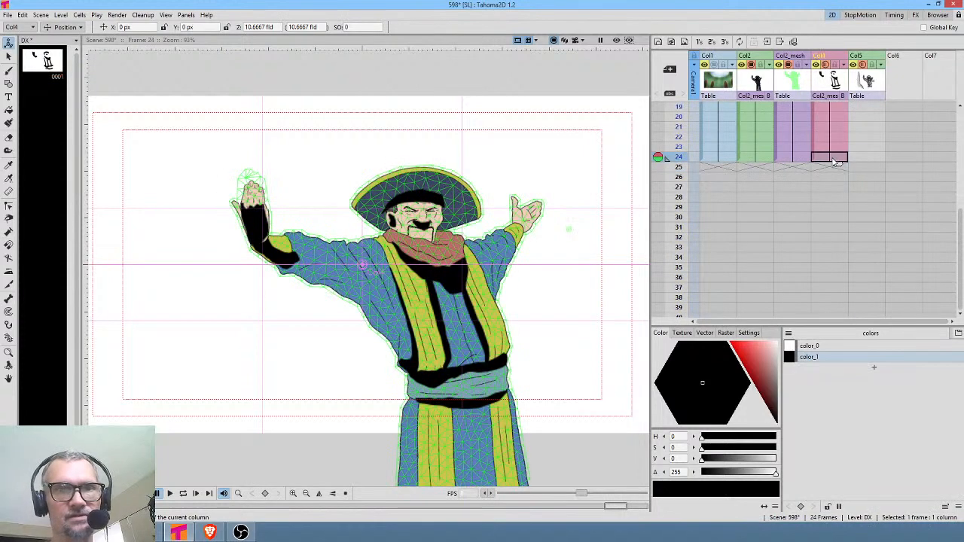
pyautogui.scroll(3, 853, 156)
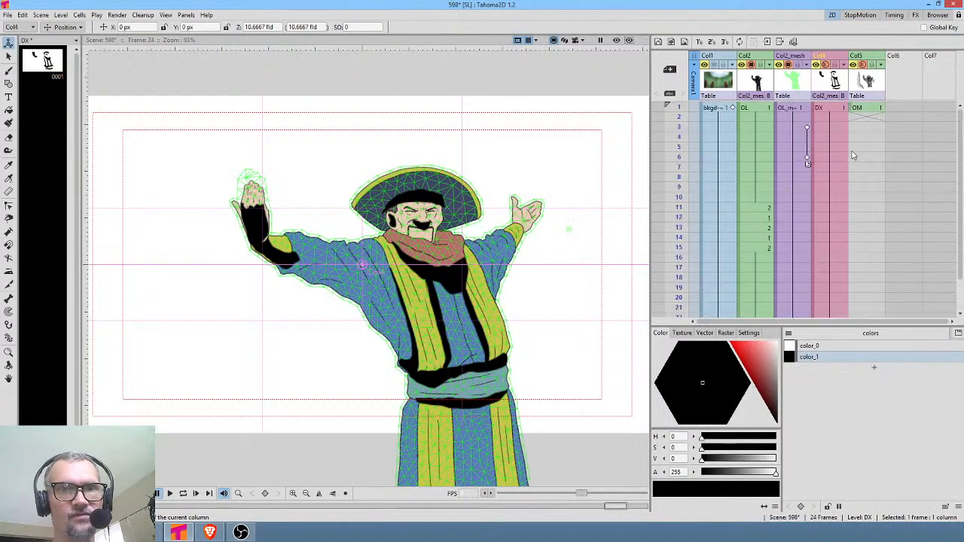
# Step: Delete the OM sketch column
pyautogui.click(873, 87)
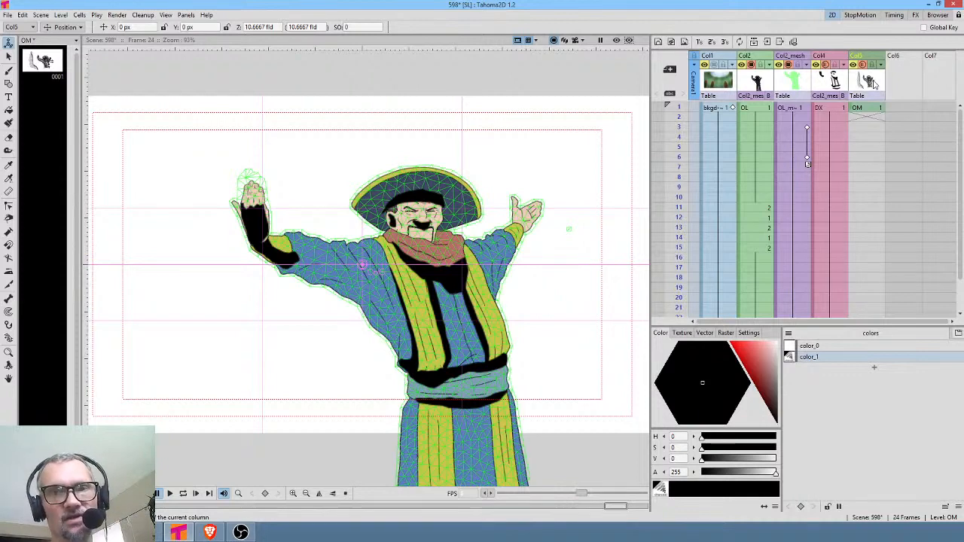
pyautogui.press('Delete')
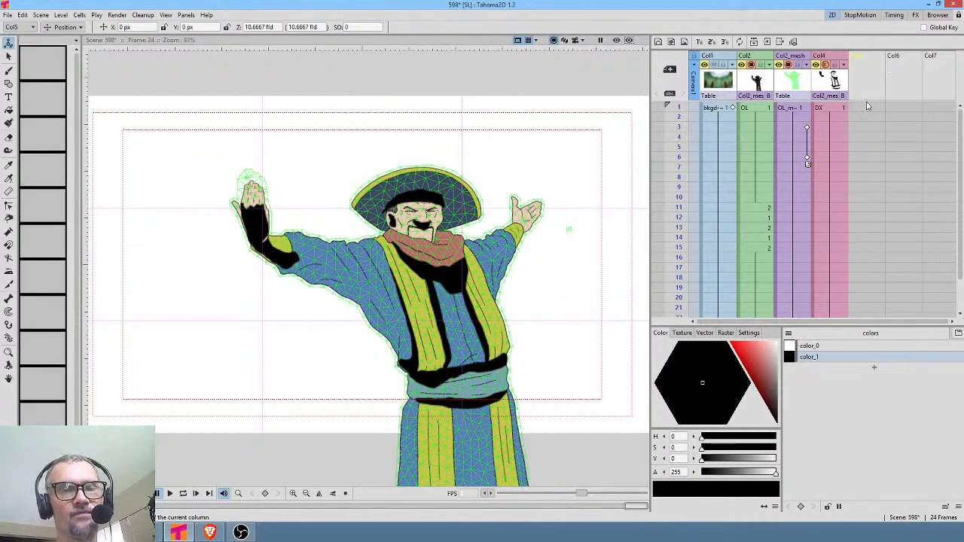
# Step: Remove the unused OM level from the scene cast and close the cast window
pyautogui.click(186, 15)
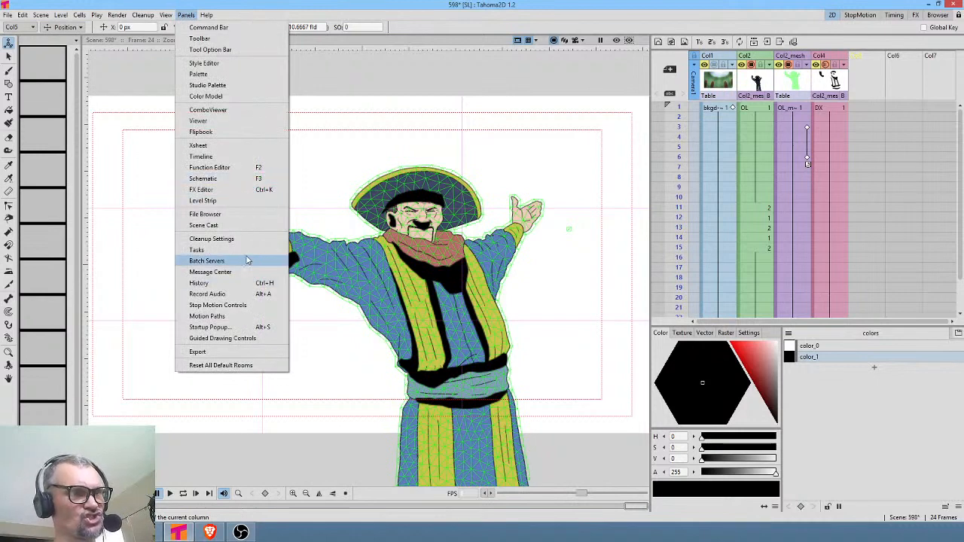
pyautogui.click(226, 225)
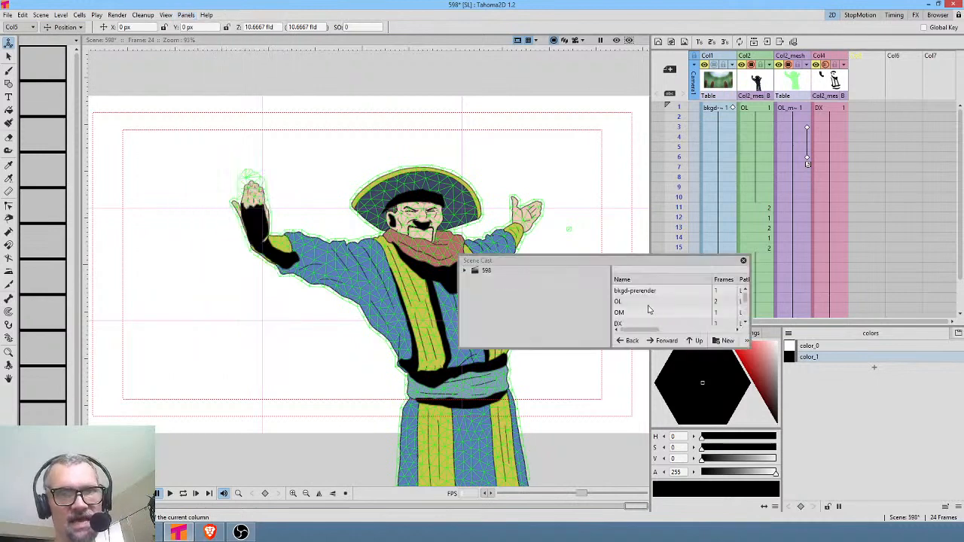
pyautogui.rightClick(656, 304)
pyautogui.click(697, 420)
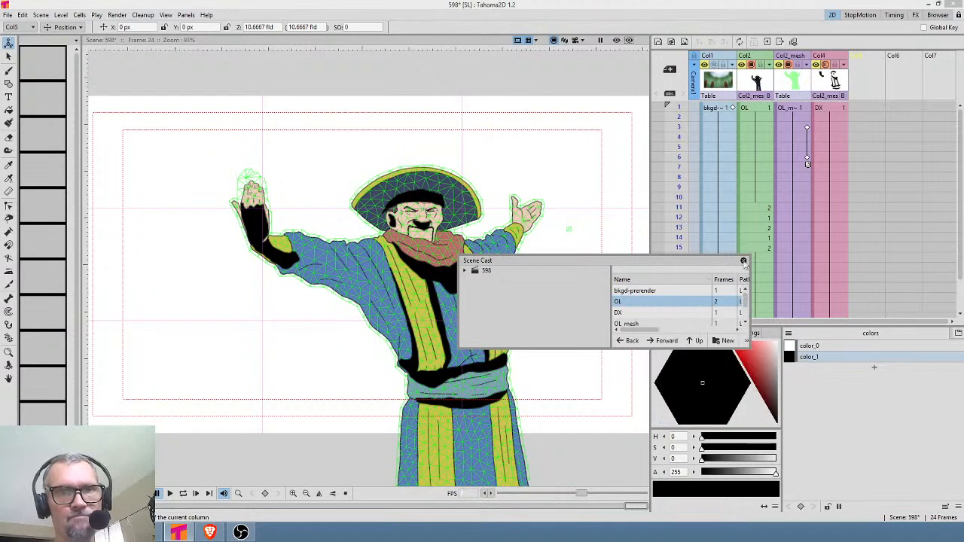
pyautogui.click(743, 260)
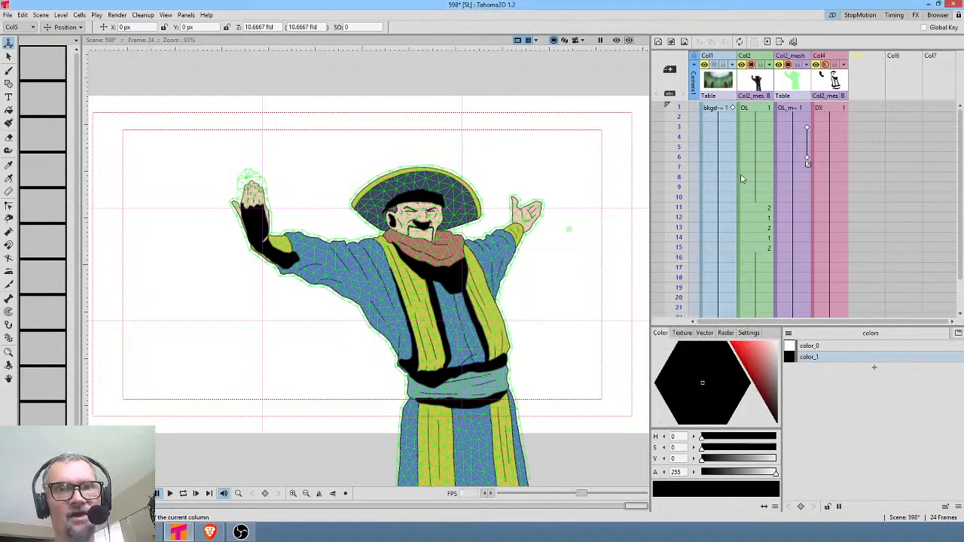
# Step: Make the background column visible in the viewer and scale the background to about 202% at frame 1
pyautogui.click(713, 66)
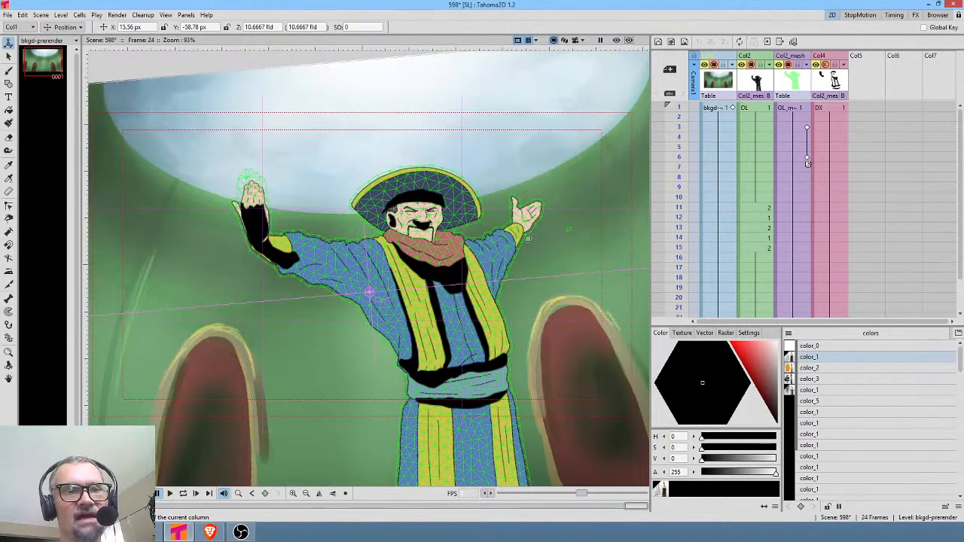
pyautogui.click(717, 107)
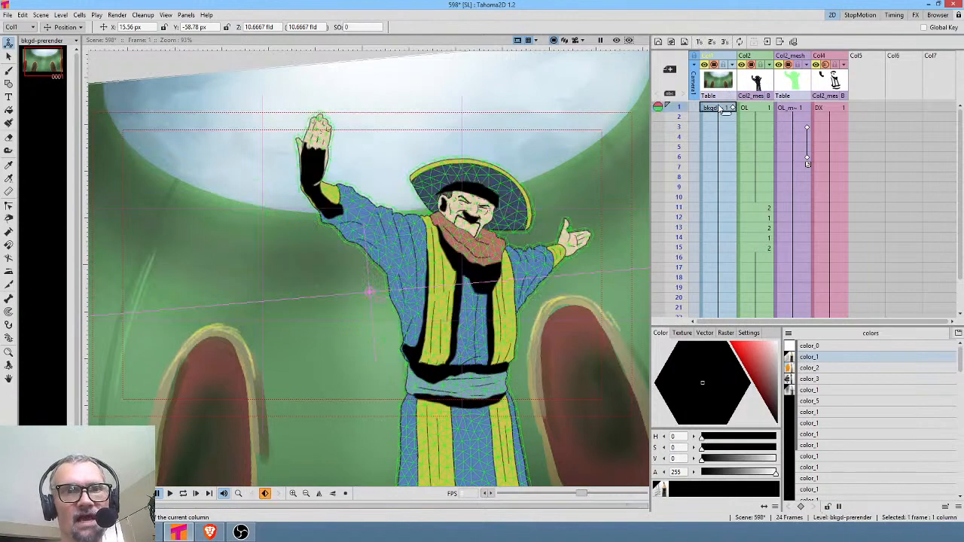
pyautogui.scroll(-3, 377, 233)
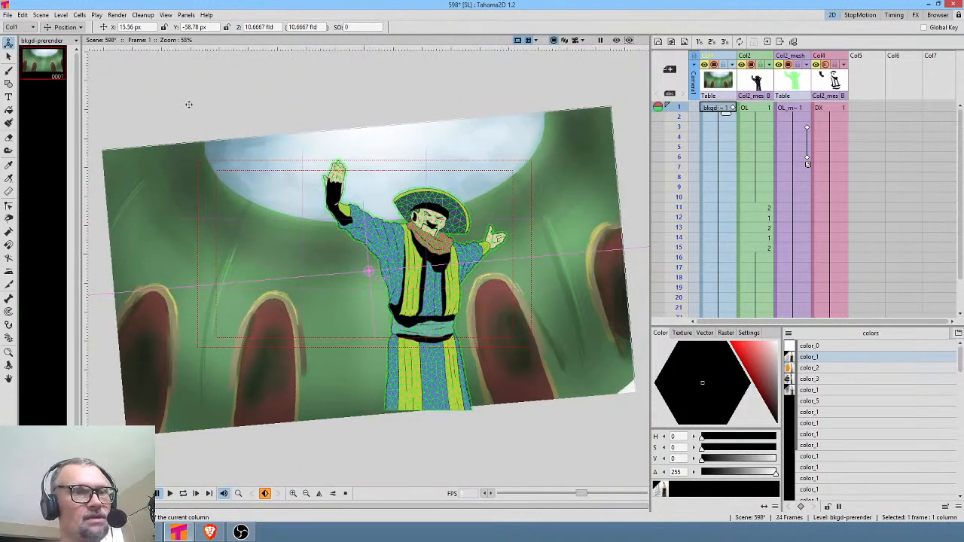
pyautogui.click(64, 27)
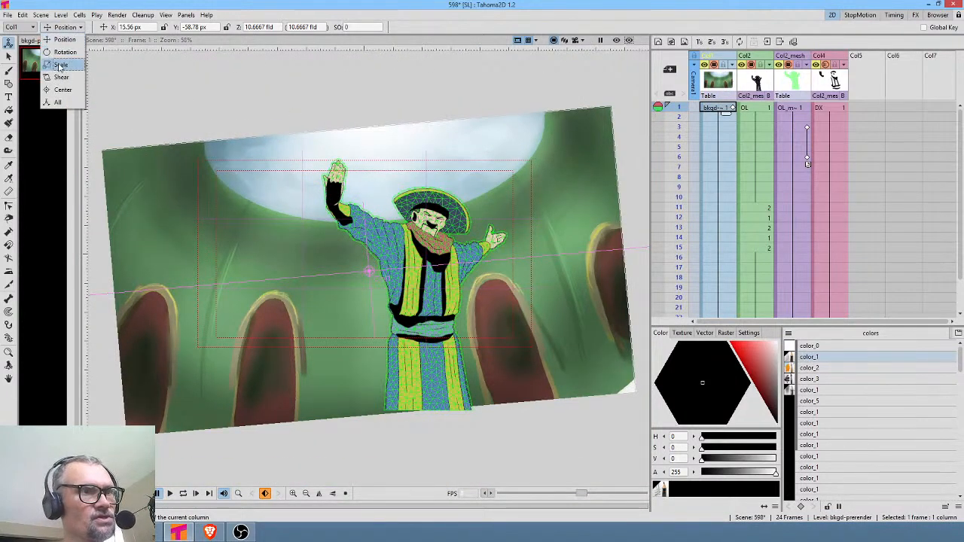
pyautogui.click(60, 66)
pyautogui.moveTo(450, 212); pyautogui.dragTo(482, 188)
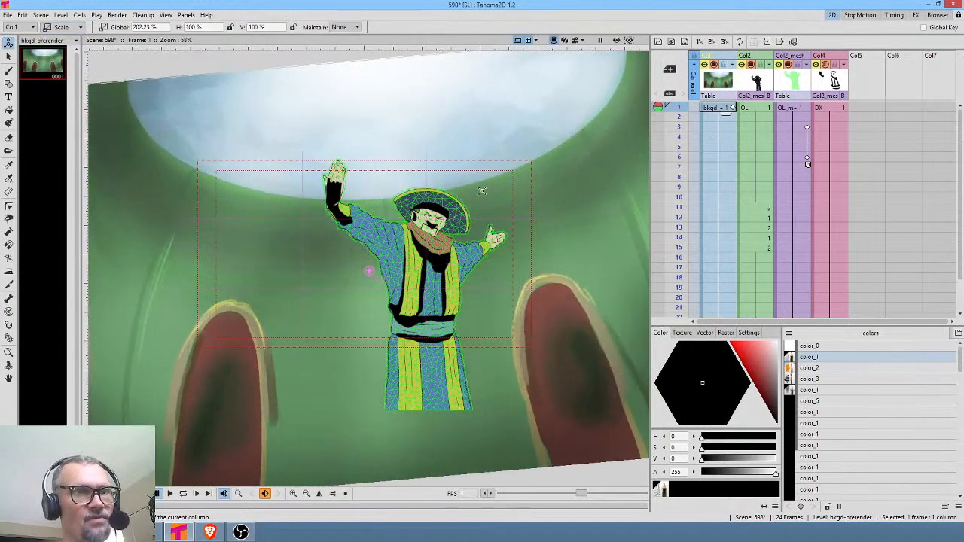
# Step: Move the background to about X -75 px, Y 246 px and rotate it to about -5.6°
pyautogui.click(68, 27)
pyautogui.click(60, 40)
pyautogui.moveTo(428, 383); pyautogui.dragTo(401, 293)
pyautogui.click(79, 27)
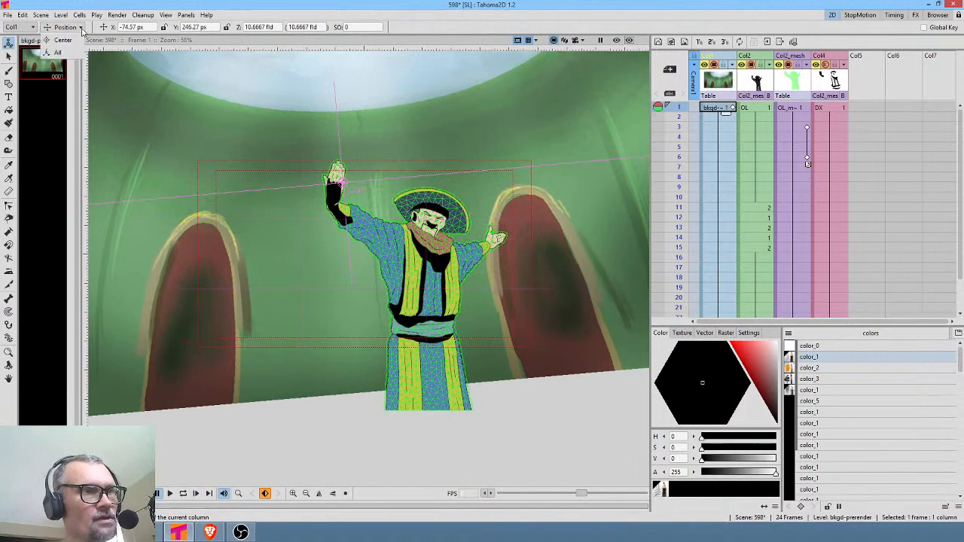
pyautogui.click(63, 52)
pyautogui.moveTo(511, 149); pyautogui.dragTo(514, 217)
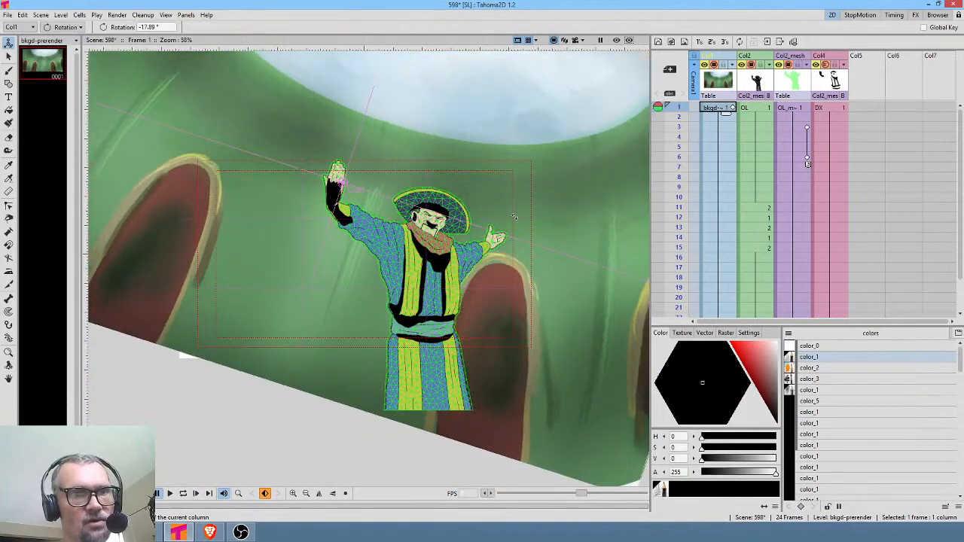
pyautogui.moveTo(540, 256); pyautogui.dragTo(467, 198)
# Step: Switch the viewer to camera view and reposition the background behind the character to about X -43 px, Y 87 px
pyautogui.scroll(-4, 482, 201)
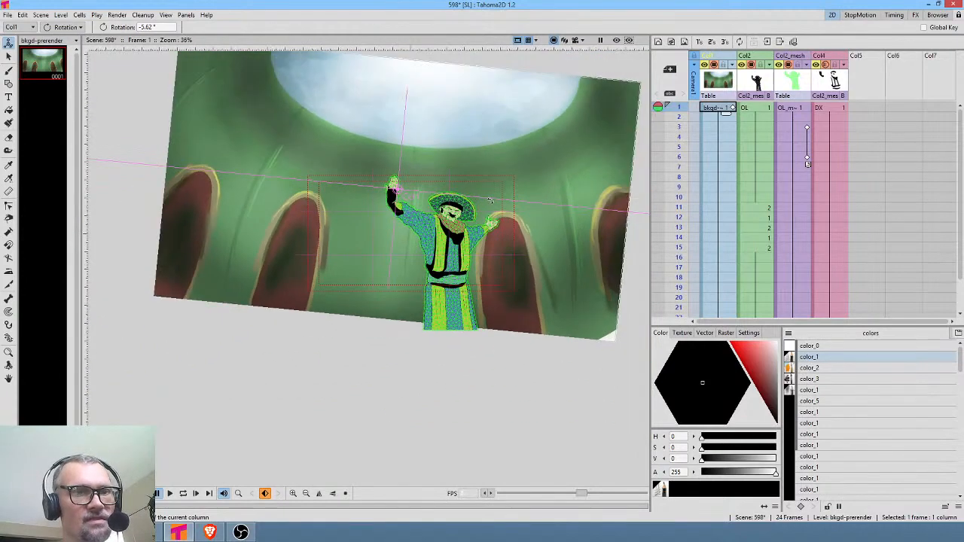
pyautogui.scroll(2, 495, 200)
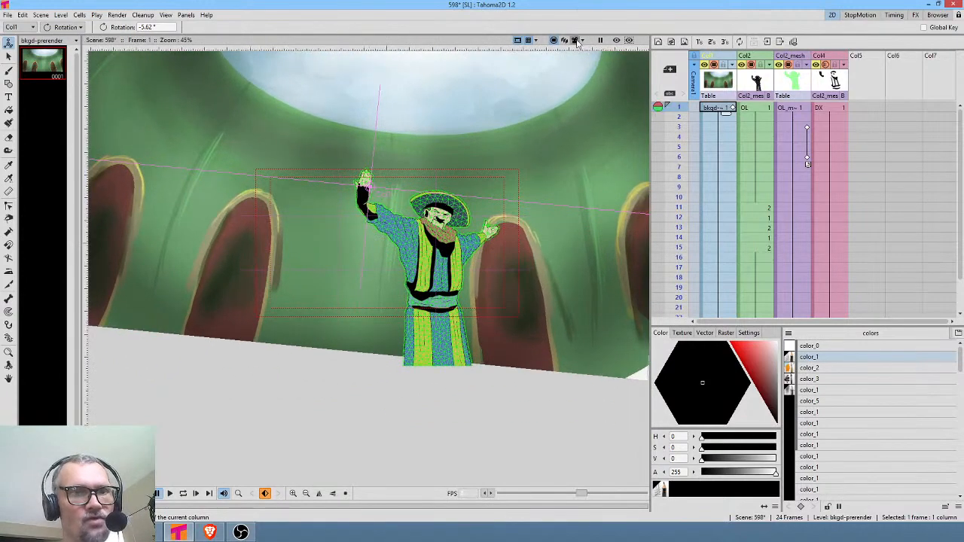
pyautogui.click(575, 41)
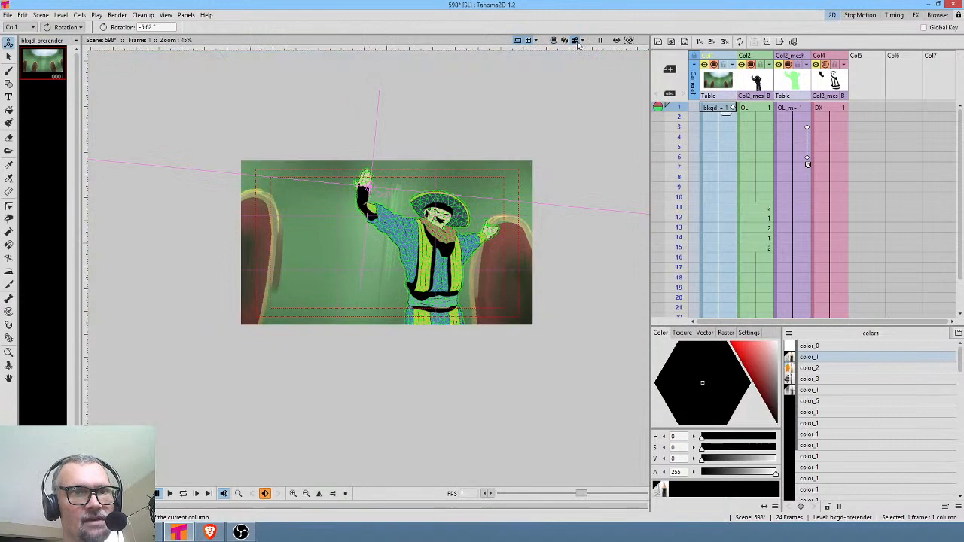
pyautogui.click(65, 27)
pyautogui.click(57, 38)
pyautogui.moveTo(391, 251); pyautogui.dragTo(281, 283)
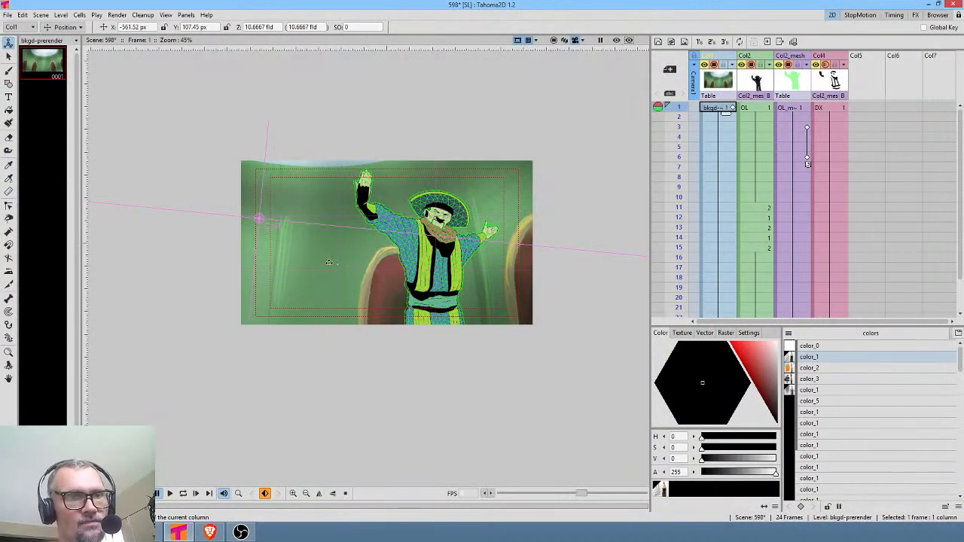
pyautogui.moveTo(329, 263); pyautogui.dragTo(434, 265)
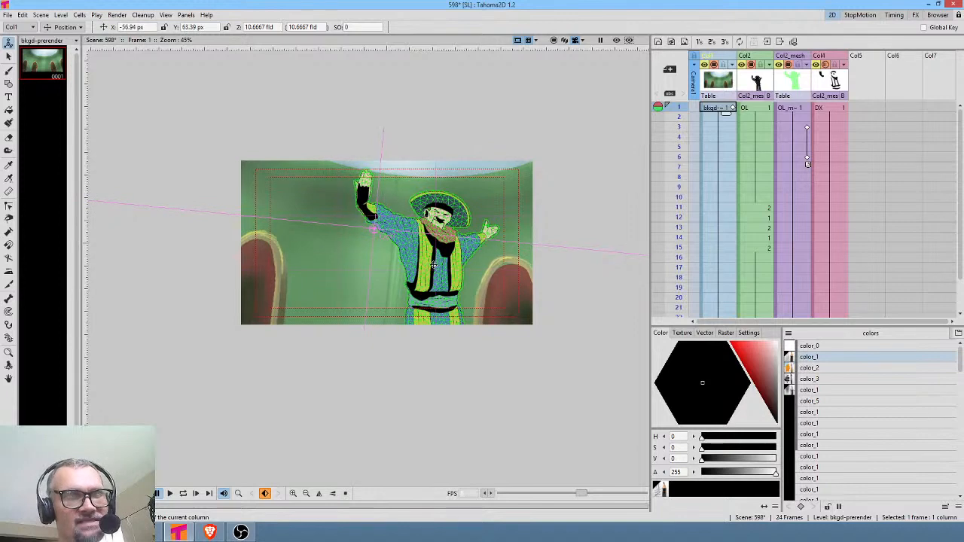
pyautogui.scroll(5, 338, 150)
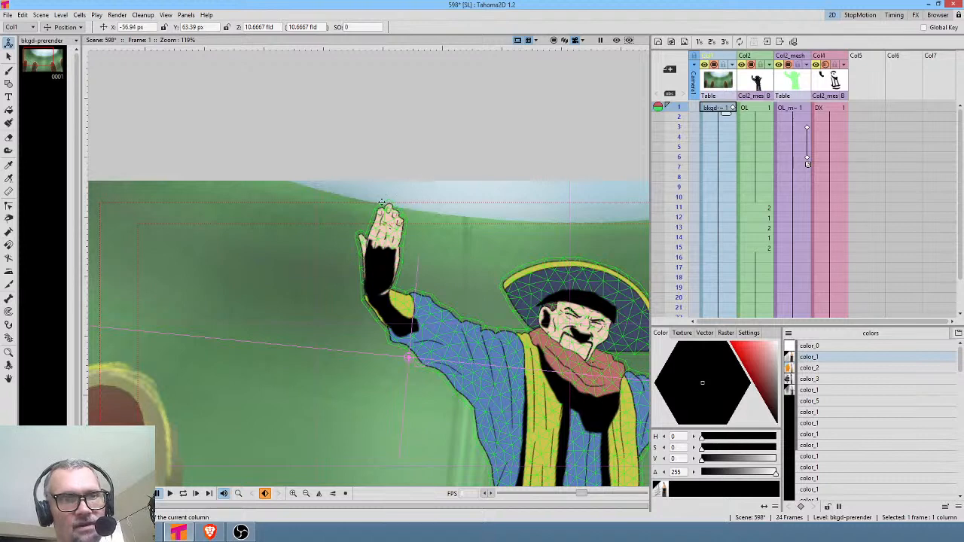
pyautogui.moveTo(452, 252)
pyautogui.mouseDown()
pyautogui.moveTo(452, 281)
pyautogui.moveTo(452, 231)
pyautogui.moveTo(467, 215)
pyautogui.moveTo(471, 181)
pyautogui.moveTo(468, 253)
pyautogui.moveTo(469, 245)
pyautogui.mouseUp()
# Step: Rotate the background to about -9.5° at frame 1
pyautogui.scroll(-7, 450, 244)
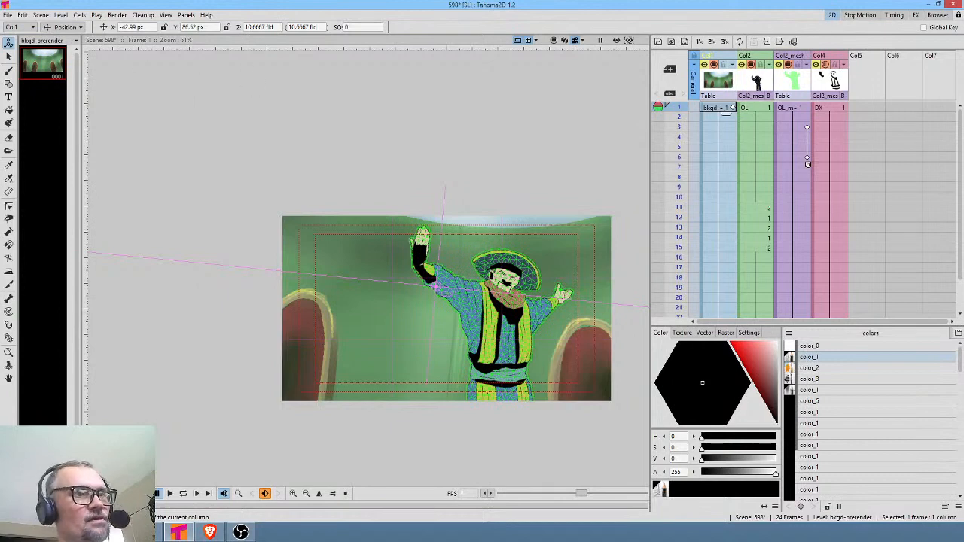
pyautogui.click(76, 29)
pyautogui.click(59, 48)
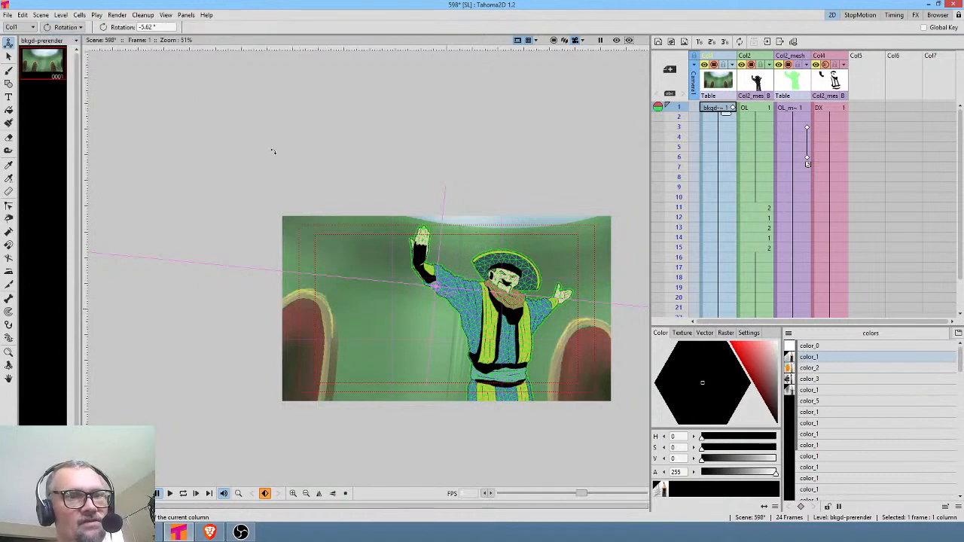
pyautogui.moveTo(273, 152)
pyautogui.mouseDown()
pyautogui.moveTo(280, 128)
pyautogui.moveTo(278, 139)
pyautogui.mouseUp()
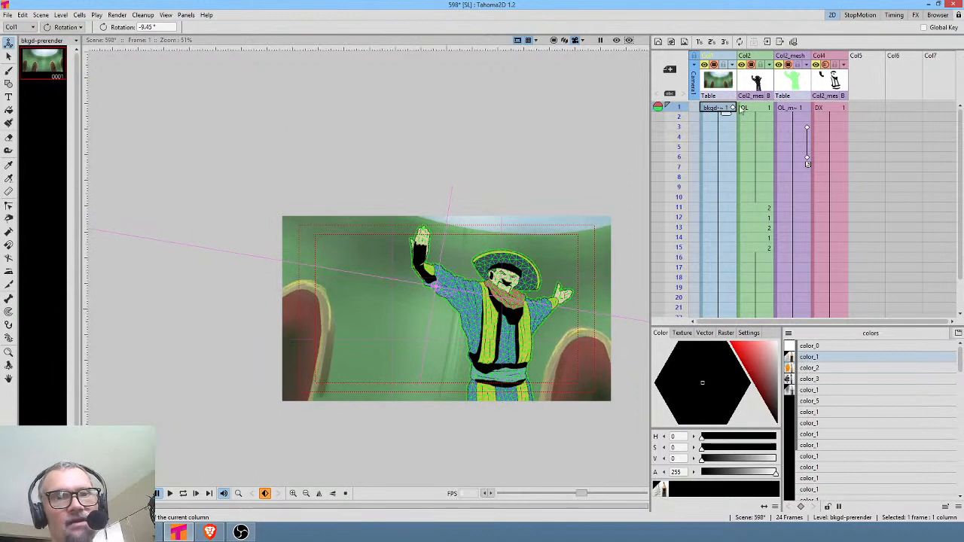
# Step: Show the FX schematic and move the Blur01 node away from the OL node
pyautogui.click(724, 81)
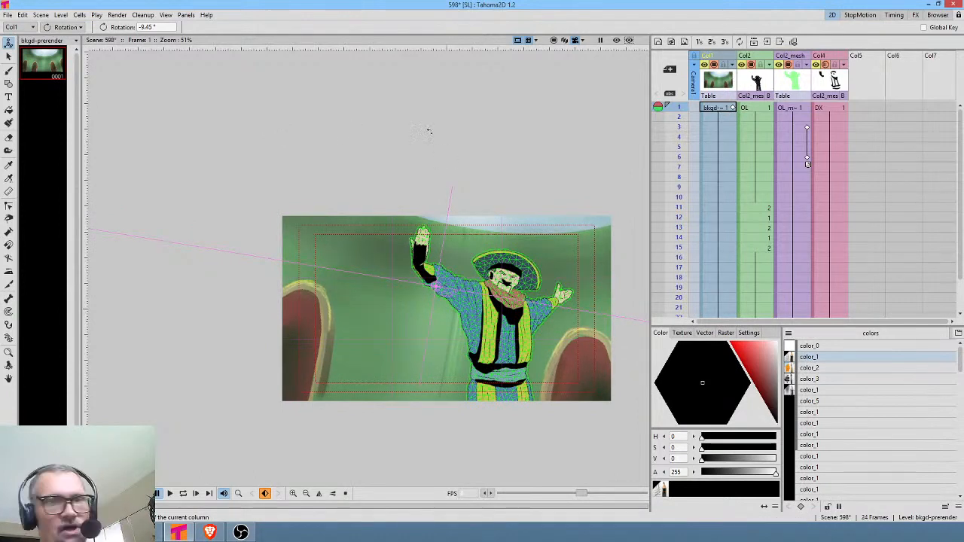
pyautogui.click(766, 81)
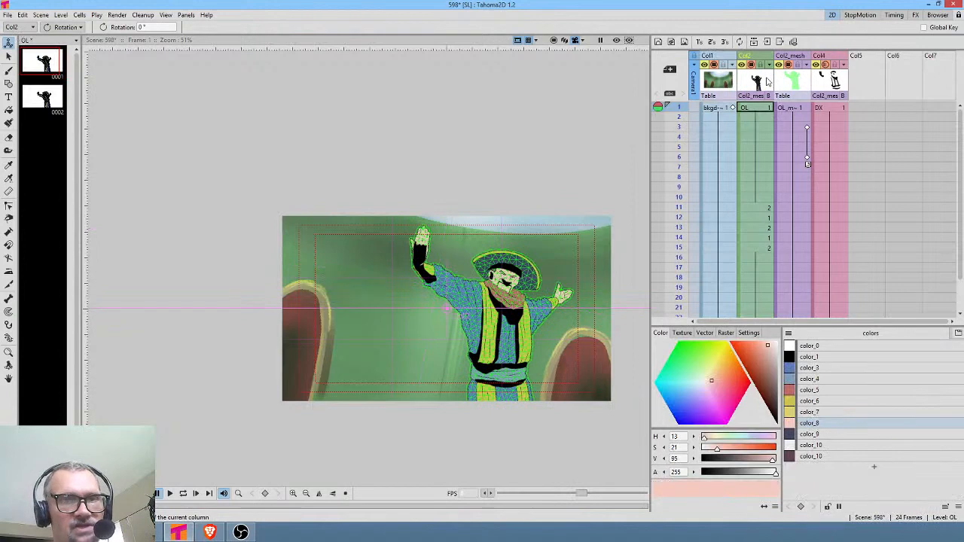
pyautogui.press('n')
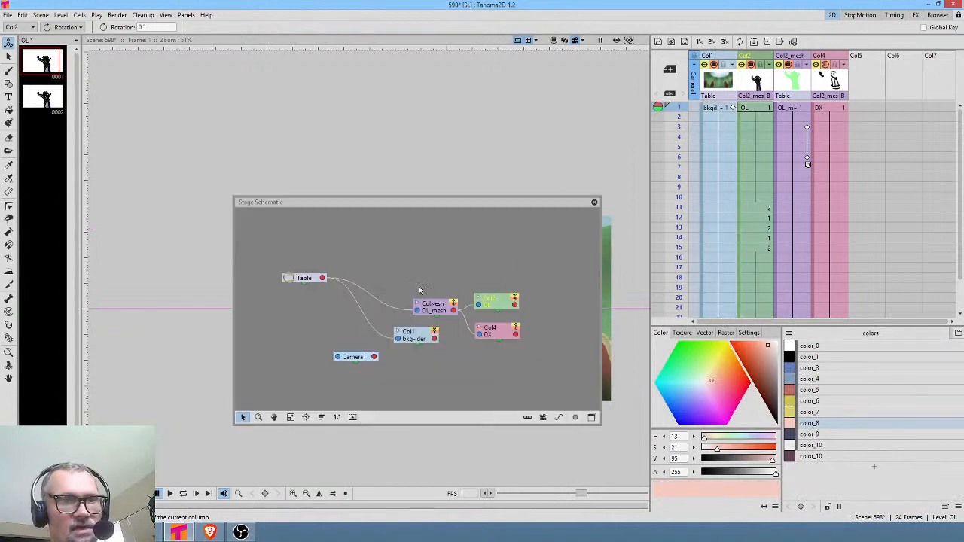
pyautogui.click(591, 416)
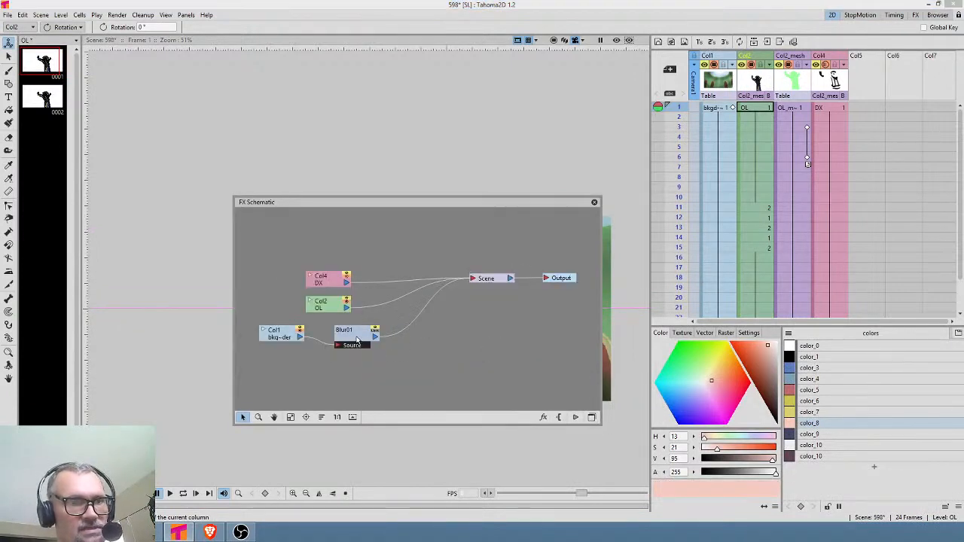
pyautogui.moveTo(363, 343); pyautogui.dragTo(386, 360)
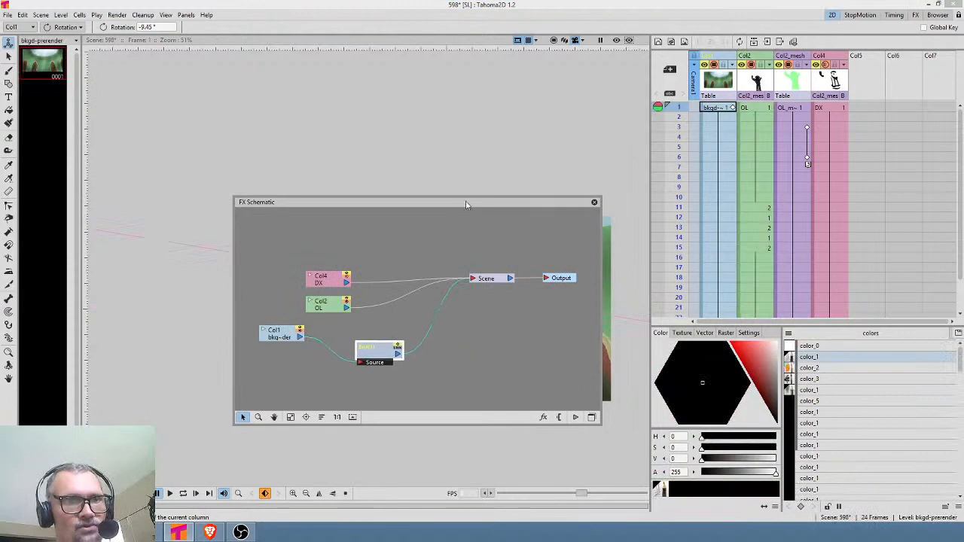
# Step: Preview the rendered composite at frame 1 with the schematic window moved clear of the character
pyautogui.click(616, 40)
pyautogui.moveTo(525, 201); pyautogui.dragTo(795, 242)
pyautogui.scroll(5, 514, 228)
pyautogui.scroll(-1, 345, 203)
pyautogui.moveTo(386, 205); pyautogui.dragTo(542, 242)
pyautogui.scroll(-1, 461, 215)
pyautogui.moveTo(464, 215); pyautogui.dragTo(425, 215)
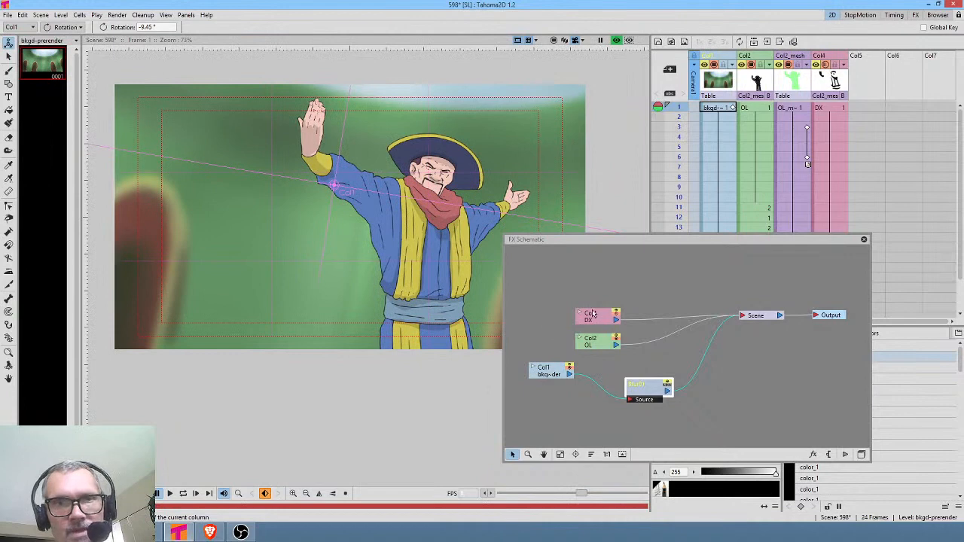
# Step: Spread out the DX and OL nodes and insert a Body Highlight effect between OL and Scene
pyautogui.moveTo(605, 320); pyautogui.dragTo(594, 275)
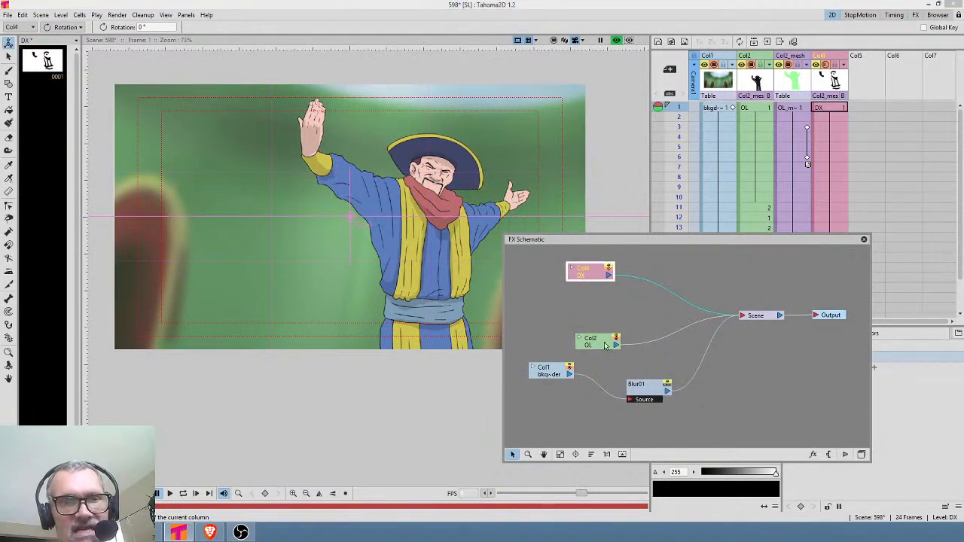
pyautogui.moveTo(605, 345); pyautogui.dragTo(576, 319)
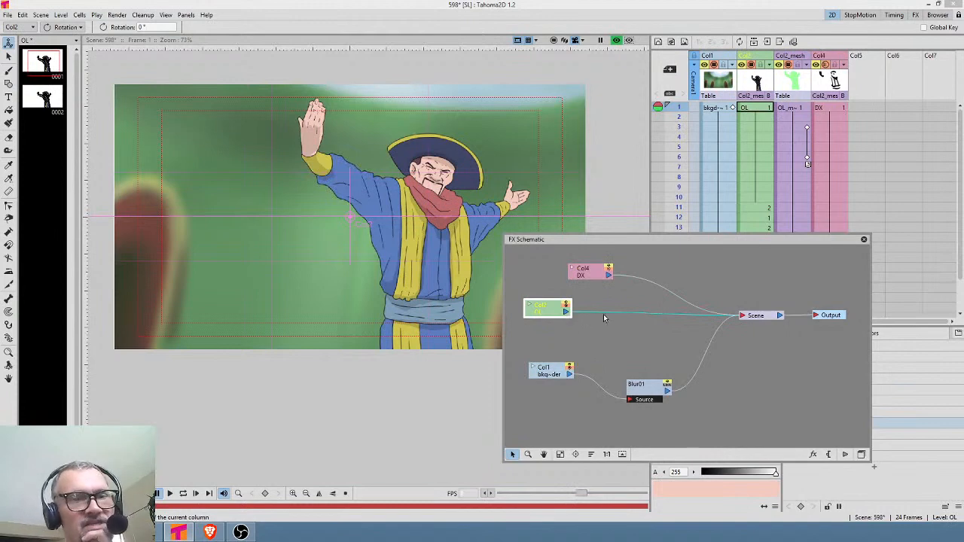
pyautogui.rightClick(604, 312)
pyautogui.moveTo(632, 319)
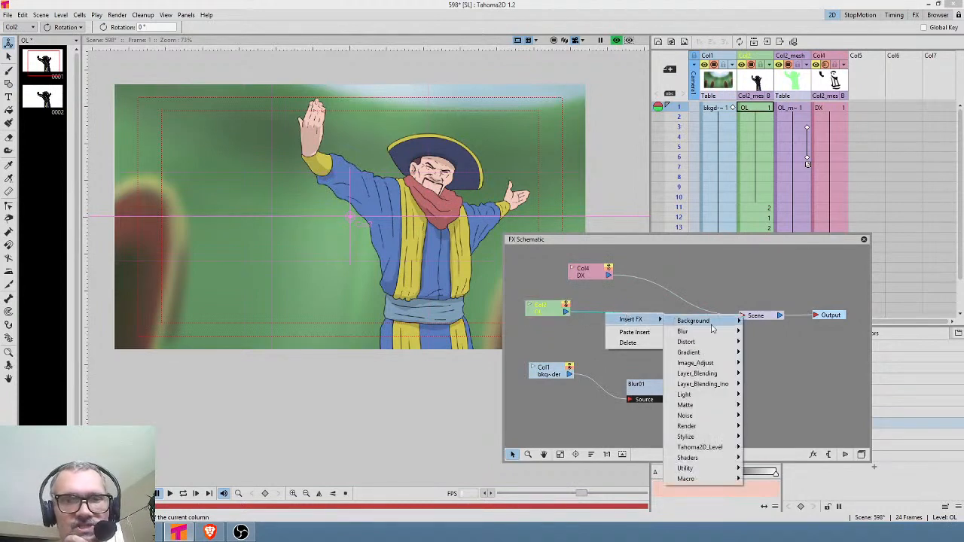
pyautogui.moveTo(722, 397)
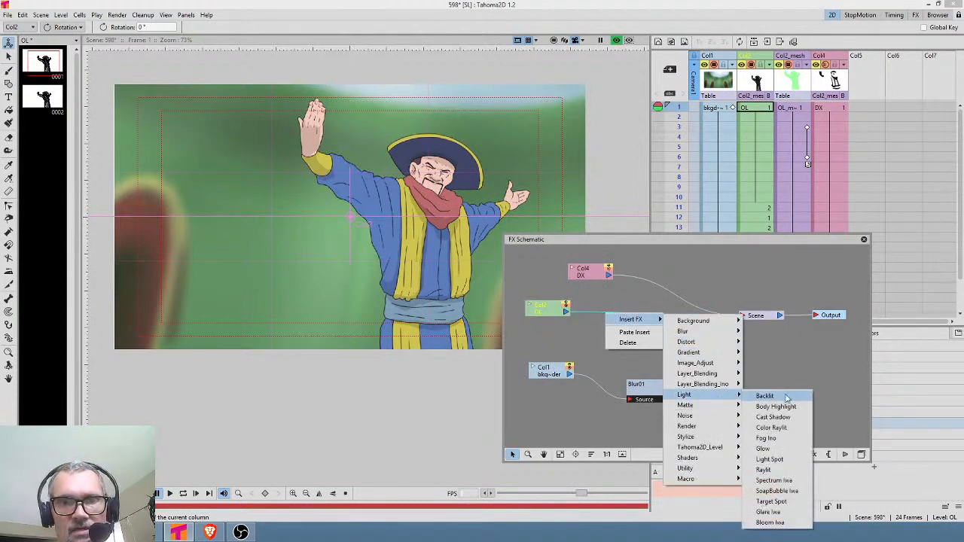
pyautogui.click(781, 406)
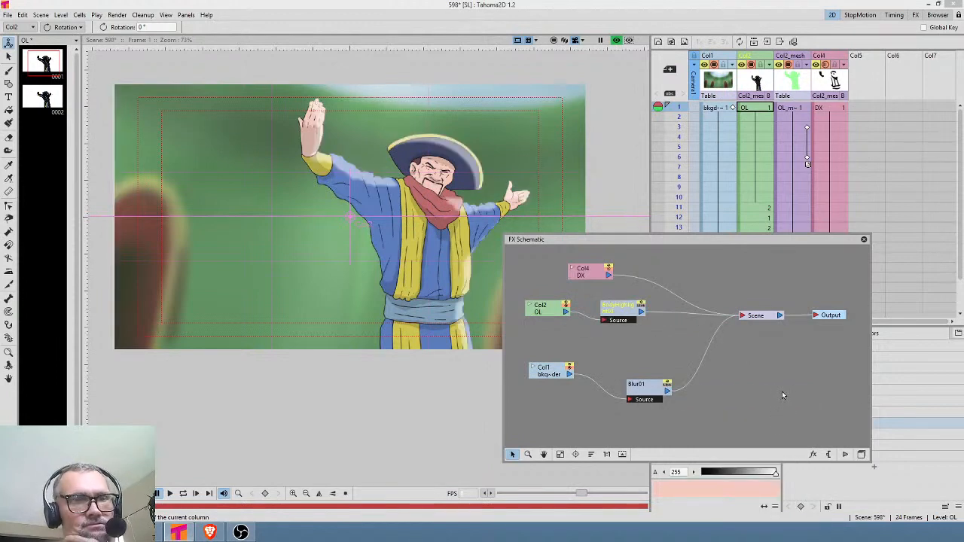
# Step: Set the Body Highlight effect's transparency to about 0.363 and its X offset to 0 px
pyautogui.doubleClick(628, 313)
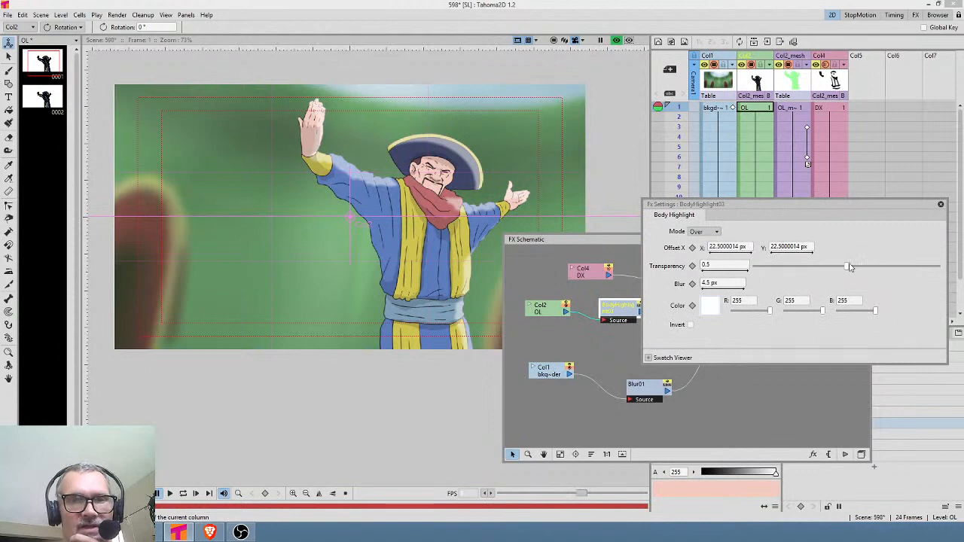
pyautogui.moveTo(849, 267); pyautogui.dragTo(824, 270)
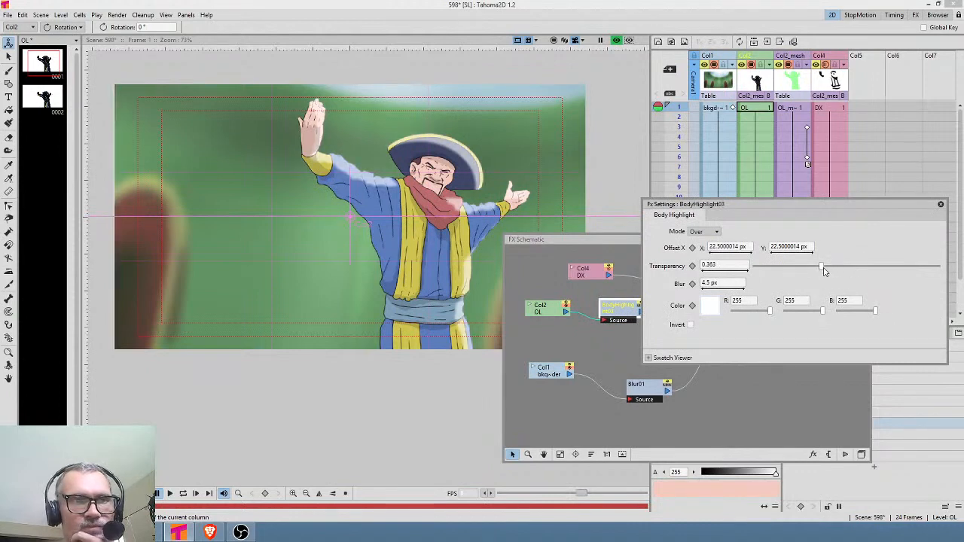
pyautogui.click(752, 247)
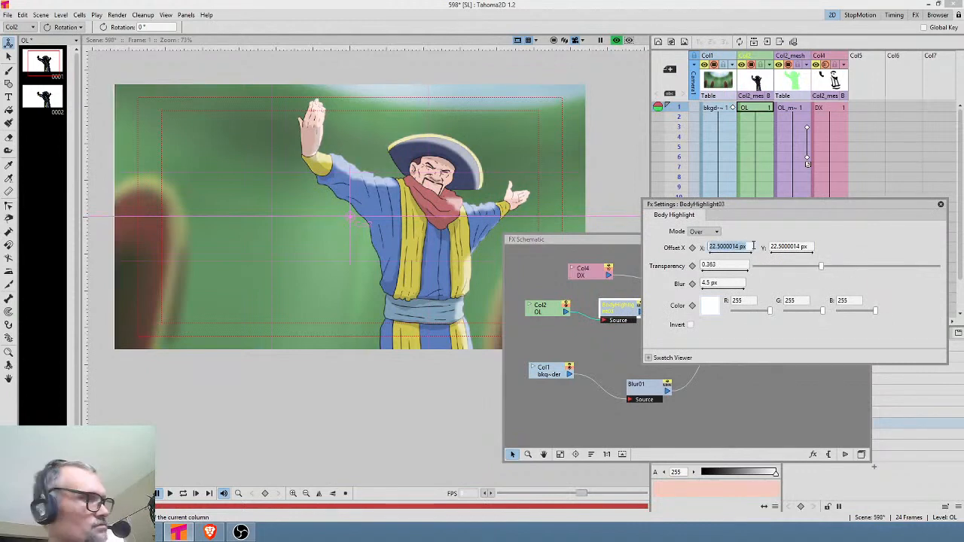
pyautogui.write('0')
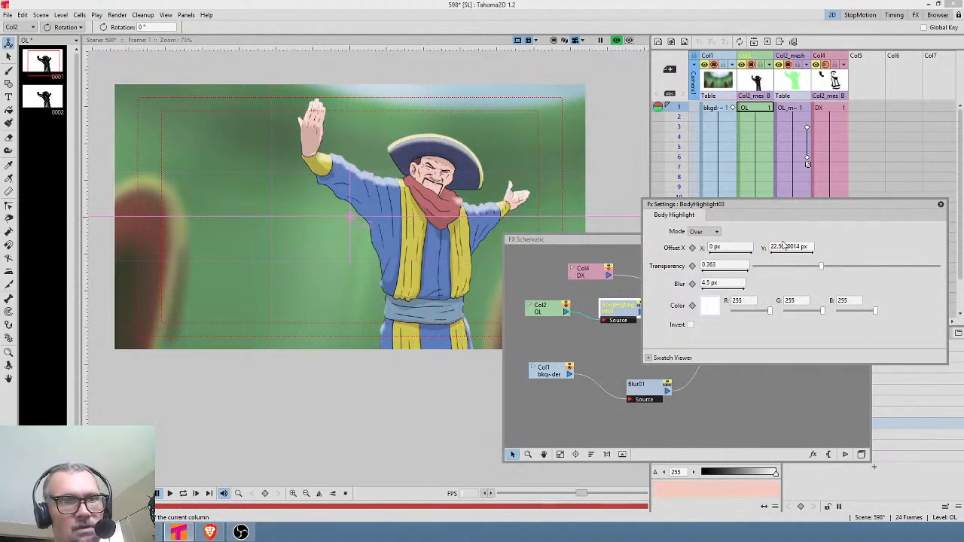
# Step: Set the Body Highlight effect's Y offset to 12 px and close its settings
pyautogui.click(810, 247)
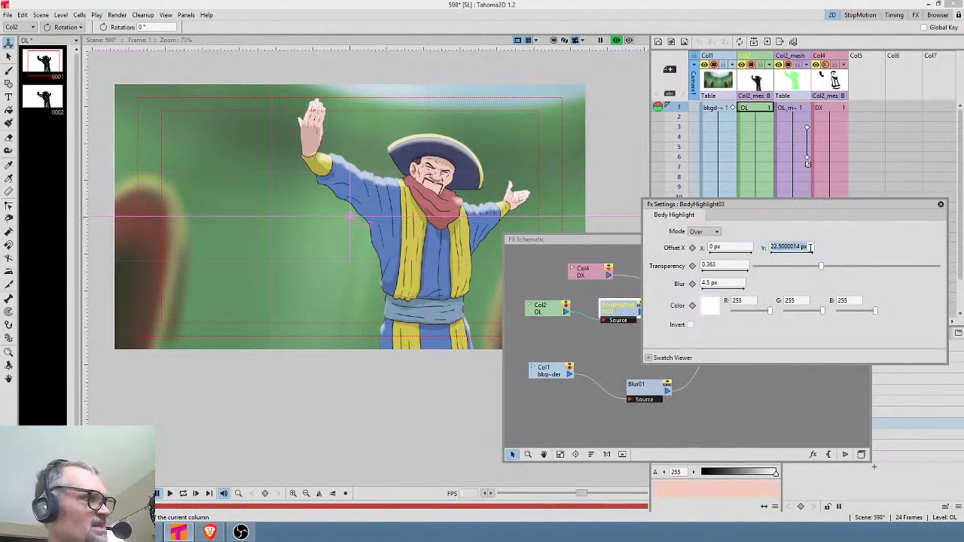
pyautogui.write('12')
pyautogui.press('Return')
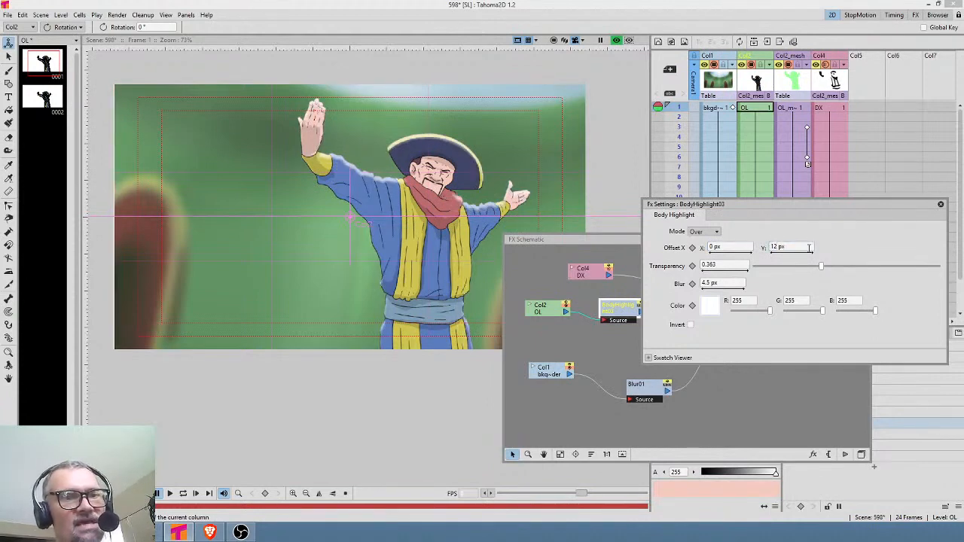
pyautogui.click(940, 204)
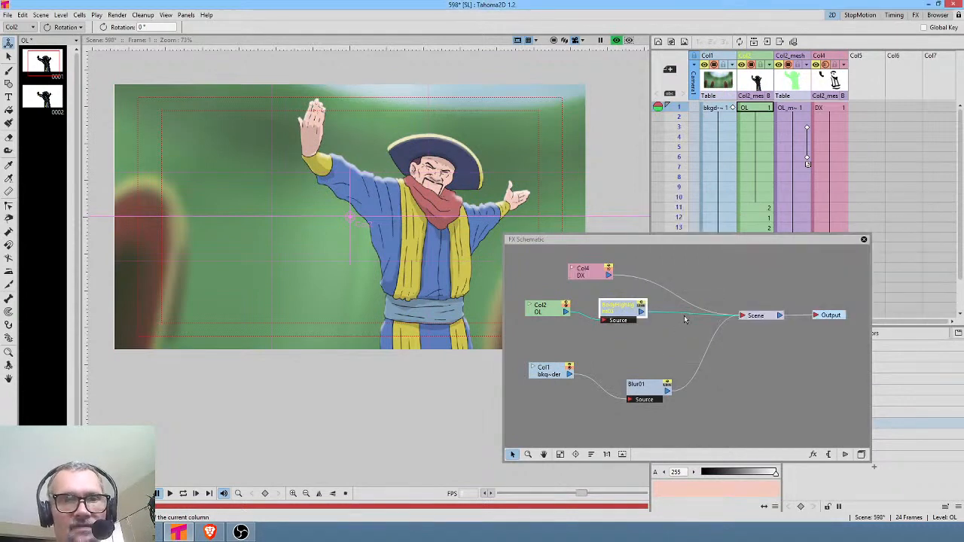
# Step: Insert a second Body Highlight effect between the first one and Scene, and spread the two effect nodes apart
pyautogui.rightClick(687, 317)
pyautogui.moveTo(689, 318)
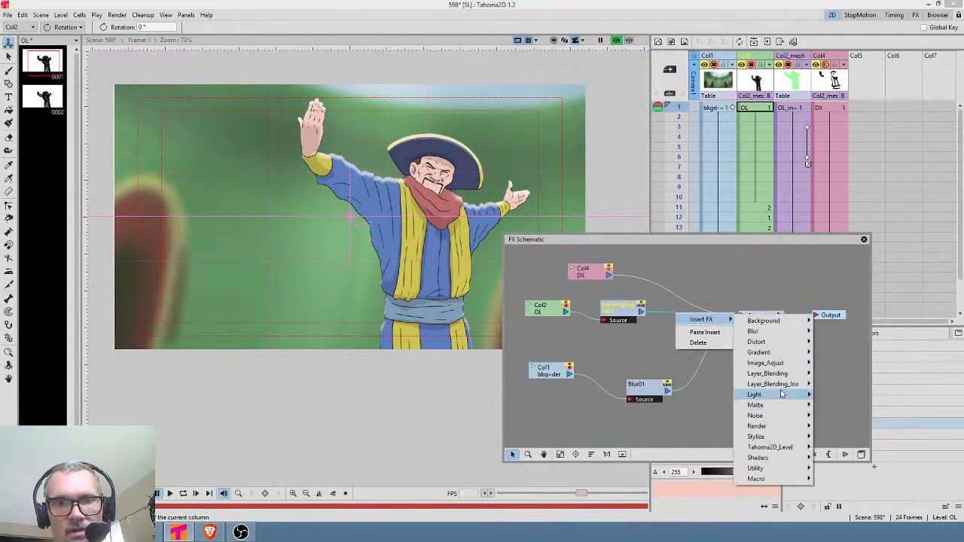
pyautogui.moveTo(756, 394)
pyautogui.click(846, 407)
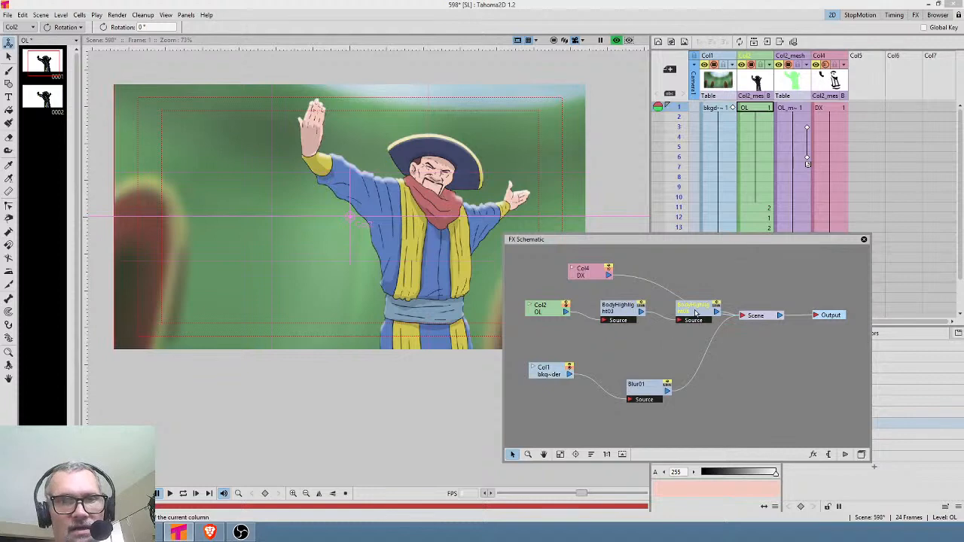
pyautogui.moveTo(695, 311); pyautogui.dragTo(685, 329)
pyautogui.moveTo(626, 315); pyautogui.dragTo(616, 314)
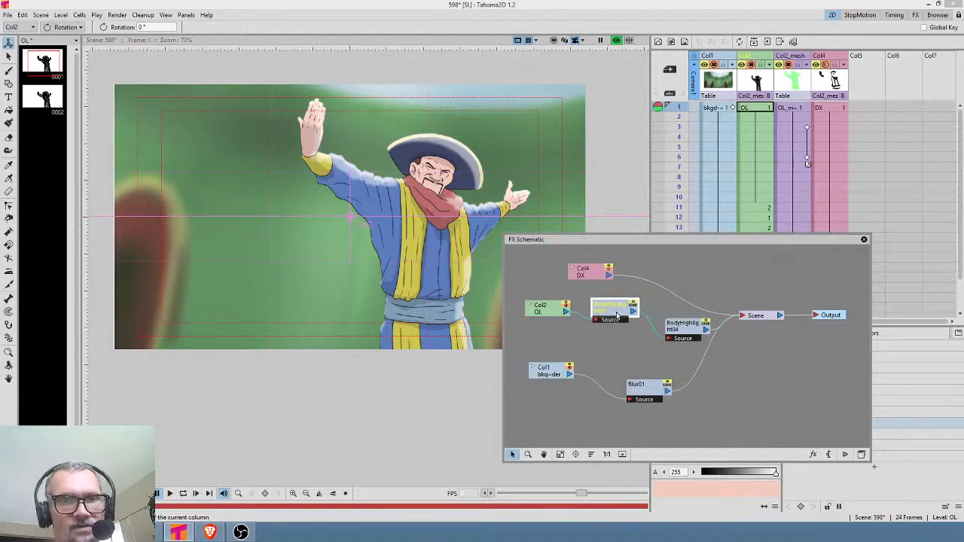
# Step: Set the second Body Highlight effect's colour to black and turn on Invert, with the schematic moved clear of the palette
pyautogui.doubleClick(688, 328)
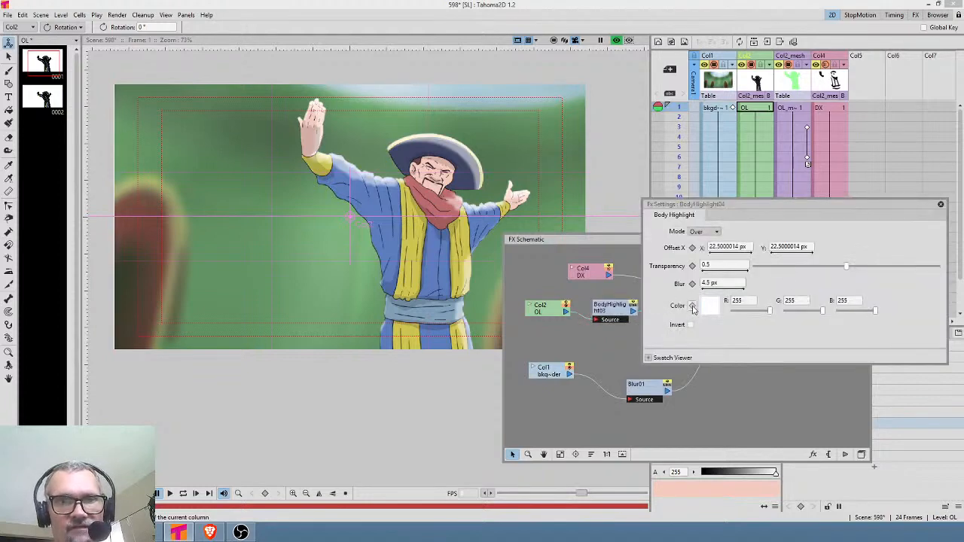
pyautogui.click(711, 307)
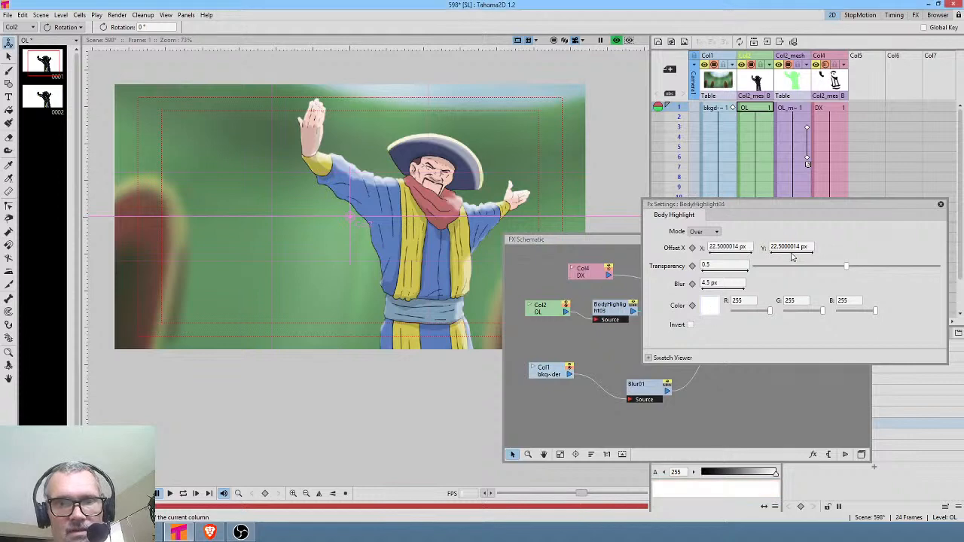
pyautogui.moveTo(624, 242); pyautogui.dragTo(367, 240)
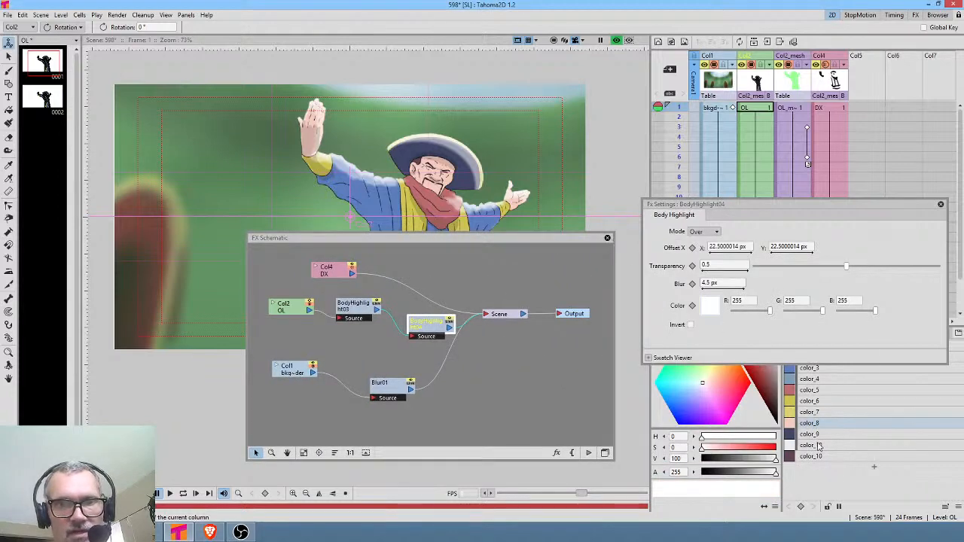
pyautogui.click(790, 434)
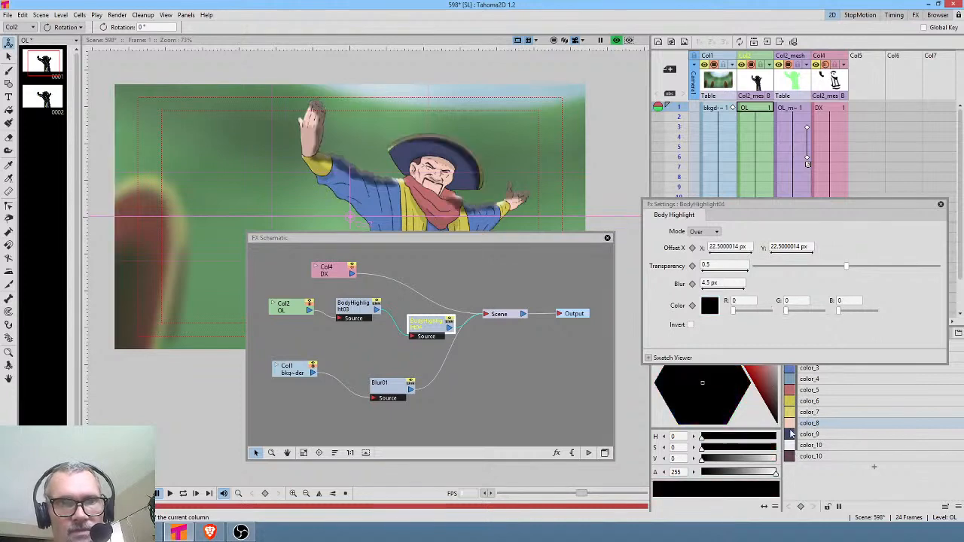
pyautogui.click(691, 325)
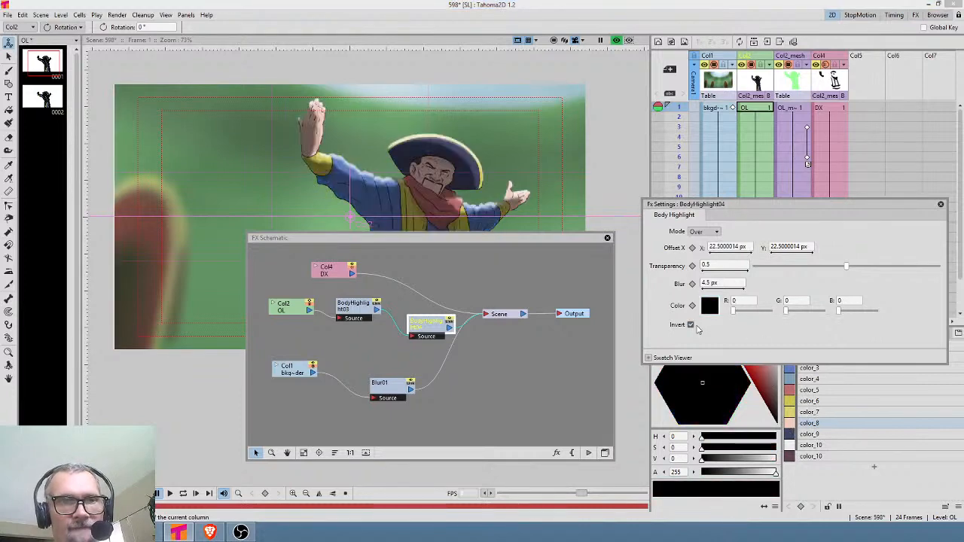
# Step: Set the second Body Highlight effect's transparency to about 0.782, close the FX schematic and render the scene
pyautogui.moveTo(846, 266); pyautogui.dragTo(913, 269)
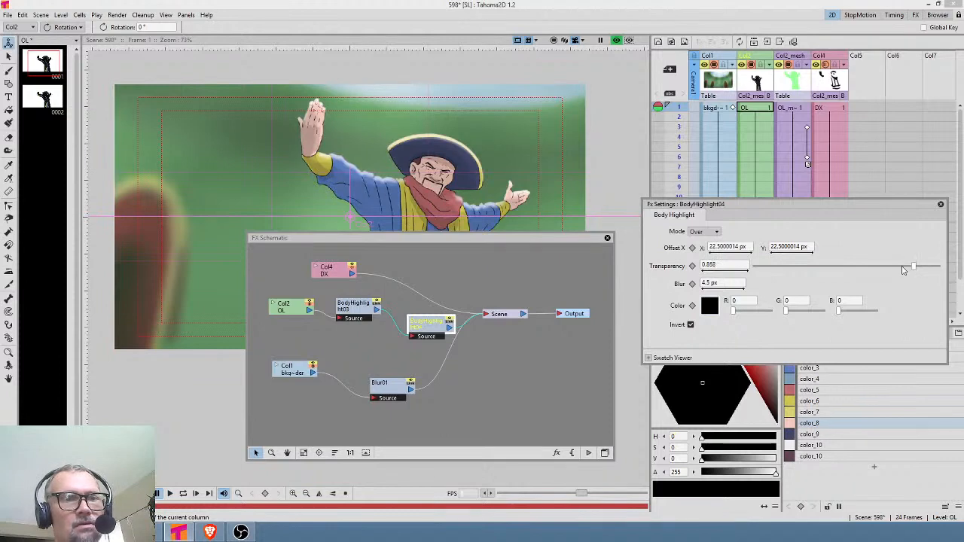
pyautogui.moveTo(914, 270); pyautogui.dragTo(899, 270)
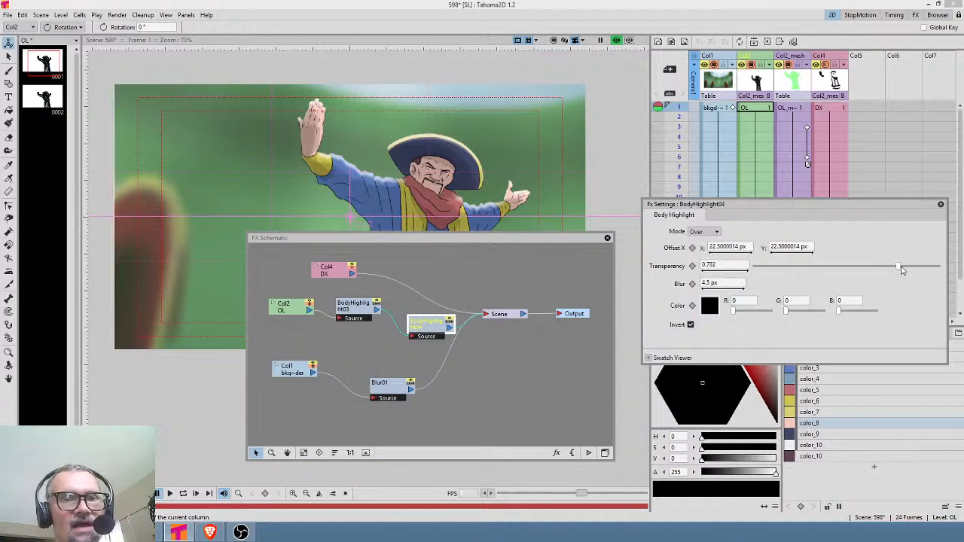
pyautogui.click(940, 204)
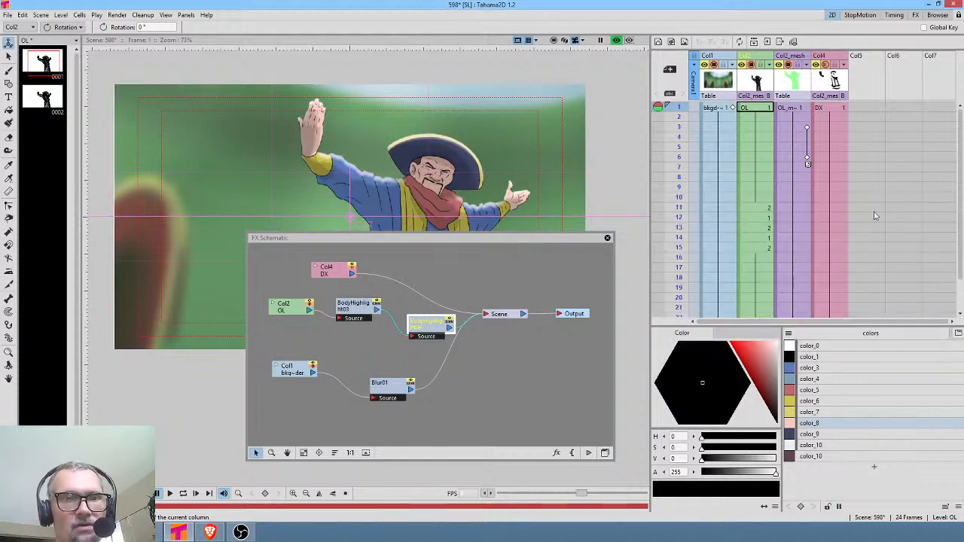
pyautogui.click(607, 238)
pyautogui.hotkey('ctrl', 'shift', 'r')
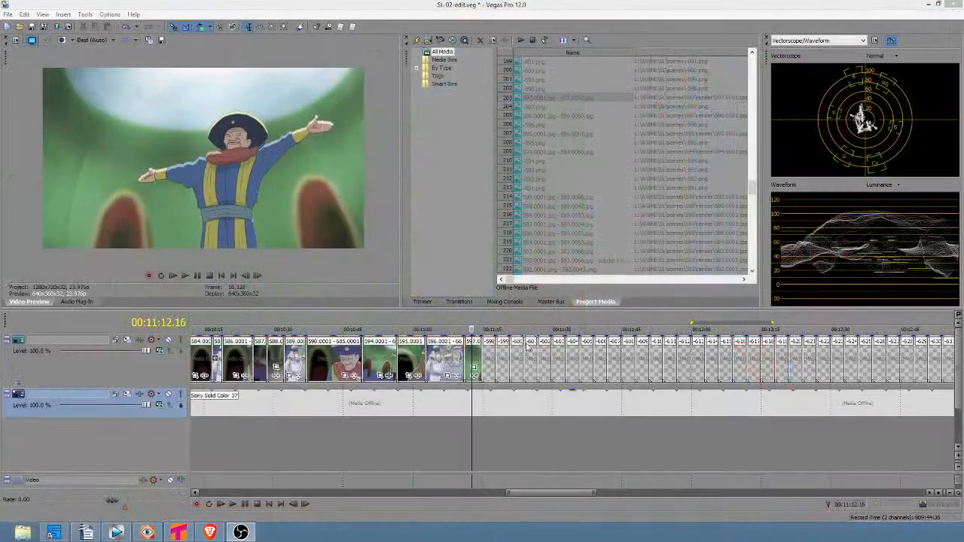
# Step: In Vegas Pro, open a gap of about two seconds after the scene 597 event and delete the -598 placeholder
pyautogui.click(484, 360)
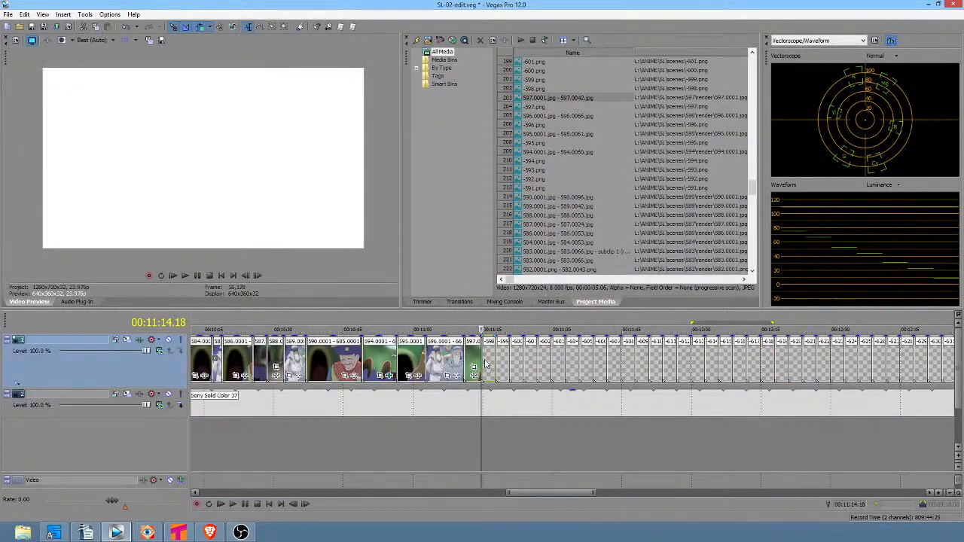
pyautogui.scroll(4, 488, 361)
pyautogui.moveTo(615, 359); pyautogui.dragTo(736, 360)
pyautogui.click(742, 362)
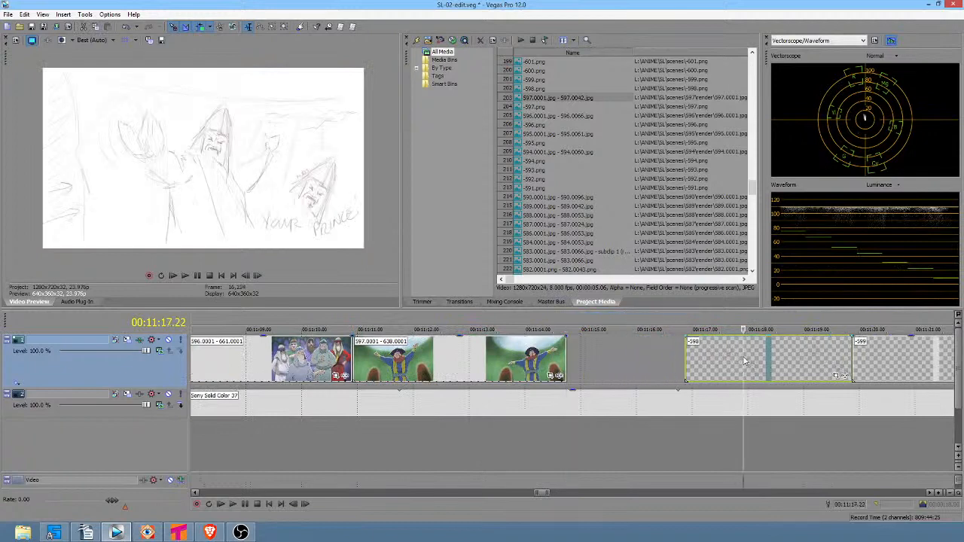
pyautogui.press('Delete')
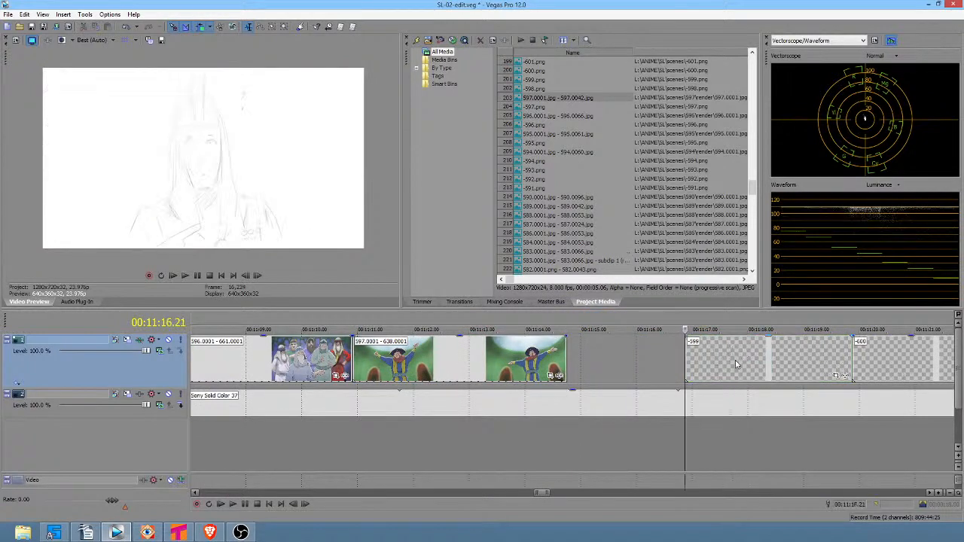
# Step: Import the rendered frames 598.0001.jpg to 598.0024.jpg from the 598 scene's render folder as an image sequence
pyautogui.click(564, 361)
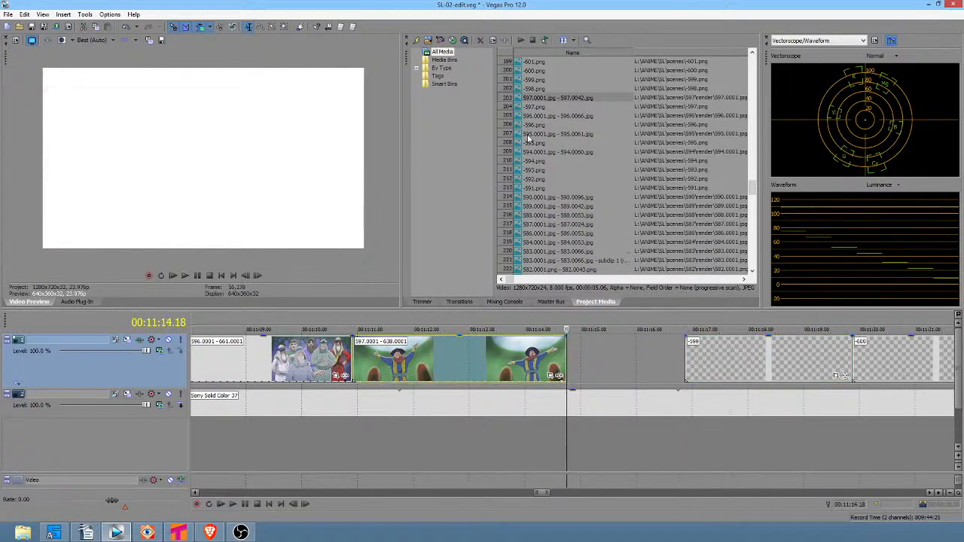
pyautogui.click(418, 40)
pyautogui.click(231, 42)
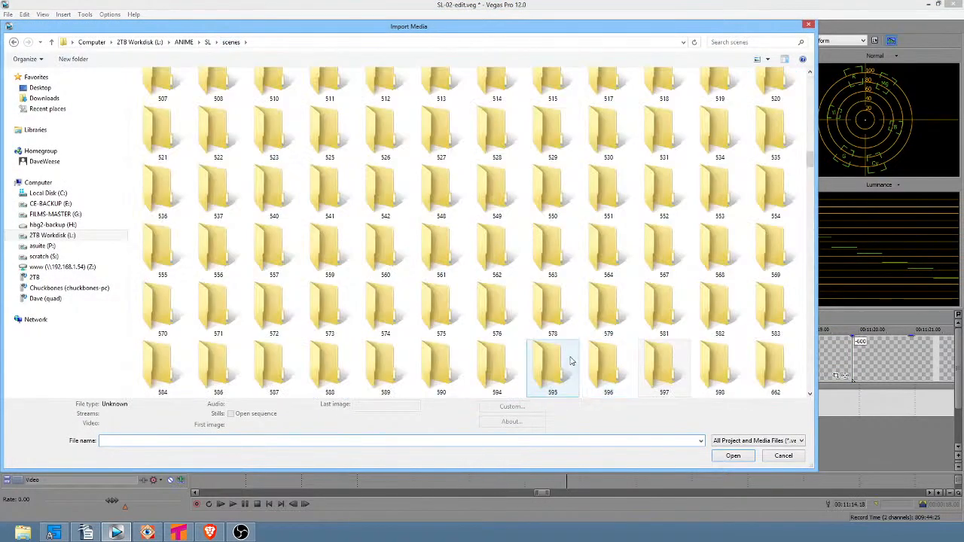
pyautogui.doubleClick(715, 369)
pyautogui.doubleClick(159, 90)
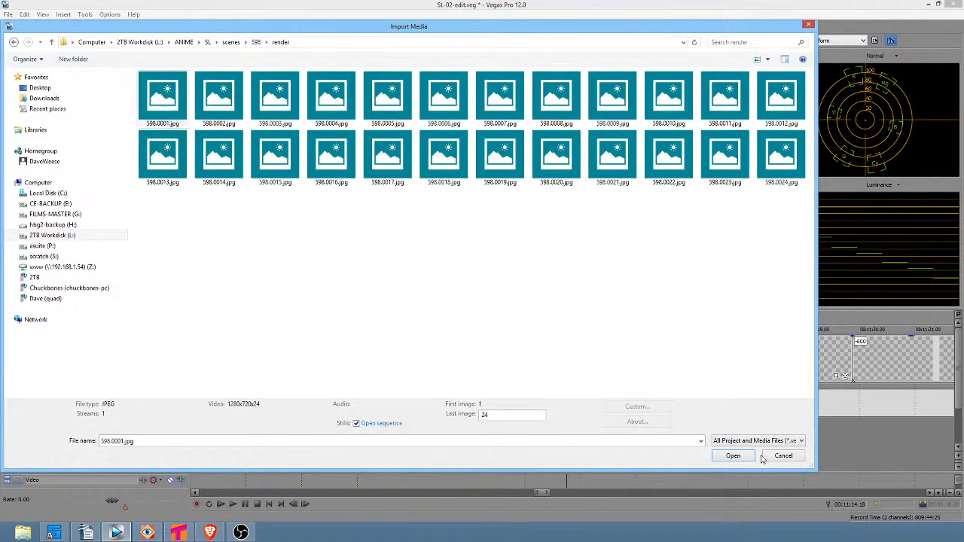
pyautogui.click(733, 457)
# Step: Set the imported 598 sequence's frame rate to 8 fps and place it on the video track directly after scene 597
pyautogui.click(533, 234)
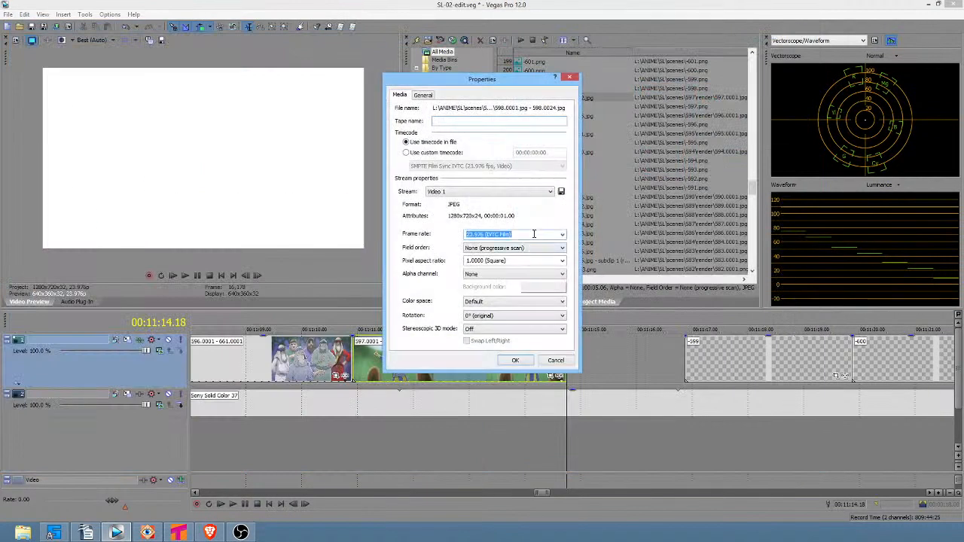
pyautogui.write('24')
pyautogui.click(515, 360)
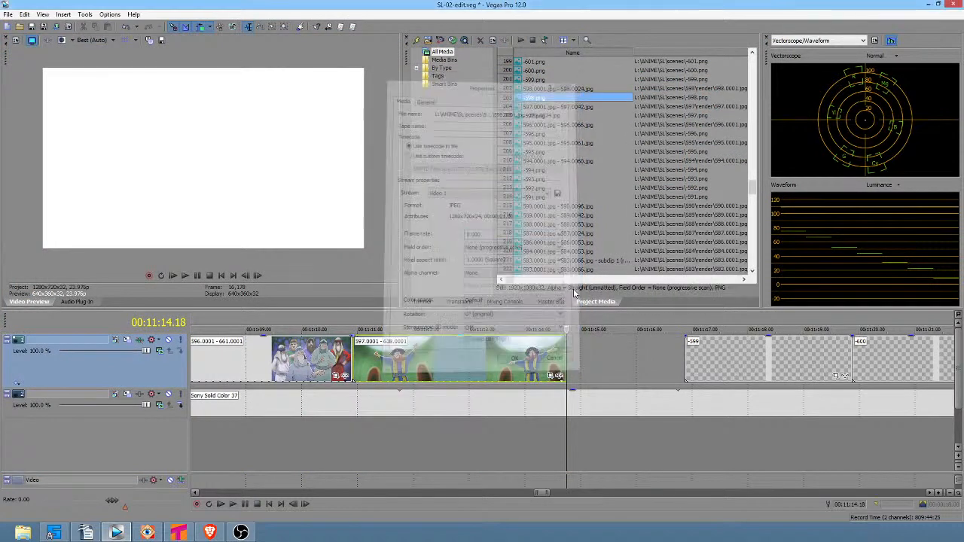
pyautogui.click(544, 91)
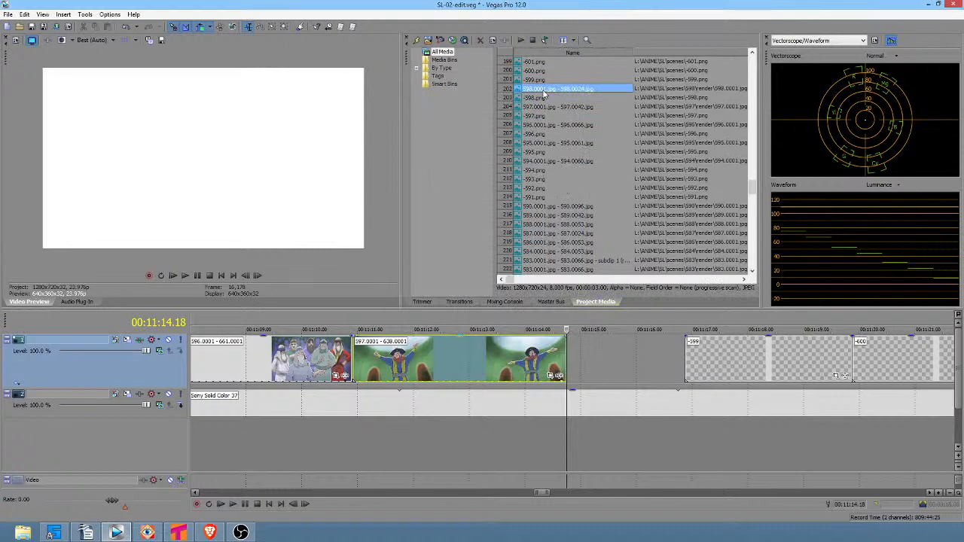
pyautogui.moveTo(533, 91); pyautogui.dragTo(579, 366)
# Step: Disable resampling for the scene 598 event
pyautogui.rightClick(667, 358)
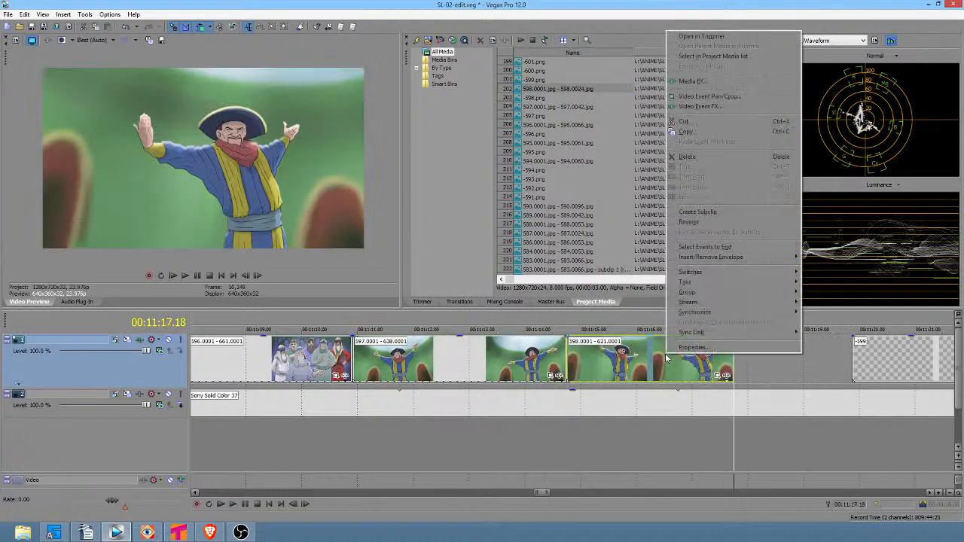
pyautogui.click(692, 348)
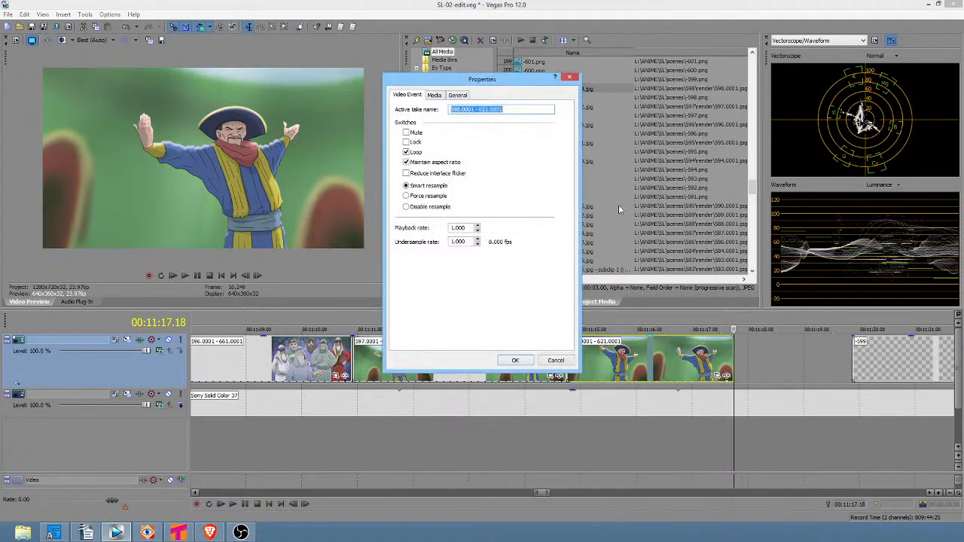
pyautogui.click(429, 207)
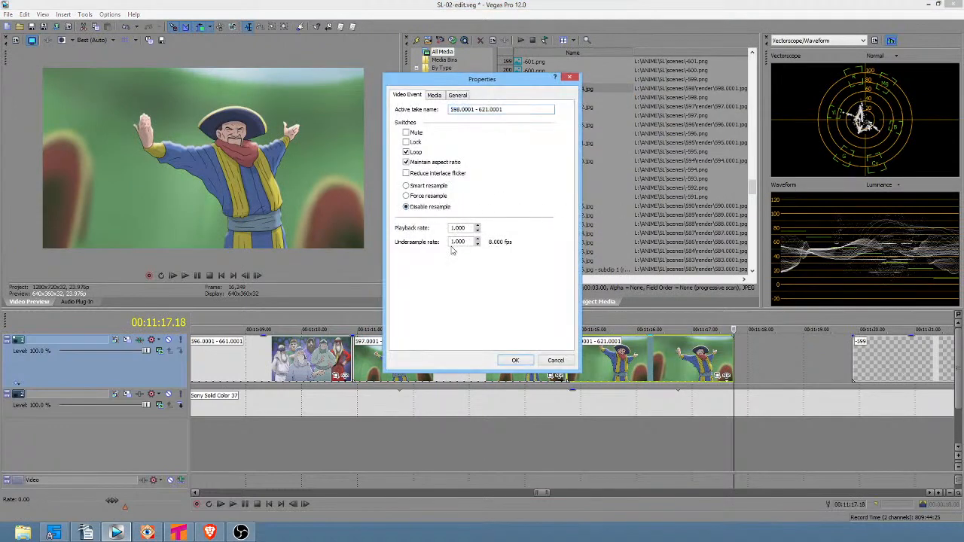
pyautogui.click(515, 360)
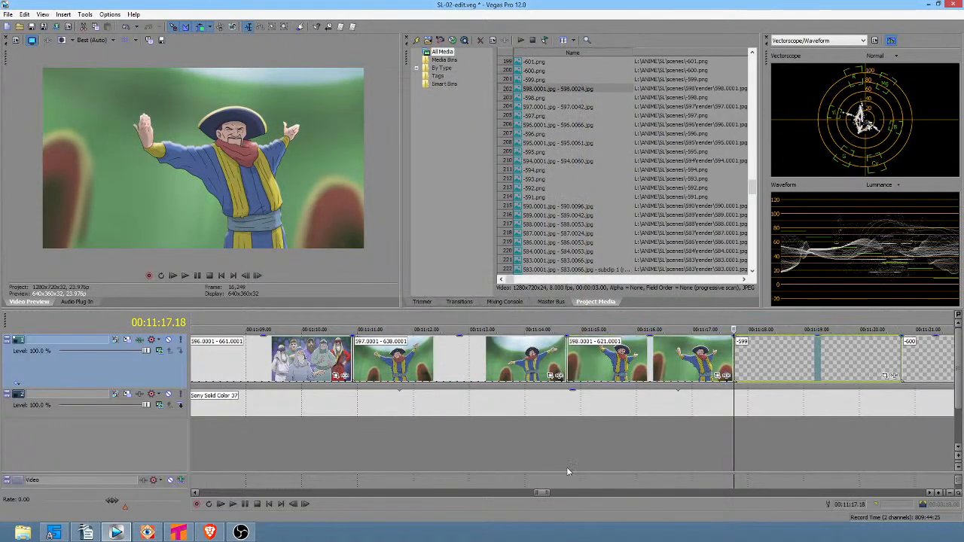
# Step: Play back the cut from scene 597 into scene 598
pyautogui.click(533, 450)
pyautogui.press('space')
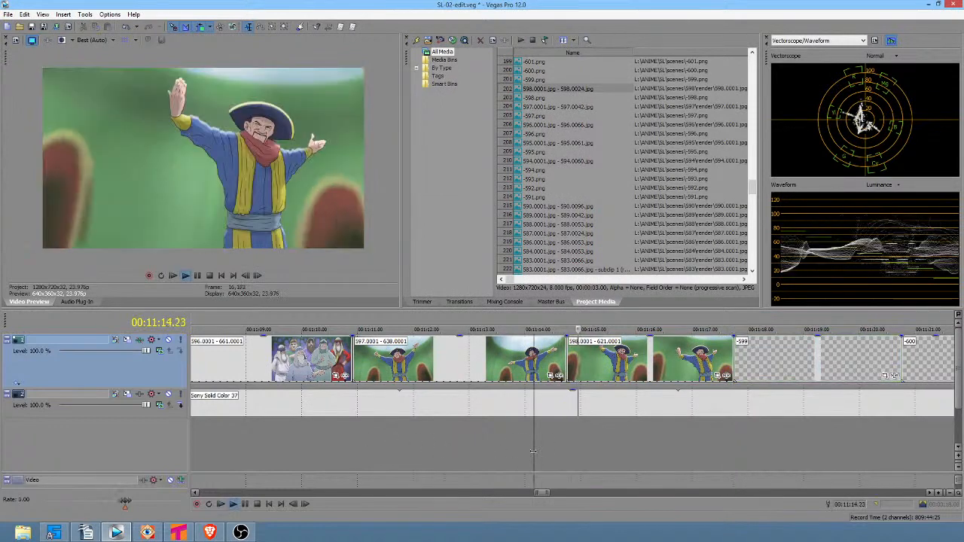
pyautogui.press('space')
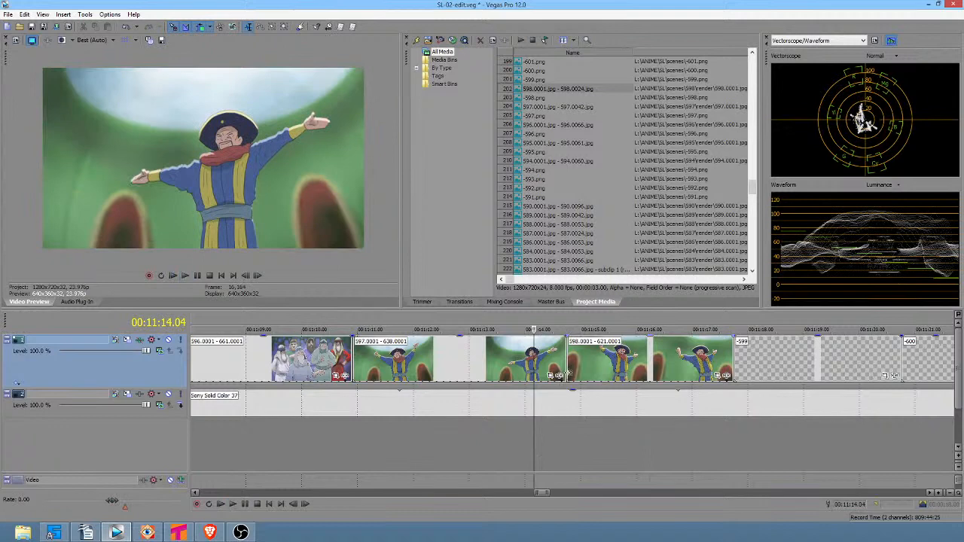
# Step: Trim about 0.3 seconds off the start of the scene 598 event and replay the cuts around scenes 596 to 598
pyautogui.moveTo(569, 373); pyautogui.dragTo(586, 372)
pyautogui.click(500, 435)
pyautogui.press('space')
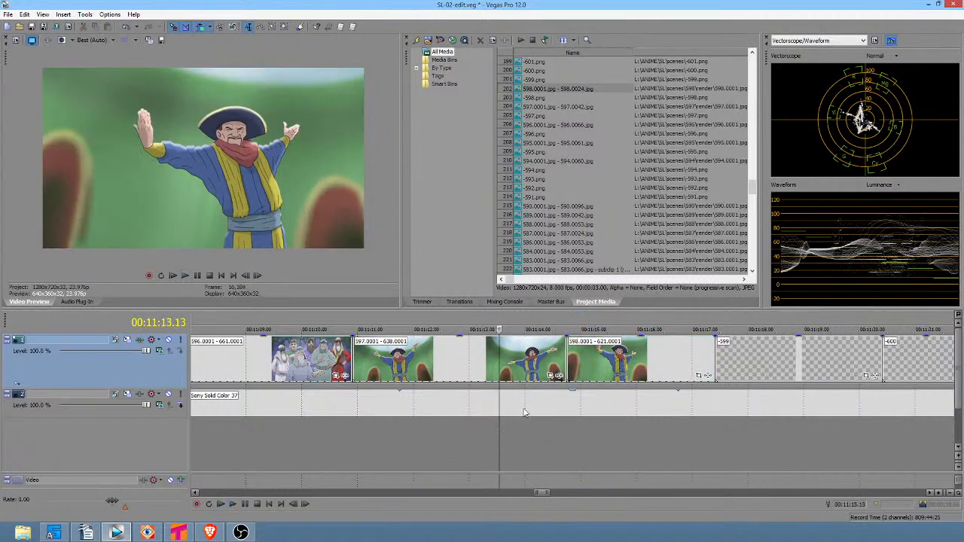
pyautogui.press('space')
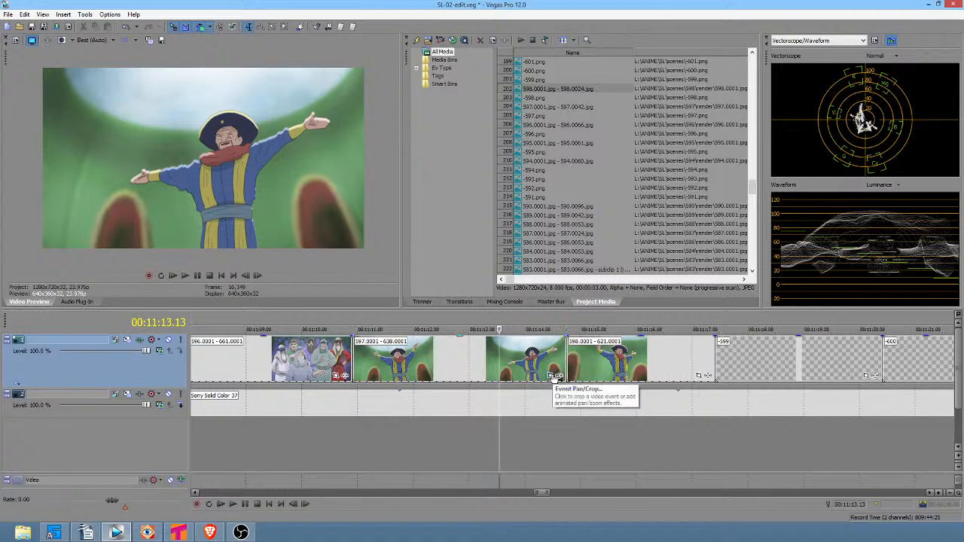
pyautogui.click(333, 442)
pyautogui.press('space')
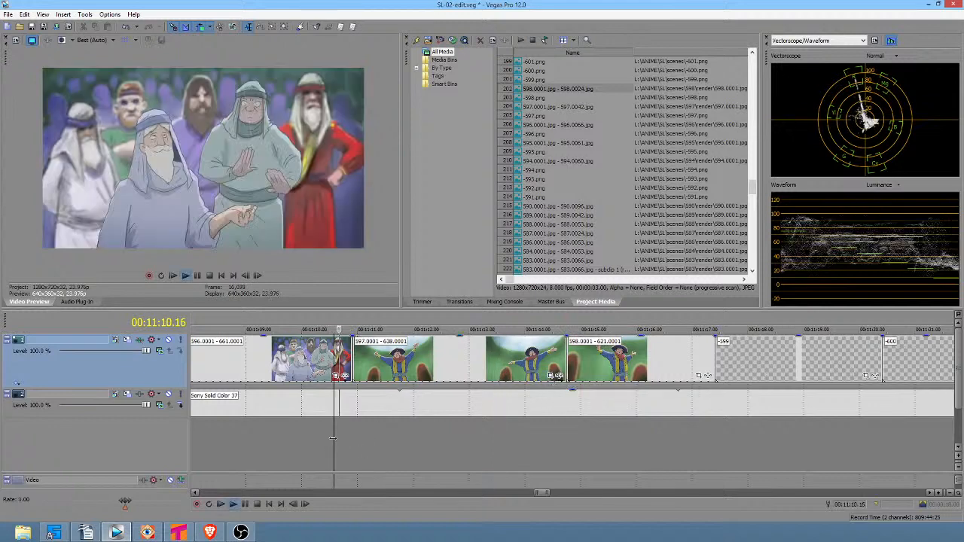
pyautogui.press('space')
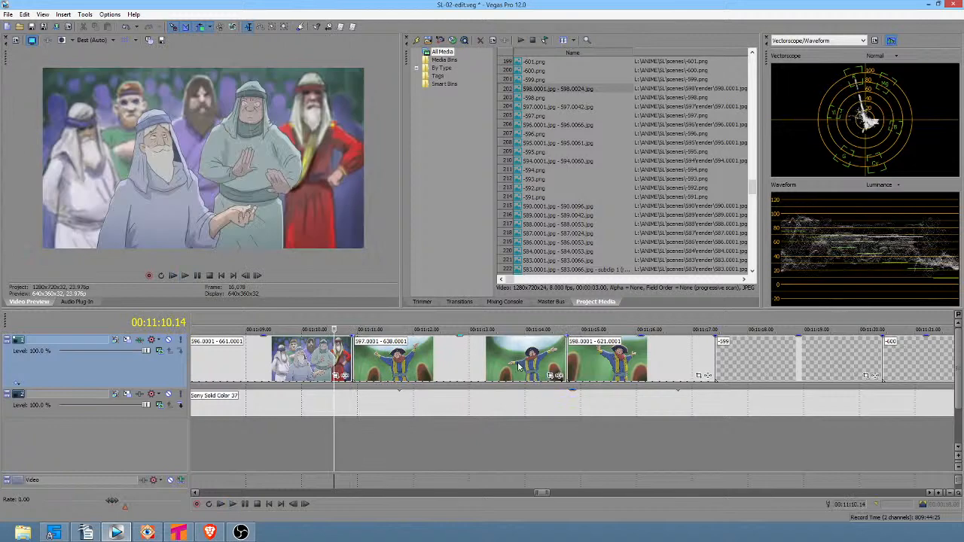
# Step: Zoom in at the end of the scene 597 event with a closing Pan/Crop keyframe about 1,168 × 657 pixels
pyautogui.click(516, 362)
pyautogui.click(549, 375)
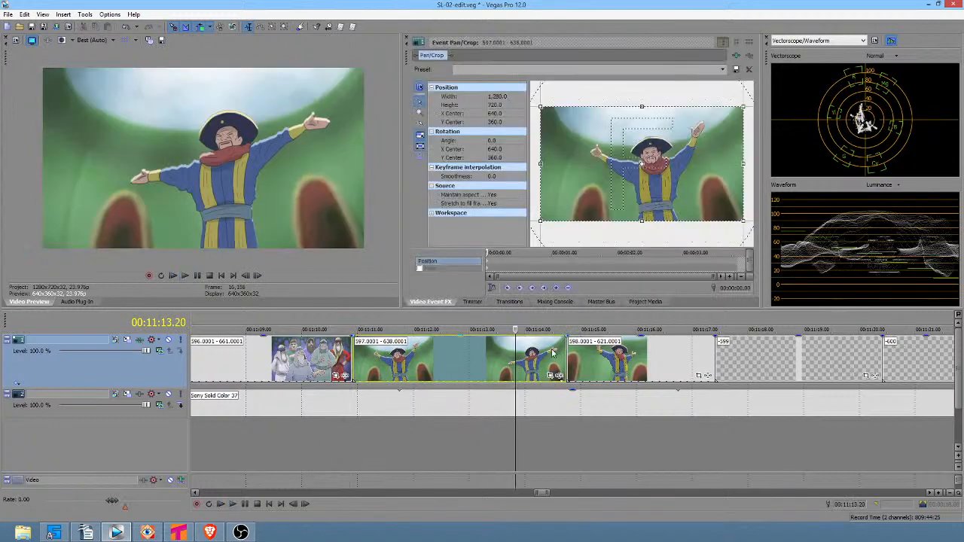
pyautogui.click(737, 264)
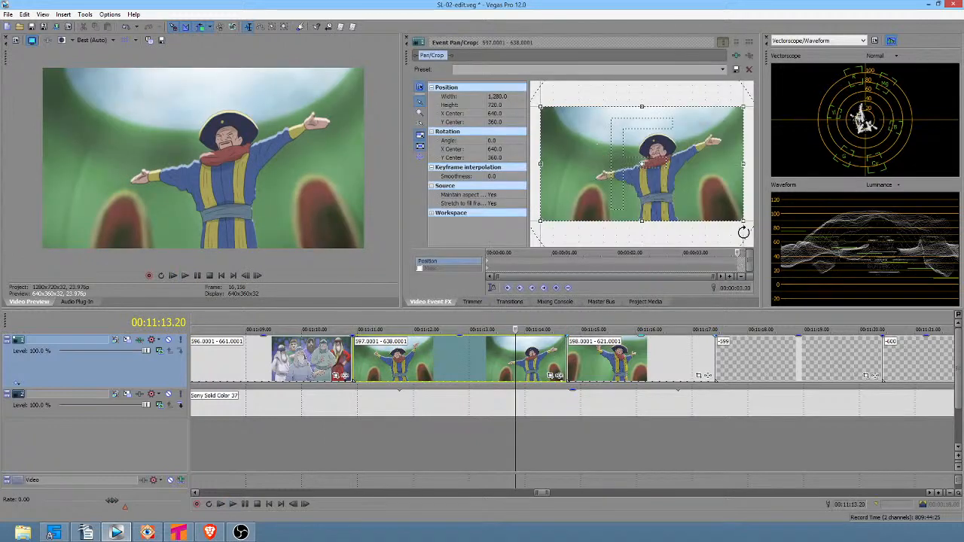
pyautogui.moveTo(742, 219); pyautogui.dragTo(735, 216)
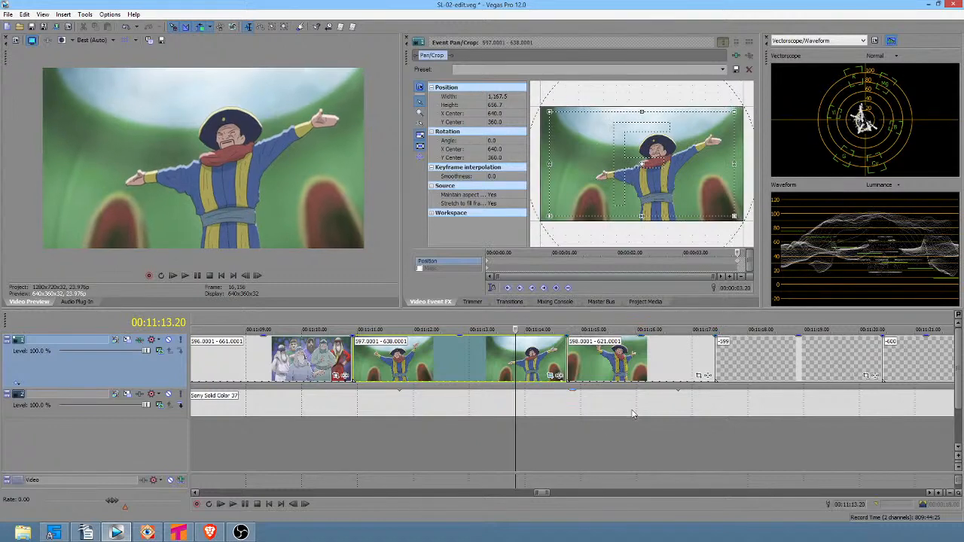
# Step: Add a closing Pan/Crop keyframe of about 1,078 × 606 pixels to the scene 598 event and play back from the end of scene 596
pyautogui.click(699, 376)
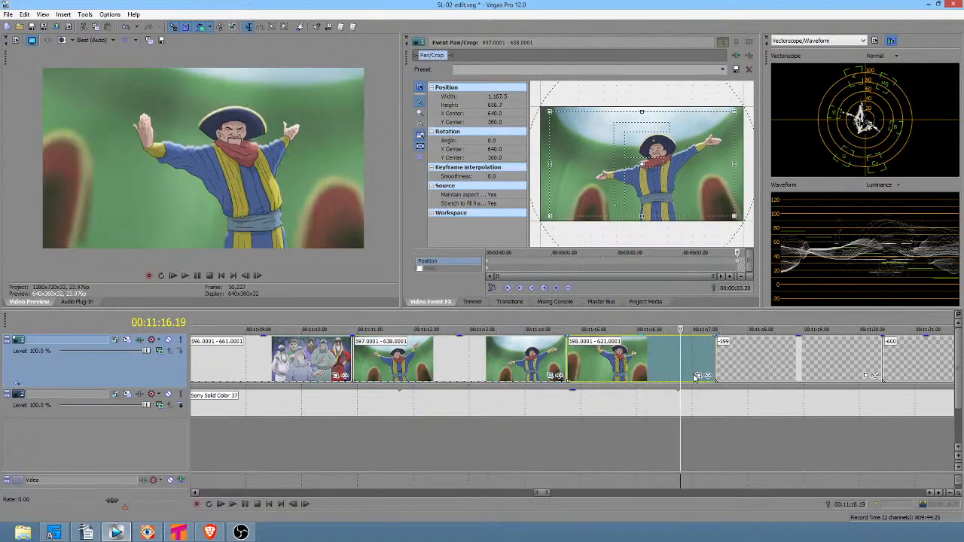
pyautogui.click(737, 264)
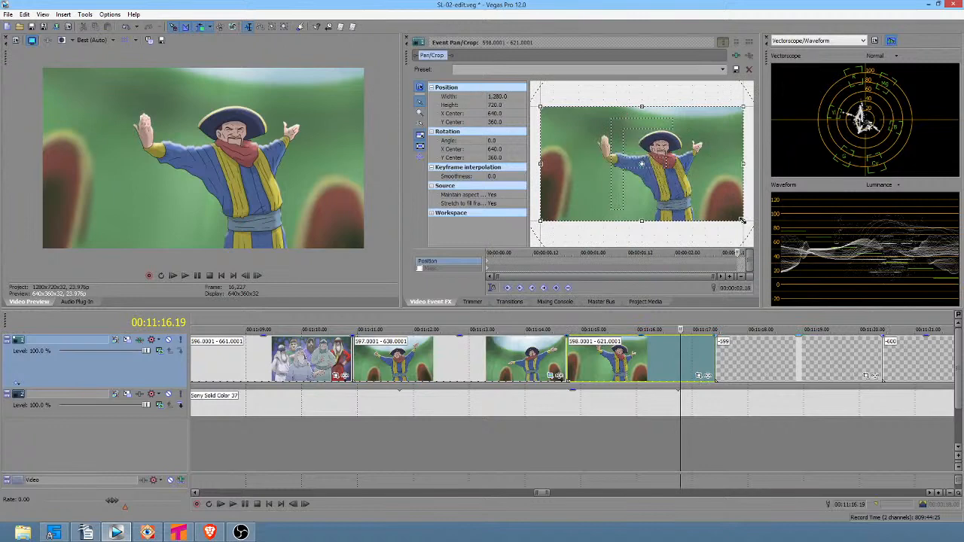
pyautogui.moveTo(742, 219); pyautogui.dragTo(727, 212)
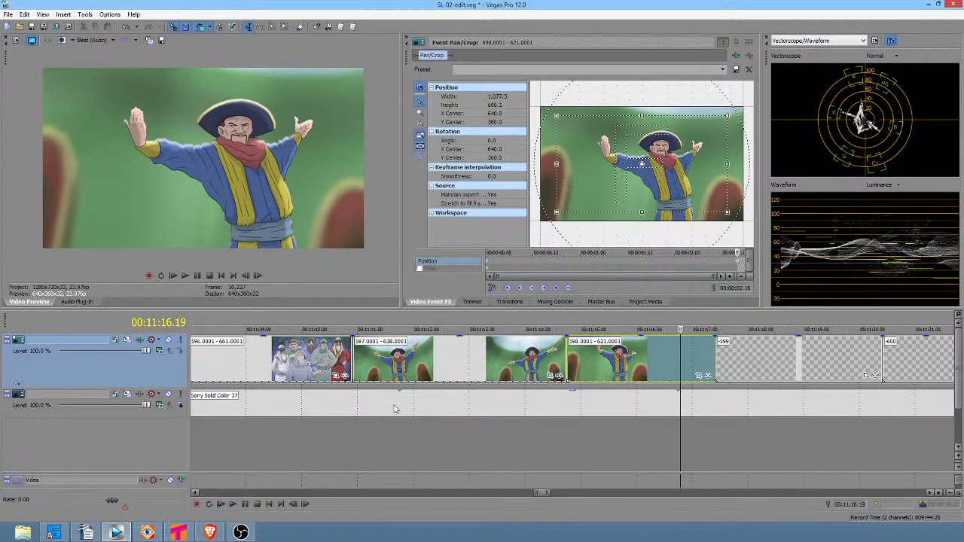
pyautogui.click(341, 433)
pyautogui.press('space')
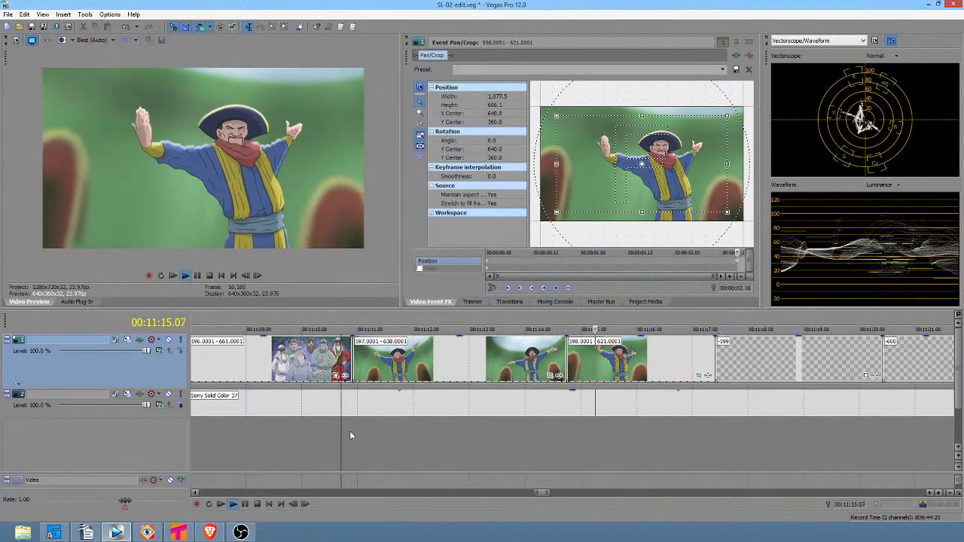
pyautogui.press('space')
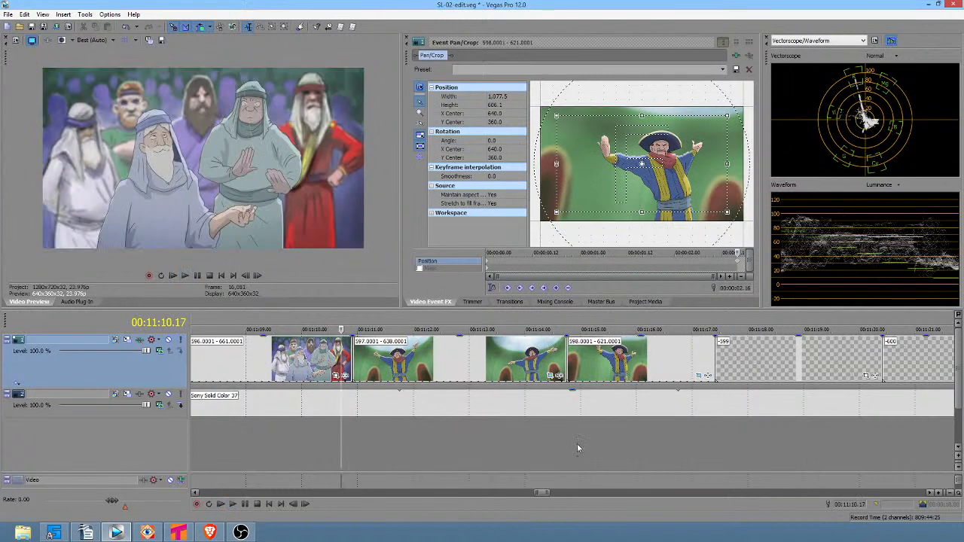
# Step: Start scene 598 on a tight face crop of about 391 × 220 pixels, with the full-frame keyframe at 00:00:00.03, and play back the cut
pyautogui.click(576, 444)
pyautogui.scroll(2, 577, 444)
pyautogui.scroll(2, 576, 443)
pyautogui.click(537, 432)
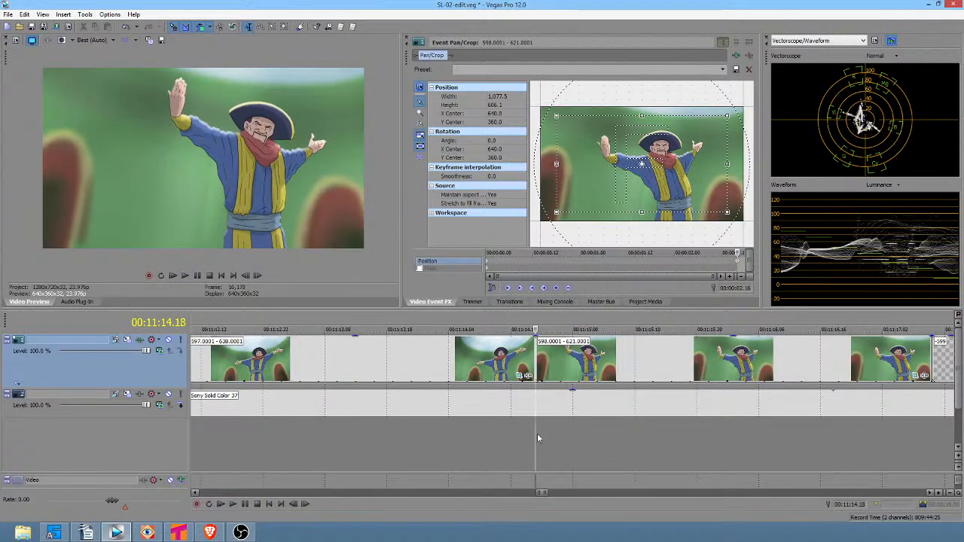
pyautogui.click(489, 267)
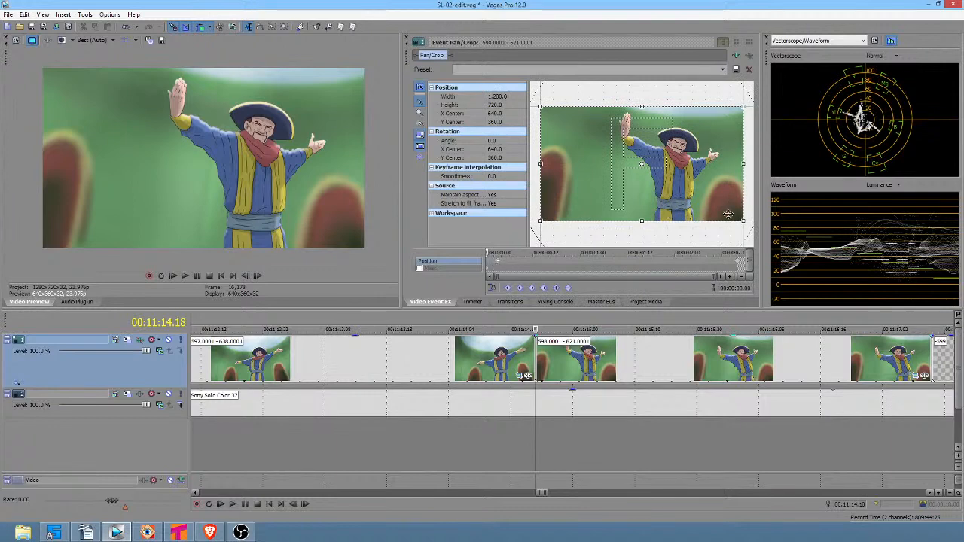
pyautogui.moveTo(740, 220); pyautogui.dragTo(691, 161)
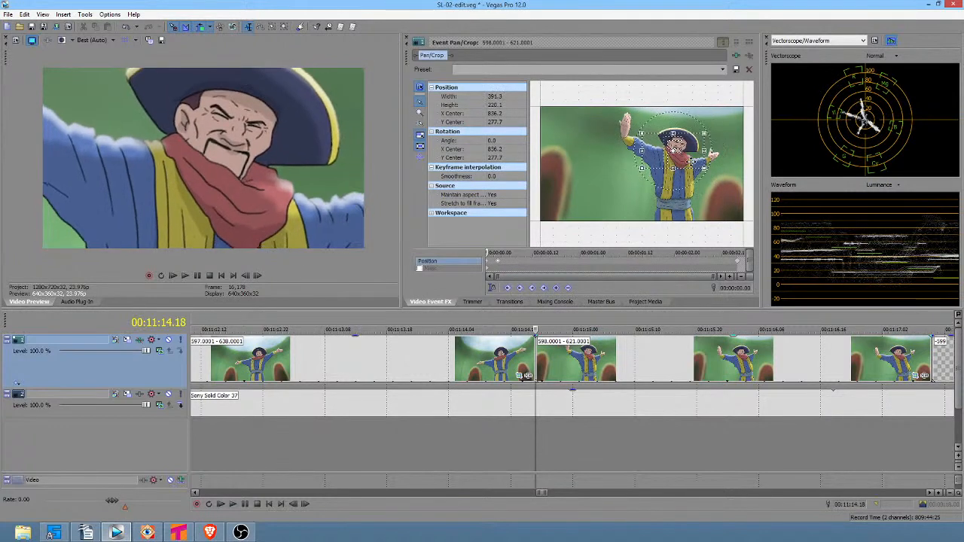
pyautogui.click(486, 455)
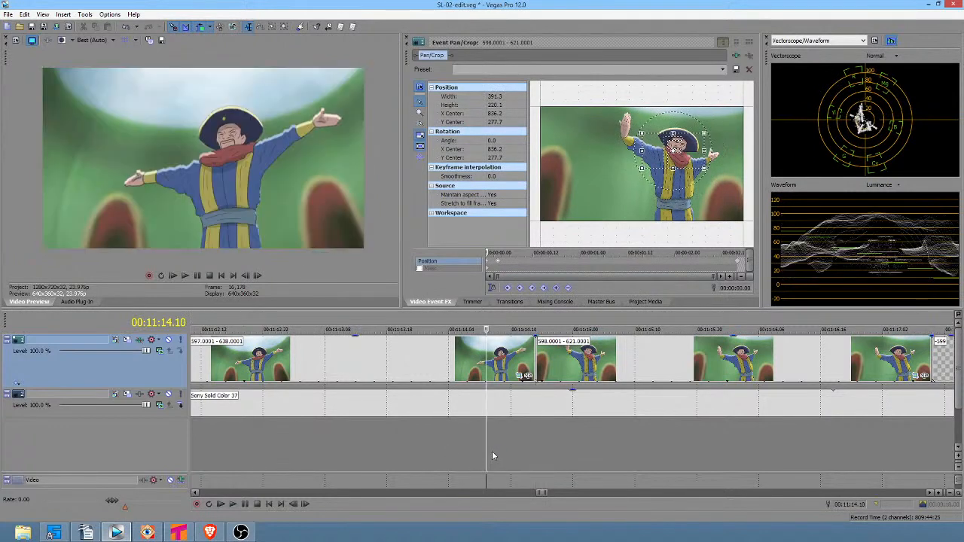
pyautogui.press('space')
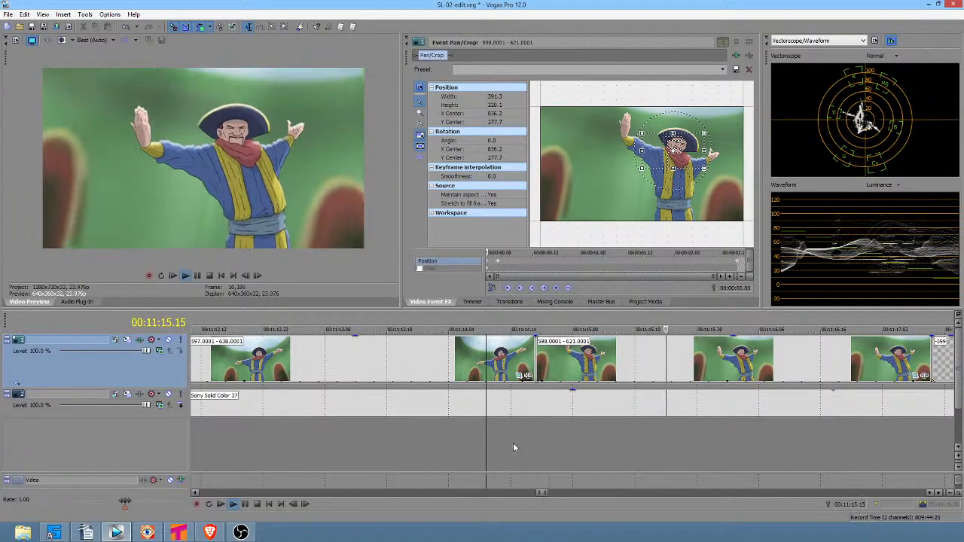
pyautogui.press('space')
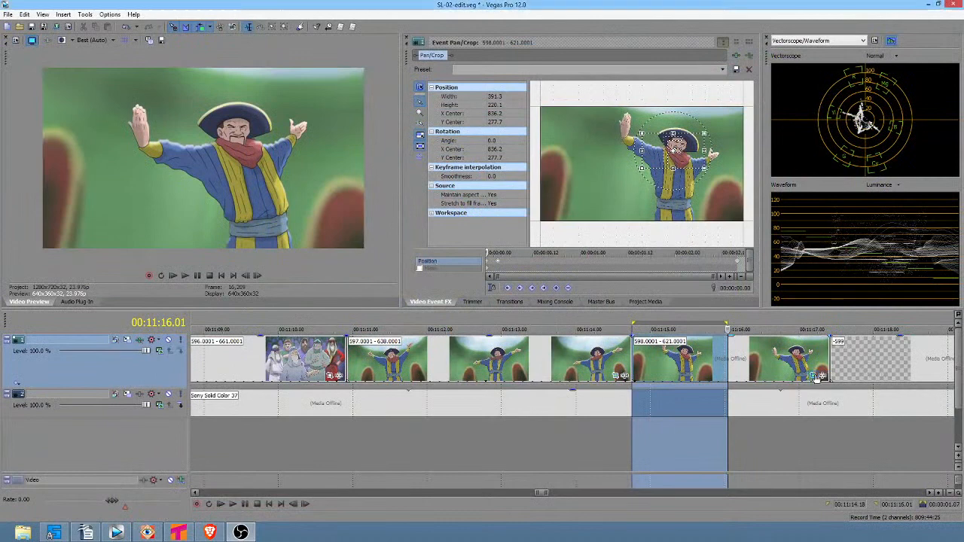
# Step: Widen the closing Pan/Crop keyframe of the scene 598 event to about 1,156 × 650 pixels
pyautogui.click(739, 265)
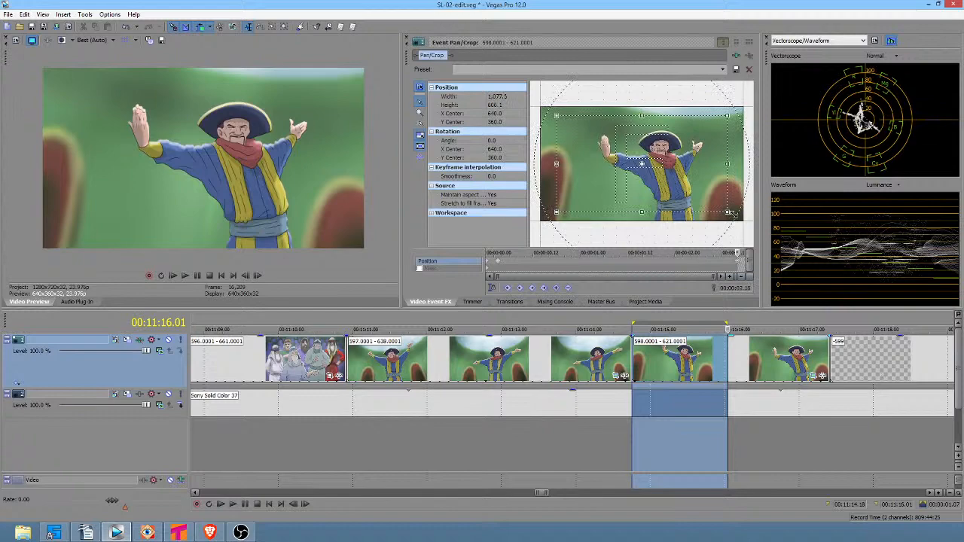
pyautogui.moveTo(732, 213); pyautogui.dragTo(738, 217)
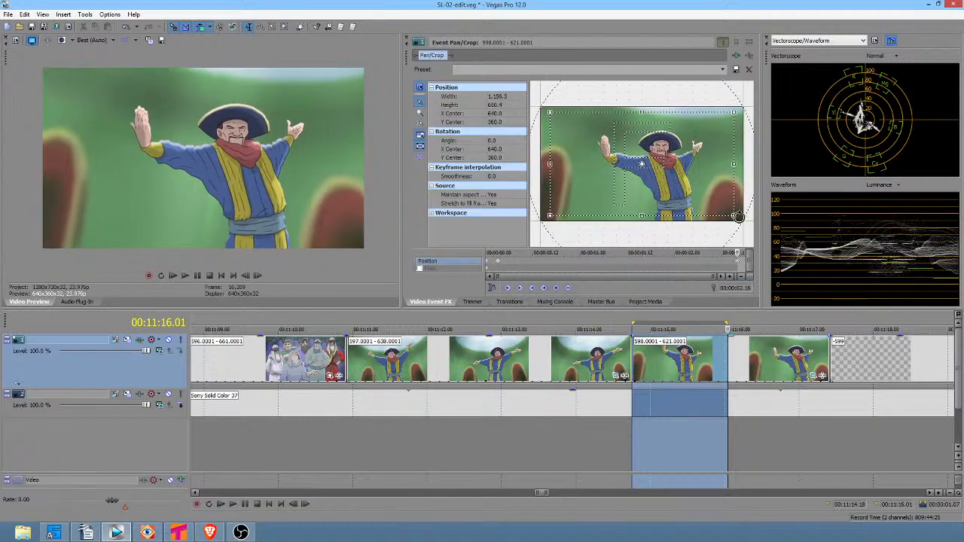
pyautogui.click(605, 447)
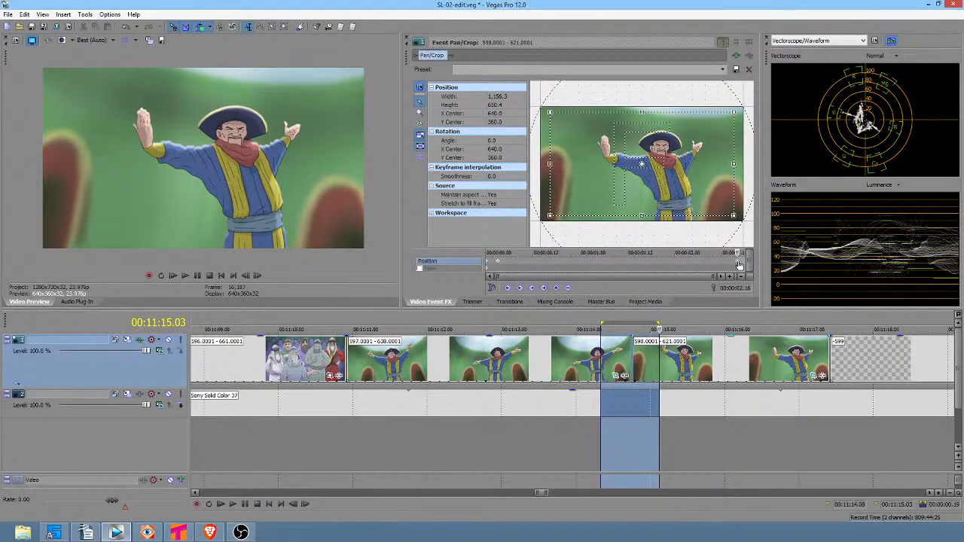
# Step: Delete the closing Pan/Crop keyframe of the scene 598 event and tighten the keyframe at 00:00:00.03 to about 1,044 × 587 pixels
pyautogui.press('Delete')
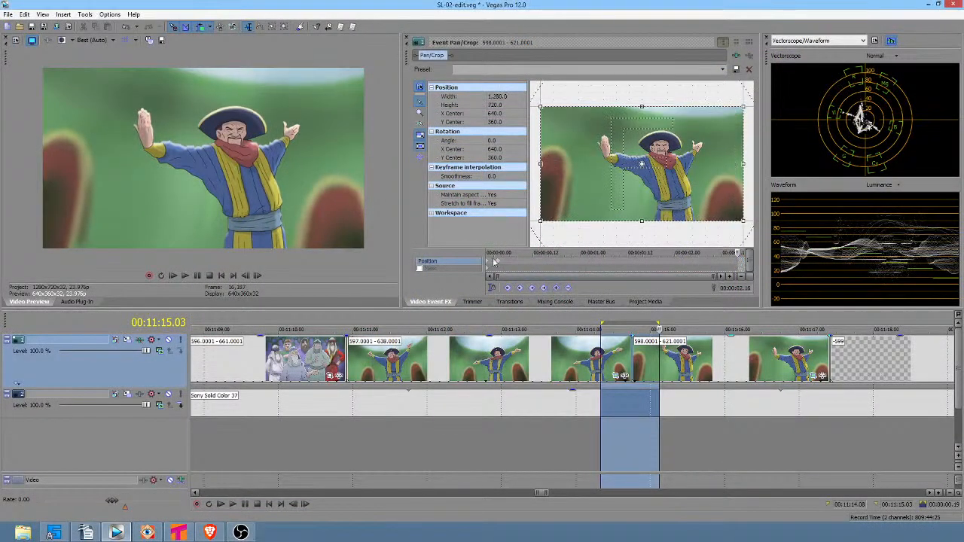
pyautogui.click(496, 262)
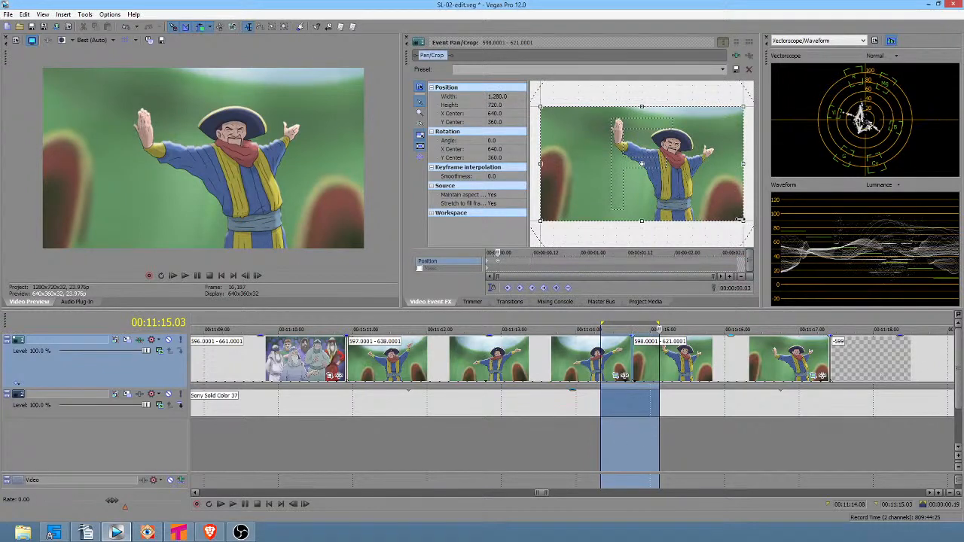
pyautogui.moveTo(740, 218); pyautogui.dragTo(679, 189)
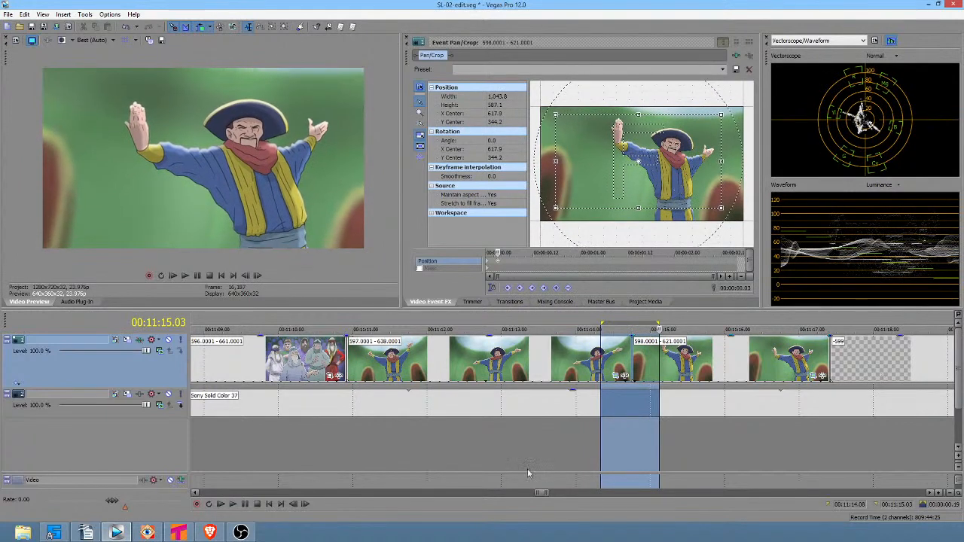
# Step: Play back the middle of scene 597 into scene 598 to review the fast zoom-out
pyautogui.click(521, 441)
pyautogui.press('space')
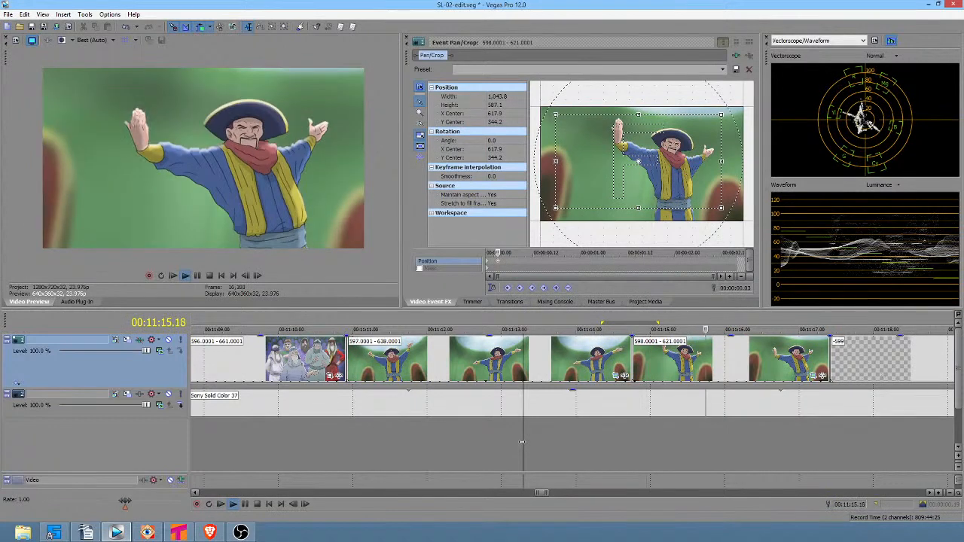
pyautogui.press('space')
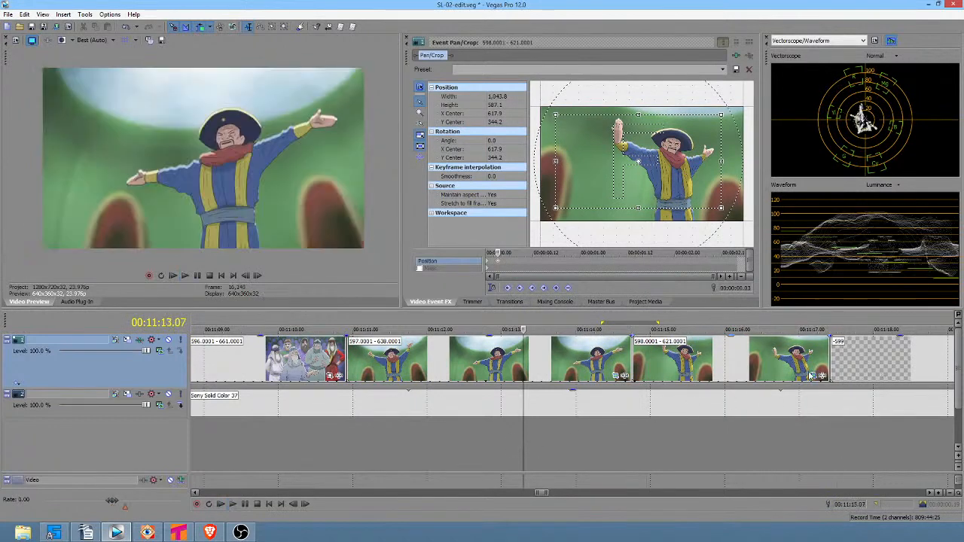
# Step: Trim about half a second off the end of the scene 598 event, rippling the following events, and replay the cut from scene 597
pyautogui.moveTo(827, 359); pyautogui.dragTo(794, 367)
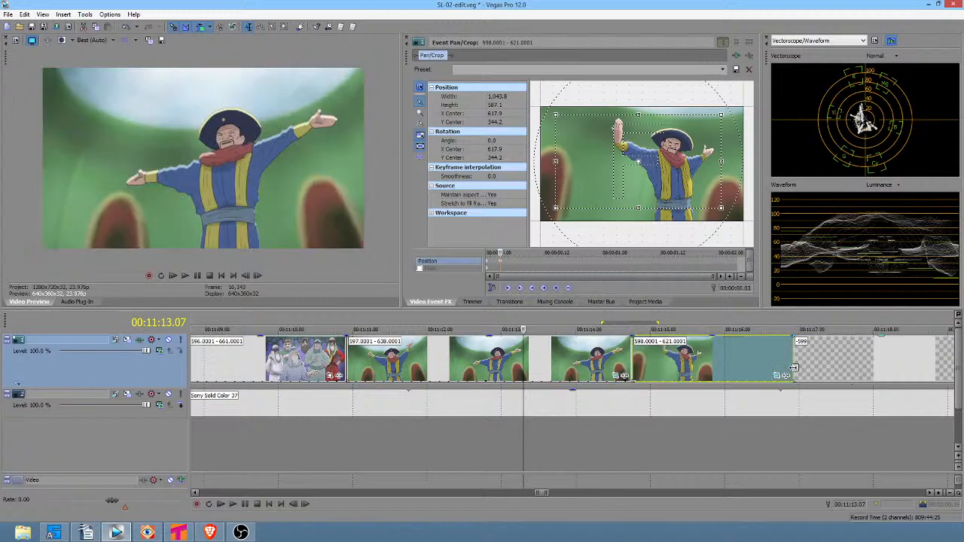
pyautogui.click(617, 432)
pyautogui.press('space')
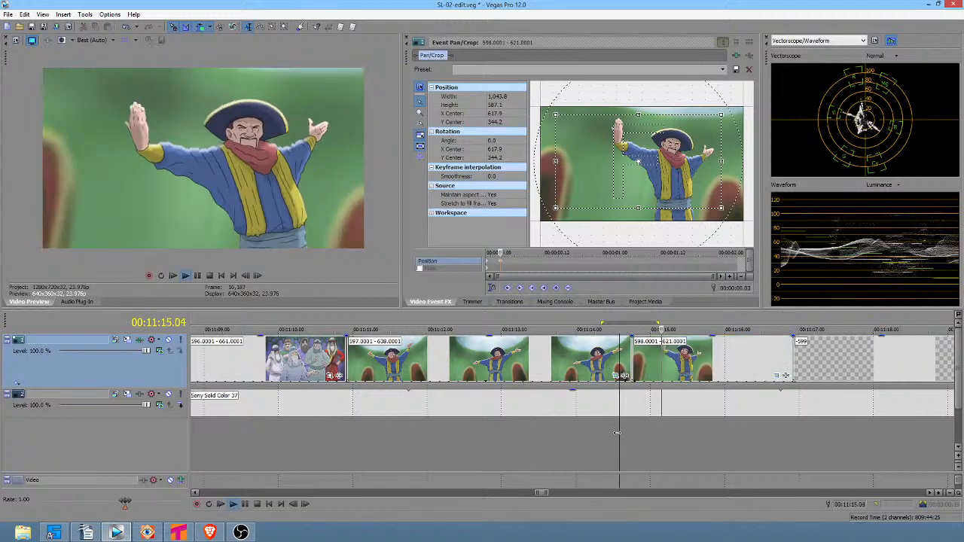
pyautogui.press('space')
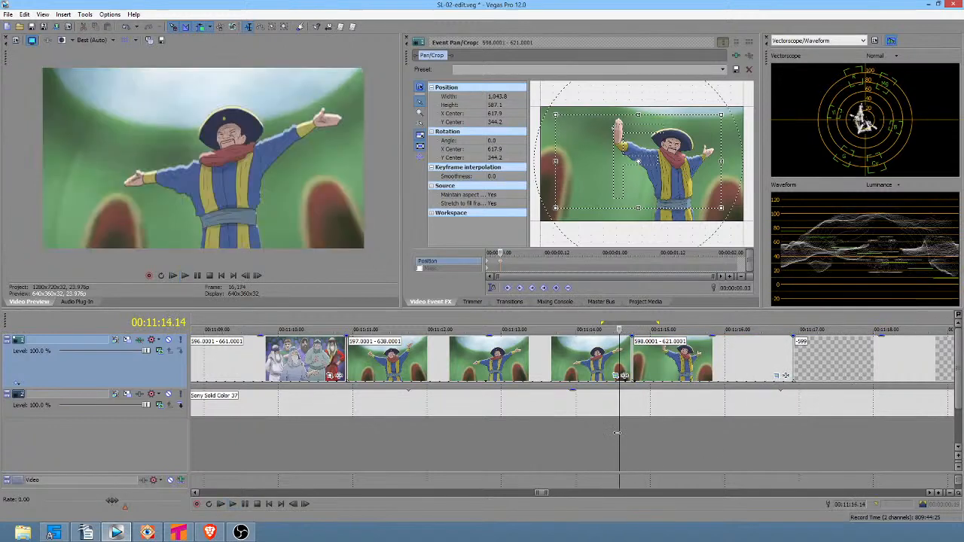
# Step: Shift the scene 598 crop at the 00:00:00.03 keyframe to centre X 557.7, Y 360.0 and replay the cut from scene 597
pyautogui.click(722, 362)
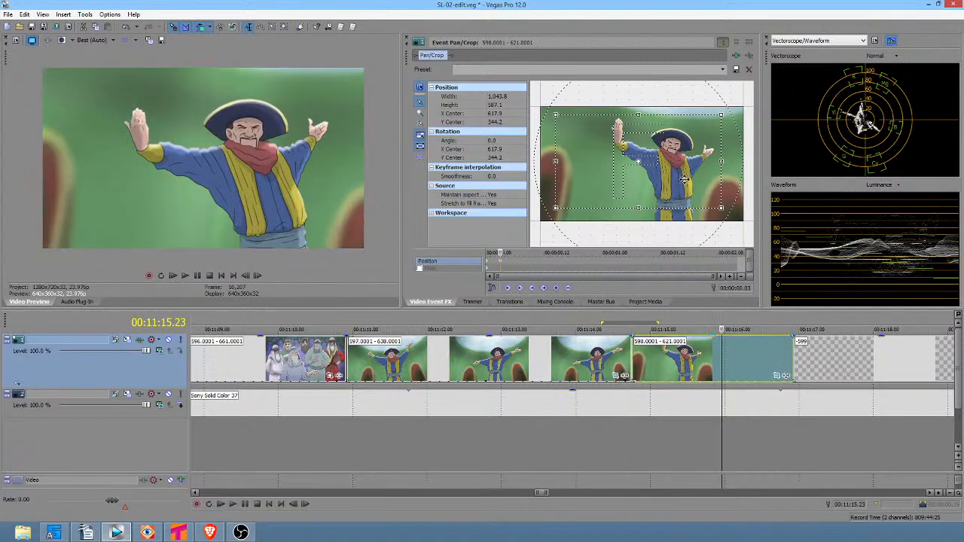
pyautogui.moveTo(684, 179); pyautogui.dragTo(675, 181)
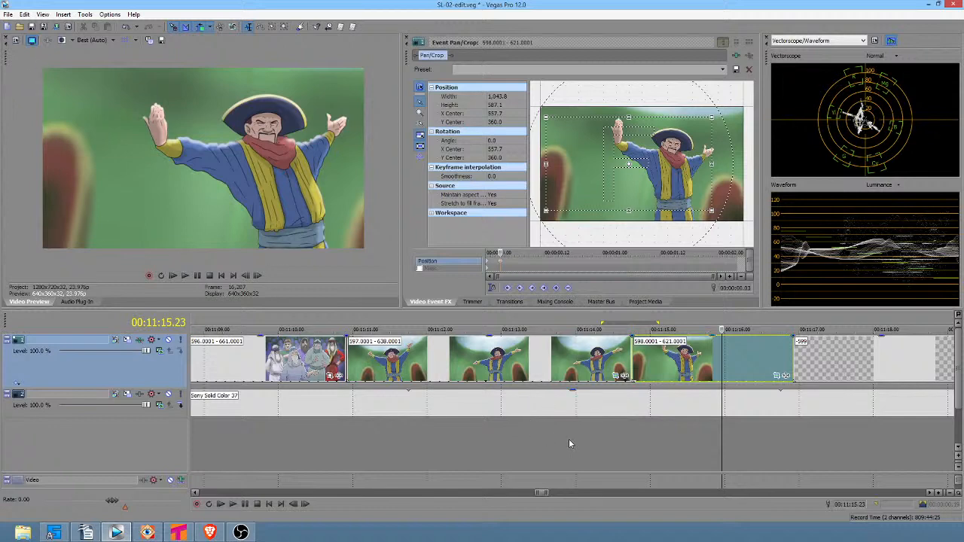
pyautogui.click(509, 435)
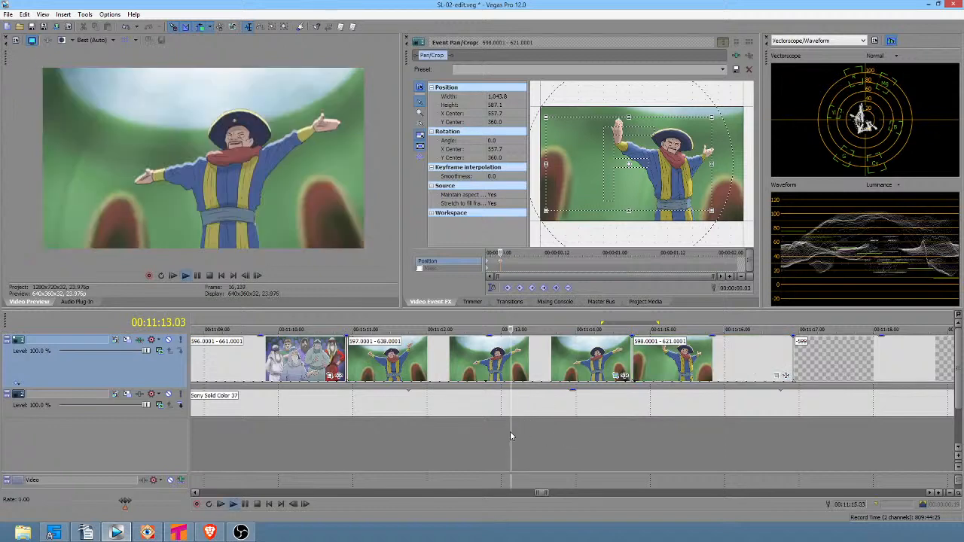
pyautogui.press('space')
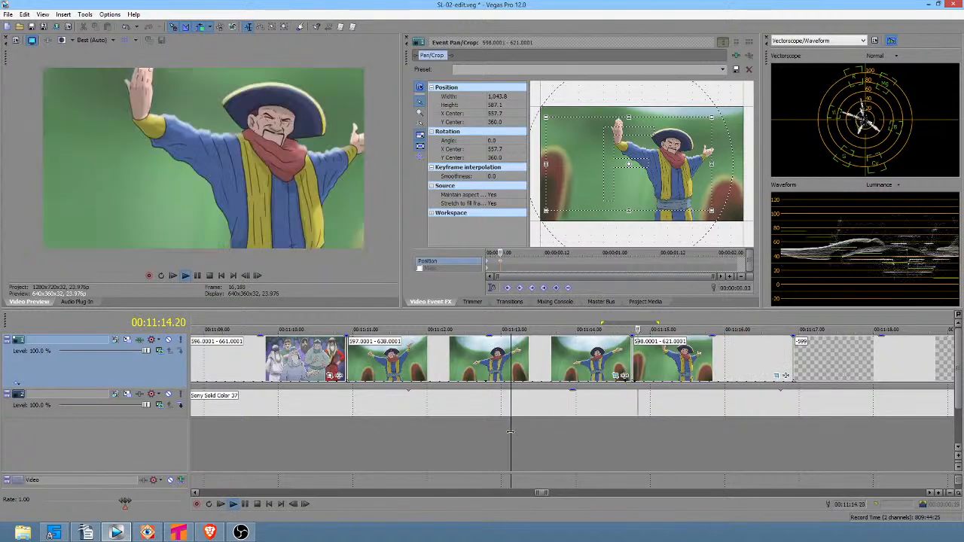
pyautogui.press('space')
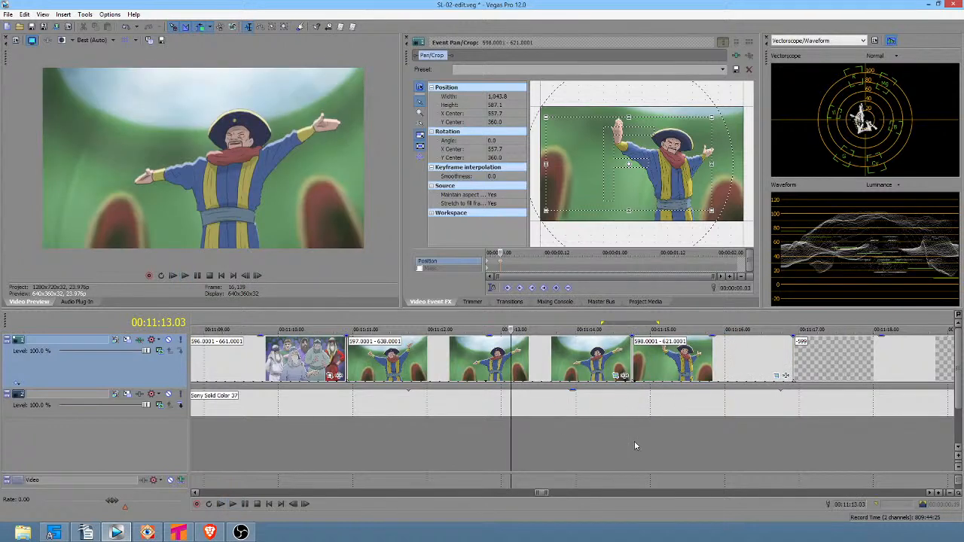
pyautogui.moveTo(634, 446); pyautogui.dragTo(808, 461)
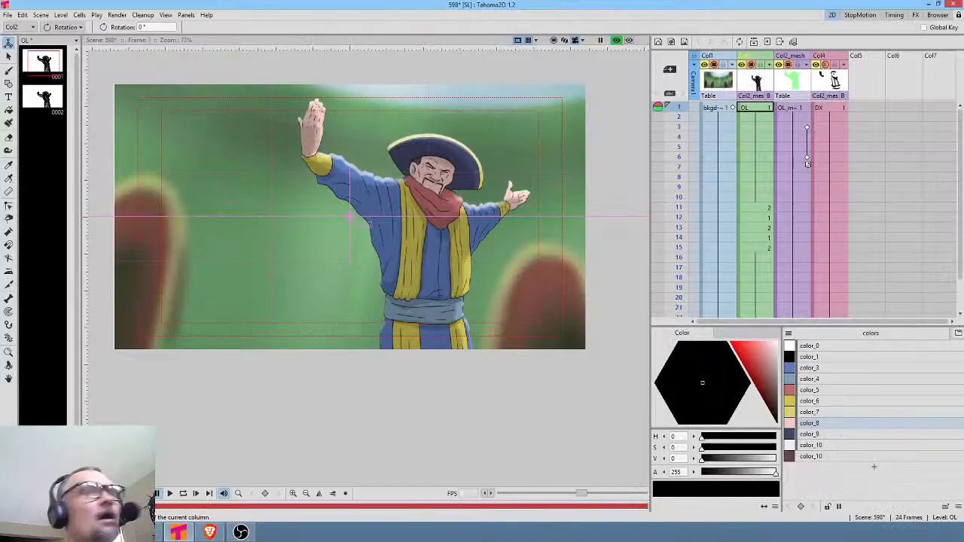
# Step: Switch to Tahoma2D and create a new vector level named DY at frame 1 of the empty column after the DX level
pyautogui.click(864, 111)
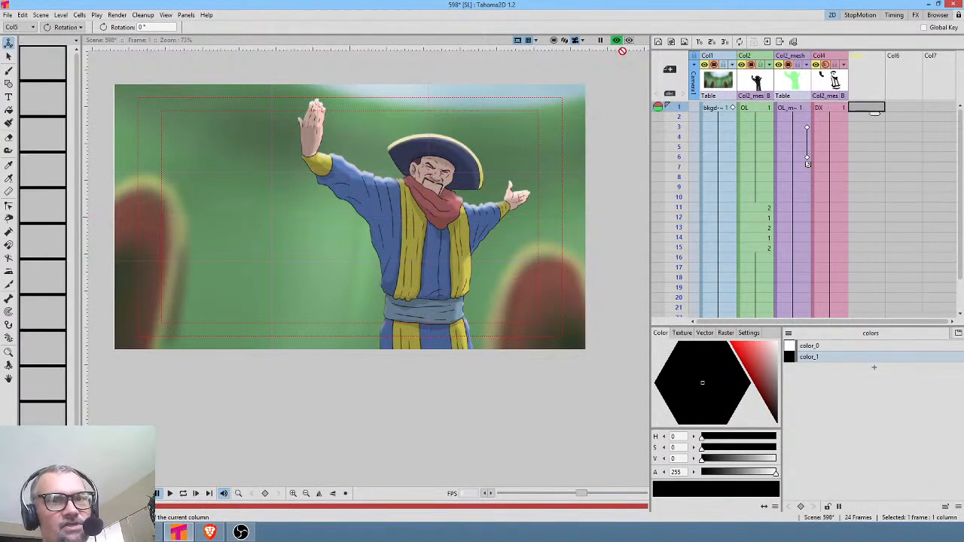
pyautogui.click(657, 42)
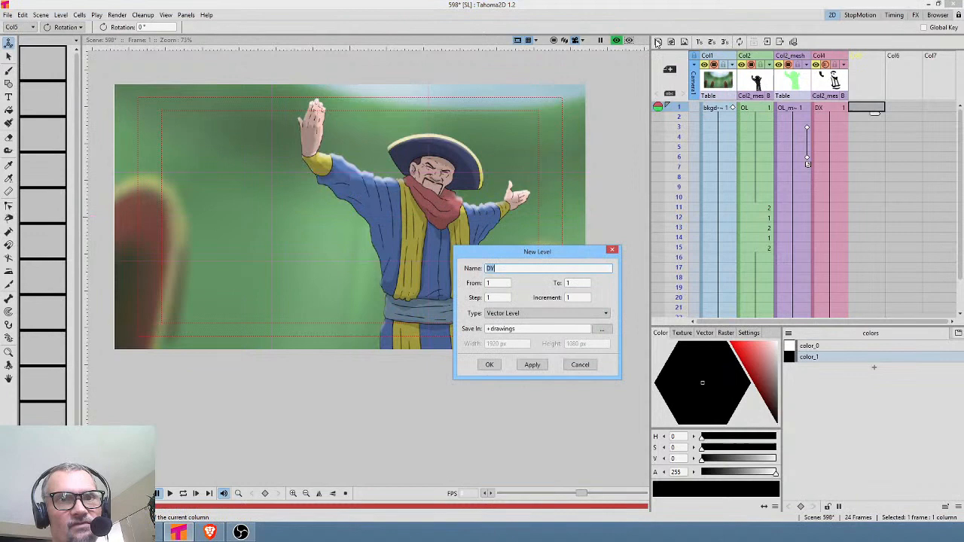
pyautogui.click(488, 365)
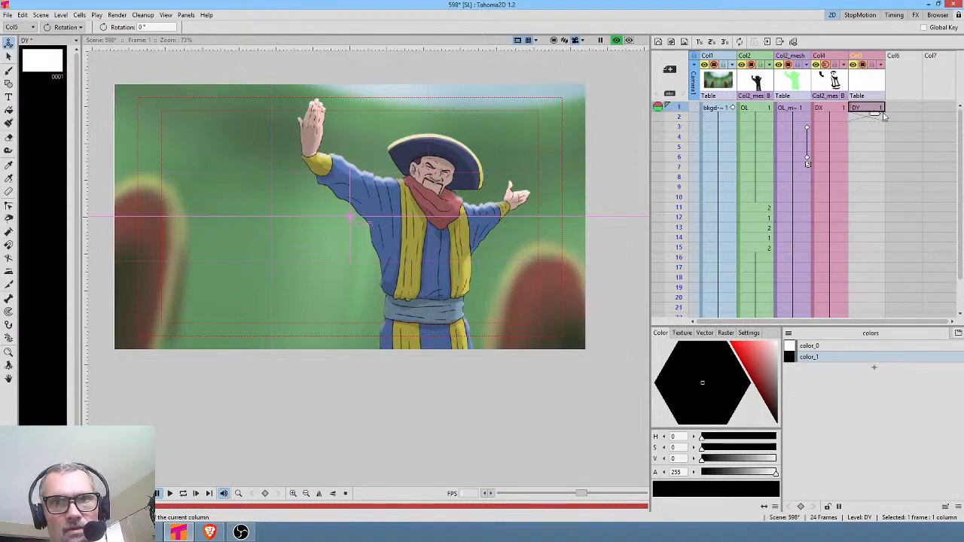
pyautogui.scroll(-2, 296, 153)
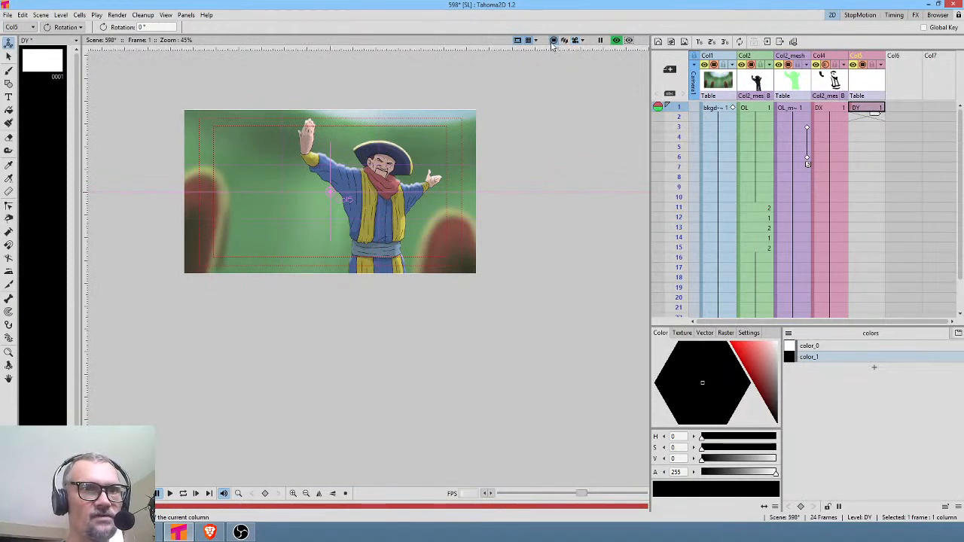
# Step: Leave preview mode for the camera view and brush a filled black silhouette along the frame's left edge on DY frame 1
pyautogui.click(616, 41)
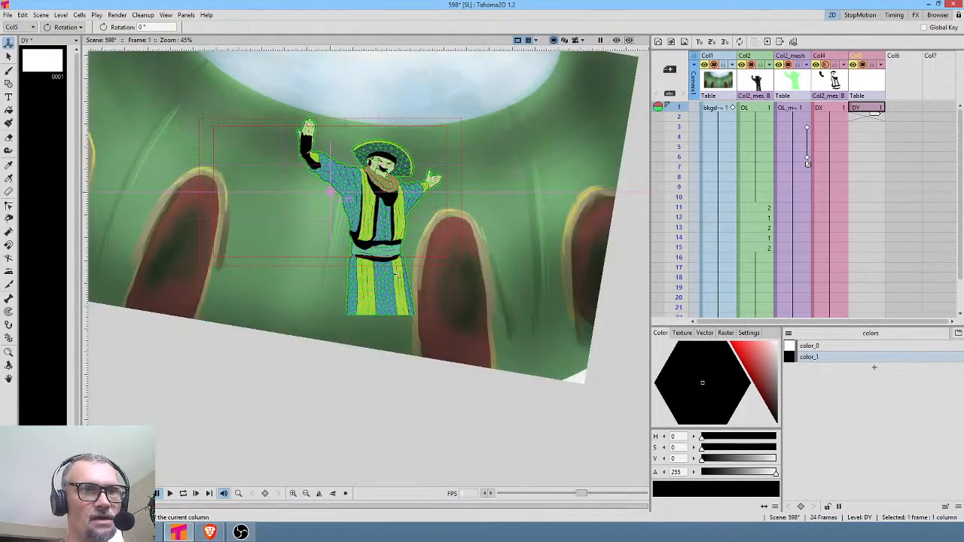
pyautogui.moveTo(444, 112); pyautogui.dragTo(540, 162)
pyautogui.click(575, 41)
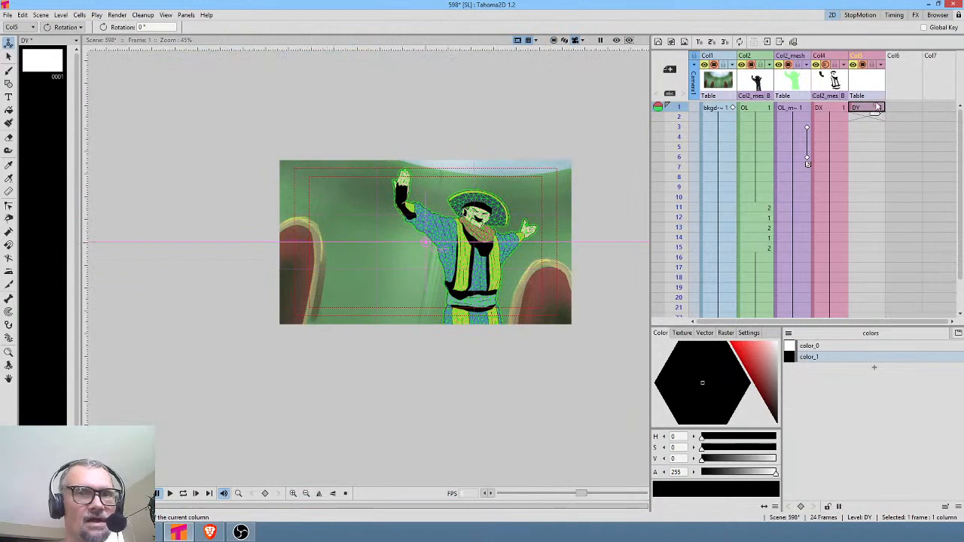
pyautogui.press('b')
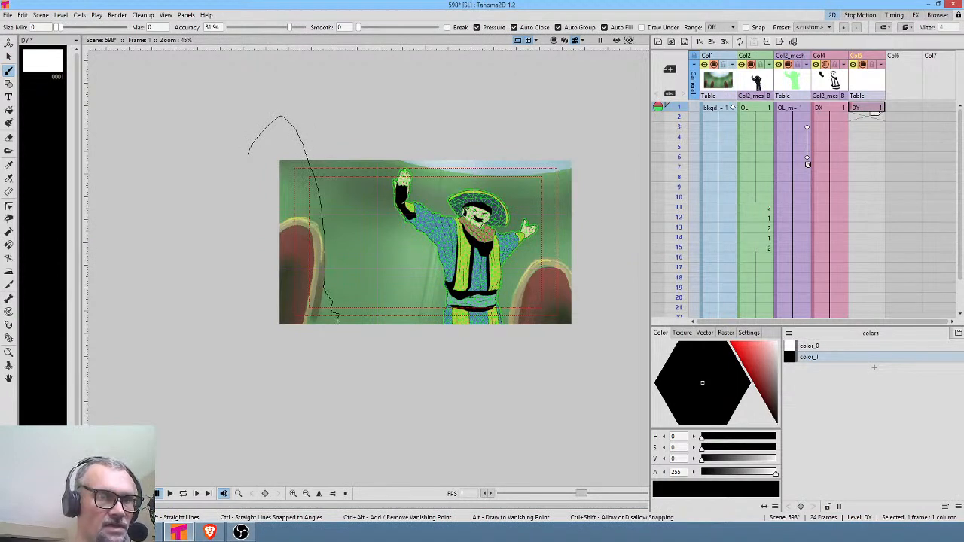
pyautogui.moveTo(354, 345)
pyautogui.mouseDown()
pyautogui.moveTo(252, 400)
pyautogui.moveTo(226, 211)
pyautogui.mouseUp()
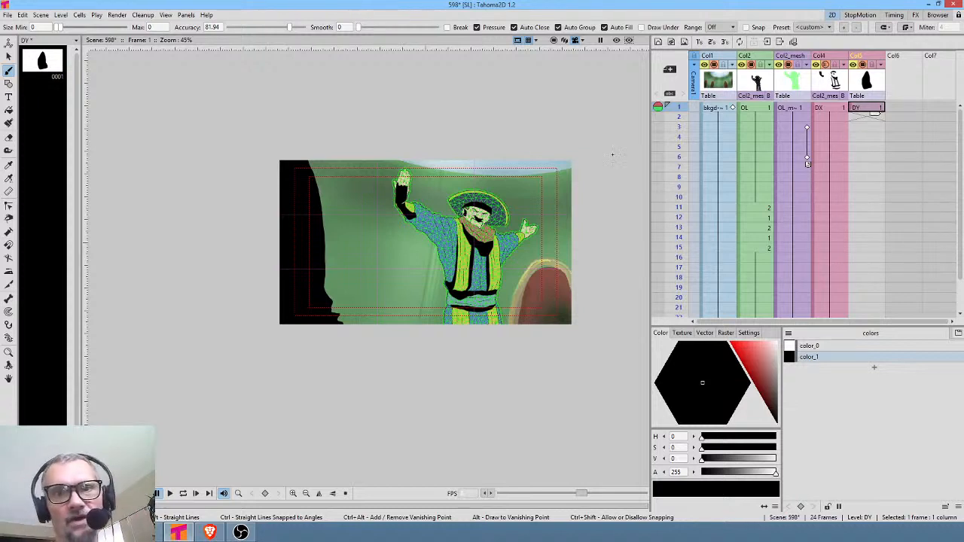
# Step: Extend the DY drawing's exposure from frame 1 through frame 24
pyautogui.moveTo(875, 114)
pyautogui.mouseDown()
pyautogui.moveTo(880, 373)
pyautogui.moveTo(889, 75)
pyautogui.moveTo(882, 115)
pyautogui.mouseUp()
pyautogui.scroll(2, 882, 115)
pyautogui.scroll(3, 882, 119)
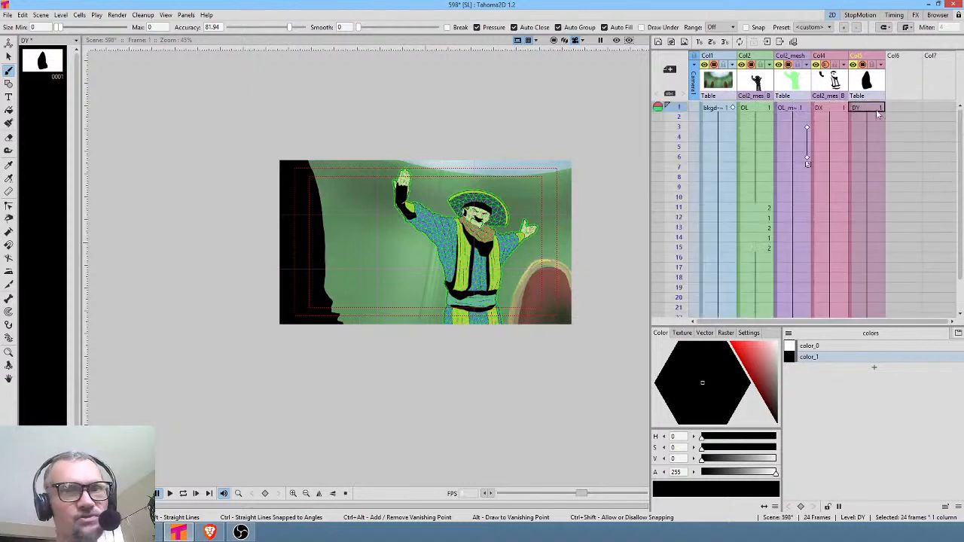
pyautogui.click(879, 110)
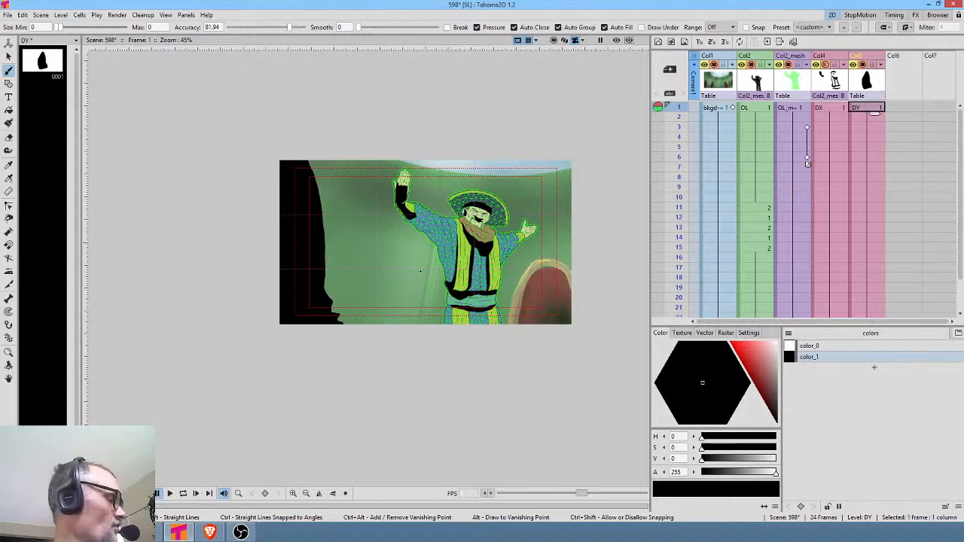
# Step: Create a mesh for the DY silhouette and build a four-vertex skeleton running from below the frame up through the shape
pyautogui.press('k')
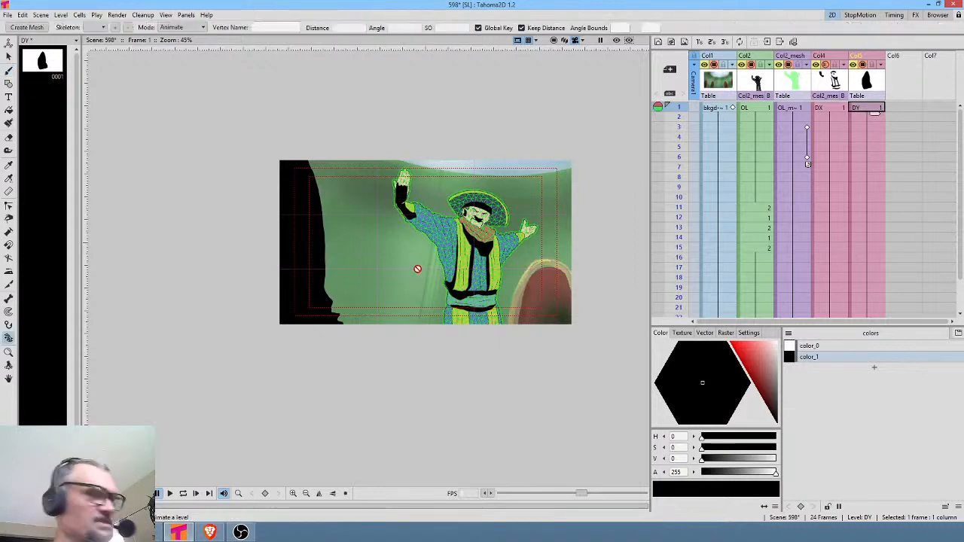
pyautogui.click(27, 28)
pyautogui.click(410, 427)
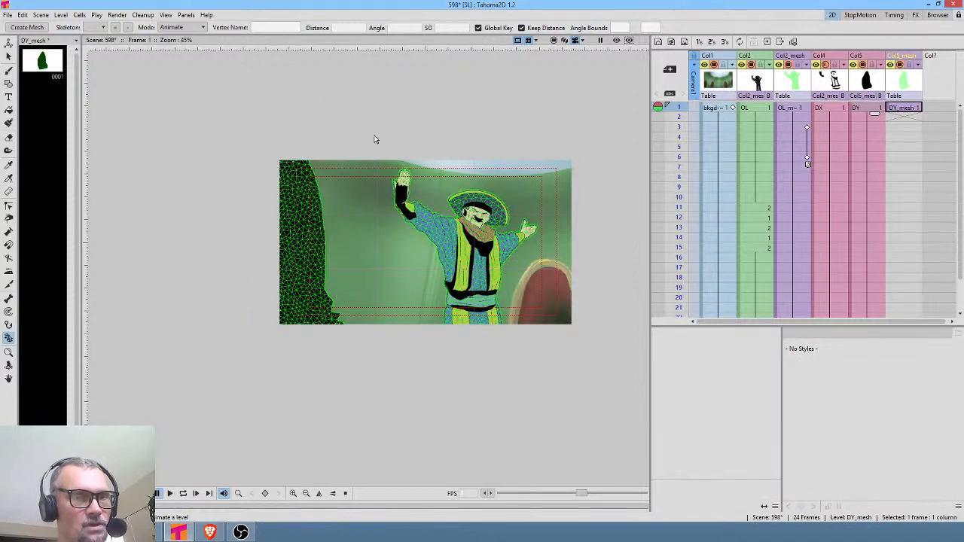
pyautogui.click(180, 27)
pyautogui.click(177, 35)
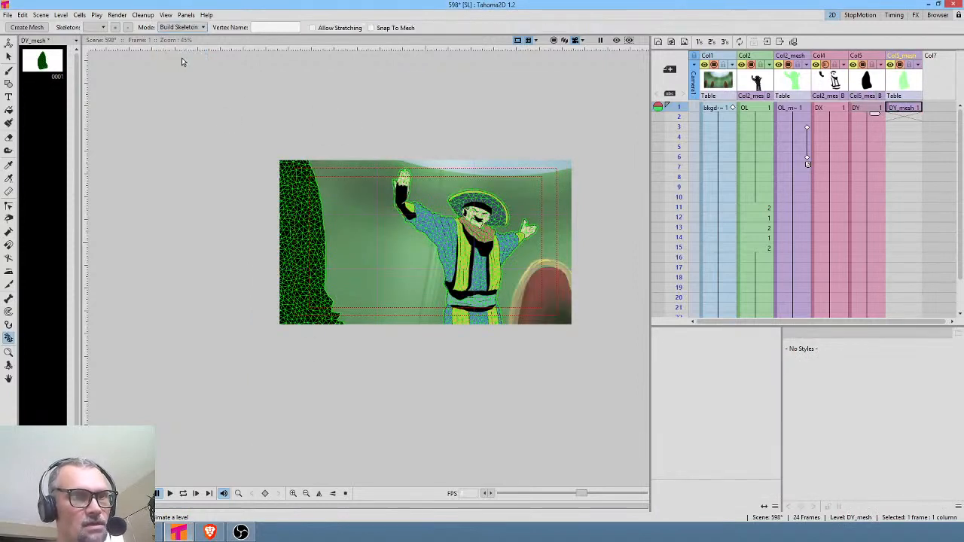
pyautogui.click(304, 366)
pyautogui.click(298, 304)
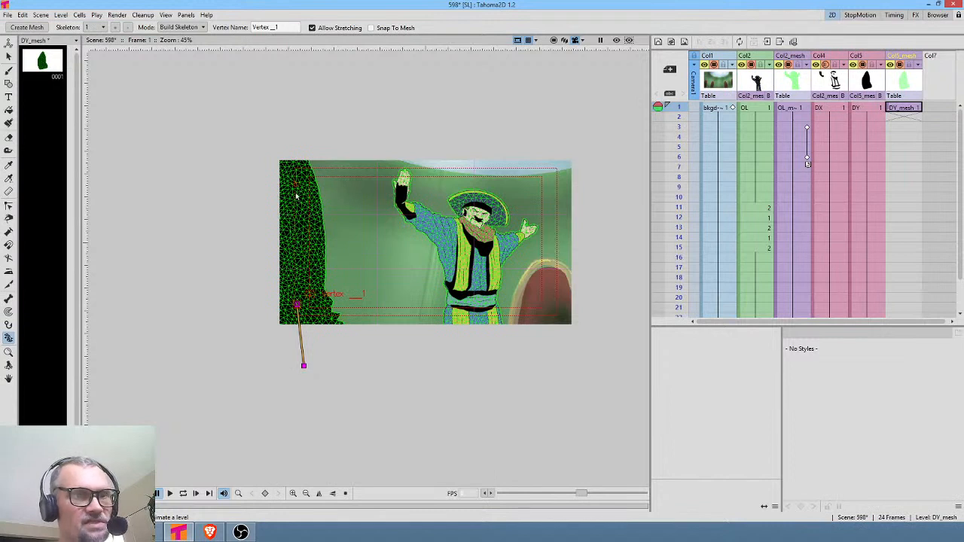
pyautogui.click(295, 229)
pyautogui.click(297, 188)
# Step: Try rotating the silhouette's skeleton in Animate mode, and delete the DY mesh column
pyautogui.click(181, 27)
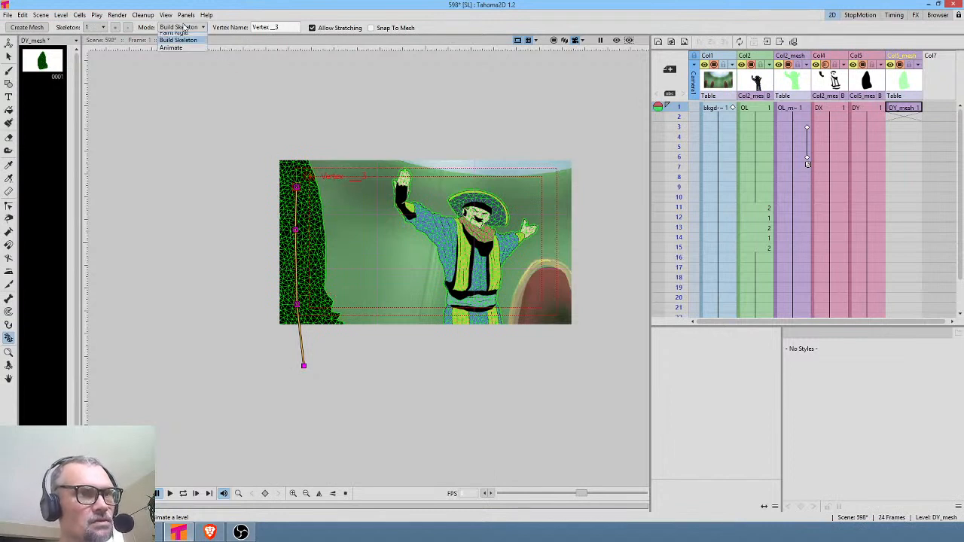
pyautogui.click(173, 61)
pyautogui.moveTo(300, 307)
pyautogui.mouseDown()
pyautogui.moveTo(283, 310)
pyautogui.moveTo(302, 315)
pyautogui.moveTo(295, 310)
pyautogui.mouseUp()
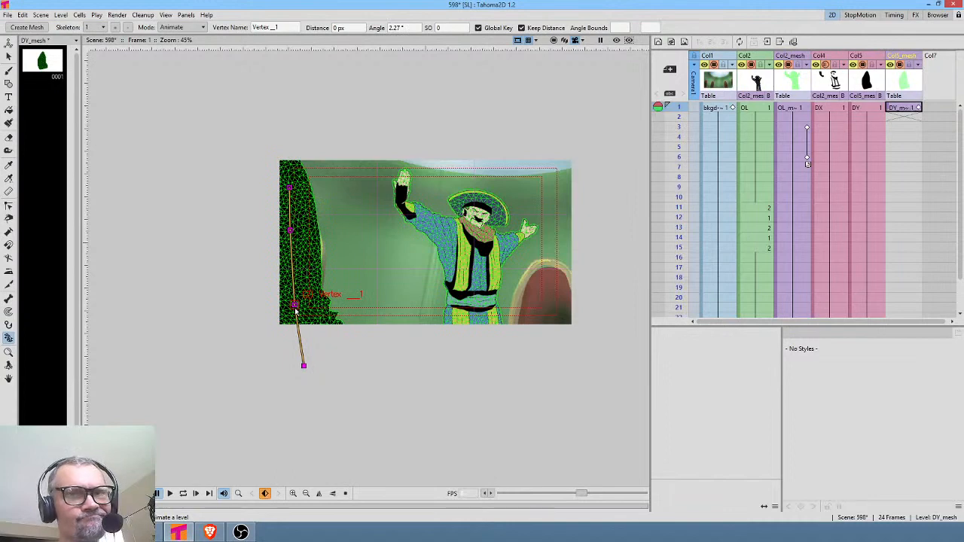
pyautogui.click(909, 88)
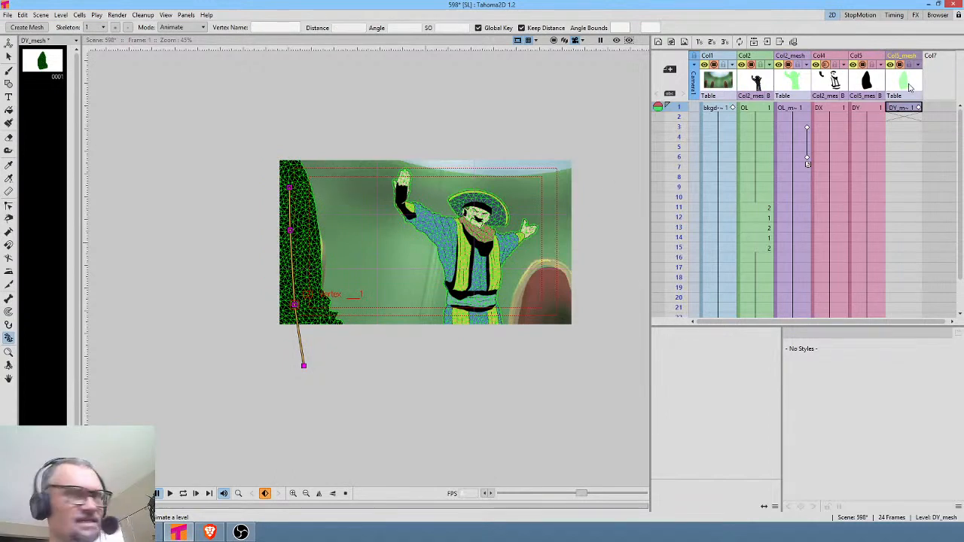
pyautogui.press('Delete')
# Step: Enable Global Key for the DY column and move its center point to just below the silhouette's base
pyautogui.click(875, 109)
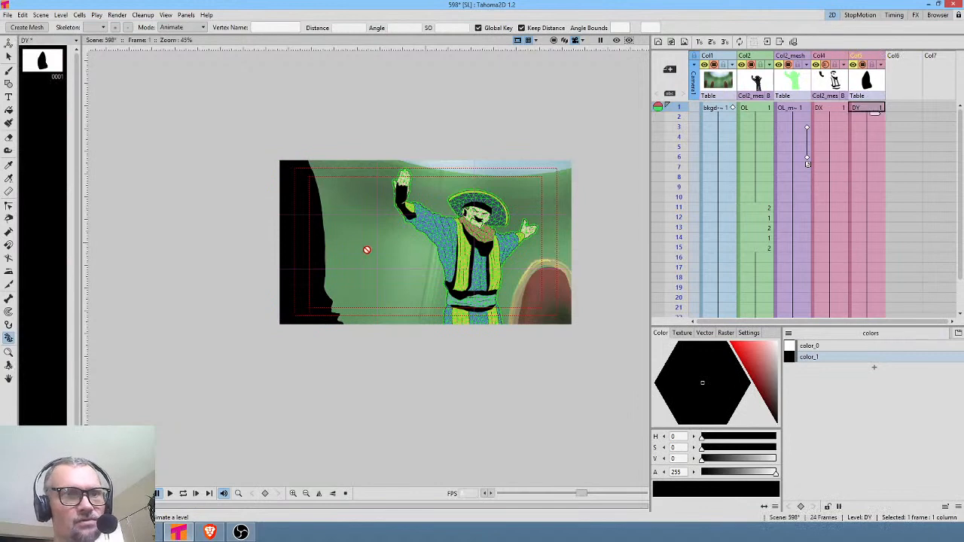
pyautogui.press('a')
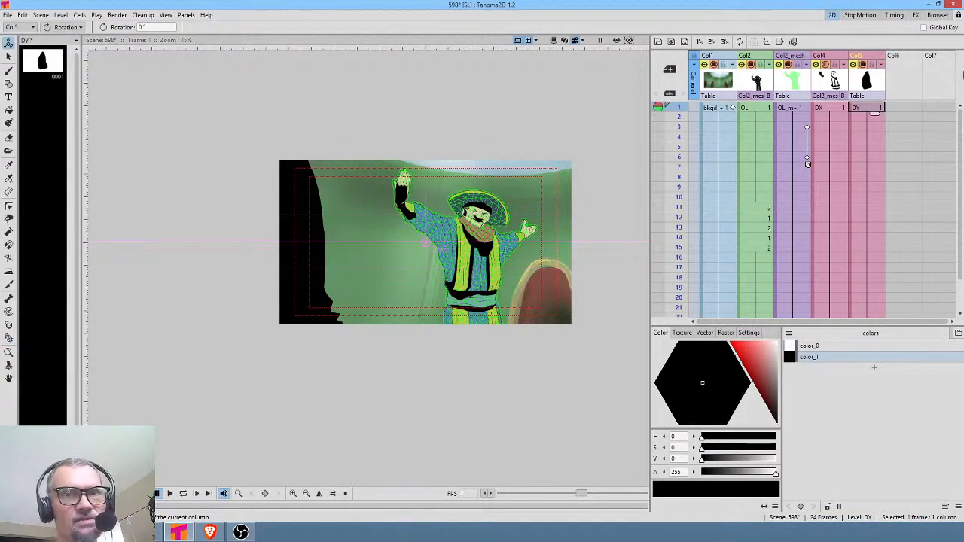
pyautogui.click(949, 29)
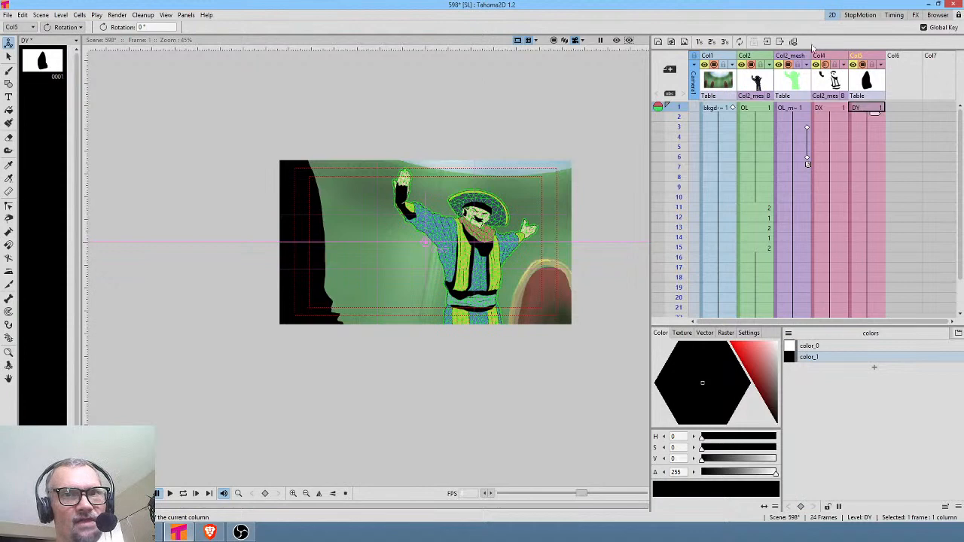
pyautogui.click(47, 27)
pyautogui.click(62, 90)
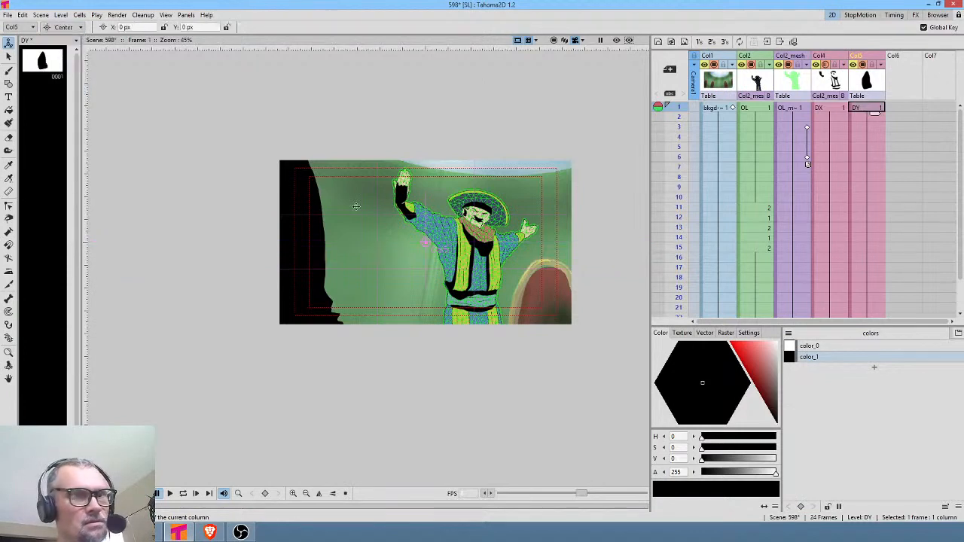
pyautogui.moveTo(424, 244)
pyautogui.mouseDown()
pyautogui.moveTo(259, 354)
pyautogui.moveTo(285, 333)
pyautogui.moveTo(299, 355)
pyautogui.moveTo(316, 357)
pyautogui.moveTo(320, 346)
pyautogui.mouseUp()
# Step: Position the DY column at X -94.75 px, Y -13.22 px and move its keyframe from frame 1 to frame 19
pyautogui.click(63, 27)
pyautogui.click(62, 35)
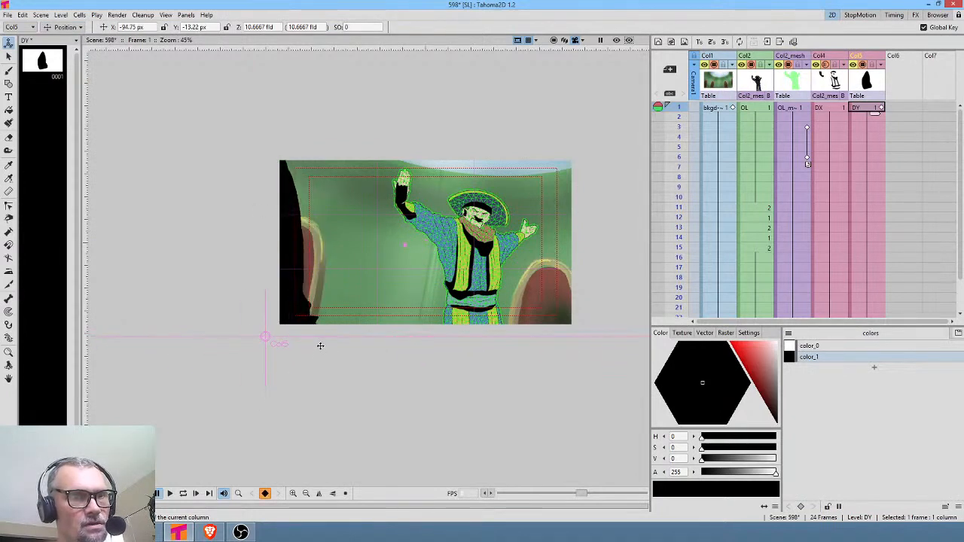
pyautogui.click(882, 108)
pyautogui.moveTo(882, 109); pyautogui.dragTo(881, 180)
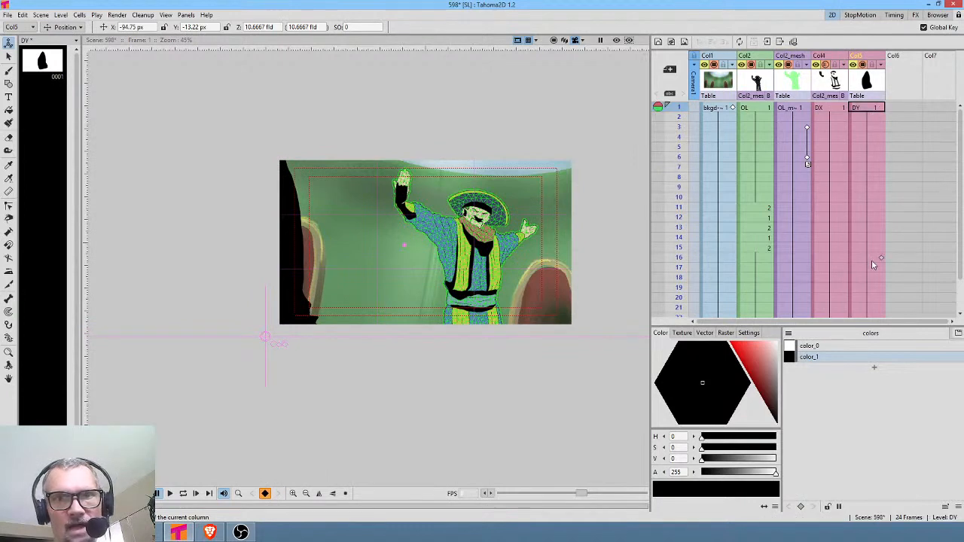
pyautogui.moveTo(880, 280); pyautogui.dragTo(875, 219)
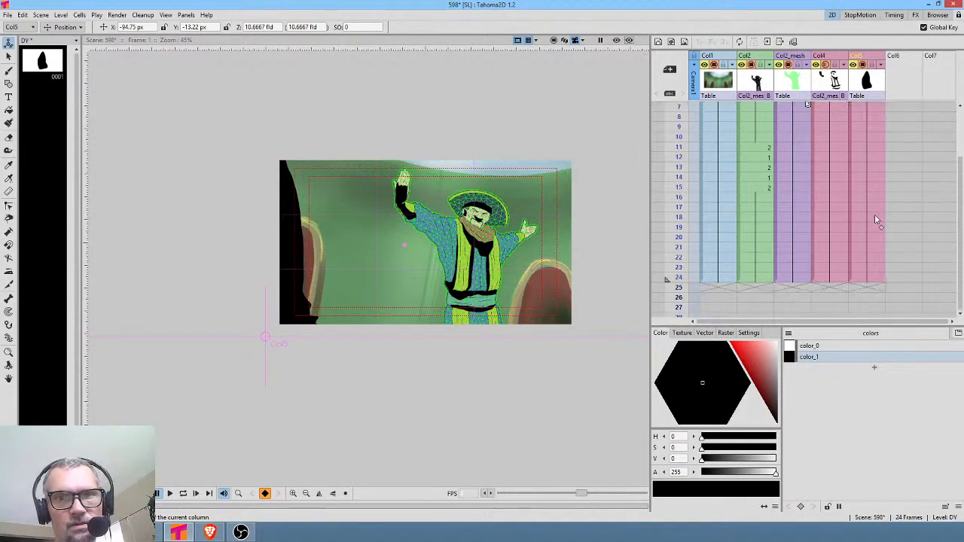
# Step: At frame 21, position the DY column at X -37.46 px, Y -15.42 px and rotate it to -5.65°
pyautogui.click(879, 248)
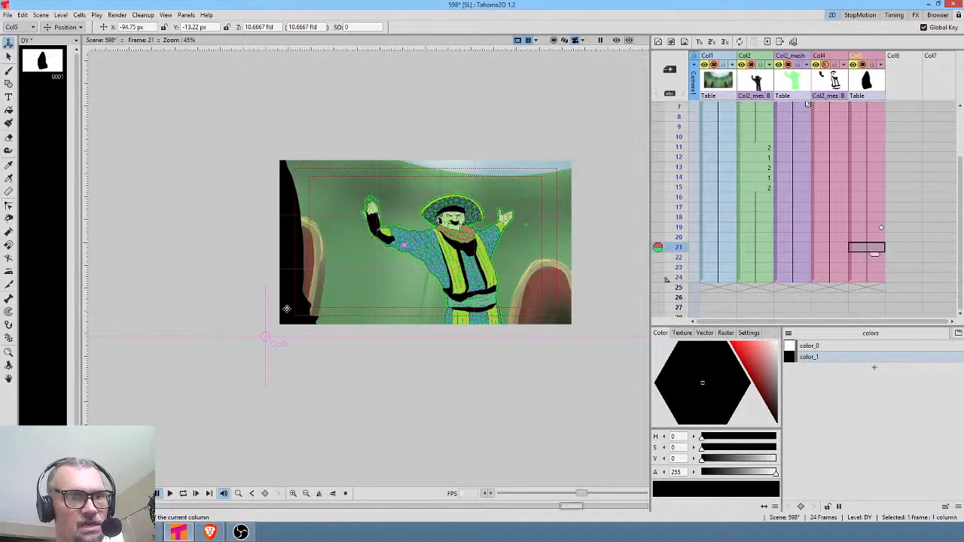
pyautogui.moveTo(247, 301); pyautogui.dragTo(260, 302)
pyautogui.click(74, 29)
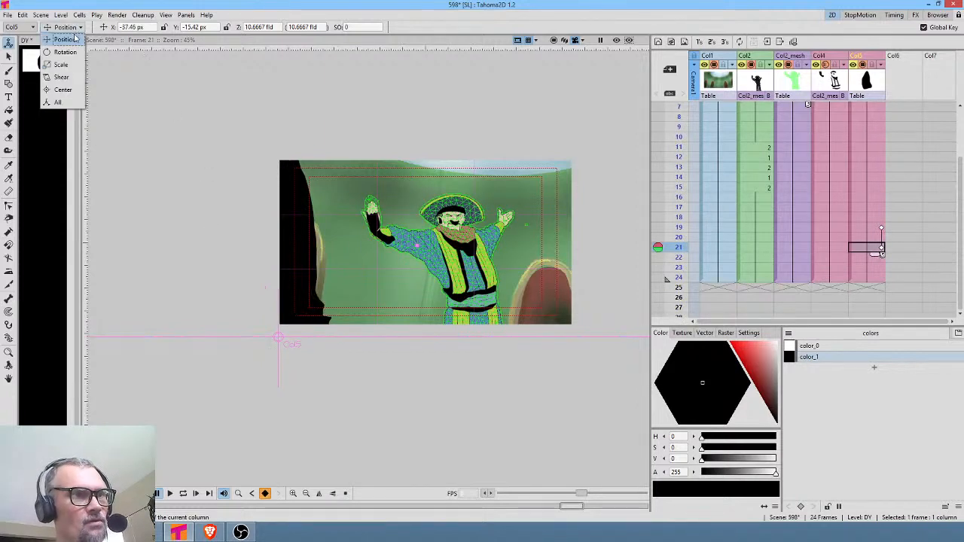
pyautogui.click(57, 49)
pyautogui.moveTo(297, 108); pyautogui.dragTo(328, 102)
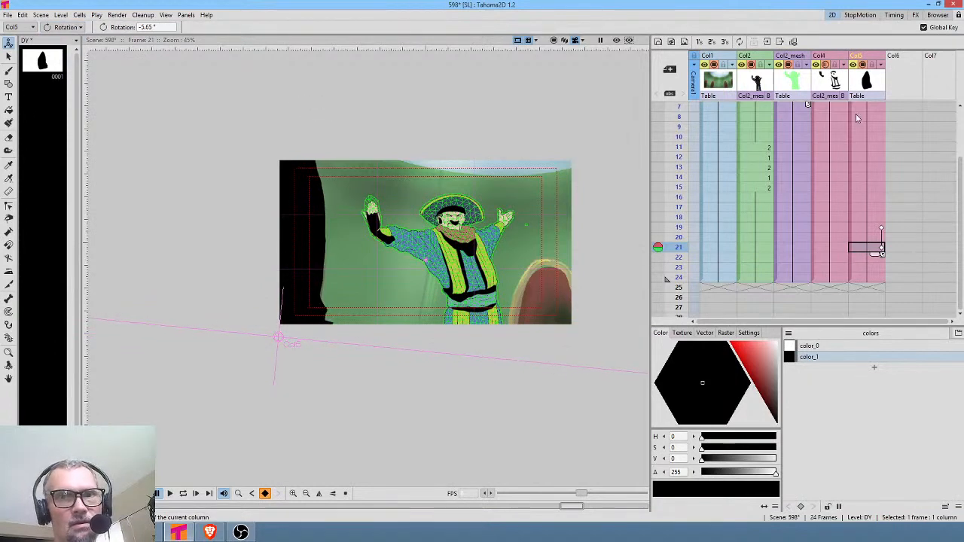
# Step: Return to frame 1 and recolour DY's color_1 style to dark purple with H 263, S 43, V 31
pyautogui.click(856, 116)
pyautogui.scroll(3, 857, 116)
pyautogui.click(861, 111)
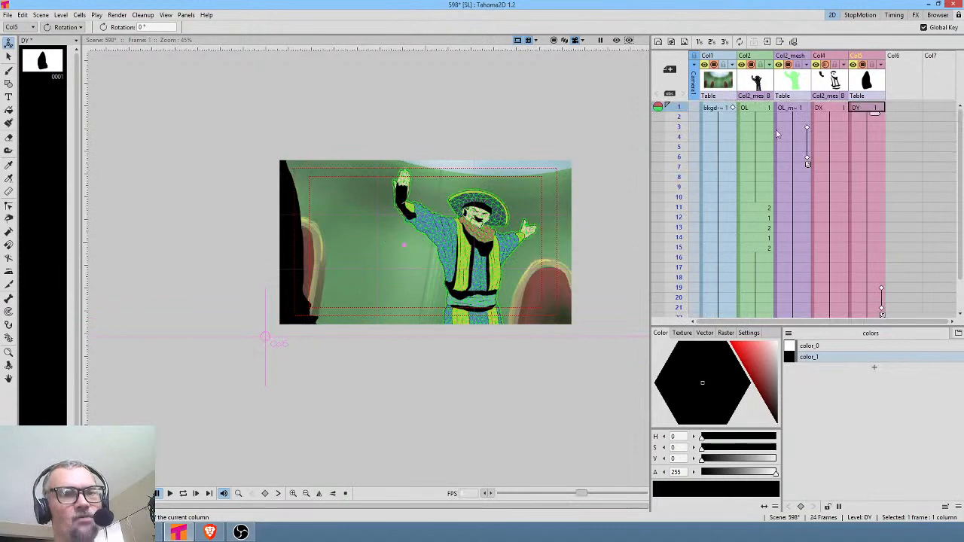
pyautogui.hotkey('ctrl', 'shift', 'r')
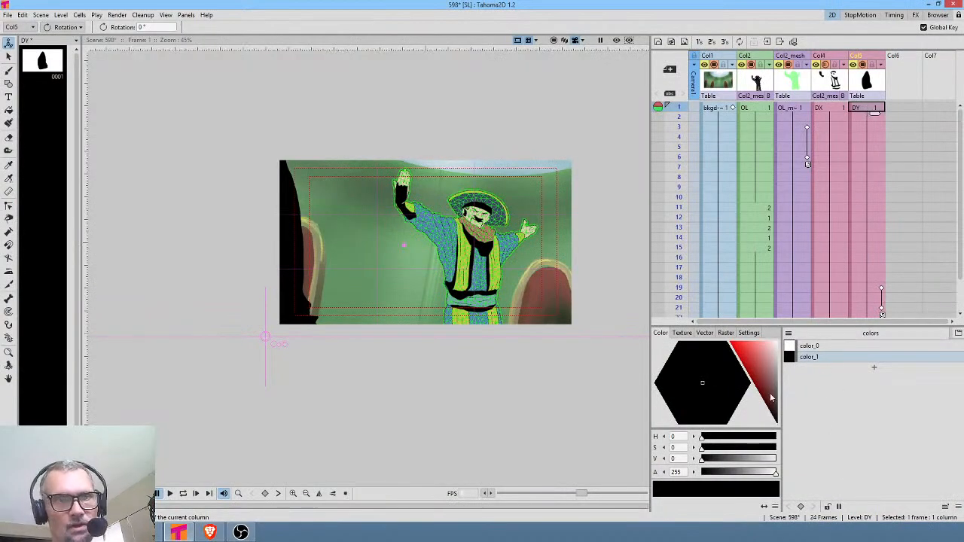
pyautogui.scroll(3, 365, 261)
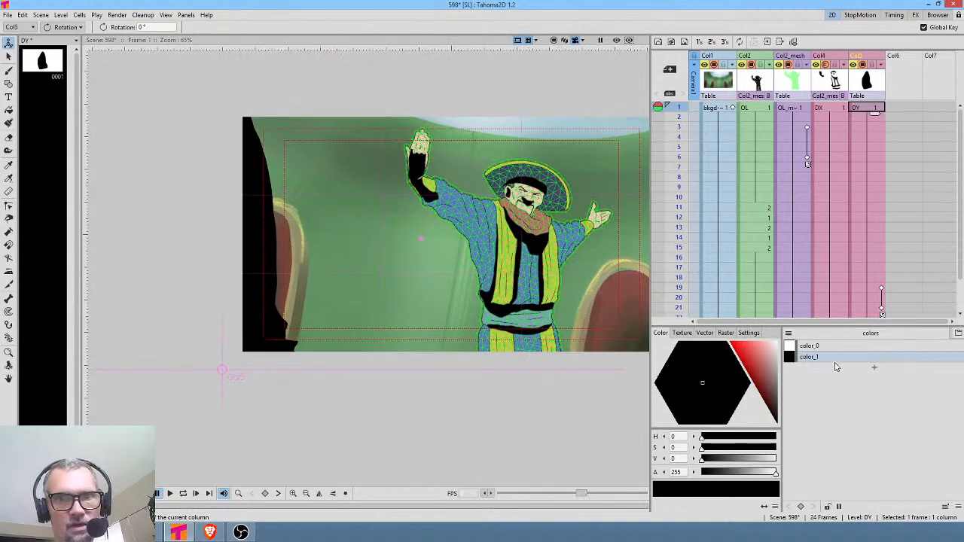
pyautogui.click(772, 398)
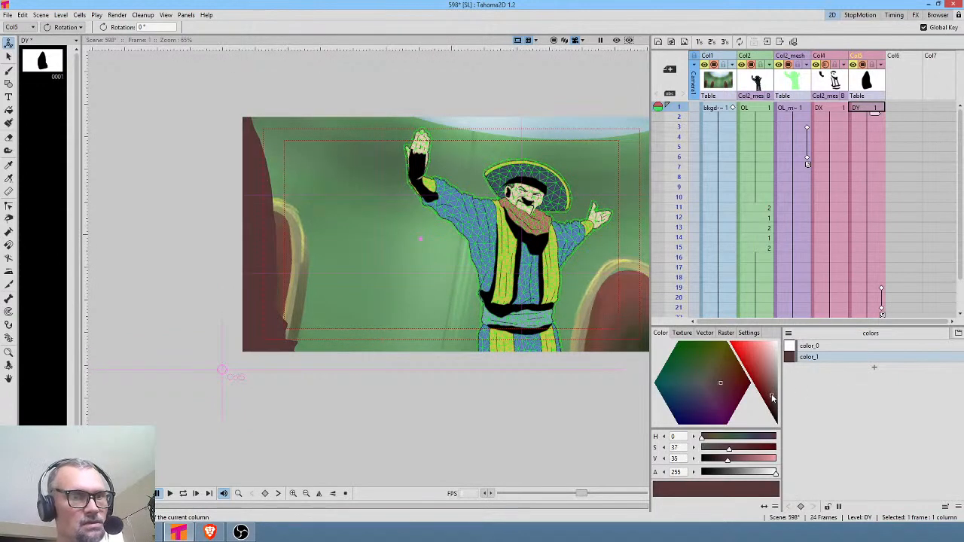
pyautogui.moveTo(772, 398); pyautogui.dragTo(772, 401)
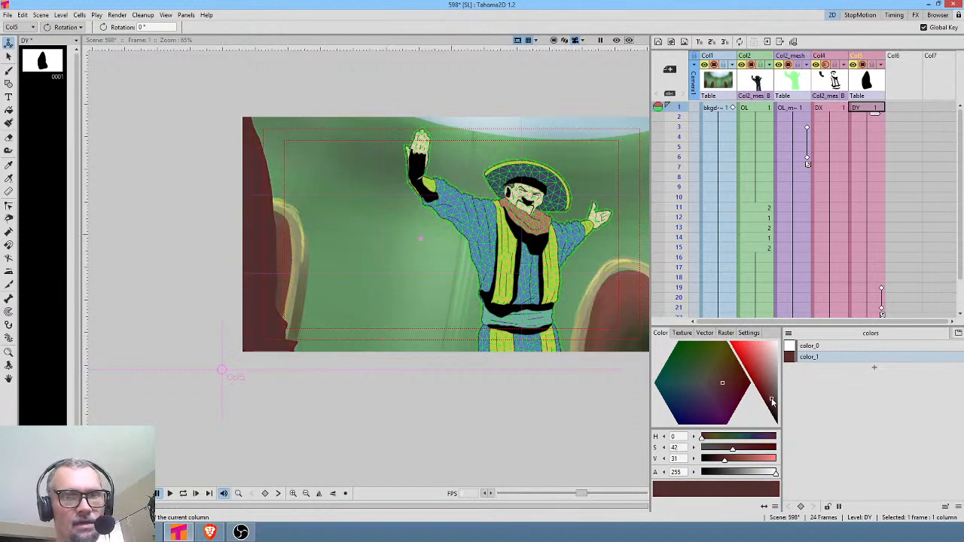
pyautogui.moveTo(720, 382)
pyautogui.mouseDown()
pyautogui.moveTo(700, 395)
pyautogui.moveTo(694, 386)
pyautogui.moveTo(701, 405)
pyautogui.mouseUp()
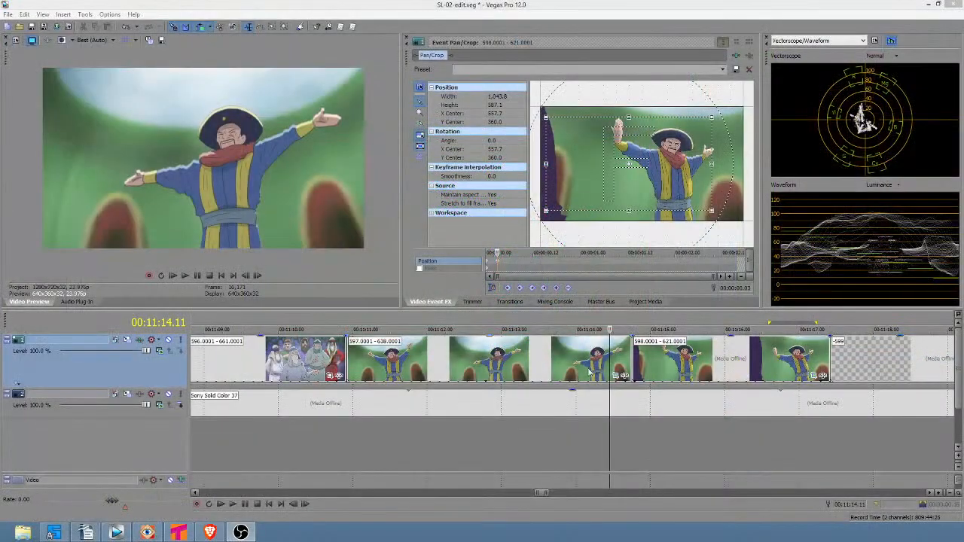
# Step: Switch to Vegas Pro and play the edit from the end of scene 596 through scene 598 into scene 599
pyautogui.click(298, 425)
pyautogui.press('space')
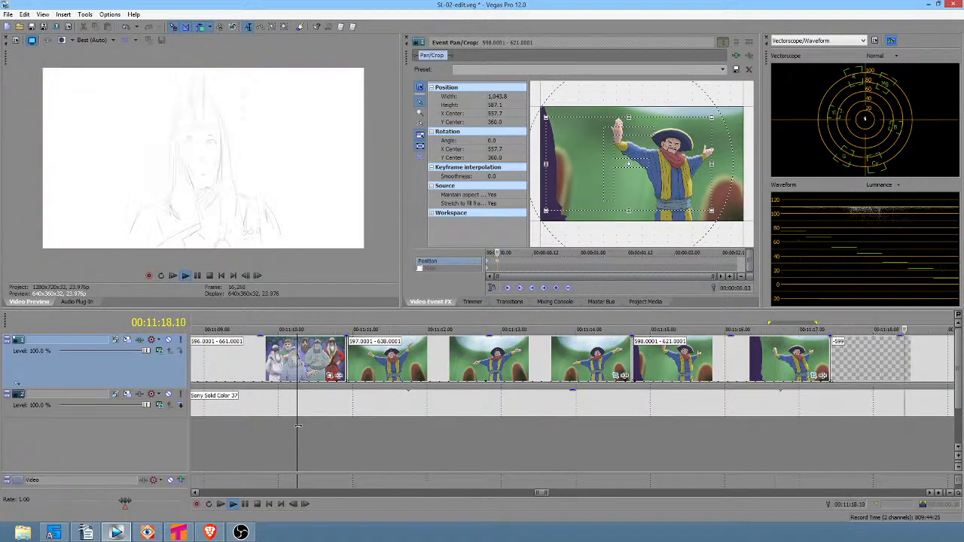
pyautogui.press('space')
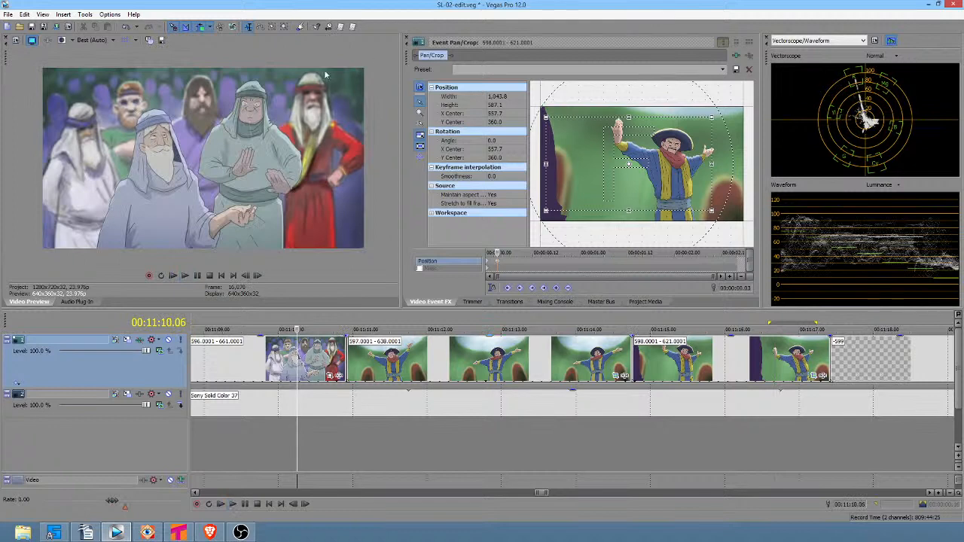
# Step: Switch back to Tahoma2D and save scene 598 with its edited levels
pyautogui.hotkey('alt', 'Tab')
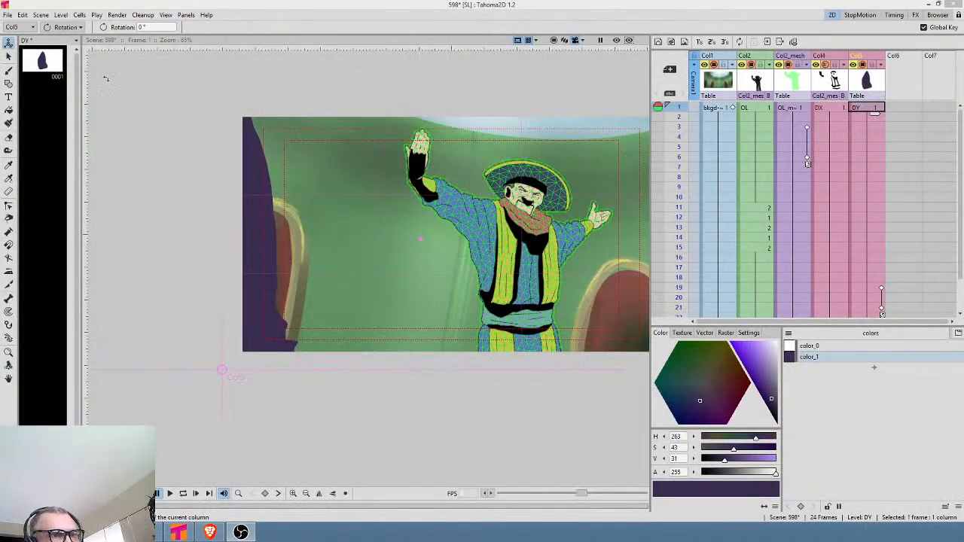
pyautogui.click(7, 15)
pyautogui.click(23, 49)
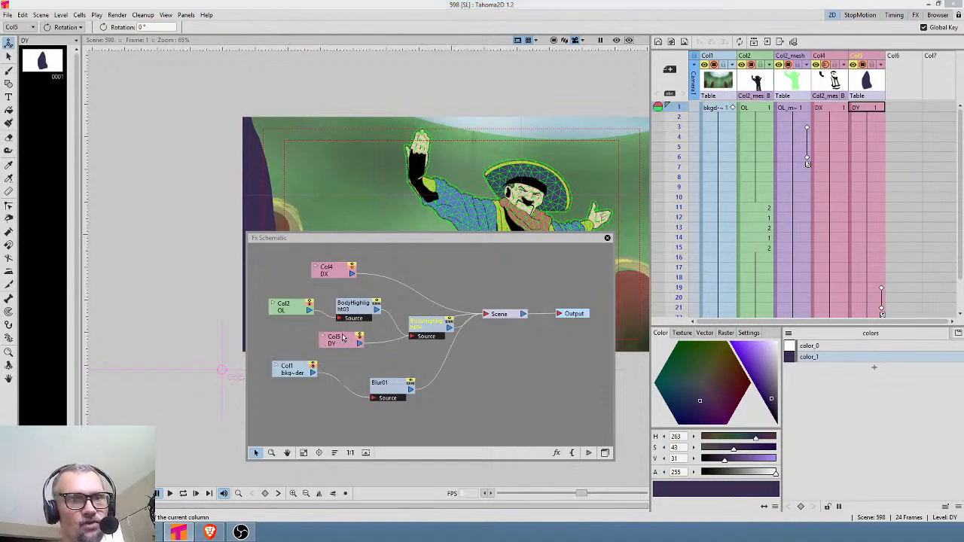
# Step: In the Fx Schematic, detach DY from the BodyHighlight chain and insert a Blur effect between DY and Scene
pyautogui.moveTo(344, 338); pyautogui.dragTo(392, 255)
pyautogui.rightClick(432, 267)
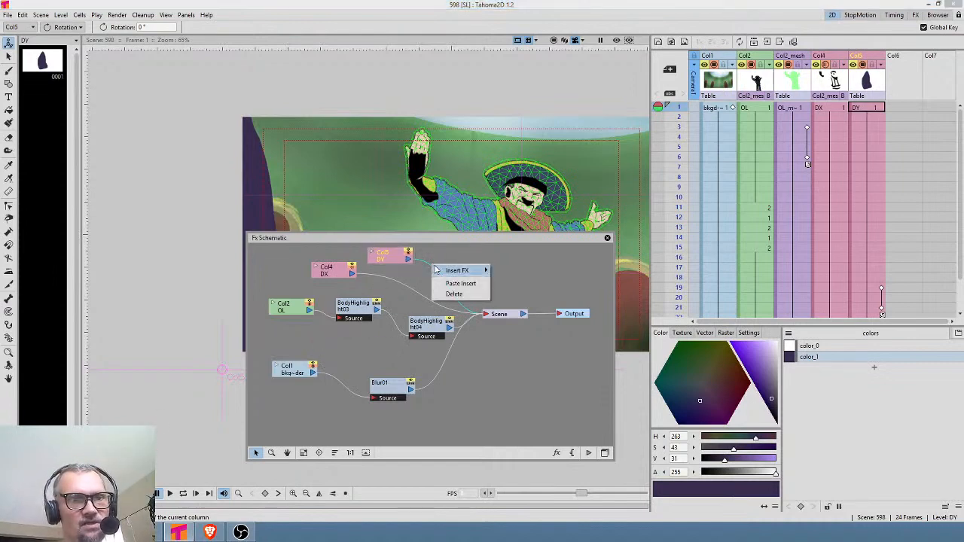
pyautogui.moveTo(444, 272)
pyautogui.moveTo(520, 283)
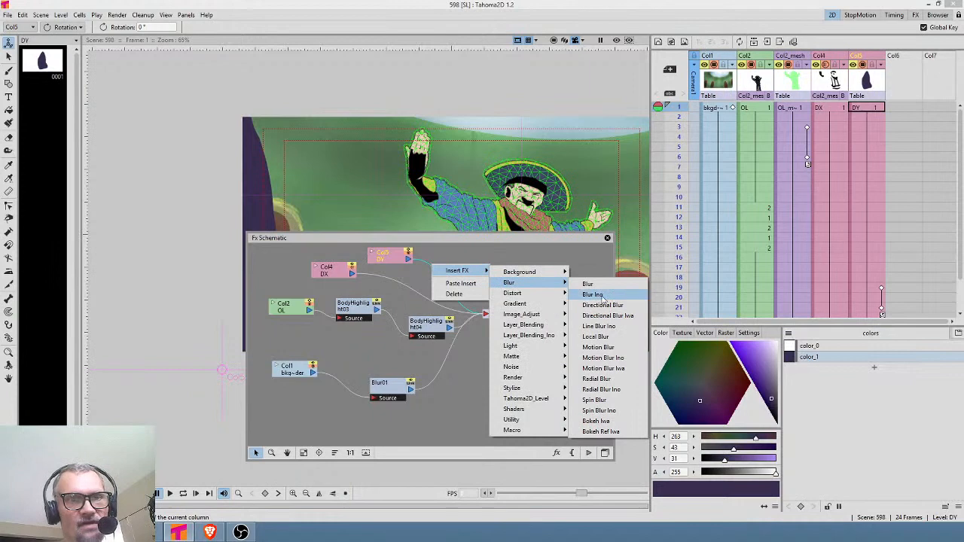
pyautogui.click(597, 291)
pyautogui.moveTo(464, 257); pyautogui.dragTo(459, 265)
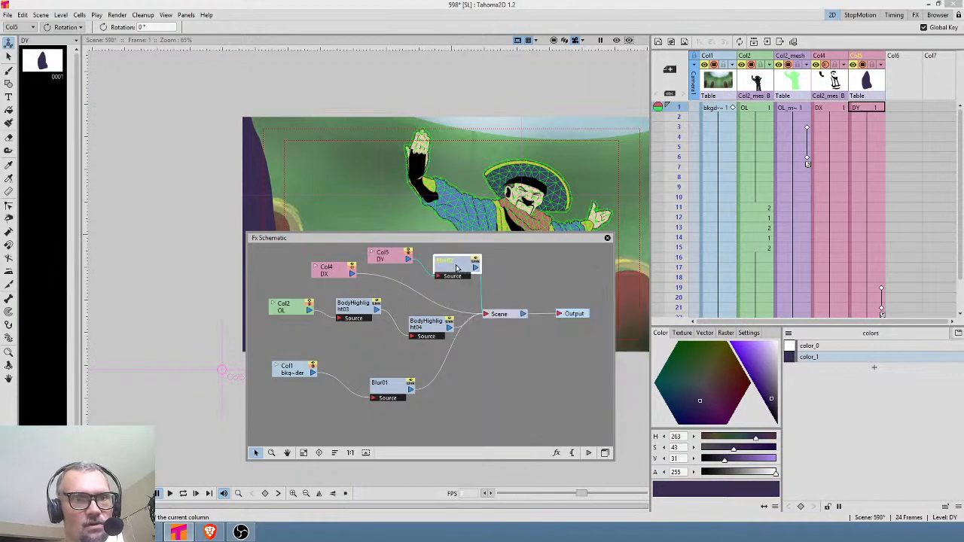
# Step: Open the new DY blur's settings, close the Fx Schematic and turn on the rendered preview of frame 1
pyautogui.doubleClick(464, 269)
pyautogui.click(829, 204)
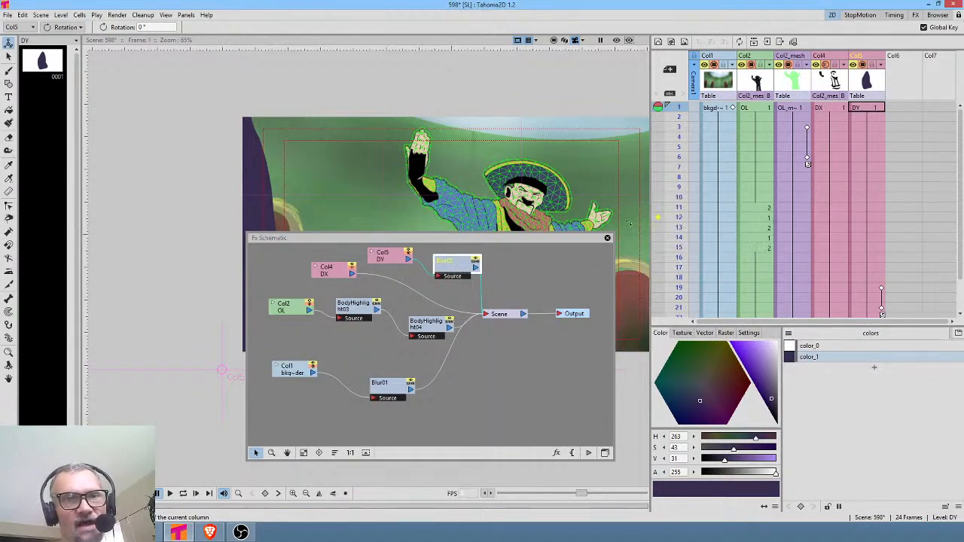
pyautogui.click(607, 239)
pyautogui.click(616, 40)
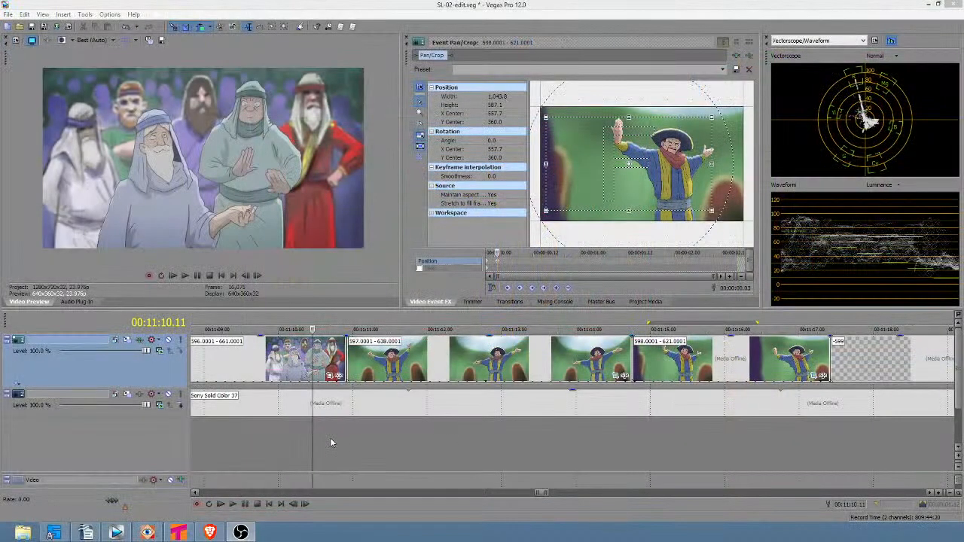
# Step: Switch to Vegas Pro and play the edit repeatedly from the end of scene 596 and across the cut into scene 598
pyautogui.press('space')
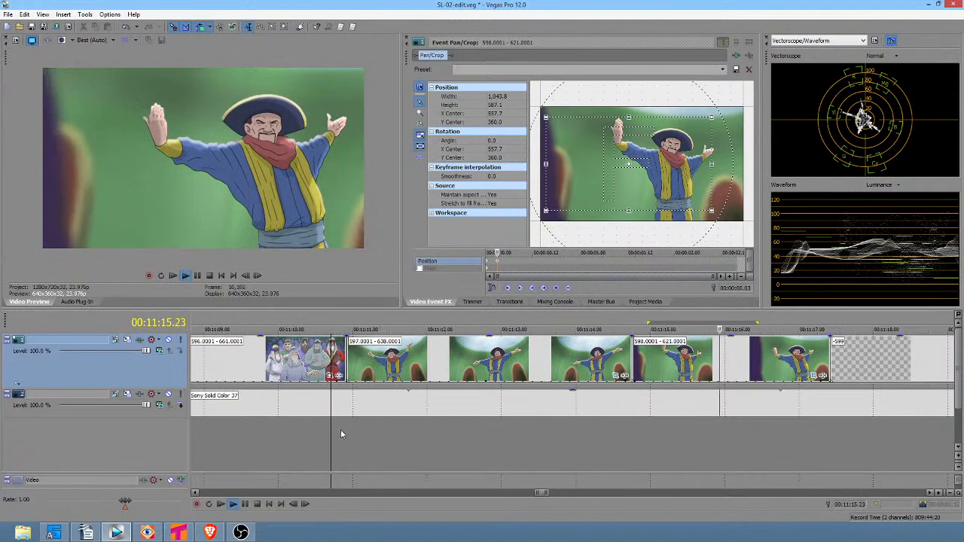
pyautogui.press('space')
pyautogui.click(532, 452)
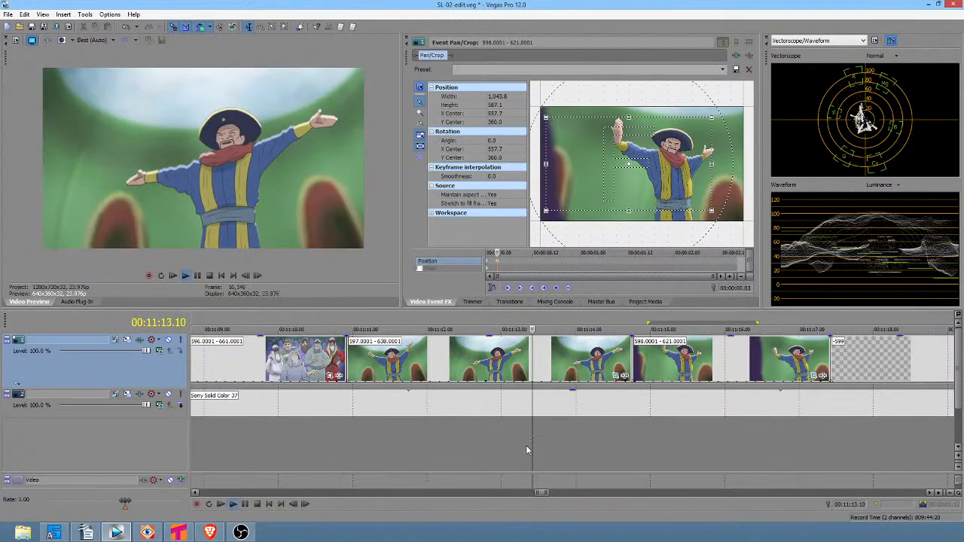
pyautogui.press('space')
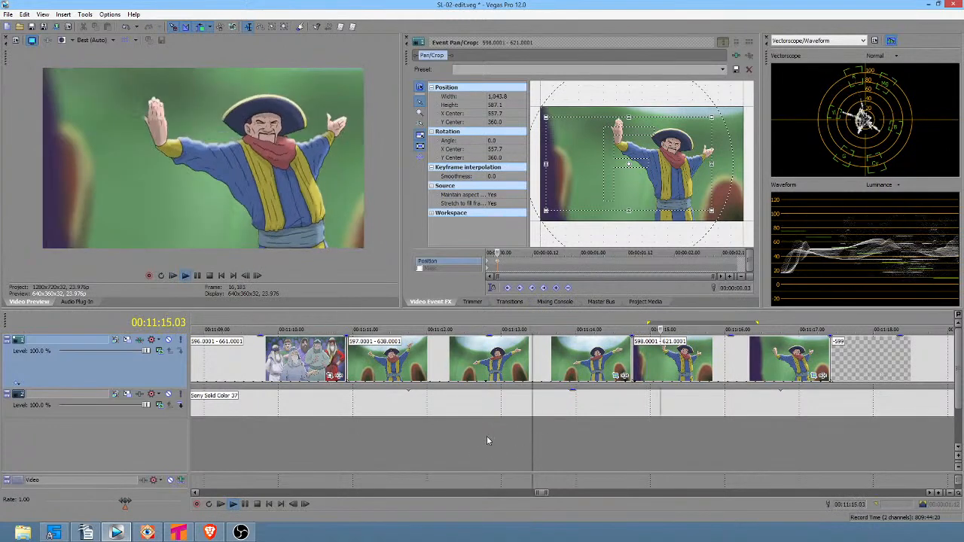
pyautogui.press('space')
pyautogui.moveTo(578, 436); pyautogui.dragTo(603, 439)
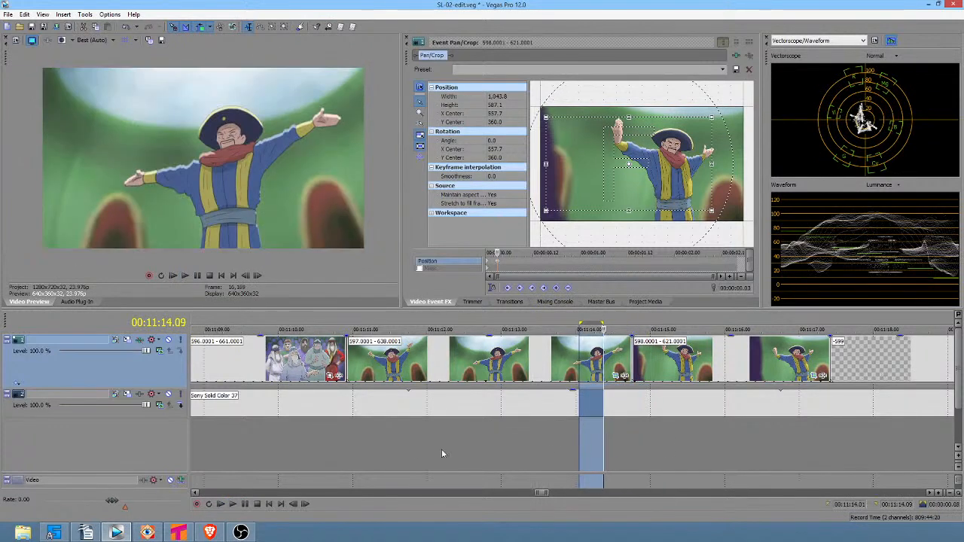
pyautogui.click(313, 432)
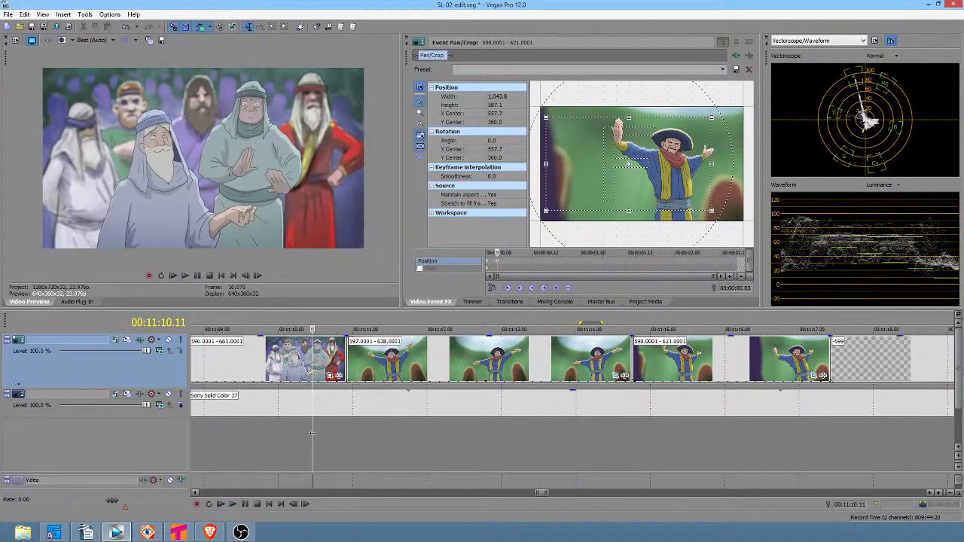
pyautogui.press('space')
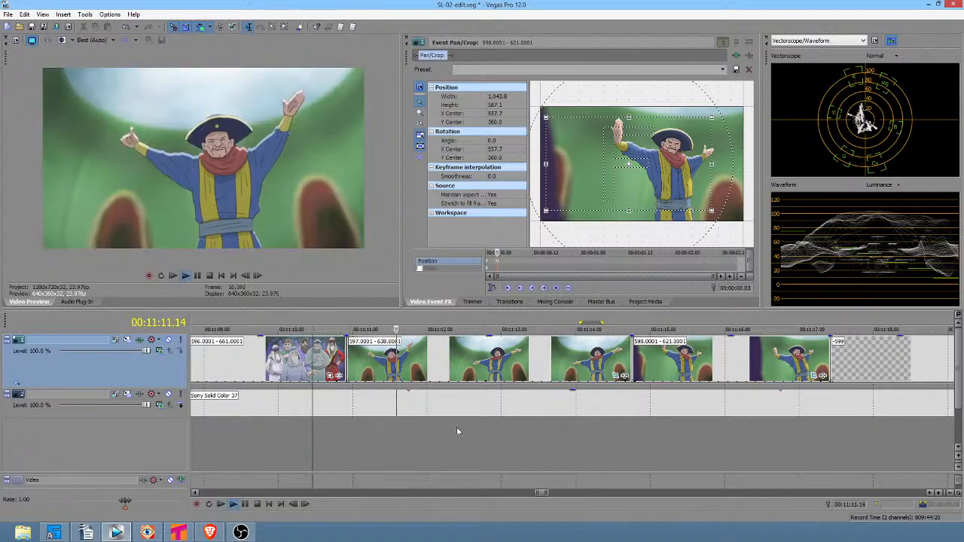
# Step: Delete scene 598's Pan/Crop position keyframe at 00:00:00.03 and play the cut from scene 597 into 598
pyautogui.click(764, 368)
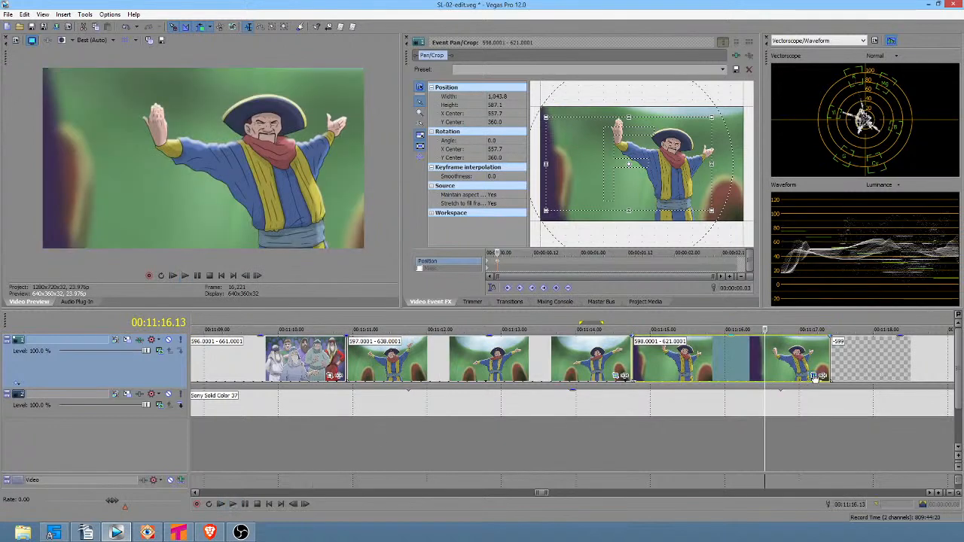
pyautogui.click(488, 264)
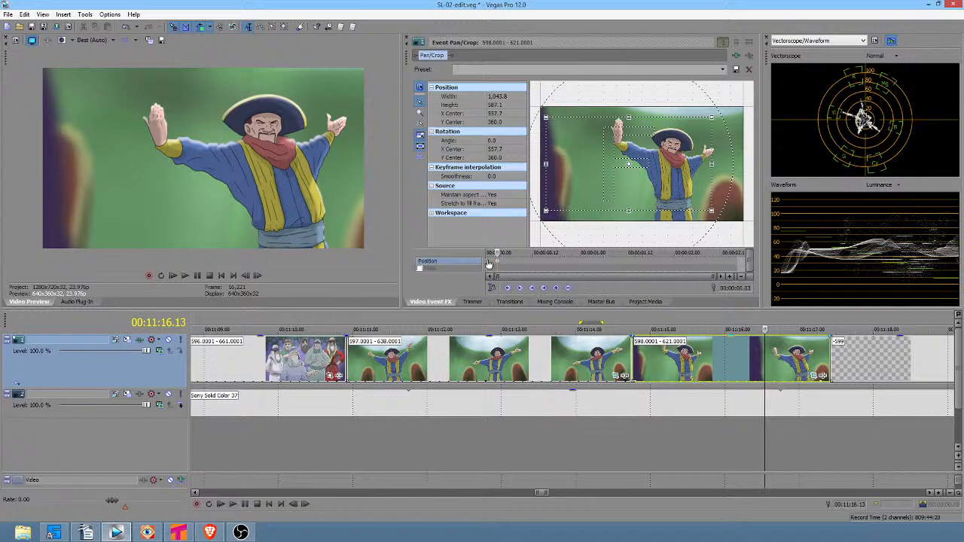
pyautogui.press('Delete')
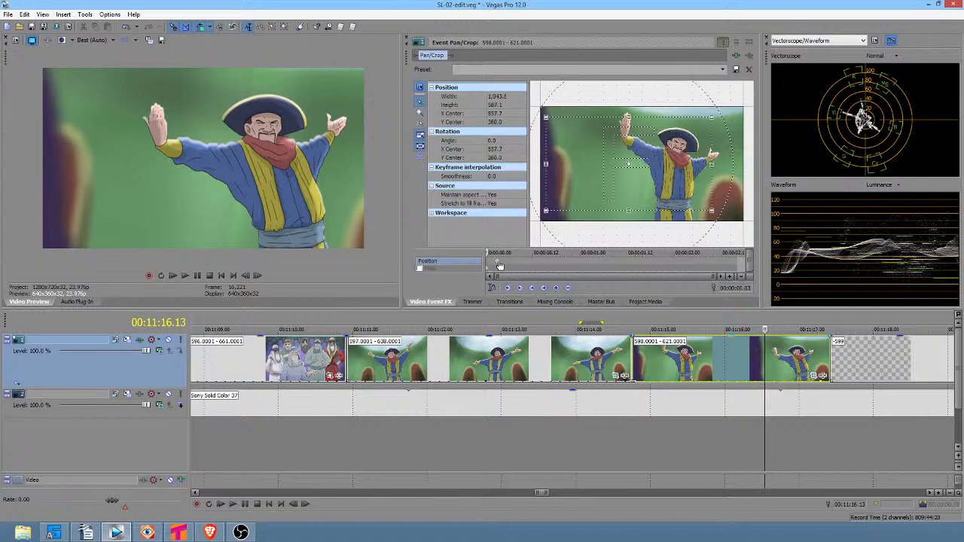
pyautogui.click(586, 429)
pyautogui.press('space')
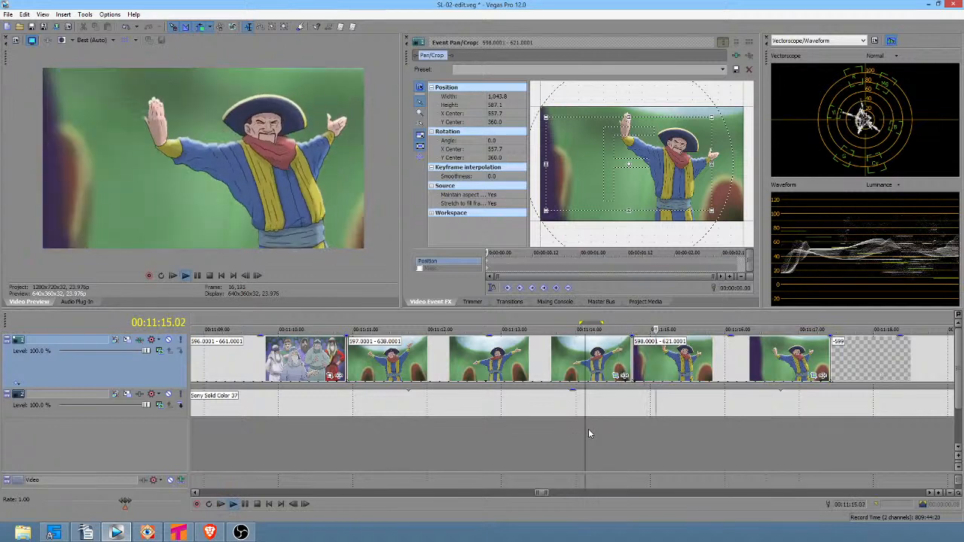
pyautogui.press('space')
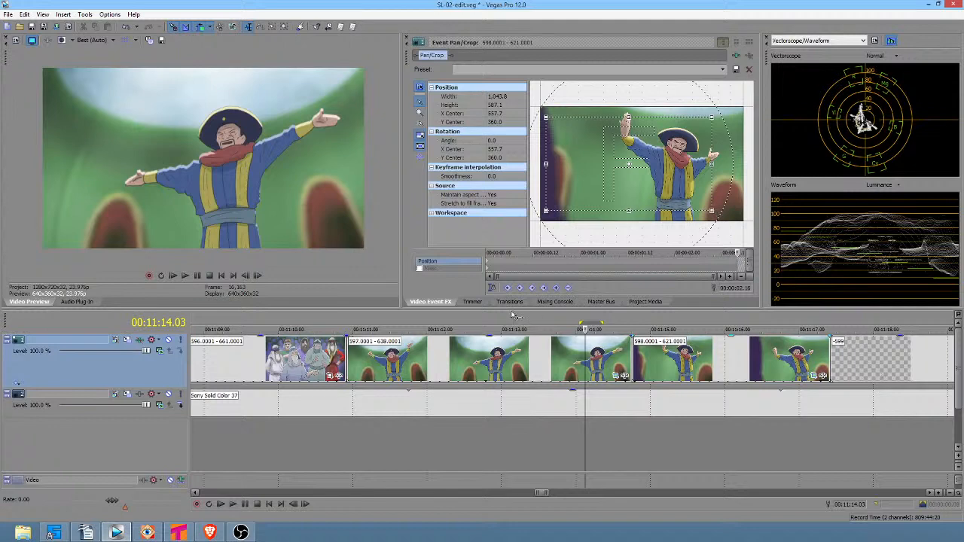
# Step: Animate scene 598's Pan/Crop as a slow zoom-in, with frame width 1,077.5 at the start and 1,032.5 at 00:00:02.16
pyautogui.click(489, 265)
pyautogui.moveTo(711, 210); pyautogui.dragTo(714, 212)
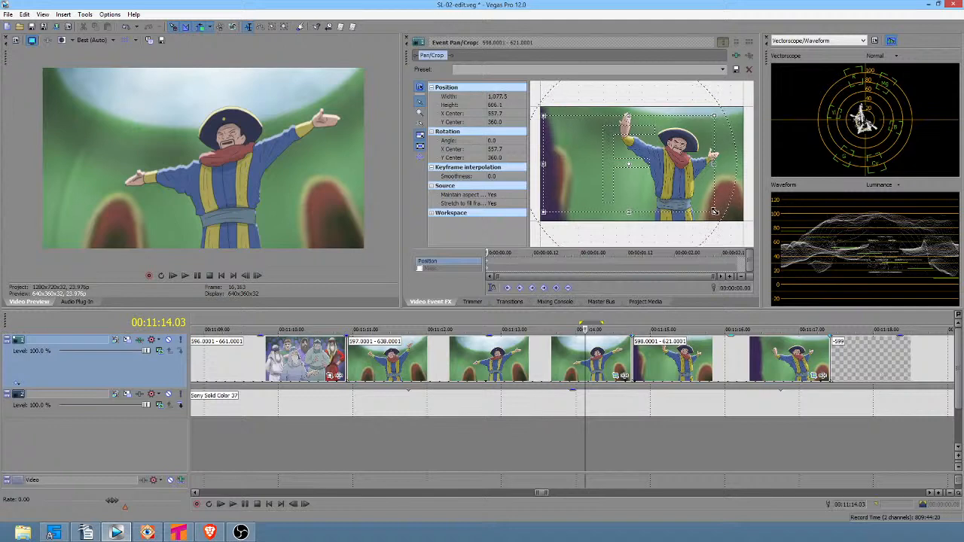
pyautogui.click(742, 265)
pyautogui.moveTo(710, 213); pyautogui.dragTo(708, 210)
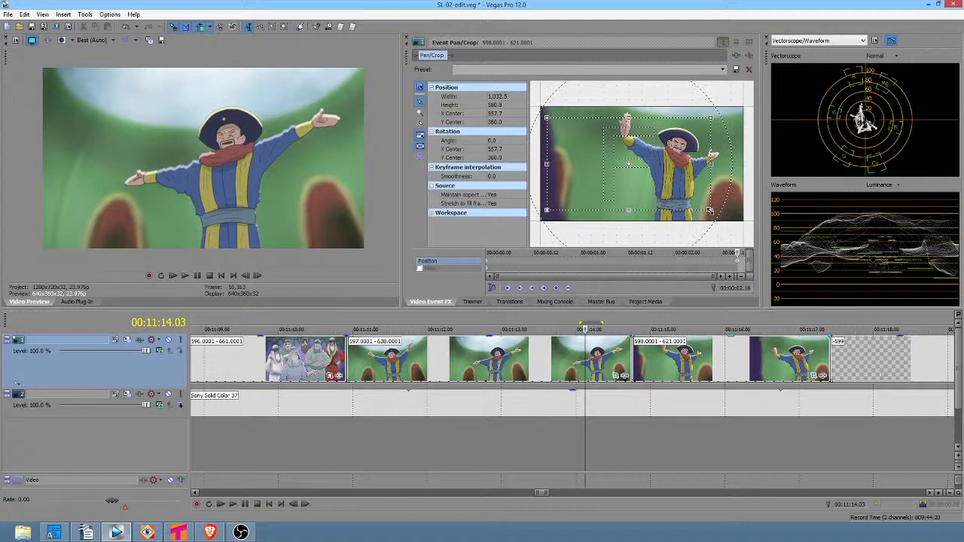
# Step: Play the edit from late in scene 597 through scene 598 to check the slow zoom
pyautogui.click(540, 446)
pyautogui.press('space')
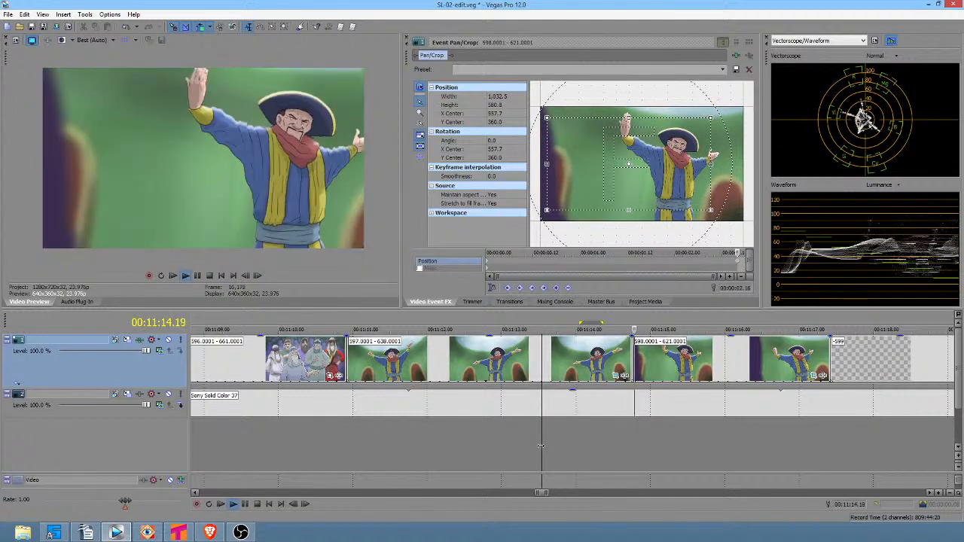
pyautogui.press('space')
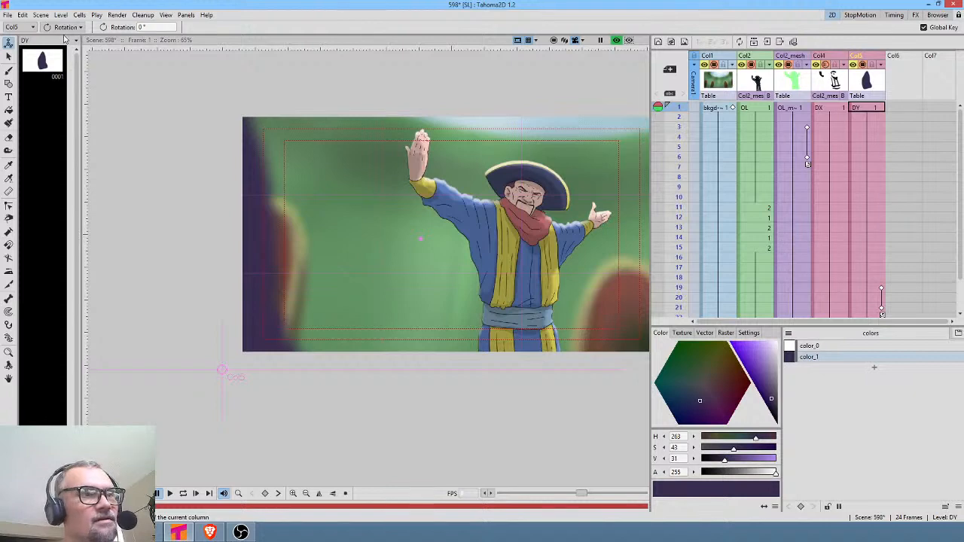
# Step: Switch to Tahoma2D, save scene 598 with all its levels and turn off the rendered preview
pyautogui.click(7, 15)
pyautogui.click(20, 50)
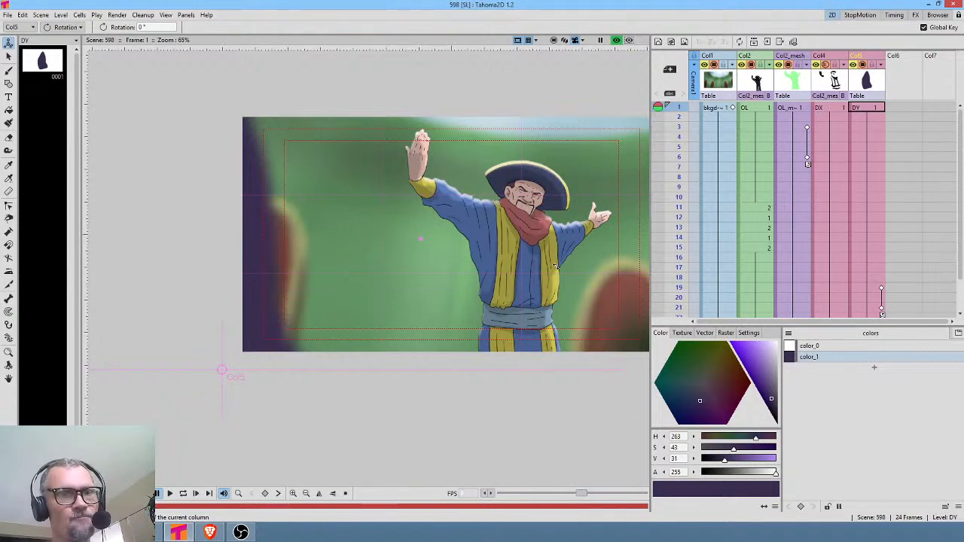
pyautogui.click(616, 41)
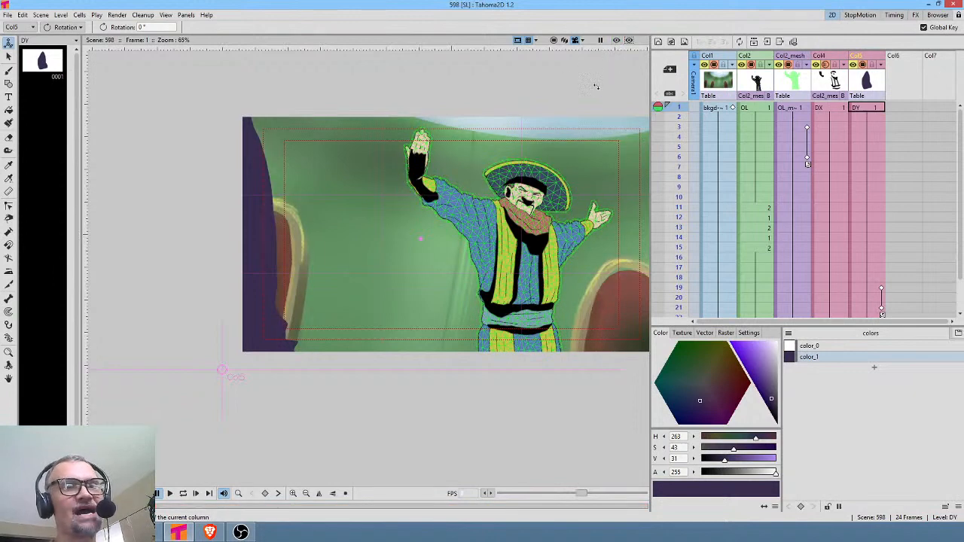
# Step: Go through the DY, DX, OL mesh, OL and background columns at frame 1, and save everything again
pyautogui.click(872, 112)
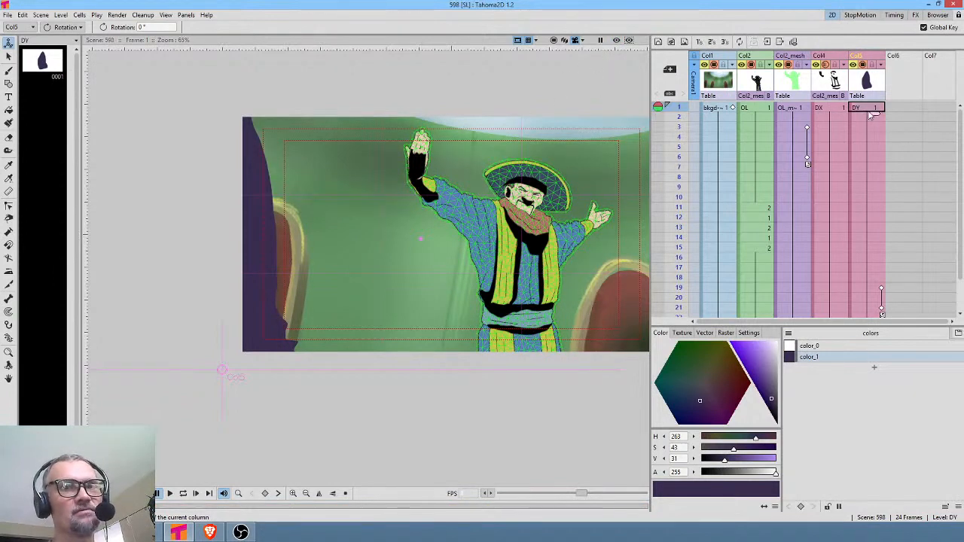
pyautogui.click(835, 111)
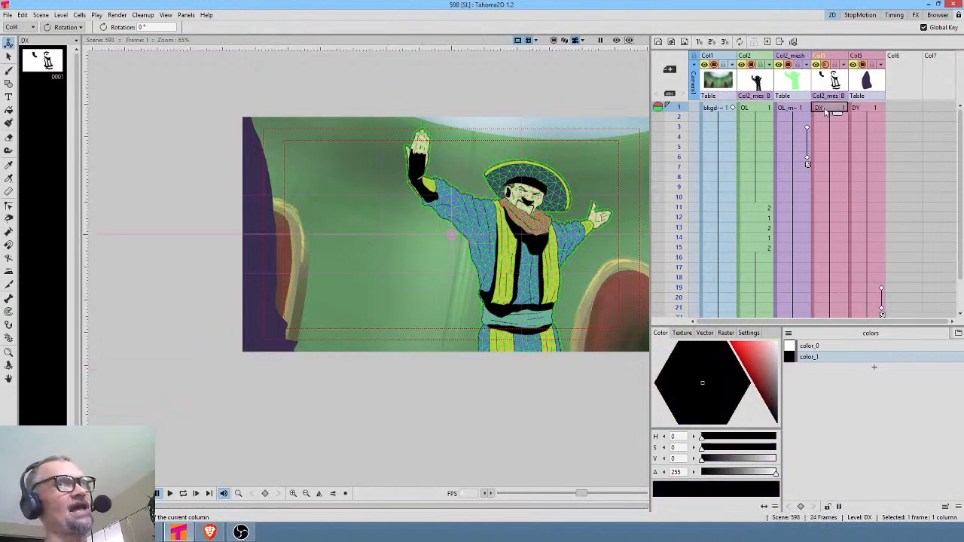
pyautogui.click(791, 111)
pyautogui.click(761, 111)
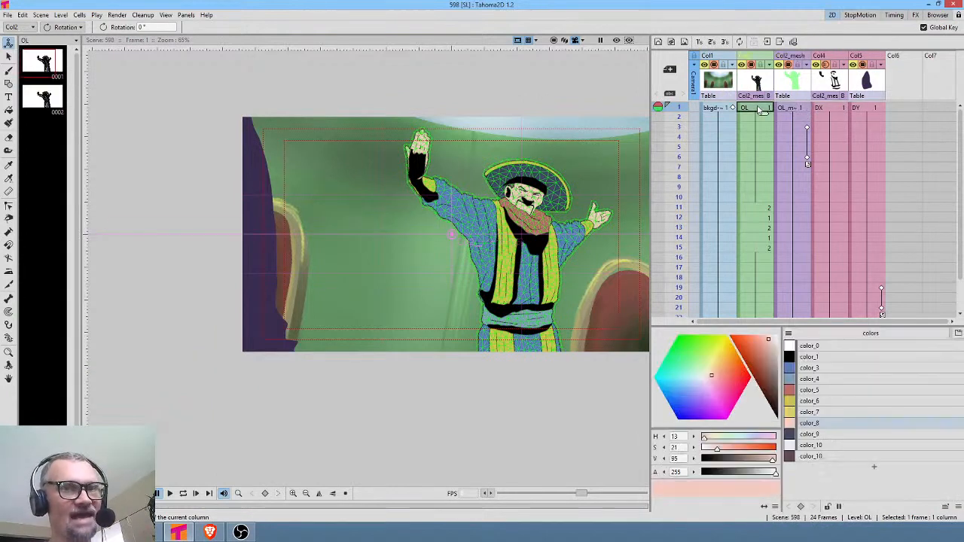
pyautogui.click(724, 111)
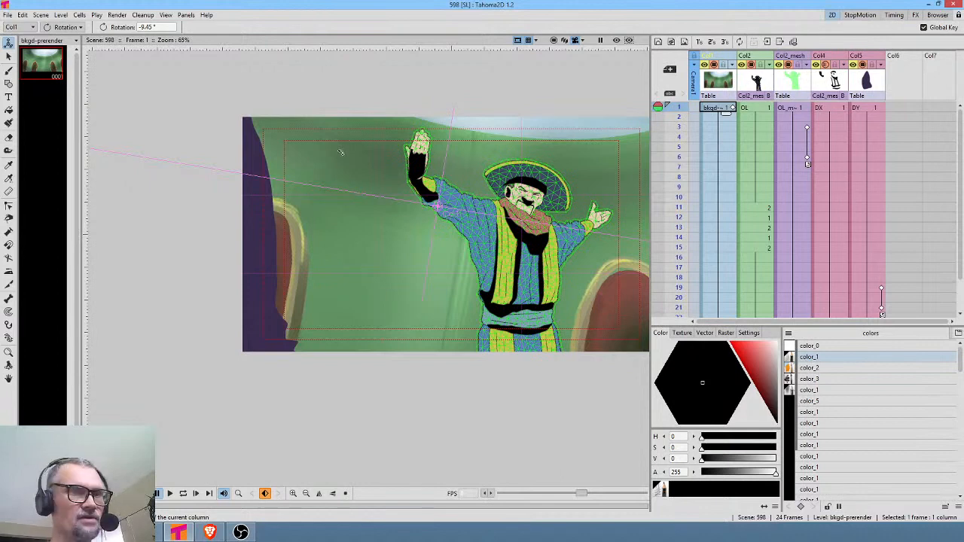
pyautogui.moveTo(565, 169); pyautogui.dragTo(486, 171)
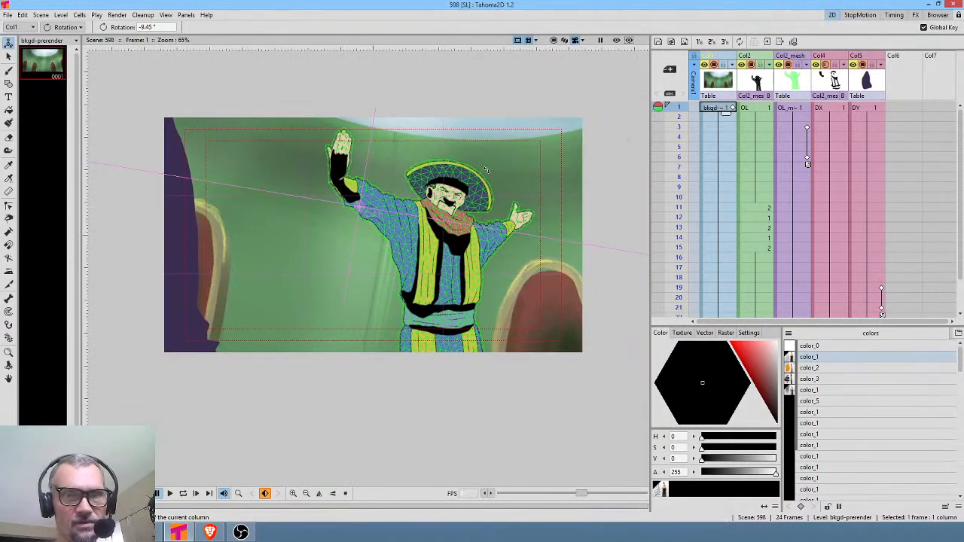
pyautogui.click(7, 14)
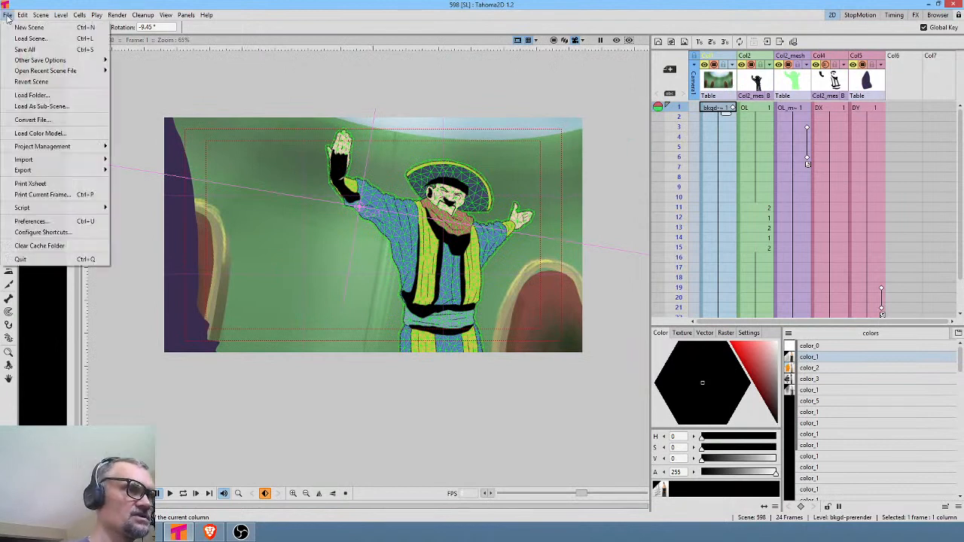
pyautogui.click(26, 49)
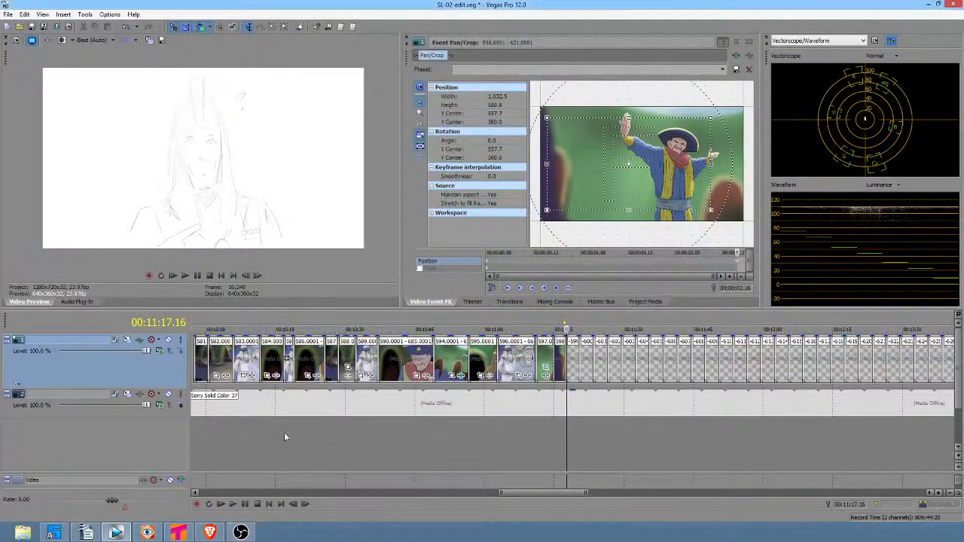
# Step: Switch to Vegas Pro and look back through the earlier edit, placing the cursor in scene 518 at 00:06:46.02
pyautogui.click(285, 437)
pyautogui.scroll(-6, 294, 437)
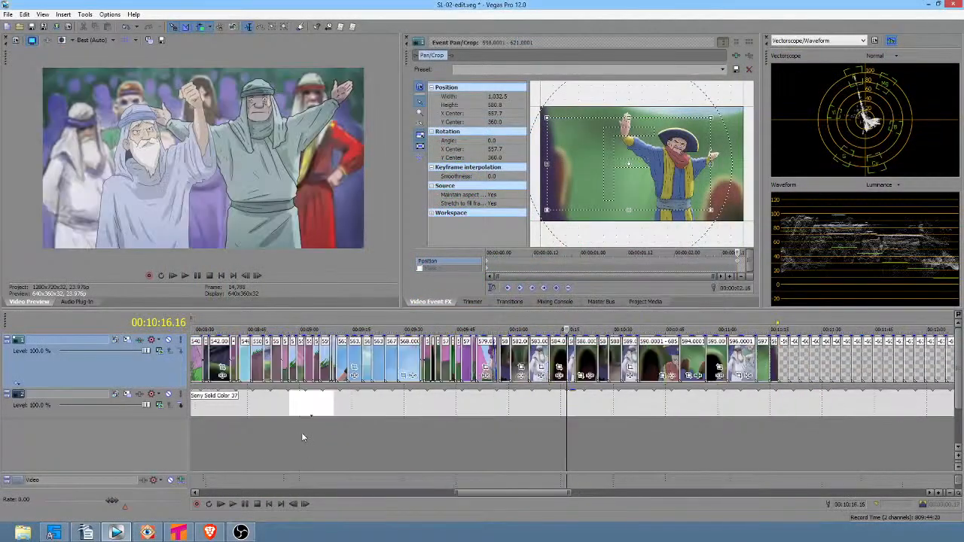
pyautogui.moveTo(377, 444); pyautogui.dragTo(758, 431)
pyautogui.scroll(4, 418, 446)
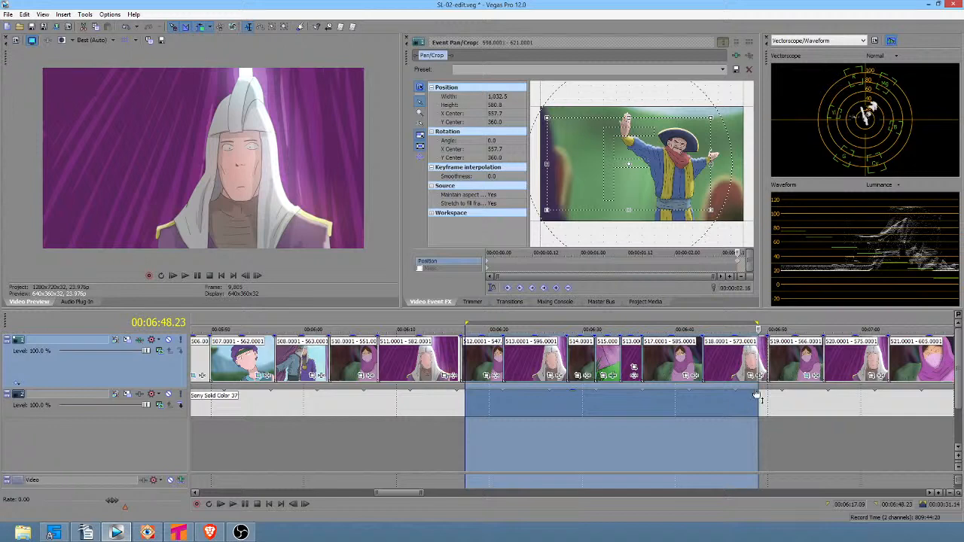
pyautogui.moveTo(802, 425); pyautogui.dragTo(832, 435)
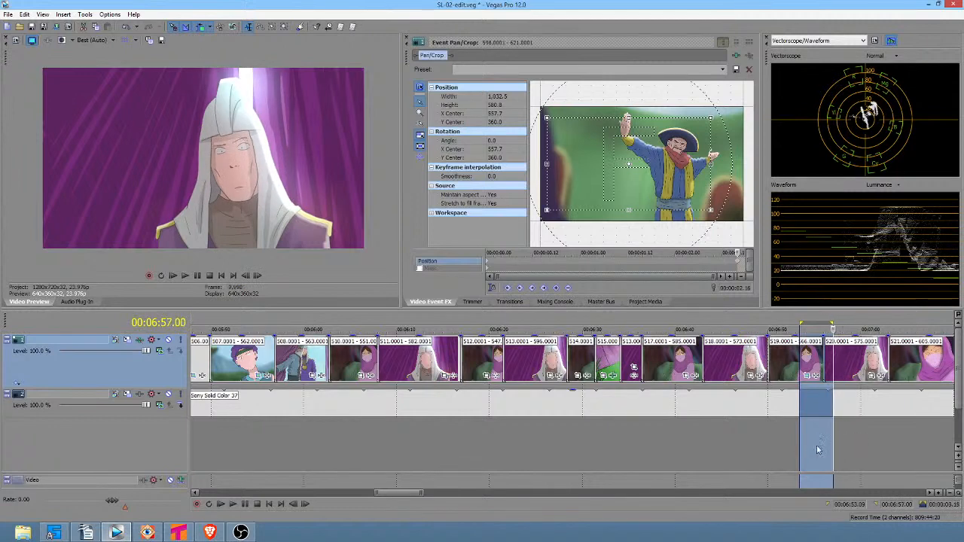
pyautogui.moveTo(394, 493); pyautogui.dragTo(416, 492)
pyautogui.moveTo(565, 444); pyautogui.dragTo(780, 409)
pyautogui.click(386, 444)
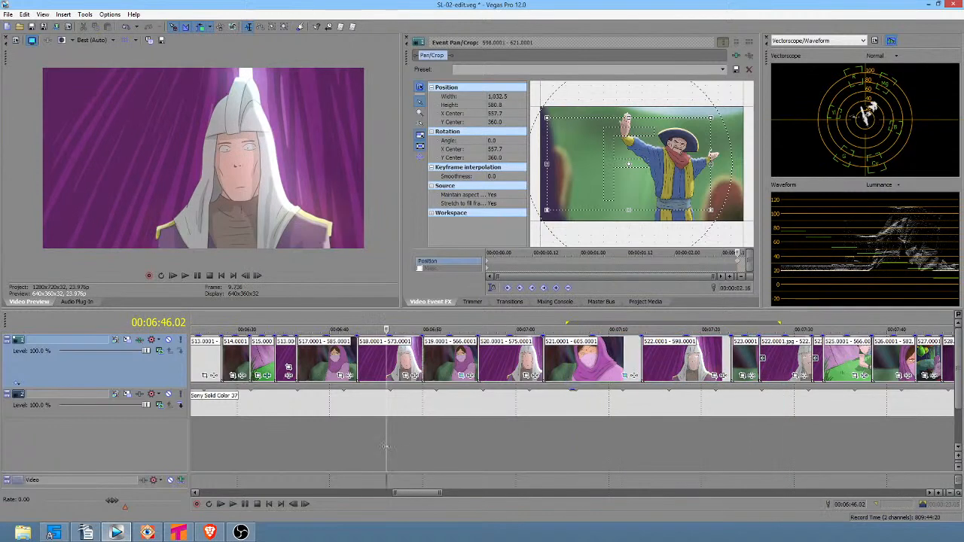
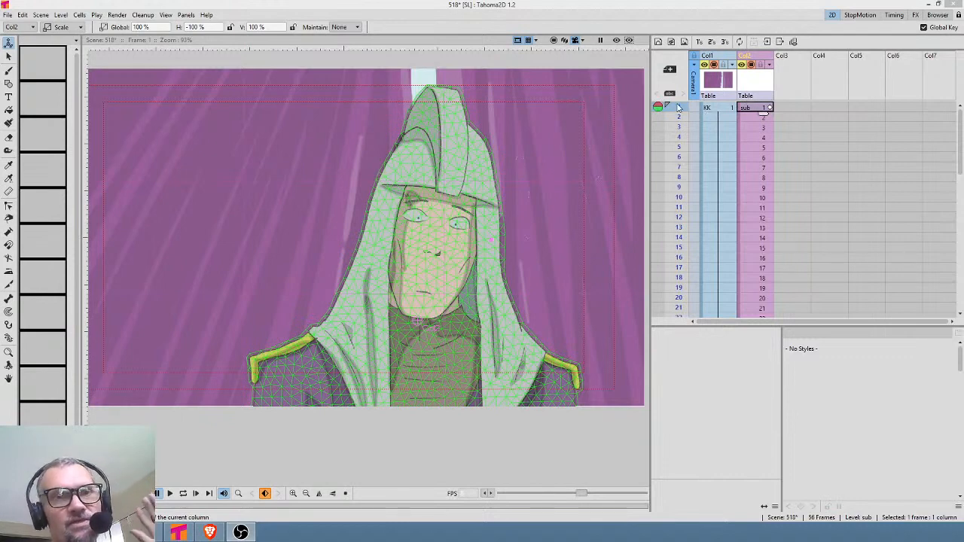
# Step: In Tahoma2D's scene 518, open the character sub-scene and the layered sub-scene nested inside it, and go back up one level
pyautogui.click(762, 80)
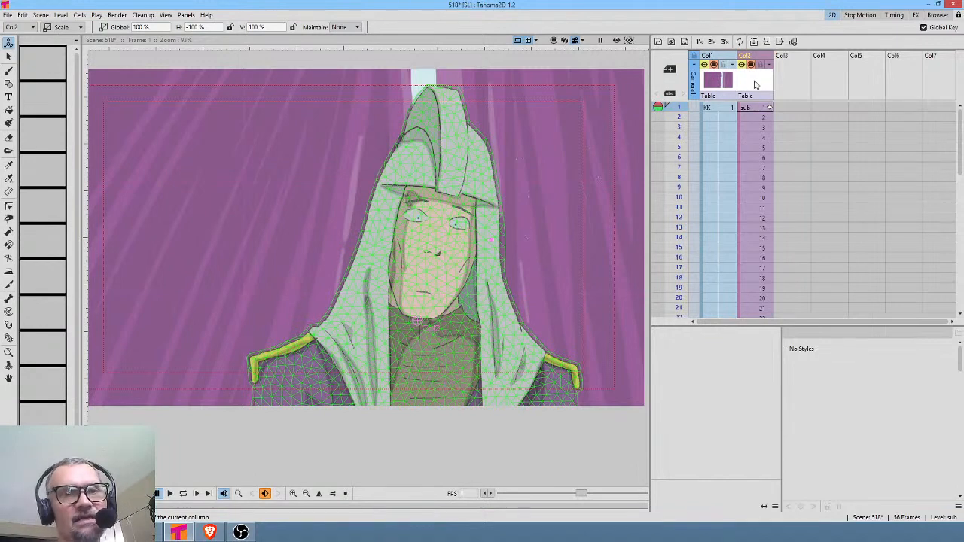
pyautogui.doubleClick(755, 85)
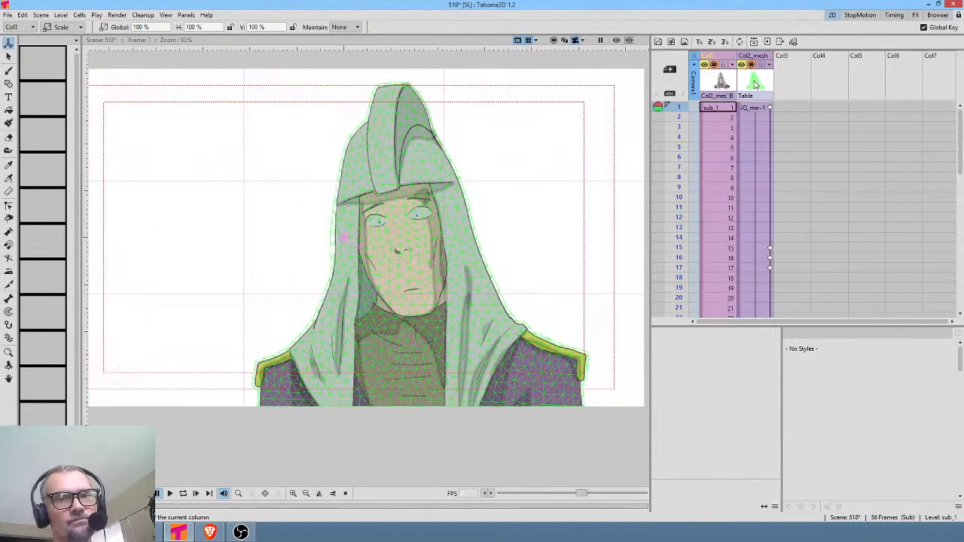
pyautogui.doubleClick(755, 85)
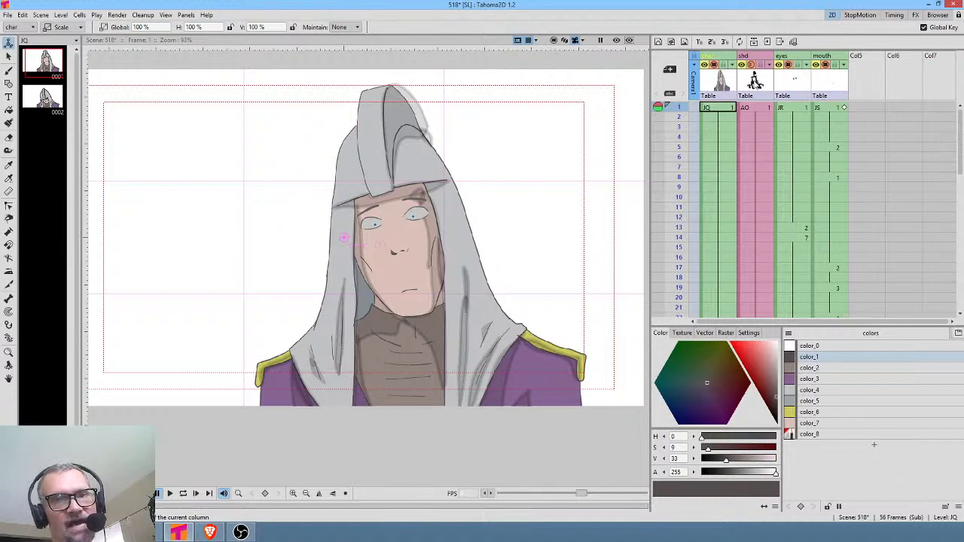
pyautogui.hotkey('ctrl', 'shift', 'e')
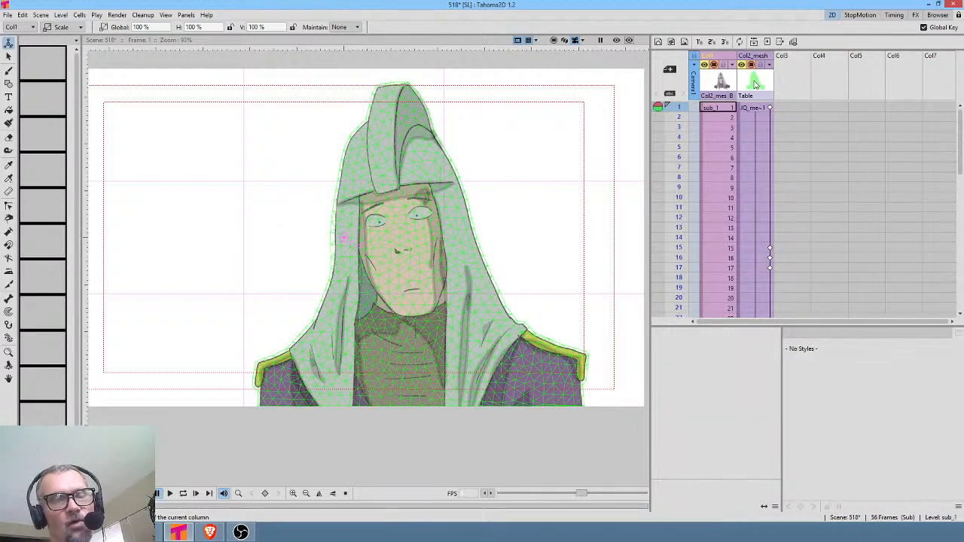
# Step: Exit the mesh sub-scene, examine the nested char, shd, eyes and mouth columns, and return to the main scene
pyautogui.hotkey('ctrl', 'shift', 'e')
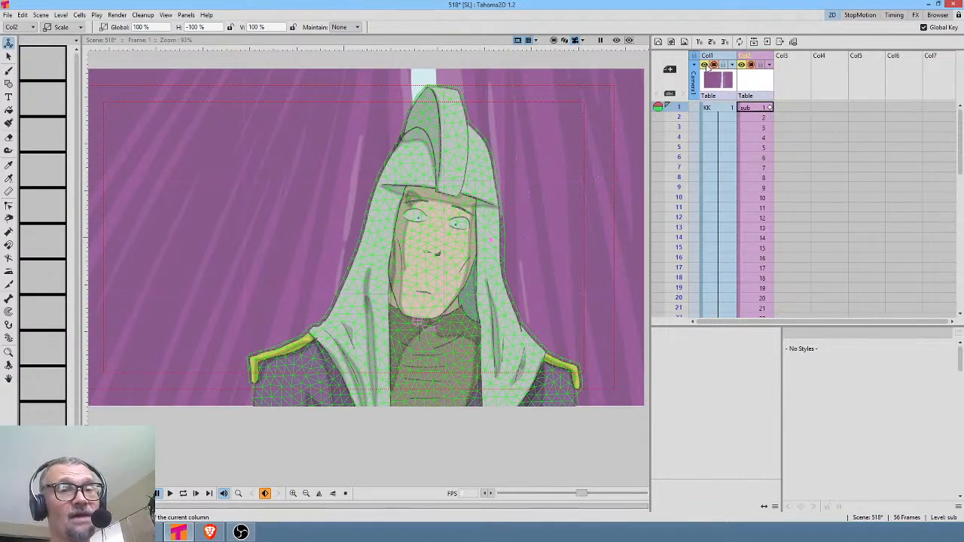
pyautogui.click(714, 78)
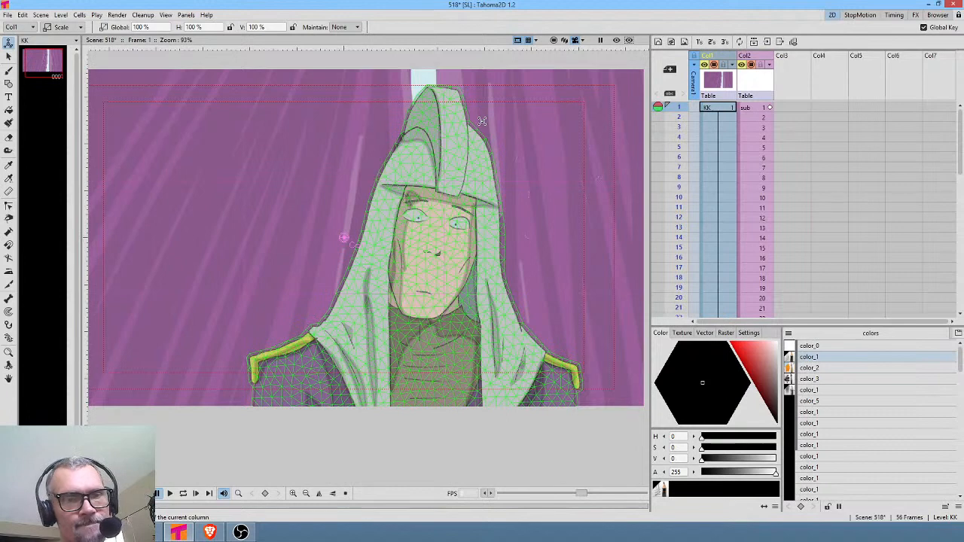
pyautogui.click(759, 89)
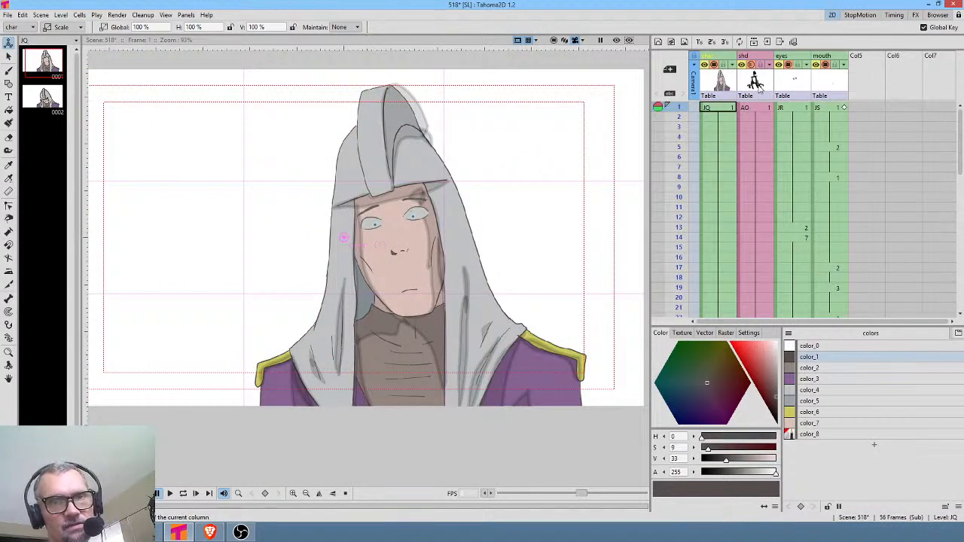
pyautogui.hotkey('alt', 'd')
pyautogui.press('Return')
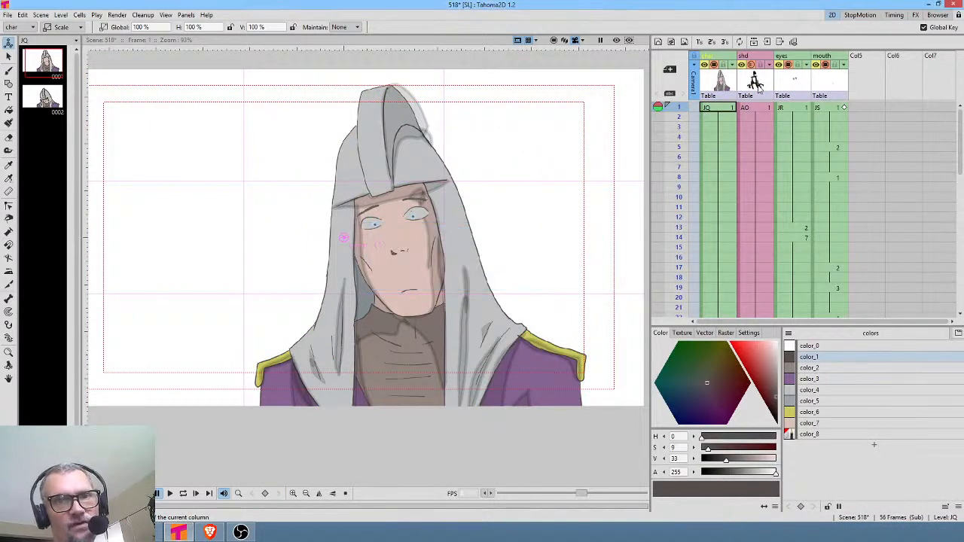
pyautogui.click(713, 91)
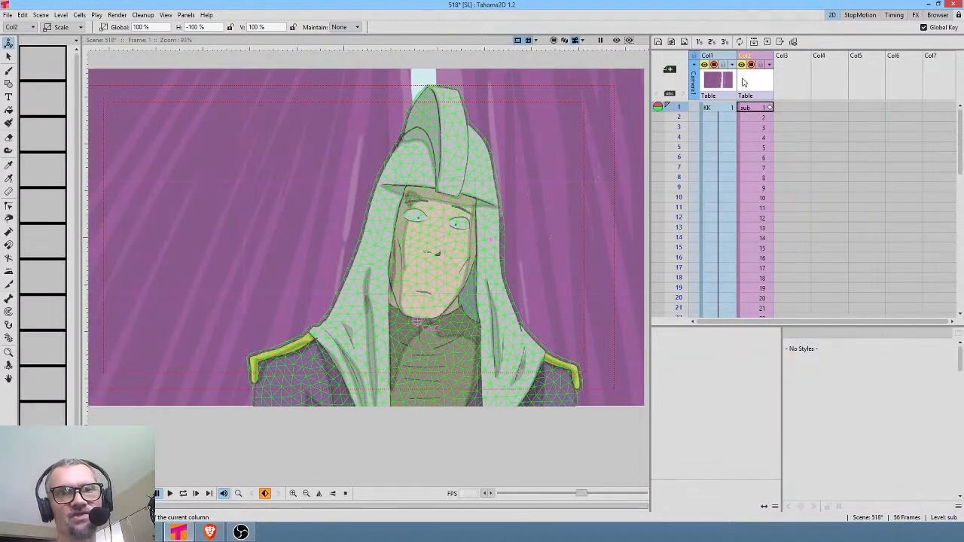
# Step: Explode the Col2 sub-scene into the main scene, maintaining parenting relationships
pyautogui.click(743, 82)
pyautogui.rightClick(743, 82)
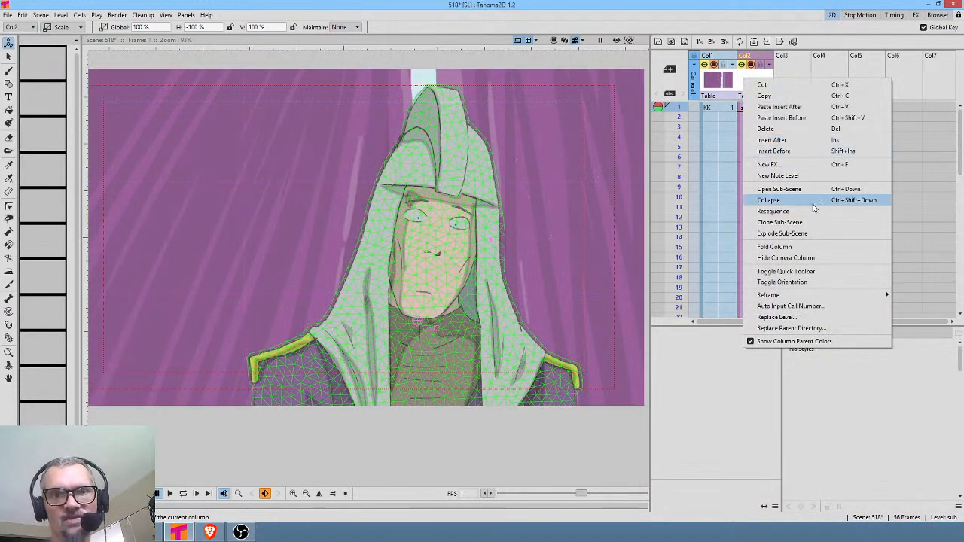
pyautogui.click(799, 234)
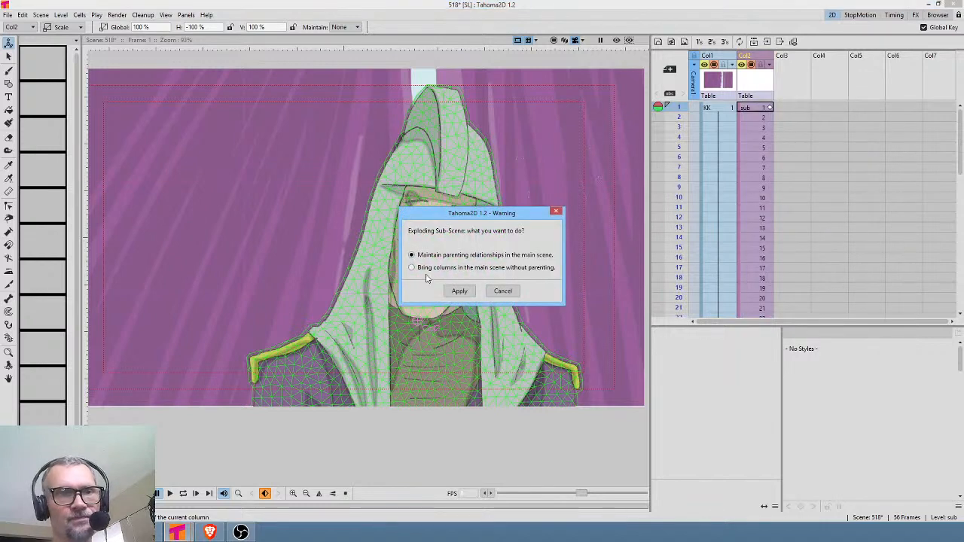
pyautogui.click(459, 290)
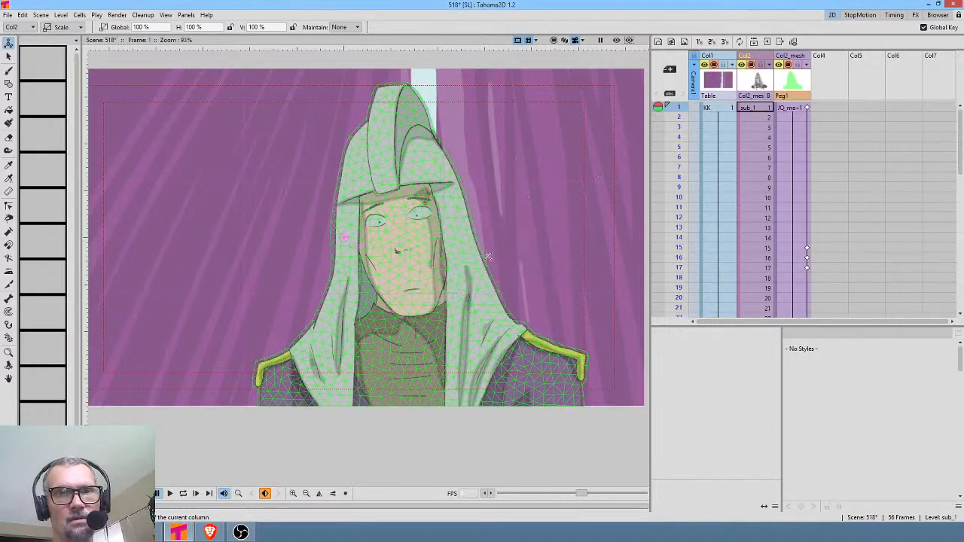
# Step: Delete the Col2_mesh column from the main scene
pyautogui.click(790, 78)
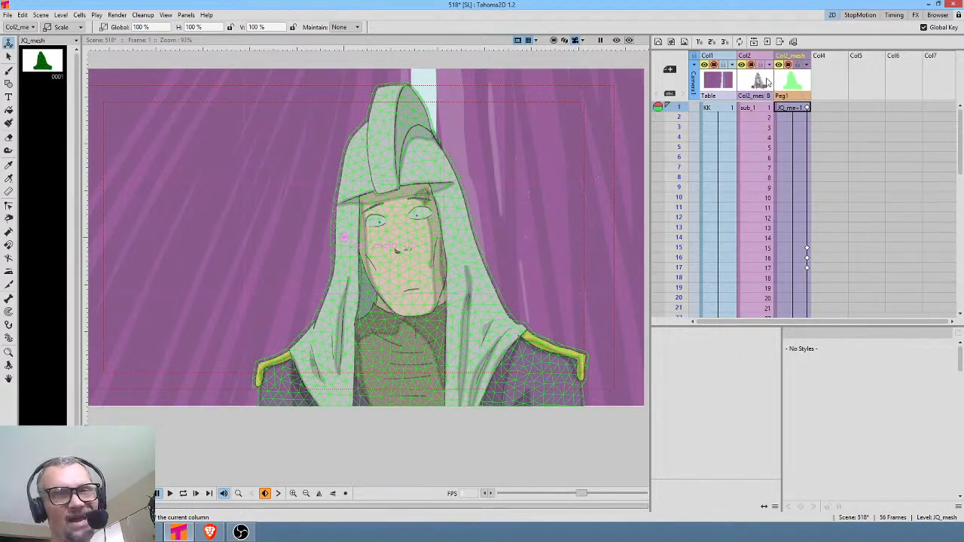
pyautogui.click(762, 80)
pyautogui.click(790, 78)
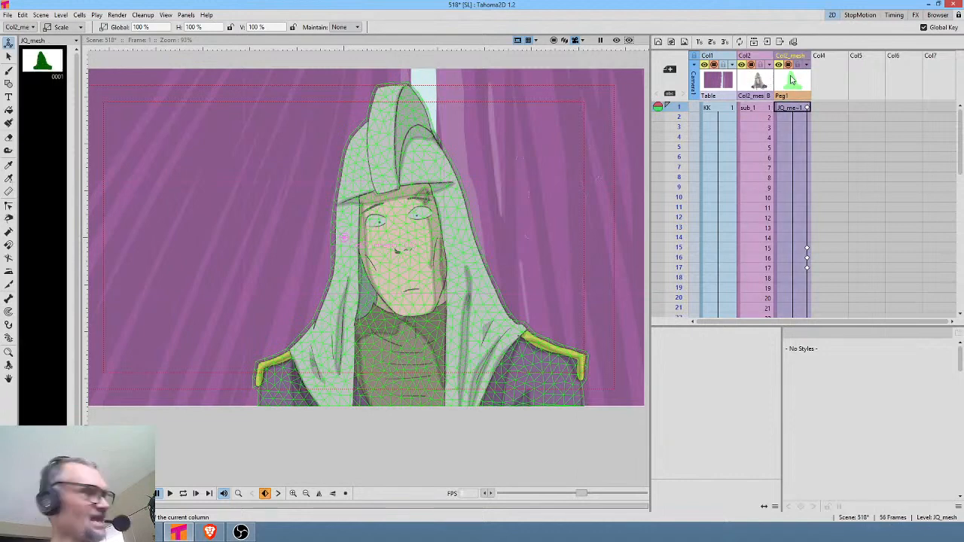
pyautogui.press('Delete')
# Step: Explode the remaining sub_1 sub-scene in Col2 into the main scene, maintaining parenting relationships
pyautogui.click(759, 82)
pyautogui.rightClick(755, 80)
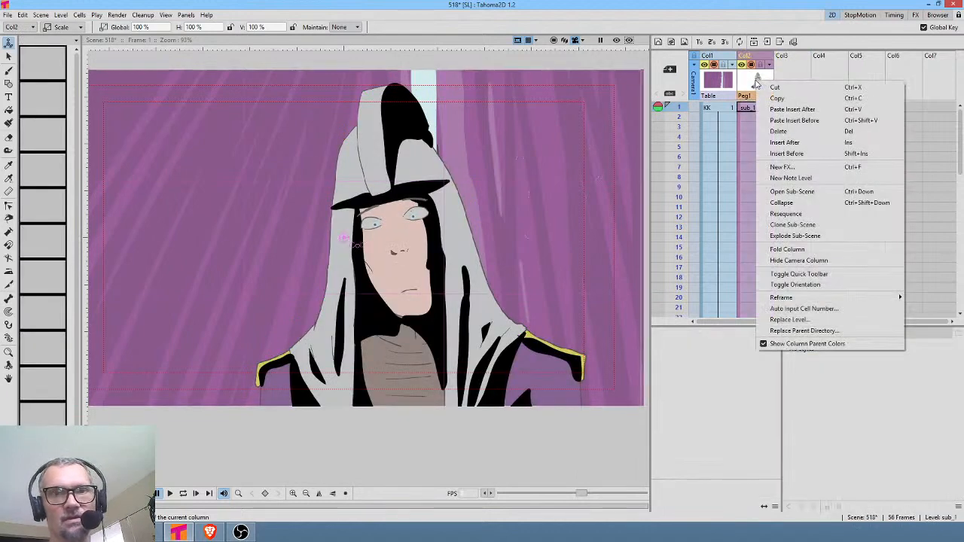
pyautogui.click(796, 236)
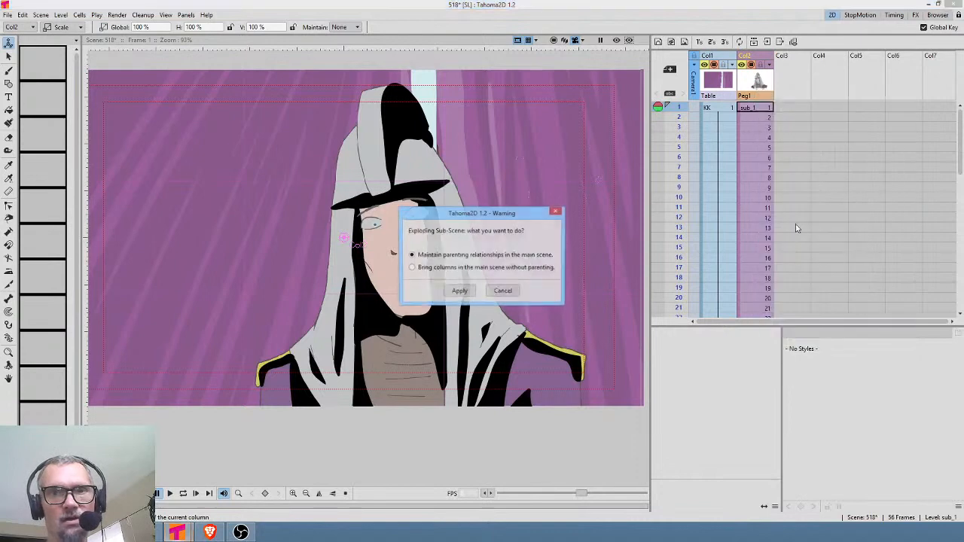
pyautogui.click(458, 290)
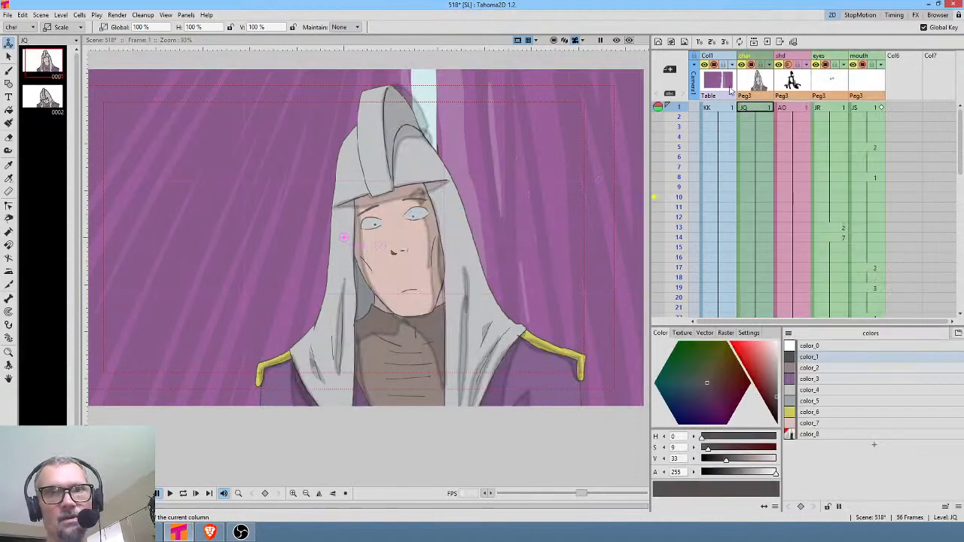
# Step: Delete the purple background column (KK) and check the available parents of the char column
pyautogui.click(717, 83)
pyautogui.press('Delete')
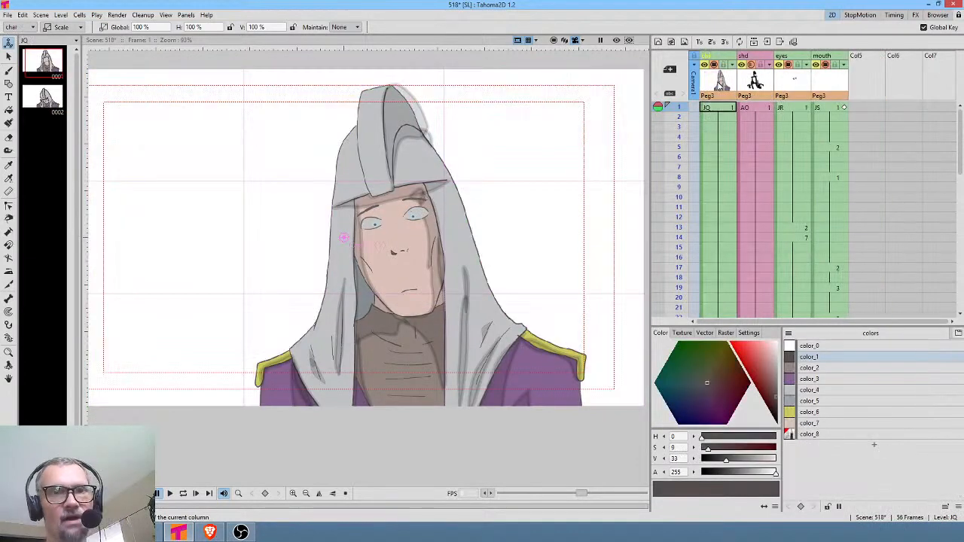
pyautogui.click(715, 79)
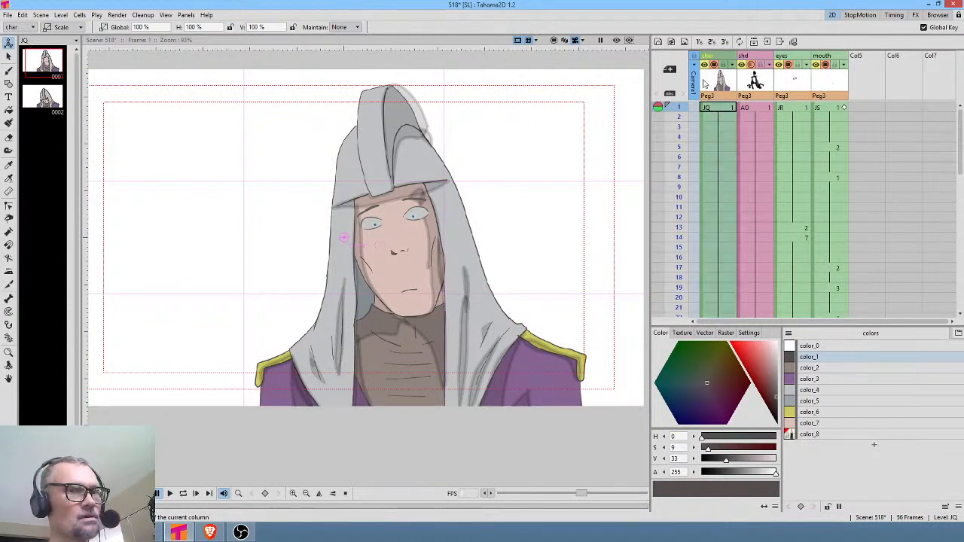
pyautogui.click(707, 96)
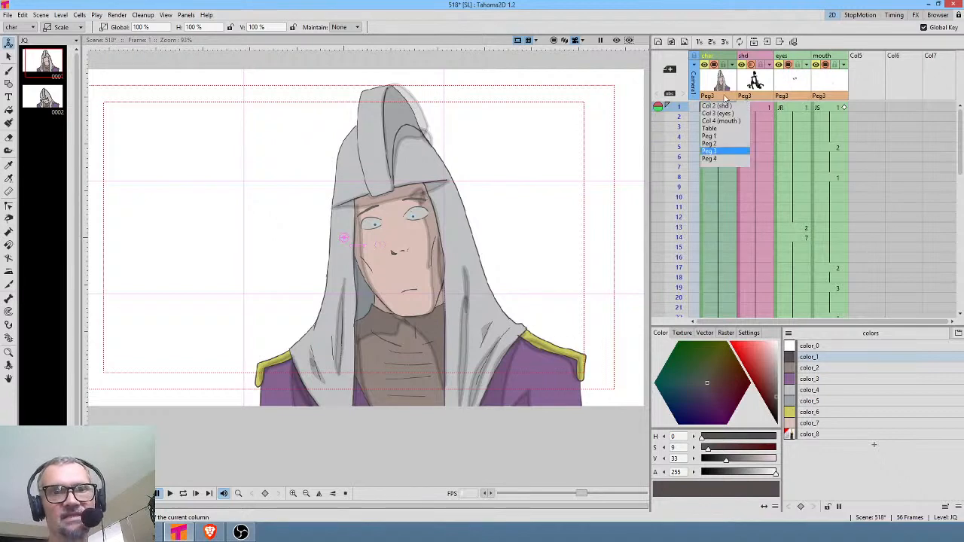
pyautogui.click(725, 85)
# Step: Open the schematic and switch it from the Fx Schematic to the Stage Schematic
pyautogui.hotkey('shift', 's')
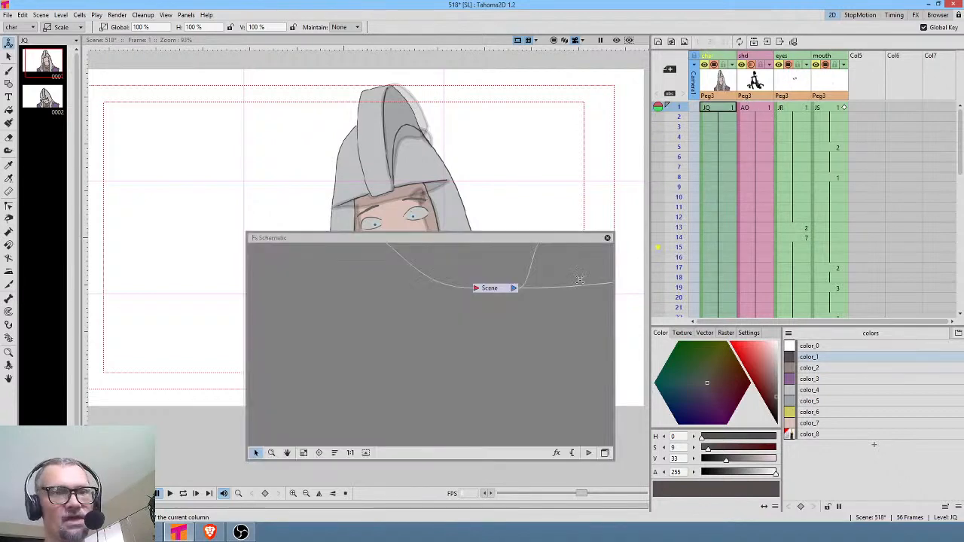
pyautogui.scroll(-7, 494, 329)
pyautogui.scroll(8, 495, 320)
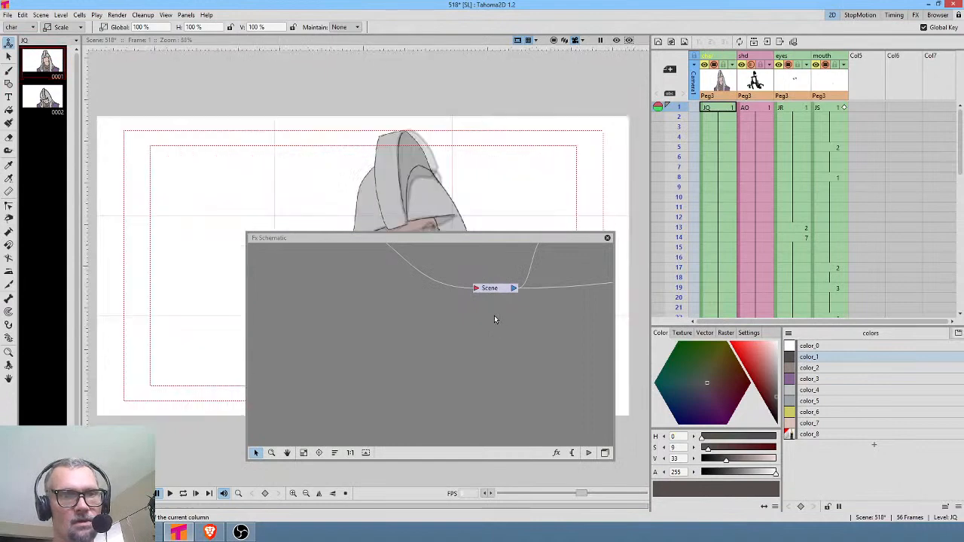
pyautogui.click(495, 320)
pyautogui.scroll(-3, 495, 319)
pyautogui.scroll(-3, 494, 320)
pyautogui.scroll(3, 503, 324)
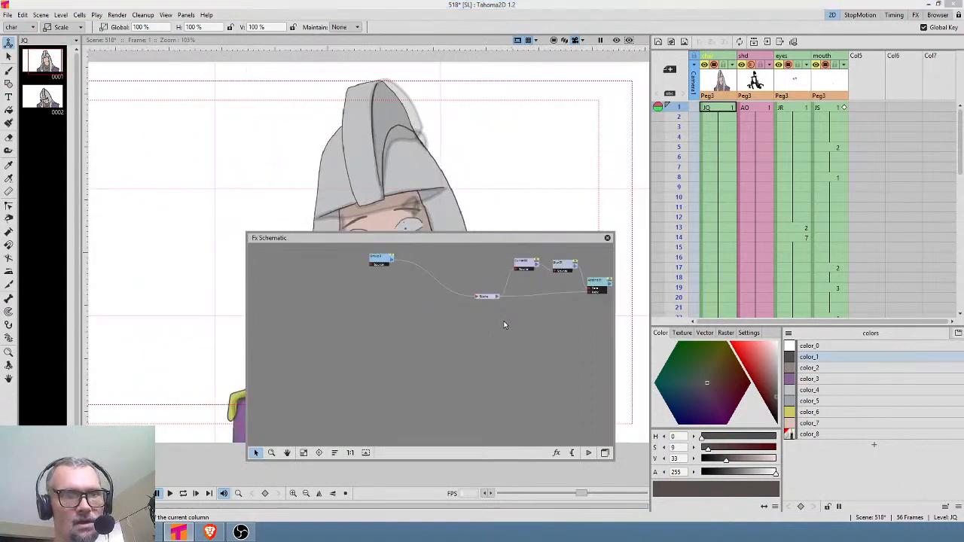
pyautogui.click(605, 452)
pyautogui.scroll(-2, 464, 307)
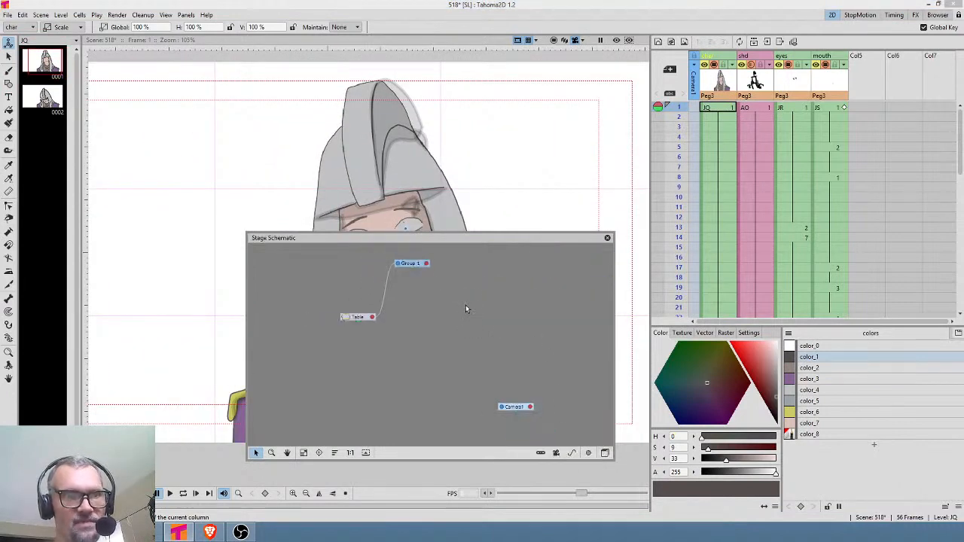
# Step: Ungroup Group 1 in the Stage Schematic and delete its leftover peg node
pyautogui.moveTo(454, 290); pyautogui.dragTo(463, 323)
pyautogui.rightClick(462, 322)
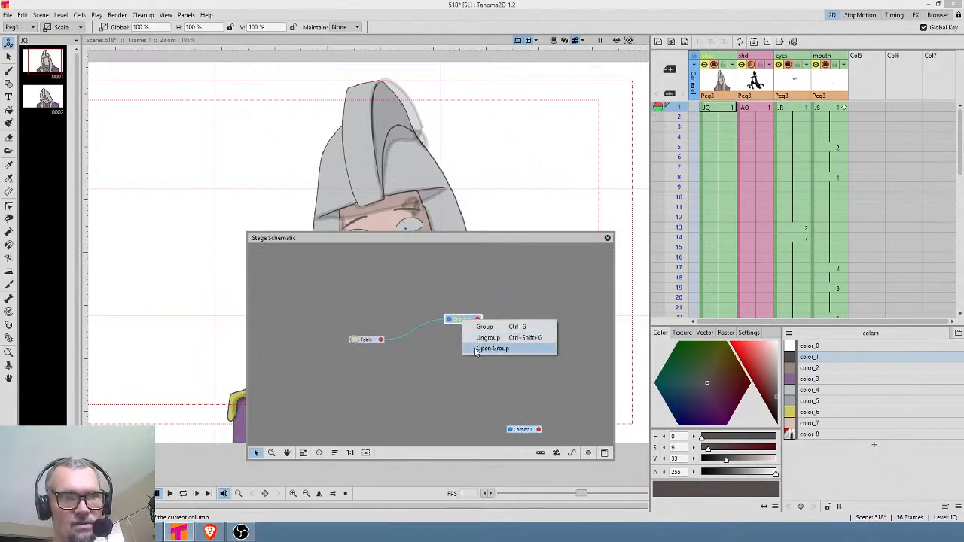
pyautogui.click(484, 338)
pyautogui.moveTo(458, 320); pyautogui.dragTo(463, 287)
pyautogui.press('Delete')
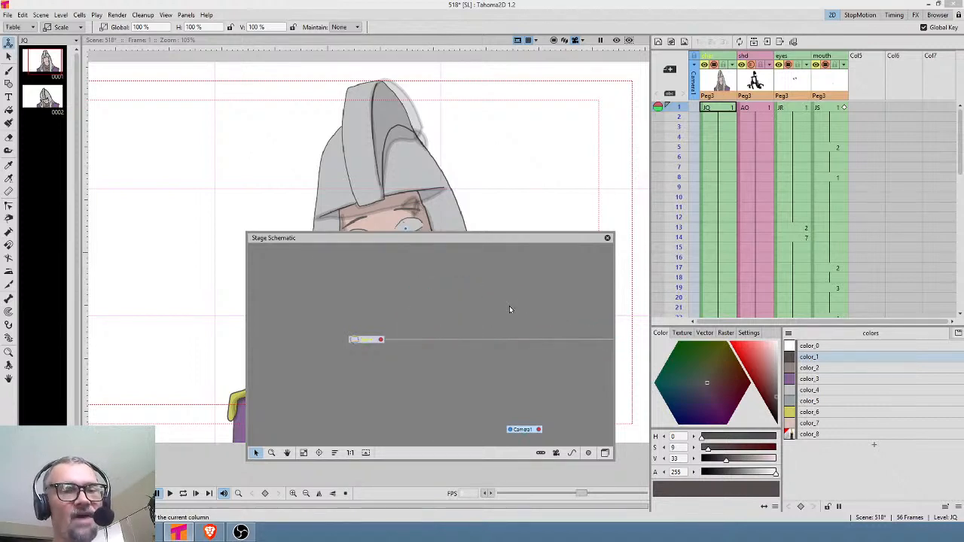
# Step: Ungroup Group 2 and delete the Peg3 node that links the four character columns to the Table
pyautogui.scroll(-5, 533, 300)
pyautogui.scroll(5, 457, 297)
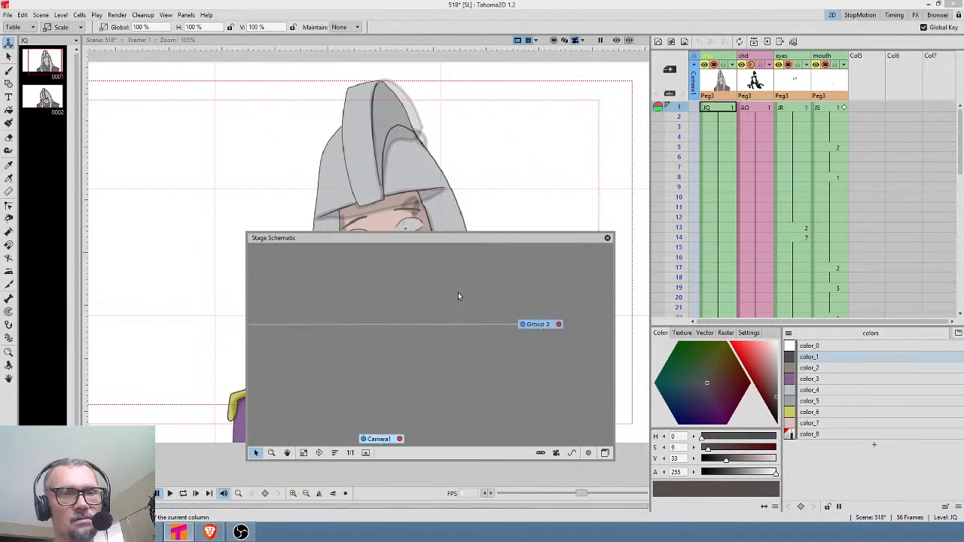
pyautogui.scroll(-5, 531, 320)
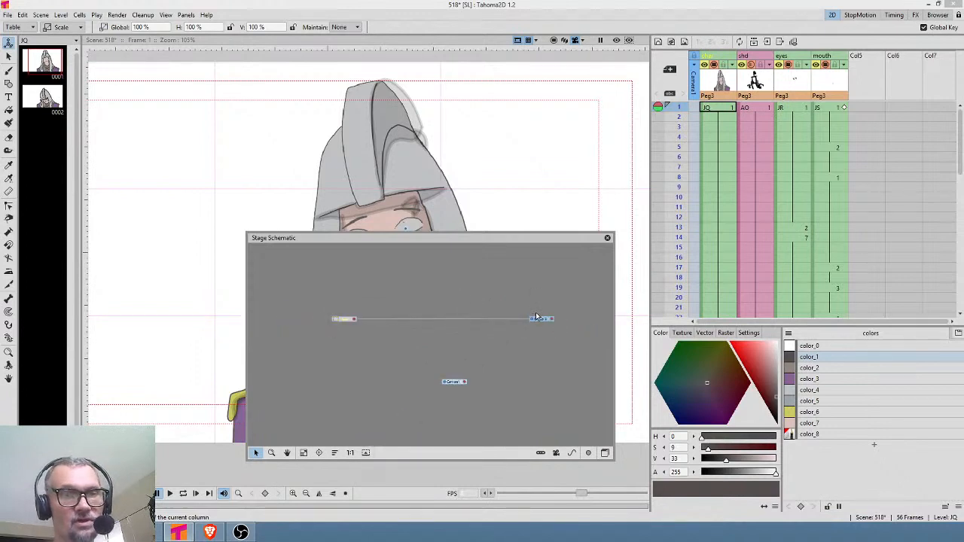
pyautogui.click(530, 319)
pyautogui.moveTo(530, 321); pyautogui.dragTo(403, 321)
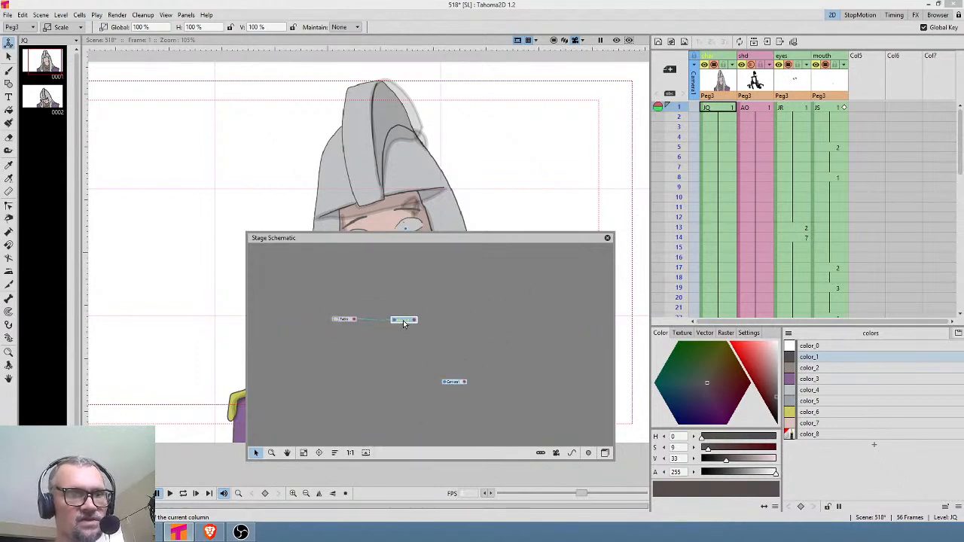
pyautogui.rightClick(403, 320)
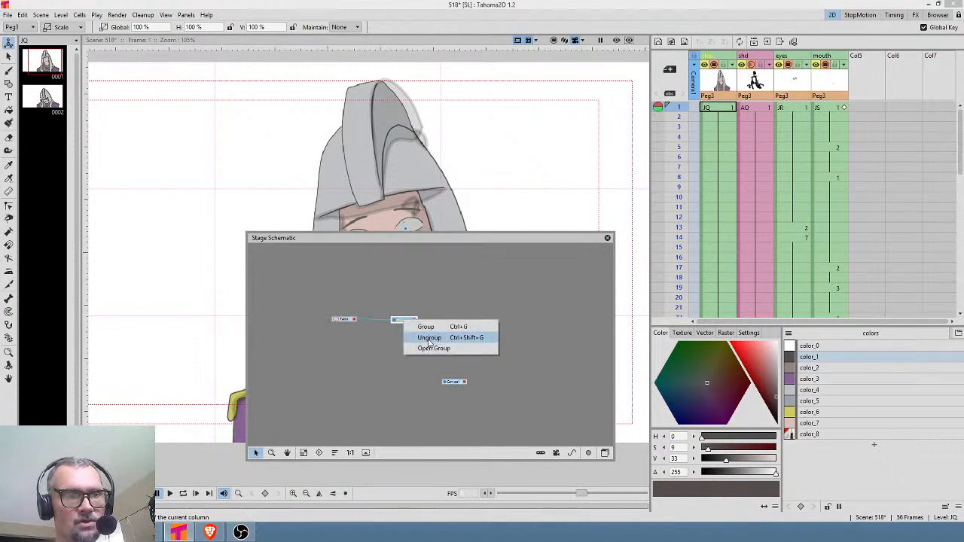
pyautogui.click(431, 340)
pyautogui.moveTo(399, 321); pyautogui.dragTo(380, 309)
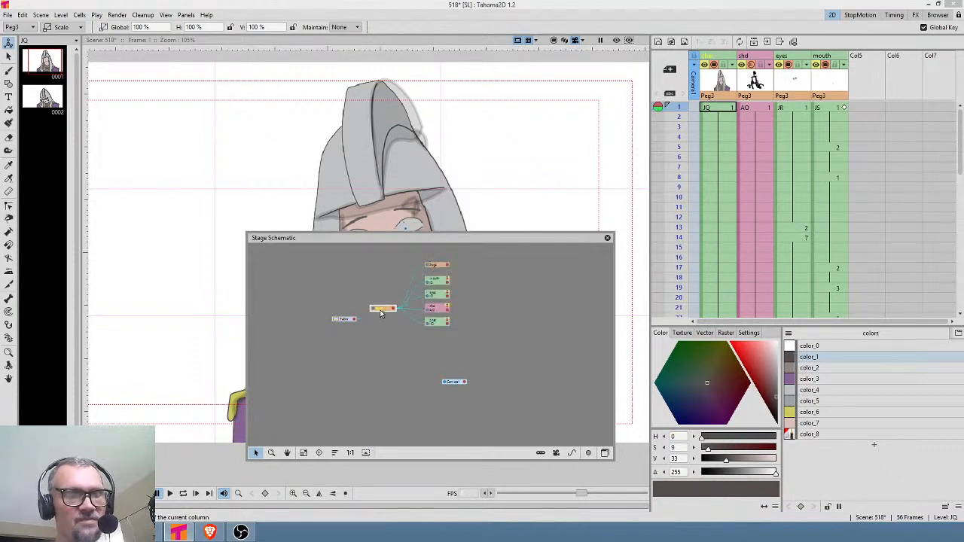
pyautogui.press('Delete')
# Step: Delete the unused Peg4 node above the mouth node
pyautogui.scroll(6, 438, 264)
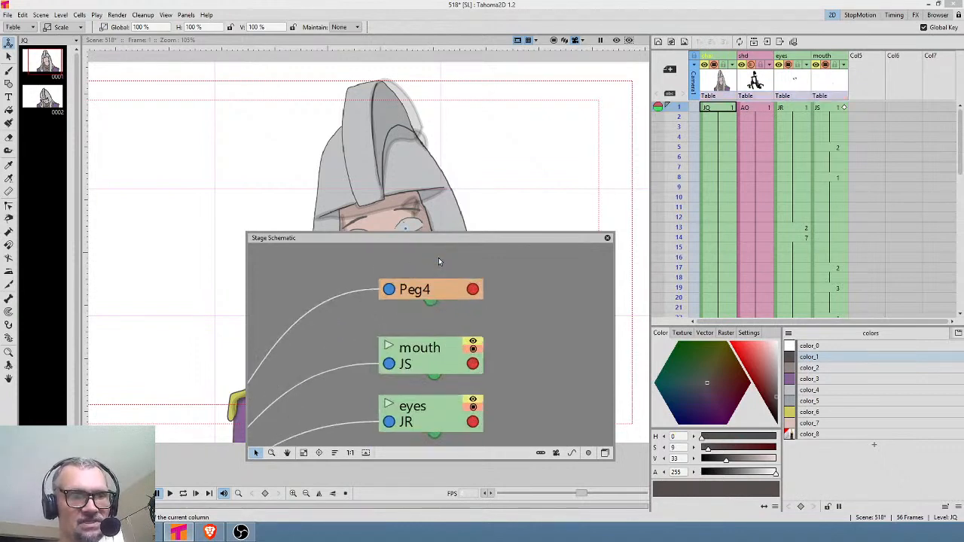
pyautogui.click(432, 295)
pyautogui.press('Delete')
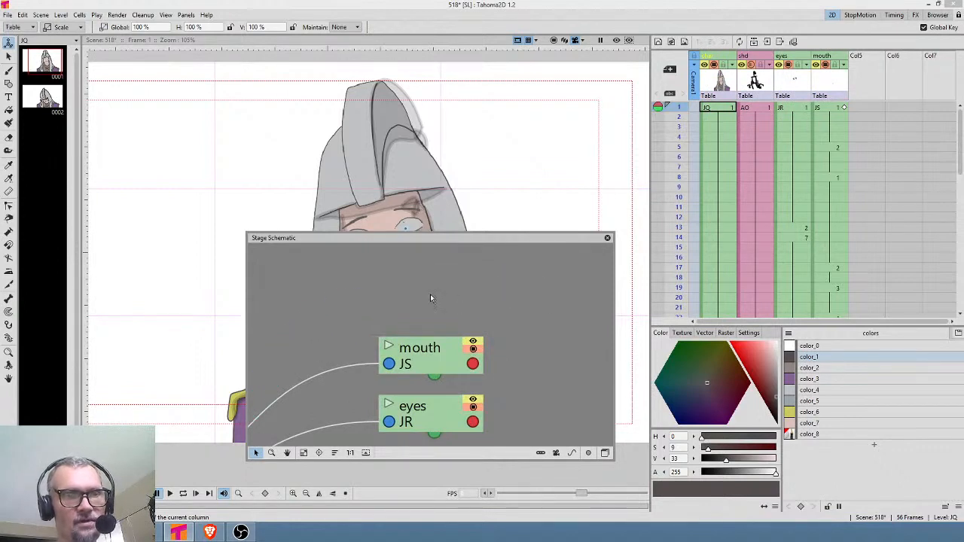
# Step: Reposition the Table node beside the four column nodes and close the Stage Schematic
pyautogui.scroll(-5, 493, 307)
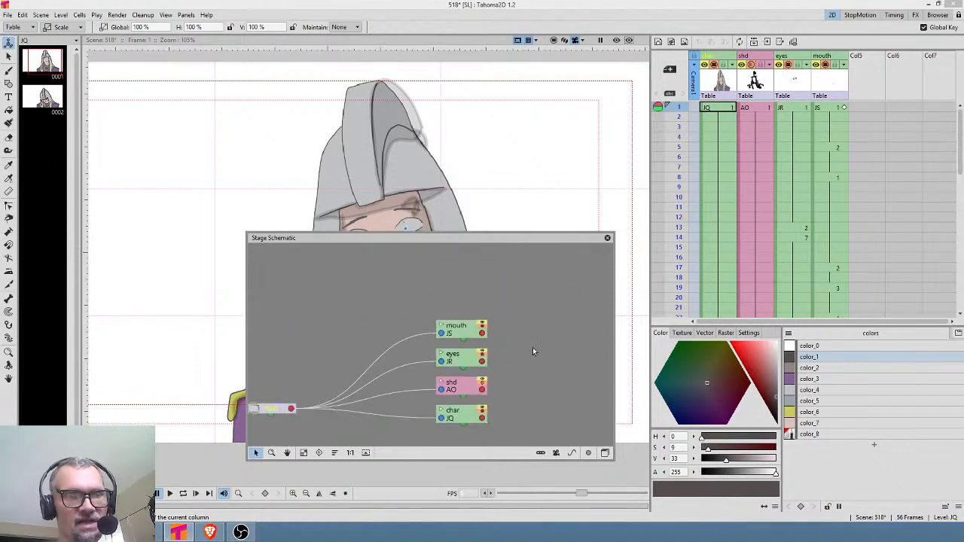
pyautogui.moveTo(535, 347); pyautogui.dragTo(599, 302)
pyautogui.moveTo(332, 359); pyautogui.dragTo(341, 336)
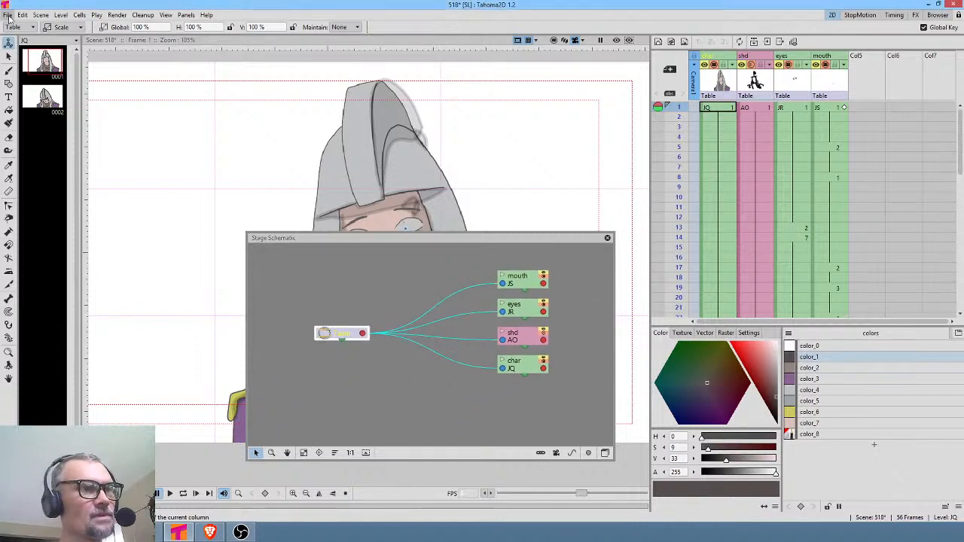
pyautogui.click(607, 238)
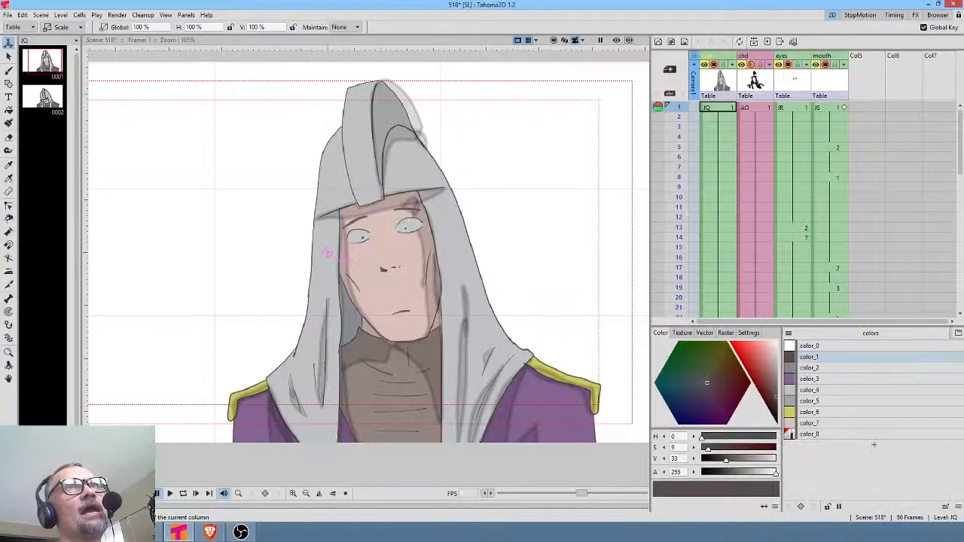
# Step: Check the exposure of the character columns down to frame 56, then select the shd column
pyautogui.click(764, 92)
pyautogui.scroll(-4, 835, 260)
pyautogui.scroll(-8, 835, 260)
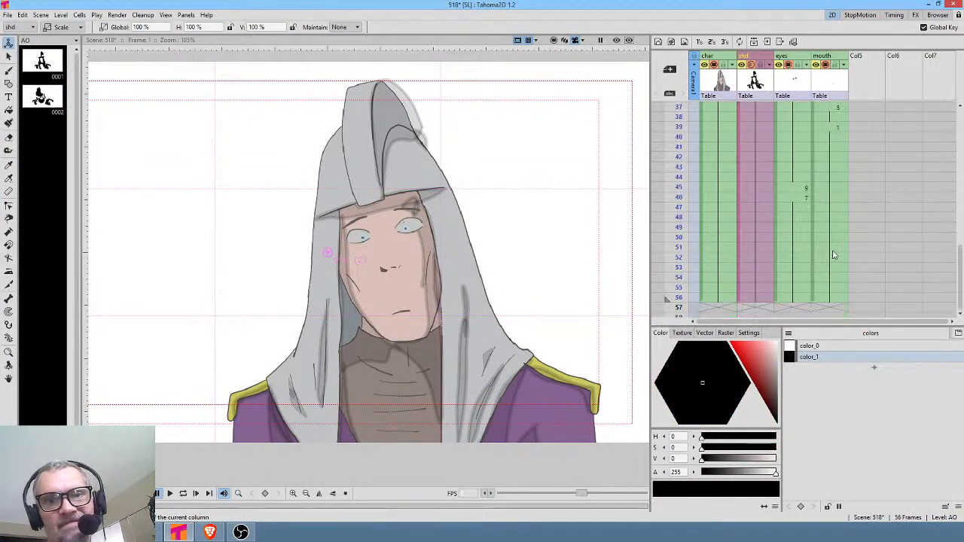
pyautogui.click(833, 178)
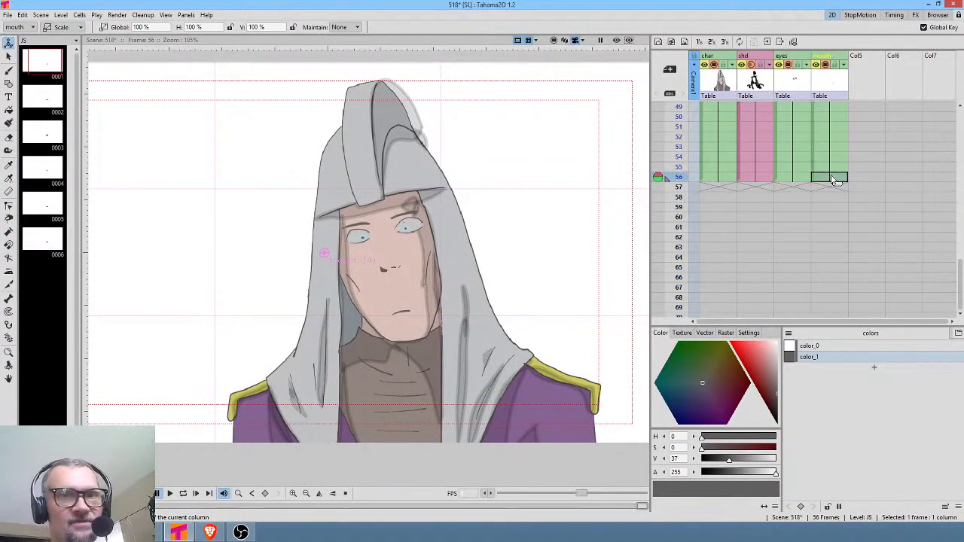
pyautogui.scroll(10, 833, 180)
pyautogui.click(764, 90)
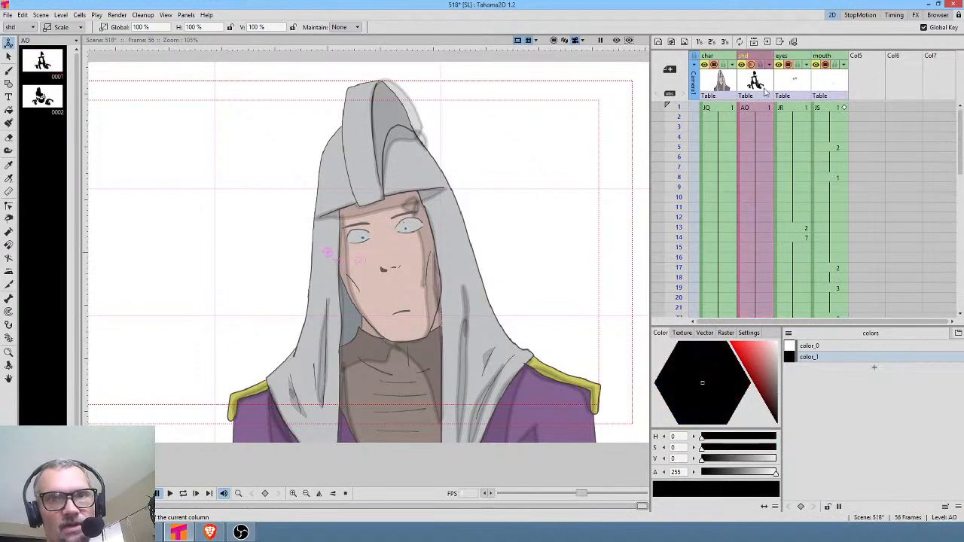
# Step: Delete the shd, eyes and mouth columns, keeping only the char column
pyautogui.keyDown('shift'); pyautogui.click(829, 92); pyautogui.keyUp('shift')
pyautogui.press('Delete')
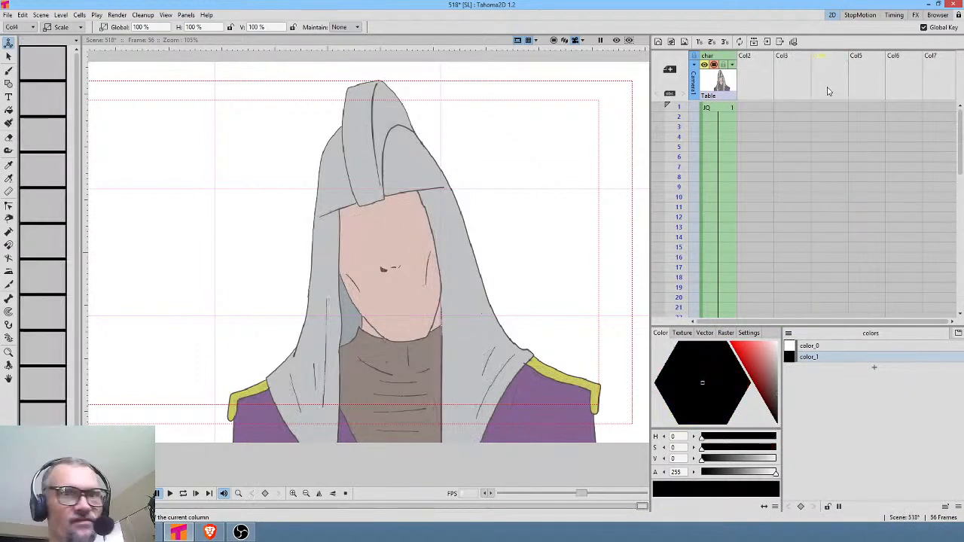
# Step: Select the rough NG sketch at frame 1 in the column beside char
pyautogui.click(720, 111)
pyautogui.click(754, 110)
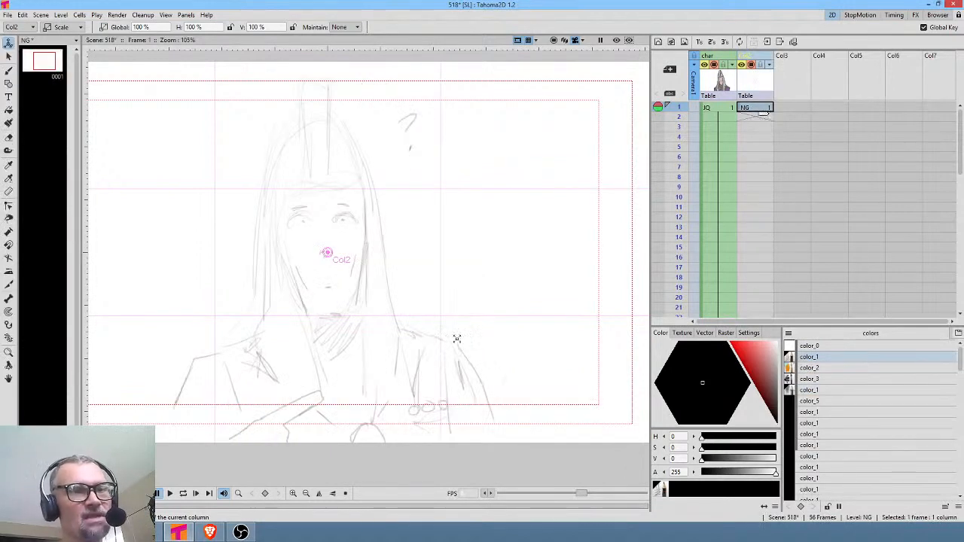
pyautogui.click(724, 109)
pyautogui.click(756, 109)
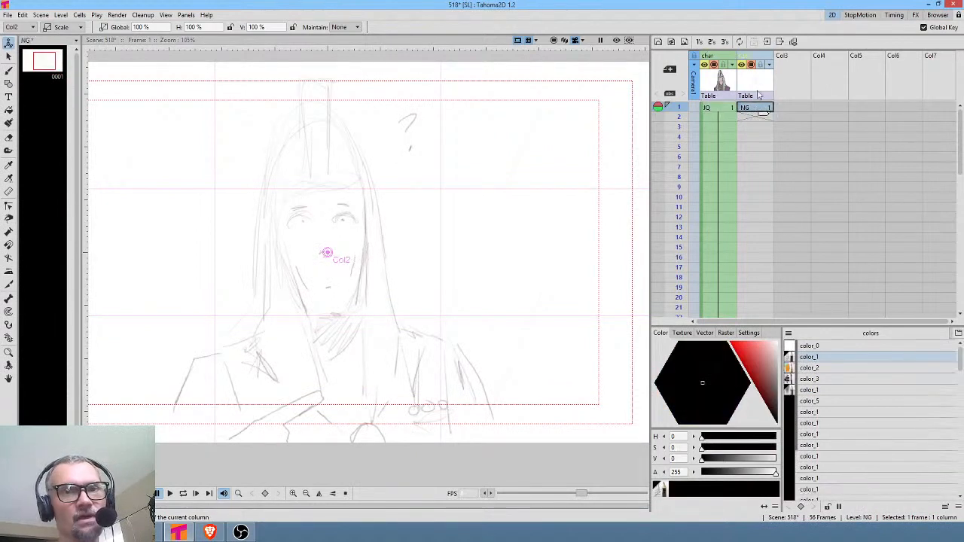
pyautogui.moveTo(759, 58)
pyautogui.mouseDown()
pyautogui.moveTo(706, 57)
pyautogui.moveTo(763, 54)
pyautogui.moveTo(710, 54)
pyautogui.moveTo(750, 61)
pyautogui.mouseUp()
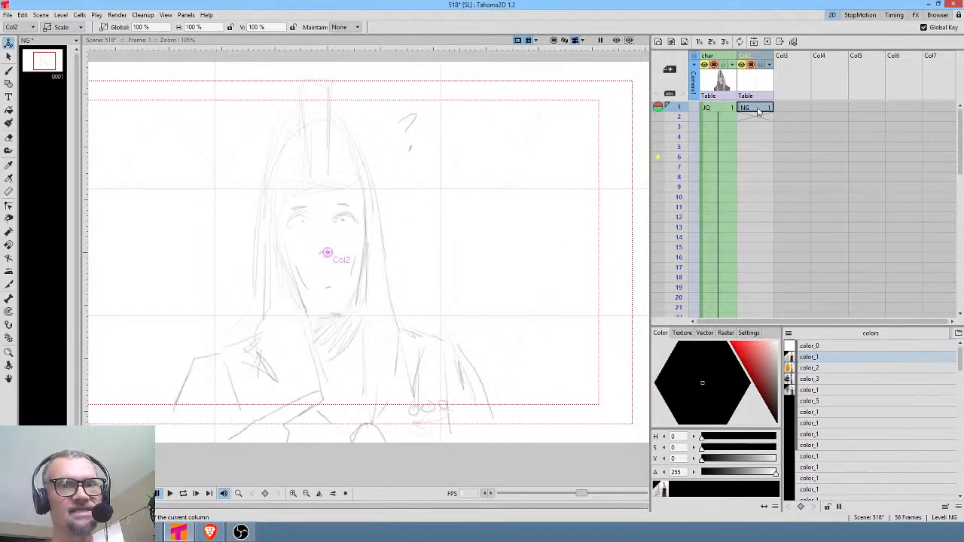
# Step: Darken an eye's upper lid on the NG sketch with the brush in color_1, and set the brush size to 0
pyautogui.press('b')
pyautogui.scroll(3, 400, 246)
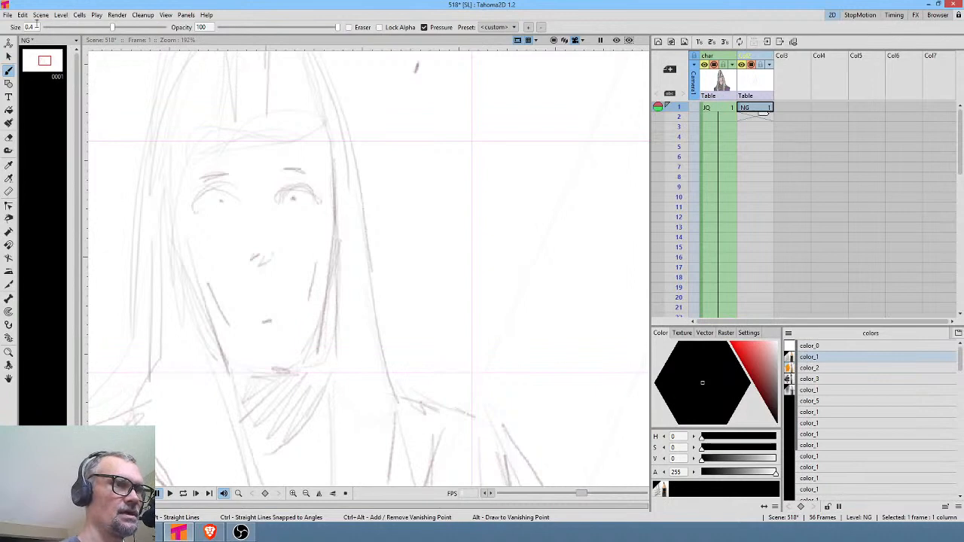
pyautogui.click(835, 358)
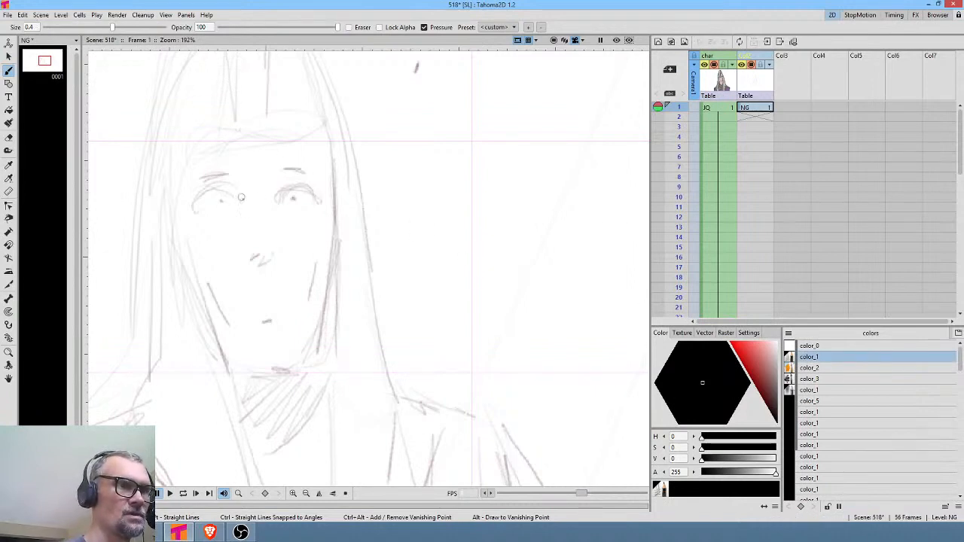
pyautogui.moveTo(242, 195); pyautogui.dragTo(226, 189)
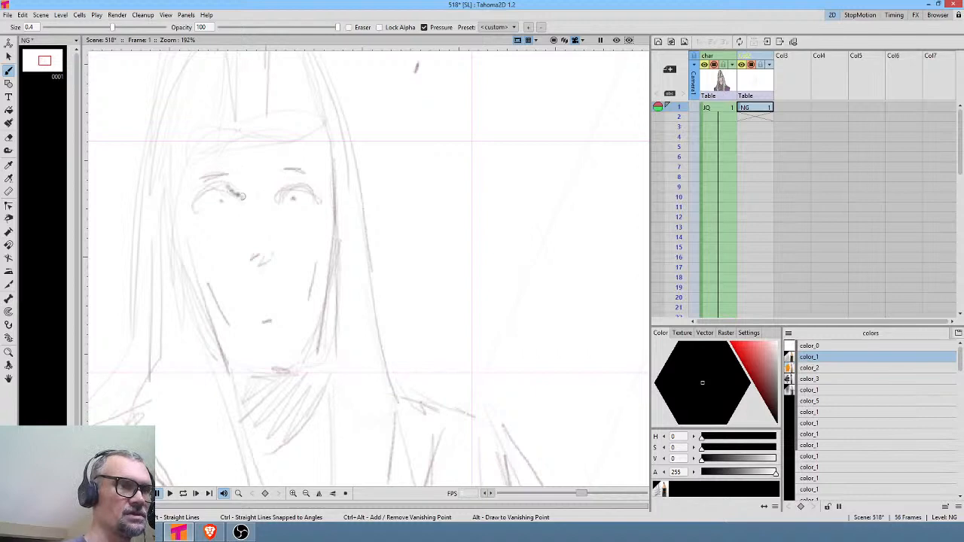
pyautogui.click(37, 27)
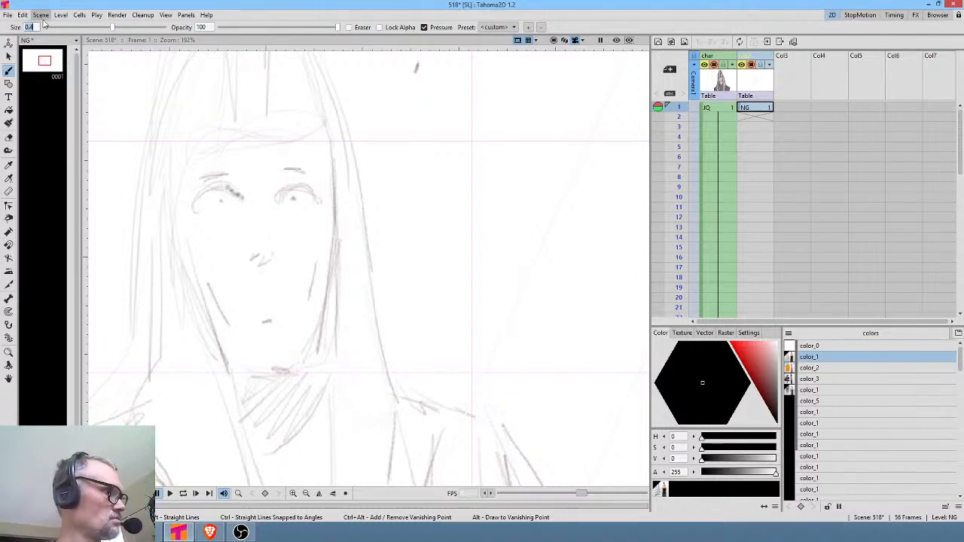
pyautogui.write('0')
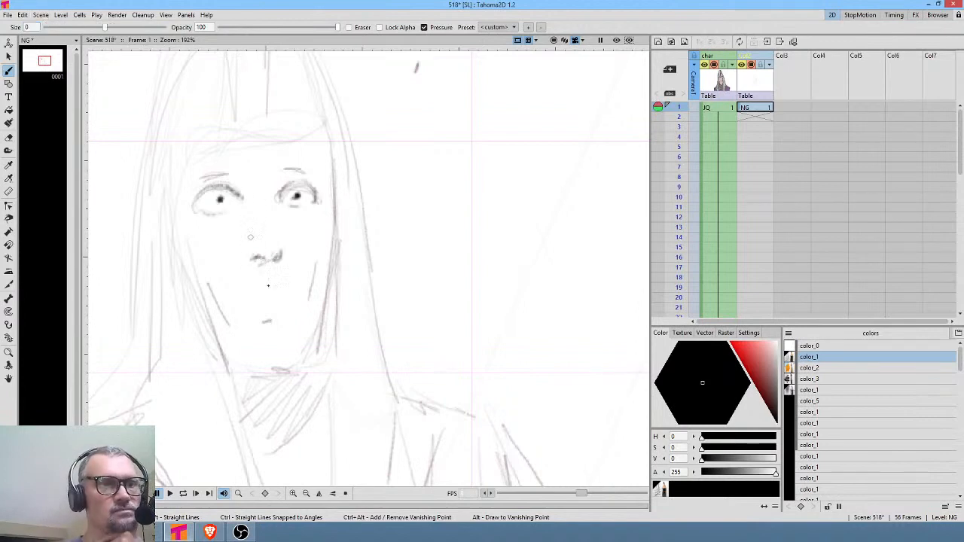
# Step: Brush darker lines over both sides of the face and around the jaw and chin, keeping the NG frame 1 drawing selected
pyautogui.moveTo(338, 194); pyautogui.dragTo(336, 245)
pyautogui.moveTo(336, 211); pyautogui.dragTo(325, 312)
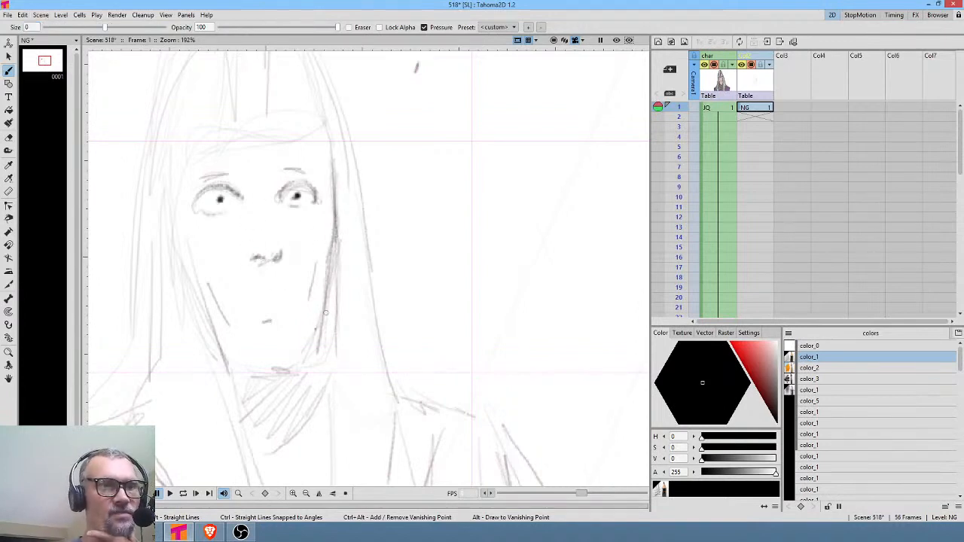
pyautogui.moveTo(187, 219)
pyautogui.mouseDown()
pyautogui.moveTo(188, 276)
pyautogui.moveTo(243, 379)
pyautogui.moveTo(267, 384)
pyautogui.moveTo(242, 375)
pyautogui.moveTo(253, 383)
pyautogui.moveTo(313, 356)
pyautogui.mouseUp()
pyautogui.moveTo(288, 386)
pyautogui.mouseDown()
pyautogui.moveTo(316, 357)
pyautogui.moveTo(329, 298)
pyautogui.mouseUp()
pyautogui.moveTo(327, 309); pyautogui.dragTo(338, 249)
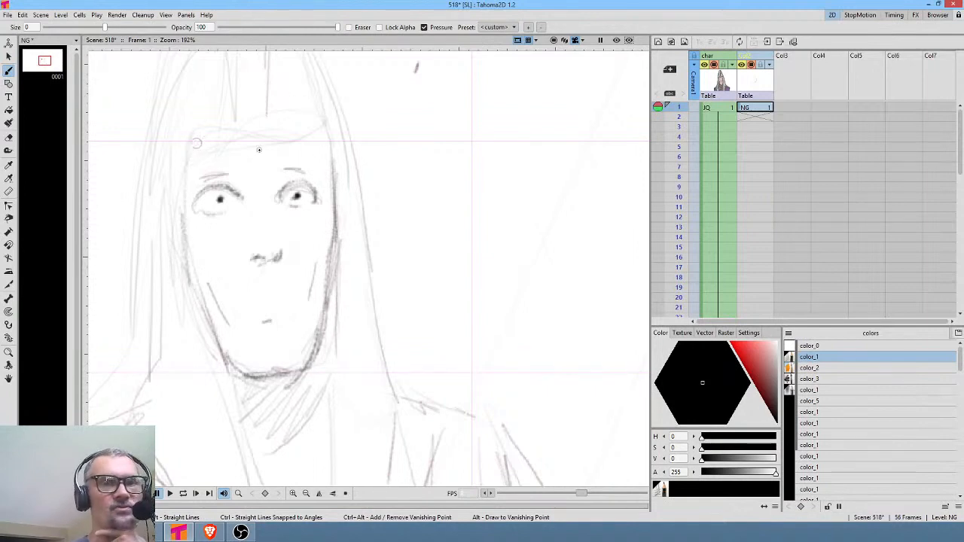
pyautogui.click(751, 113)
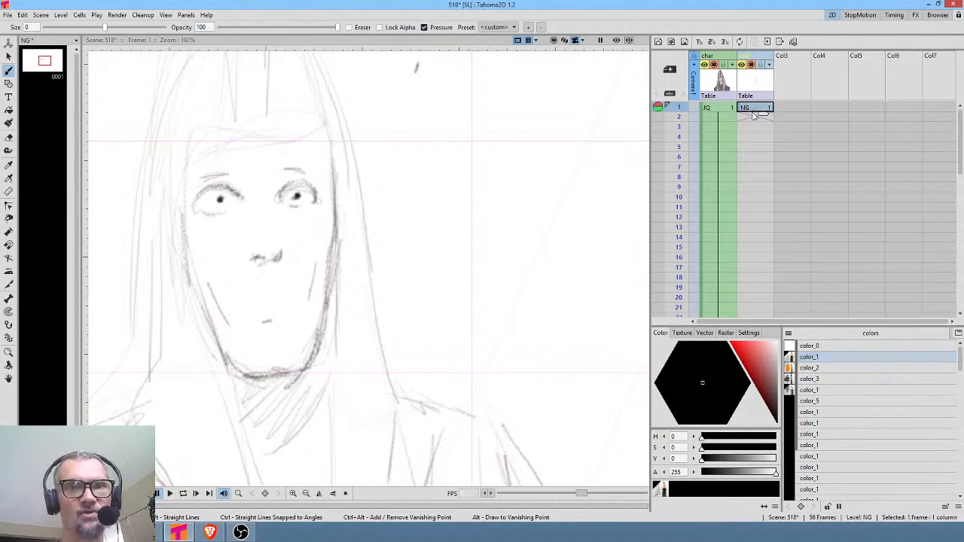
pyautogui.click(753, 108)
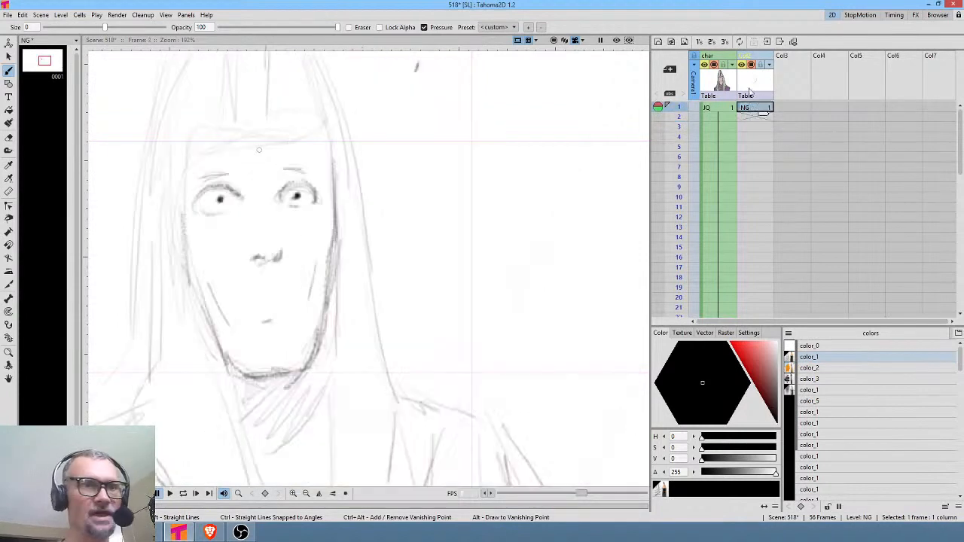
# Step: Outline the tall, narrow crest above the forehead with repeated dark strokes and add a lighter vertical line inside it
pyautogui.moveTo(342, 132); pyautogui.dragTo(417, 230)
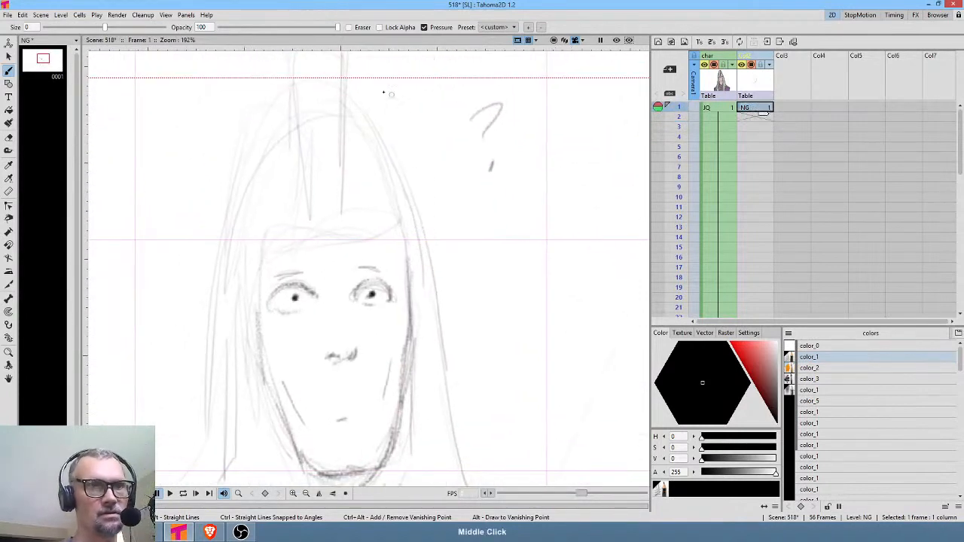
pyautogui.moveTo(357, 139)
pyautogui.mouseDown()
pyautogui.moveTo(357, 98)
pyautogui.moveTo(356, 242)
pyautogui.moveTo(314, 245)
pyautogui.moveTo(352, 244)
pyautogui.mouseUp()
pyautogui.moveTo(310, 155); pyautogui.dragTo(319, 248)
pyautogui.moveTo(404, 230); pyautogui.dragTo(405, 249)
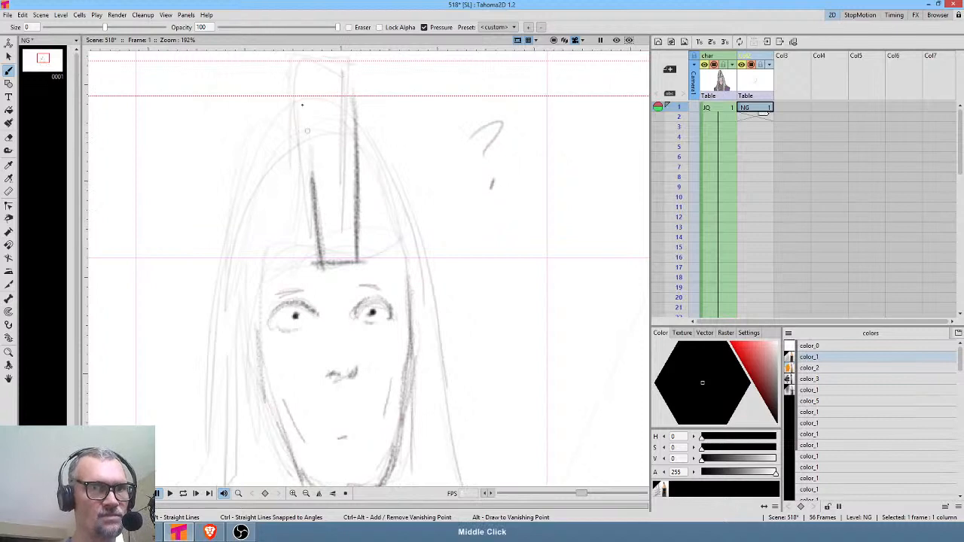
pyautogui.moveTo(299, 74); pyautogui.dragTo(312, 196)
pyautogui.moveTo(340, 64)
pyautogui.mouseDown()
pyautogui.moveTo(304, 61)
pyautogui.moveTo(352, 62)
pyautogui.moveTo(354, 128)
pyautogui.mouseUp()
pyautogui.moveTo(353, 54); pyautogui.dragTo(356, 157)
pyautogui.moveTo(301, 56)
pyautogui.mouseDown()
pyautogui.moveTo(317, 223)
pyautogui.moveTo(303, 90)
pyautogui.moveTo(304, 158)
pyautogui.mouseUp()
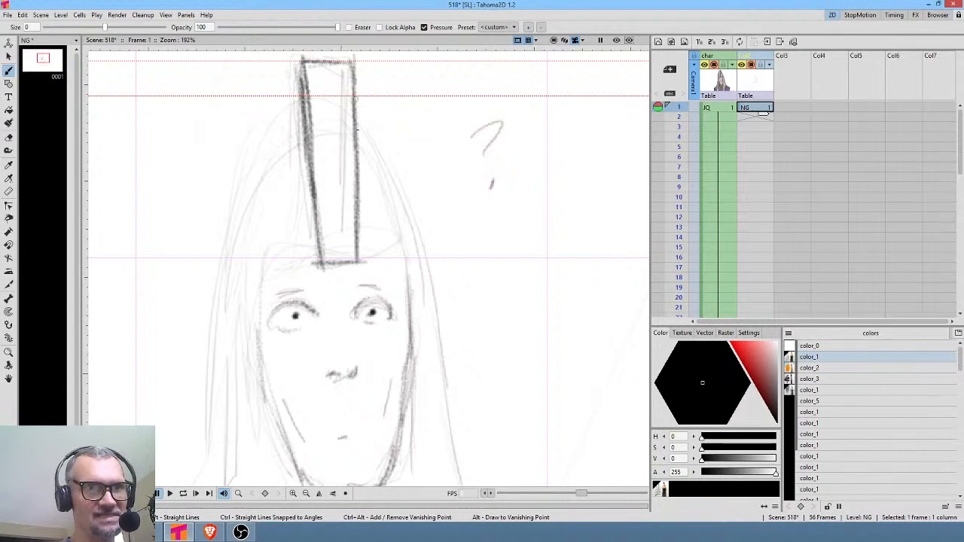
pyautogui.moveTo(352, 68); pyautogui.dragTo(356, 194)
pyautogui.moveTo(352, 133); pyautogui.dragTo(355, 211)
pyautogui.moveTo(302, 71); pyautogui.dragTo(319, 218)
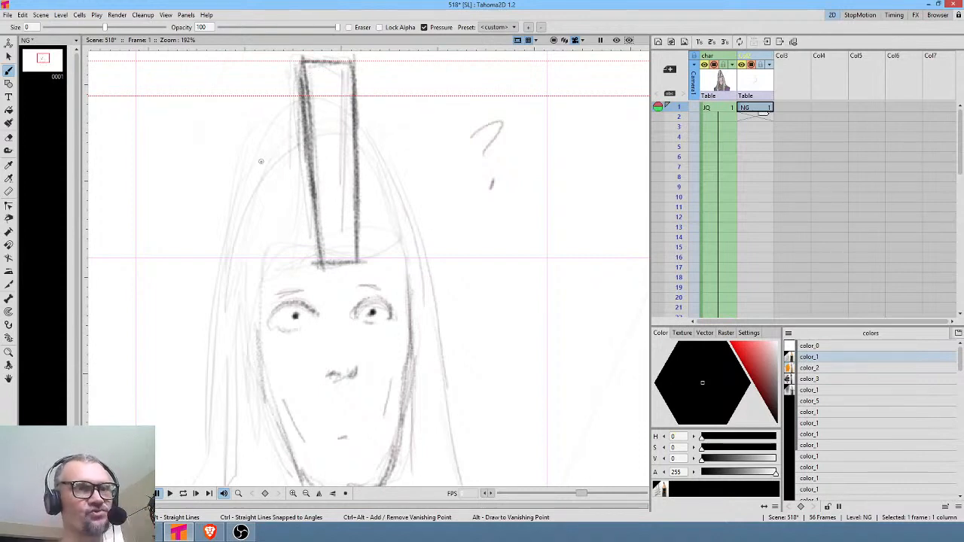
pyautogui.moveTo(332, 82); pyautogui.dragTo(334, 238)
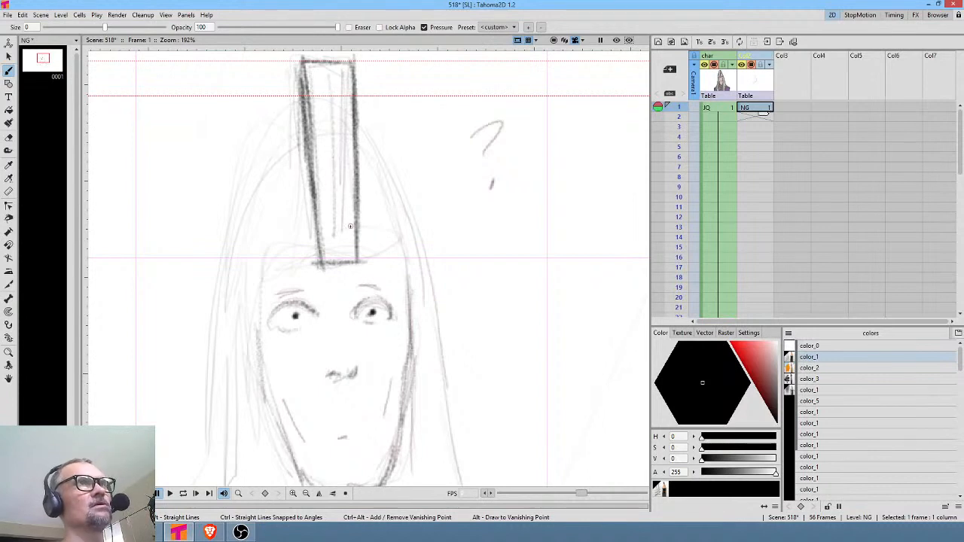
# Step: Trace the headdress's curved outer contour from both sides of the crest down past the face
pyautogui.moveTo(316, 108)
pyautogui.mouseDown()
pyautogui.moveTo(230, 207)
pyautogui.moveTo(304, 119)
pyautogui.moveTo(231, 243)
pyautogui.moveTo(309, 123)
pyautogui.moveTo(223, 274)
pyautogui.mouseUp()
pyautogui.moveTo(284, 135); pyautogui.dragTo(226, 354)
pyautogui.moveTo(226, 229); pyautogui.dragTo(229, 331)
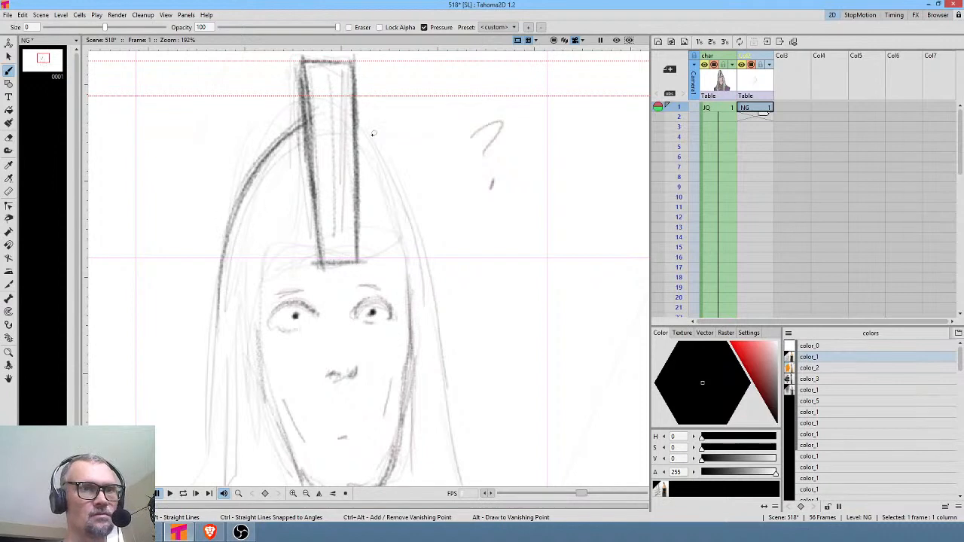
pyautogui.moveTo(369, 124)
pyautogui.mouseDown()
pyautogui.moveTo(416, 201)
pyautogui.moveTo(437, 273)
pyautogui.mouseUp()
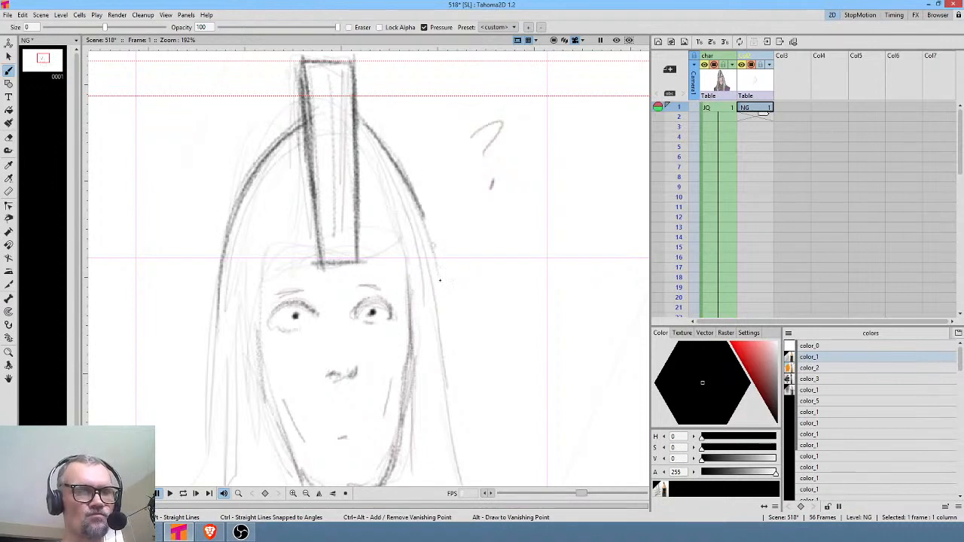
pyautogui.moveTo(410, 180); pyautogui.dragTo(444, 335)
pyautogui.moveTo(435, 245); pyautogui.dragTo(439, 393)
pyautogui.moveTo(435, 295); pyautogui.dragTo(454, 417)
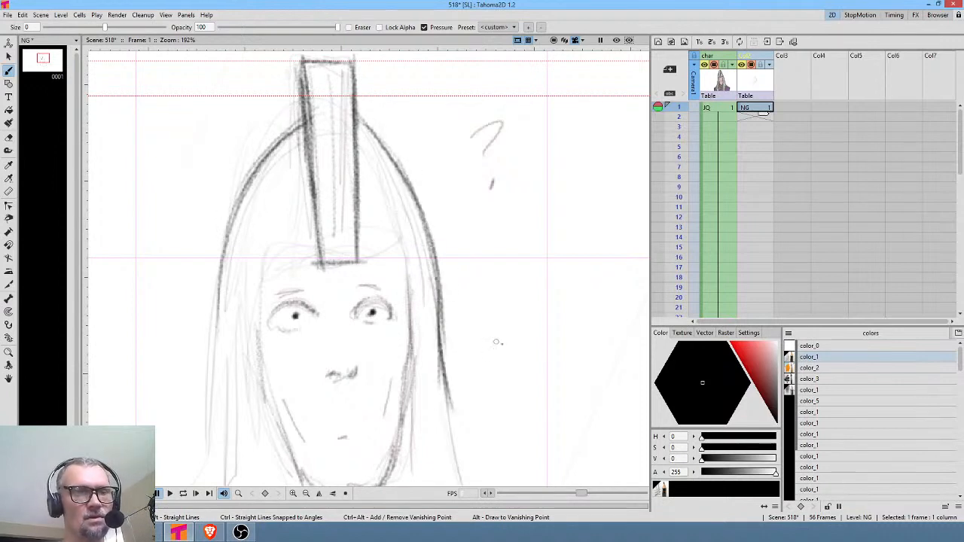
# Step: Extend both outer edges of the headdress down to the shoulders
pyautogui.middleClick(498, 343)
pyautogui.moveTo(498, 283); pyautogui.dragTo(503, 192)
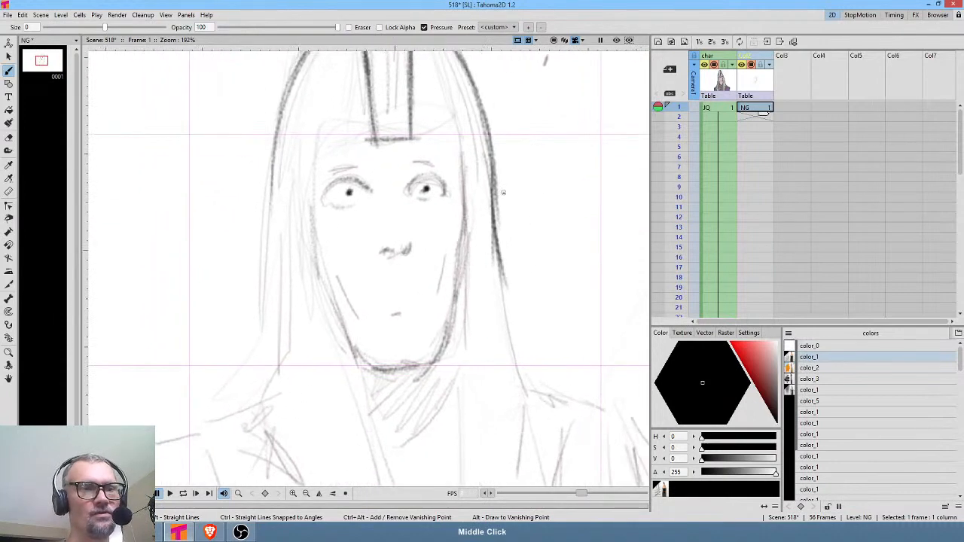
pyautogui.moveTo(280, 110); pyautogui.dragTo(267, 252)
pyautogui.moveTo(273, 188); pyautogui.dragTo(251, 365)
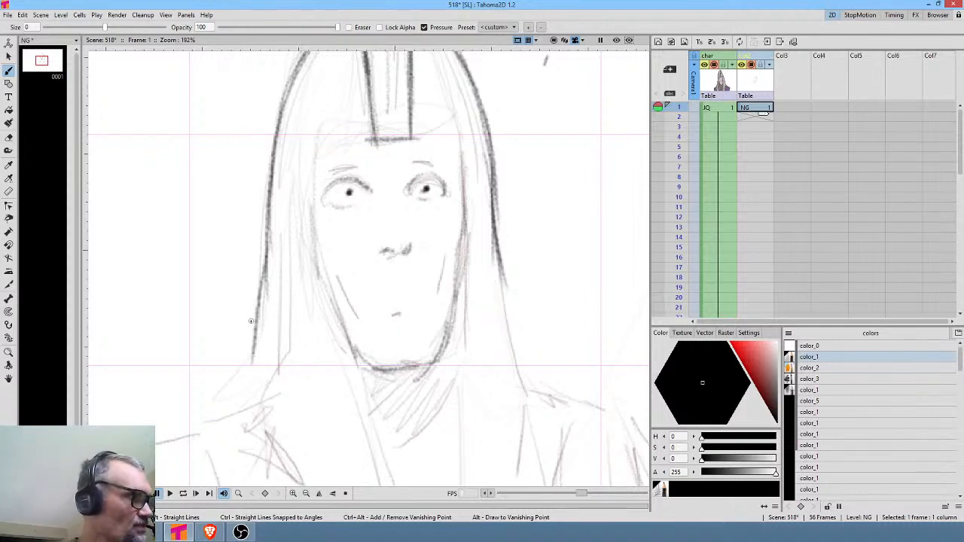
pyautogui.moveTo(492, 178); pyautogui.dragTo(507, 280)
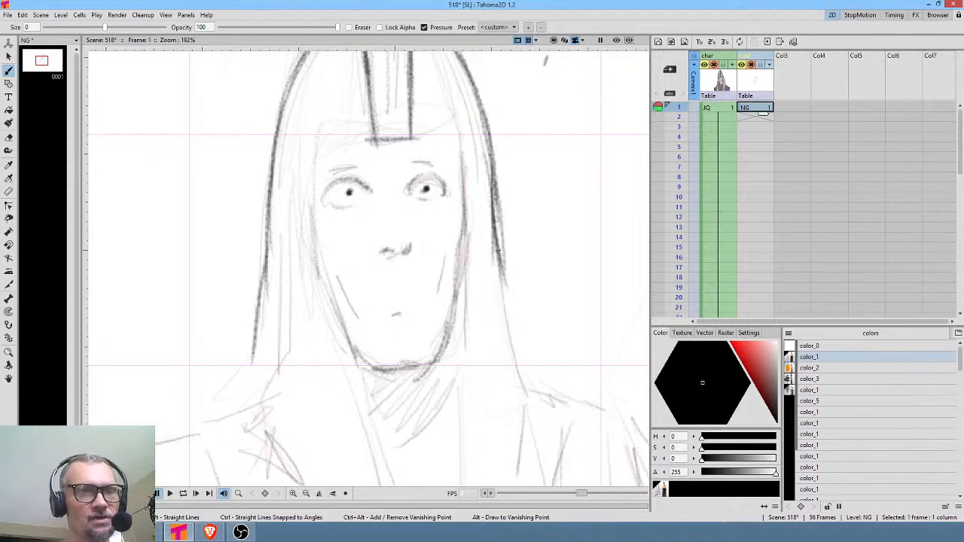
pyautogui.moveTo(495, 205)
pyautogui.mouseDown()
pyautogui.moveTo(509, 307)
pyautogui.moveTo(538, 399)
pyautogui.mouseUp()
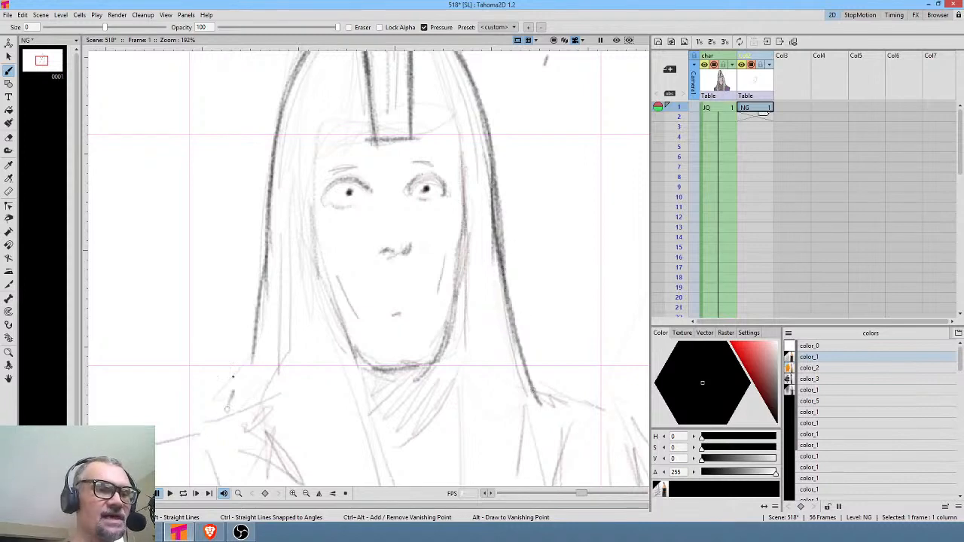
pyautogui.moveTo(256, 332)
pyautogui.mouseDown()
pyautogui.moveTo(225, 406)
pyautogui.moveTo(203, 422)
pyautogui.mouseUp()
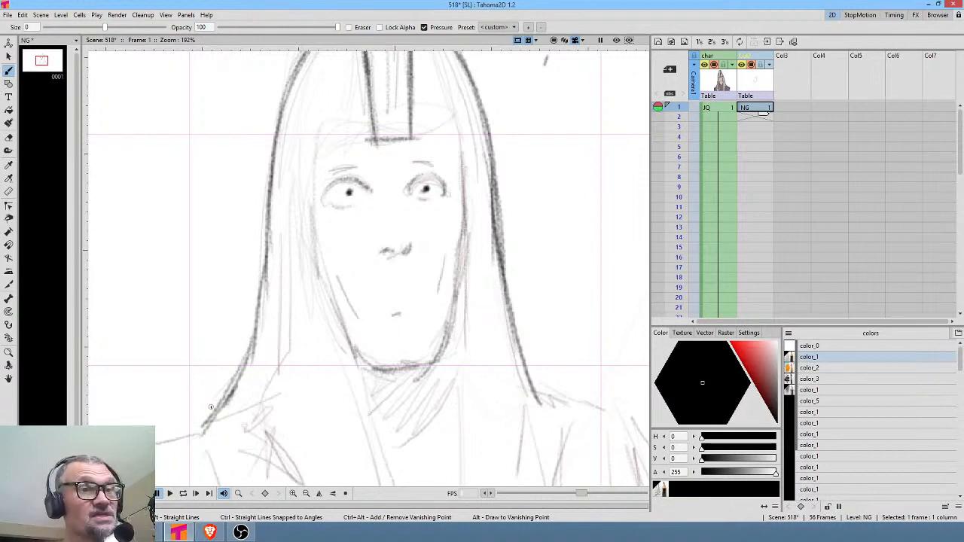
# Step: Darken the headdress's inner edges along both sides of the face and reinforce the jaw and chin line
pyautogui.moveTo(321, 127)
pyautogui.mouseDown()
pyautogui.moveTo(324, 261)
pyautogui.moveTo(338, 320)
pyautogui.mouseUp()
pyautogui.moveTo(329, 268); pyautogui.dragTo(362, 404)
pyautogui.moveTo(468, 150); pyautogui.dragTo(468, 399)
pyautogui.moveTo(466, 265); pyautogui.dragTo(465, 412)
pyautogui.moveTo(467, 224); pyautogui.dragTo(447, 339)
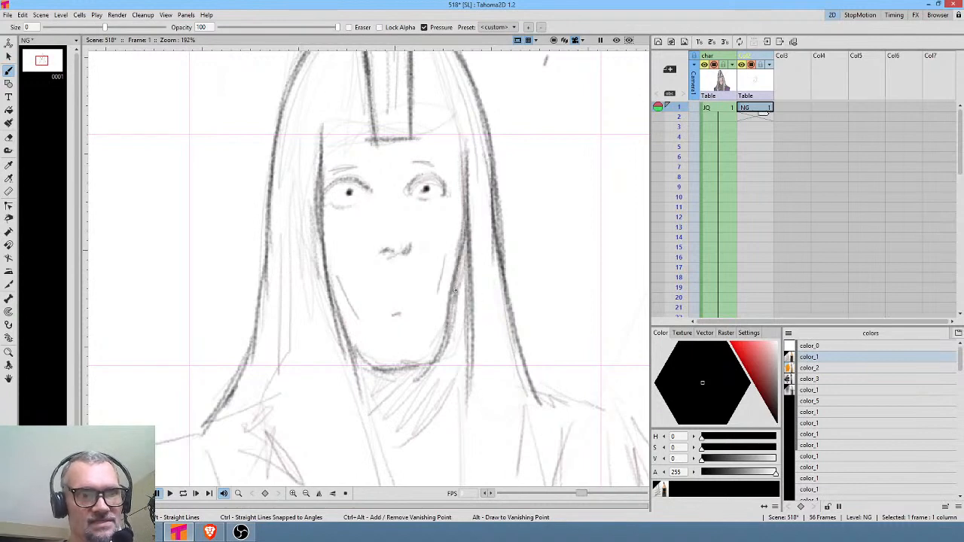
pyautogui.moveTo(455, 289)
pyautogui.mouseDown()
pyautogui.moveTo(436, 374)
pyautogui.moveTo(440, 366)
pyautogui.mouseUp()
pyautogui.moveTo(374, 369); pyautogui.dragTo(432, 368)
pyautogui.moveTo(384, 369); pyautogui.dragTo(420, 375)
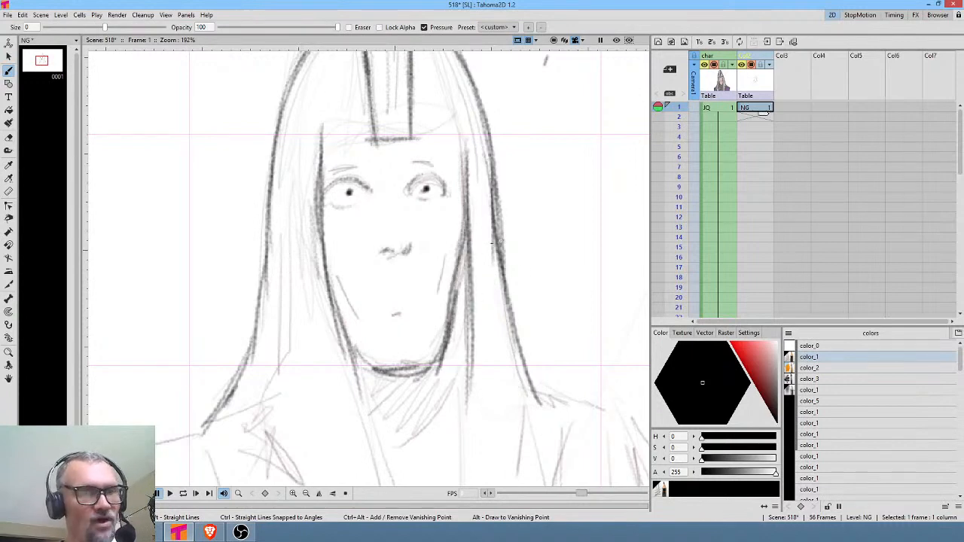
# Step: Draw the headdress's edge across the forehead on both sides of the crest, extending it outward past the face
pyautogui.moveTo(492, 244); pyautogui.dragTo(512, 338)
pyautogui.moveTo(480, 206); pyautogui.dragTo(487, 282)
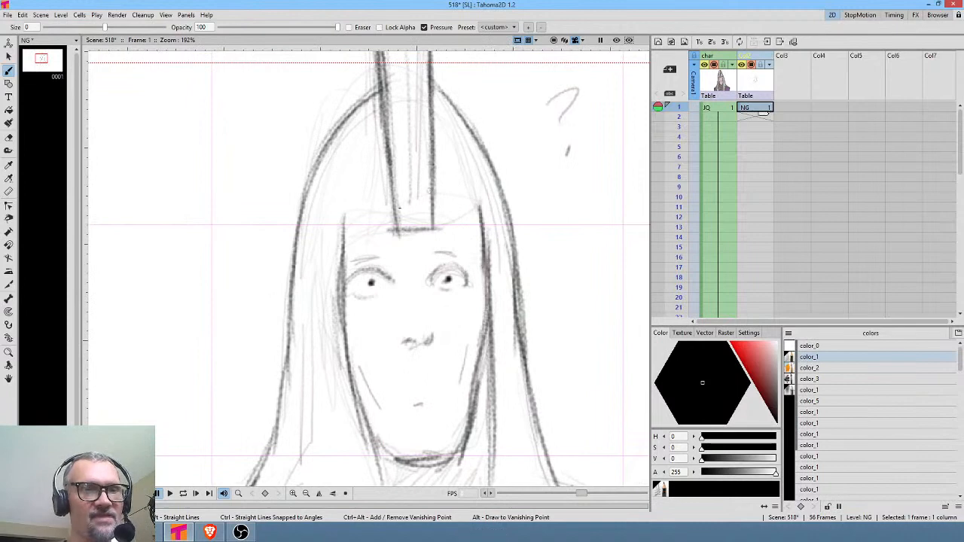
pyautogui.moveTo(345, 225)
pyautogui.mouseDown()
pyautogui.moveTo(480, 219)
pyautogui.moveTo(435, 222)
pyautogui.moveTo(486, 220)
pyautogui.mouseUp()
pyautogui.moveTo(394, 223); pyautogui.dragTo(338, 226)
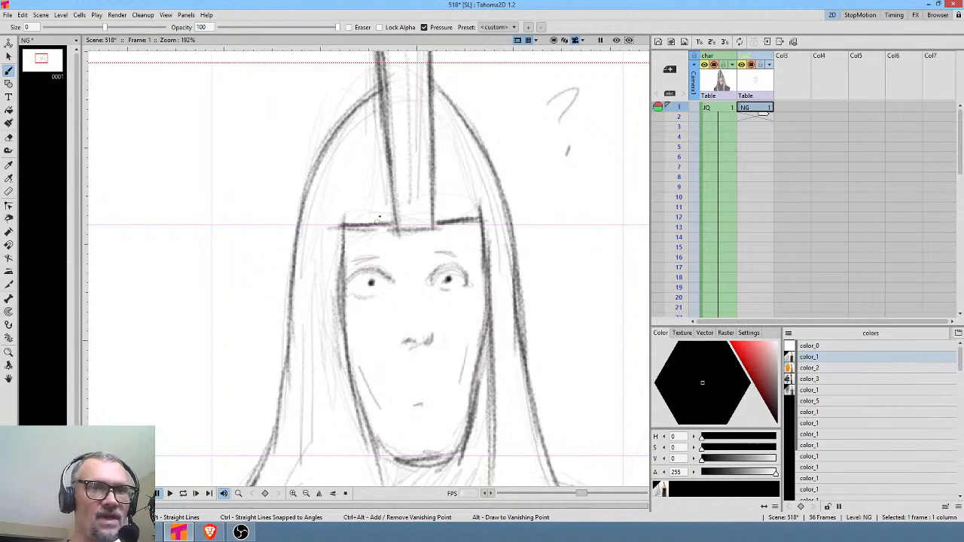
pyautogui.click(755, 116)
pyautogui.click(756, 108)
pyautogui.moveTo(465, 221); pyautogui.dragTo(508, 214)
pyautogui.moveTo(351, 225); pyautogui.dragTo(310, 227)
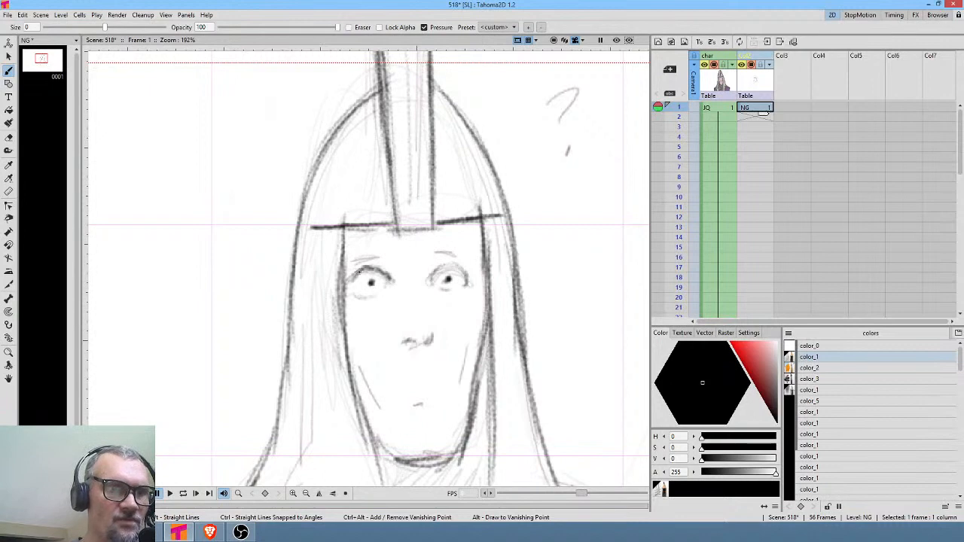
# Step: Strengthen the eye outlines, both eyebrows and the nostrils with darker brush strokes
pyautogui.moveTo(360, 270); pyautogui.dragTo(346, 294)
pyautogui.moveTo(439, 266)
pyautogui.mouseDown()
pyautogui.moveTo(466, 273)
pyautogui.moveTo(432, 266)
pyautogui.mouseUp()
pyautogui.moveTo(362, 272)
pyautogui.mouseDown()
pyautogui.moveTo(383, 270)
pyautogui.moveTo(383, 253)
pyautogui.moveTo(460, 255)
pyautogui.mouseUp()
pyautogui.moveTo(362, 258)
pyautogui.mouseDown()
pyautogui.moveTo(387, 250)
pyautogui.moveTo(465, 260)
pyautogui.mouseUp()
pyautogui.moveTo(353, 261); pyautogui.dragTo(386, 250)
pyautogui.moveTo(431, 334)
pyautogui.mouseDown()
pyautogui.moveTo(423, 344)
pyautogui.moveTo(410, 338)
pyautogui.mouseUp()
pyautogui.moveTo(415, 339); pyautogui.dragTo(423, 333)
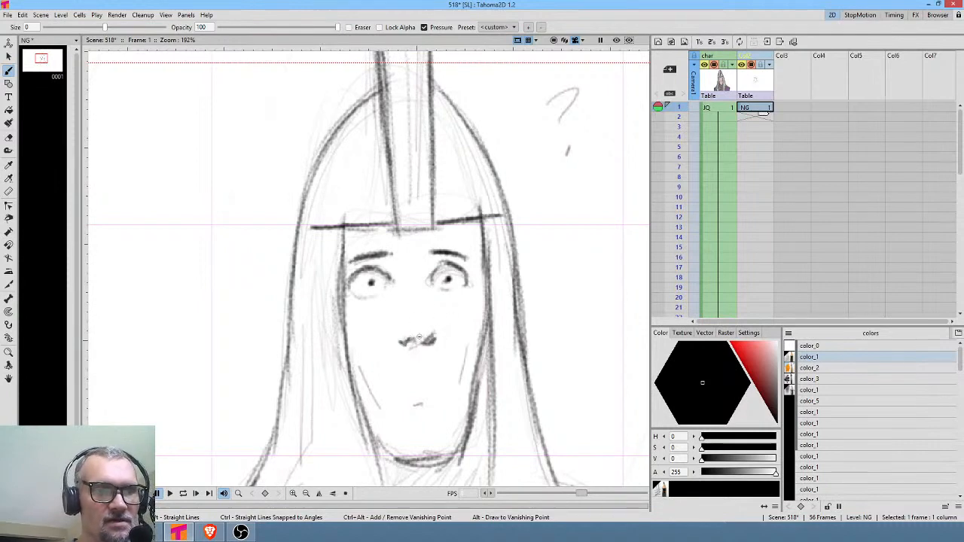
# Step: Extend the headdress's left inner edge from beside the jaw down onto the chest with darker strokes
pyautogui.moveTo(510, 369)
pyautogui.mouseDown()
pyautogui.moveTo(533, 305)
pyautogui.moveTo(543, 305)
pyautogui.mouseUp()
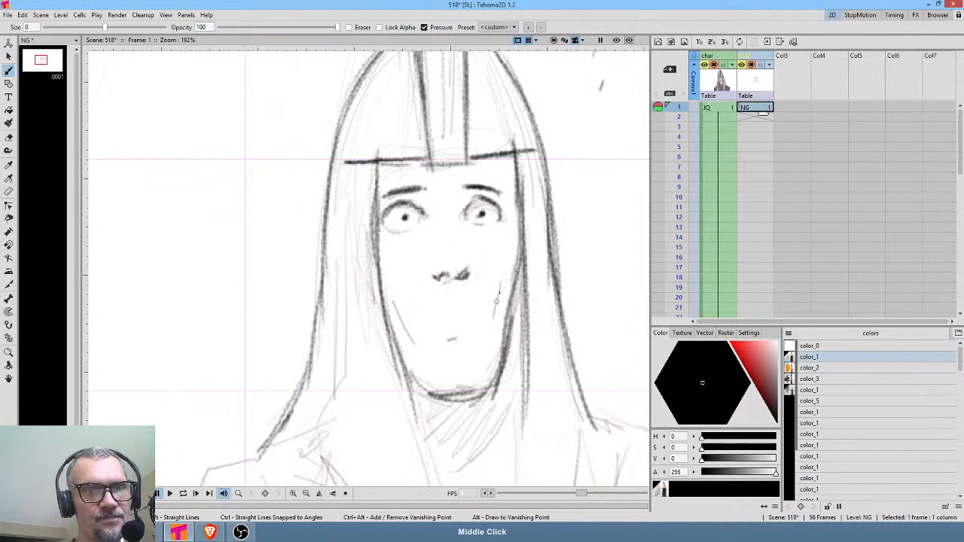
pyautogui.moveTo(386, 281)
pyautogui.mouseDown()
pyautogui.moveTo(407, 335)
pyautogui.moveTo(496, 184)
pyautogui.mouseUp()
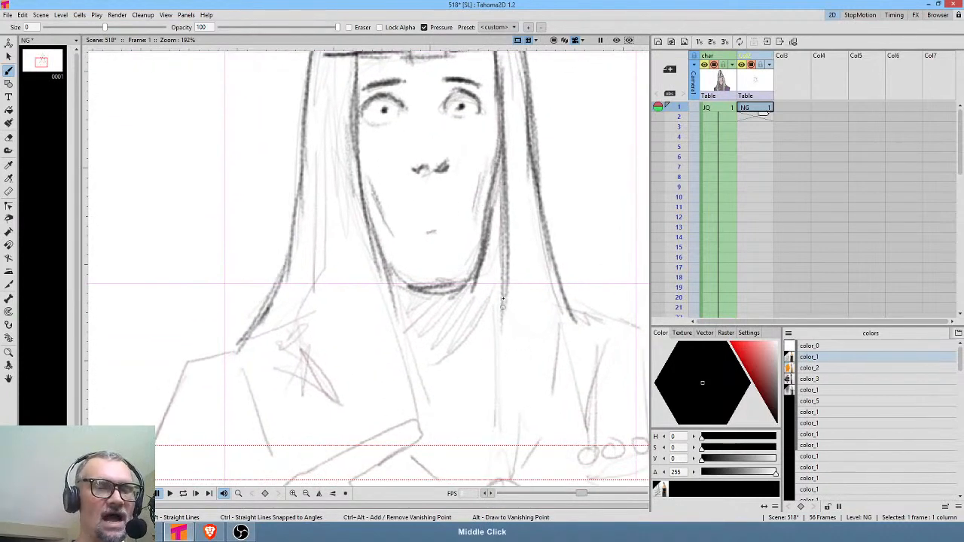
pyautogui.moveTo(503, 299); pyautogui.dragTo(498, 245)
pyautogui.moveTo(378, 216); pyautogui.dragTo(402, 324)
pyautogui.moveTo(383, 234); pyautogui.dragTo(404, 346)
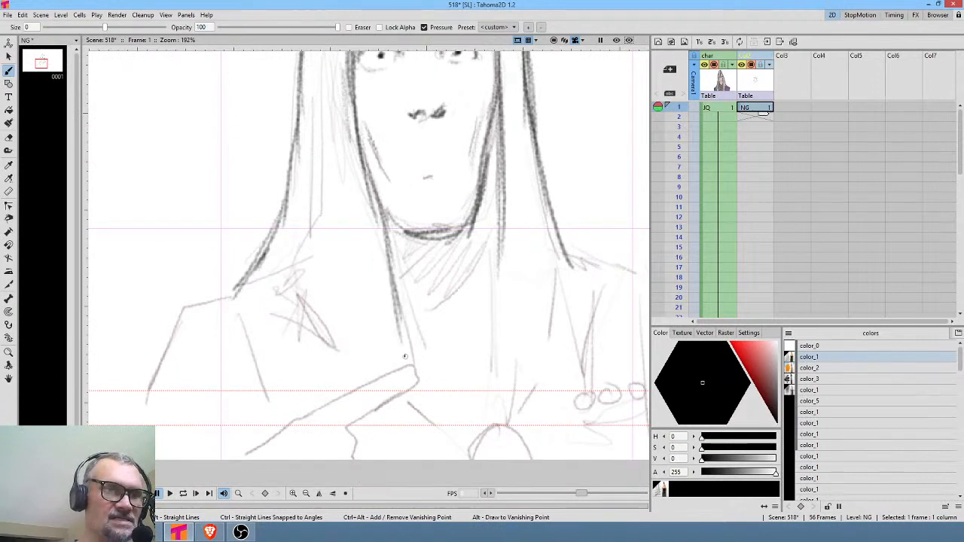
# Step: Draw the fold line descending from the left shoulder and extend the headdress's right outer edge onto the right shoulder
pyautogui.moveTo(248, 263)
pyautogui.mouseDown()
pyautogui.moveTo(223, 301)
pyautogui.moveTo(270, 378)
pyautogui.mouseUp()
pyautogui.moveTo(374, 266); pyautogui.dragTo(352, 287)
pyautogui.moveTo(500, 312); pyautogui.dragTo(471, 311)
pyautogui.moveTo(507, 239); pyautogui.dragTo(542, 284)
# Step: Darken the headdress's right inner edge beside the face and continue it down the chest
pyautogui.moveTo(451, 145); pyautogui.dragTo(436, 277)
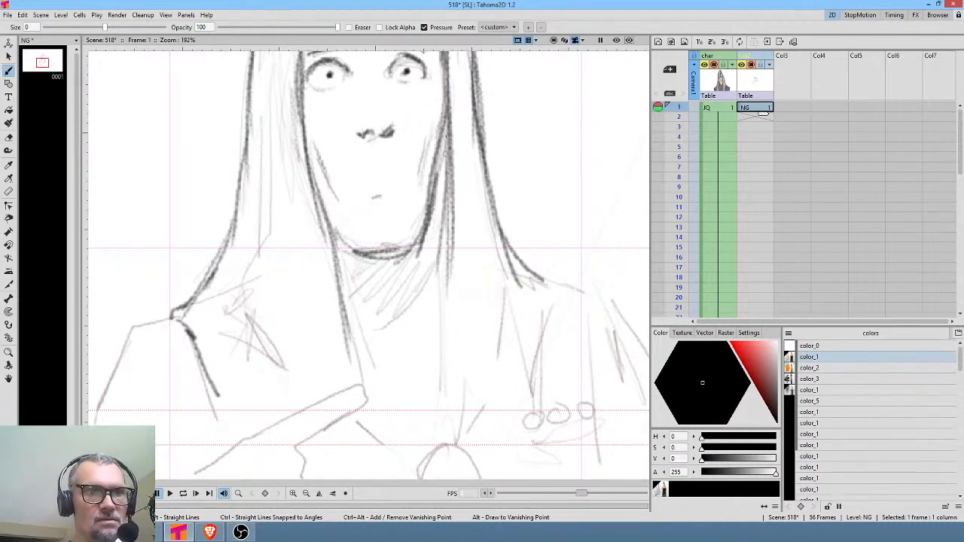
pyautogui.moveTo(447, 121); pyautogui.dragTo(434, 283)
pyautogui.moveTo(450, 75); pyautogui.dragTo(435, 238)
pyautogui.moveTo(447, 92); pyautogui.dragTo(429, 297)
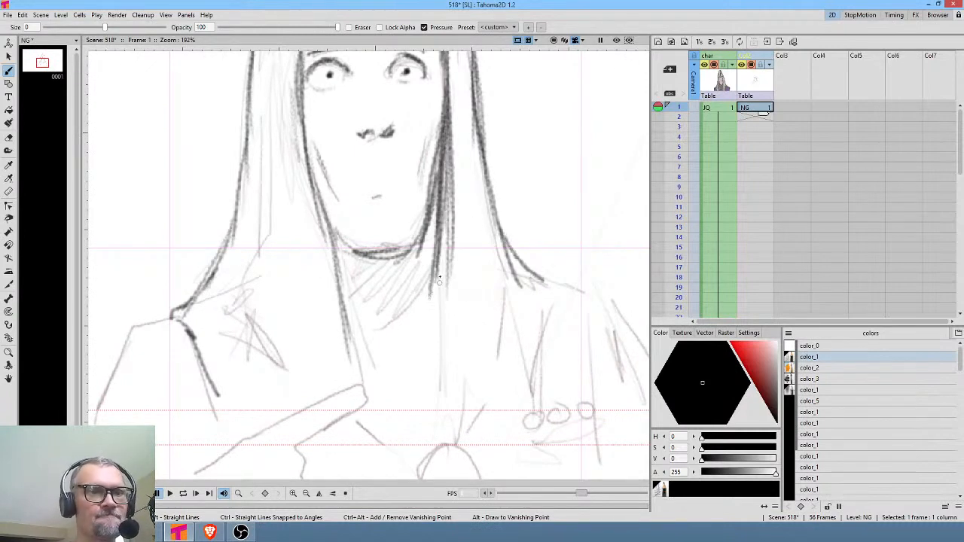
pyautogui.moveTo(428, 262); pyautogui.dragTo(424, 406)
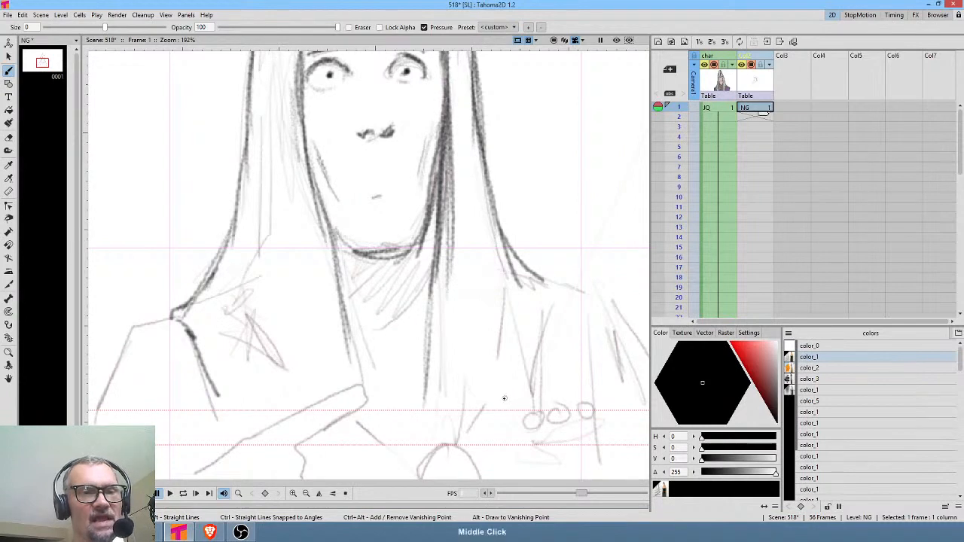
# Step: Draw the lower hem of the headdress's right flap and the fold lines gathering at the right shoulder
pyautogui.moveTo(506, 398)
pyautogui.mouseDown()
pyautogui.moveTo(482, 292)
pyautogui.moveTo(447, 305)
pyautogui.mouseUp()
pyautogui.moveTo(399, 267)
pyautogui.mouseDown()
pyautogui.moveTo(391, 419)
pyautogui.moveTo(451, 406)
pyautogui.mouseUp()
pyautogui.moveTo(399, 407)
pyautogui.mouseDown()
pyautogui.moveTo(472, 400)
pyautogui.moveTo(532, 292)
pyautogui.moveTo(539, 256)
pyautogui.moveTo(518, 252)
pyautogui.moveTo(485, 339)
pyautogui.moveTo(453, 369)
pyautogui.mouseUp()
pyautogui.moveTo(503, 262)
pyautogui.mouseDown()
pyautogui.moveTo(479, 299)
pyautogui.moveTo(449, 321)
pyautogui.moveTo(472, 275)
pyautogui.mouseUp()
pyautogui.moveTo(431, 314); pyautogui.dragTo(412, 264)
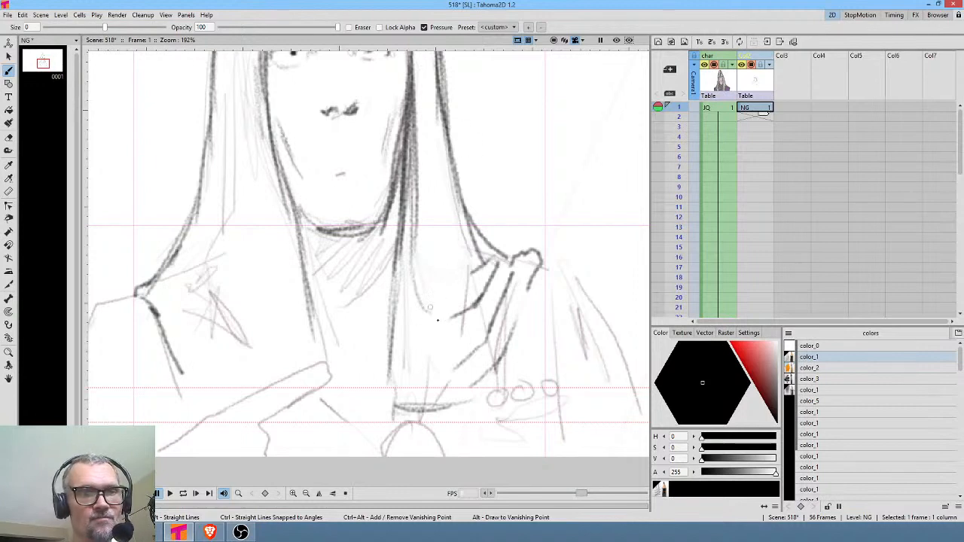
pyautogui.moveTo(423, 365)
pyautogui.mouseDown()
pyautogui.moveTo(410, 316)
pyautogui.moveTo(417, 368)
pyautogui.mouseUp()
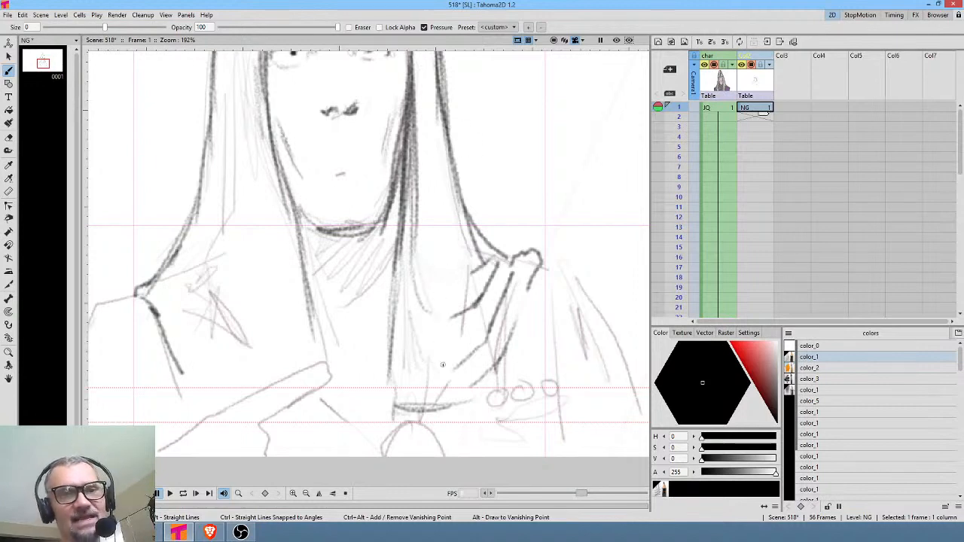
# Step: Outline the curved lower edges of both headdress flaps from the shoulders to their inner corners on the chest
pyautogui.moveTo(539, 273)
pyautogui.mouseDown()
pyautogui.moveTo(509, 347)
pyautogui.moveTo(438, 409)
pyautogui.mouseUp()
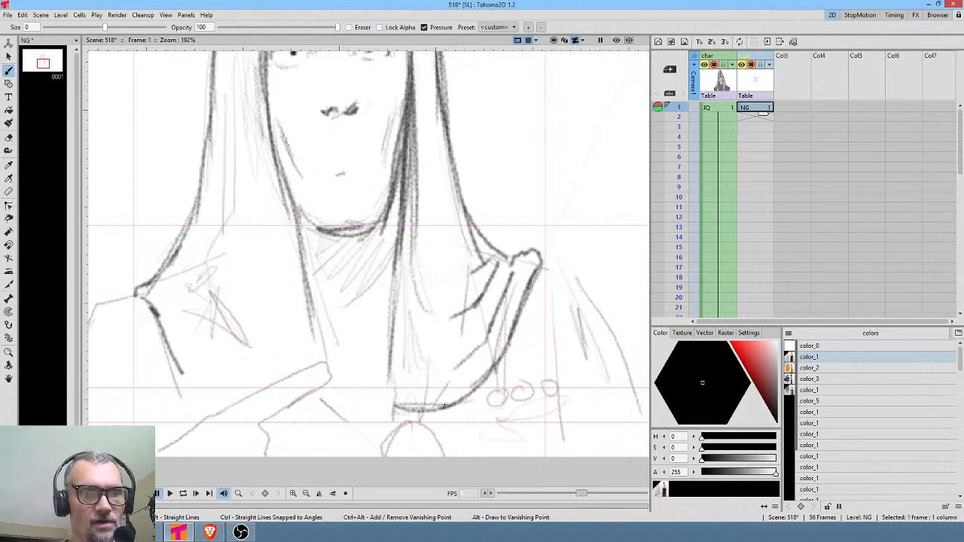
pyautogui.moveTo(506, 349)
pyautogui.mouseDown()
pyautogui.moveTo(429, 406)
pyautogui.moveTo(387, 378)
pyautogui.moveTo(393, 339)
pyautogui.mouseUp()
pyautogui.moveTo(318, 337); pyautogui.dragTo(325, 406)
pyautogui.moveTo(324, 371)
pyautogui.mouseDown()
pyautogui.moveTo(330, 417)
pyautogui.moveTo(307, 415)
pyautogui.mouseUp()
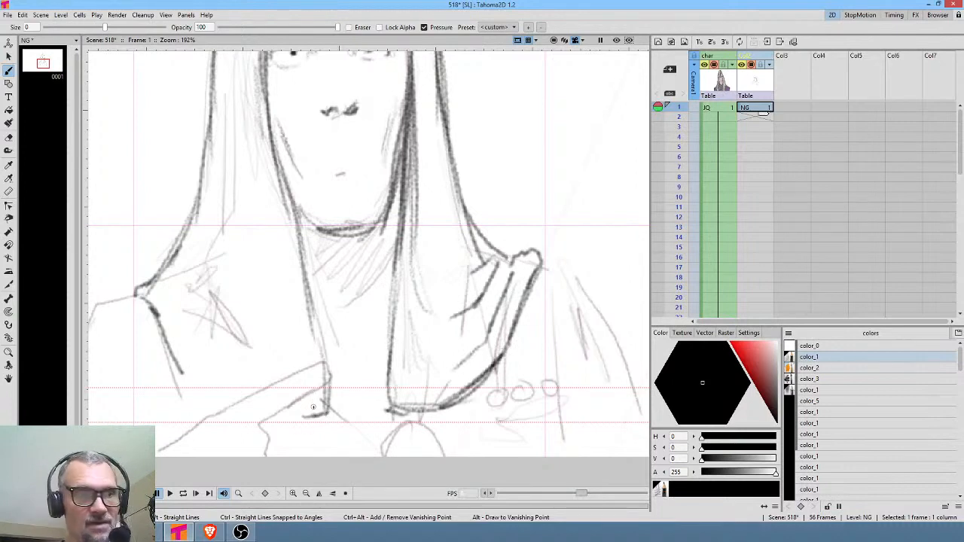
pyautogui.moveTo(155, 310)
pyautogui.mouseDown()
pyautogui.moveTo(201, 375)
pyautogui.moveTo(294, 424)
pyautogui.moveTo(327, 403)
pyautogui.mouseUp()
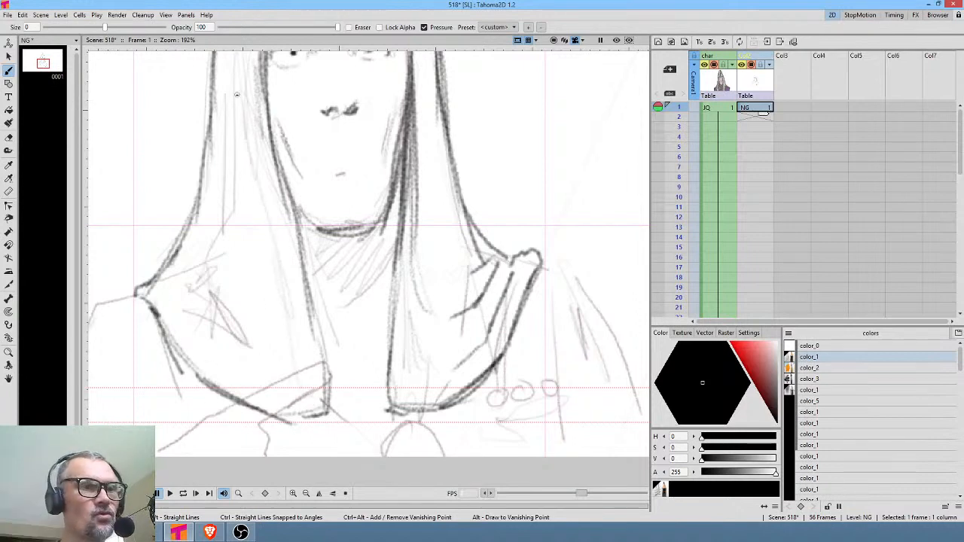
# Step: Add long vertical fold lines inside the headdress on both sides of the face
pyautogui.moveTo(449, 211); pyautogui.dragTo(467, 313)
pyautogui.moveTo(442, 138); pyautogui.dragTo(435, 287)
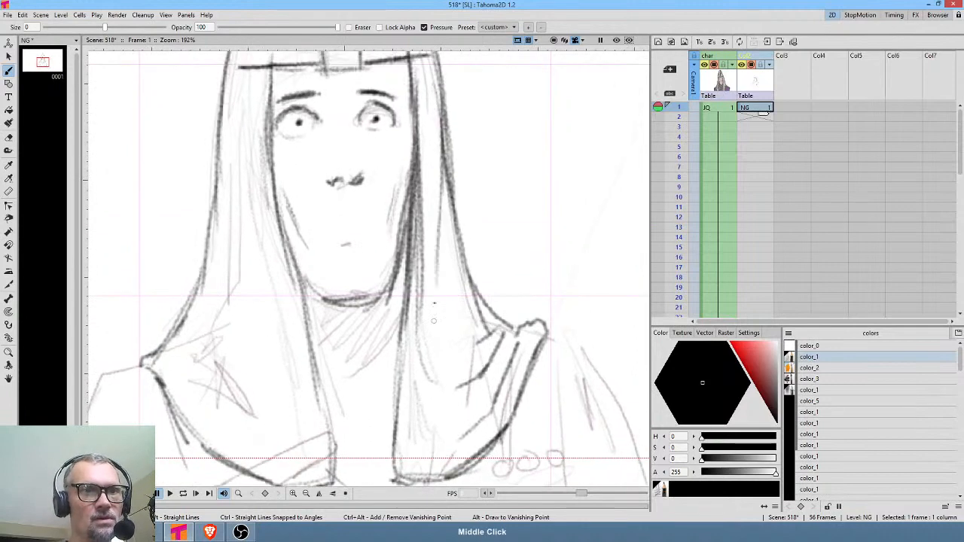
pyautogui.moveTo(439, 231); pyautogui.dragTo(431, 346)
pyautogui.moveTo(439, 200); pyautogui.dragTo(434, 366)
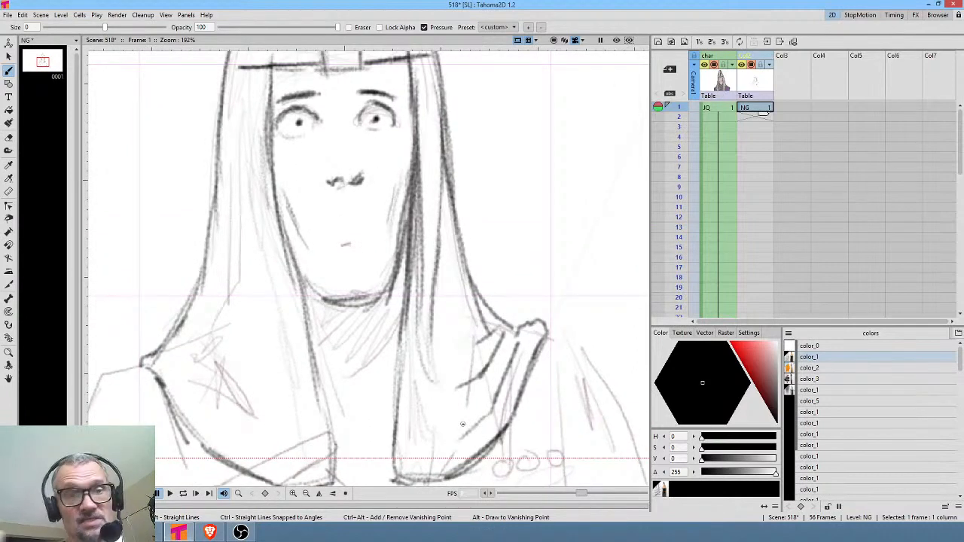
pyautogui.moveTo(255, 113); pyautogui.dragTo(269, 296)
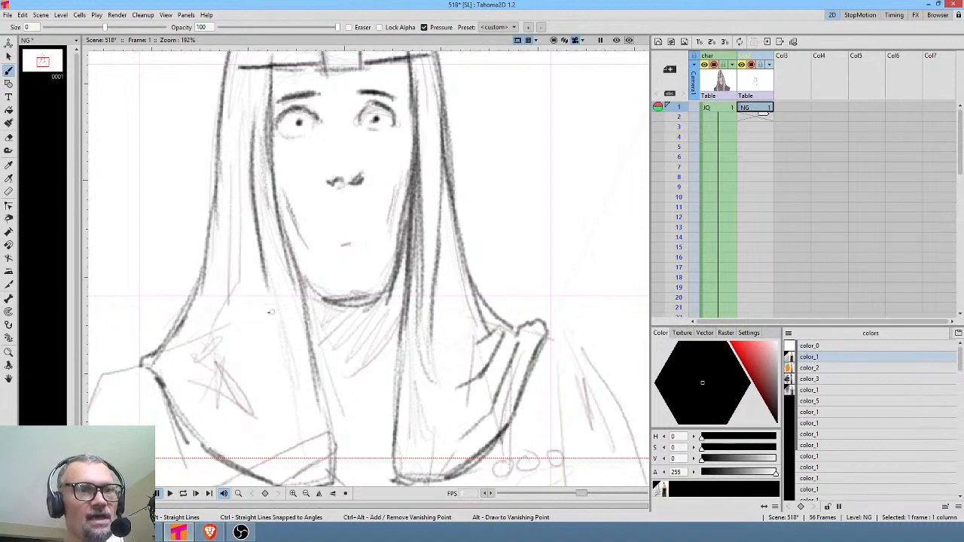
pyautogui.moveTo(263, 248); pyautogui.dragTo(265, 348)
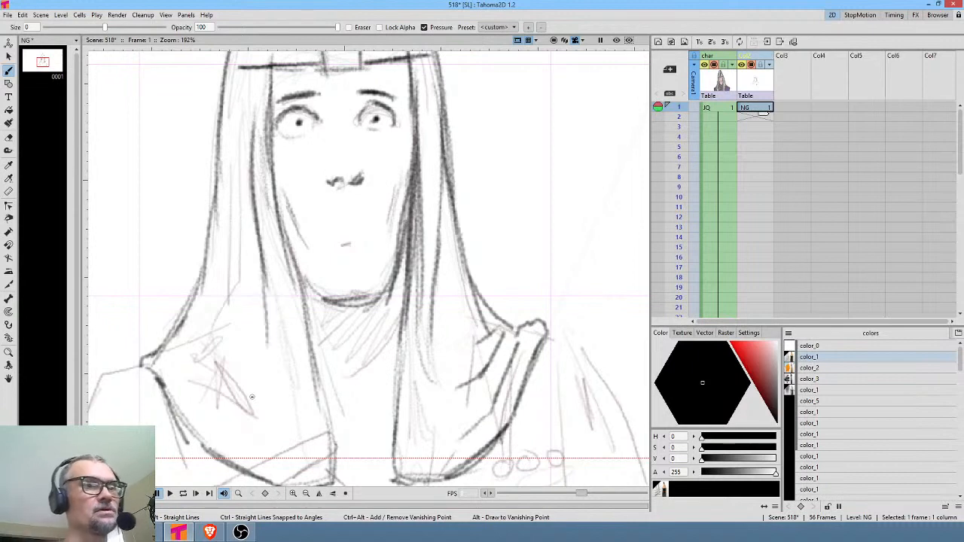
pyautogui.moveTo(263, 266); pyautogui.dragTo(264, 337)
# Step: Draw curved folds at the left shoulder, thicken the headdress edge there, and outline the left shoulder and upper arm
pyautogui.moveTo(166, 353); pyautogui.dragTo(218, 390)
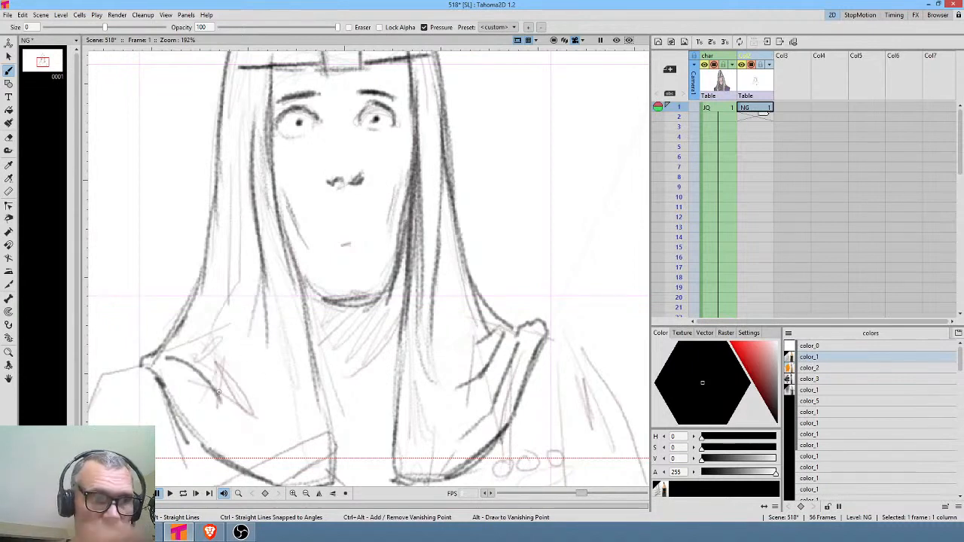
pyautogui.moveTo(191, 344); pyautogui.dragTo(243, 367)
pyautogui.moveTo(162, 348)
pyautogui.mouseDown()
pyautogui.moveTo(184, 331)
pyautogui.moveTo(205, 248)
pyautogui.mouseUp()
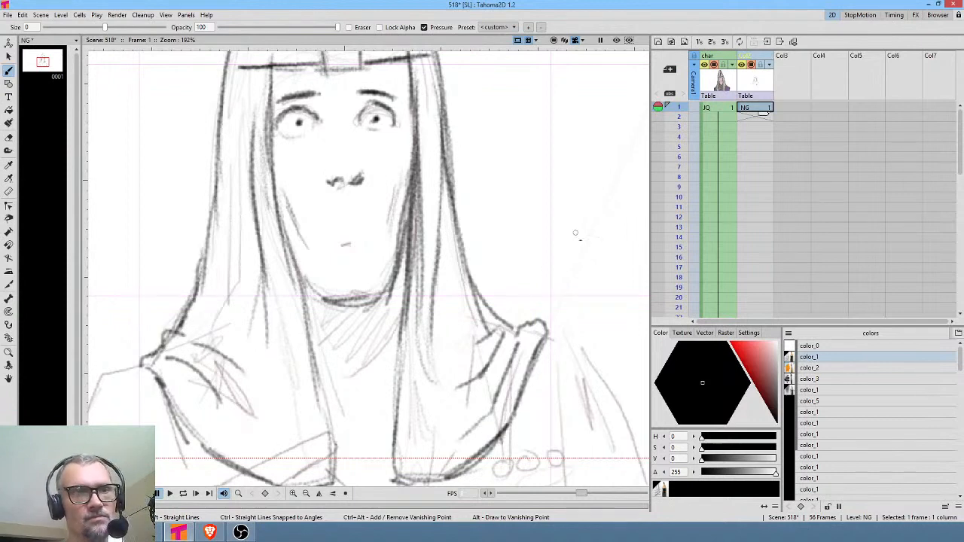
pyautogui.moveTo(570, 353)
pyautogui.mouseDown()
pyautogui.moveTo(578, 310)
pyautogui.moveTo(696, 217)
pyautogui.mouseUp()
pyautogui.moveTo(275, 230)
pyautogui.mouseDown()
pyautogui.moveTo(235, 235)
pyautogui.moveTo(200, 289)
pyautogui.moveTo(181, 391)
pyautogui.mouseUp()
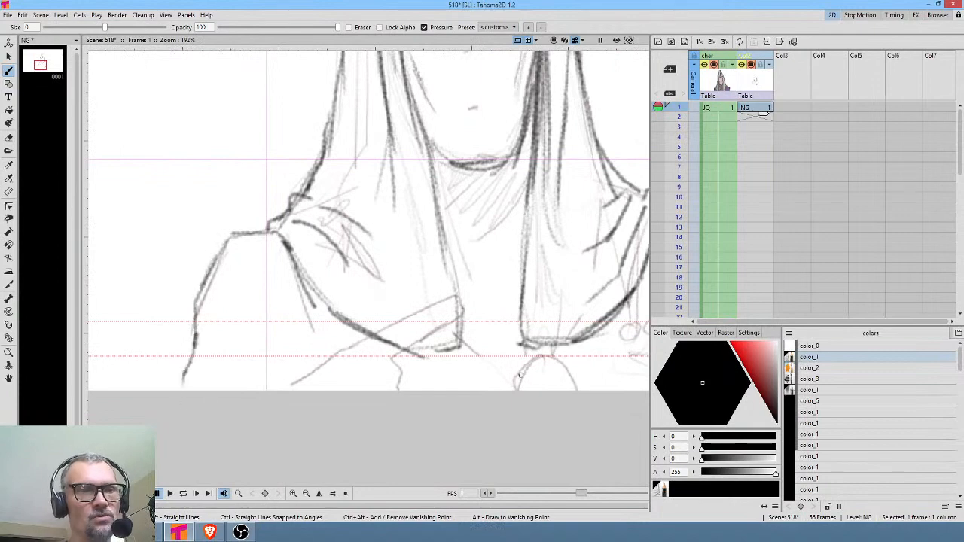
# Step: Select the right shoulder part of the headdress with a freehand selection, distort it slightly, and return to the brush
pyautogui.moveTo(520, 375); pyautogui.dragTo(294, 385)
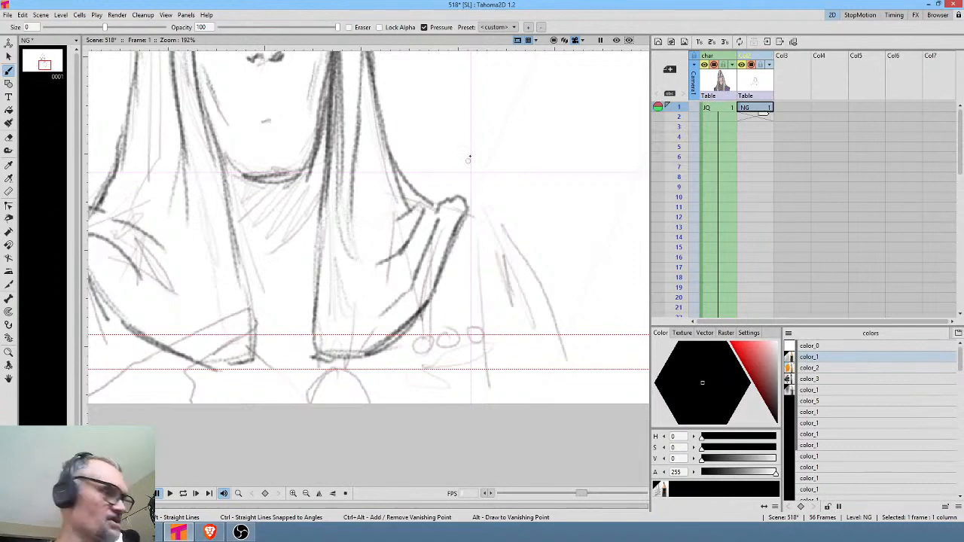
pyautogui.press('s')
pyautogui.moveTo(471, 186)
pyautogui.mouseDown()
pyautogui.moveTo(436, 201)
pyautogui.moveTo(411, 263)
pyautogui.moveTo(413, 288)
pyautogui.moveTo(441, 299)
pyautogui.moveTo(484, 204)
pyautogui.mouseUp()
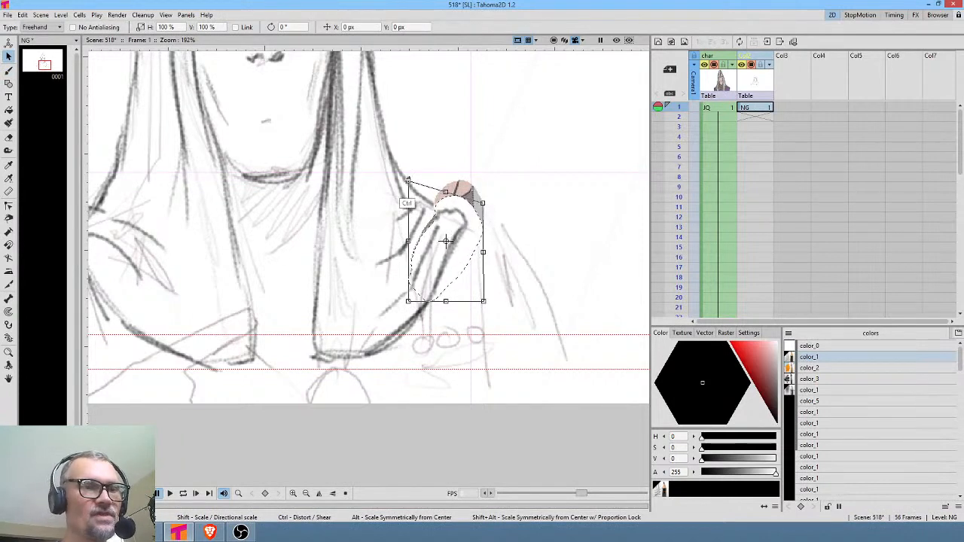
pyautogui.moveTo(408, 182); pyautogui.dragTo(408, 177)
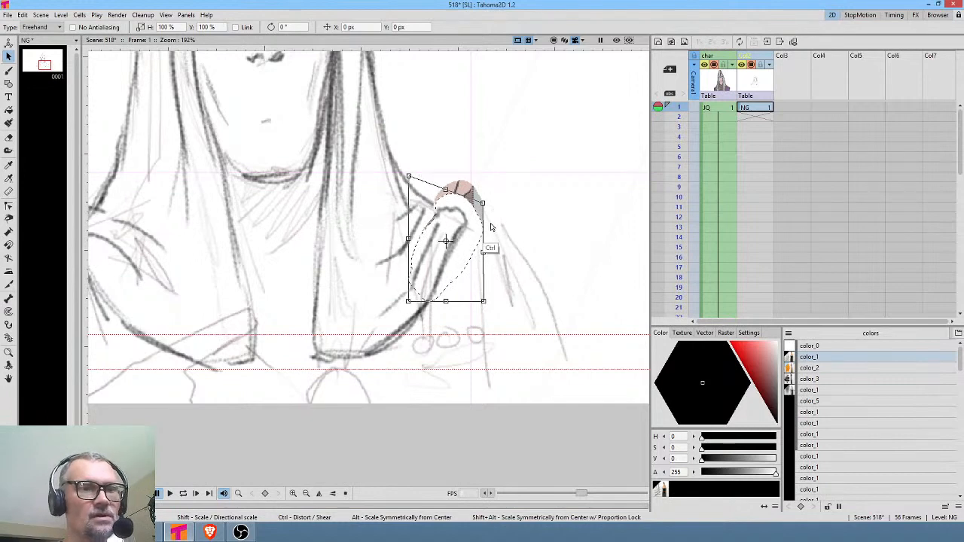
pyautogui.press('b')
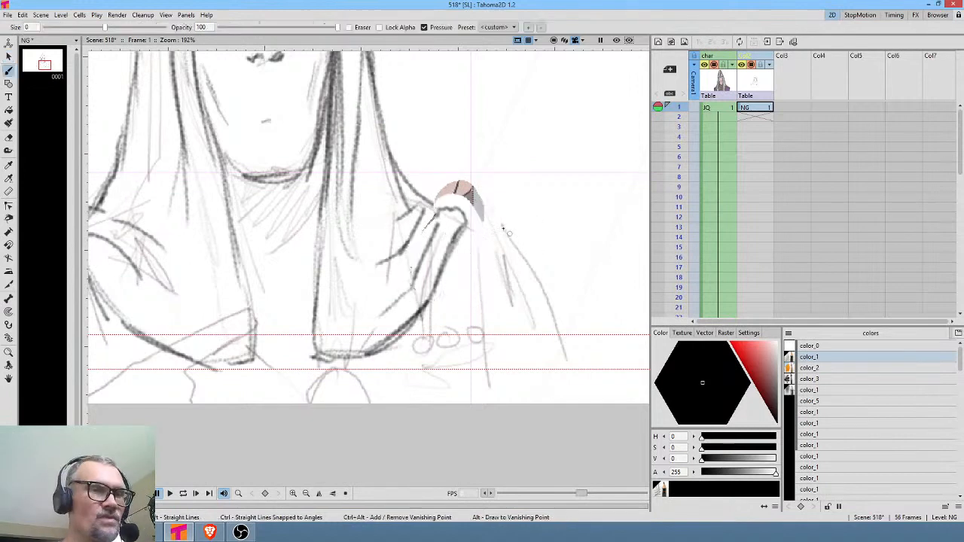
# Step: Rework the headdress's left outer edge with darker strokes where it meets the shoulder
pyautogui.moveTo(553, 304); pyautogui.dragTo(619, 263)
pyautogui.moveTo(230, 191); pyautogui.dragTo(297, 224)
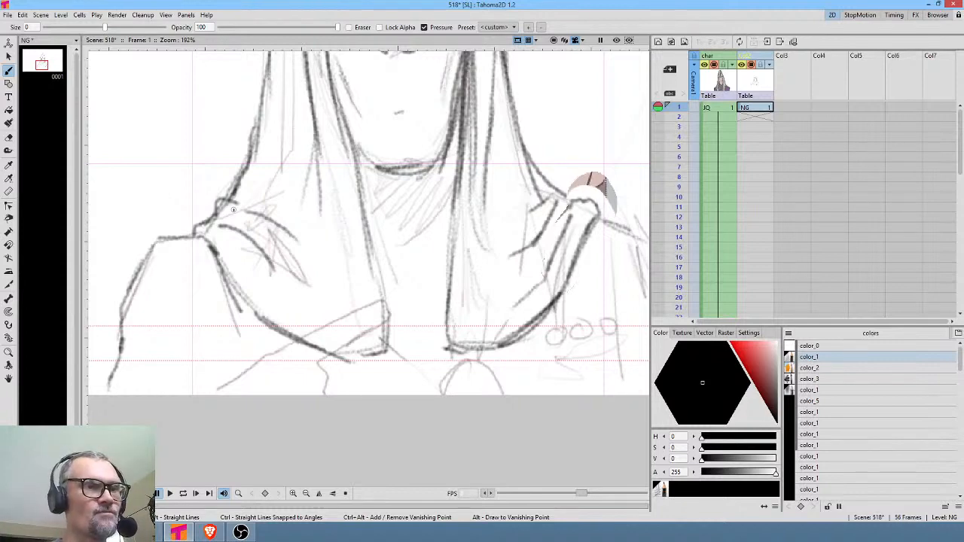
pyautogui.press('e')
pyautogui.moveTo(197, 227)
pyautogui.mouseDown()
pyautogui.moveTo(214, 214)
pyautogui.moveTo(190, 234)
pyautogui.moveTo(241, 186)
pyautogui.moveTo(255, 121)
pyautogui.mouseUp()
pyautogui.press('b')
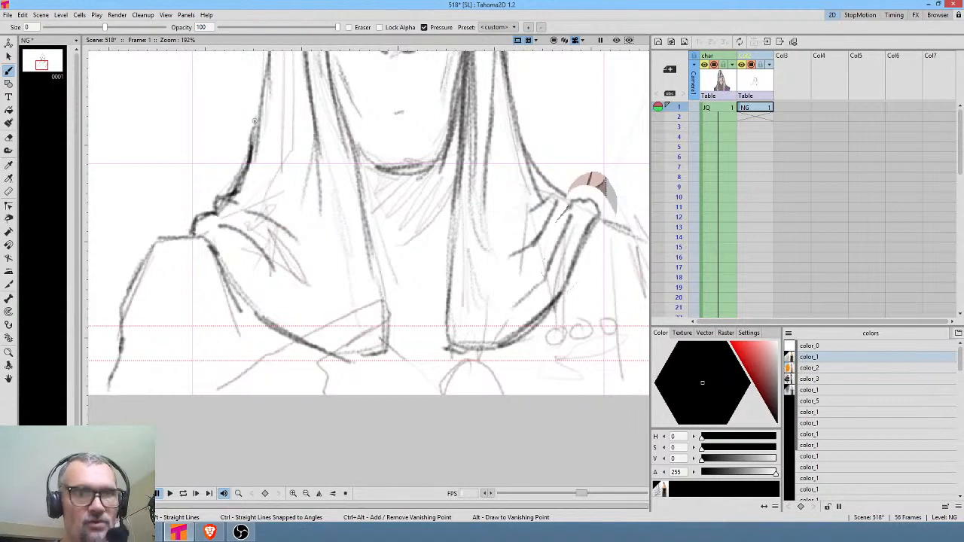
# Step: Reshape the headdress outline over the right shoulder and add inner border lines near the hems of both flaps
pyautogui.moveTo(511, 229)
pyautogui.mouseDown()
pyautogui.moveTo(487, 241)
pyautogui.moveTo(407, 241)
pyautogui.mouseUp()
pyautogui.moveTo(459, 204); pyautogui.dragTo(509, 239)
pyautogui.moveTo(456, 308)
pyautogui.mouseDown()
pyautogui.moveTo(514, 239)
pyautogui.moveTo(506, 222)
pyautogui.moveTo(460, 285)
pyautogui.moveTo(409, 329)
pyautogui.moveTo(378, 334)
pyautogui.moveTo(376, 300)
pyautogui.mouseUp()
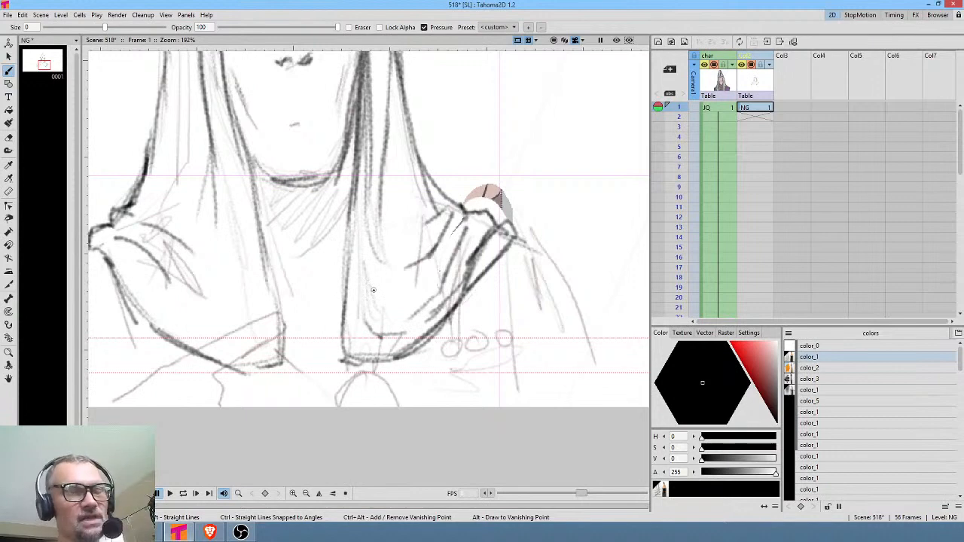
pyautogui.moveTo(228, 341); pyautogui.dragTo(258, 333)
pyautogui.moveTo(258, 336); pyautogui.dragTo(243, 242)
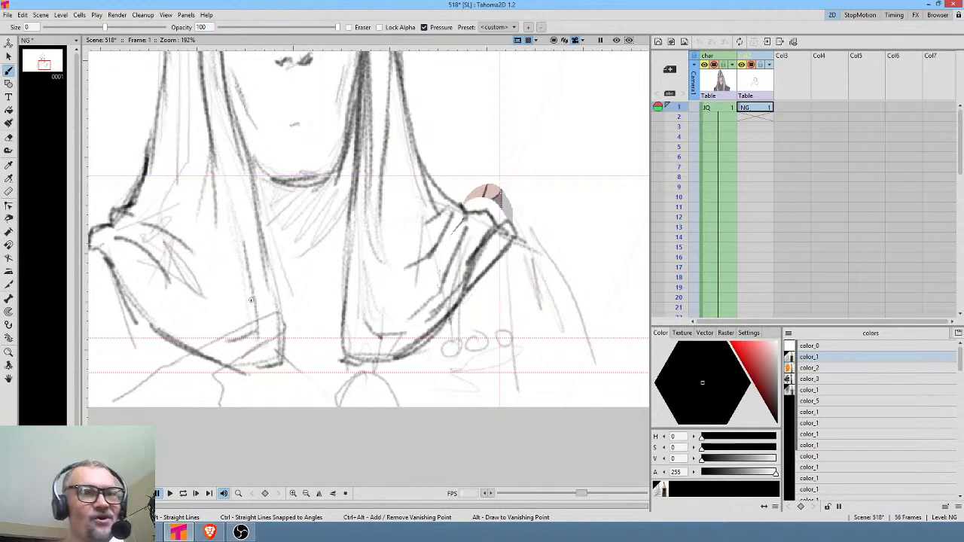
# Step: Draw a thick, flat shoulder piece extending outward from the headdress on each shoulder
pyautogui.moveTo(515, 242); pyautogui.dragTo(569, 267)
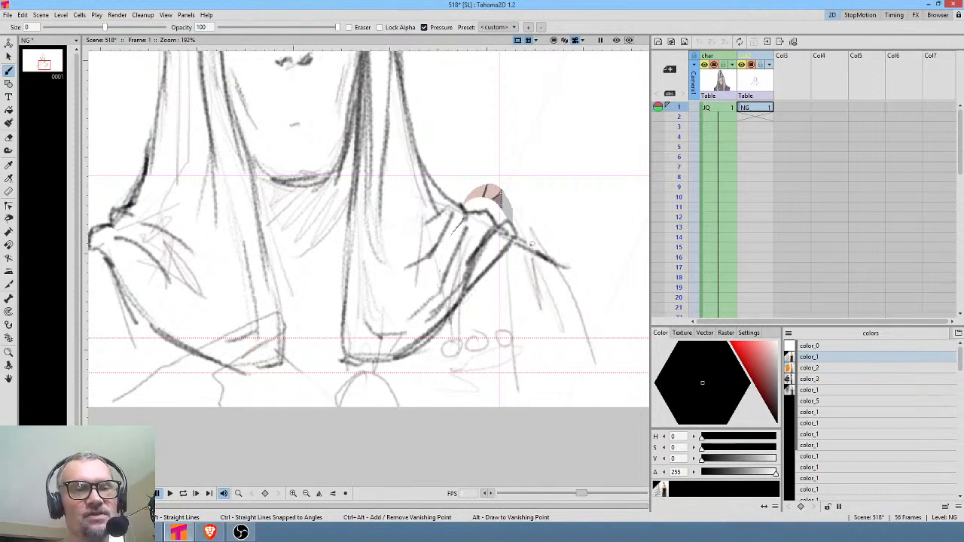
pyautogui.moveTo(514, 240); pyautogui.dragTo(575, 250)
pyautogui.moveTo(502, 257); pyautogui.dragTo(554, 261)
pyautogui.moveTo(513, 250)
pyautogui.mouseDown()
pyautogui.moveTo(563, 265)
pyautogui.moveTo(580, 254)
pyautogui.moveTo(582, 288)
pyautogui.mouseUp()
pyautogui.moveTo(567, 263); pyautogui.dragTo(579, 288)
pyautogui.middleClick(439, 359)
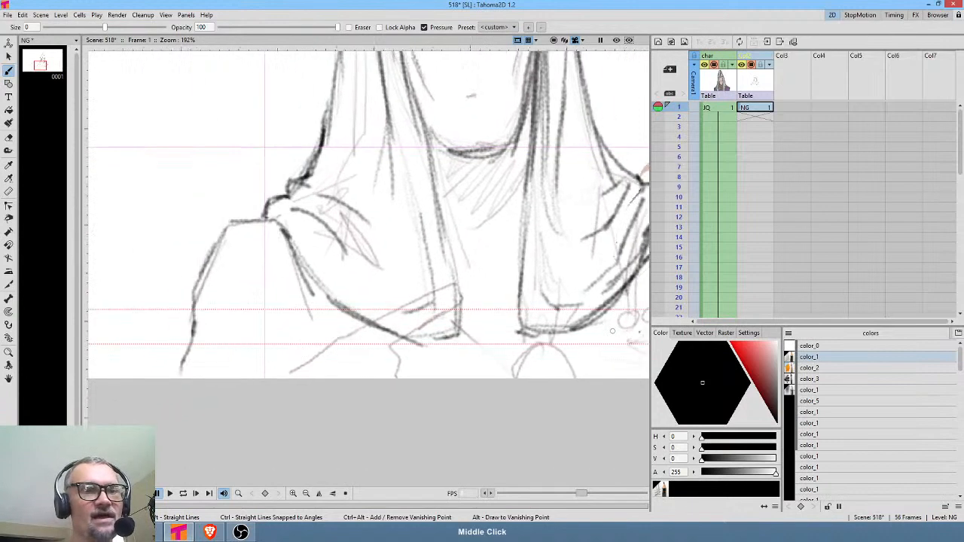
pyautogui.moveTo(299, 217)
pyautogui.mouseDown()
pyautogui.moveTo(233, 227)
pyautogui.moveTo(229, 267)
pyautogui.moveTo(250, 240)
pyautogui.moveTo(316, 235)
pyautogui.moveTo(239, 241)
pyautogui.moveTo(228, 284)
pyautogui.moveTo(224, 230)
pyautogui.moveTo(277, 225)
pyautogui.mouseUp()
# Step: Draw the outer arm lines from both shoulder pieces down to the lower edge of the drawing
pyautogui.moveTo(519, 292)
pyautogui.mouseDown()
pyautogui.moveTo(365, 280)
pyautogui.moveTo(300, 290)
pyautogui.mouseUp()
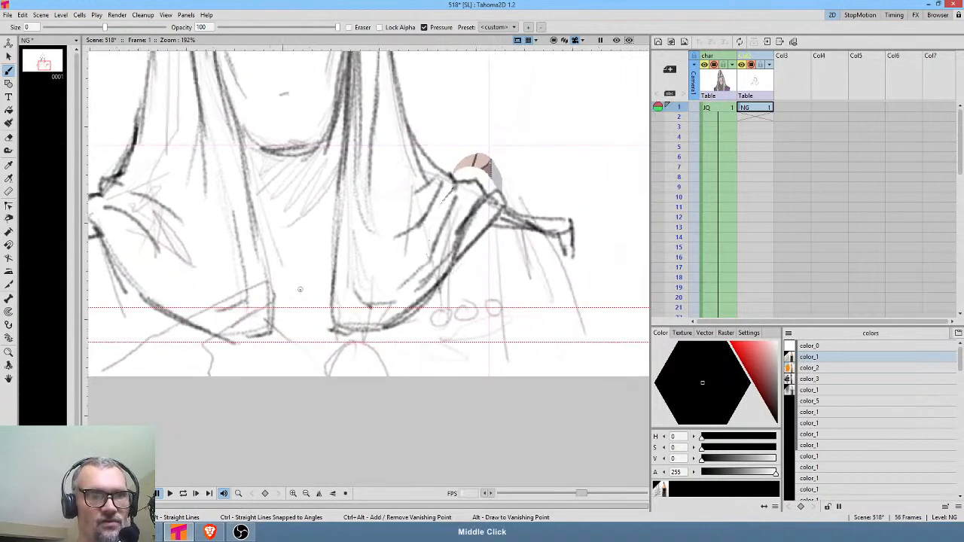
pyautogui.moveTo(503, 231); pyautogui.dragTo(569, 233)
pyautogui.moveTo(571, 230); pyautogui.dragTo(588, 343)
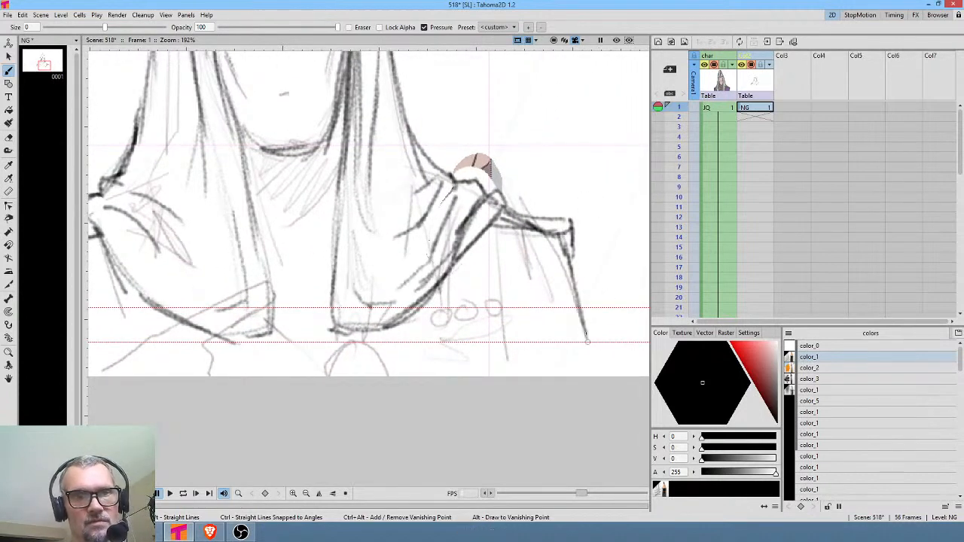
pyautogui.moveTo(565, 254); pyautogui.dragTo(597, 378)
pyautogui.moveTo(395, 401); pyautogui.dragTo(552, 383)
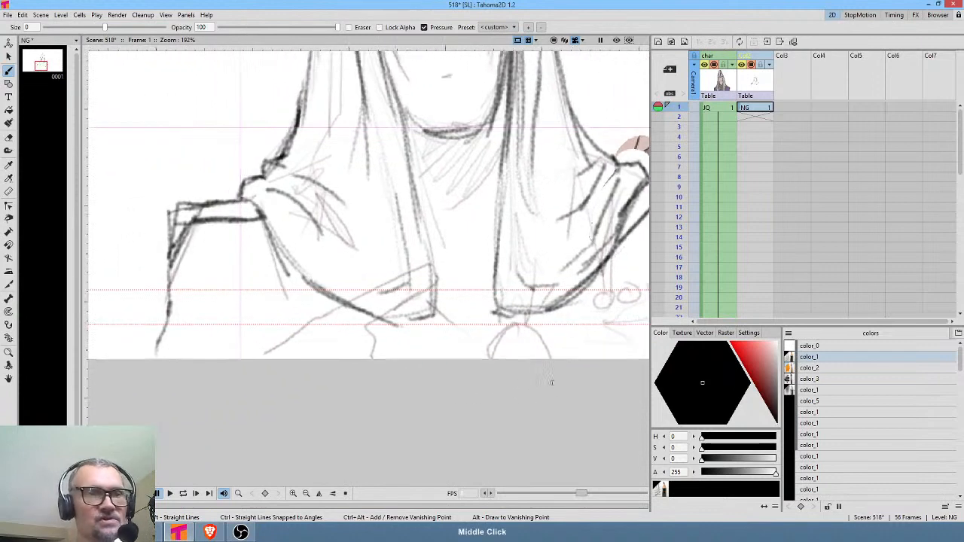
pyautogui.moveTo(176, 223)
pyautogui.mouseDown()
pyautogui.moveTo(173, 283)
pyautogui.moveTo(138, 378)
pyautogui.moveTo(153, 328)
pyautogui.moveTo(145, 358)
pyautogui.mouseUp()
pyautogui.moveTo(146, 356)
pyautogui.mouseDown()
pyautogui.moveTo(166, 221)
pyautogui.moveTo(177, 253)
pyautogui.moveTo(144, 357)
pyautogui.mouseUp()
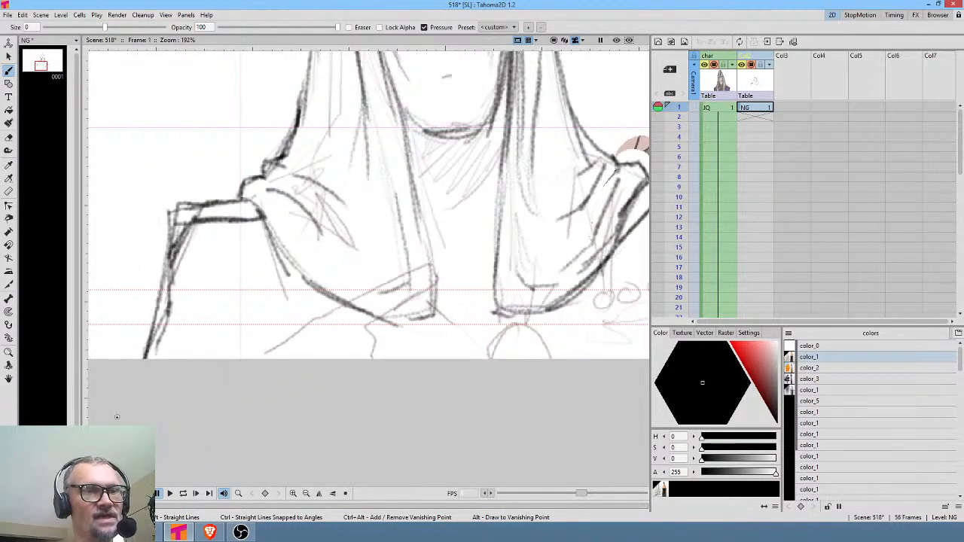
# Step: Darken the inner edge of the headdress's left flap from the jaw down the chest
pyautogui.moveTo(499, 334); pyautogui.dragTo(443, 368)
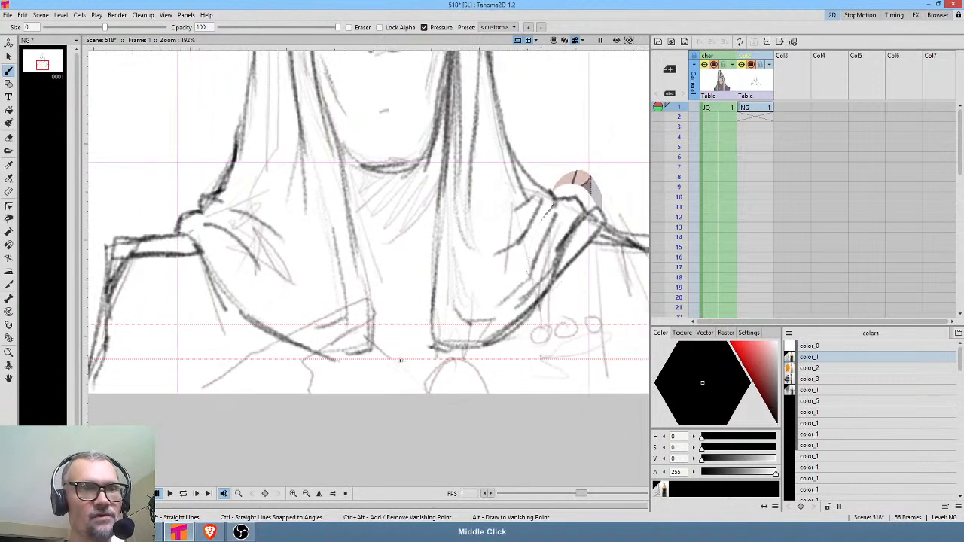
pyautogui.moveTo(328, 107)
pyautogui.mouseDown()
pyautogui.moveTo(359, 281)
pyautogui.moveTo(355, 259)
pyautogui.moveTo(351, 290)
pyautogui.mouseUp()
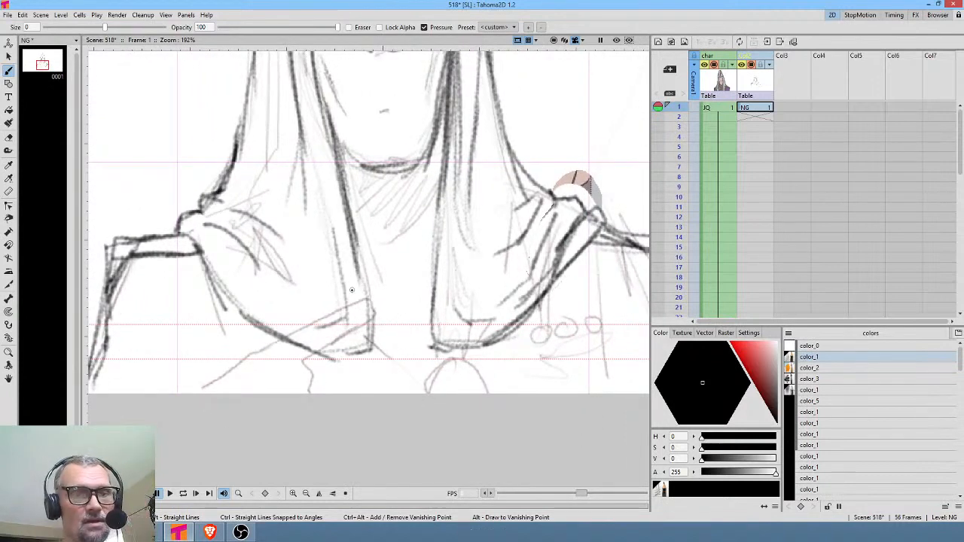
pyautogui.moveTo(506, 294); pyautogui.dragTo(478, 228)
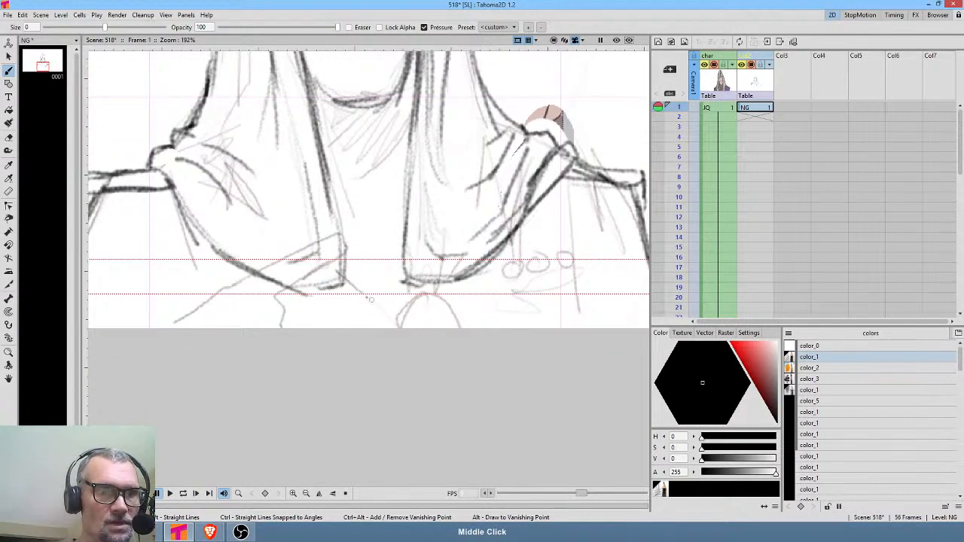
# Step: Draw a round clasp linked by short lines to both flap tips, and add the inner line of the right arm
pyautogui.moveTo(347, 322)
pyautogui.mouseDown()
pyautogui.moveTo(399, 309)
pyautogui.moveTo(354, 305)
pyautogui.moveTo(403, 310)
pyautogui.moveTo(385, 348)
pyautogui.moveTo(405, 323)
pyautogui.mouseUp()
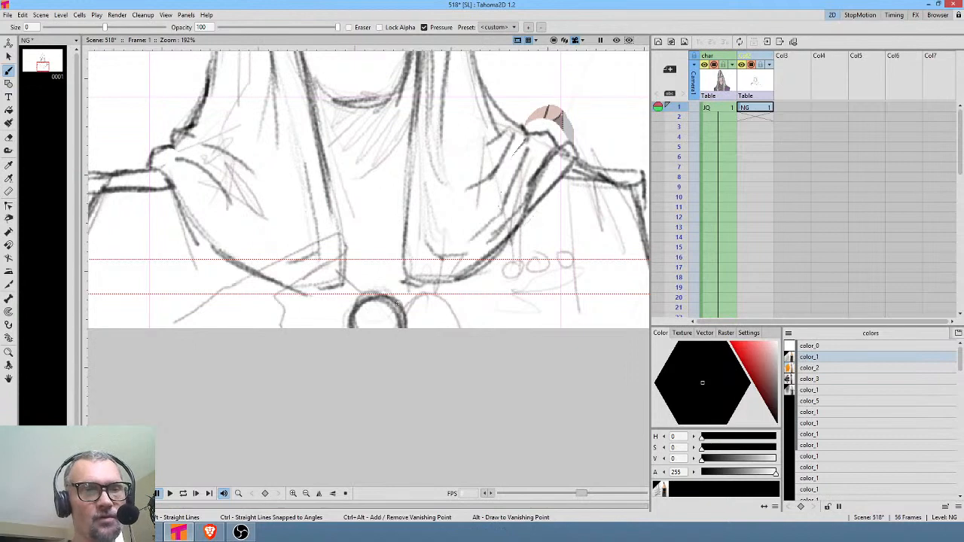
pyautogui.moveTo(414, 284)
pyautogui.mouseDown()
pyautogui.moveTo(402, 304)
pyautogui.moveTo(418, 286)
pyautogui.mouseUp()
pyautogui.moveTo(341, 285); pyautogui.dragTo(355, 301)
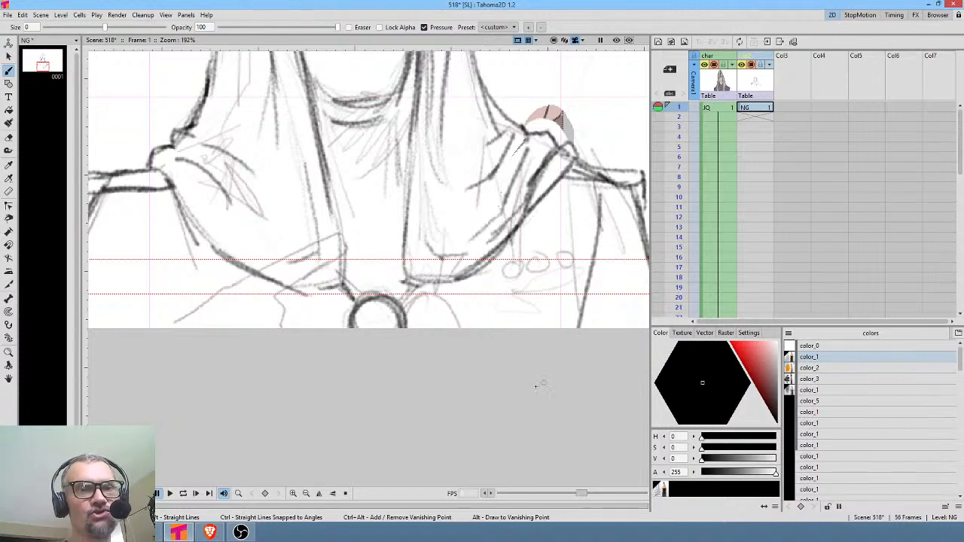
# Step: Draw the inner line of the left arm and add light fold lines on the neck and chest
pyautogui.moveTo(412, 362); pyautogui.dragTo(521, 355)
pyautogui.moveTo(246, 203); pyautogui.dragTo(283, 315)
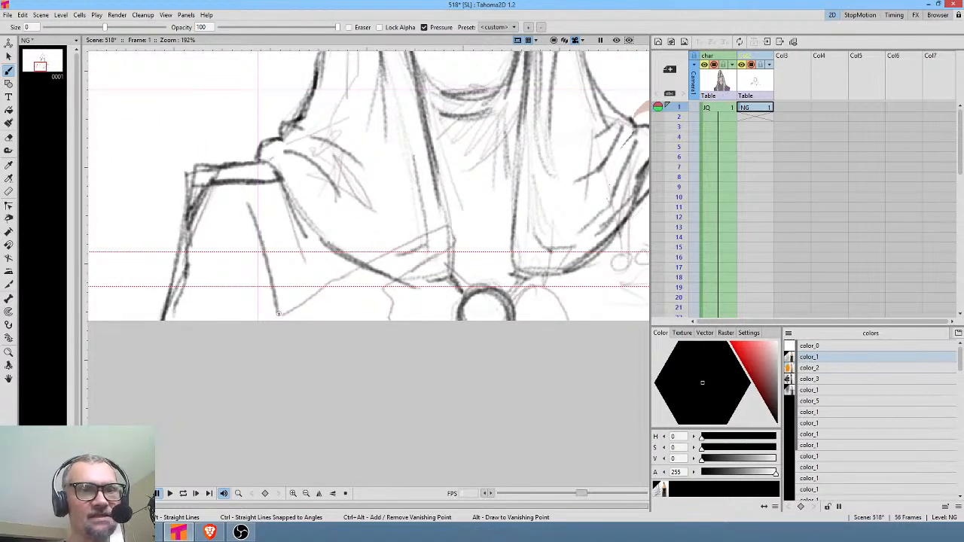
pyautogui.moveTo(447, 146)
pyautogui.mouseDown()
pyautogui.moveTo(486, 151)
pyautogui.moveTo(496, 200)
pyautogui.mouseUp()
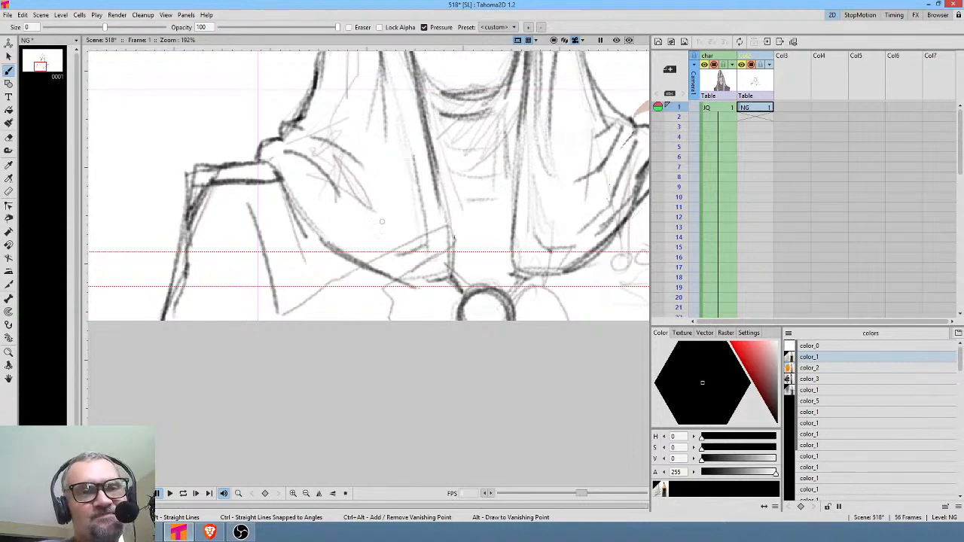
pyautogui.moveTo(537, 109); pyautogui.dragTo(430, 188)
pyautogui.moveTo(403, 150); pyautogui.dragTo(423, 177)
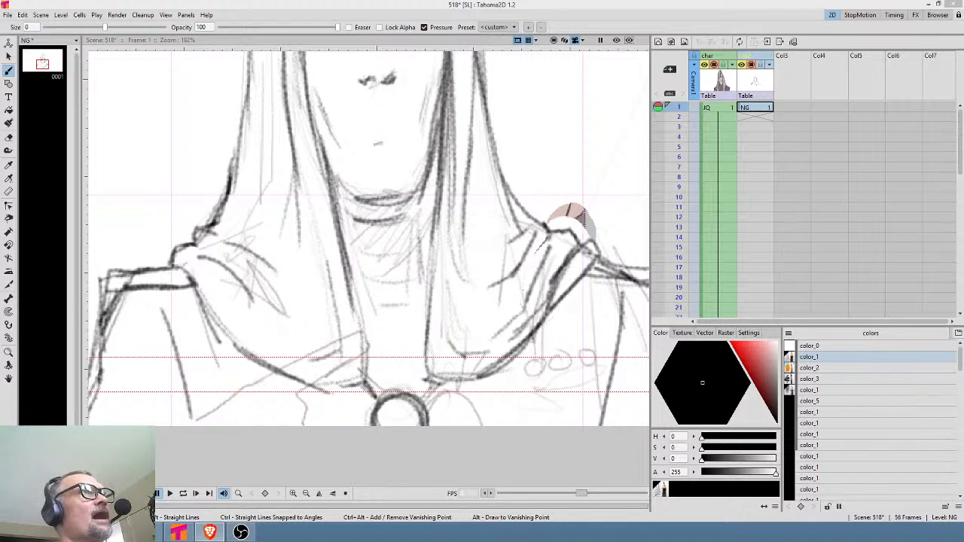
# Step: Switch to the Brave browser, maximize the "Healed by Grace" video and skip slightly ahead in it
pyautogui.moveTo(245, 0); pyautogui.dragTo(490, 109)
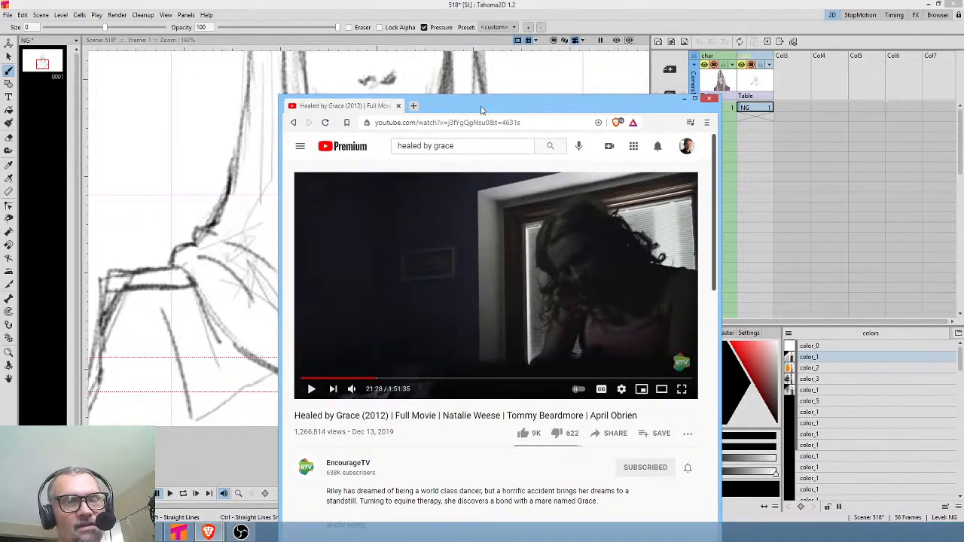
pyautogui.doubleClick(487, 106)
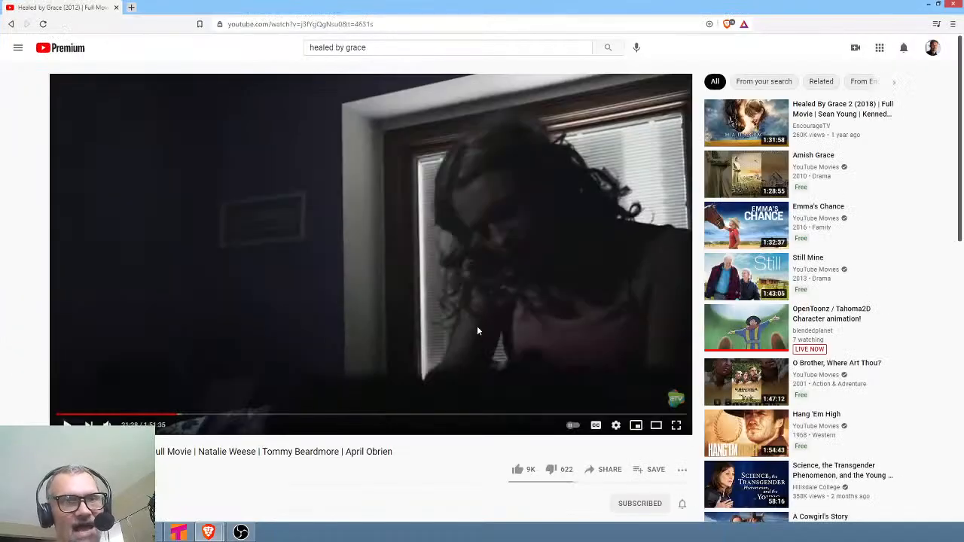
pyautogui.click(190, 415)
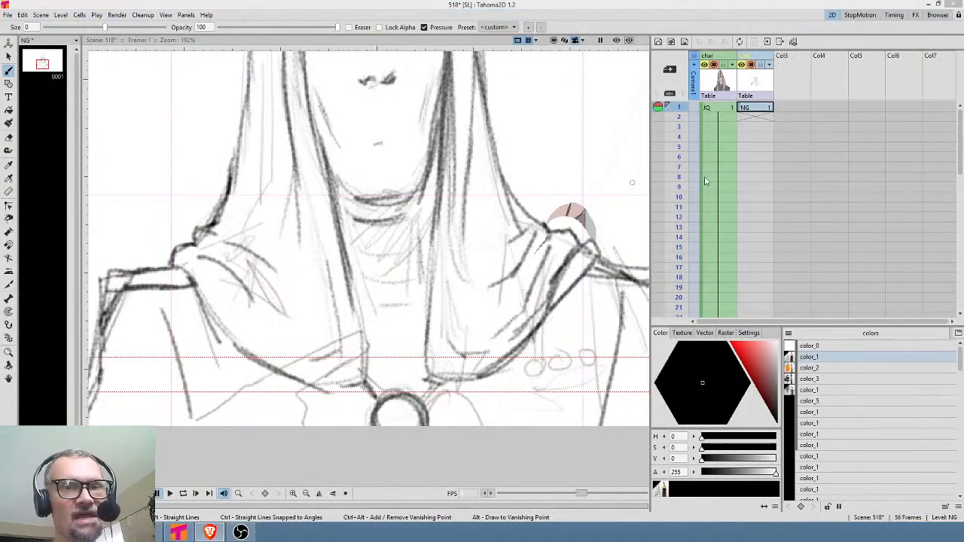
# Step: On frame 1 of the NG level in Tahoma2D, darken the right jaw line and the hollows of both cheeks
pyautogui.click(753, 109)
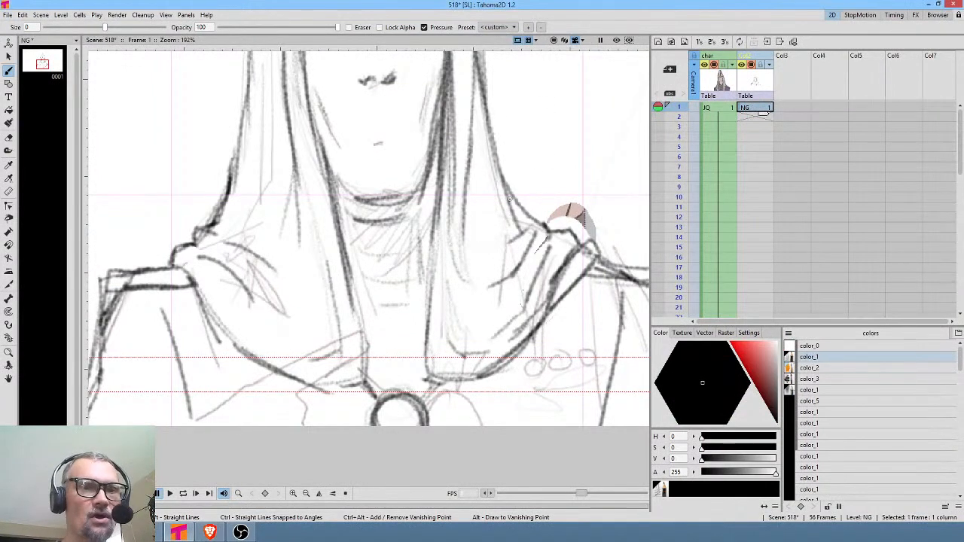
pyautogui.moveTo(526, 97); pyautogui.dragTo(512, 231)
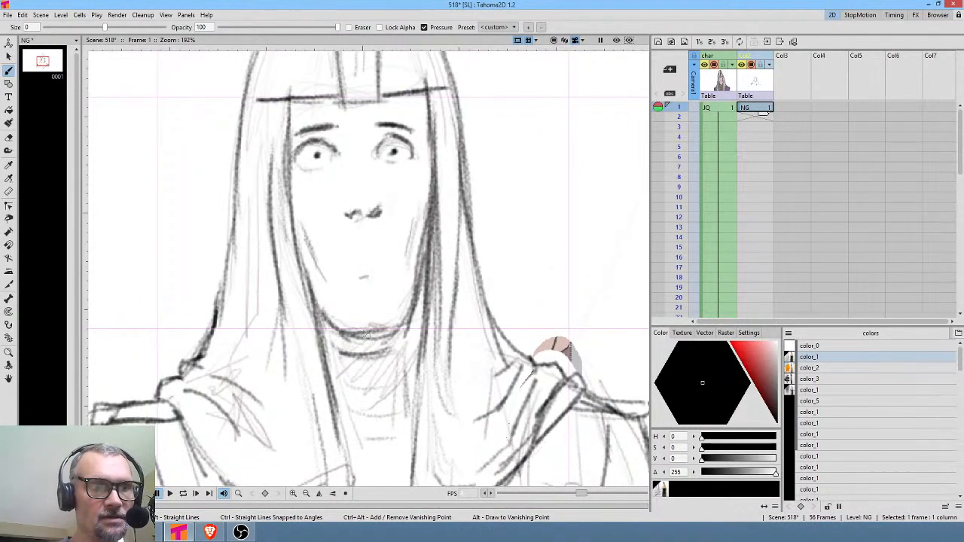
pyautogui.moveTo(392, 328)
pyautogui.mouseDown()
pyautogui.moveTo(410, 312)
pyautogui.moveTo(395, 332)
pyautogui.moveTo(365, 332)
pyautogui.moveTo(403, 324)
pyautogui.moveTo(440, 216)
pyautogui.mouseUp()
pyautogui.moveTo(299, 208)
pyautogui.mouseDown()
pyautogui.moveTo(319, 298)
pyautogui.moveTo(311, 253)
pyautogui.mouseUp()
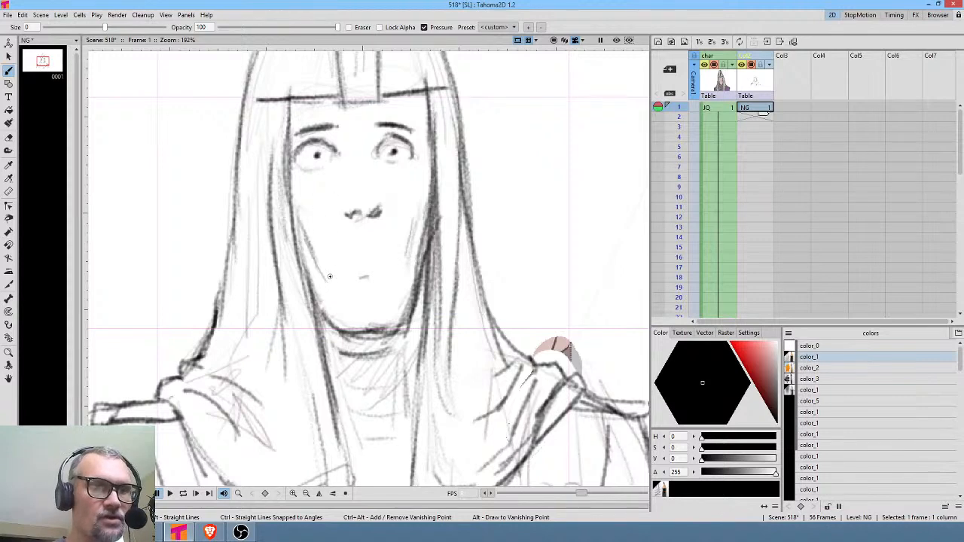
pyautogui.moveTo(413, 271); pyautogui.dragTo(433, 197)
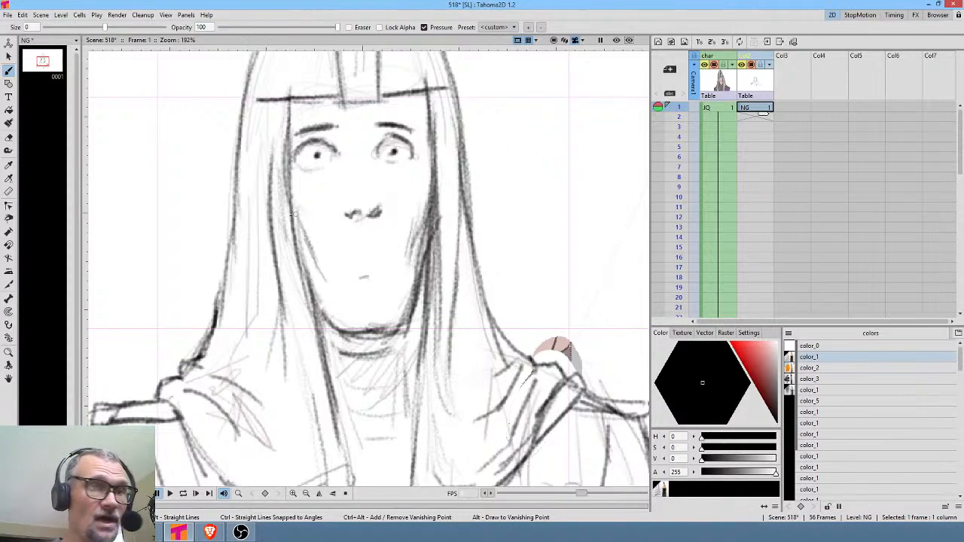
pyautogui.moveTo(295, 215); pyautogui.dragTo(324, 267)
pyautogui.moveTo(300, 218); pyautogui.dragTo(322, 278)
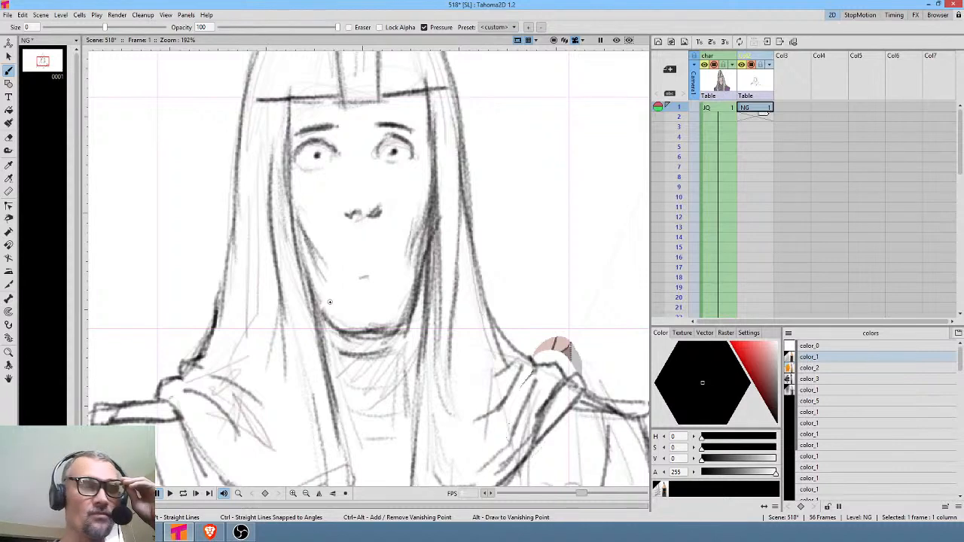
# Step: Darken the headdress's right outer edge from the crown down past the headband
pyautogui.moveTo(488, 115)
pyautogui.mouseDown()
pyautogui.moveTo(500, 192)
pyautogui.moveTo(470, 212)
pyautogui.mouseUp()
pyautogui.moveTo(463, 163)
pyautogui.mouseDown()
pyautogui.moveTo(474, 237)
pyautogui.moveTo(470, 164)
pyautogui.mouseUp()
pyautogui.moveTo(431, 86); pyautogui.dragTo(456, 143)
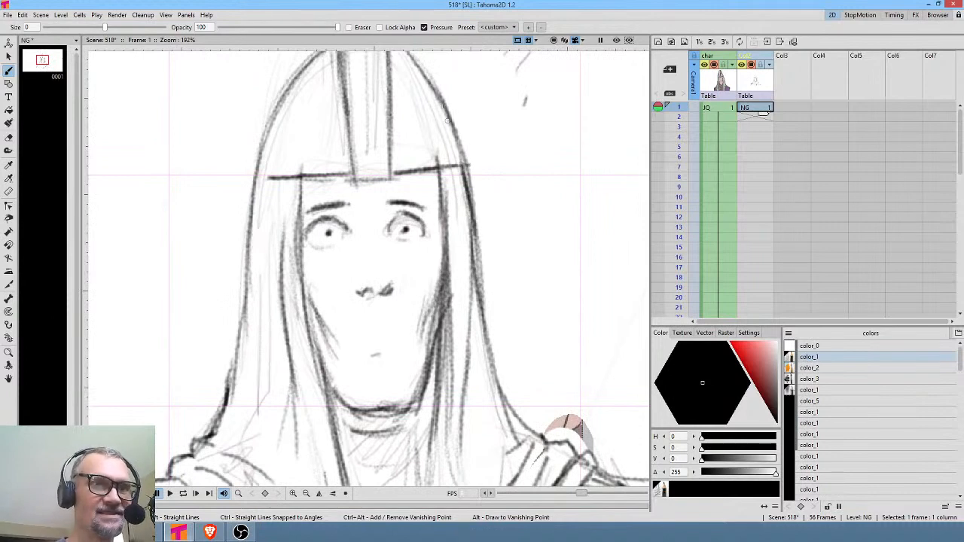
# Step: Examine the whole character sketch, from the headdress crest down to the shoulders and clasp
pyautogui.moveTo(523, 278); pyautogui.dragTo(551, 139)
pyautogui.moveTo(522, 242); pyautogui.dragTo(483, 189)
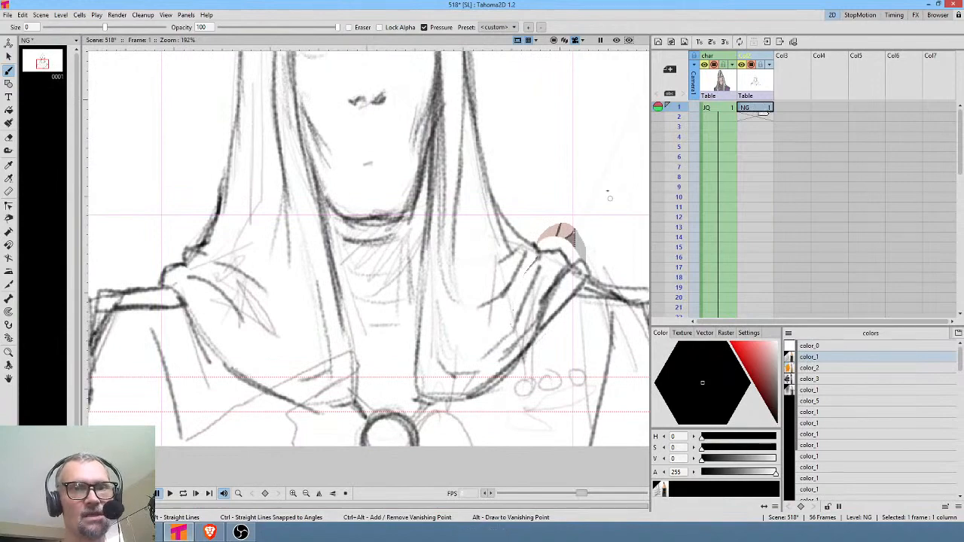
pyautogui.moveTo(610, 198); pyautogui.dragTo(643, 358)
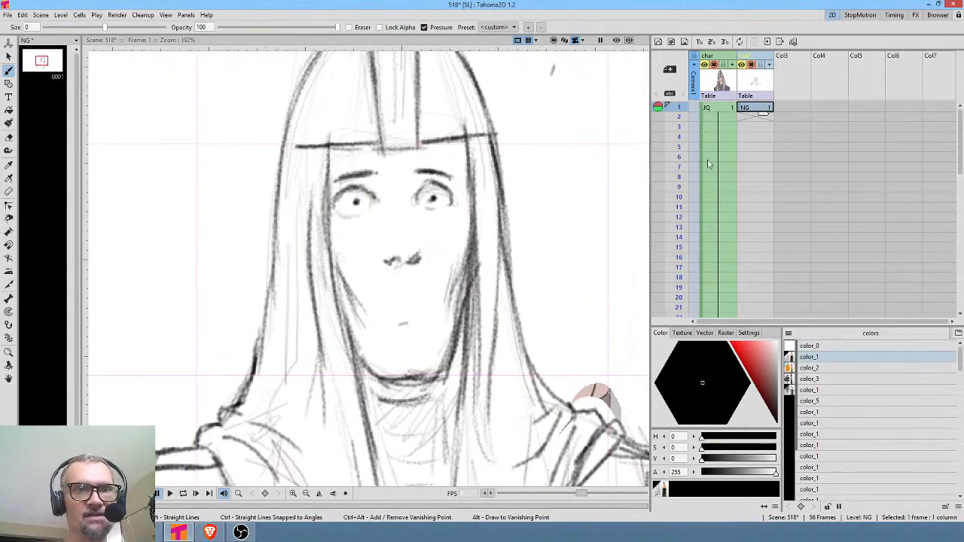
pyautogui.scroll(-5, 348, 267)
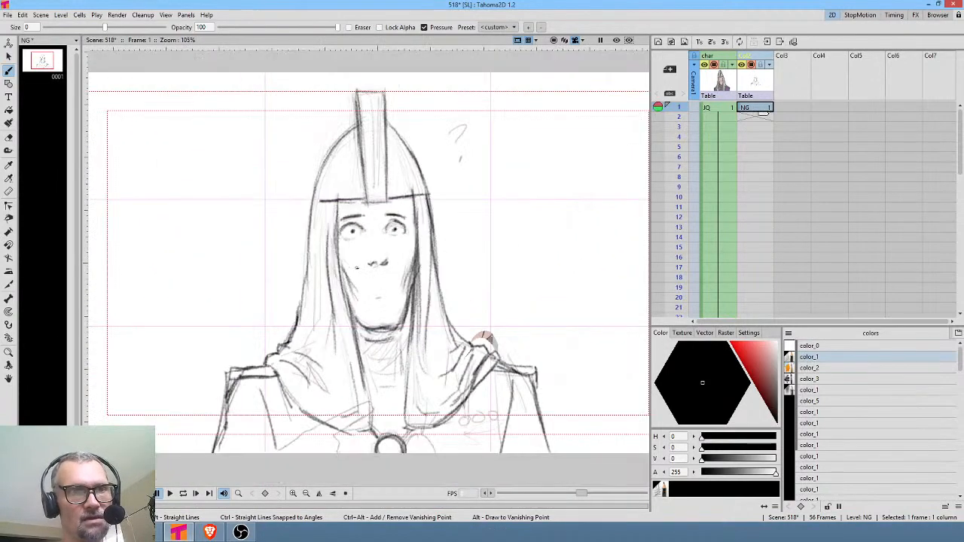
pyautogui.scroll(-1, 483, 339)
pyautogui.scroll(1, 390, 252)
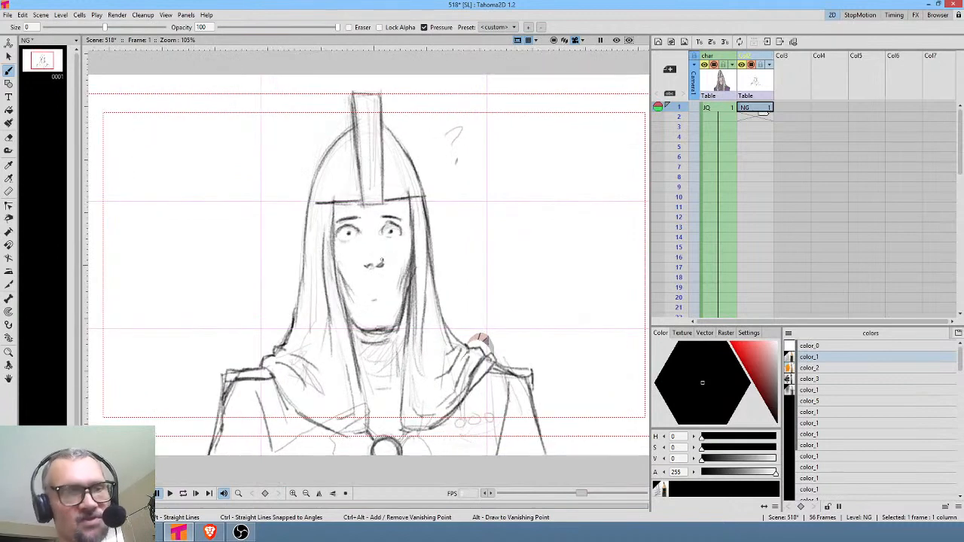
pyautogui.moveTo(408, 259); pyautogui.dragTo(460, 247)
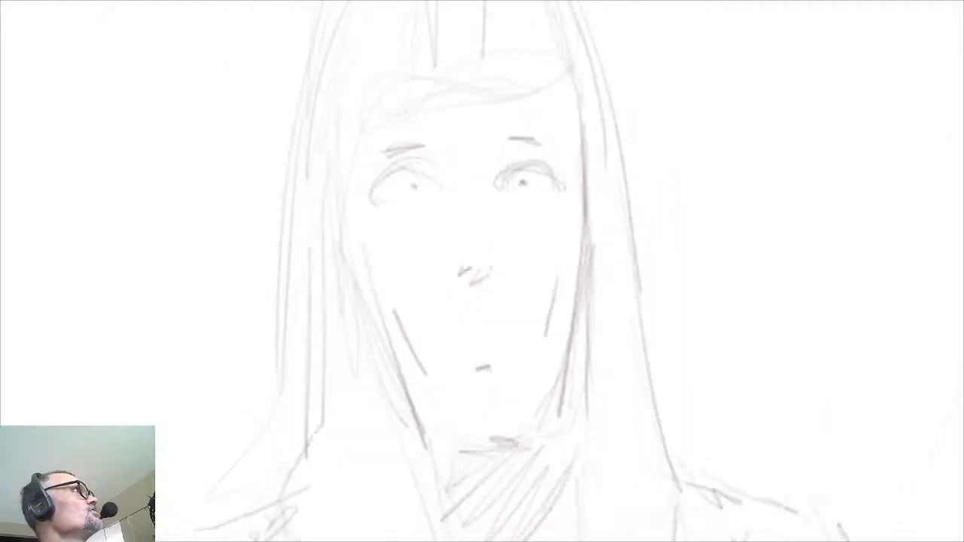
pyautogui.scroll(-4, 482, 271)
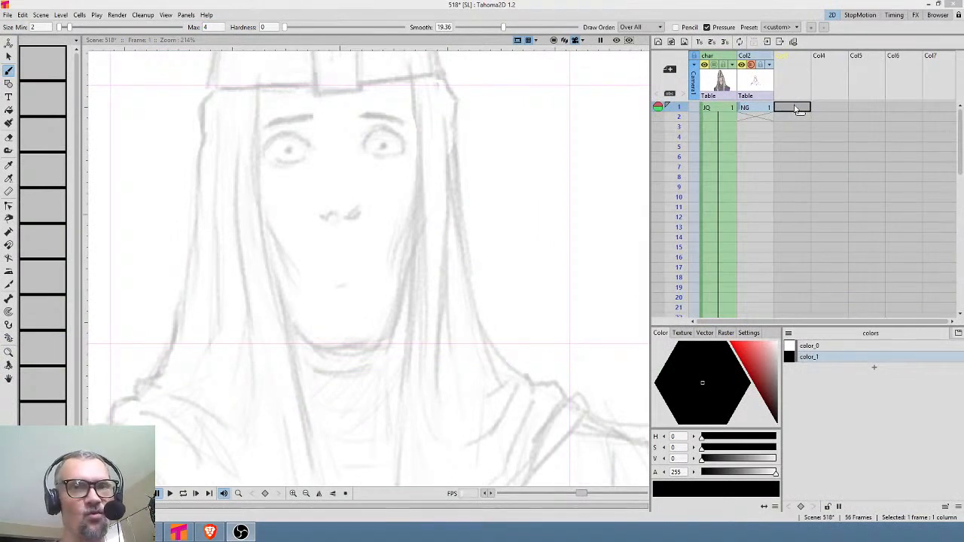
# Step: Ink the headdress's outer outline on a new vector level in the third column, from the headband to both shoulders, using black color_1
pyautogui.moveTo(498, 175)
pyautogui.mouseDown()
pyautogui.moveTo(522, 193)
pyautogui.moveTo(568, 210)
pyautogui.mouseUp()
pyautogui.moveTo(286, 139); pyautogui.dragTo(279, 149)
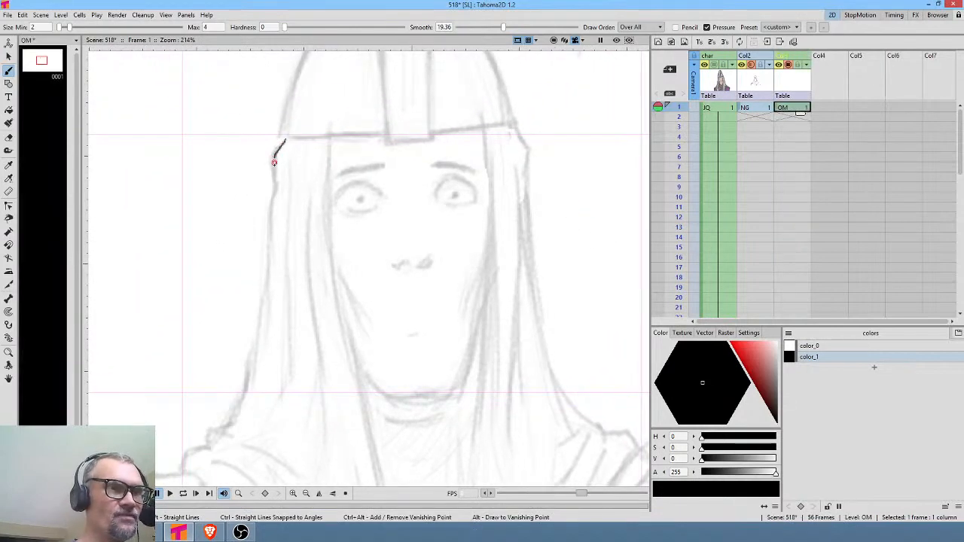
pyautogui.moveTo(273, 188); pyautogui.dragTo(238, 413)
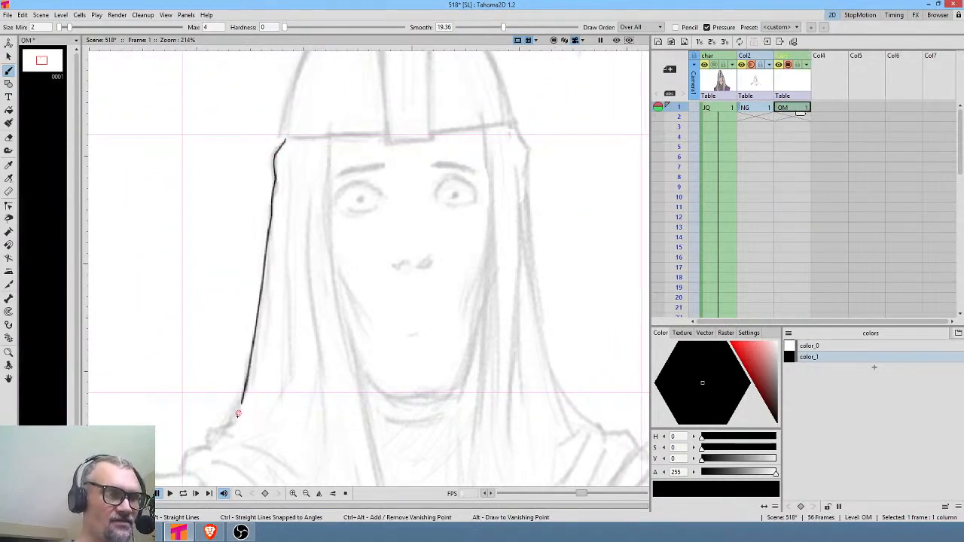
pyautogui.moveTo(184, 466); pyautogui.dragTo(180, 468)
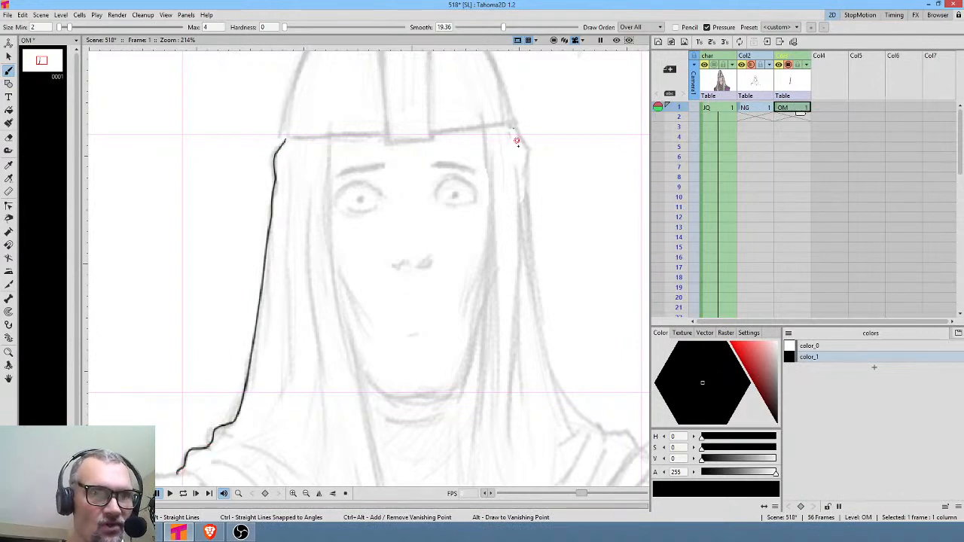
pyautogui.moveTo(527, 198)
pyautogui.mouseDown()
pyautogui.moveTo(539, 312)
pyautogui.moveTo(560, 379)
pyautogui.moveTo(579, 413)
pyautogui.moveTo(601, 434)
pyautogui.mouseUp()
pyautogui.middleClick(613, 404)
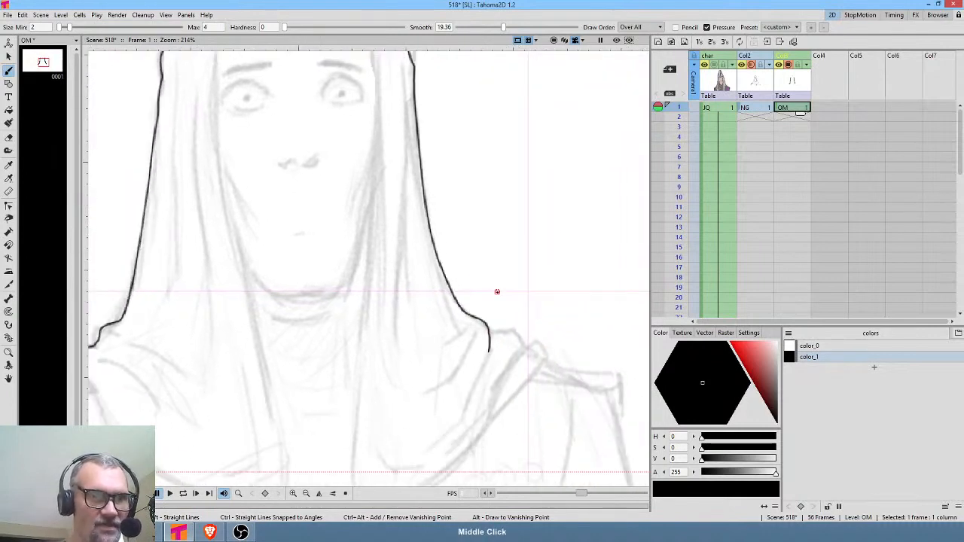
pyautogui.moveTo(508, 328); pyautogui.dragTo(524, 347)
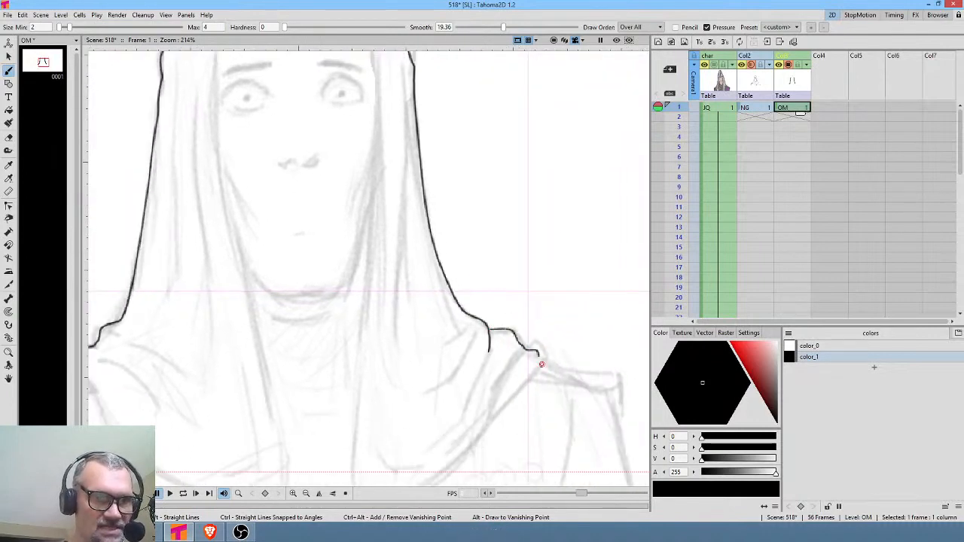
# Step: Ink the hems and inner edges of both headdress flaps, plus a curved fold line over the left shoulder
pyautogui.middleClick(589, 332)
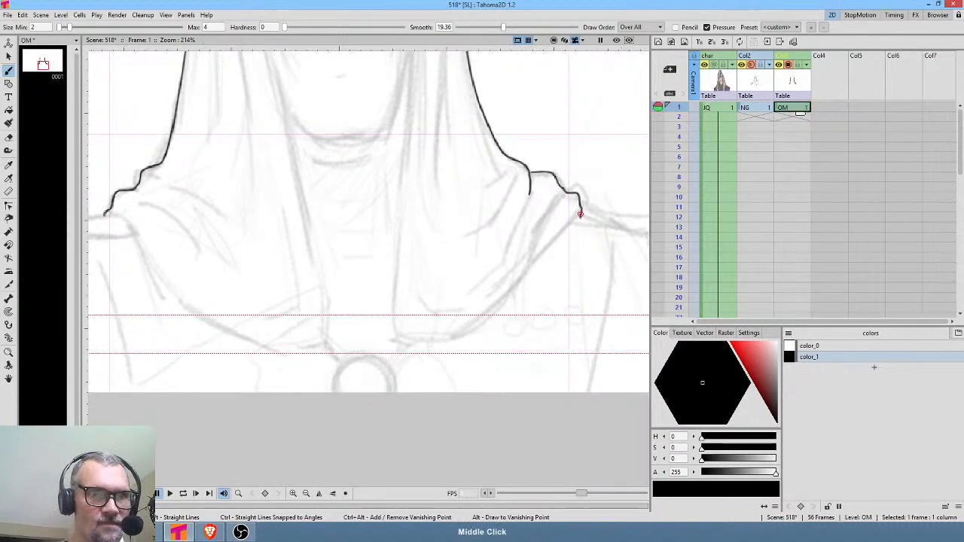
pyautogui.moveTo(576, 213)
pyautogui.mouseDown()
pyautogui.moveTo(461, 329)
pyautogui.moveTo(392, 348)
pyautogui.mouseUp()
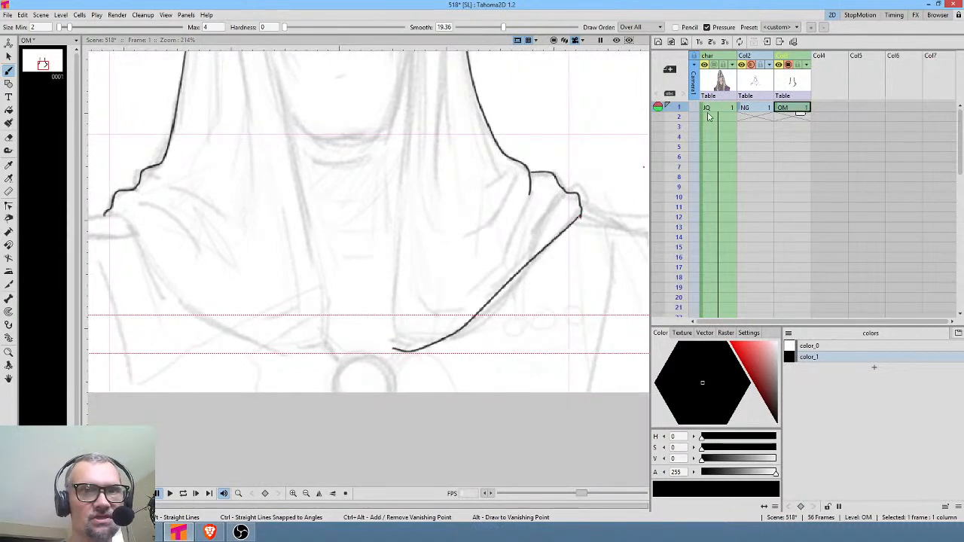
pyautogui.middleClick(408, 104)
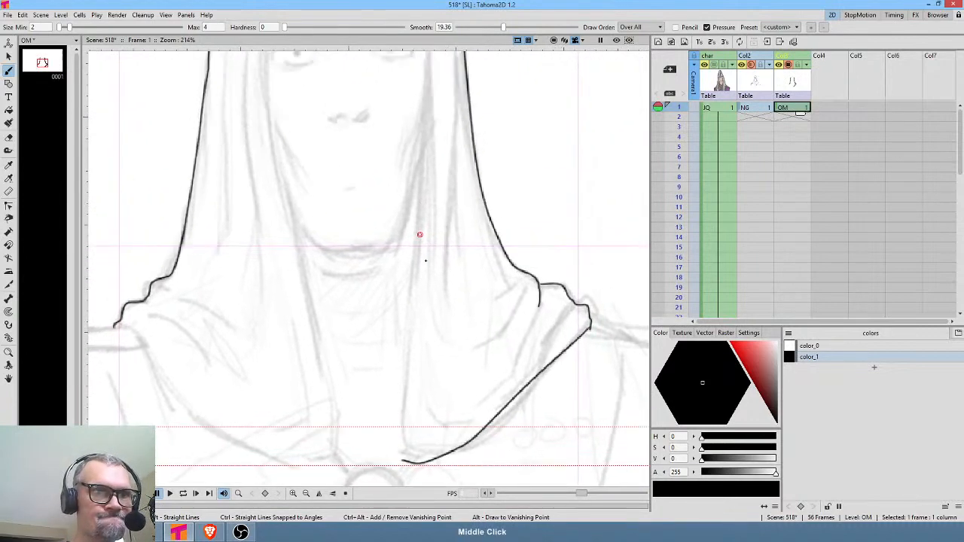
pyautogui.middleClick(426, 355)
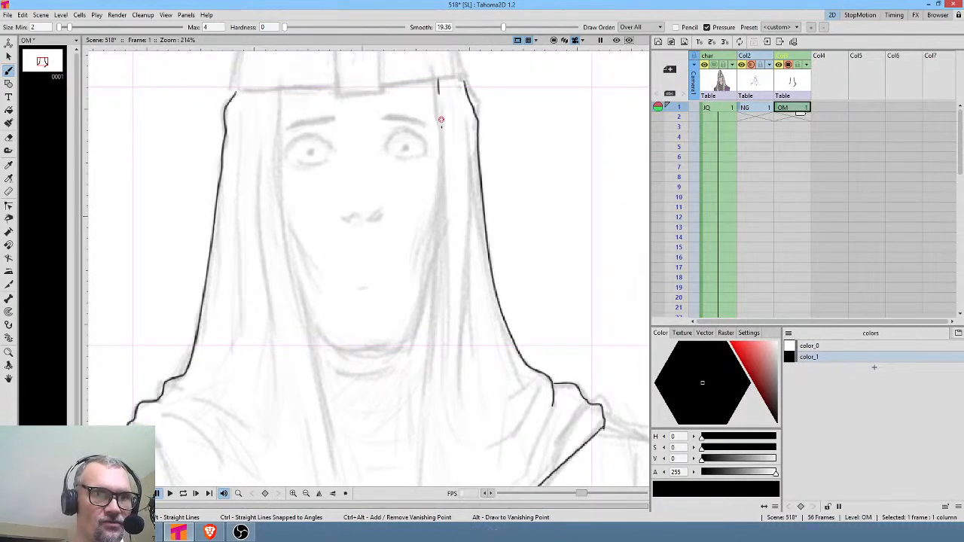
pyautogui.moveTo(438, 94); pyautogui.dragTo(423, 426)
pyautogui.middleClick(495, 376)
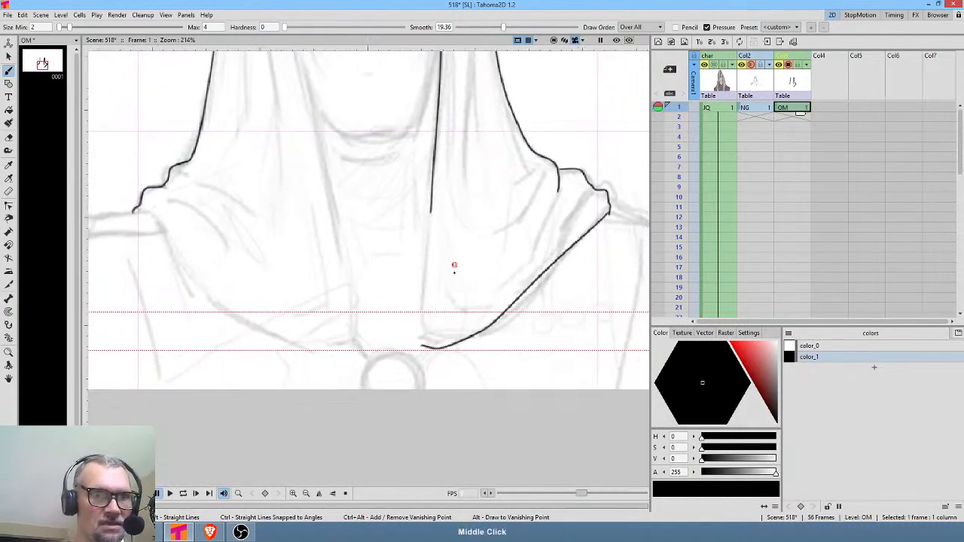
pyautogui.moveTo(431, 205); pyautogui.dragTo(421, 346)
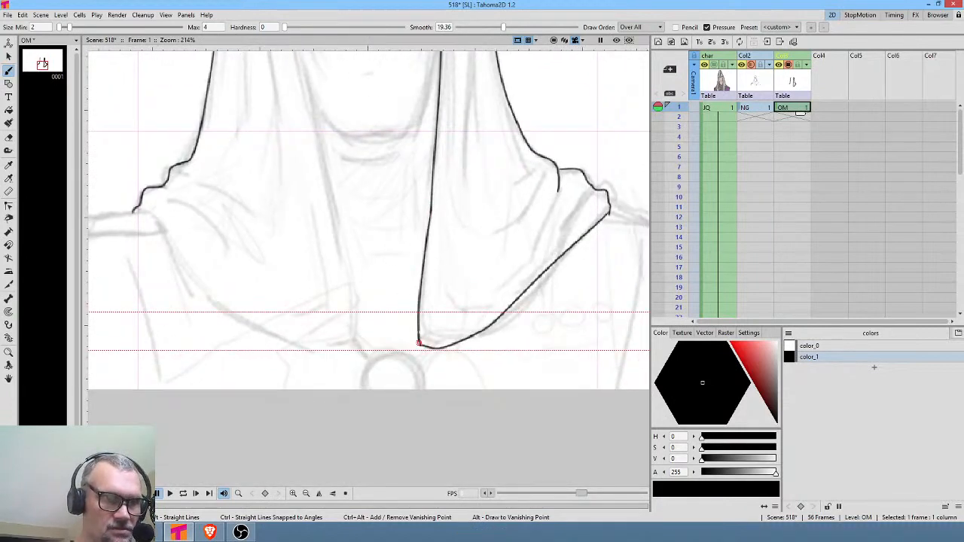
pyautogui.moveTo(324, 130)
pyautogui.mouseDown()
pyautogui.moveTo(361, 342)
pyautogui.moveTo(314, 348)
pyautogui.moveTo(229, 318)
pyautogui.moveTo(137, 206)
pyautogui.moveTo(193, 206)
pyautogui.moveTo(245, 270)
pyautogui.mouseUp()
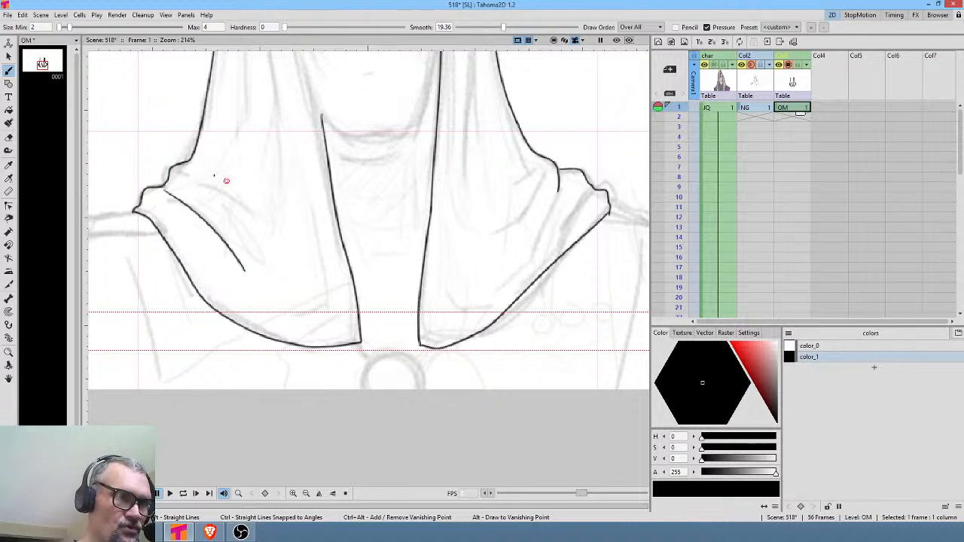
# Step: Ink a second curved fold on the left shoulder and two long vertical folds down the left headdress flap
pyautogui.moveTo(247, 205)
pyautogui.mouseDown()
pyautogui.moveTo(317, 330)
pyautogui.moveTo(328, 439)
pyautogui.mouseUp()
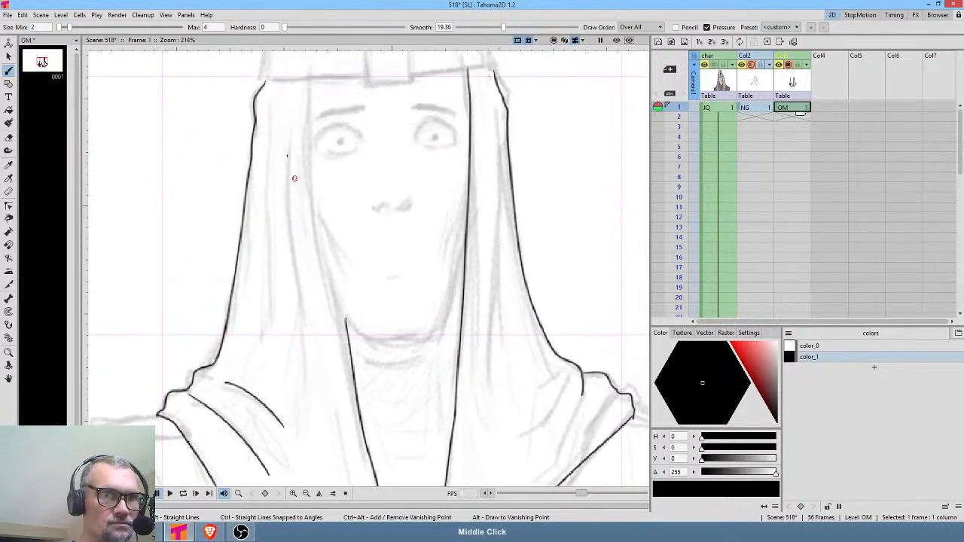
pyautogui.moveTo(289, 168); pyautogui.dragTo(310, 363)
pyautogui.moveTo(270, 150); pyautogui.dragTo(268, 284)
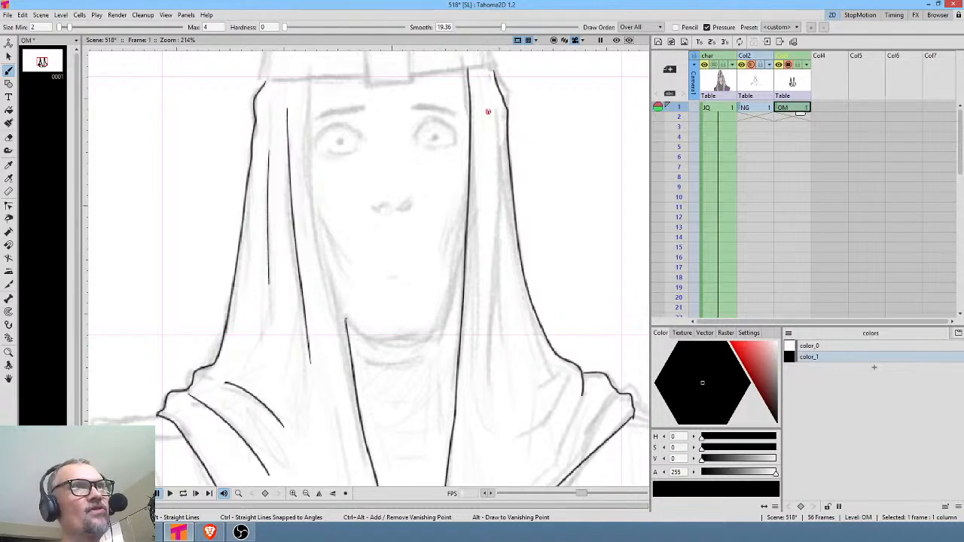
# Step: Ink the long vertical folds and short curved shoulder folds on the right headdress flap
pyautogui.moveTo(496, 139); pyautogui.dragTo(509, 402)
pyautogui.moveTo(534, 354)
pyautogui.mouseDown()
pyautogui.moveTo(540, 198)
pyautogui.moveTo(494, 265)
pyautogui.moveTo(513, 319)
pyautogui.moveTo(497, 353)
pyautogui.mouseUp()
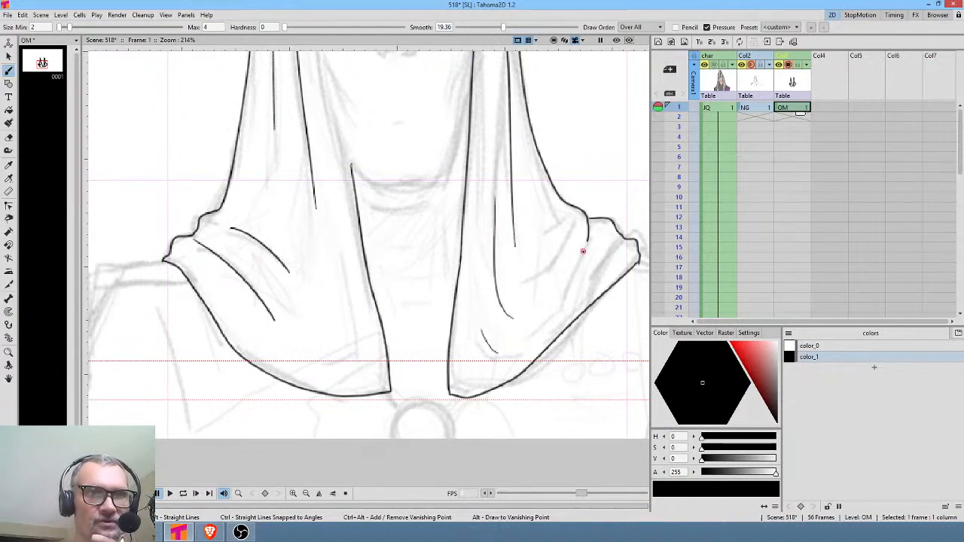
pyautogui.moveTo(582, 253); pyautogui.dragTo(554, 306)
pyautogui.moveTo(562, 218); pyautogui.dragTo(549, 264)
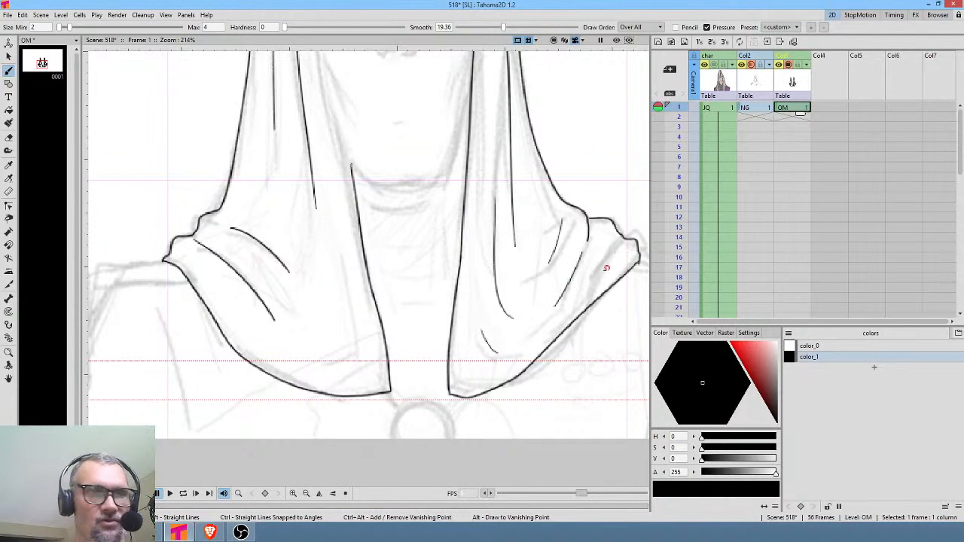
# Step: Ink the left flap's inner edge from the headband down past the chin, and erase the overlapping line end beside the jaw
pyautogui.moveTo(502, 286); pyautogui.dragTo(426, 460)
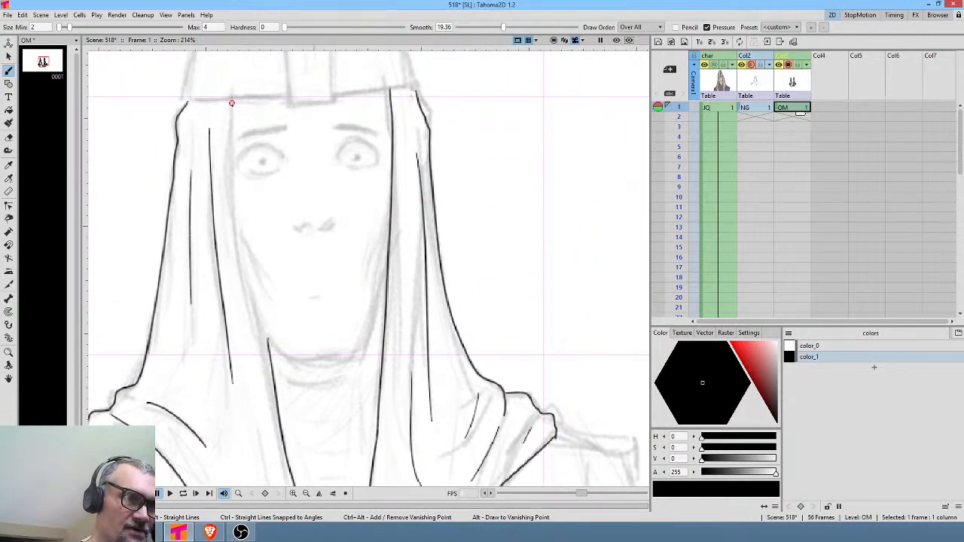
pyautogui.moveTo(235, 135)
pyautogui.mouseDown()
pyautogui.moveTo(246, 287)
pyautogui.moveTo(276, 403)
pyautogui.mouseUp()
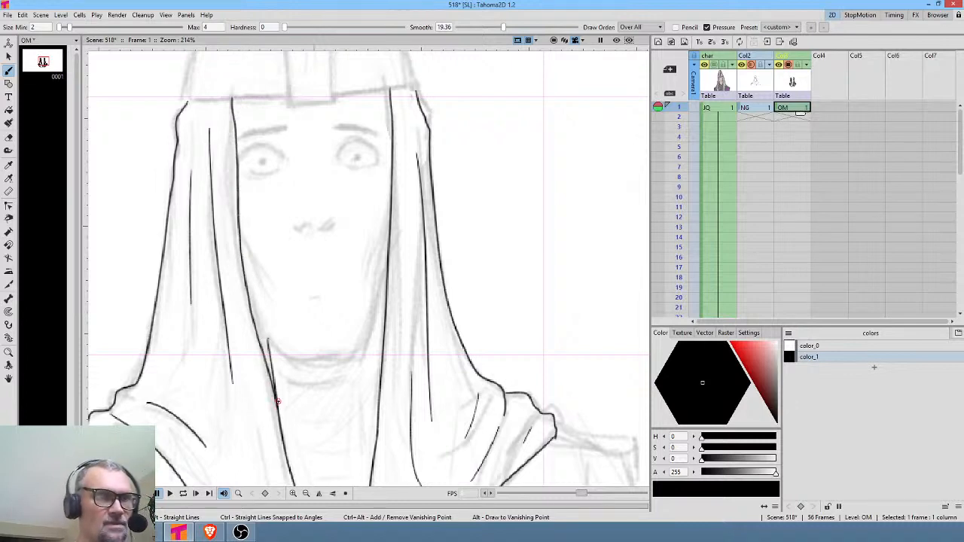
pyautogui.press('a')
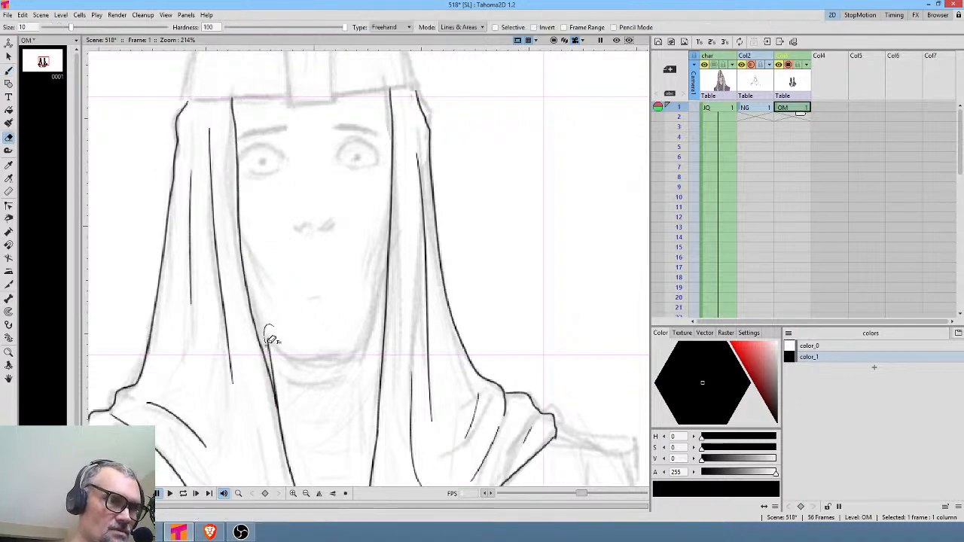
pyautogui.moveTo(276, 367); pyautogui.dragTo(301, 367)
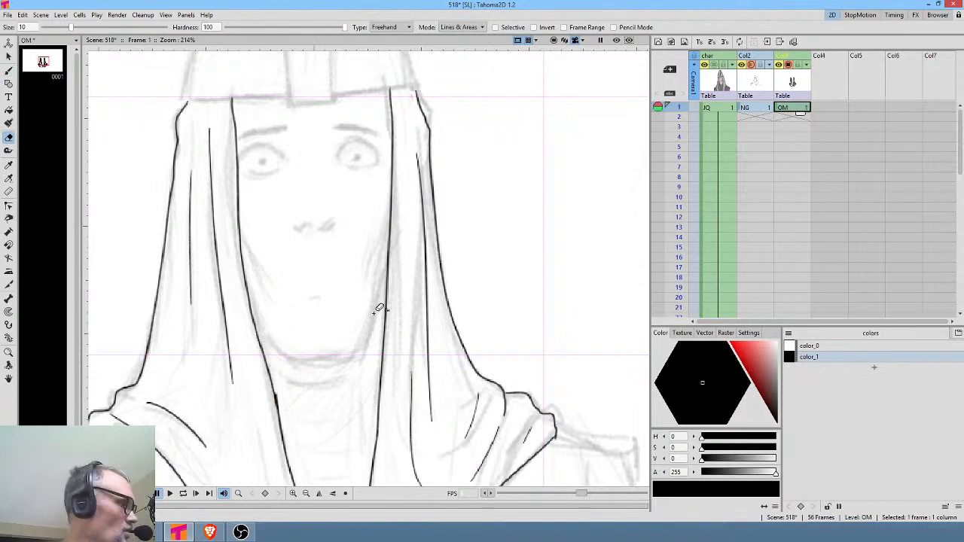
# Step: Ink the jawline and chin between the headdress flaps, plus a cheek line on each side of the face
pyautogui.press('b')
pyautogui.moveTo(249, 305)
pyautogui.mouseDown()
pyautogui.moveTo(269, 338)
pyautogui.moveTo(302, 360)
pyautogui.moveTo(357, 358)
pyautogui.mouseUp()
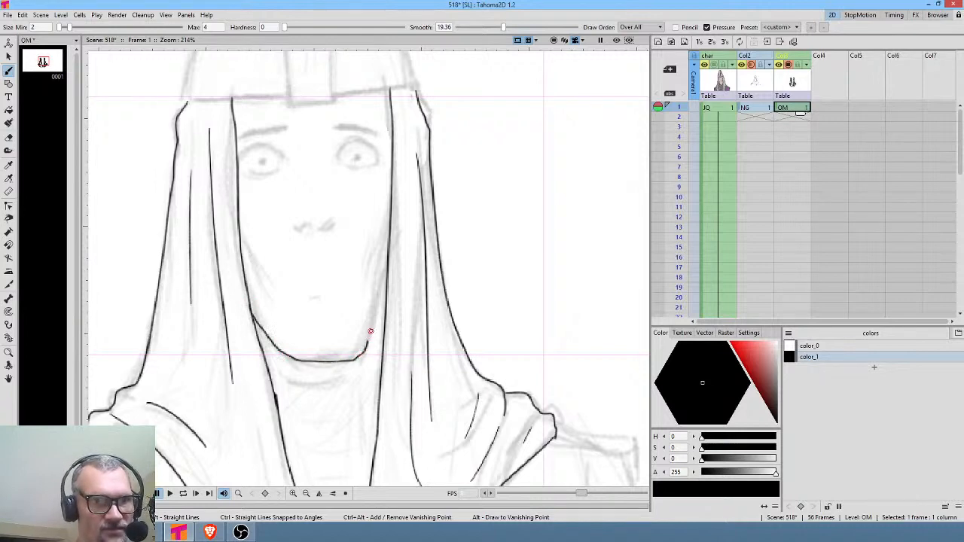
pyautogui.moveTo(387, 261); pyautogui.dragTo(384, 275)
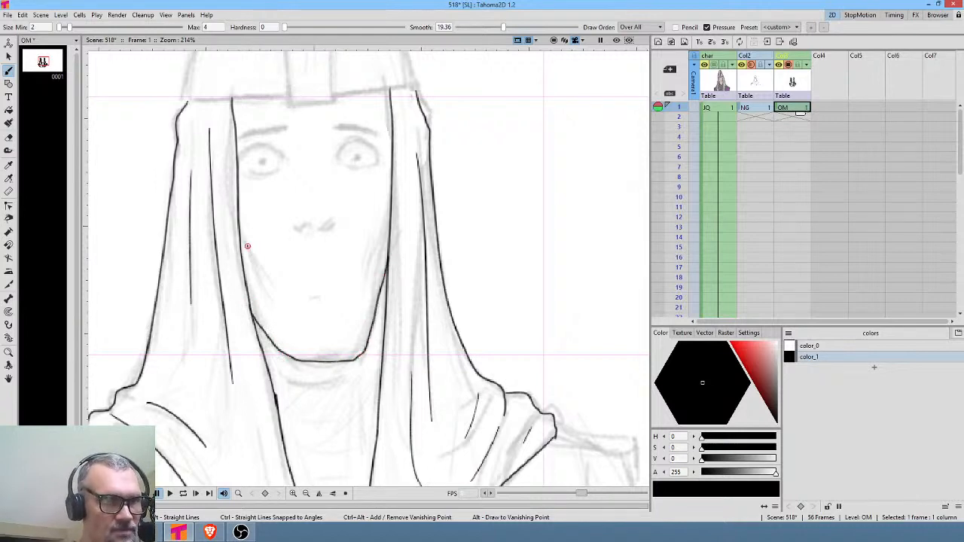
pyautogui.moveTo(245, 243); pyautogui.dragTo(270, 295)
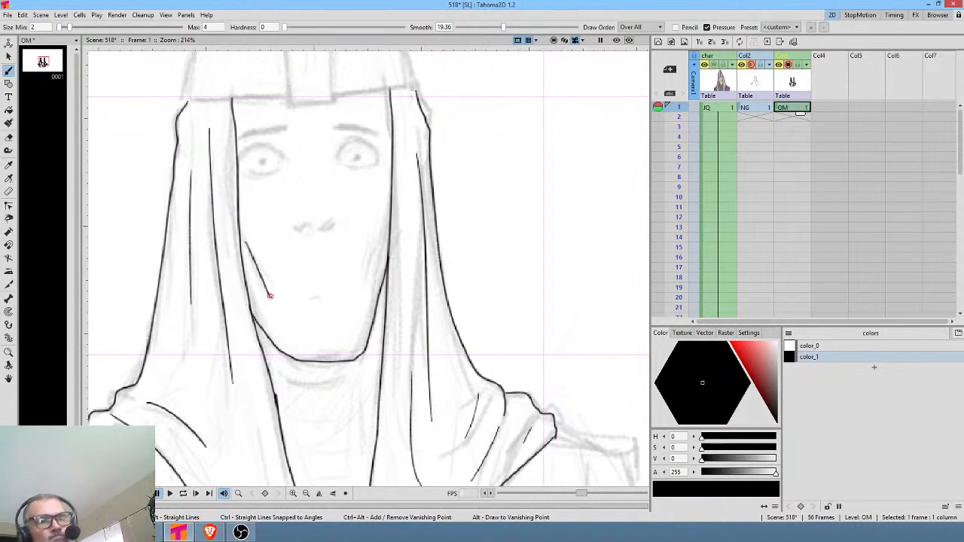
pyautogui.moveTo(367, 293); pyautogui.dragTo(376, 250)
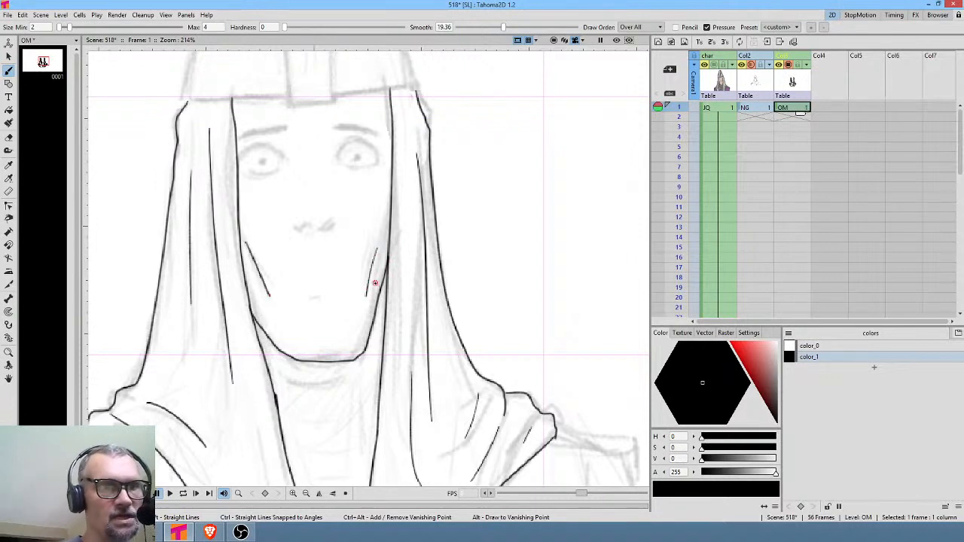
# Step: Ink the headband's lower edge across the forehead, including the stepped end of the central strip
pyautogui.moveTo(419, 213)
pyautogui.mouseDown()
pyautogui.moveTo(456, 229)
pyautogui.moveTo(468, 254)
pyautogui.mouseUp()
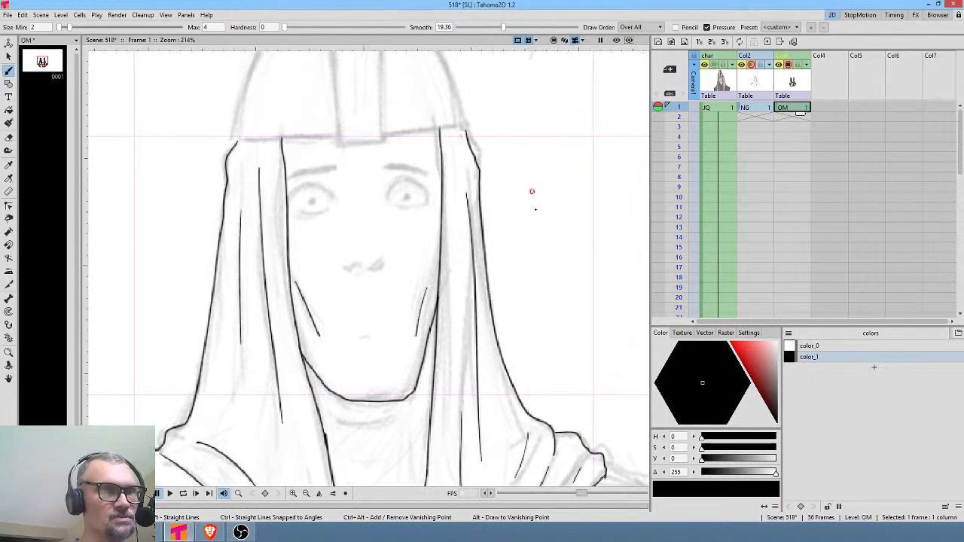
pyautogui.moveTo(544, 217)
pyautogui.mouseDown()
pyautogui.moveTo(456, 97)
pyautogui.moveTo(402, 96)
pyautogui.mouseUp()
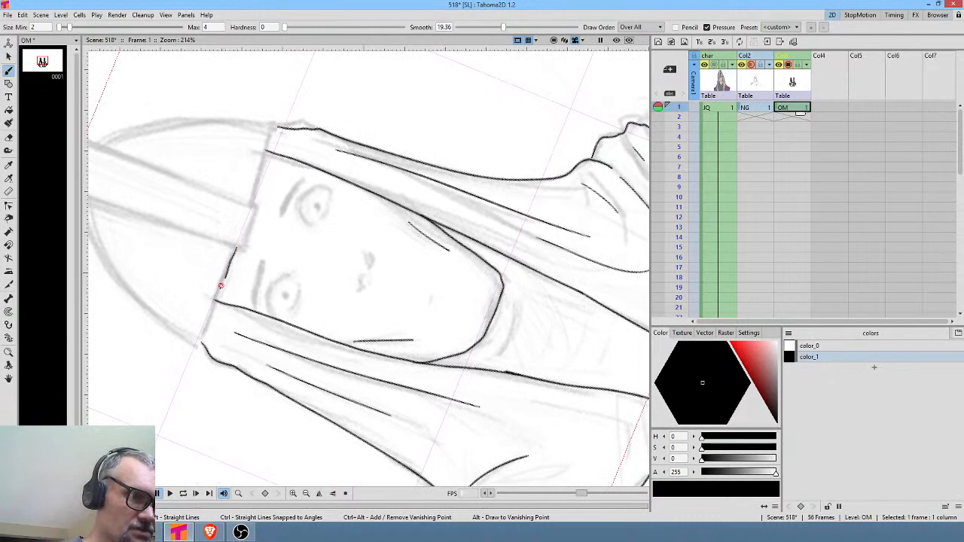
pyautogui.moveTo(211, 309); pyautogui.dragTo(203, 333)
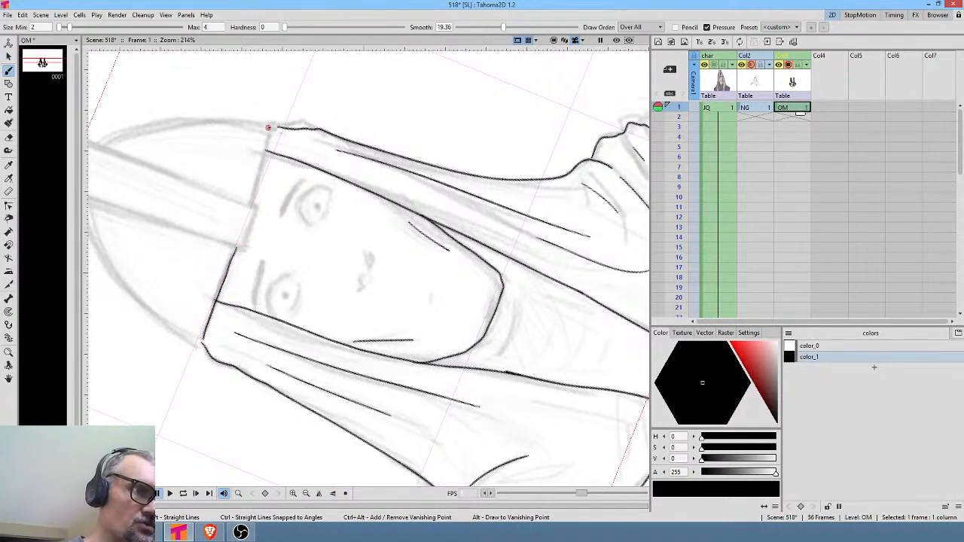
pyautogui.moveTo(274, 123); pyautogui.dragTo(251, 200)
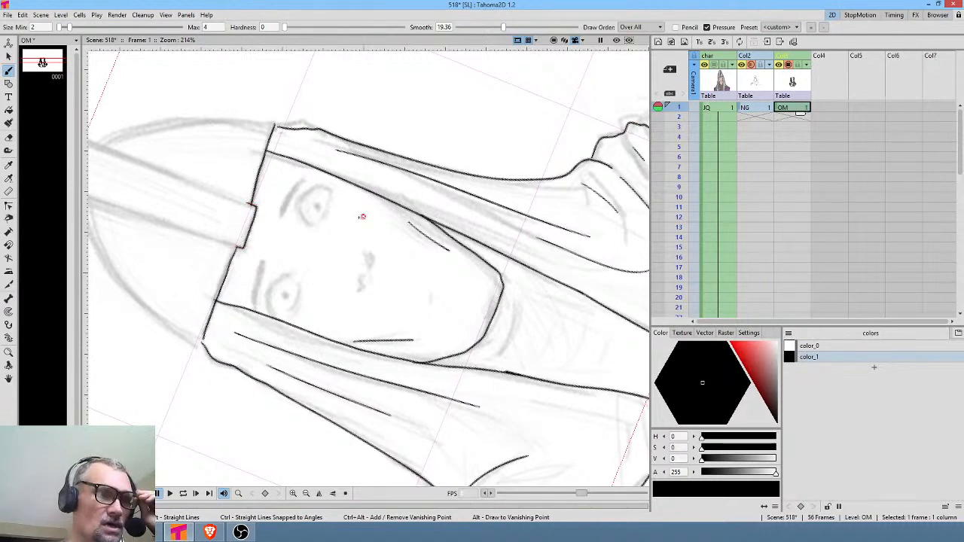
# Step: Ink the headdress's central strip with both long sides and its closing top edge
pyautogui.moveTo(358, 215); pyautogui.dragTo(490, 193)
pyautogui.hotkey('ctrl', 'space')
pyautogui.moveTo(531, 217)
pyautogui.mouseDown()
pyautogui.moveTo(367, 97)
pyautogui.moveTo(317, 94)
pyautogui.moveTo(374, 95)
pyautogui.mouseUp()
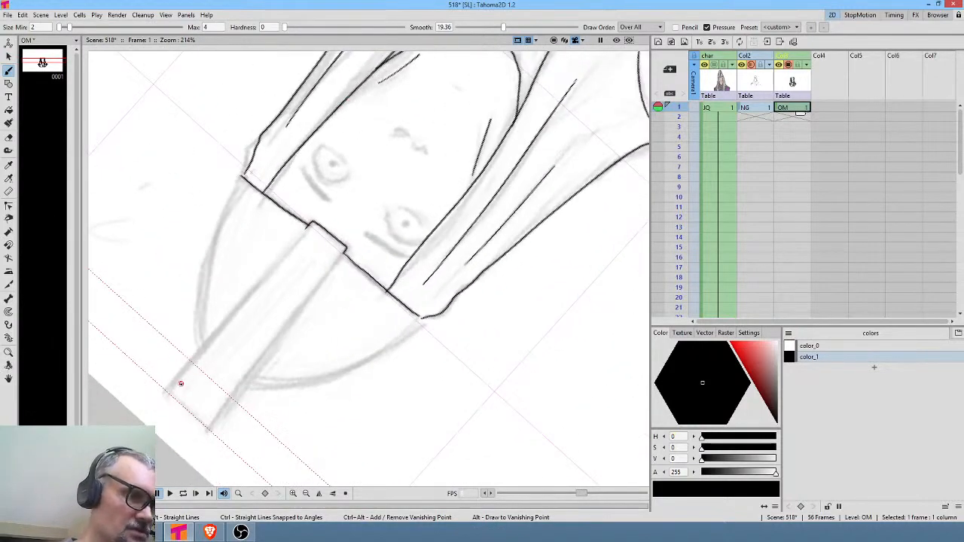
pyautogui.moveTo(173, 390); pyautogui.dragTo(309, 224)
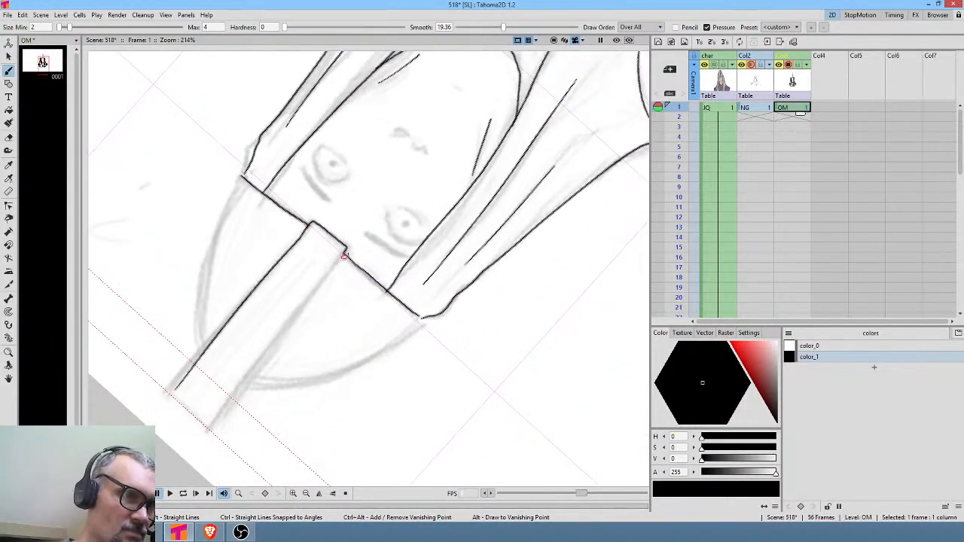
pyautogui.moveTo(255, 367); pyautogui.dragTo(220, 416)
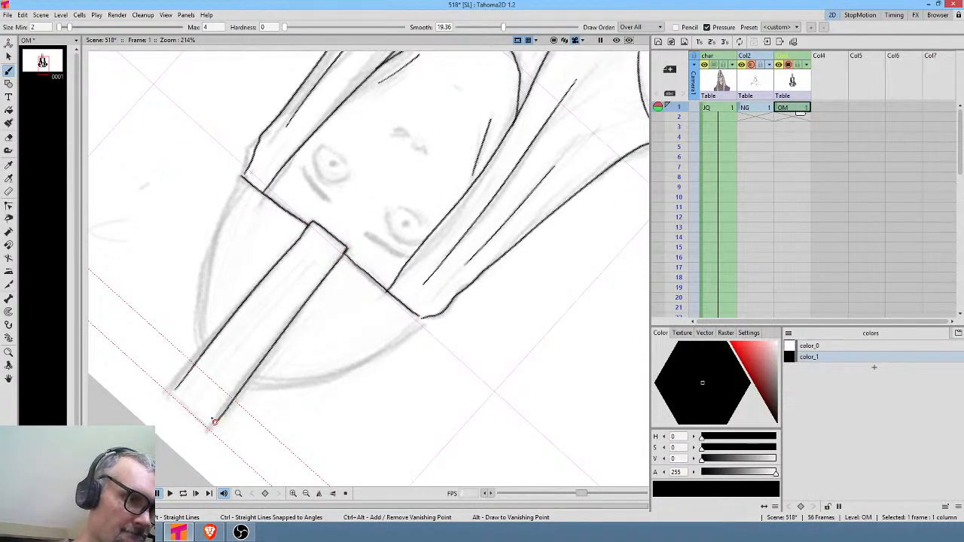
pyautogui.moveTo(174, 389); pyautogui.dragTo(210, 418)
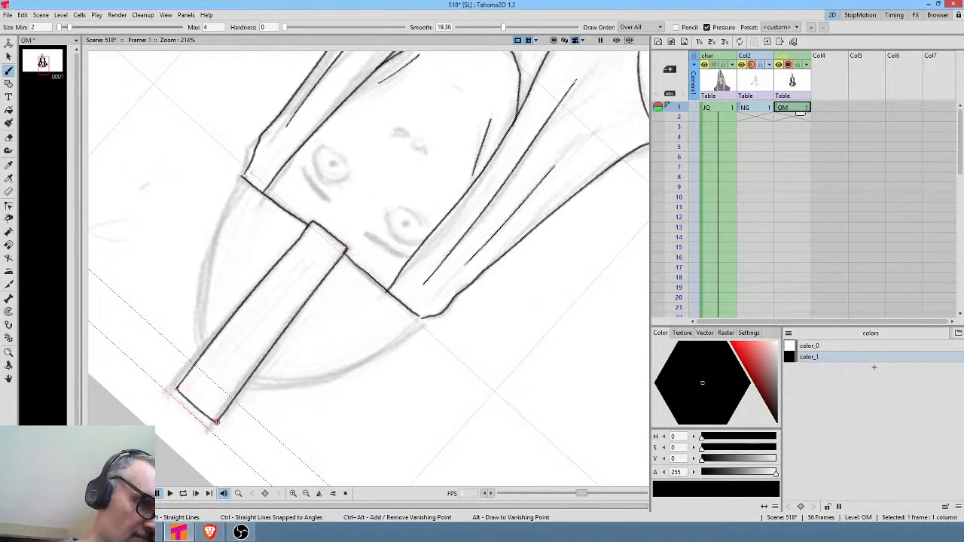
# Step: Ink the curved crown outline on both sides of the central strip, joining it to the headband
pyautogui.moveTo(243, 176)
pyautogui.mouseDown()
pyautogui.moveTo(226, 206)
pyautogui.moveTo(203, 350)
pyautogui.mouseUp()
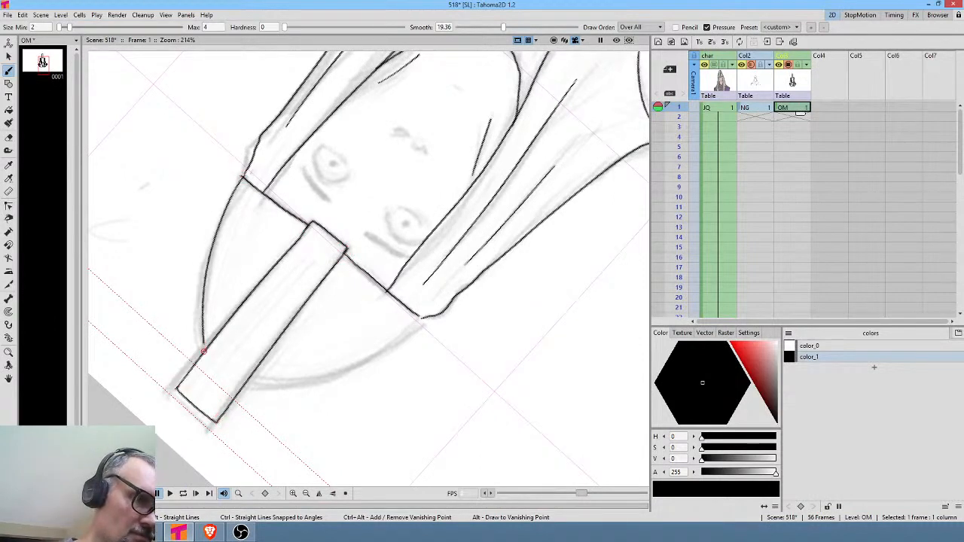
pyautogui.moveTo(210, 128)
pyautogui.mouseDown()
pyautogui.moveTo(354, 112)
pyautogui.moveTo(441, 338)
pyautogui.moveTo(496, 283)
pyautogui.moveTo(381, 170)
pyautogui.mouseUp()
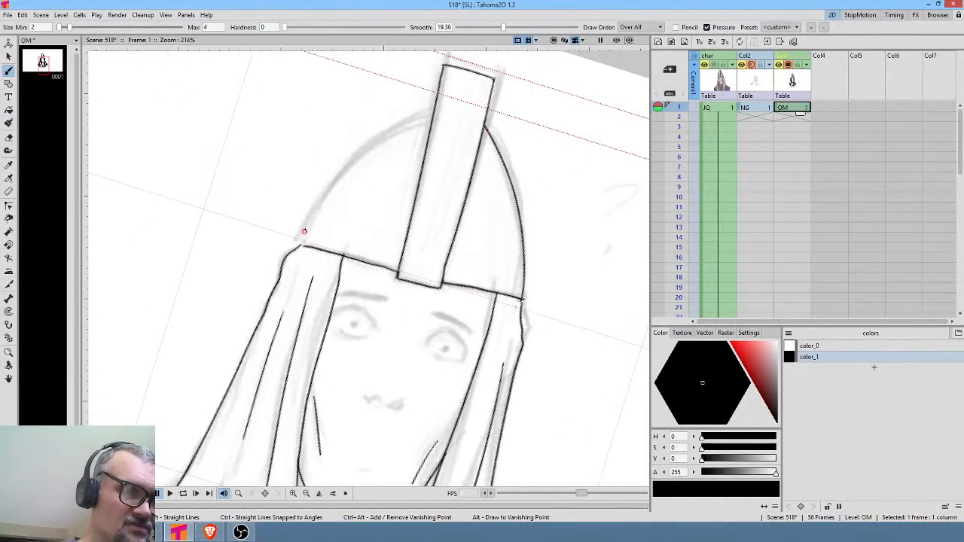
pyautogui.moveTo(304, 232)
pyautogui.mouseDown()
pyautogui.moveTo(365, 149)
pyautogui.moveTo(439, 97)
pyautogui.mouseUp()
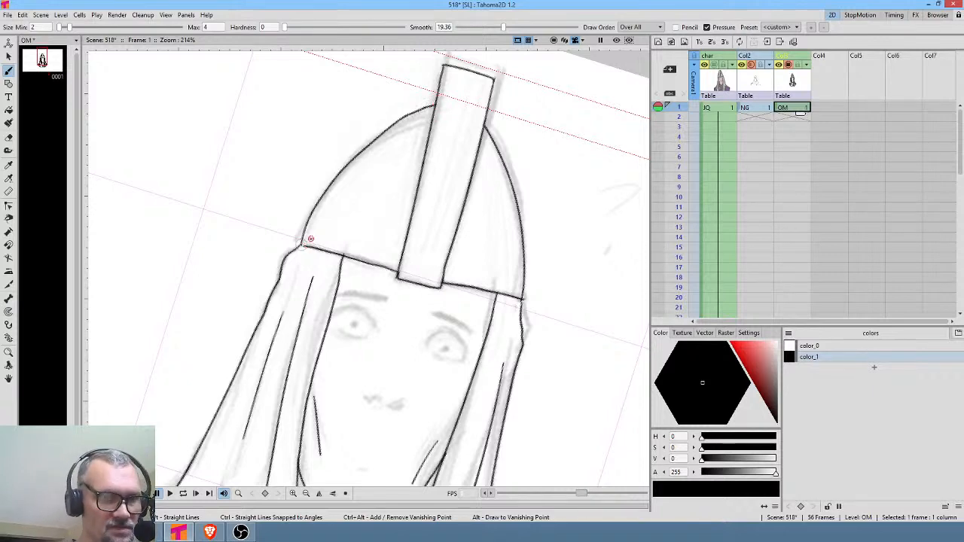
# Step: Ink both eyebrows, the eye outlines and the small solid pupils
pyautogui.moveTo(570, 269); pyautogui.dragTo(564, 254)
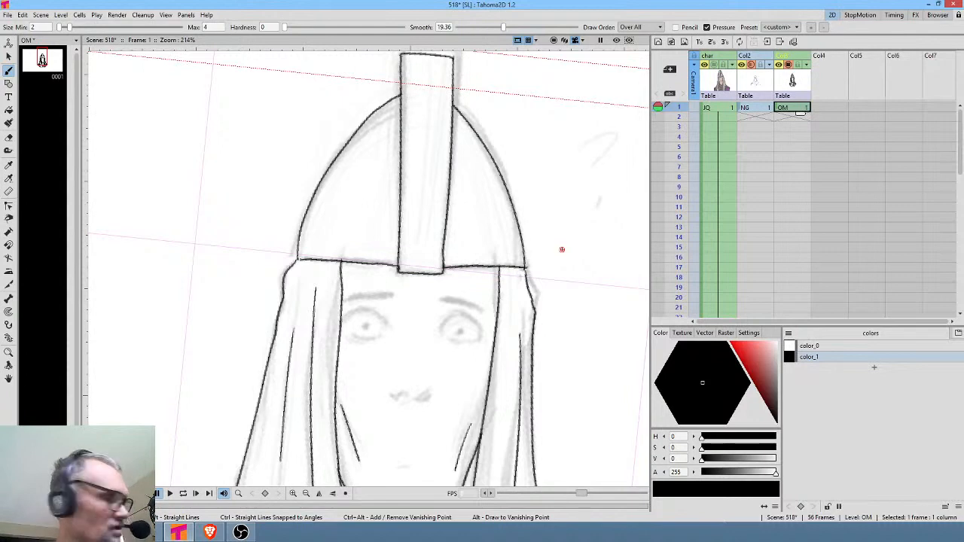
pyautogui.moveTo(561, 250); pyautogui.dragTo(559, 230)
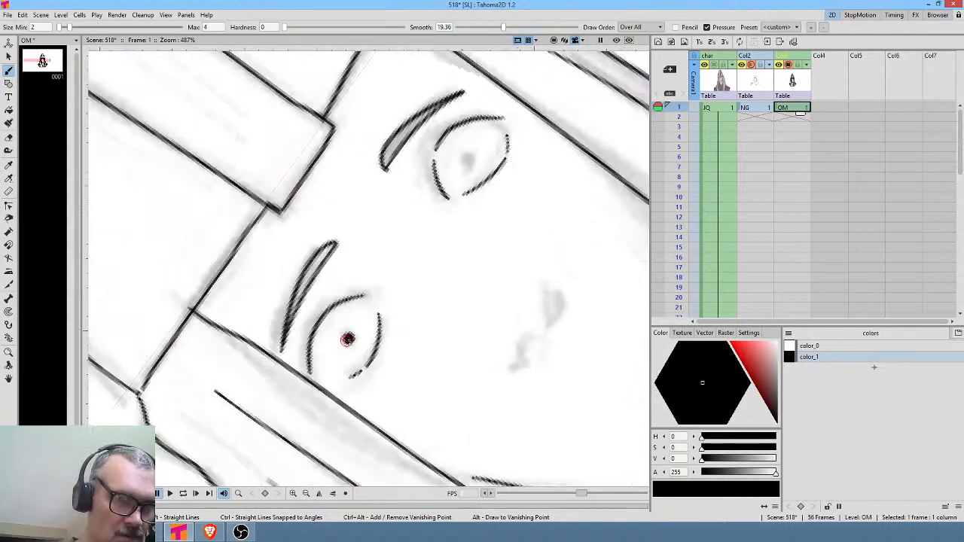
pyautogui.moveTo(469, 149); pyautogui.dragTo(467, 148)
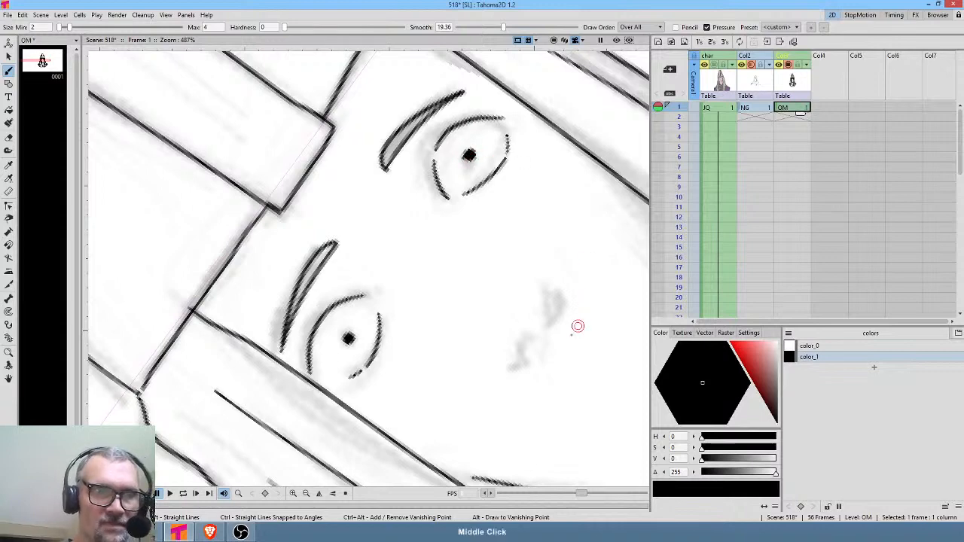
# Step: Ink the nose with two nostril strokes and a short line for its outer left edge
pyautogui.moveTo(577, 327); pyautogui.dragTo(434, 284)
pyautogui.moveTo(408, 249)
pyautogui.mouseDown()
pyautogui.moveTo(421, 279)
pyautogui.moveTo(392, 319)
pyautogui.mouseUp()
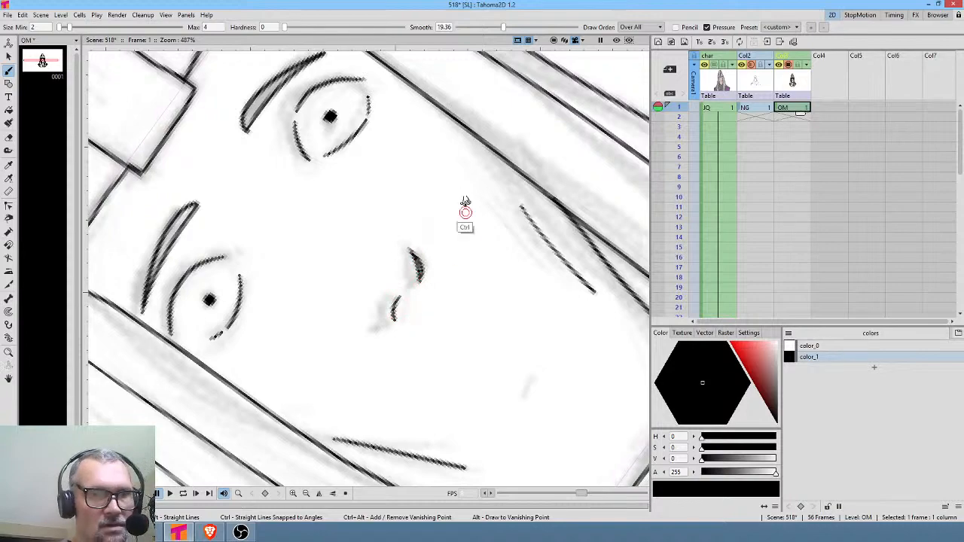
pyautogui.moveTo(464, 202); pyautogui.dragTo(400, 346)
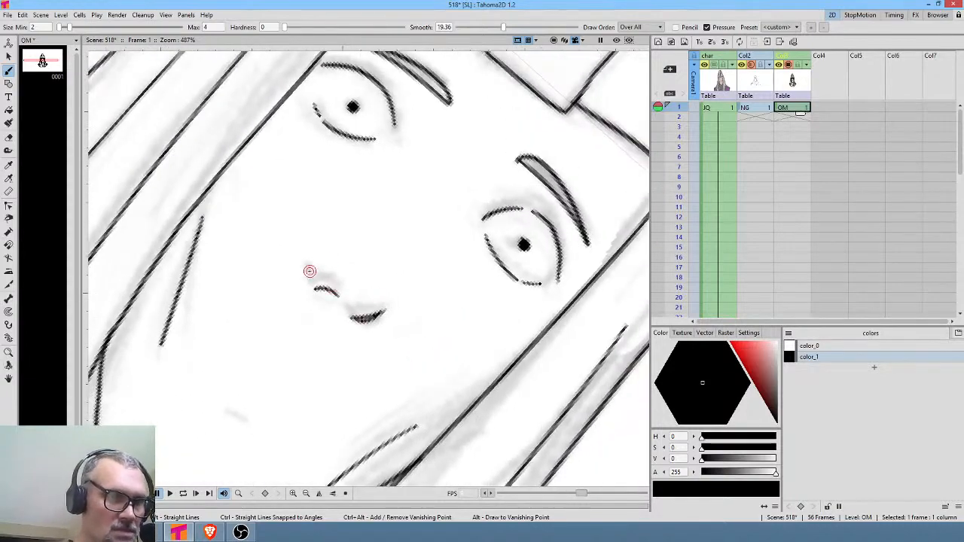
pyautogui.moveTo(306, 271); pyautogui.dragTo(306, 290)
# Step: Ink the mouth as a short curved line below the nose, replacing the round mouth attempt
pyautogui.moveTo(233, 417)
pyautogui.mouseDown()
pyautogui.moveTo(226, 424)
pyautogui.moveTo(243, 419)
pyautogui.mouseUp()
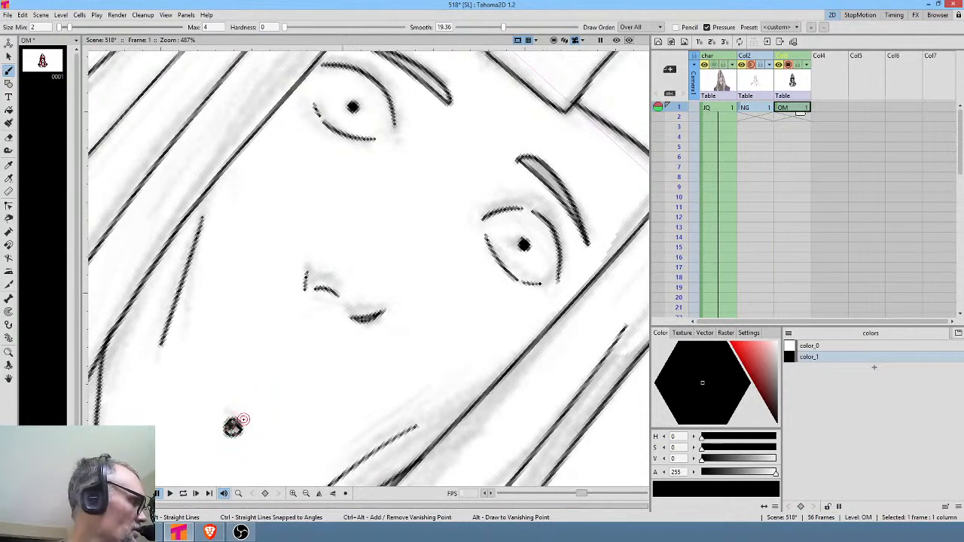
pyautogui.hotkey('alt', '0')
pyautogui.moveTo(509, 303); pyautogui.dragTo(512, 178)
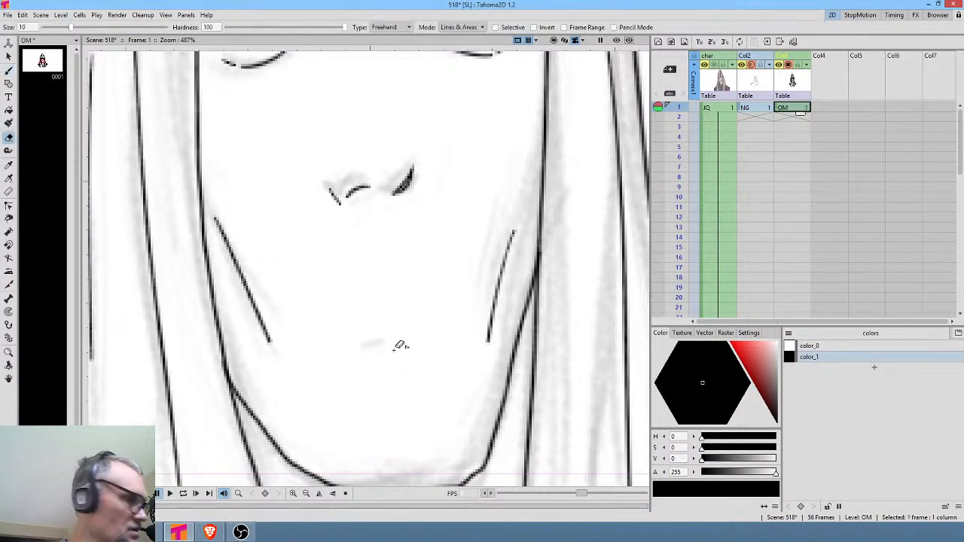
pyautogui.moveTo(372, 358)
pyautogui.mouseDown()
pyautogui.moveTo(398, 350)
pyautogui.moveTo(372, 360)
pyautogui.moveTo(379, 350)
pyautogui.mouseUp()
# Step: Ink a curved line across the neck below the chin, connecting the inner edges of both headdress flaps
pyautogui.scroll(-3, 380, 349)
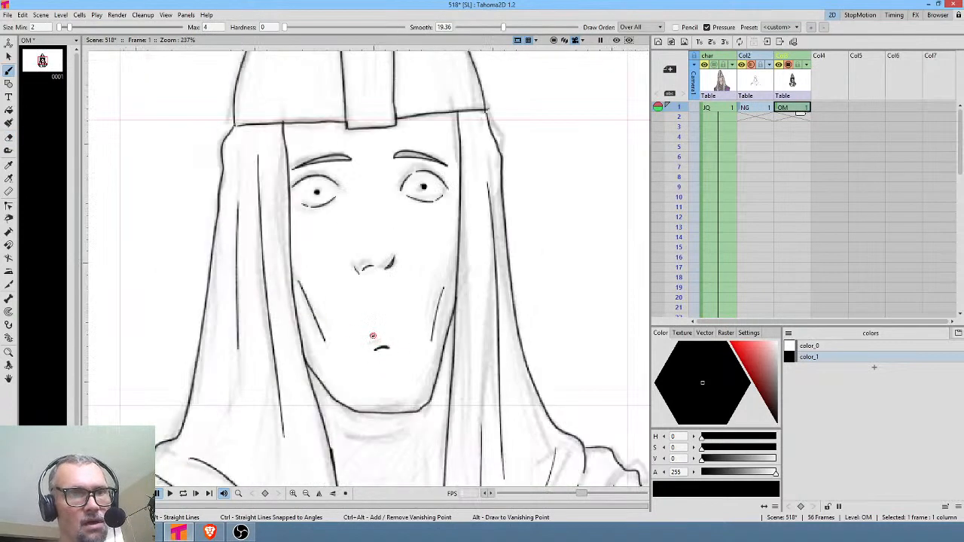
pyautogui.scroll(-3, 372, 335)
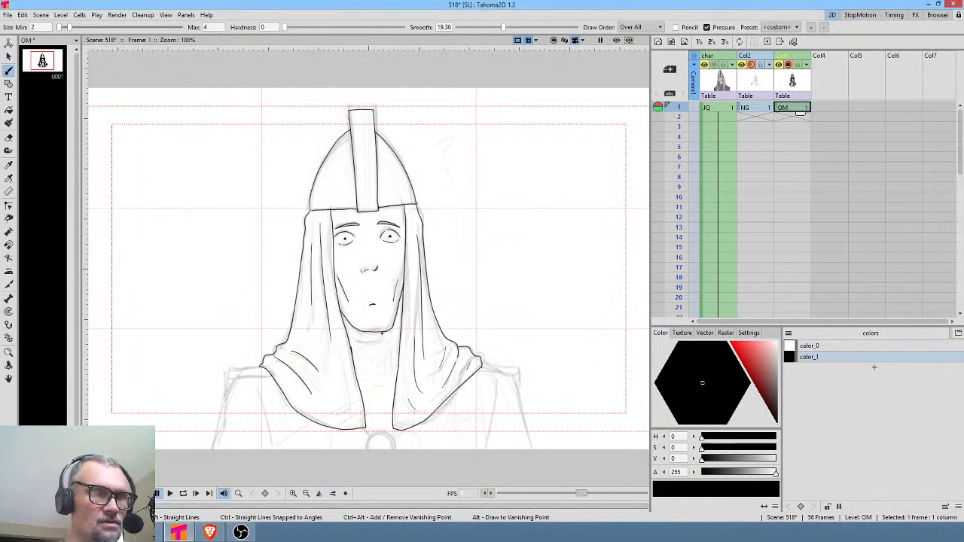
pyautogui.scroll(5, 394, 347)
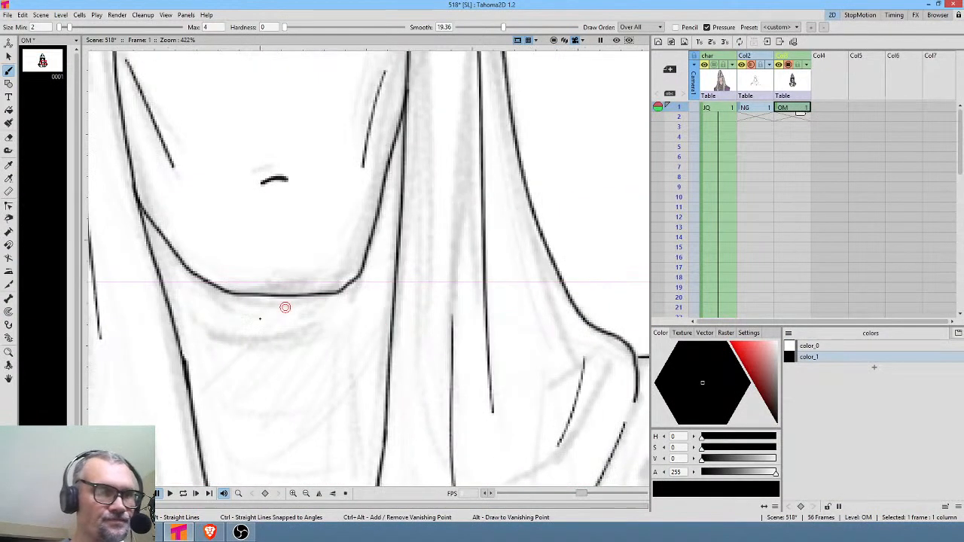
pyautogui.moveTo(172, 318)
pyautogui.mouseDown()
pyautogui.moveTo(193, 326)
pyautogui.moveTo(370, 319)
pyautogui.moveTo(392, 304)
pyautogui.mouseUp()
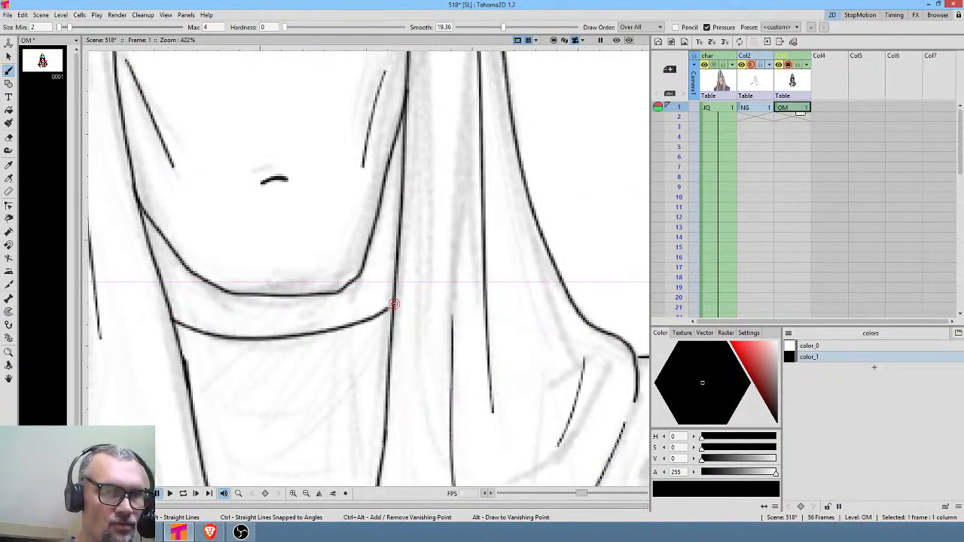
pyautogui.middleClick(512, 343)
pyautogui.moveTo(512, 343); pyautogui.dragTo(544, 188)
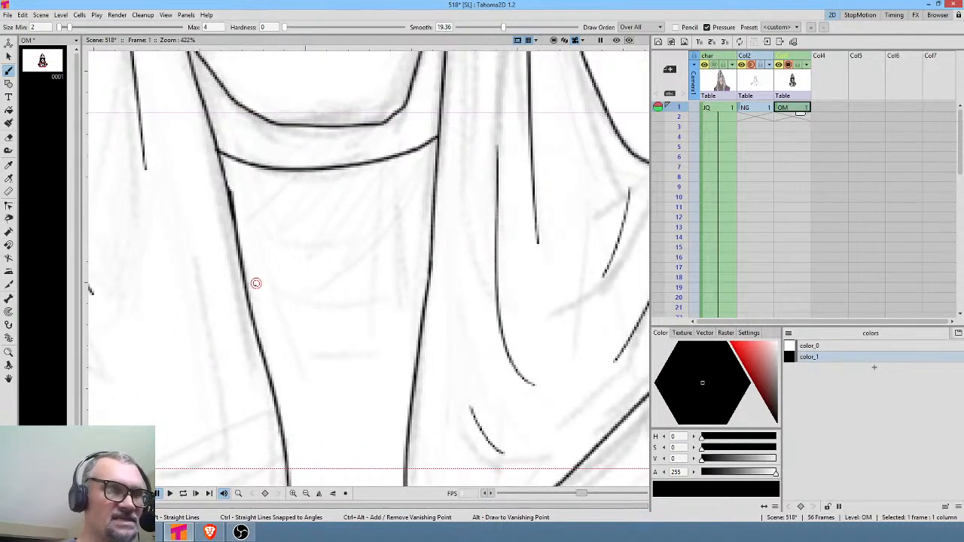
# Step: Ink the neck details between the headdress flaps: a broken curved line, a vertical center line and a stack of short horizontal folds below
pyautogui.moveTo(278, 310)
pyautogui.mouseDown()
pyautogui.moveTo(308, 325)
pyautogui.moveTo(411, 311)
pyautogui.mouseUp()
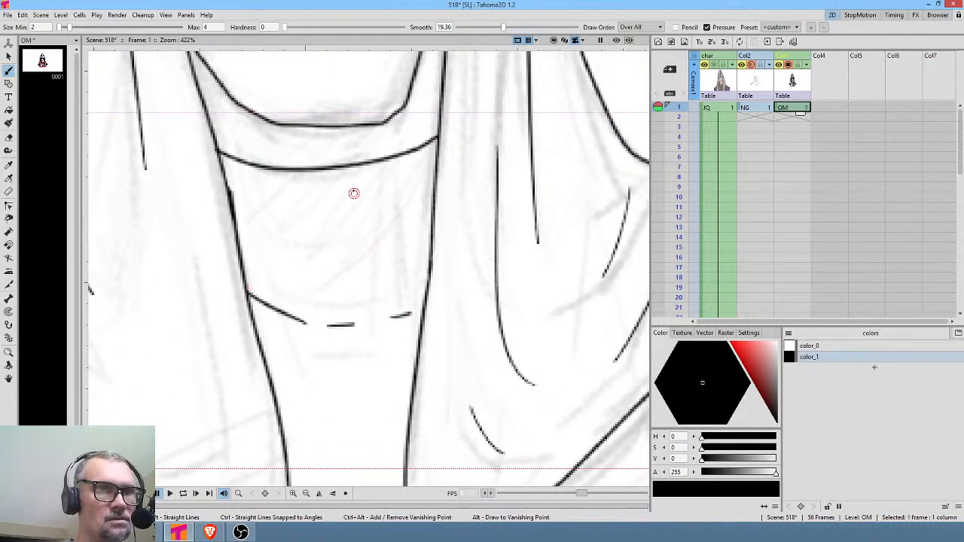
pyautogui.moveTo(350, 183); pyautogui.dragTo(356, 245)
pyautogui.moveTo(359, 286); pyautogui.dragTo(362, 306)
pyautogui.moveTo(447, 369)
pyautogui.mouseDown()
pyautogui.moveTo(486, 243)
pyautogui.moveTo(472, 188)
pyautogui.mouseUp()
pyautogui.moveTo(323, 257); pyautogui.dragTo(416, 260)
pyautogui.moveTo(342, 296); pyautogui.dragTo(410, 288)
pyautogui.moveTo(339, 337)
pyautogui.mouseDown()
pyautogui.moveTo(411, 336)
pyautogui.moveTo(497, 188)
pyautogui.mouseUp()
pyautogui.click(354, 371)
# Step: Ink the round clasp with one strap line to each flap, completing its lower arc in Camera Stand View and erasing the stray overlap
pyautogui.moveTo(285, 268); pyautogui.dragTo(318, 307)
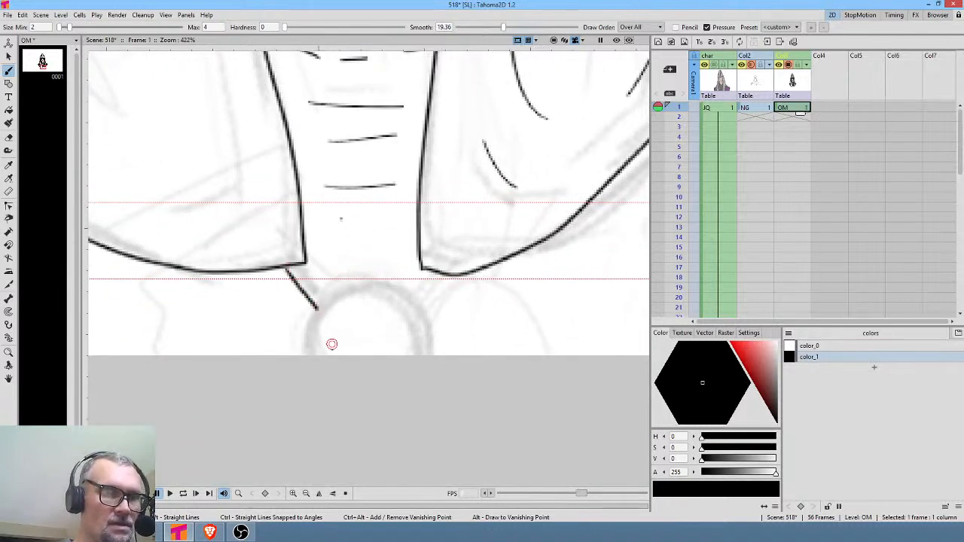
pyautogui.moveTo(314, 364)
pyautogui.mouseDown()
pyautogui.moveTo(315, 318)
pyautogui.moveTo(353, 285)
pyautogui.moveTo(400, 286)
pyautogui.moveTo(426, 326)
pyautogui.moveTo(405, 387)
pyautogui.mouseUp()
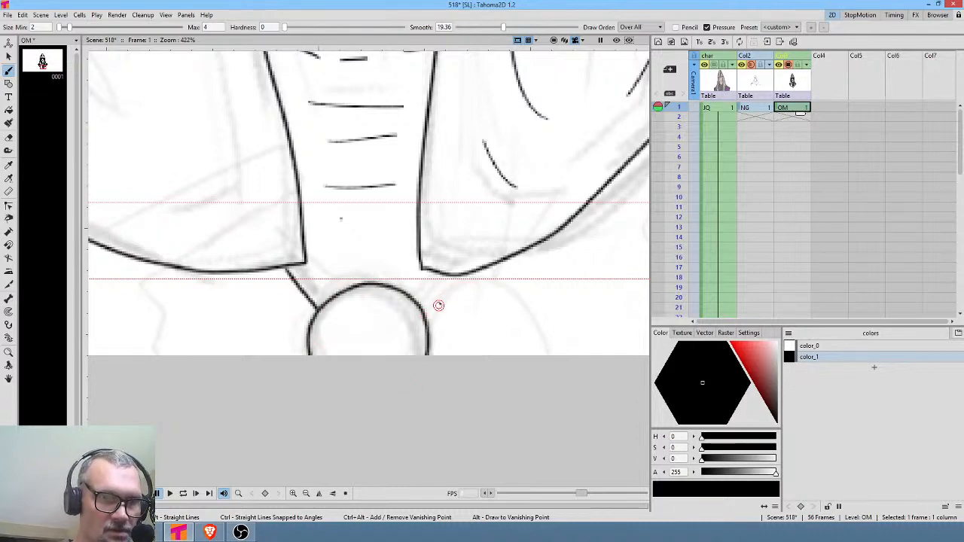
pyautogui.moveTo(424, 316); pyautogui.dragTo(457, 276)
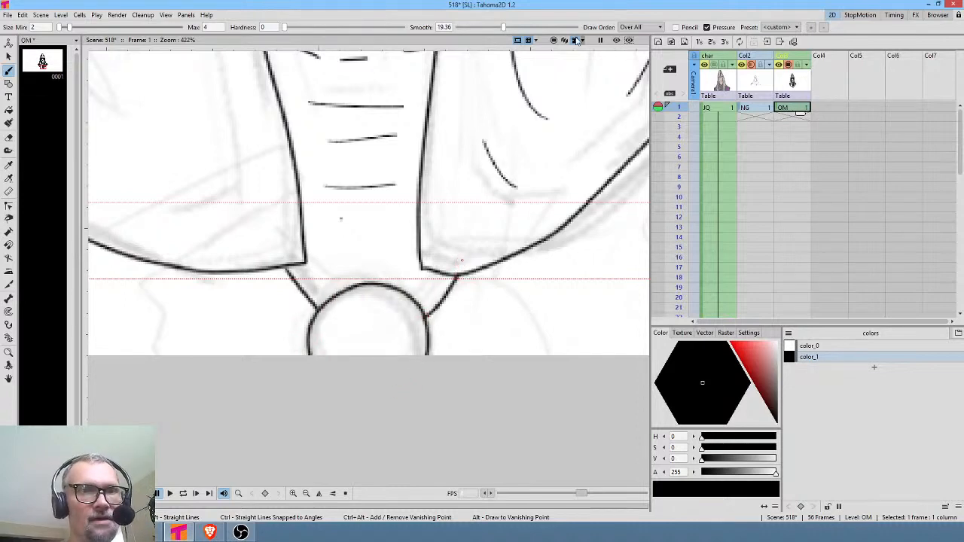
pyautogui.click(553, 42)
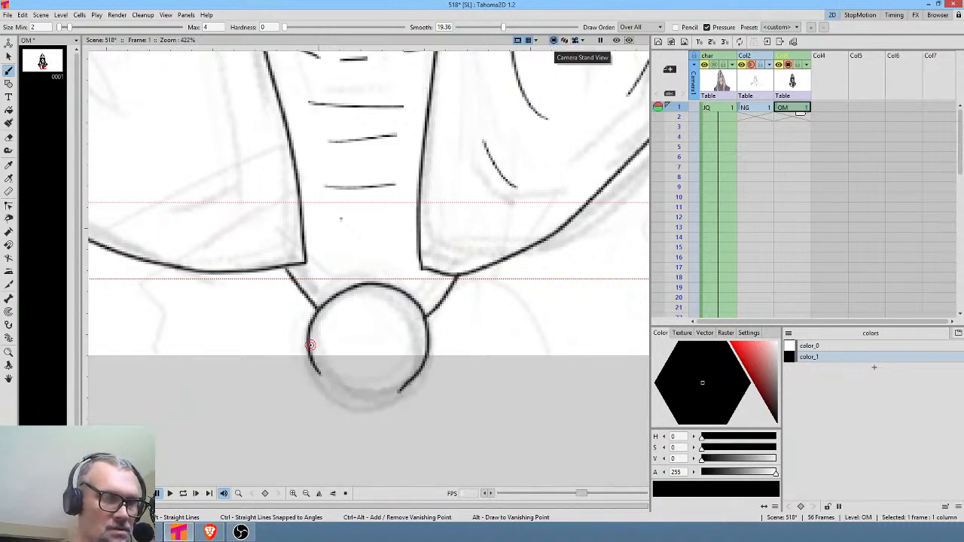
pyautogui.moveTo(307, 349)
pyautogui.mouseDown()
pyautogui.moveTo(336, 392)
pyautogui.moveTo(383, 402)
pyautogui.moveTo(411, 386)
pyautogui.moveTo(429, 348)
pyautogui.moveTo(423, 322)
pyautogui.mouseUp()
pyautogui.press('a')
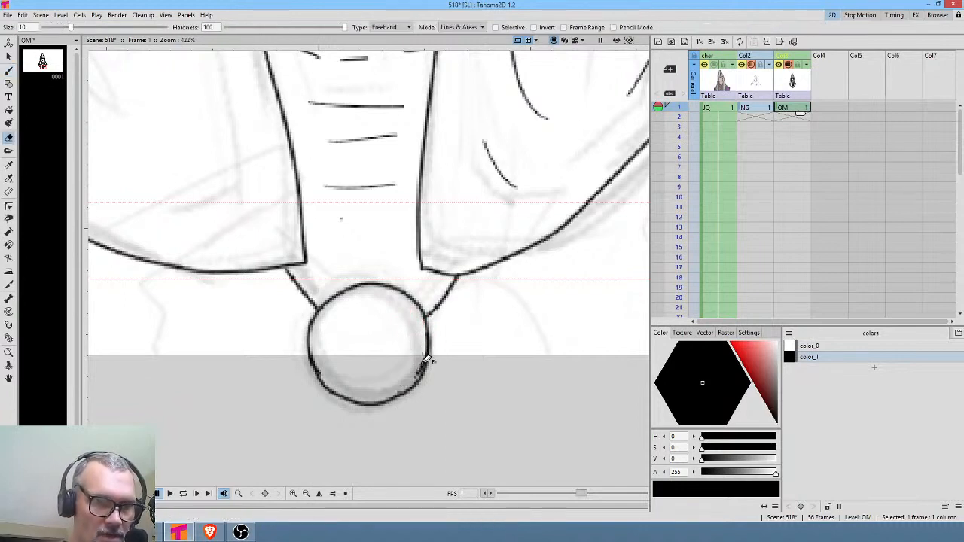
pyautogui.moveTo(422, 362)
pyautogui.mouseDown()
pyautogui.moveTo(404, 383)
pyautogui.moveTo(399, 364)
pyautogui.mouseUp()
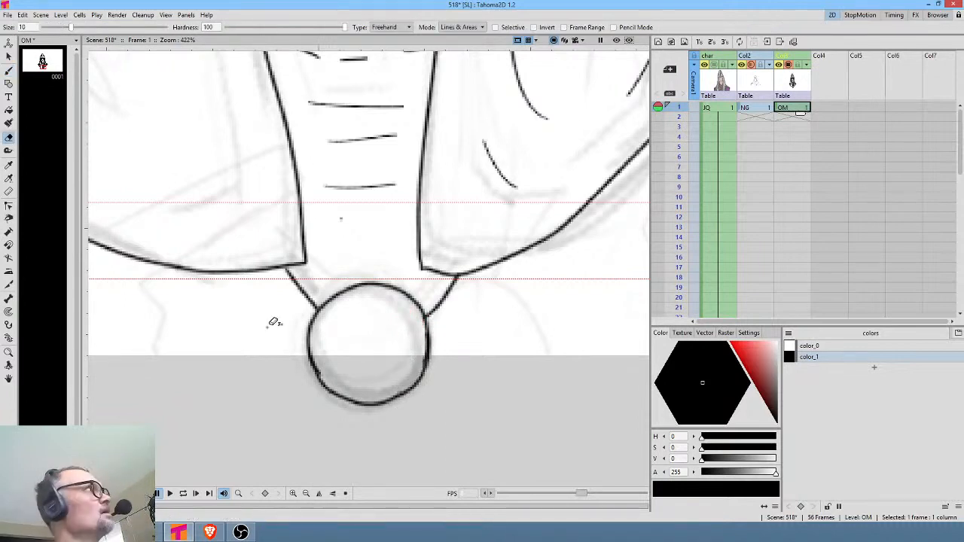
# Step: Ink the narrow, downward-bent shoulder pieces extending outward from both sides of the headdress drape
pyautogui.scroll(-3, 218, 323)
pyautogui.moveTo(212, 326); pyautogui.dragTo(452, 382)
pyautogui.scroll(-1, 452, 382)
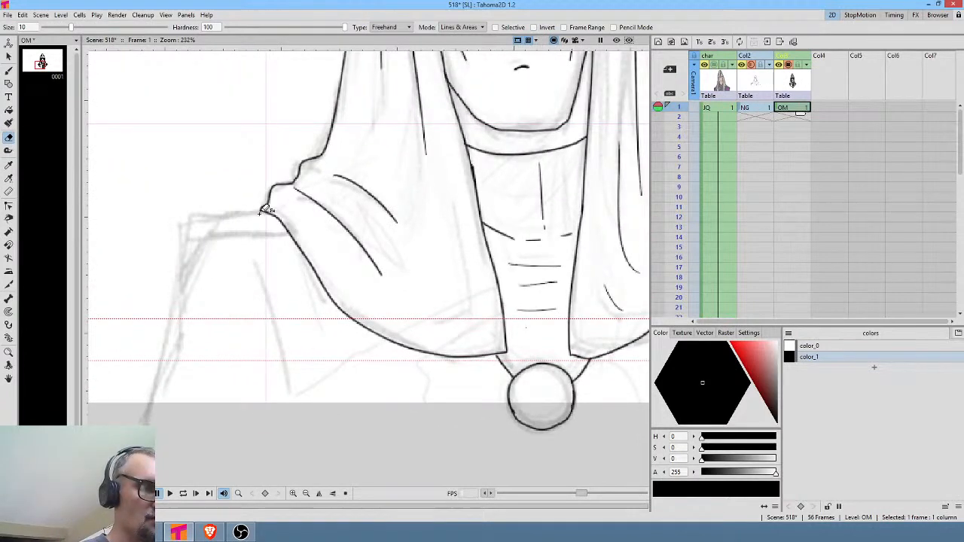
pyautogui.press('b')
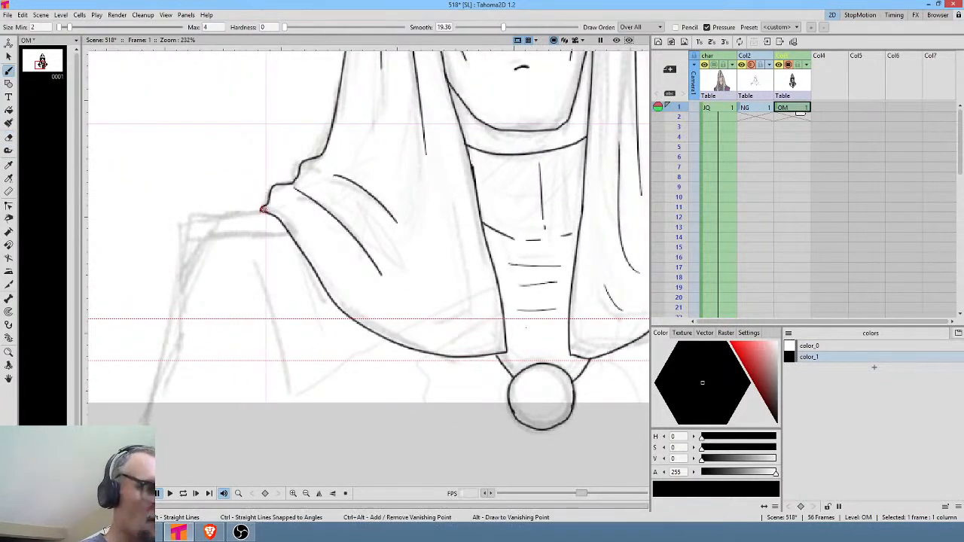
pyautogui.moveTo(260, 210)
pyautogui.mouseDown()
pyautogui.moveTo(195, 218)
pyautogui.moveTo(180, 274)
pyautogui.moveTo(192, 272)
pyautogui.moveTo(207, 238)
pyautogui.moveTo(292, 227)
pyautogui.mouseUp()
pyautogui.moveTo(645, 273); pyautogui.dragTo(315, 299)
pyautogui.moveTo(454, 238)
pyautogui.mouseDown()
pyautogui.moveTo(534, 246)
pyautogui.moveTo(545, 283)
pyautogui.moveTo(531, 292)
pyautogui.moveTo(524, 266)
pyautogui.moveTo(512, 261)
pyautogui.moveTo(431, 254)
pyautogui.mouseUp()
pyautogui.moveTo(589, 298)
pyautogui.mouseDown()
pyautogui.moveTo(591, 168)
pyautogui.moveTo(553, 119)
pyautogui.mouseUp()
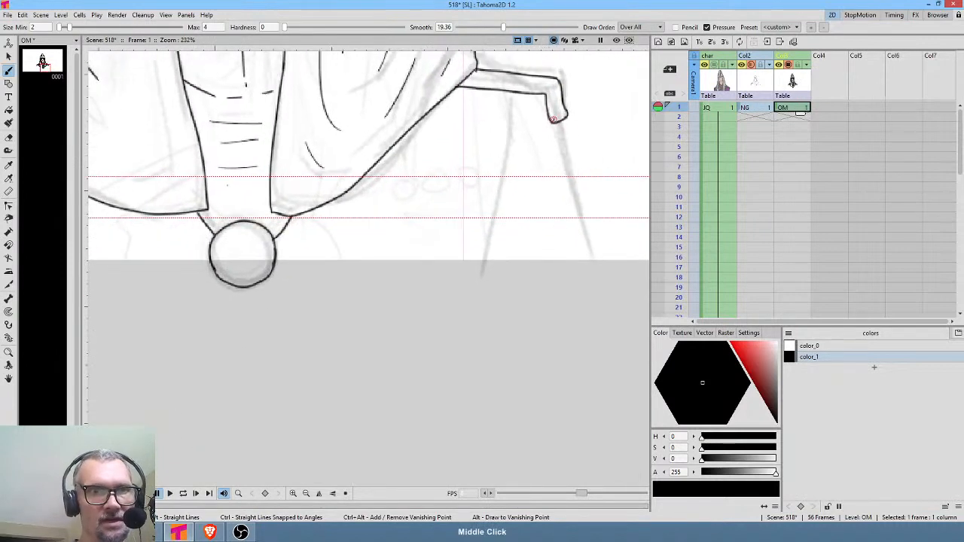
# Step: Ink the long outer arm line running down from the end of each shoulder piece
pyautogui.moveTo(577, 220)
pyautogui.mouseDown()
pyautogui.moveTo(643, 443)
pyautogui.moveTo(643, 469)
pyautogui.mouseUp()
pyautogui.moveTo(526, 300); pyautogui.dragTo(646, 311)
pyautogui.moveTo(301, 305); pyautogui.dragTo(540, 283)
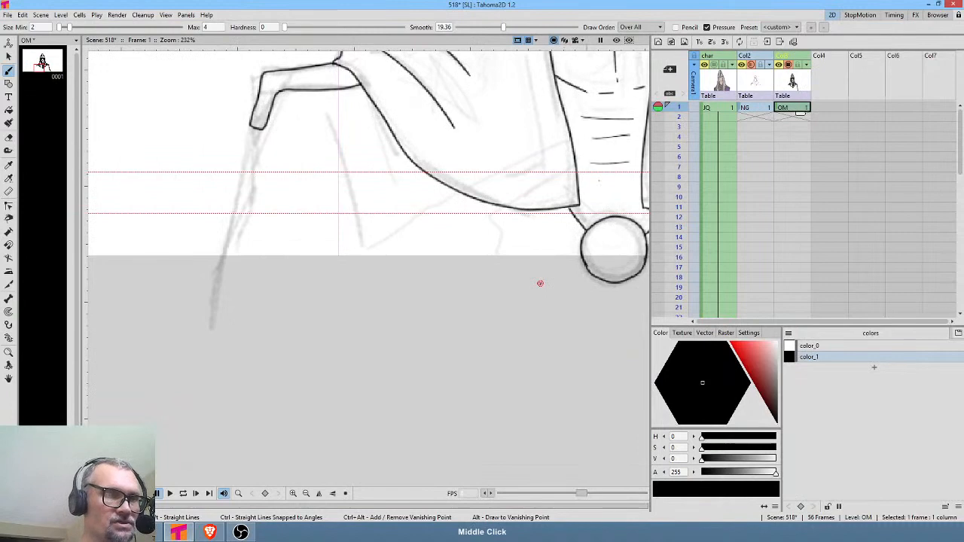
pyautogui.moveTo(257, 126); pyautogui.dragTo(207, 314)
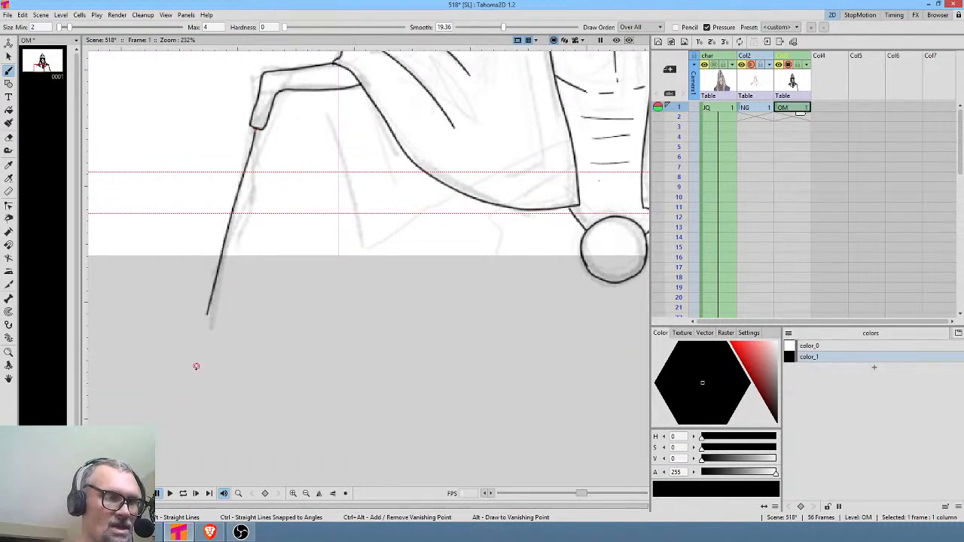
pyautogui.moveTo(196, 366); pyautogui.dragTo(174, 457)
# Step: Ink two inner sleeve lines on each side of the torso, one long and one shorter beside it
pyautogui.moveTo(537, 344); pyautogui.dragTo(376, 331)
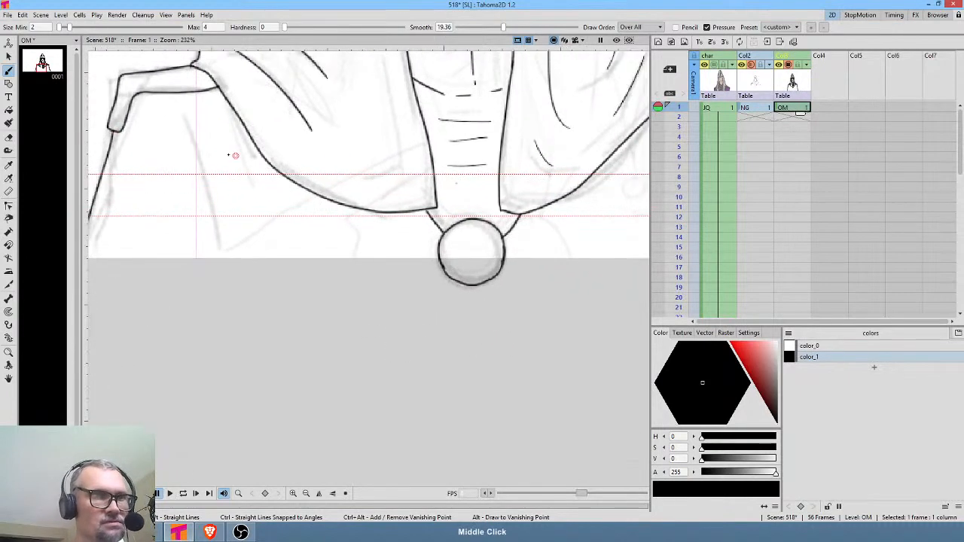
pyautogui.moveTo(179, 137); pyautogui.dragTo(221, 338)
pyautogui.moveTo(202, 188); pyautogui.dragTo(221, 280)
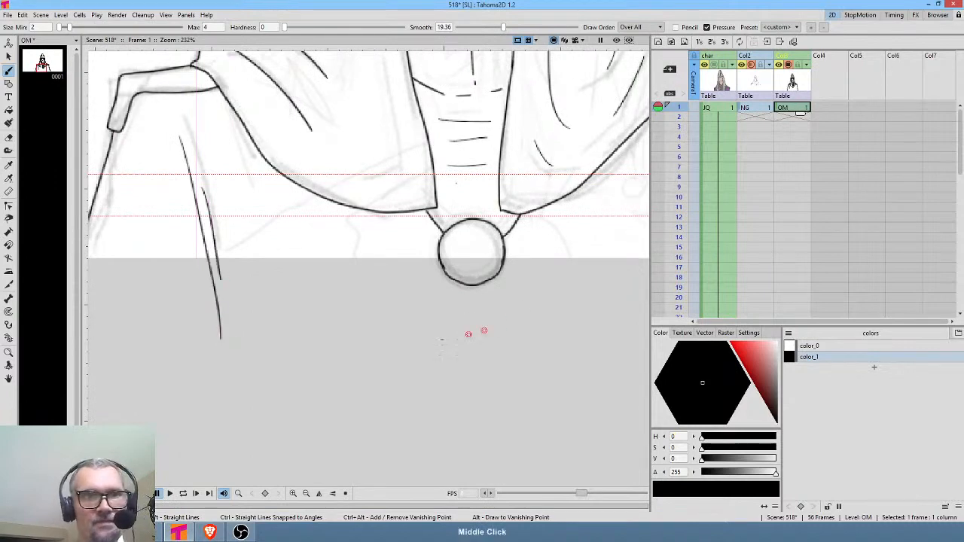
pyautogui.moveTo(469, 333); pyautogui.dragTo(298, 376)
pyautogui.moveTo(561, 169); pyautogui.dragTo(516, 390)
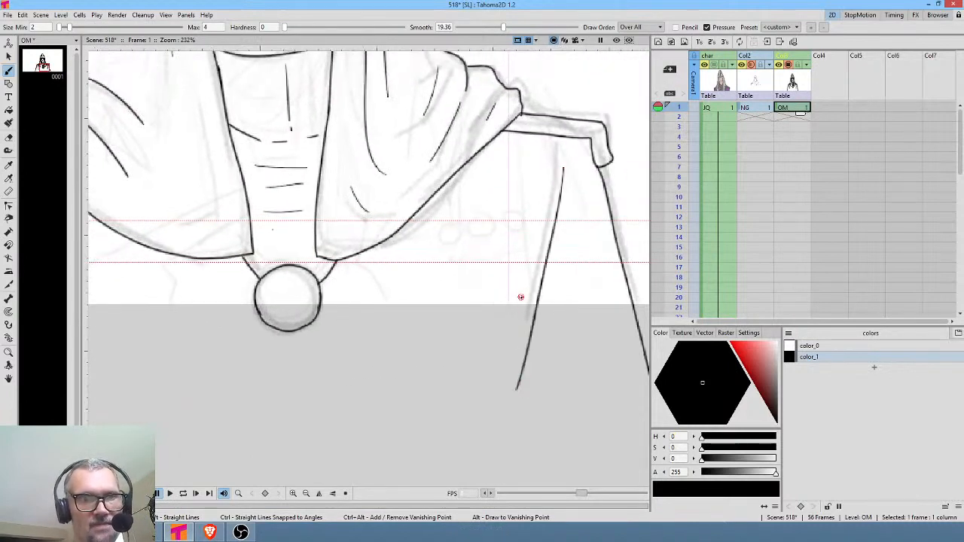
pyautogui.moveTo(520, 297); pyautogui.dragTo(504, 367)
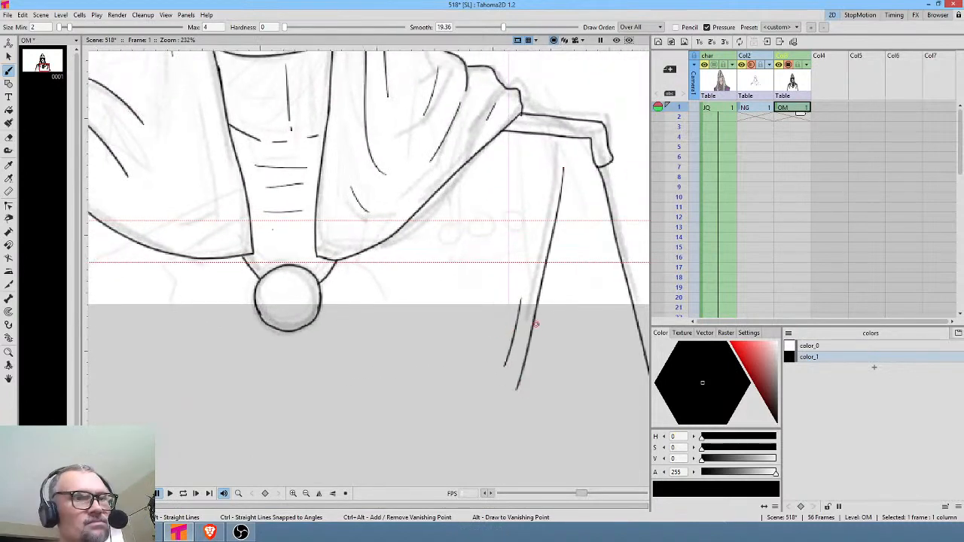
pyautogui.scroll(-4, 327, 275)
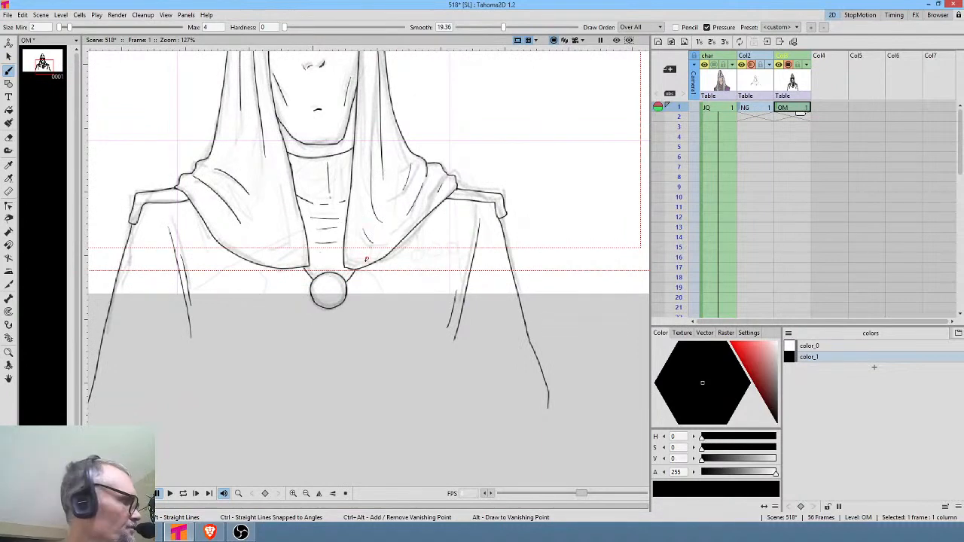
# Step: Double the clasp's strap lines, ink a curved collar edge on each side of it, and add short detail dashes
pyautogui.scroll(3, 372, 281)
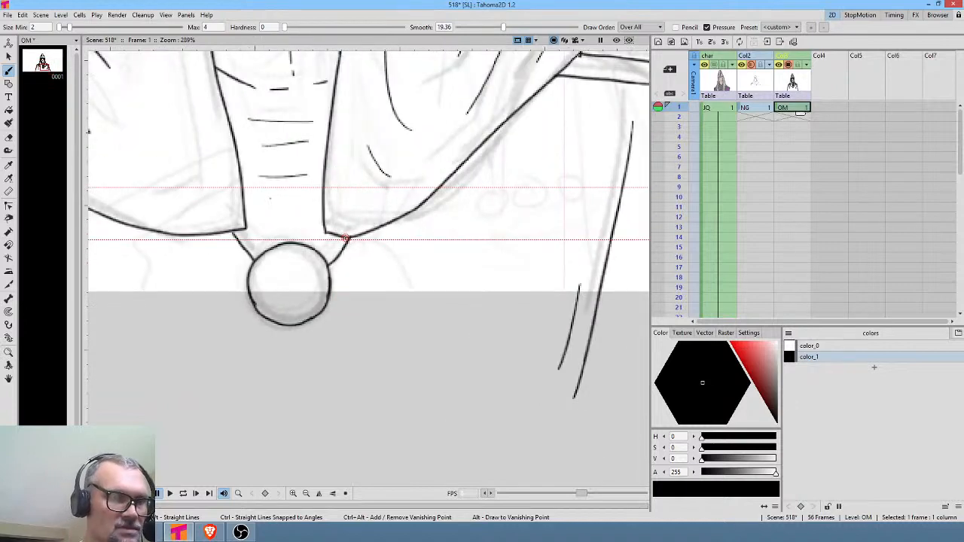
pyautogui.moveTo(237, 231); pyautogui.dragTo(253, 249)
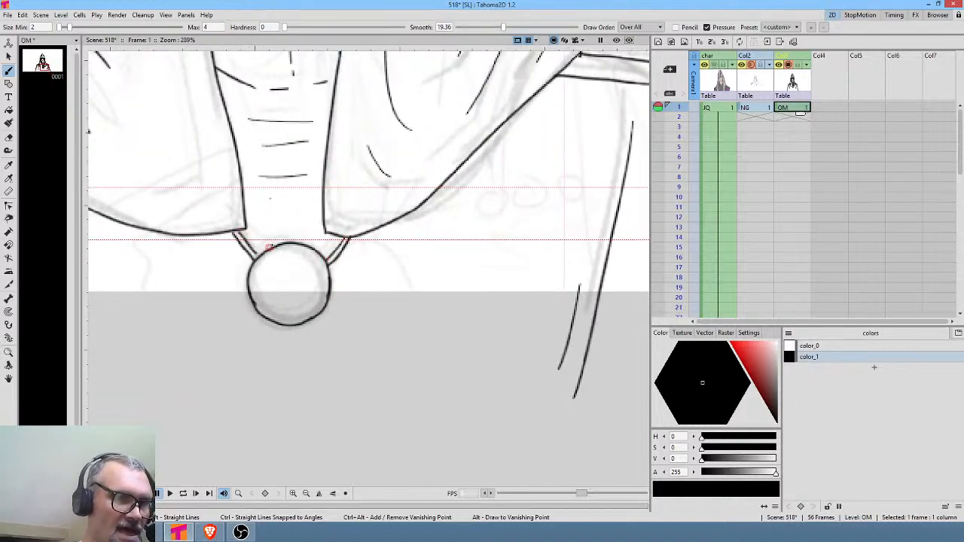
pyautogui.moveTo(189, 237)
pyautogui.mouseDown()
pyautogui.moveTo(203, 265)
pyautogui.moveTo(247, 277)
pyautogui.mouseUp()
pyautogui.moveTo(332, 277)
pyautogui.mouseDown()
pyautogui.moveTo(377, 269)
pyautogui.moveTo(401, 216)
pyautogui.mouseUp()
pyautogui.moveTo(218, 247); pyautogui.dragTo(236, 248)
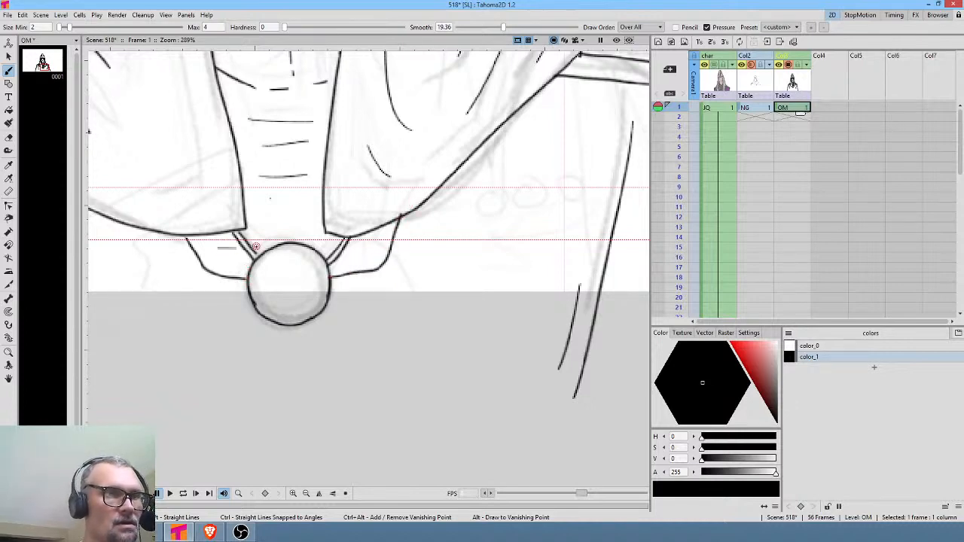
pyautogui.moveTo(272, 212); pyautogui.dragTo(288, 212)
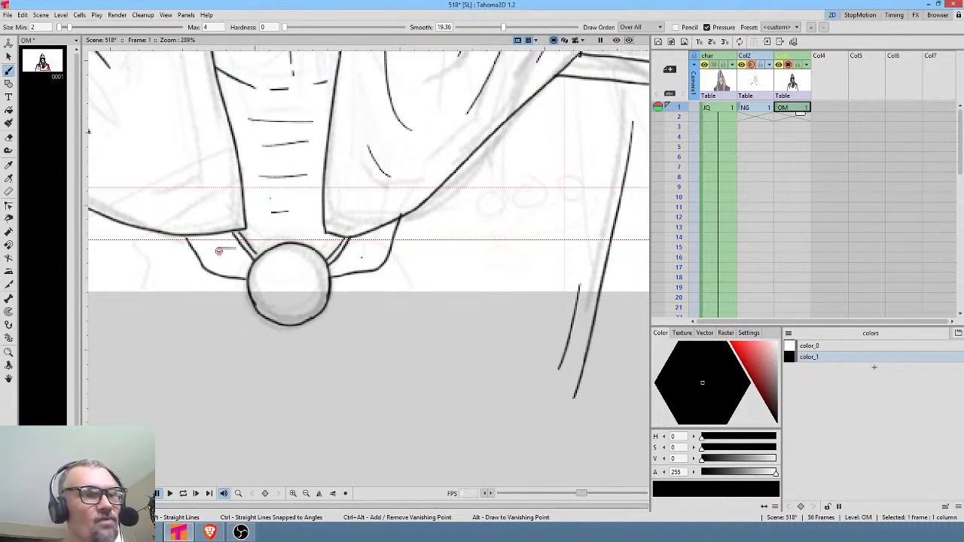
# Step: Copy styles color_2 through color_8 from the JQ level's palette into the OM level's palette
pyautogui.hotkey('alt', '0')
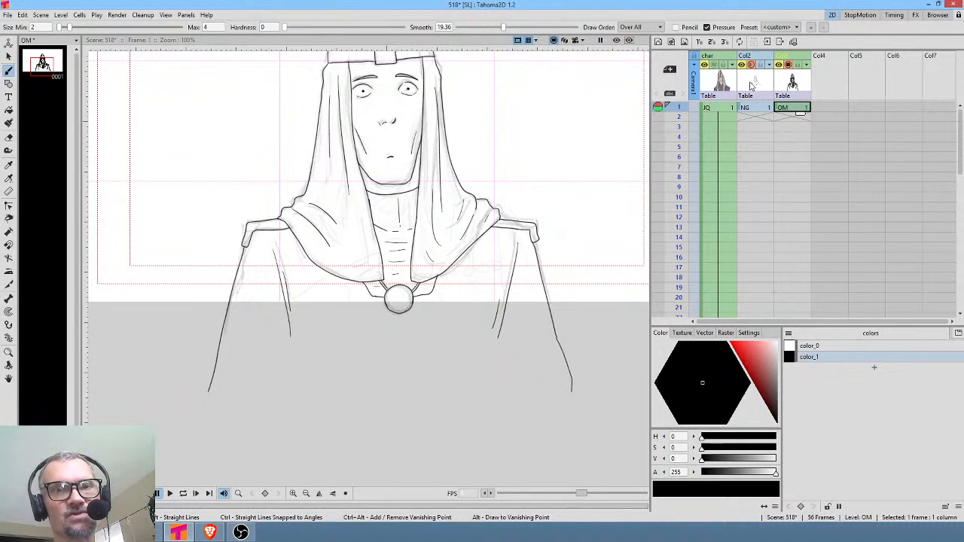
pyautogui.click(723, 88)
pyautogui.click(721, 110)
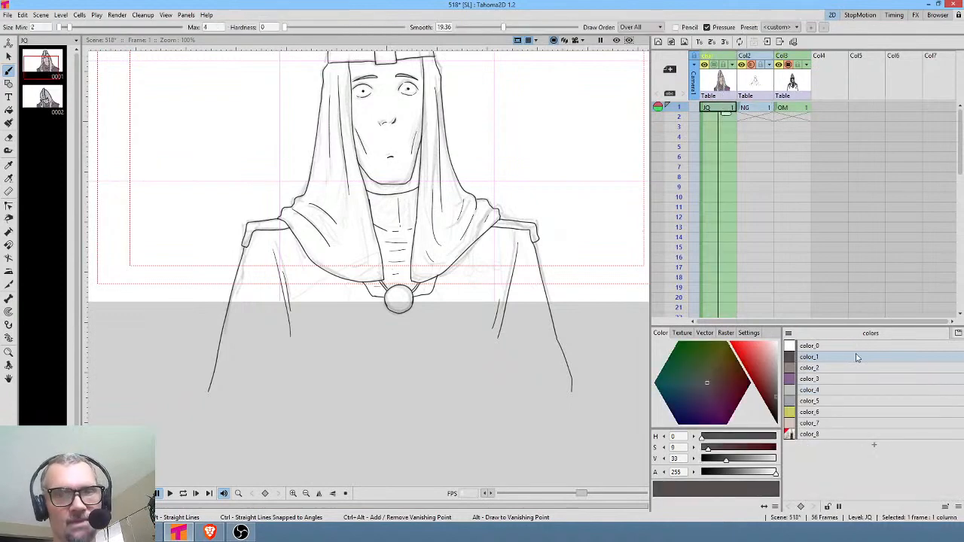
pyautogui.click(843, 373)
pyautogui.keyDown('shift'); pyautogui.click(831, 440); pyautogui.keyUp('shift')
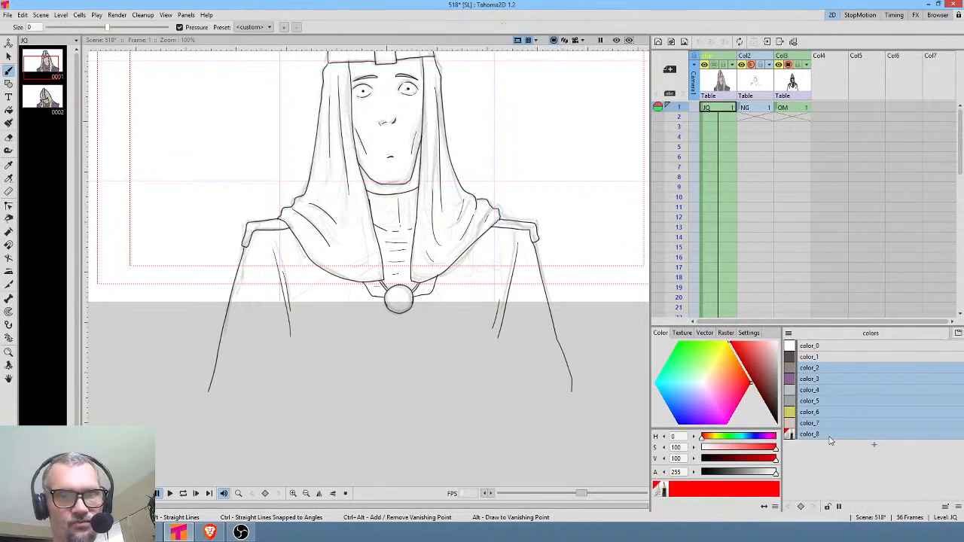
pyautogui.click(791, 108)
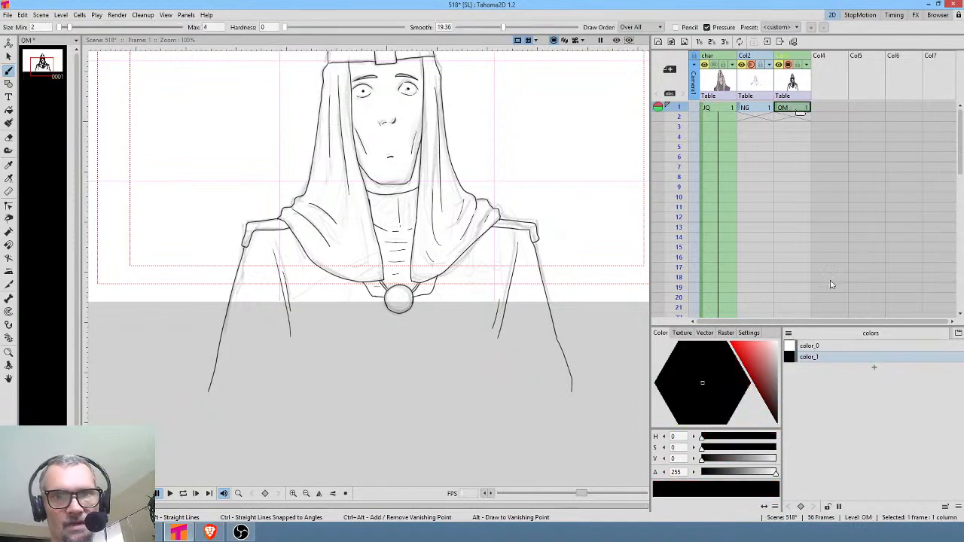
pyautogui.click(822, 360)
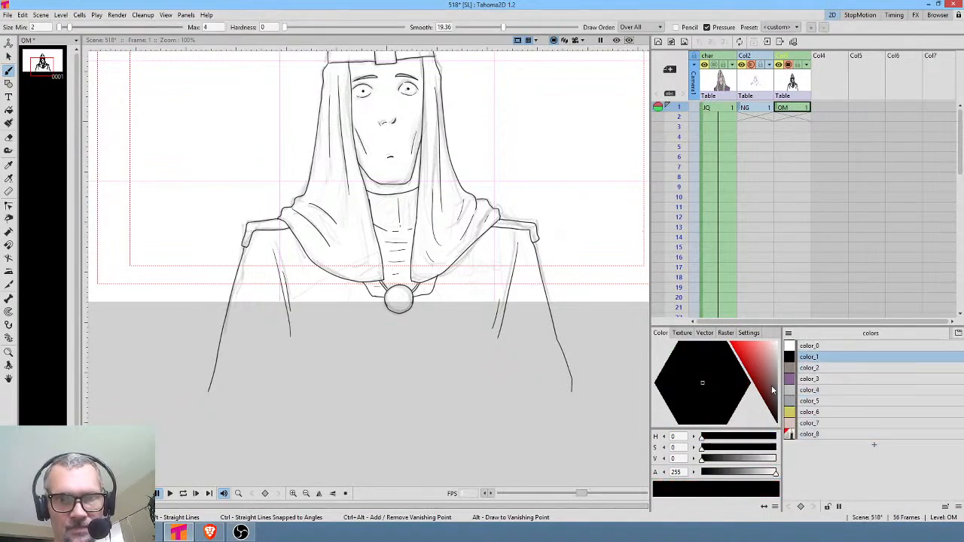
# Step: Recolor the OM line style color_1 to a muted brown with H 0, S 15, V 47
pyautogui.moveTo(772, 389); pyautogui.dragTo(776, 388)
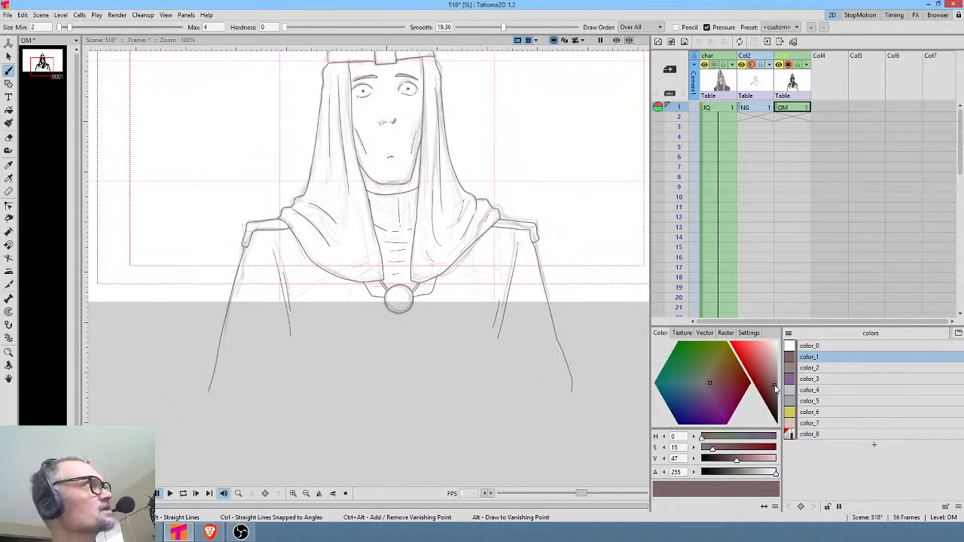
pyautogui.click(788, 109)
pyautogui.scroll(1, 420, 113)
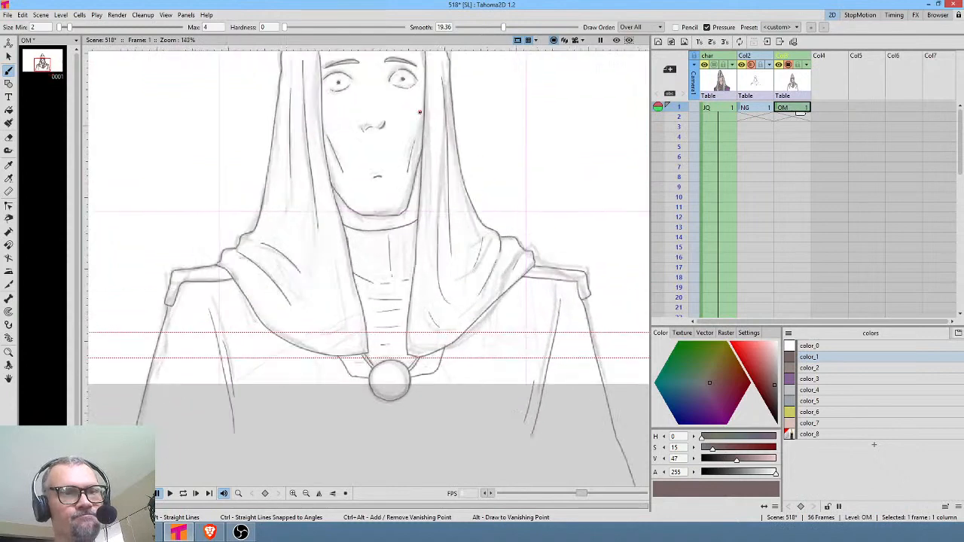
pyautogui.scroll(3, 420, 112)
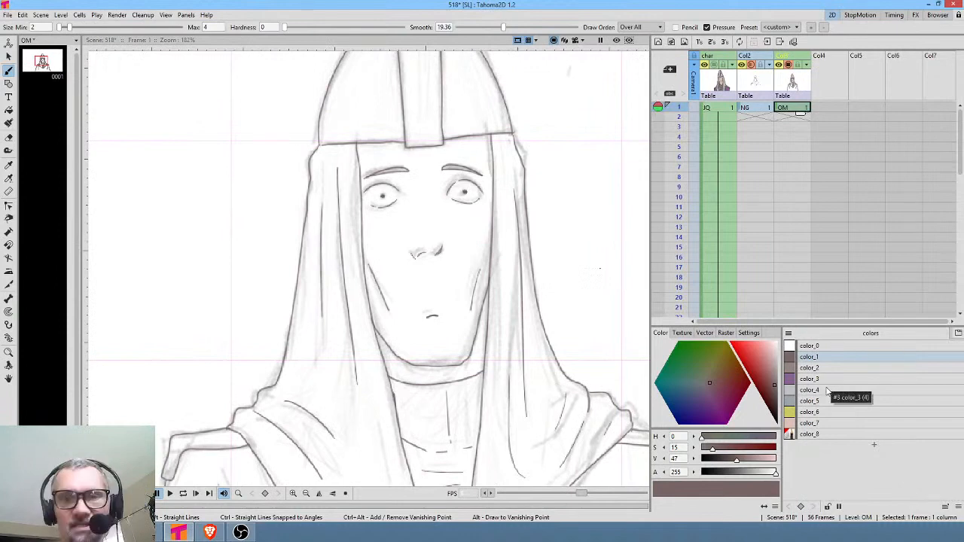
# Step: Remove the raster brush from color_8 and set it to a plain light grey with H 0, S 0, V 90
pyautogui.click(819, 435)
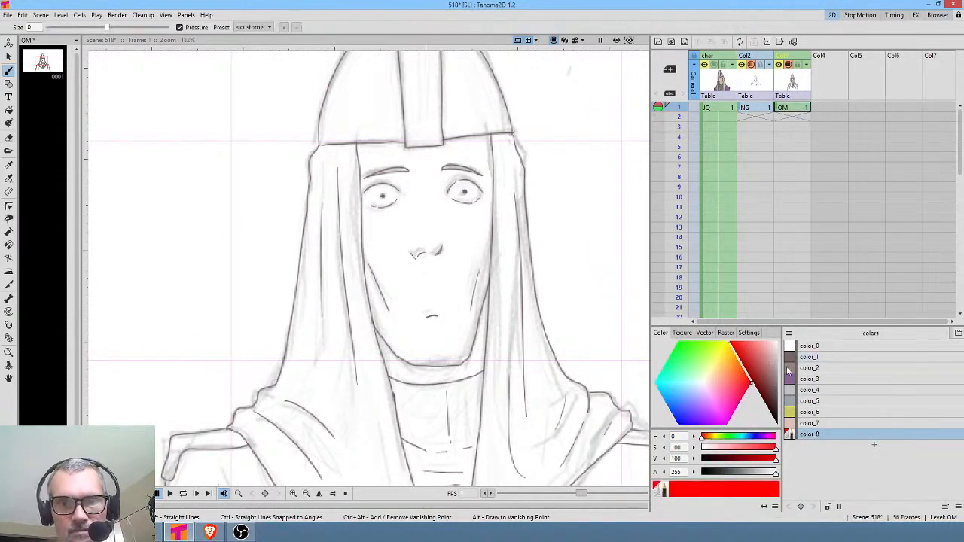
pyautogui.click(725, 333)
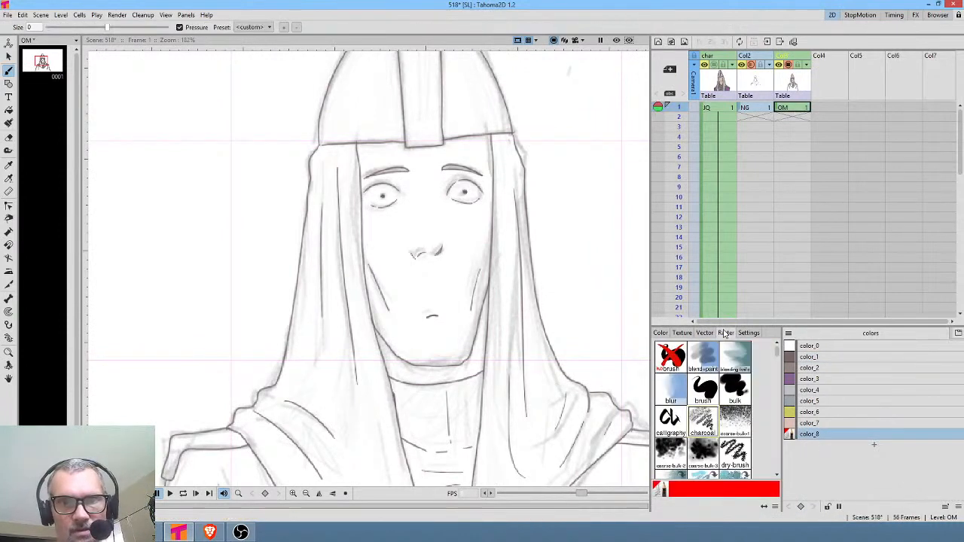
pyautogui.click(669, 361)
pyautogui.click(661, 334)
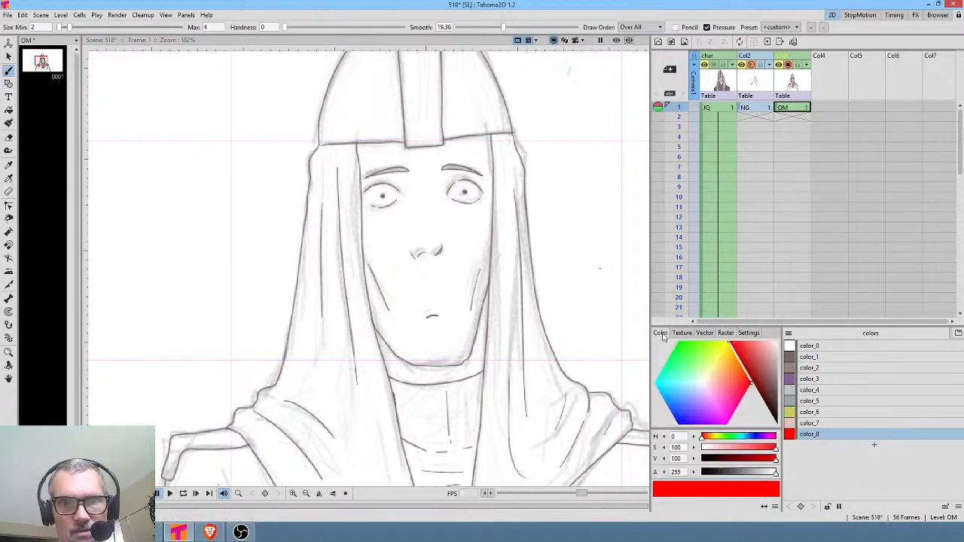
pyautogui.click(769, 354)
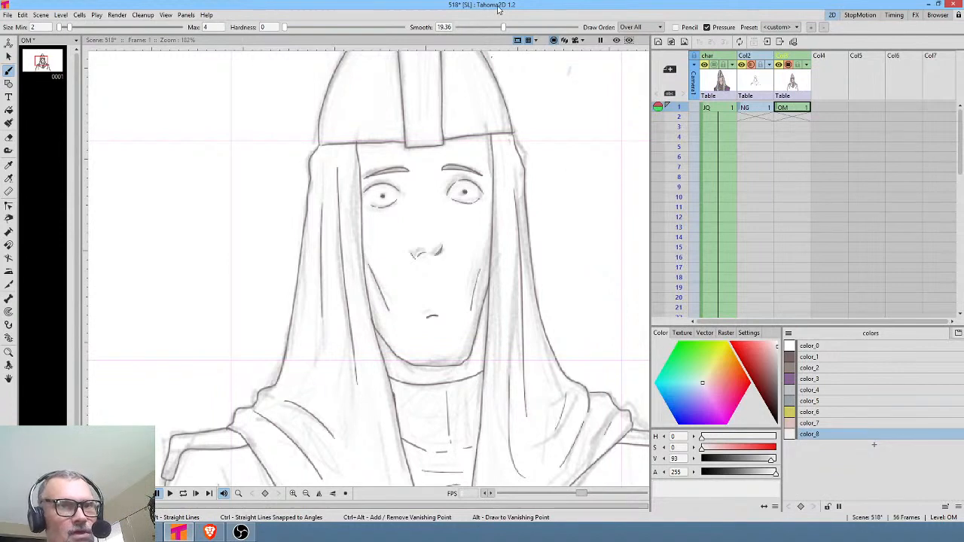
# Step: Darken the line style color_1 to H 0, S 11, V 37
pyautogui.scroll(-2, 473, 183)
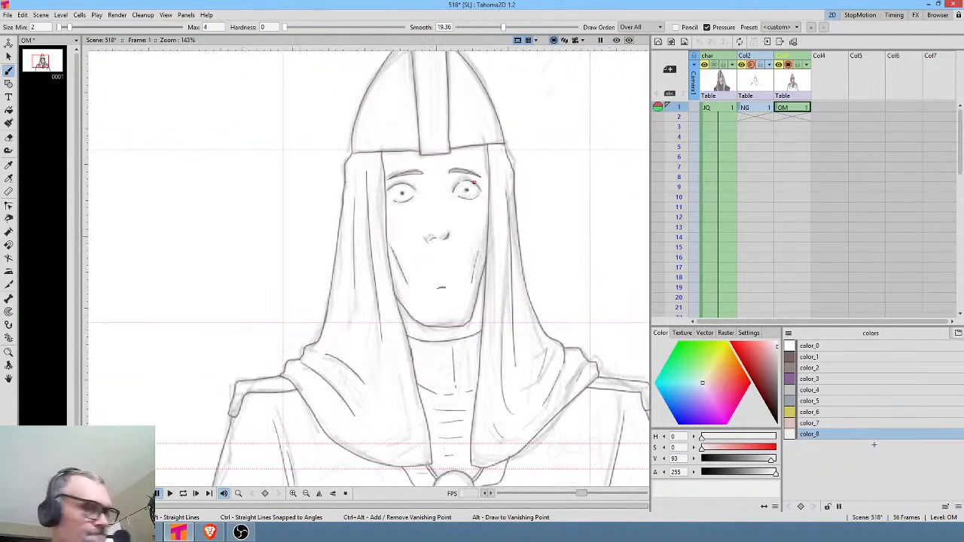
pyautogui.press('h')
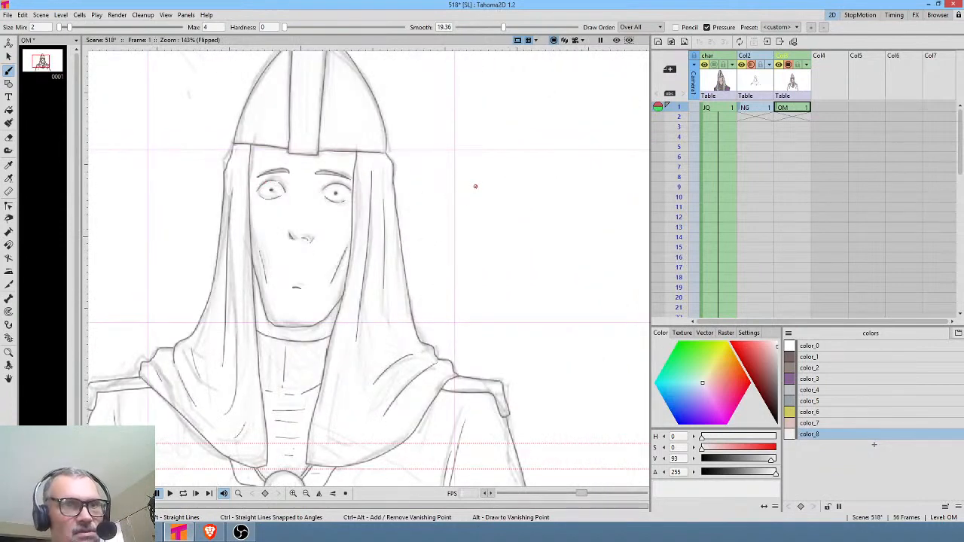
pyautogui.scroll(-1, 475, 186)
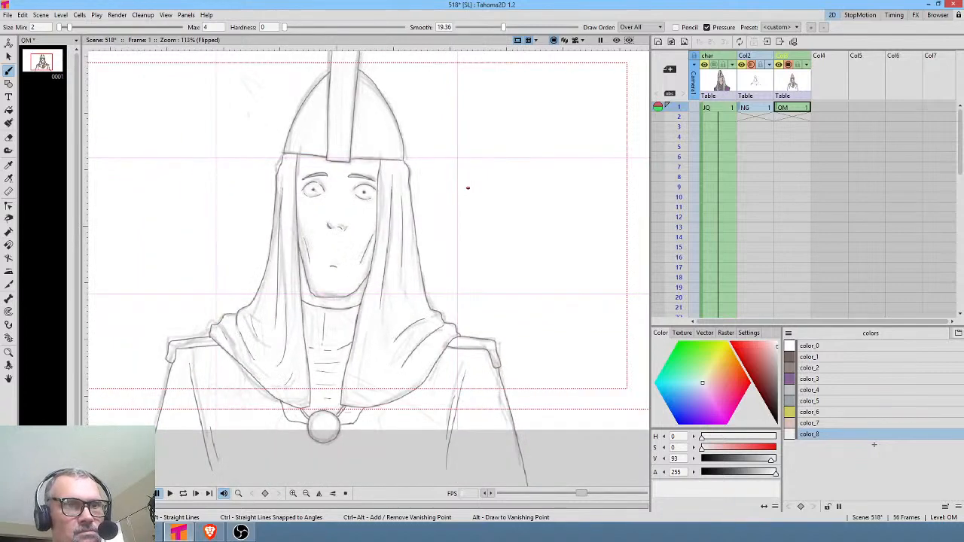
pyautogui.scroll(1, 463, 186)
pyautogui.moveTo(451, 174); pyautogui.dragTo(492, 277)
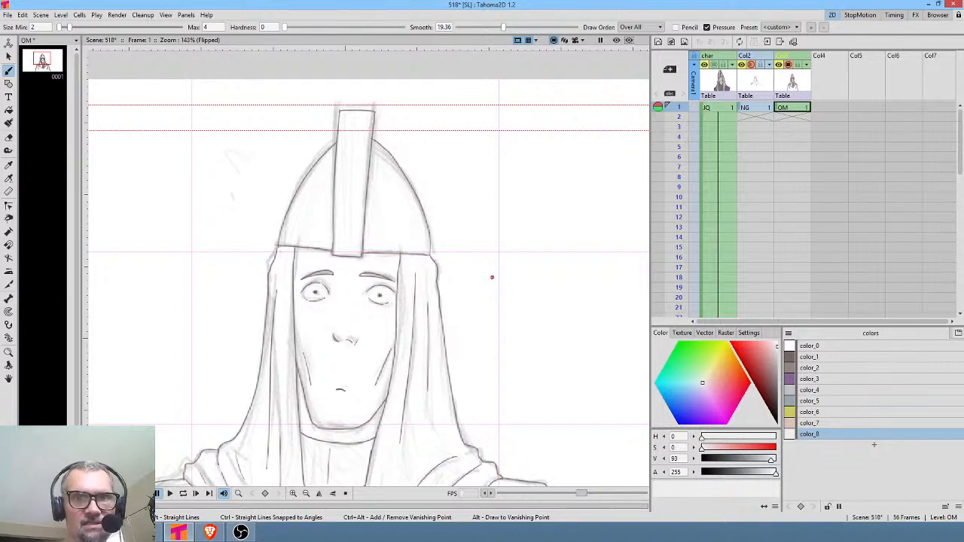
pyautogui.click(837, 357)
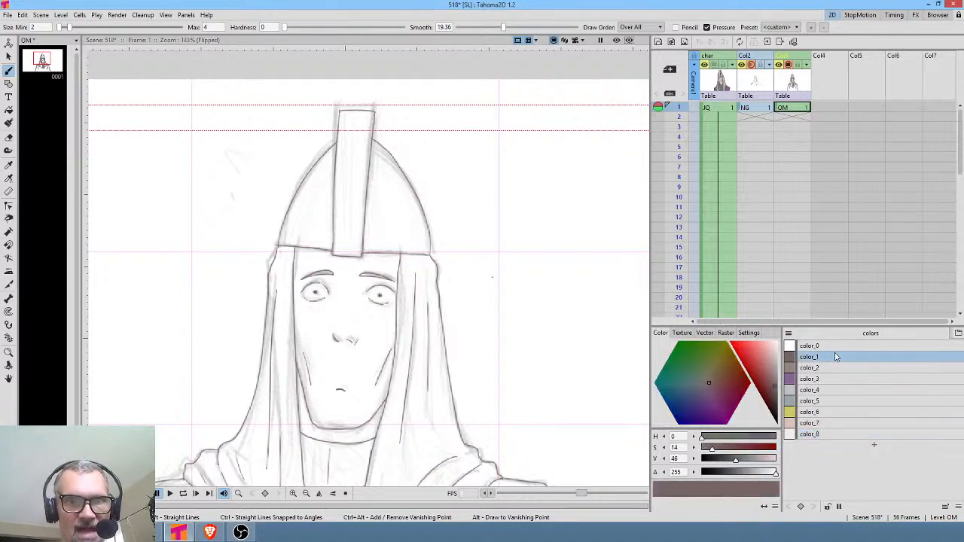
pyautogui.moveTo(774, 397); pyautogui.dragTo(777, 394)
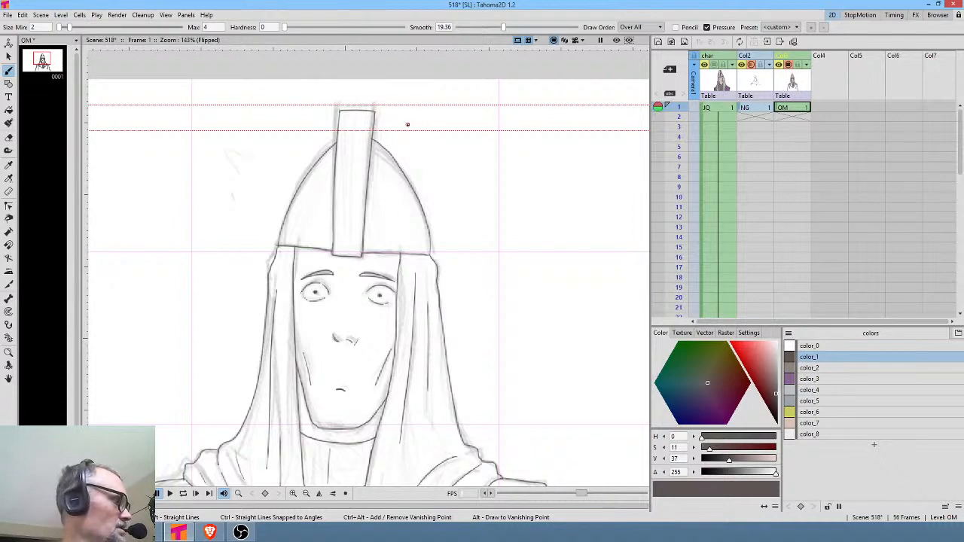
# Step: Erase the helmet dome's curved outline on both sides of the central band
pyautogui.press('a')
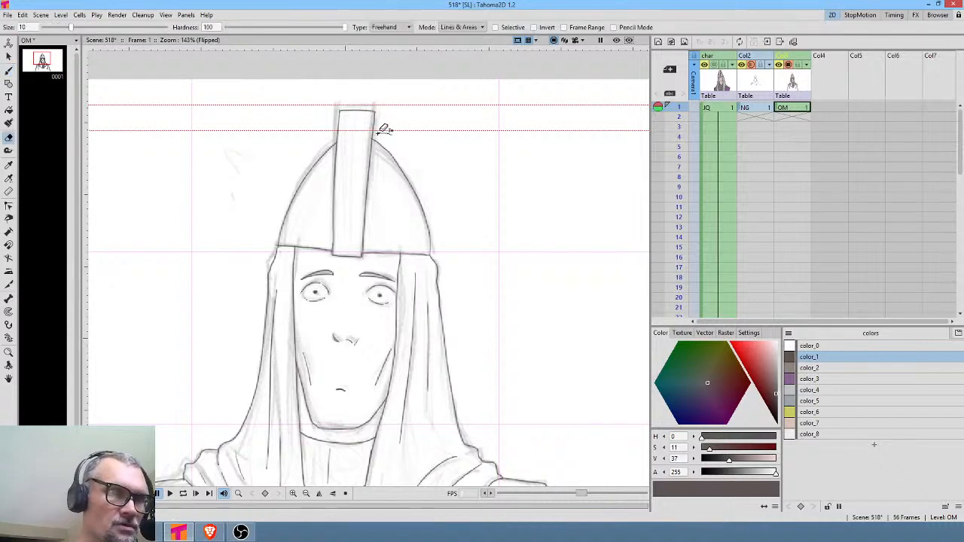
pyautogui.moveTo(376, 138)
pyautogui.mouseDown()
pyautogui.moveTo(414, 219)
pyautogui.moveTo(446, 250)
pyautogui.moveTo(474, 159)
pyautogui.mouseUp()
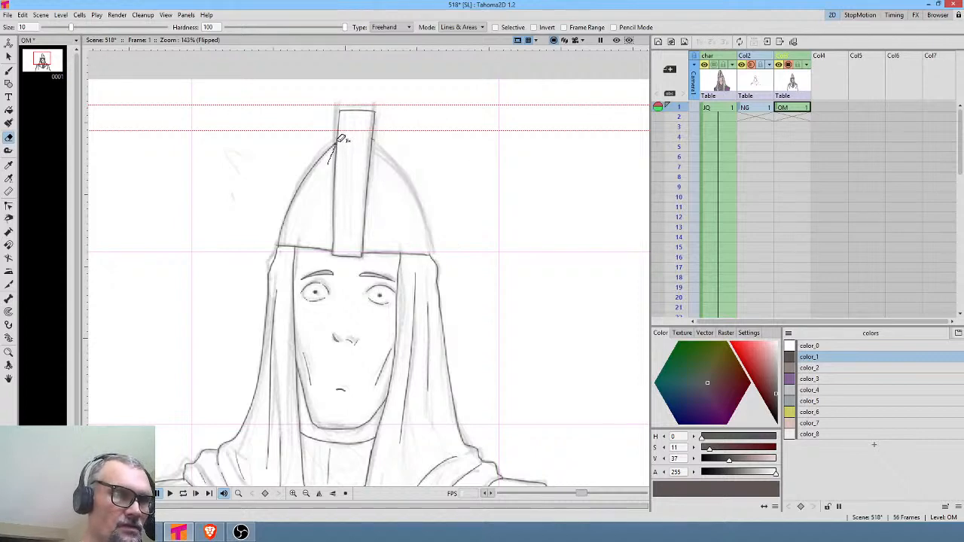
pyautogui.moveTo(335, 137)
pyautogui.mouseDown()
pyautogui.moveTo(291, 168)
pyautogui.moveTo(279, 221)
pyautogui.moveTo(295, 219)
pyautogui.mouseUp()
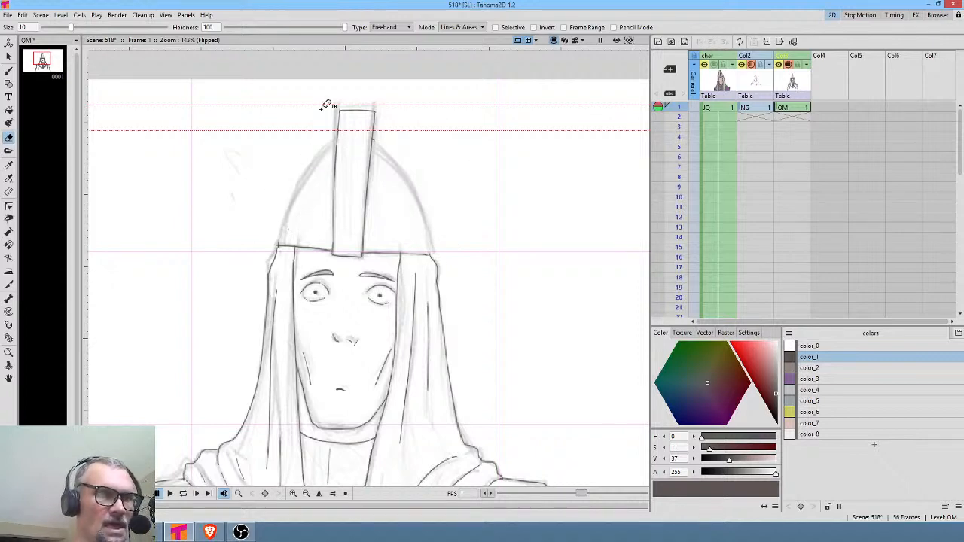
# Step: Try to ink a rounder helmet dome freehand on both sides of the central band, and undo the strokes
pyautogui.press('b')
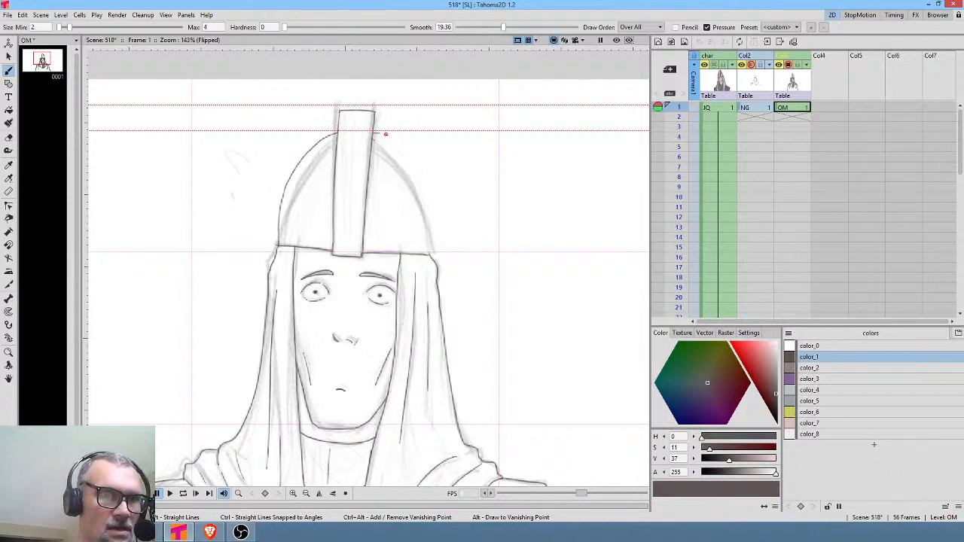
pyautogui.moveTo(424, 182); pyautogui.dragTo(433, 236)
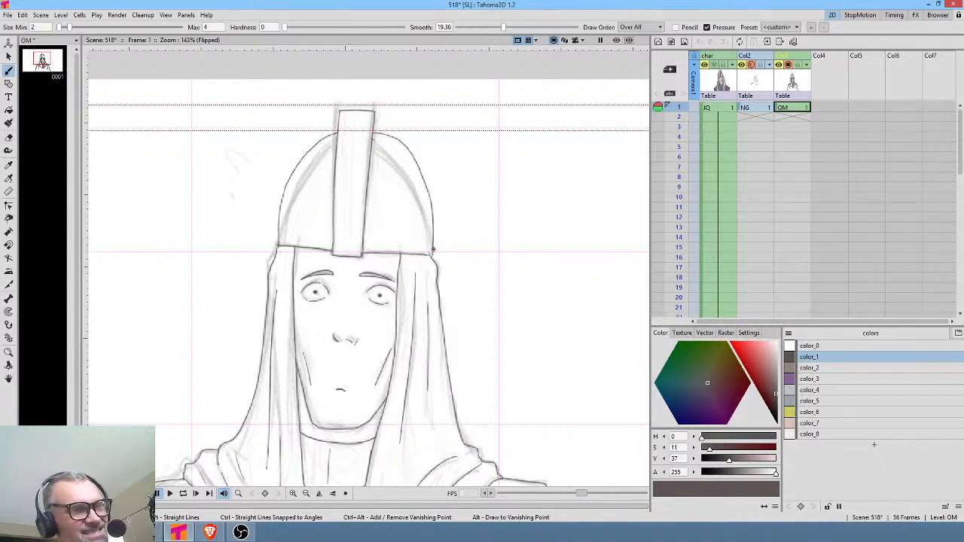
pyautogui.hotkey('ctrl', 'z')
pyautogui.hotkey('ctrl', 'z')
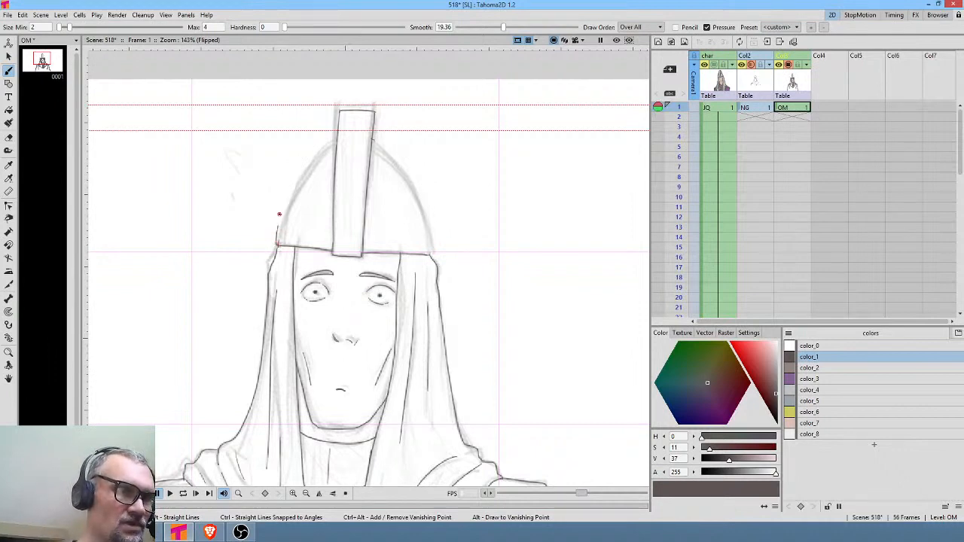
# Step: Ink a fuller helmet dome freehand from the brim corners up to the central band, redoing its right curve on a rotated canvas
pyautogui.moveTo(293, 182)
pyautogui.mouseDown()
pyautogui.moveTo(338, 128)
pyautogui.moveTo(379, 127)
pyautogui.moveTo(397, 142)
pyautogui.mouseUp()
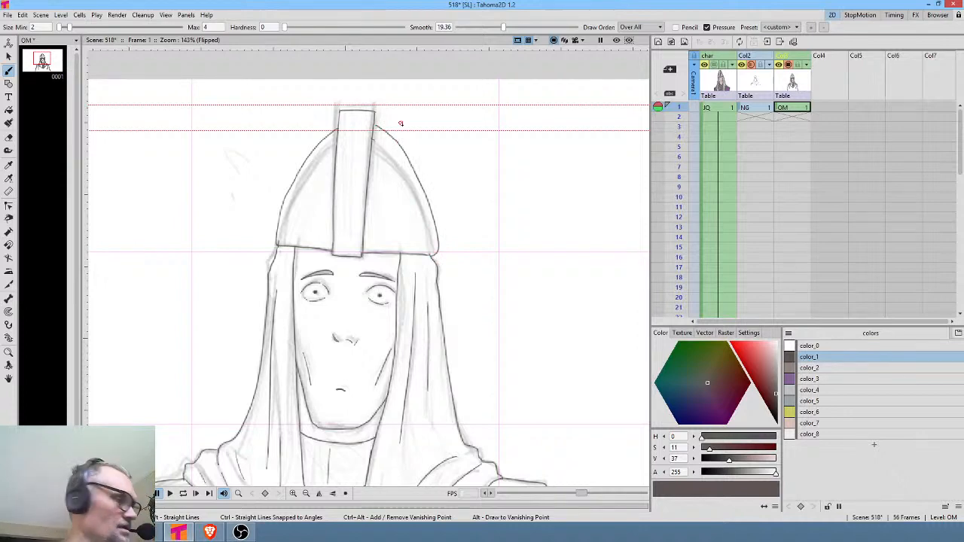
pyautogui.hotkey('ctrl', 'z')
pyautogui.hotkey('shift', 'space')
pyautogui.moveTo(536, 245)
pyautogui.mouseDown()
pyautogui.moveTo(442, 136)
pyautogui.moveTo(508, 225)
pyautogui.moveTo(523, 267)
pyautogui.moveTo(377, 176)
pyautogui.moveTo(337, 267)
pyautogui.moveTo(343, 260)
pyautogui.mouseUp()
pyautogui.hotkey('ctrl', 'space')
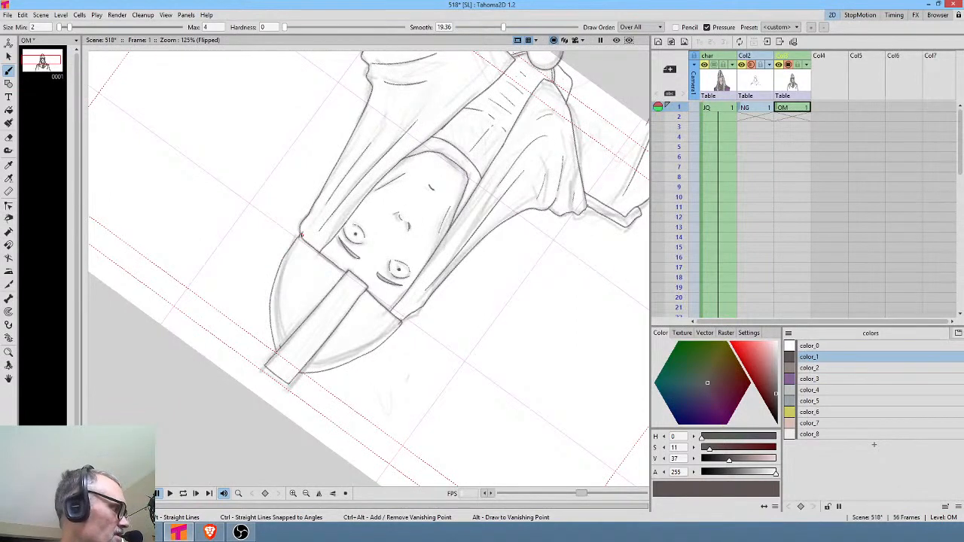
pyautogui.hotkey('alt', '0')
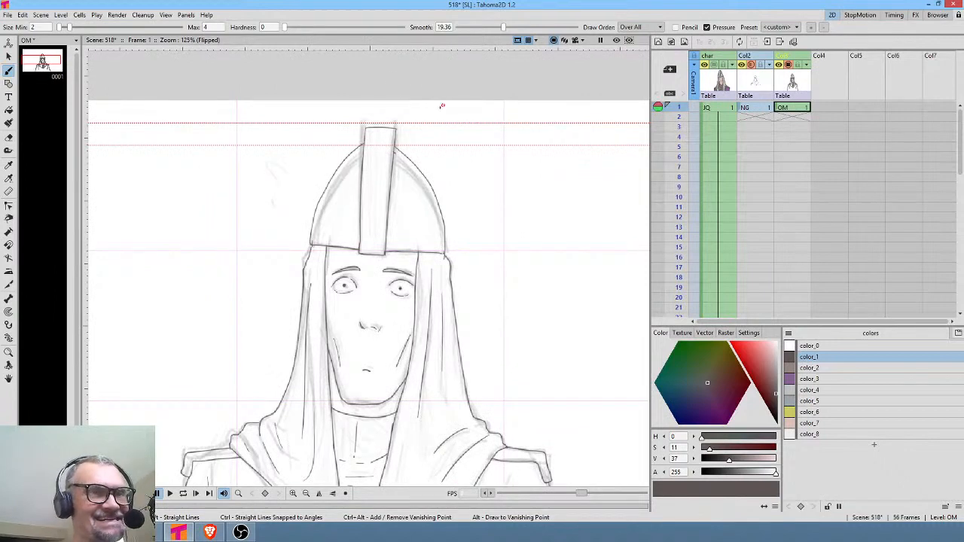
# Step: Erase the dome's right curve and replace it with an Arc shape bulging outward from the central band to the brim corner
pyautogui.press('a')
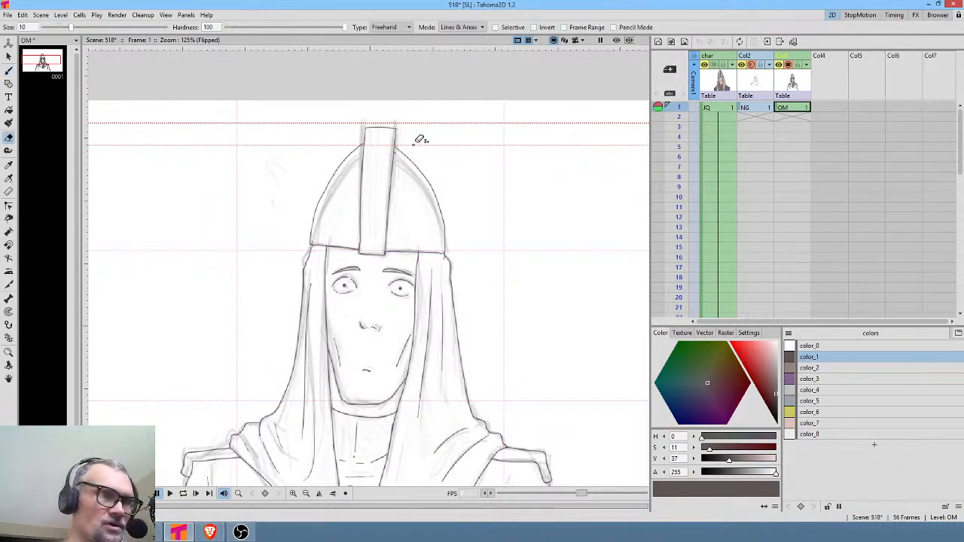
pyautogui.moveTo(396, 158)
pyautogui.mouseDown()
pyautogui.moveTo(445, 237)
pyautogui.moveTo(456, 172)
pyautogui.moveTo(443, 134)
pyautogui.mouseUp()
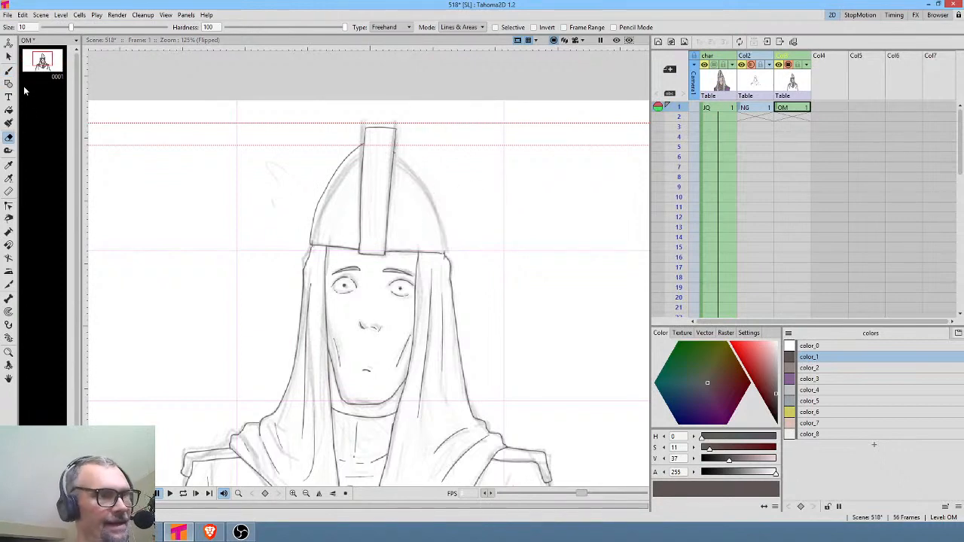
pyautogui.click(9, 83)
pyautogui.click(415, 28)
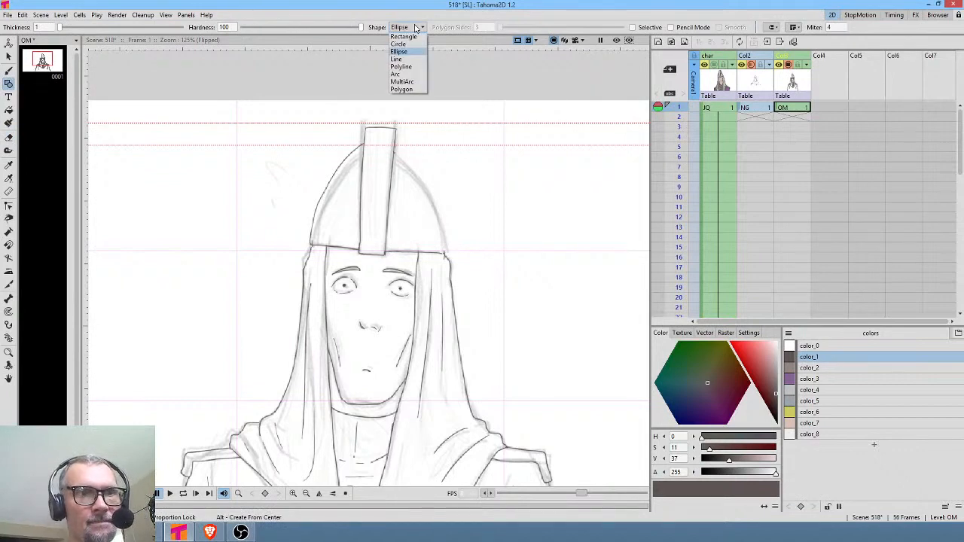
pyautogui.click(396, 74)
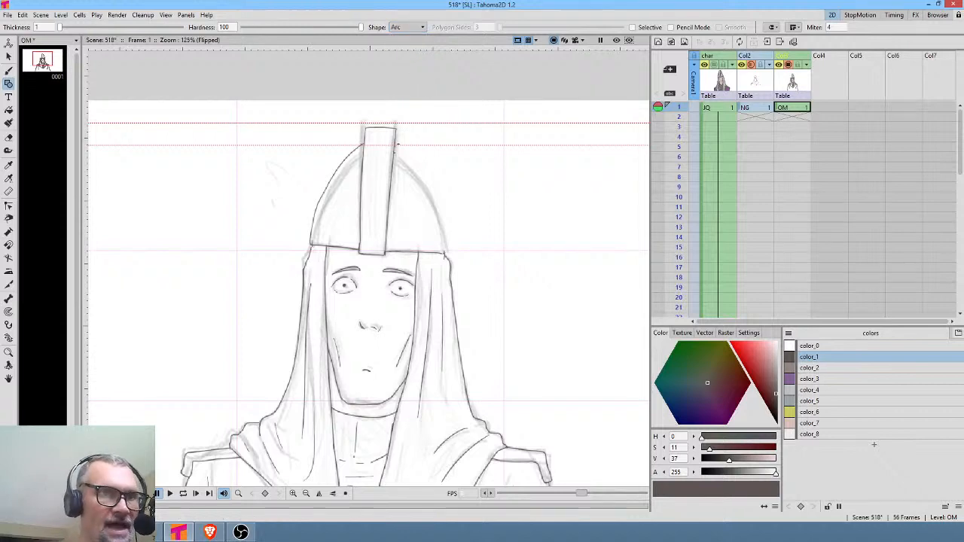
pyautogui.moveTo(393, 143)
pyautogui.mouseDown()
pyautogui.moveTo(420, 154)
pyautogui.moveTo(453, 217)
pyautogui.mouseUp()
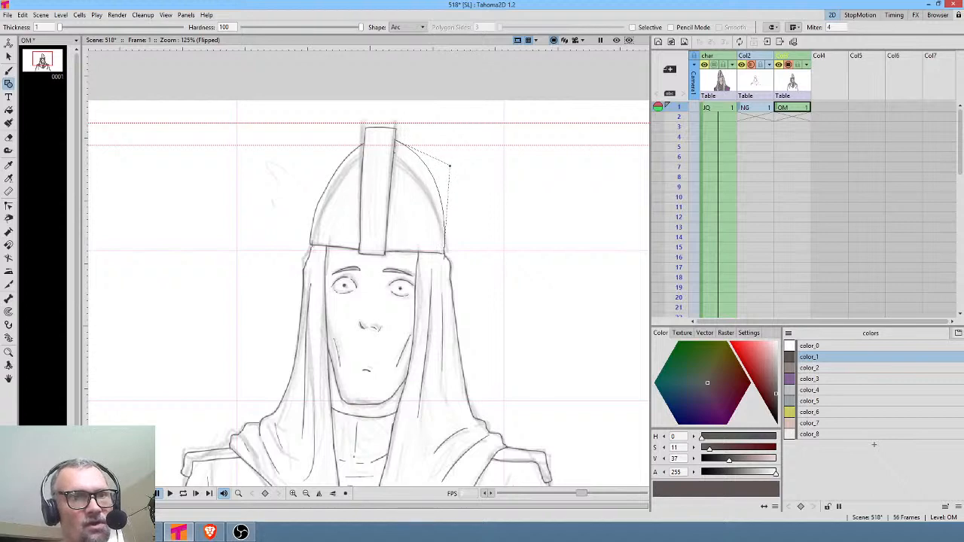
pyautogui.click(449, 166)
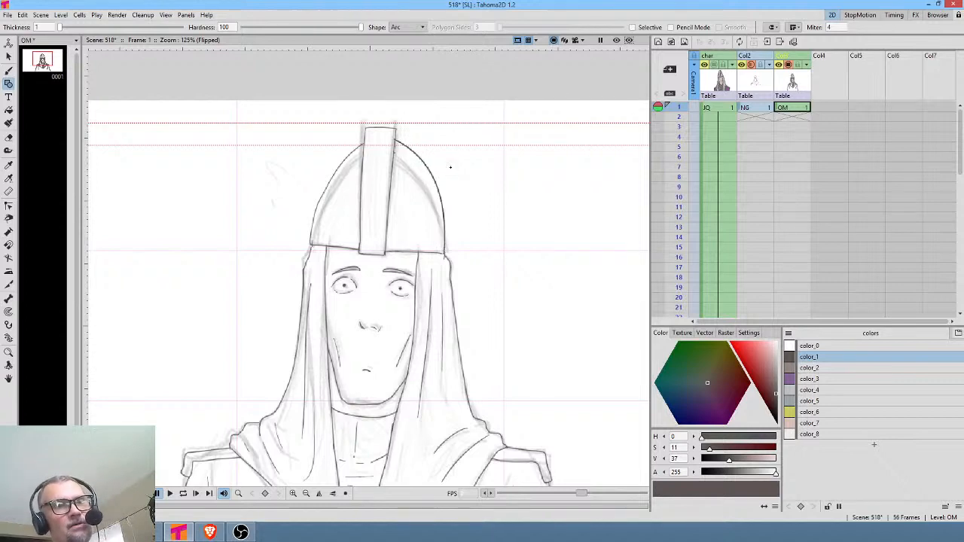
# Step: Erase the dome's left curve and replace it with a matching outward Arc from the central band to the brim corner
pyautogui.press('a')
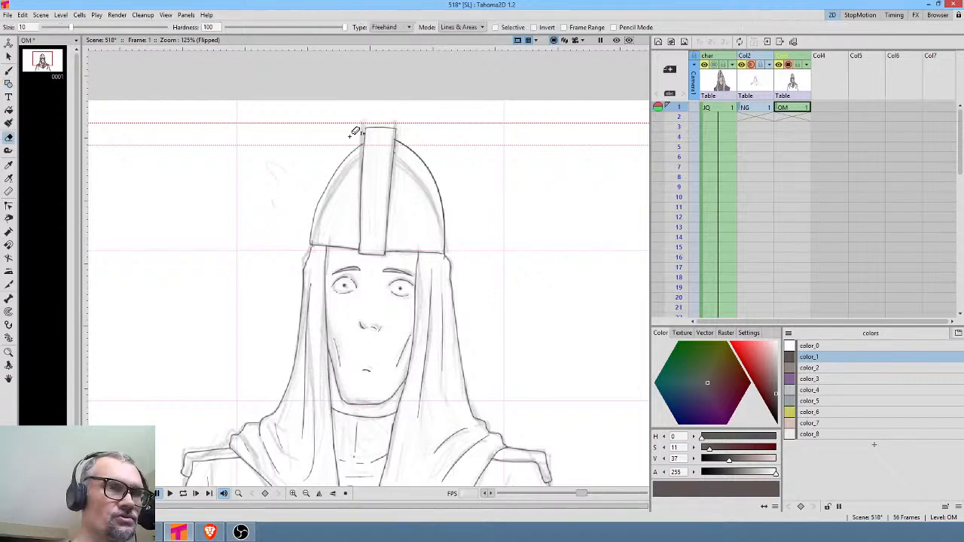
pyautogui.moveTo(344, 138)
pyautogui.mouseDown()
pyautogui.moveTo(305, 192)
pyautogui.moveTo(302, 226)
pyautogui.moveTo(313, 241)
pyautogui.moveTo(359, 167)
pyautogui.moveTo(371, 127)
pyautogui.mouseUp()
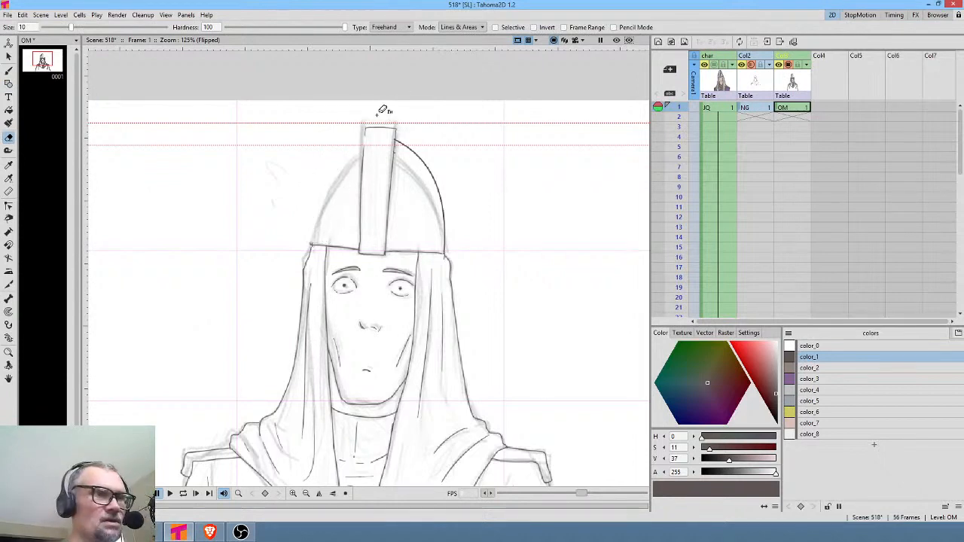
pyautogui.click(9, 84)
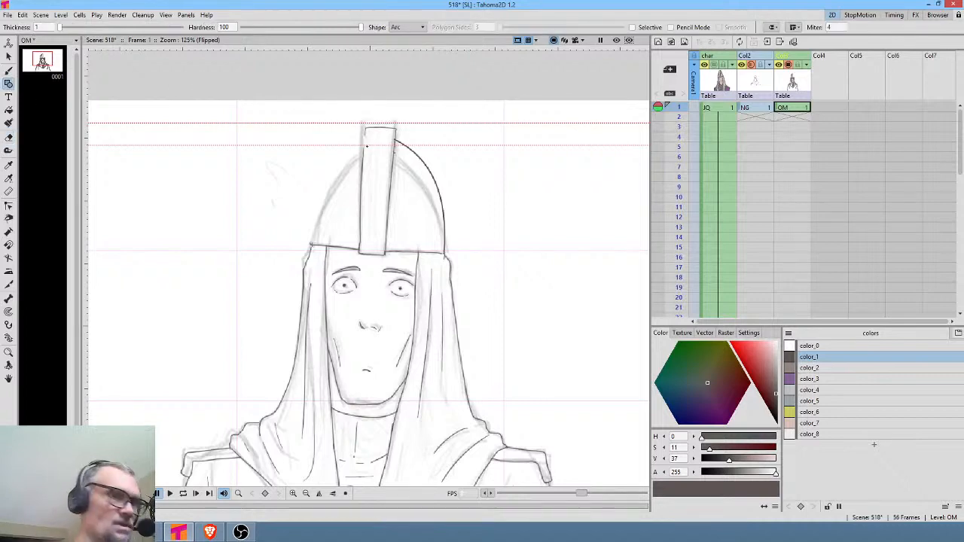
pyautogui.press('b')
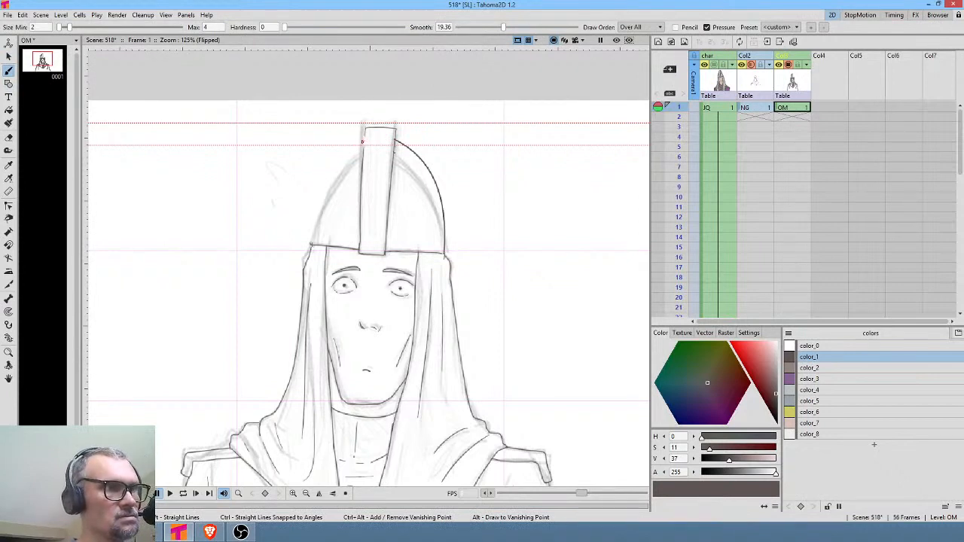
pyautogui.press('g')
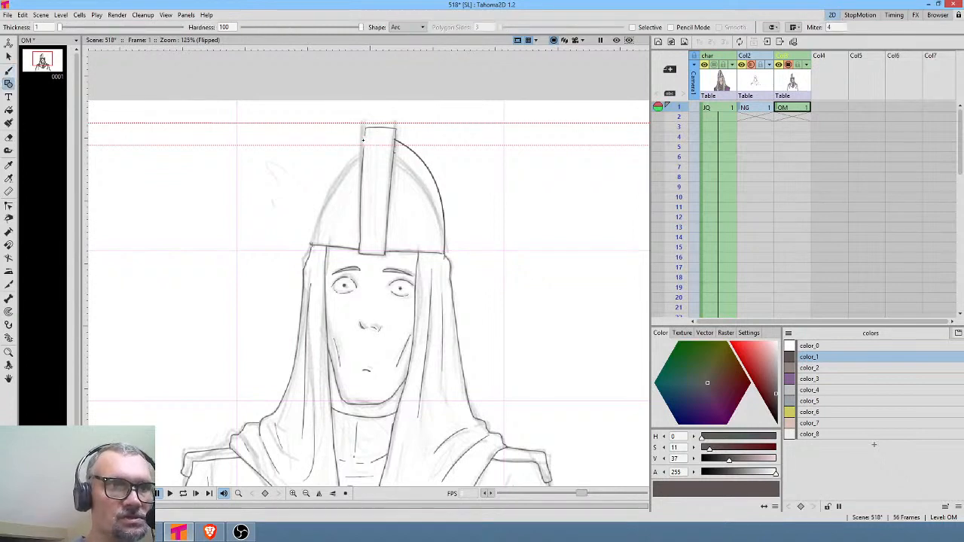
pyautogui.moveTo(363, 138); pyautogui.dragTo(310, 246)
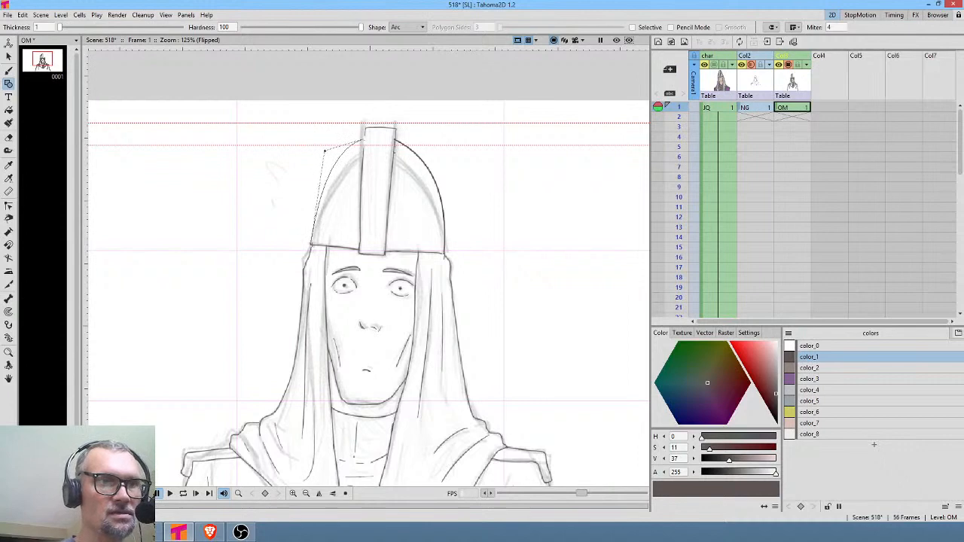
pyautogui.click(324, 143)
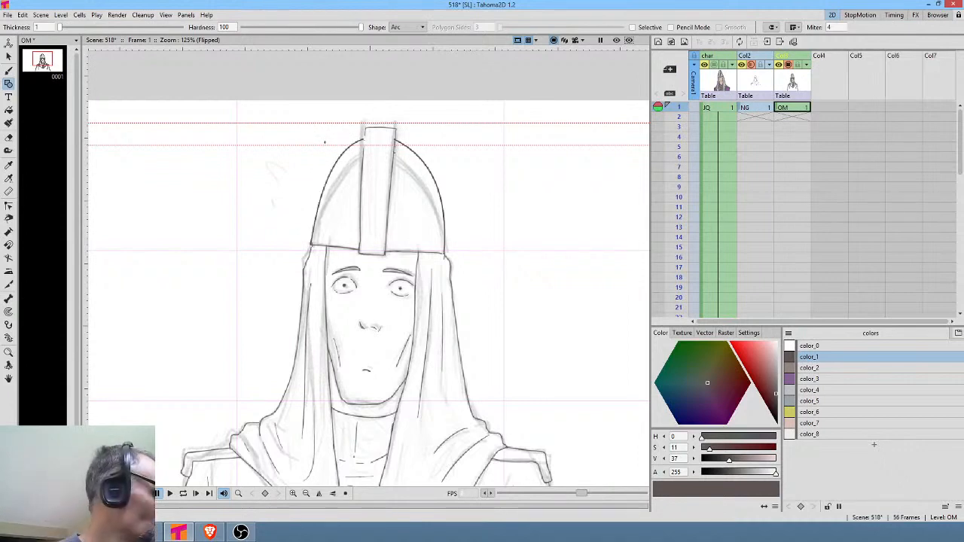
# Step: Ink over the upper side edges of the helmet's central band with the brush, closing the gap on its left edge
pyautogui.press('b')
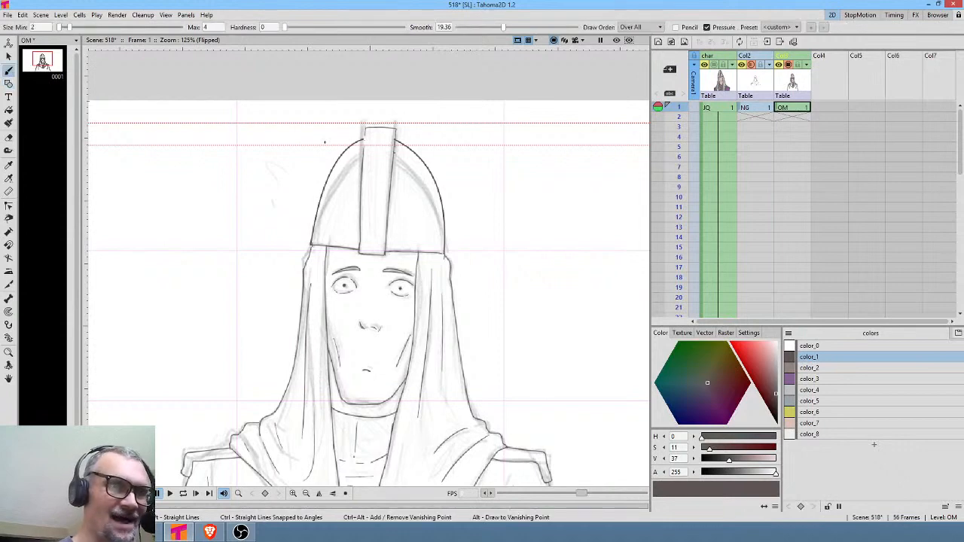
pyautogui.hotkey('shift', 'space')
pyautogui.moveTo(375, 156); pyautogui.dragTo(396, 156)
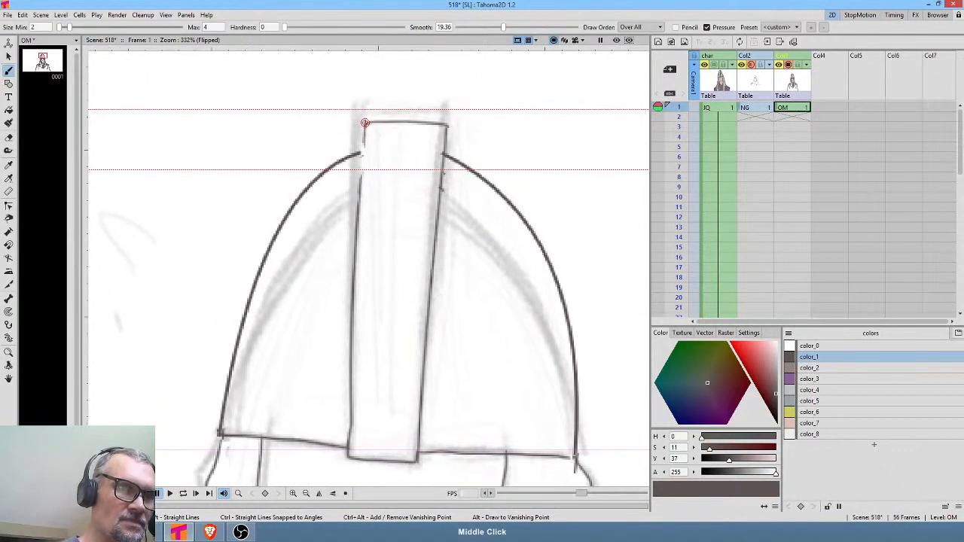
pyautogui.moveTo(365, 122); pyautogui.dragTo(363, 165)
pyautogui.moveTo(446, 124); pyautogui.dragTo(447, 158)
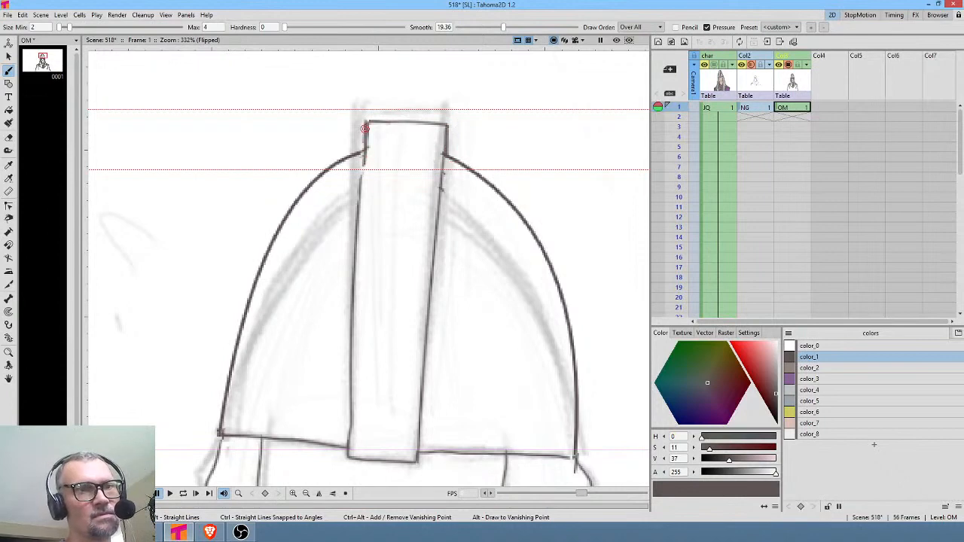
pyautogui.moveTo(365, 154); pyautogui.dragTo(360, 202)
pyautogui.moveTo(362, 167); pyautogui.dragTo(358, 218)
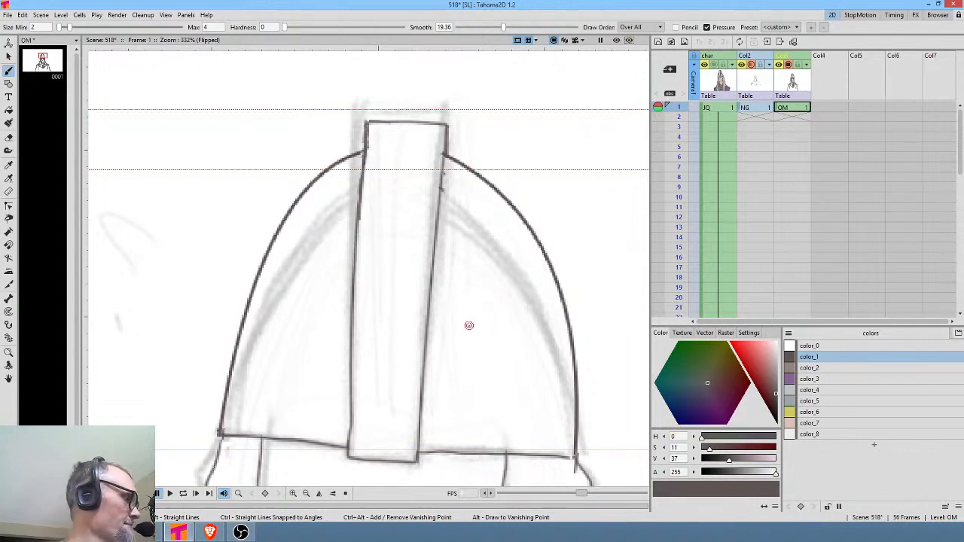
# Step: Erase the old sketch lines of the helmet dome and central band on the NG level
pyautogui.hotkey('alt', '0')
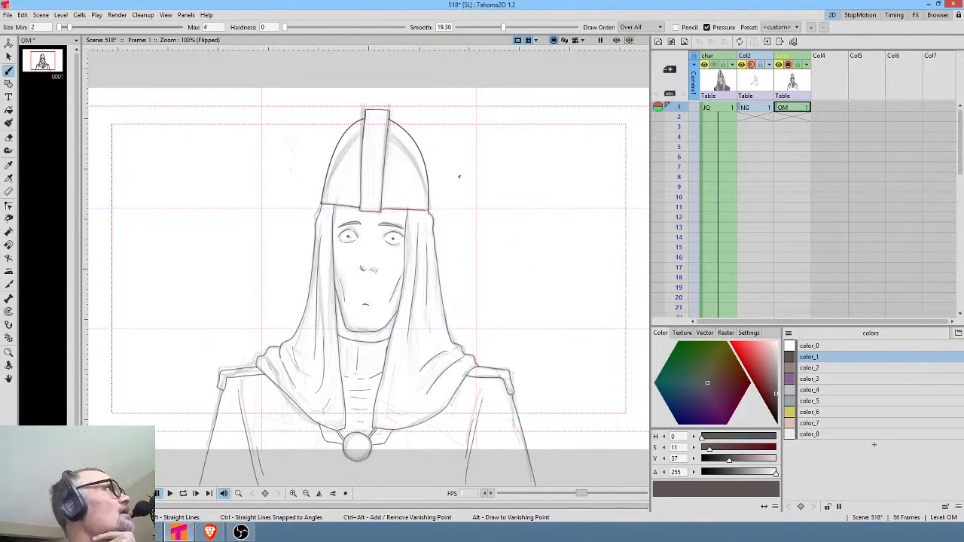
pyautogui.scroll(2, 454, 175)
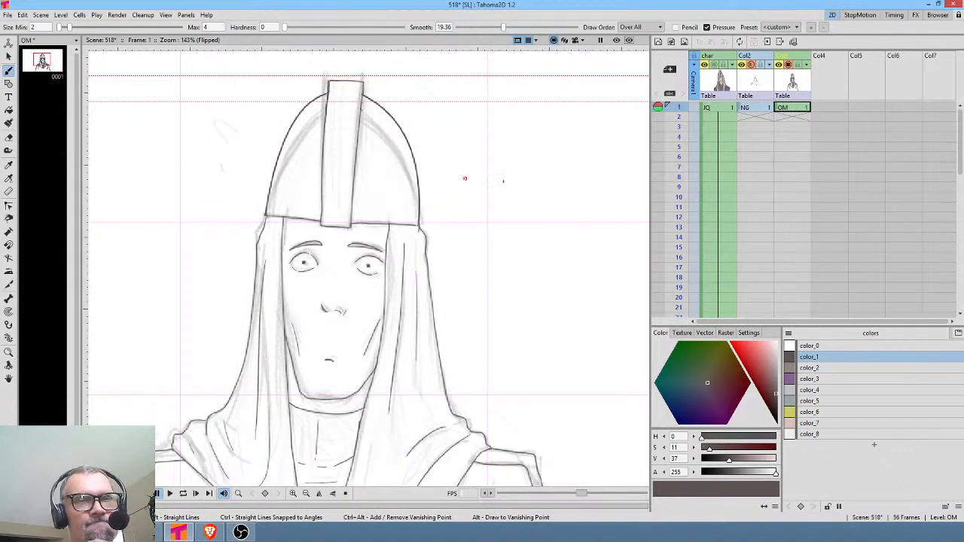
pyautogui.click(751, 110)
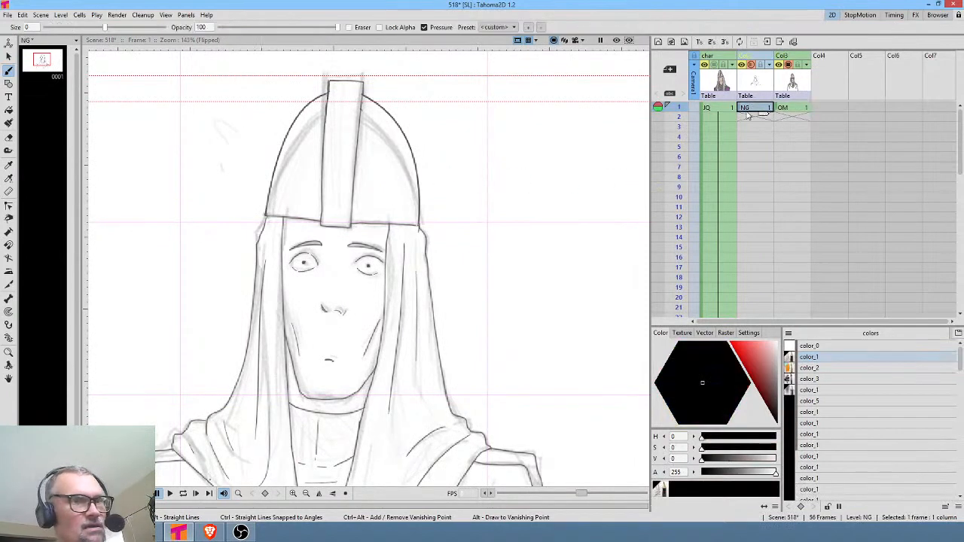
pyautogui.press('a')
pyautogui.moveTo(493, 112)
pyautogui.mouseDown()
pyautogui.moveTo(467, 86)
pyautogui.moveTo(460, 100)
pyautogui.moveTo(455, 95)
pyautogui.mouseUp()
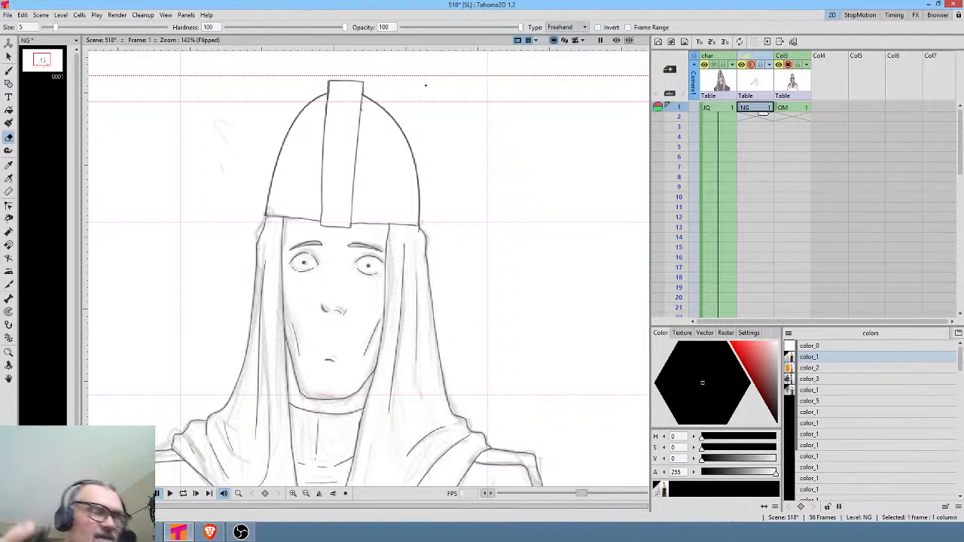
# Step: Raise the top edge of the helmet's central band on the OM level and ink its side edges up to meet it
pyautogui.click(789, 107)
pyautogui.moveTo(425, 154); pyautogui.dragTo(443, 207)
pyautogui.press('s')
pyautogui.moveTo(418, 126)
pyautogui.mouseDown()
pyautogui.moveTo(389, 108)
pyautogui.moveTo(343, 125)
pyautogui.moveTo(354, 145)
pyautogui.moveTo(381, 143)
pyautogui.moveTo(380, 105)
pyautogui.moveTo(392, 111)
pyautogui.mouseUp()
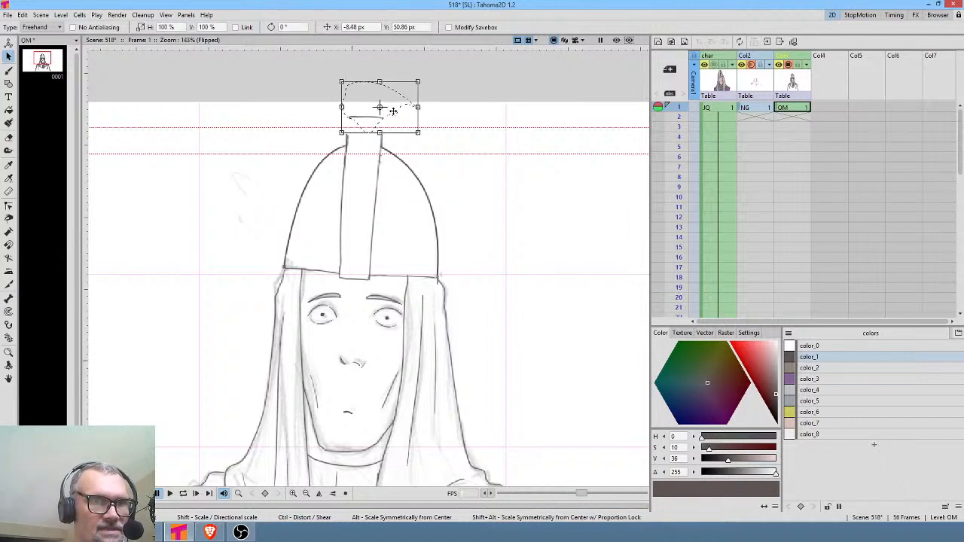
pyautogui.press('b')
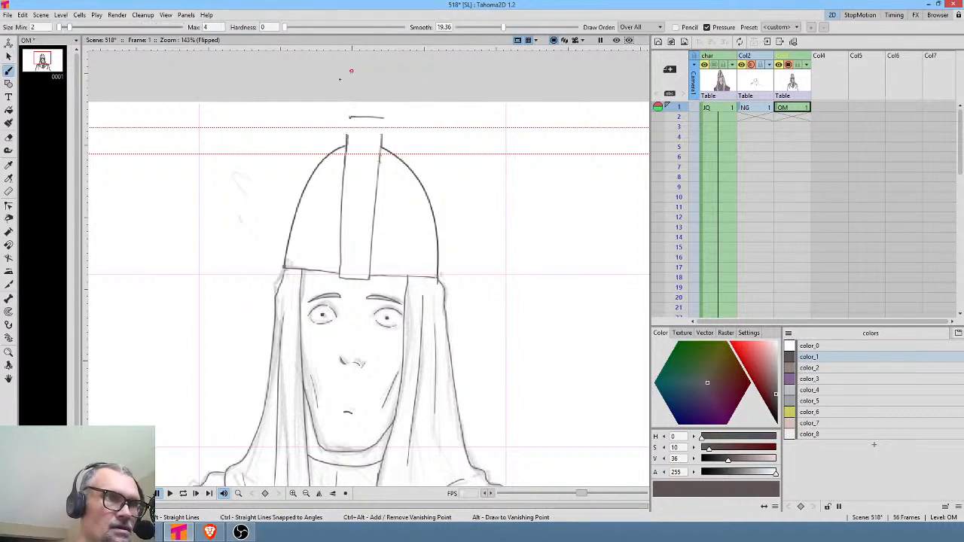
pyautogui.moveTo(349, 117)
pyautogui.mouseDown()
pyautogui.moveTo(351, 115)
pyautogui.moveTo(387, 120)
pyautogui.moveTo(381, 140)
pyautogui.moveTo(382, 118)
pyautogui.moveTo(381, 144)
pyautogui.mouseUp()
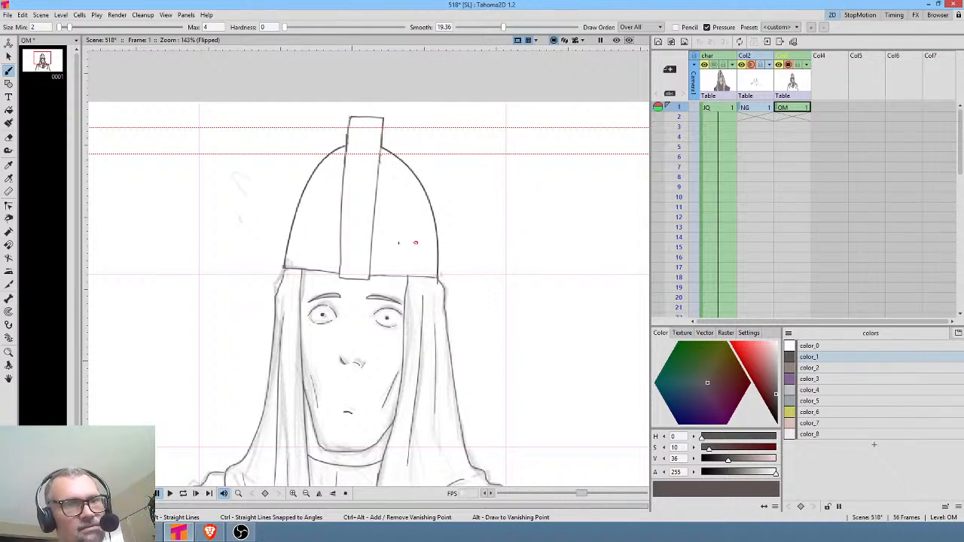
# Step: Unflip the canvas and erase the dome curves and the upper part of the central band on the OM level
pyautogui.scroll(-1, 395, 241)
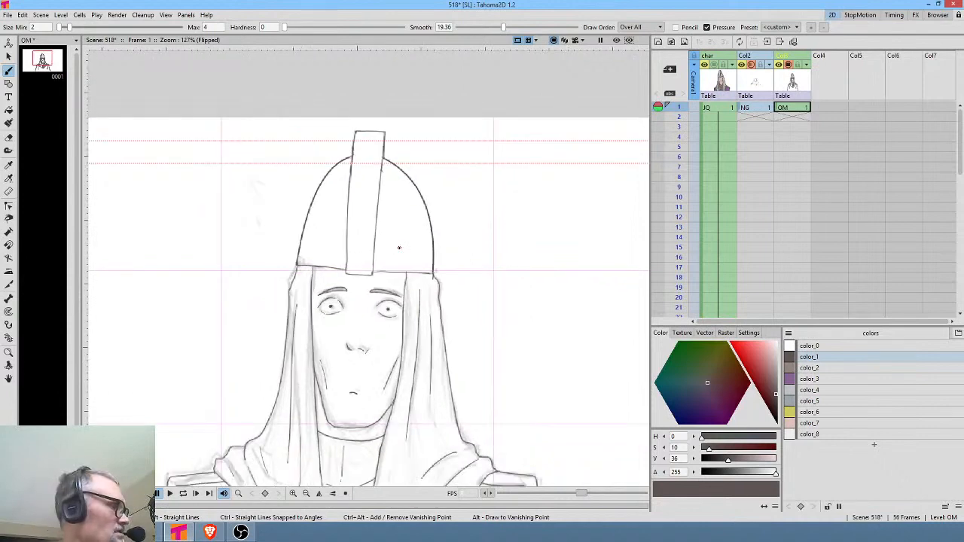
pyautogui.scroll(-1, 399, 250)
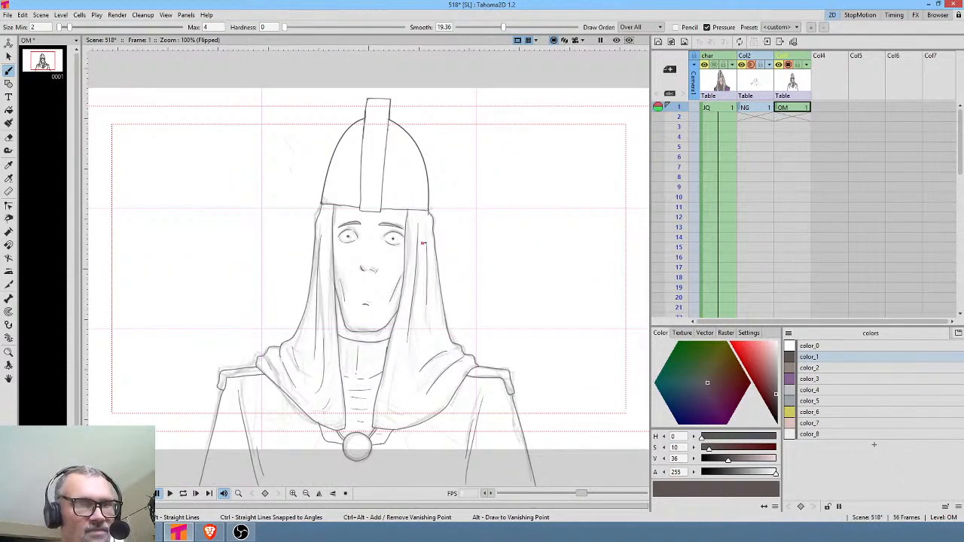
pyautogui.scroll(1, 425, 232)
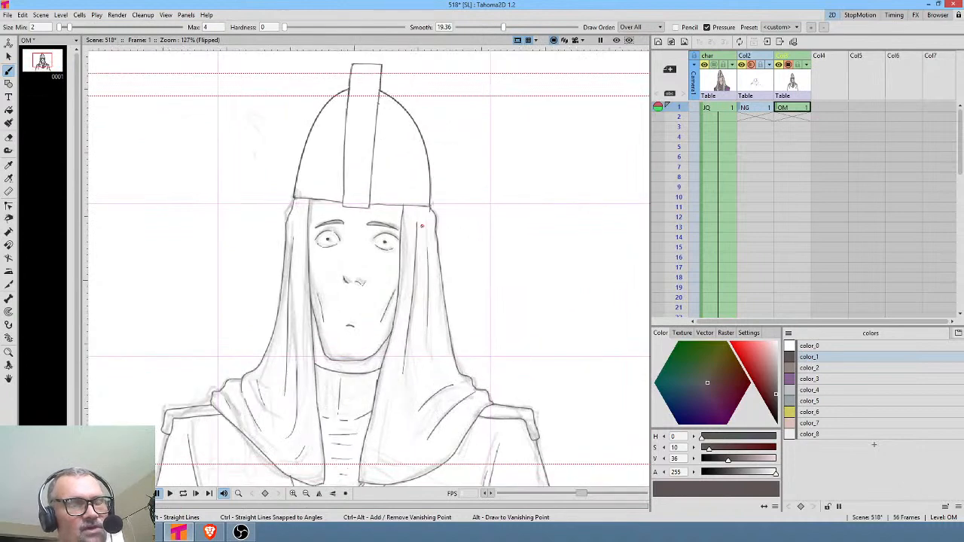
pyautogui.press('h')
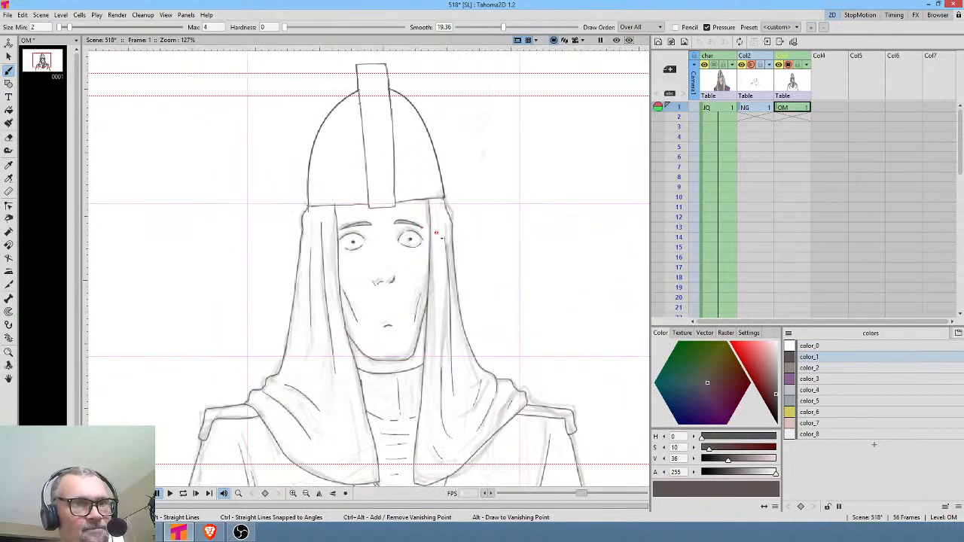
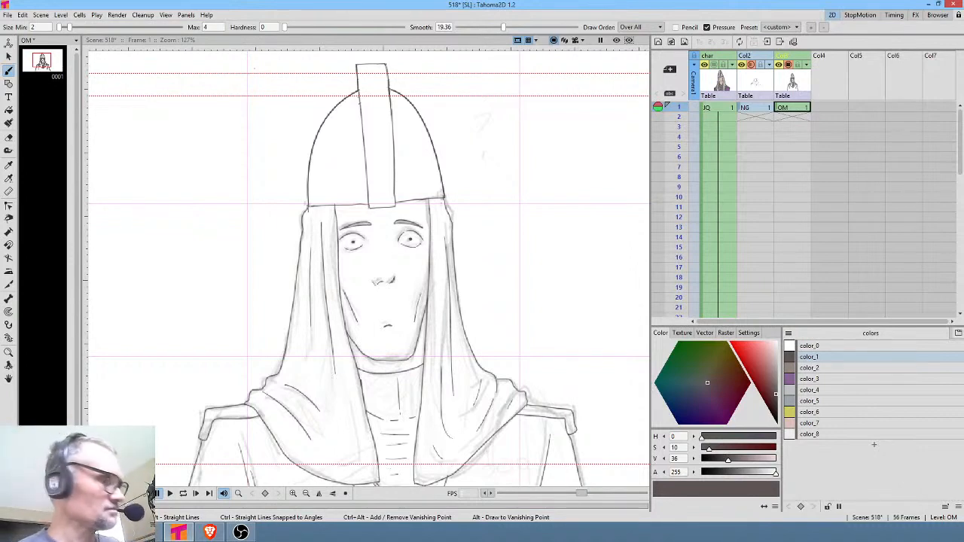
pyautogui.click(799, 111)
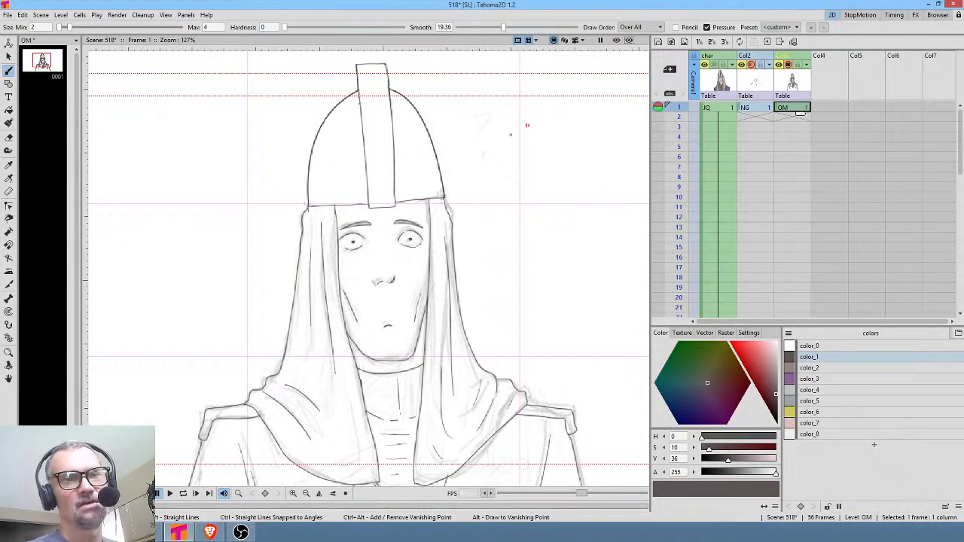
pyautogui.moveTo(442, 136); pyautogui.dragTo(468, 193)
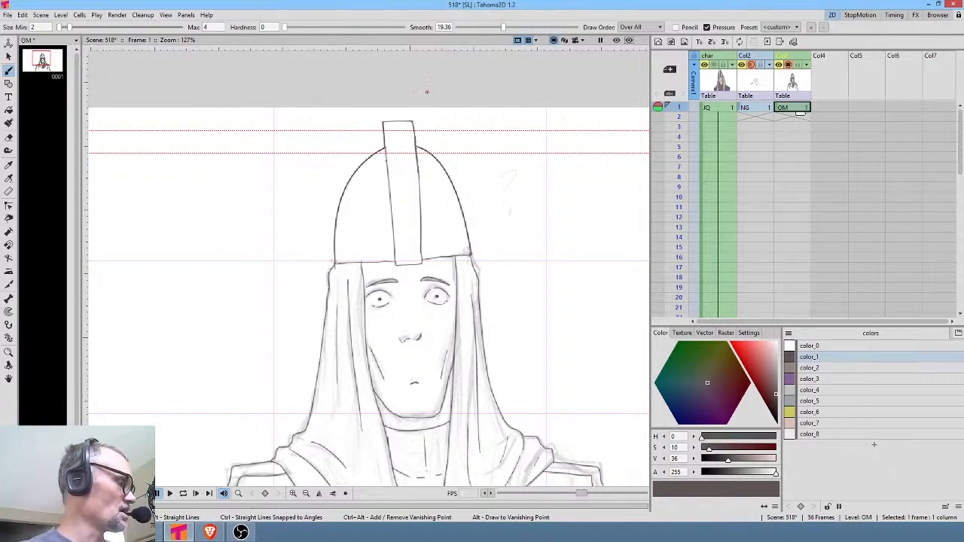
pyautogui.press('a')
pyautogui.moveTo(470, 120)
pyautogui.mouseDown()
pyautogui.moveTo(332, 113)
pyautogui.moveTo(306, 187)
pyautogui.moveTo(310, 260)
pyautogui.moveTo(331, 264)
pyautogui.moveTo(379, 243)
pyautogui.moveTo(365, 200)
pyautogui.moveTo(392, 179)
pyautogui.moveTo(420, 176)
pyautogui.moveTo(469, 252)
pyautogui.moveTo(486, 253)
pyautogui.moveTo(500, 118)
pyautogui.mouseUp()
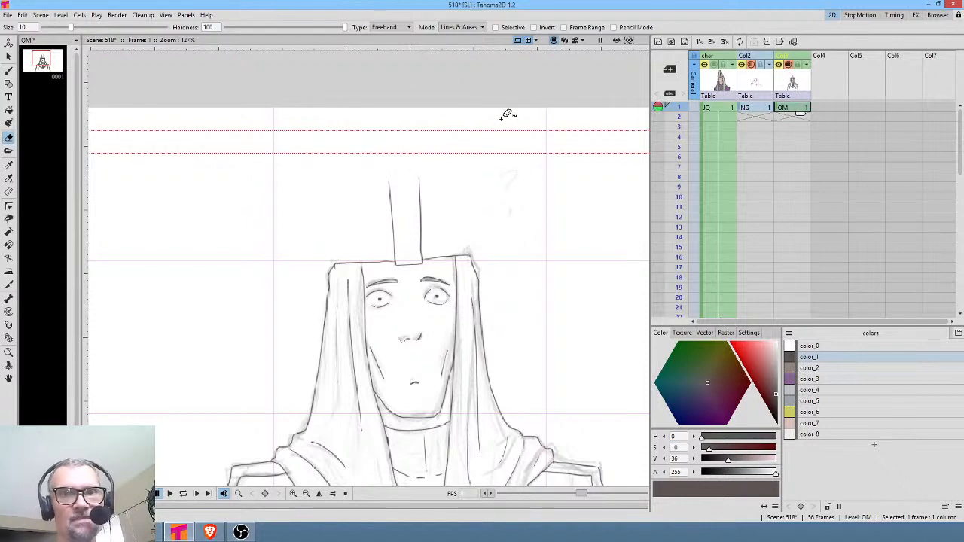
# Step: Sketch a taller, more pointed helmet dome on the NG level, with the central band rising above its peak
pyautogui.click(753, 107)
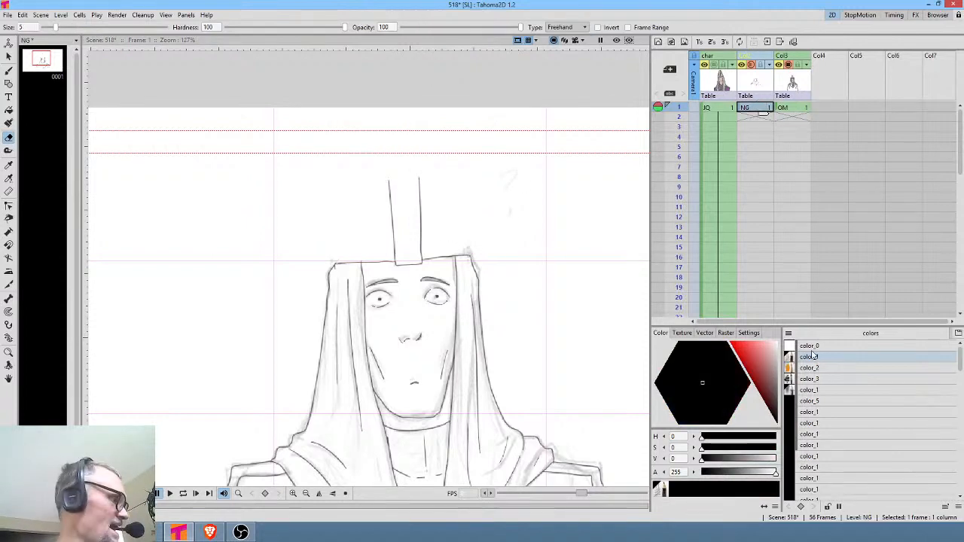
pyautogui.press('b')
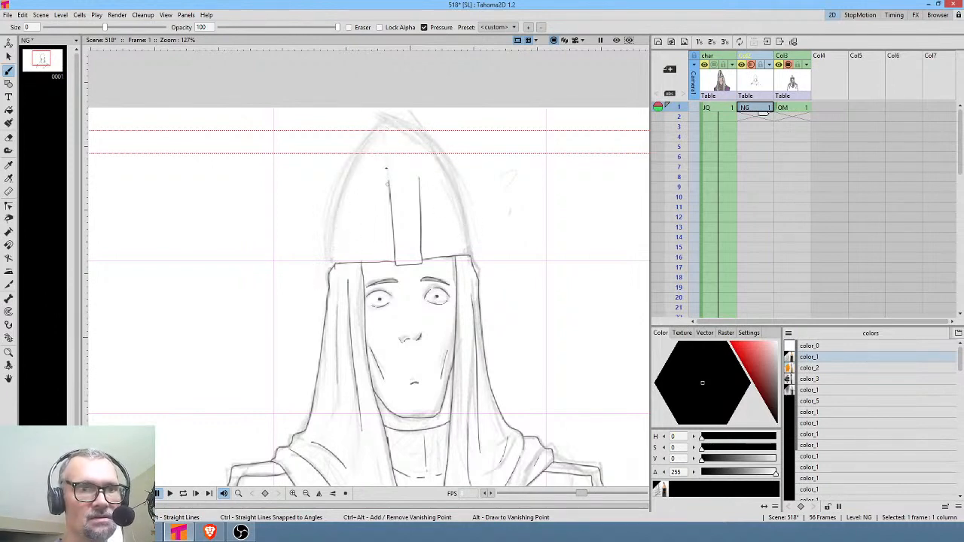
pyautogui.moveTo(386, 168)
pyautogui.mouseDown()
pyautogui.moveTo(376, 104)
pyautogui.moveTo(370, 134)
pyautogui.moveTo(373, 97)
pyautogui.moveTo(383, 147)
pyautogui.mouseUp()
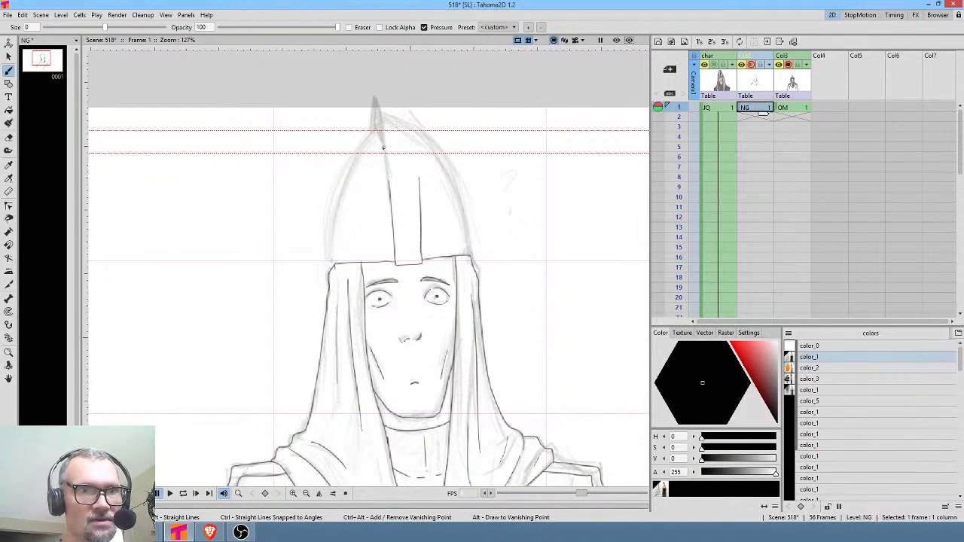
pyautogui.moveTo(379, 96)
pyautogui.mouseDown()
pyautogui.moveTo(407, 93)
pyautogui.moveTo(416, 129)
pyautogui.mouseUp()
pyautogui.moveTo(421, 179); pyautogui.dragTo(423, 190)
pyautogui.moveTo(415, 139); pyautogui.dragTo(419, 197)
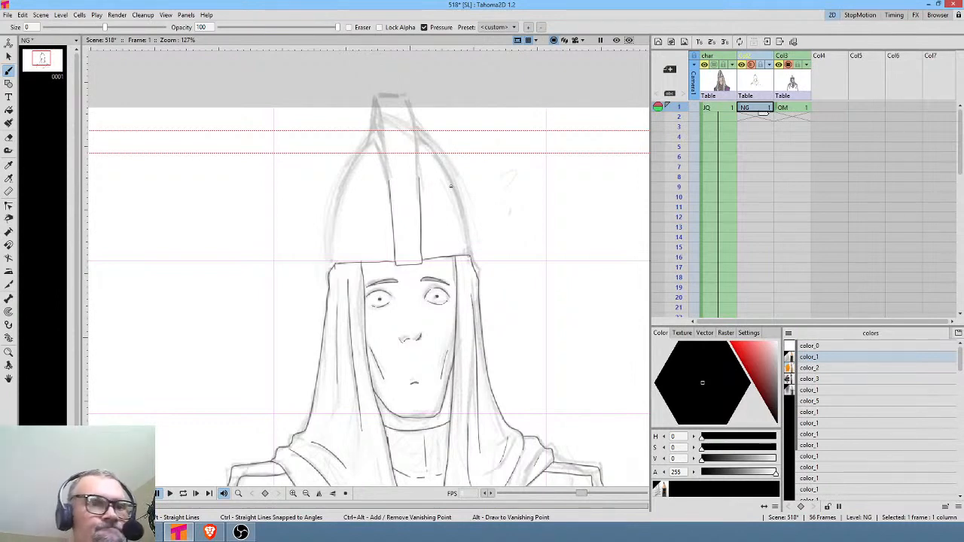
pyautogui.moveTo(404, 95)
pyautogui.mouseDown()
pyautogui.moveTo(416, 177)
pyautogui.moveTo(415, 163)
pyautogui.mouseUp()
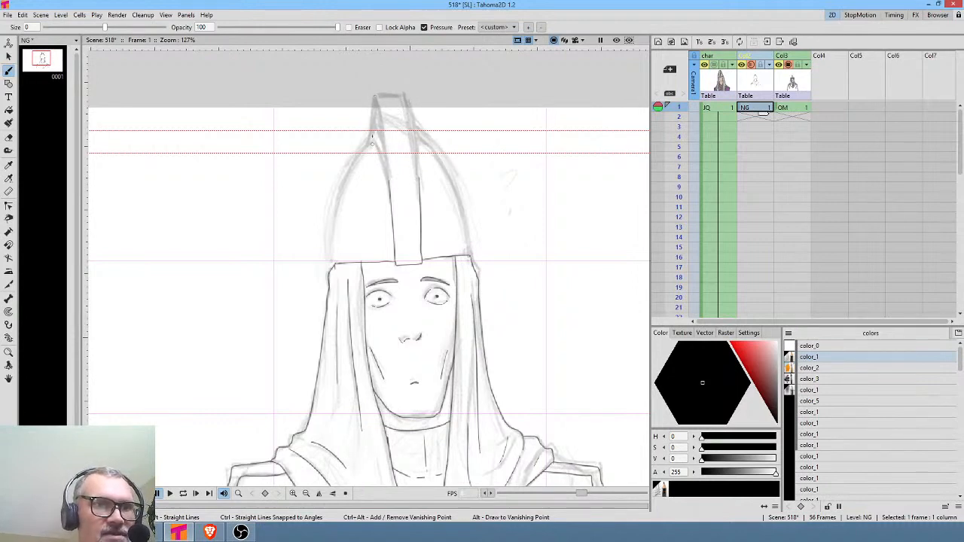
pyautogui.moveTo(379, 95); pyautogui.dragTo(407, 88)
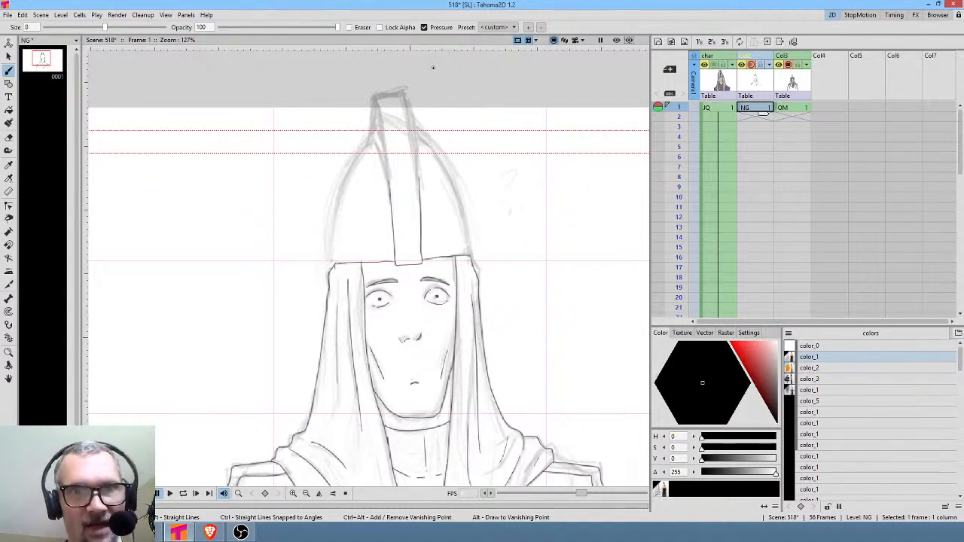
# Step: Ink both sides of the pointed dome on the OM level with Arc shapes from the central band to the brim corners
pyautogui.click(797, 108)
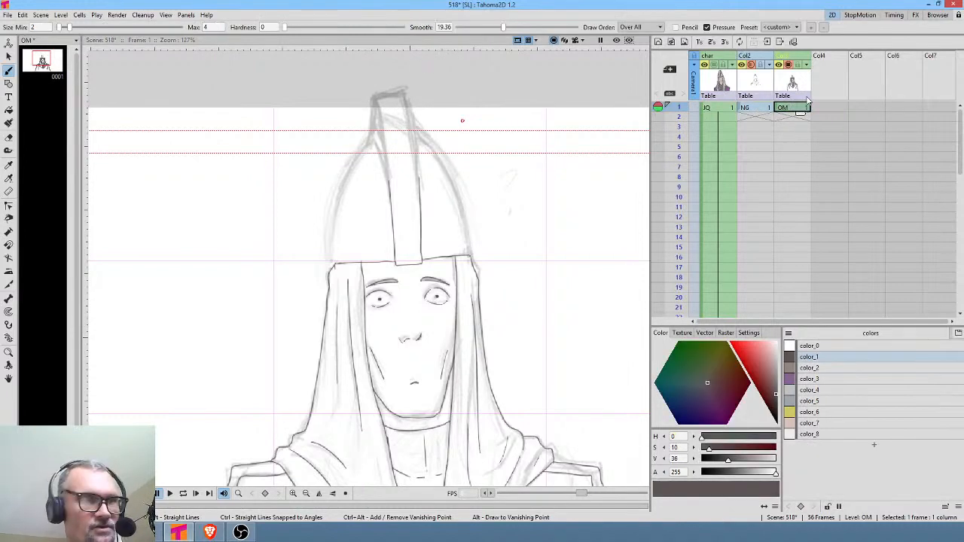
pyautogui.click(8, 83)
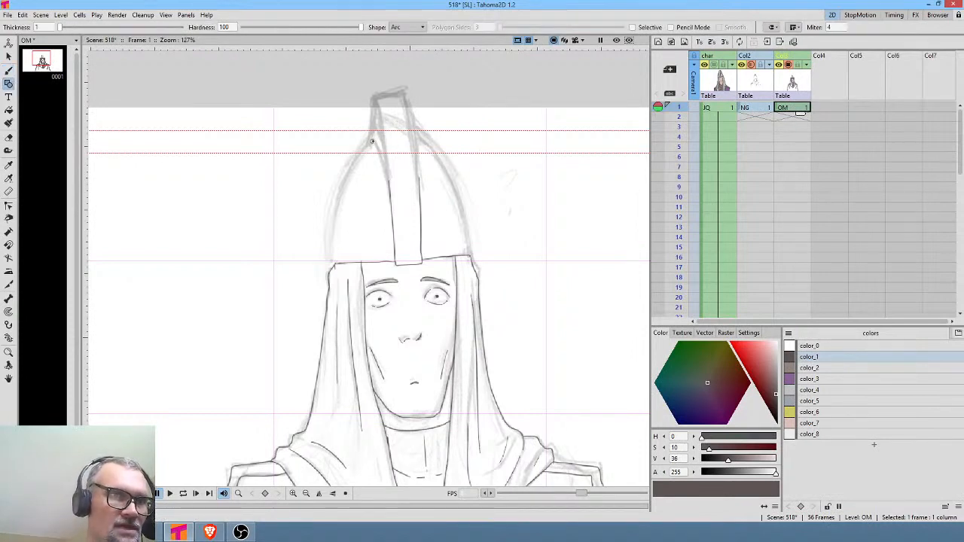
pyautogui.moveTo(372, 141); pyautogui.dragTo(330, 268)
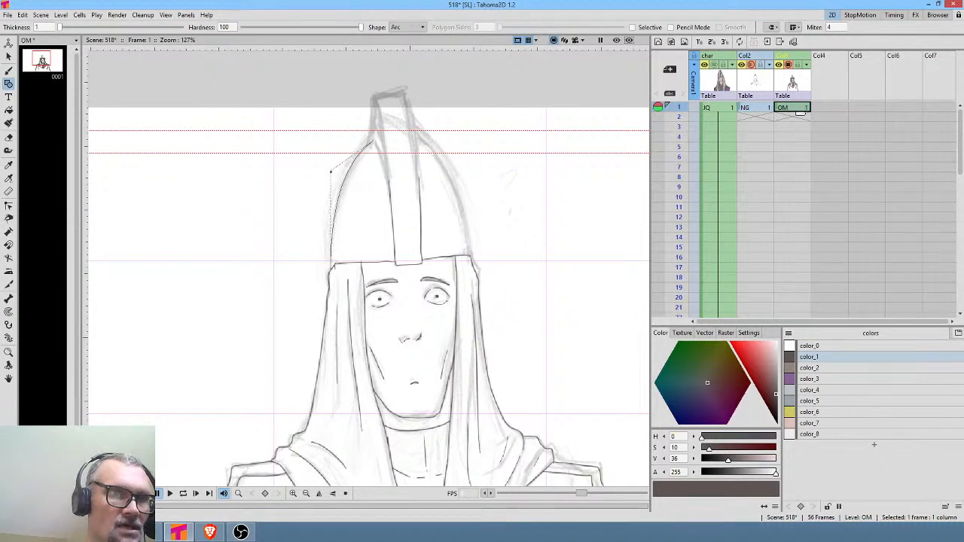
pyautogui.click(330, 171)
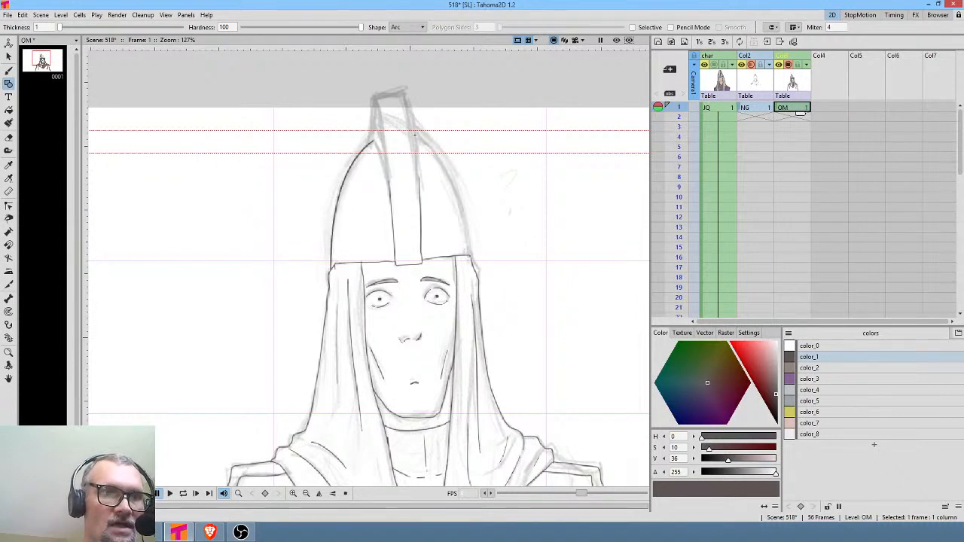
pyautogui.moveTo(414, 134); pyautogui.dragTo(471, 258)
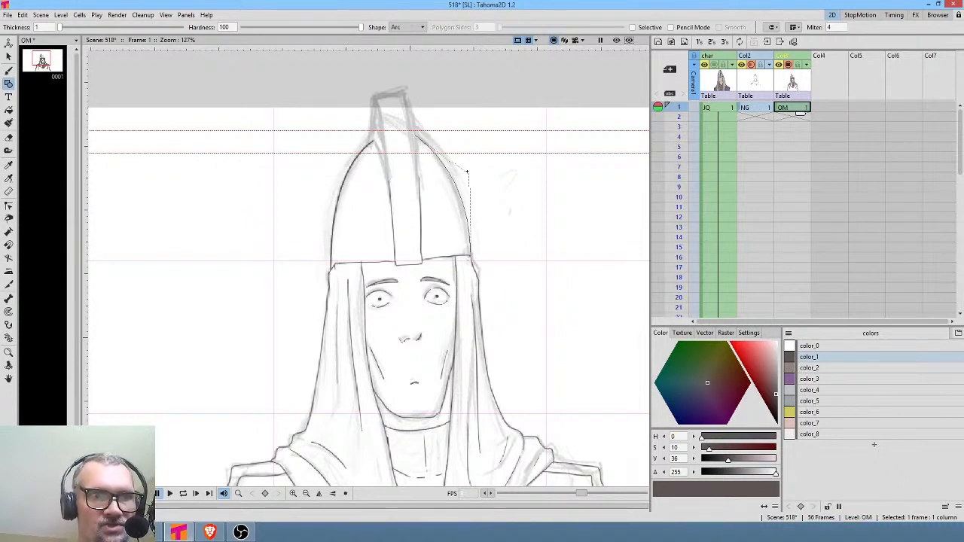
pyautogui.click(454, 159)
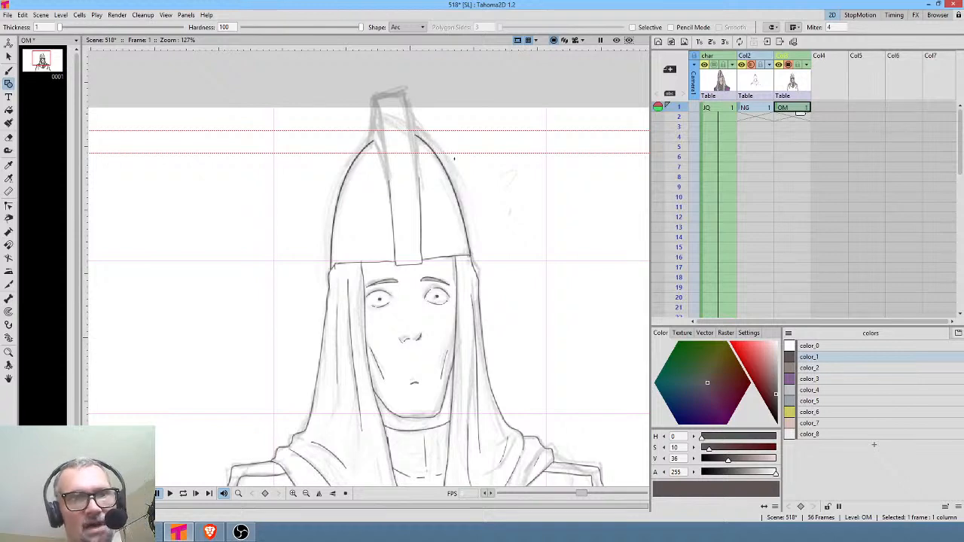
# Step: Ink the two upper side edges of the central band with Arc shapes, joining them to the existing lower edges
pyautogui.moveTo(404, 91); pyautogui.dragTo(418, 188)
pyautogui.click(419, 187)
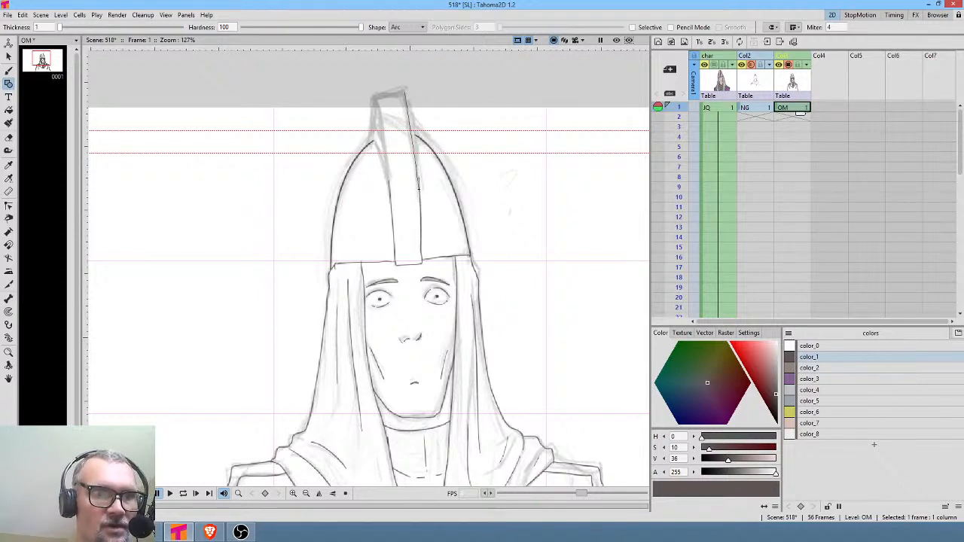
pyautogui.click(410, 96)
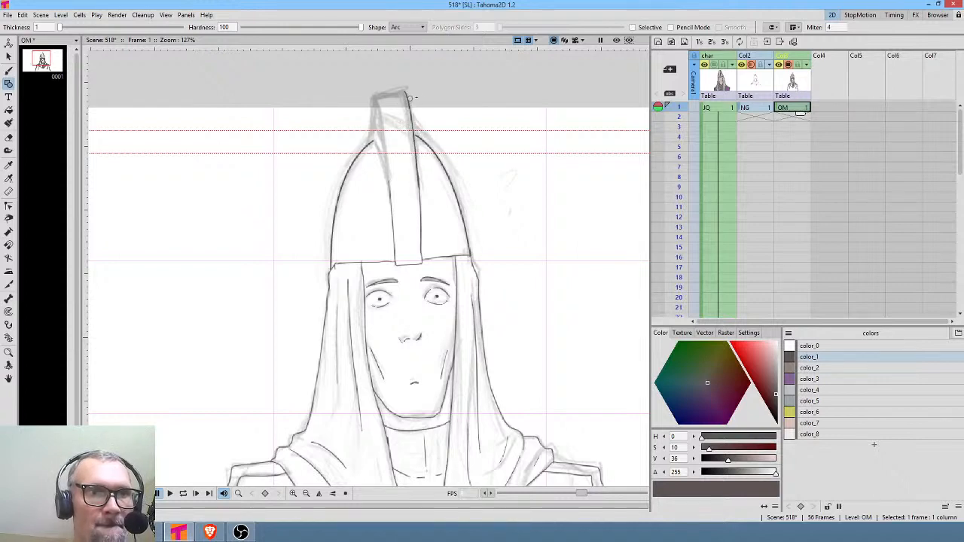
pyautogui.moveTo(377, 96); pyautogui.dragTo(388, 185)
pyautogui.click(388, 185)
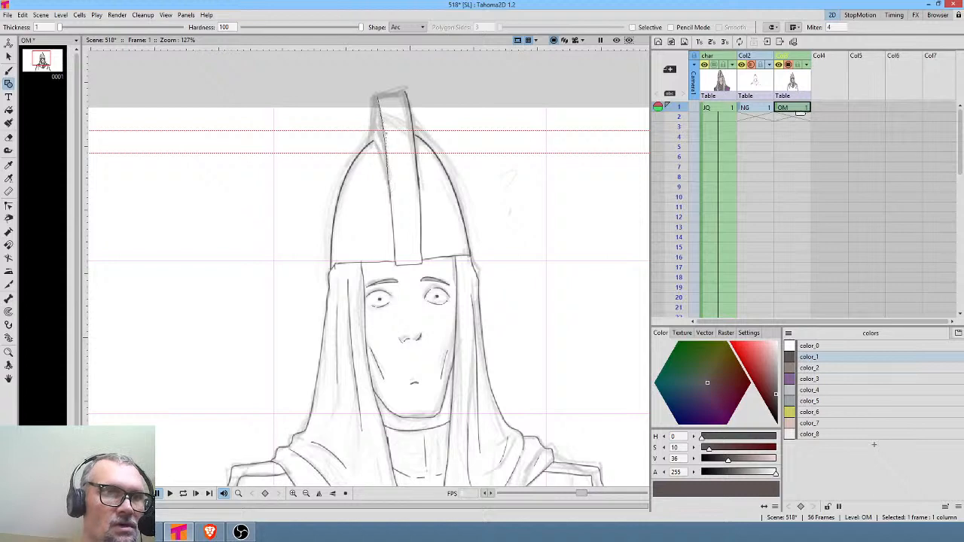
pyautogui.click(382, 115)
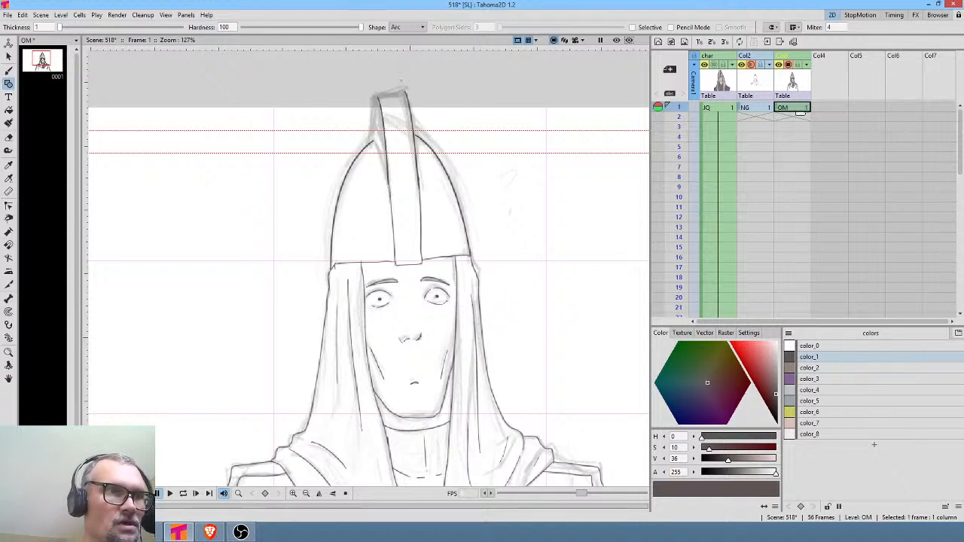
# Step: Set the geometric shape type to MultiArc for the helmet ink
pyautogui.click(409, 27)
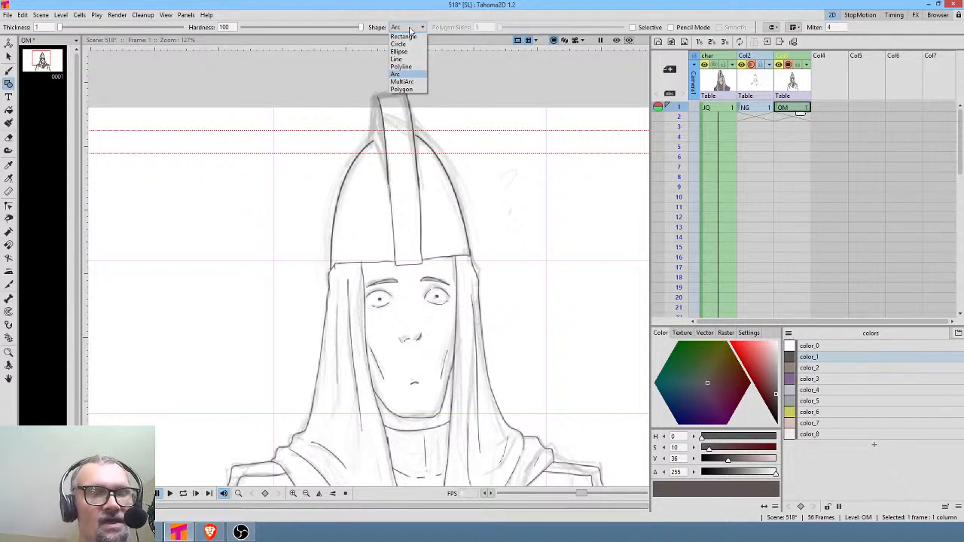
pyautogui.click(417, 82)
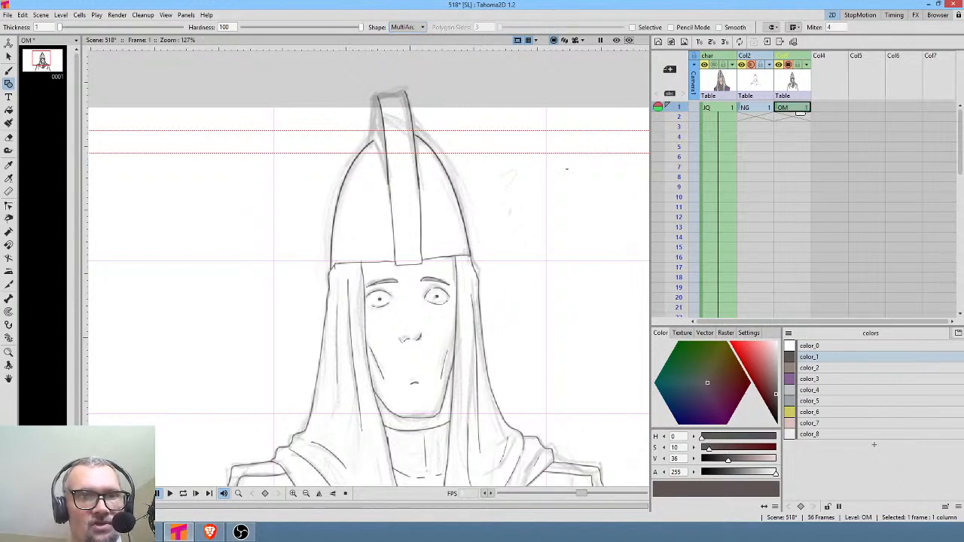
# Step: Try out MultiArc with a closed, curved test shape in the empty area beside the helmet, and erase it
pyautogui.click(576, 168)
pyautogui.click(545, 220)
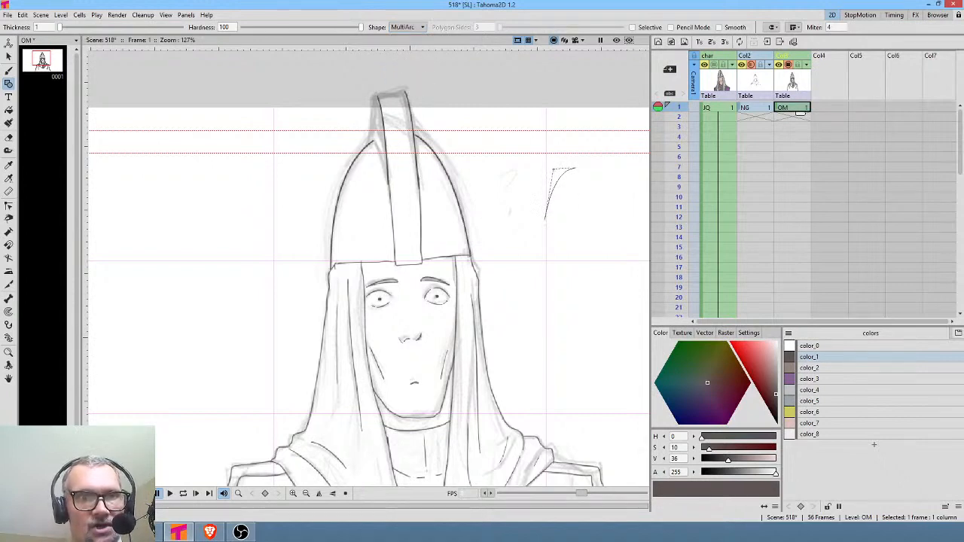
pyautogui.click(553, 169)
pyautogui.click(576, 282)
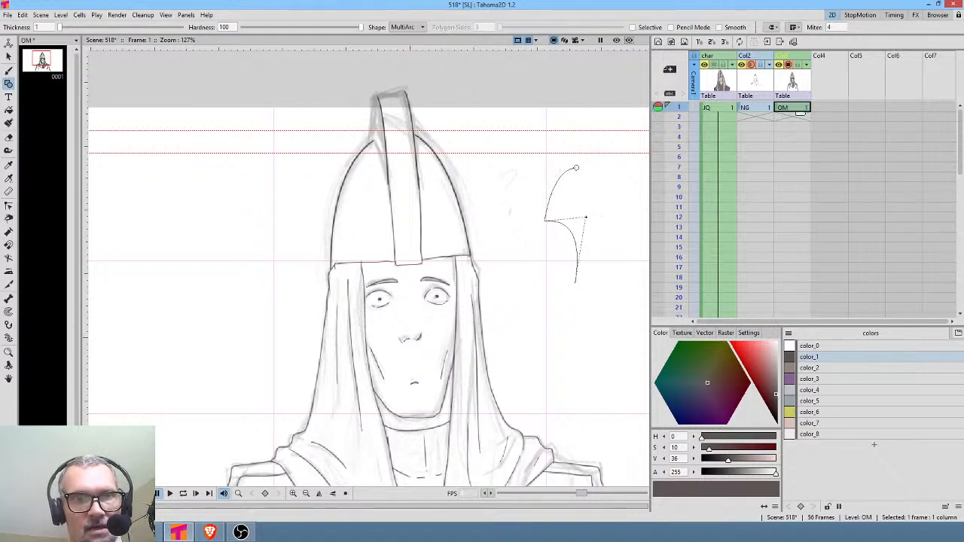
pyautogui.click(587, 219)
pyautogui.click(614, 181)
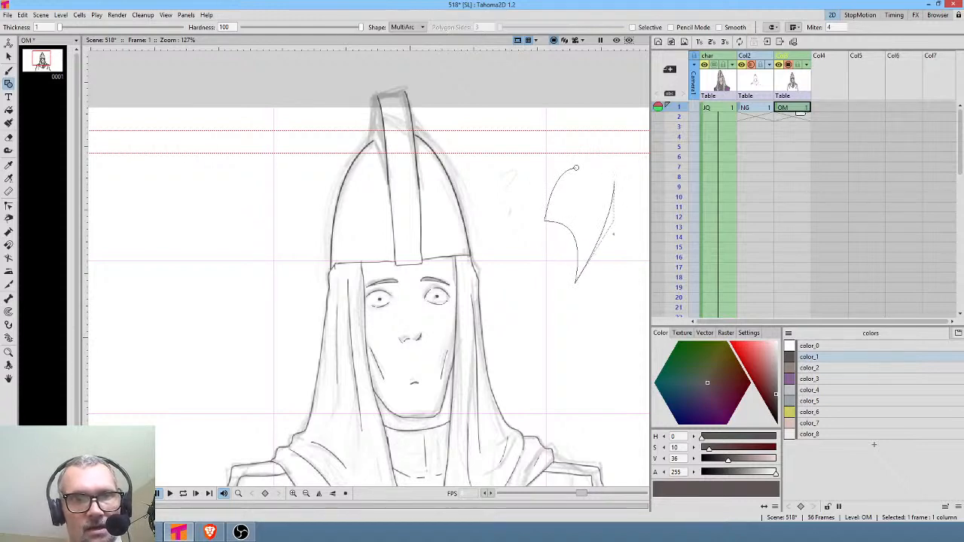
pyautogui.click(616, 242)
pyautogui.click(576, 168)
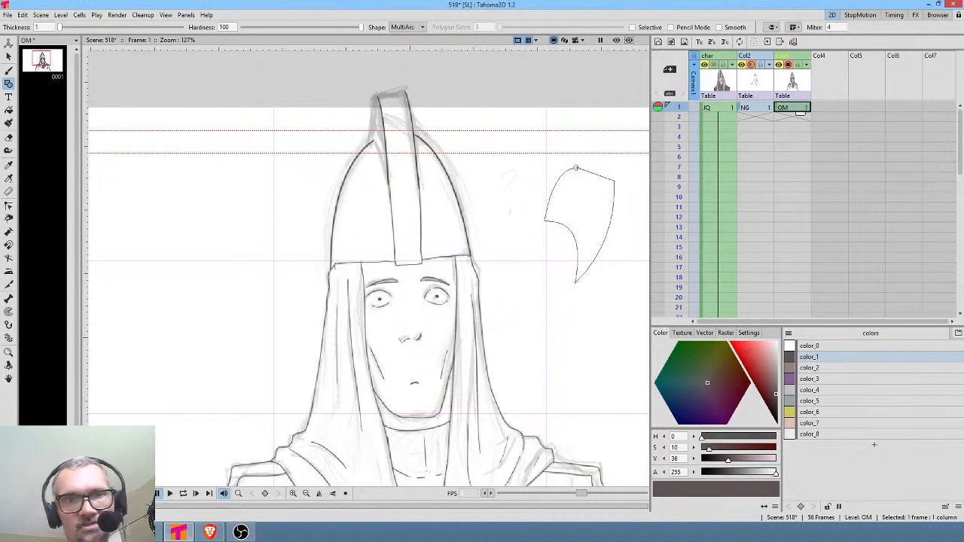
pyautogui.click(601, 157)
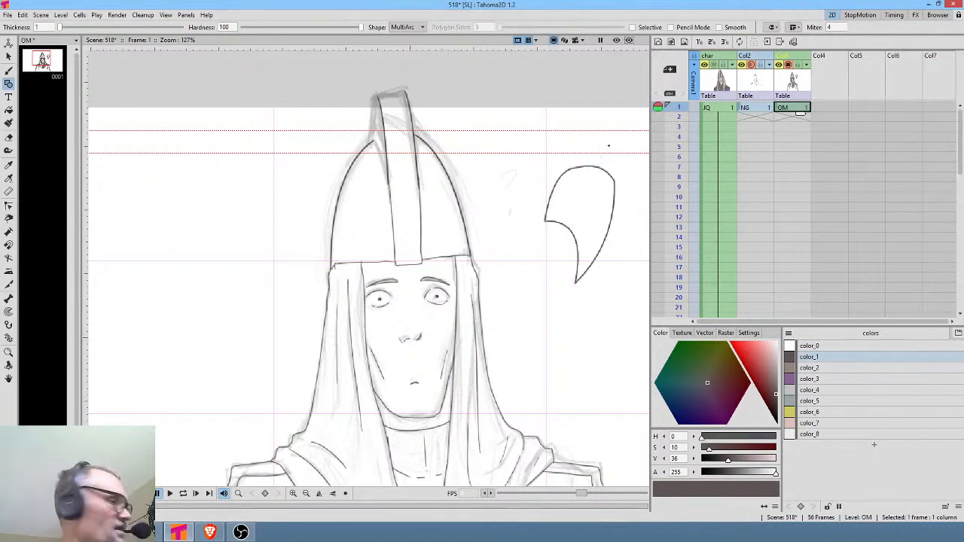
pyautogui.press('e')
pyautogui.moveTo(608, 145)
pyautogui.mouseDown()
pyautogui.moveTo(516, 204)
pyautogui.moveTo(630, 163)
pyautogui.moveTo(602, 132)
pyautogui.mouseUp()
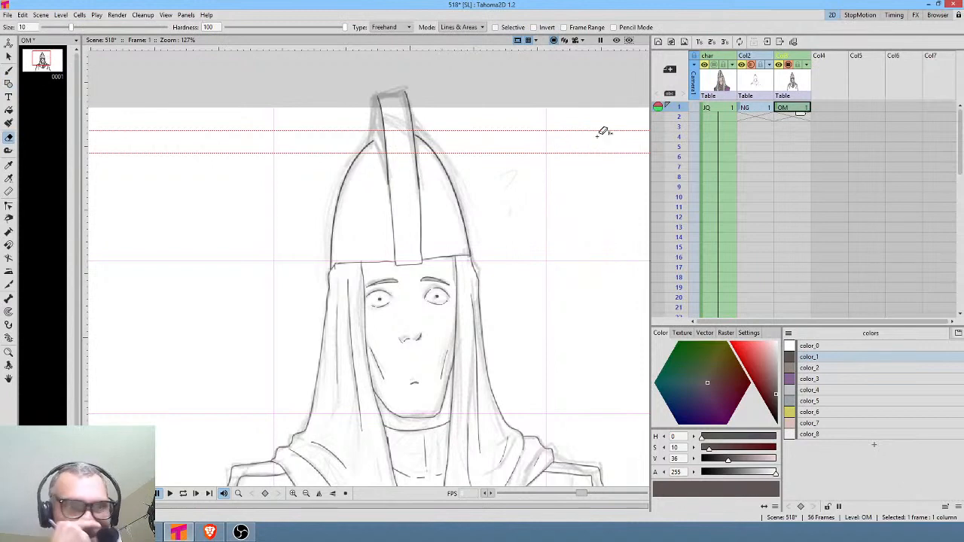
# Step: Ink the top edge of the helmet's raised central band on the OM level with a slightly curved MultiArc line
pyautogui.press('g')
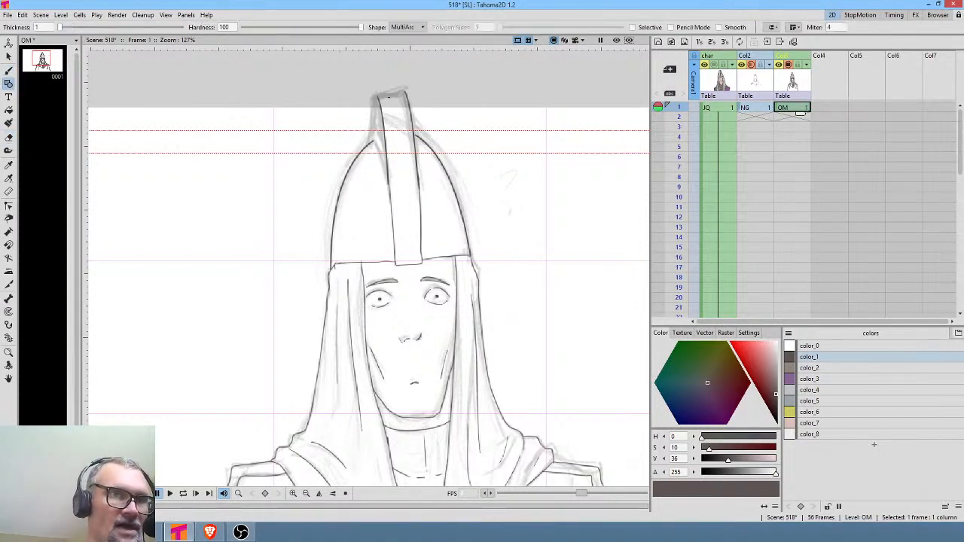
pyautogui.scroll(3, 422, 94)
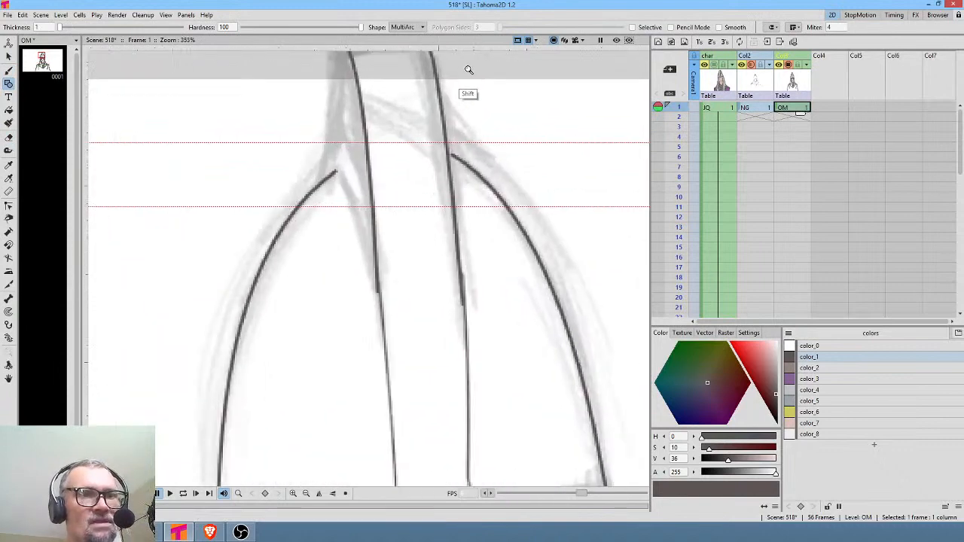
pyautogui.middleClick(454, 113)
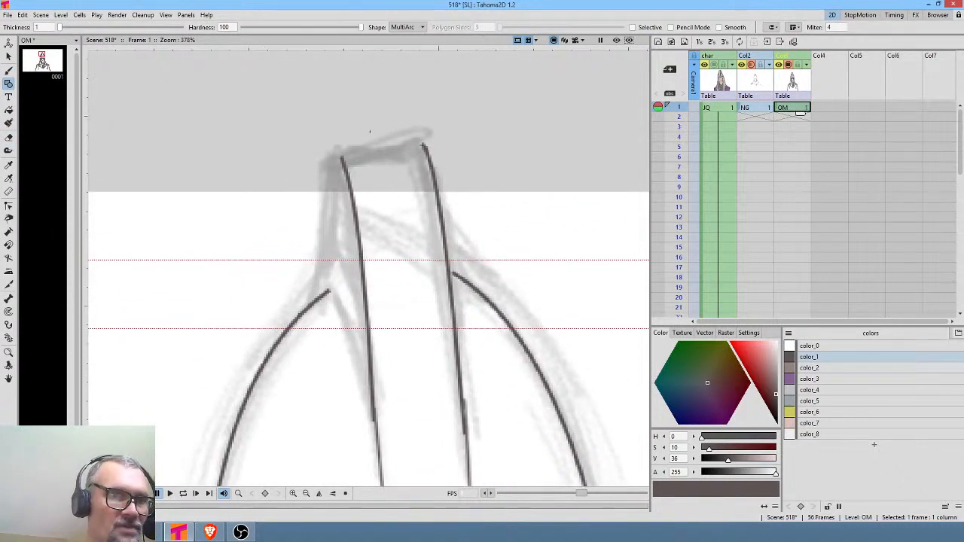
pyautogui.click(422, 144)
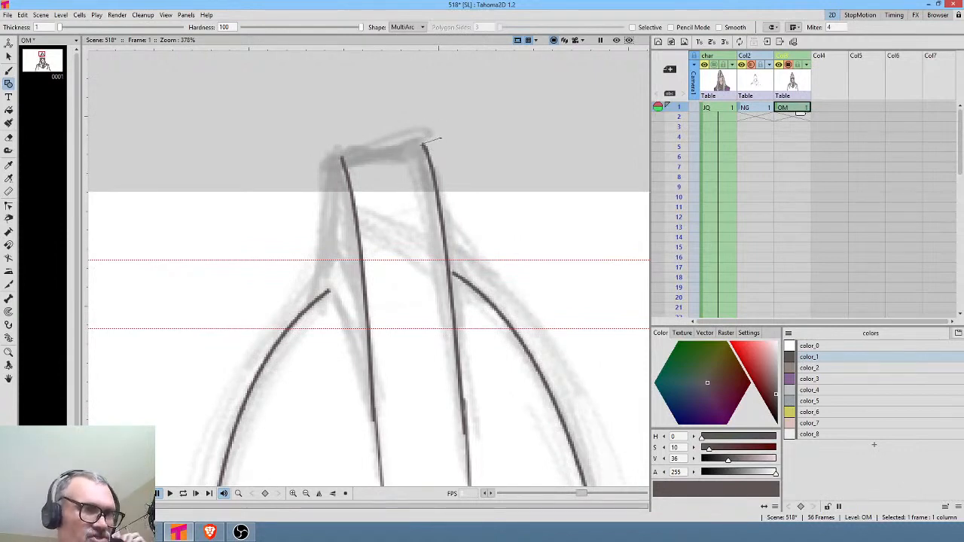
pyautogui.click(339, 151)
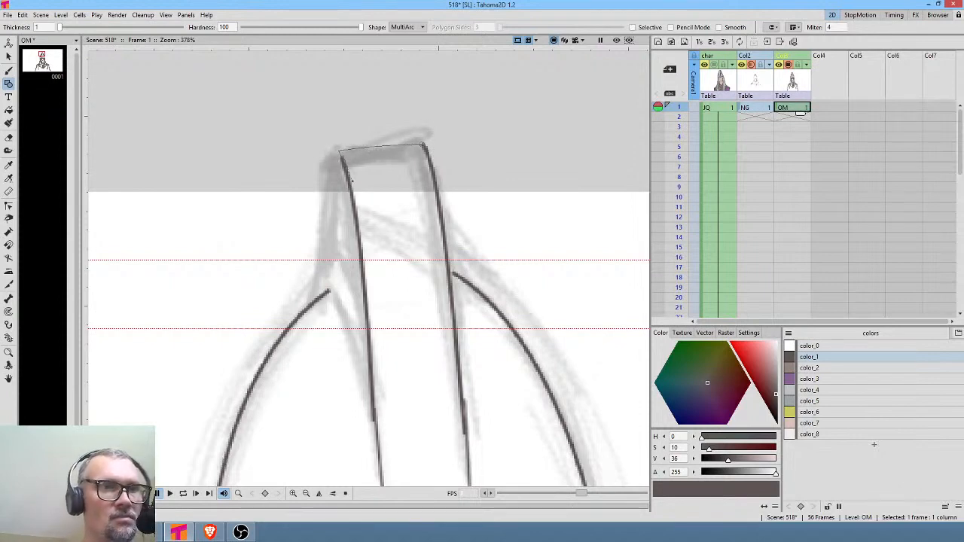
pyautogui.click(395, 157)
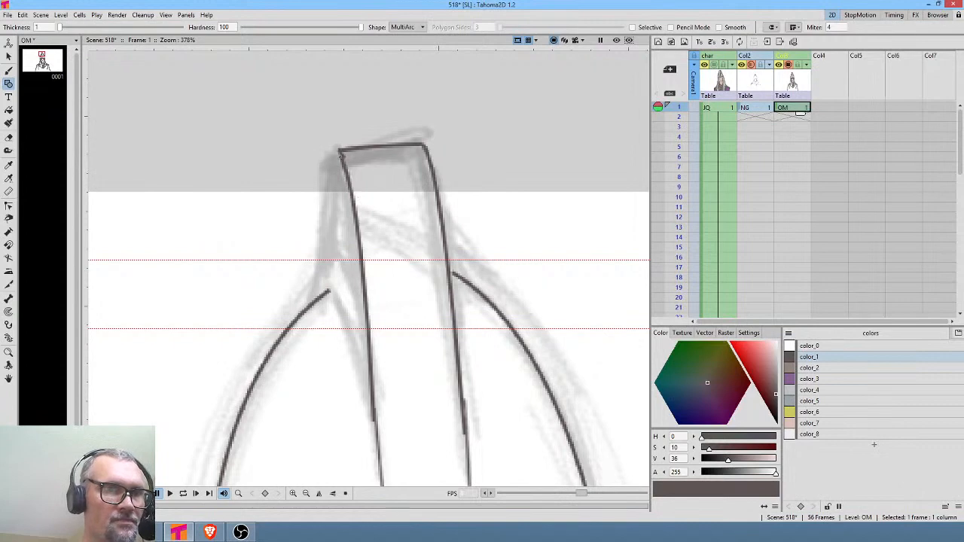
# Step: Ink the raised band's left face with two MultiArc curves, from its top corner to the dome and from the dome's peak to the band edge
pyautogui.click(340, 151)
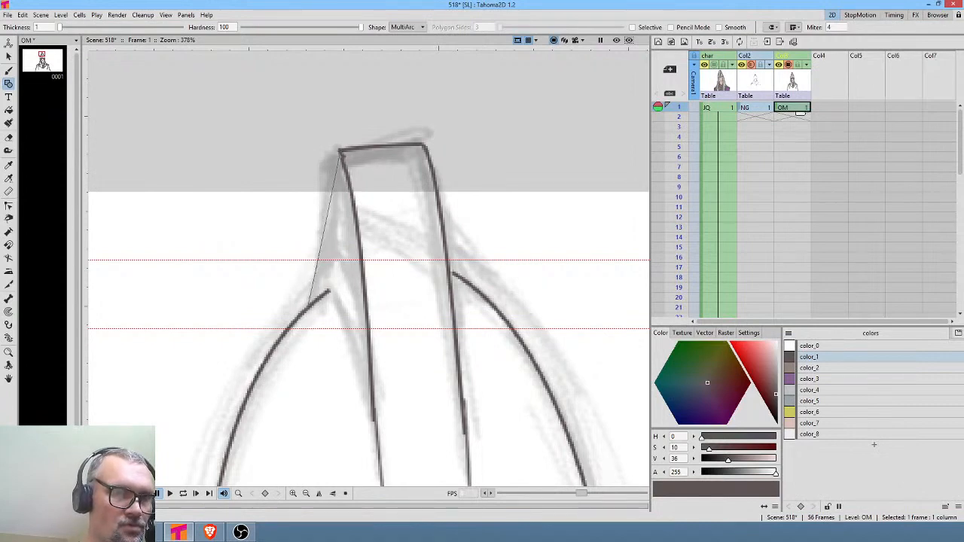
pyautogui.click(308, 300)
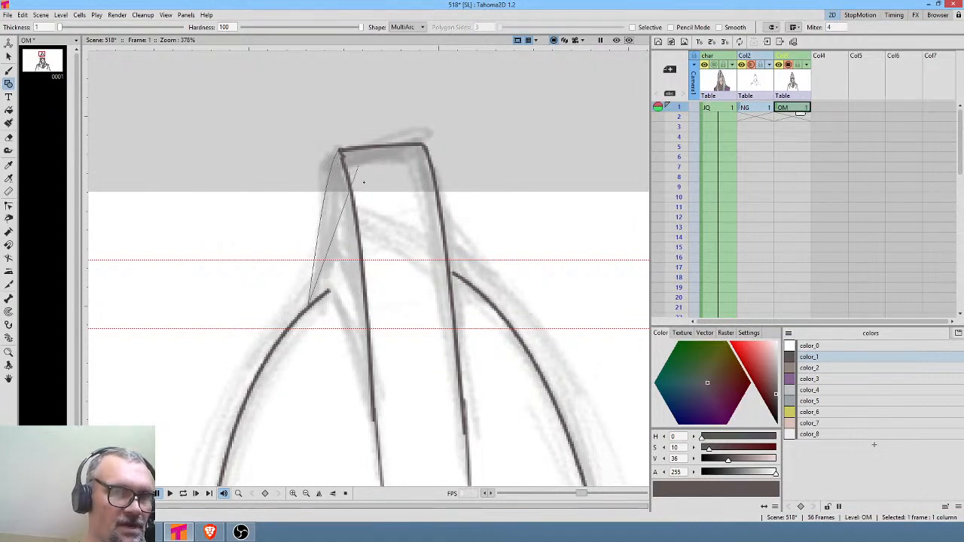
pyautogui.doubleClick(366, 220)
pyautogui.click(328, 292)
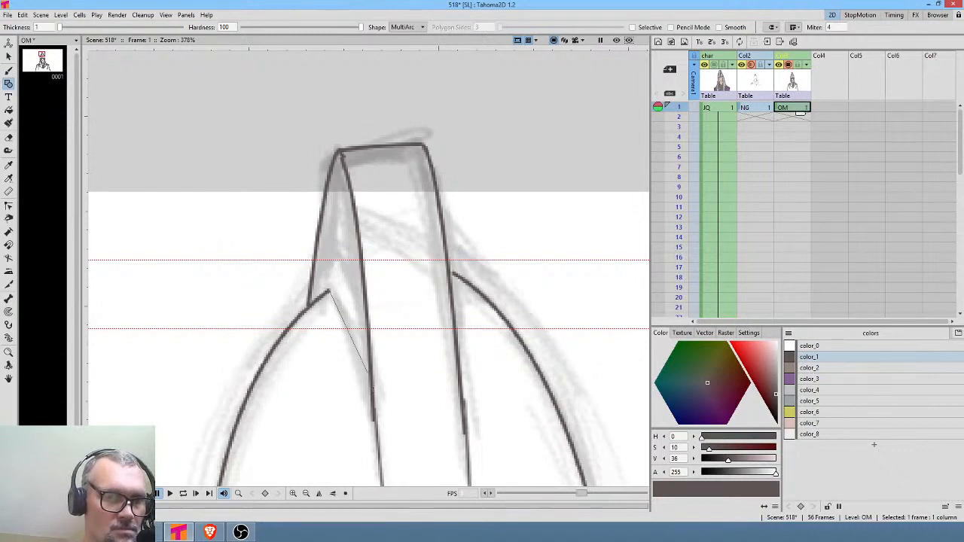
pyautogui.click(378, 466)
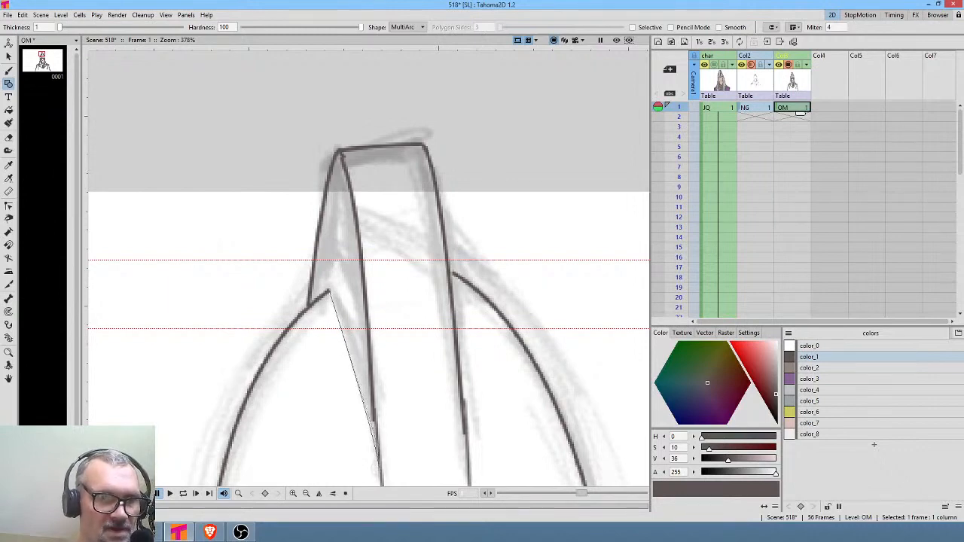
pyautogui.doubleClick(347, 299)
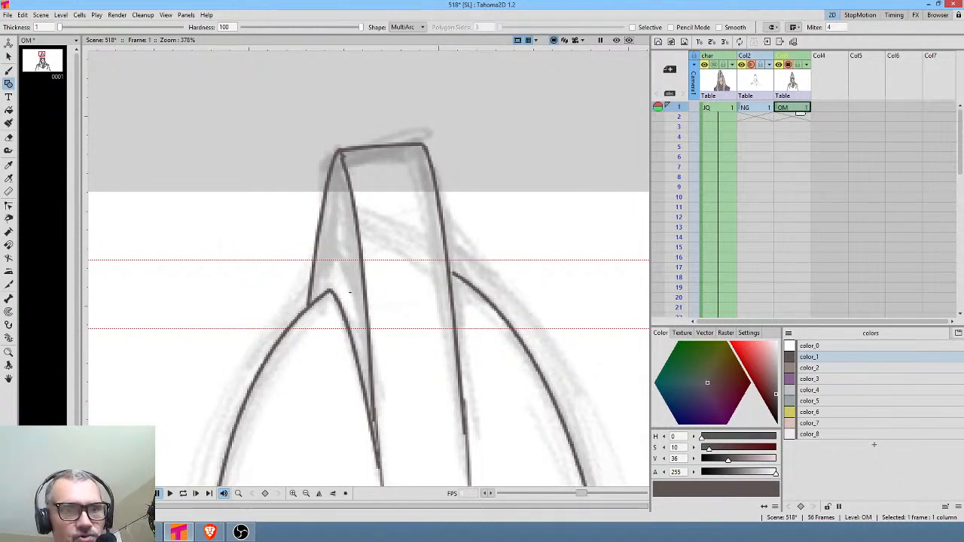
# Step: Examine the inked pointed helmet up close and in proportion to the character's head
pyautogui.moveTo(567, 336); pyautogui.dragTo(525, 125)
pyautogui.scroll(-2, 510, 226)
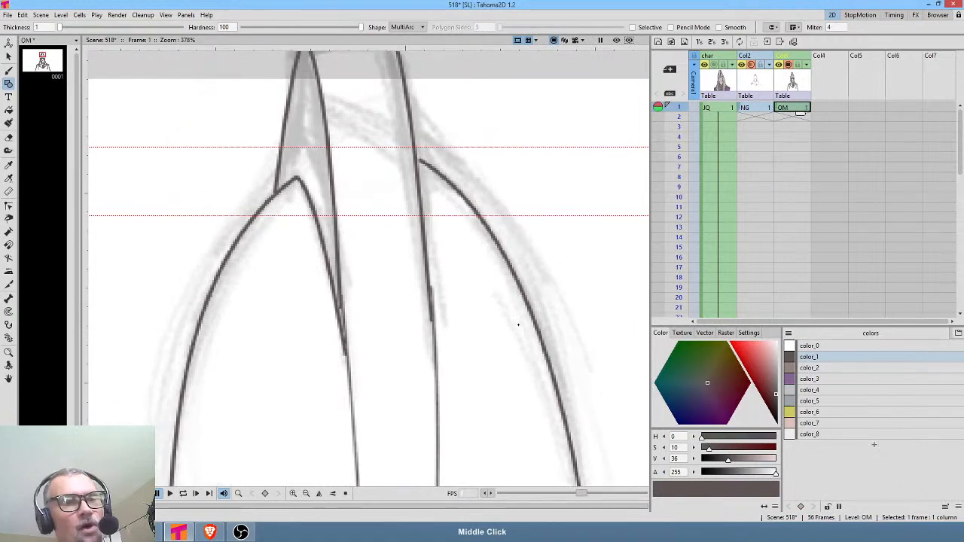
pyautogui.scroll(-1, 465, 306)
pyautogui.scroll(-2, 466, 306)
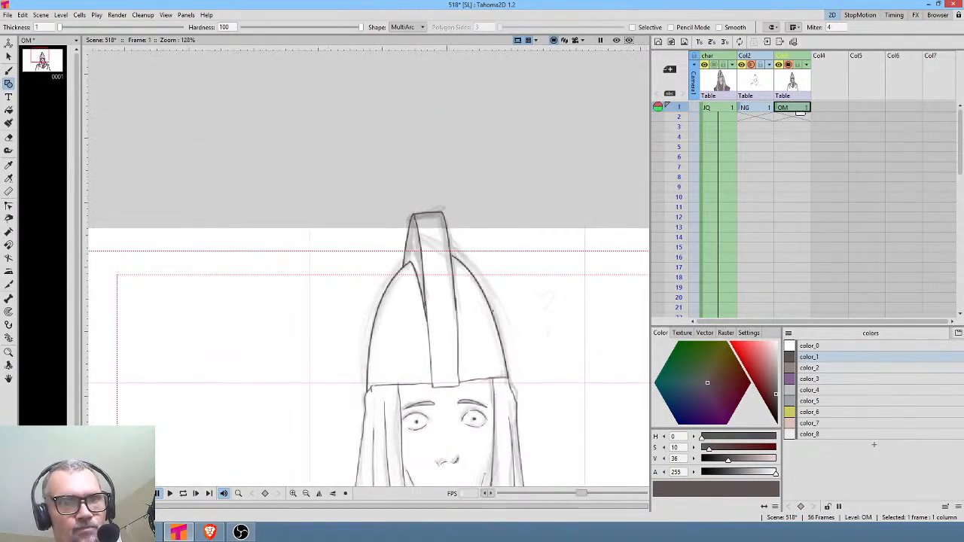
pyautogui.scroll(4, 493, 317)
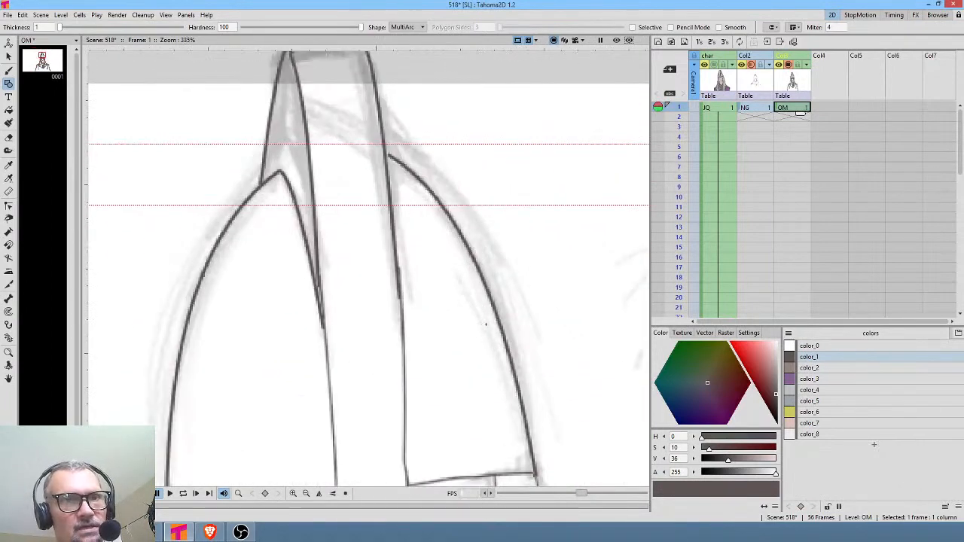
pyautogui.scroll(-1, 486, 324)
pyautogui.moveTo(505, 357); pyautogui.dragTo(520, 259)
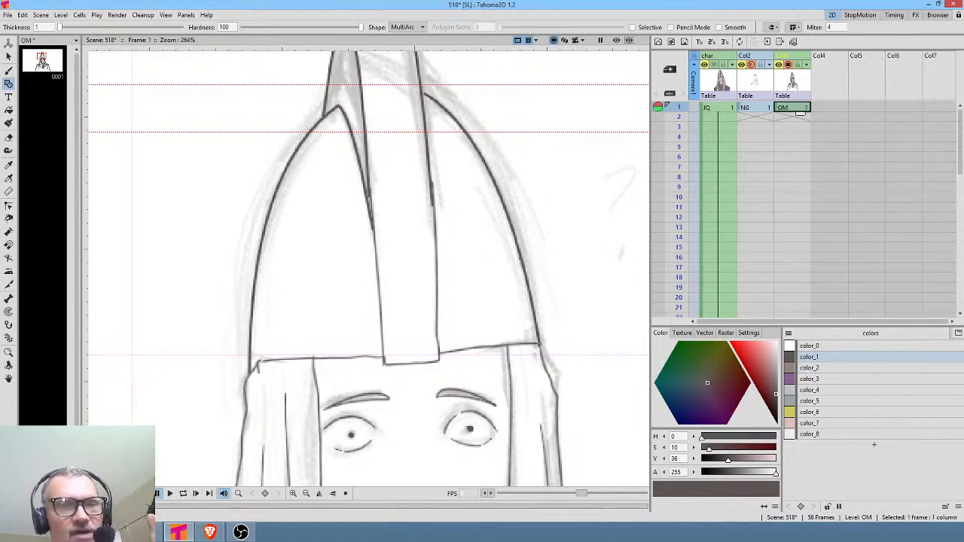
pyautogui.moveTo(520, 175); pyautogui.dragTo(510, 235)
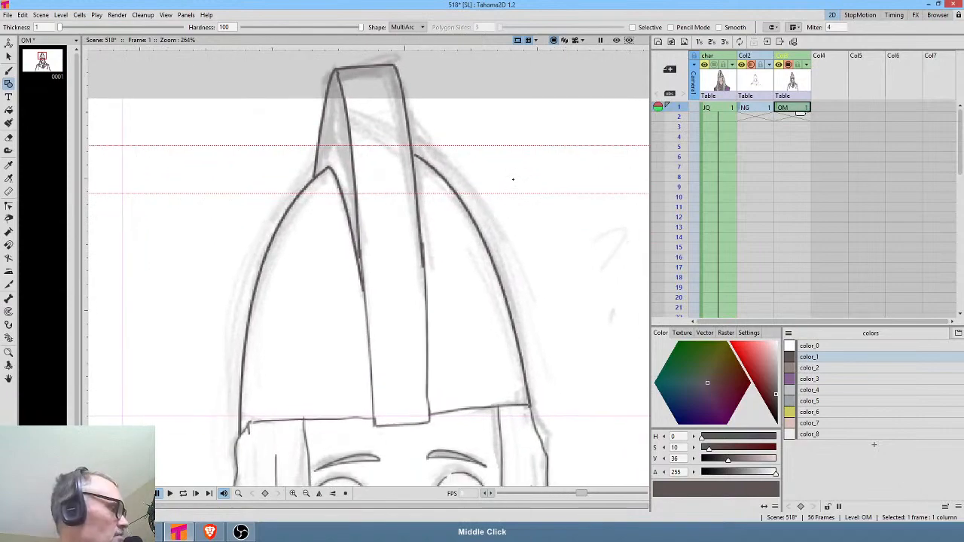
pyautogui.scroll(-5, 543, 215)
pyautogui.scroll(3, 544, 216)
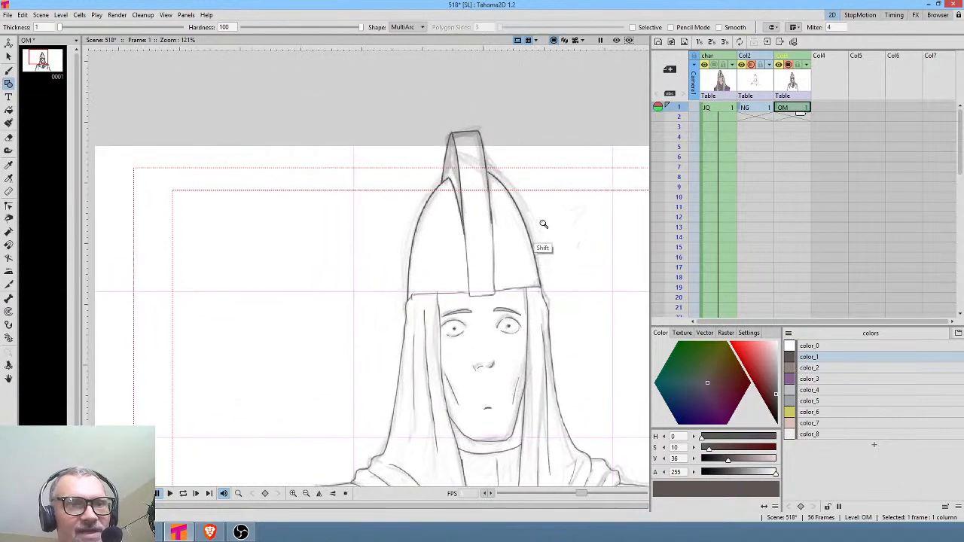
# Step: Erase the inked dome sides and the raised upper part of the central band on the OM level, keeping the brim and lower band
pyautogui.moveTo(558, 306); pyautogui.dragTo(531, 279)
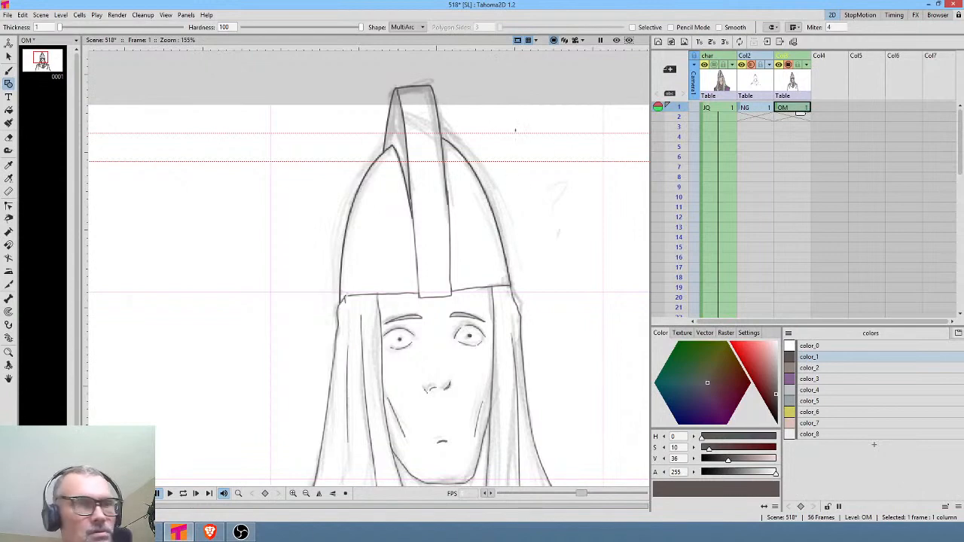
pyautogui.press('a')
pyautogui.moveTo(518, 124)
pyautogui.mouseDown()
pyautogui.moveTo(448, 55)
pyautogui.moveTo(333, 100)
pyautogui.moveTo(283, 239)
pyautogui.moveTo(278, 310)
pyautogui.moveTo(299, 319)
pyautogui.moveTo(338, 298)
pyautogui.moveTo(382, 257)
pyautogui.moveTo(386, 239)
pyautogui.moveTo(420, 229)
pyautogui.moveTo(488, 251)
pyautogui.moveTo(511, 282)
pyautogui.moveTo(536, 278)
pyautogui.mouseUp()
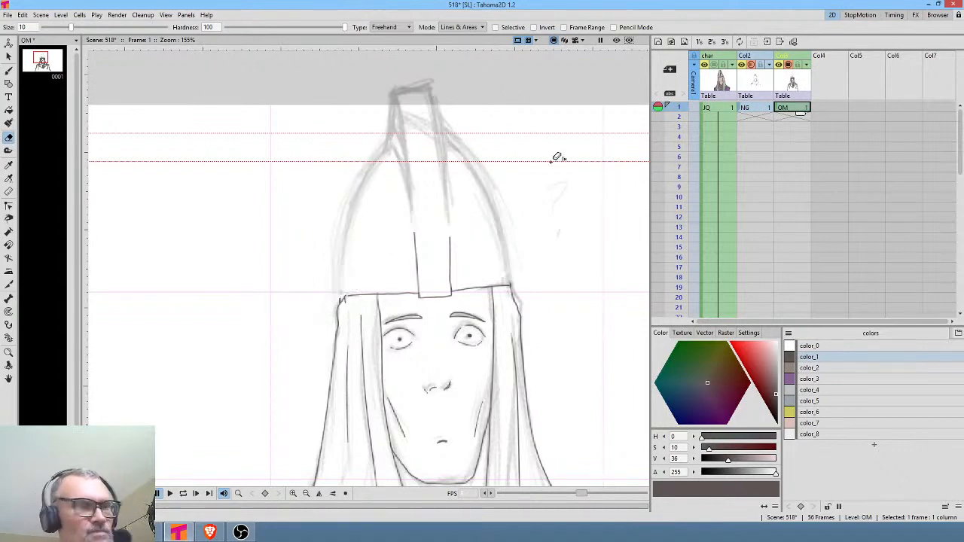
# Step: Set the geometric tool's hardness to 0 and ink the dome's left side with a MultiArc curve from the raised band to the brim corner
pyautogui.click(9, 84)
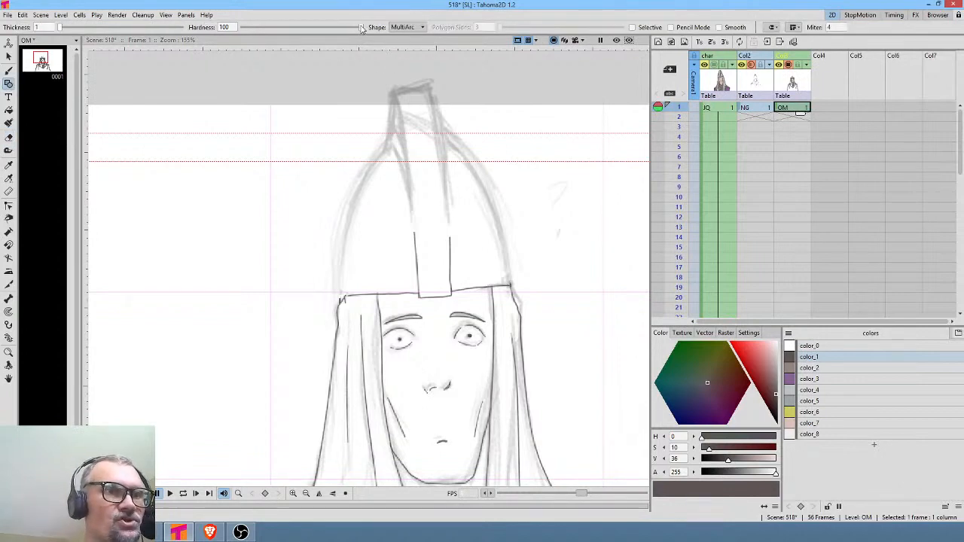
pyautogui.moveTo(362, 29); pyautogui.dragTo(235, 33)
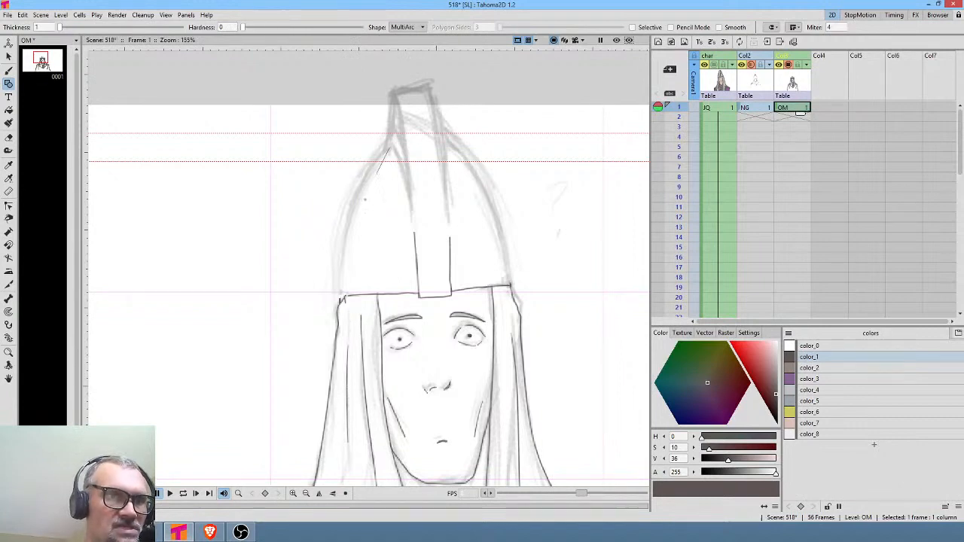
pyautogui.click(344, 297)
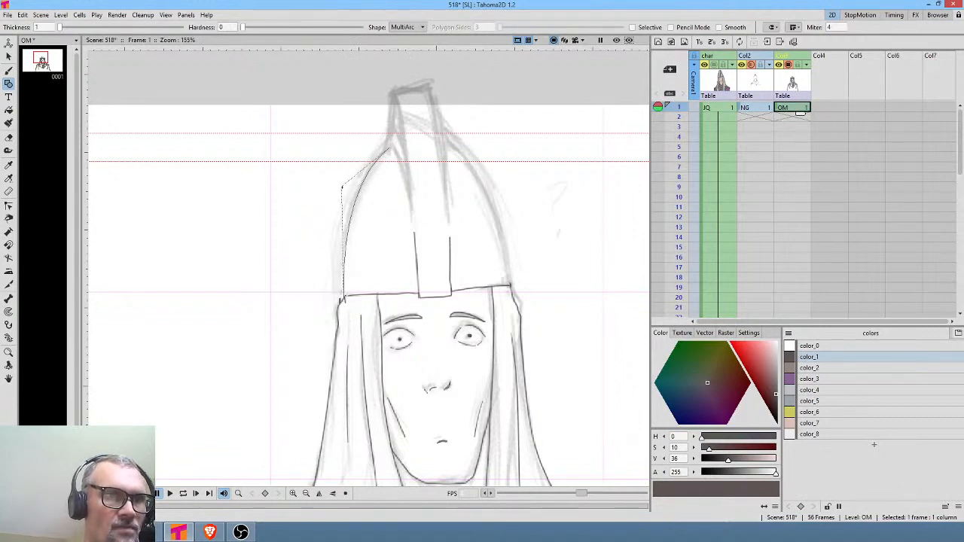
pyautogui.click(343, 188)
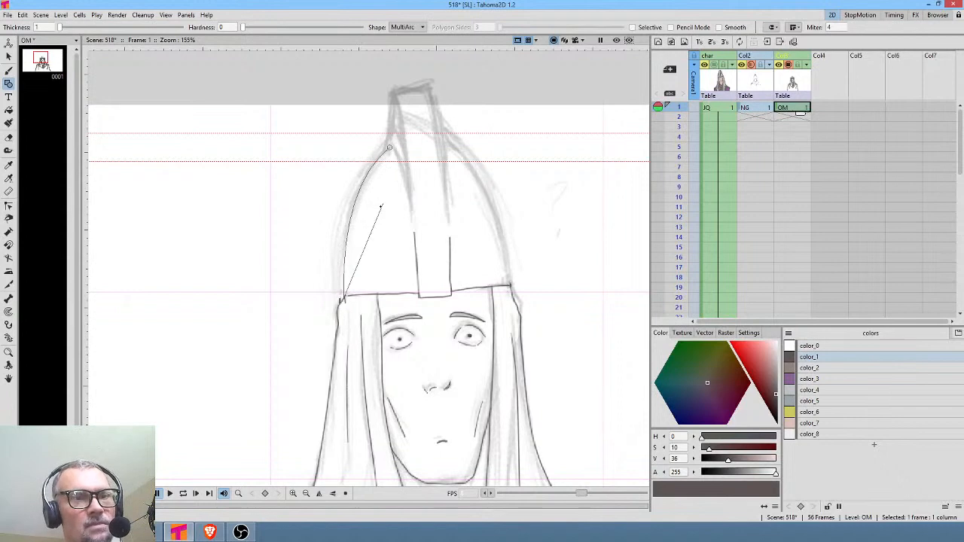
pyautogui.press('Escape')
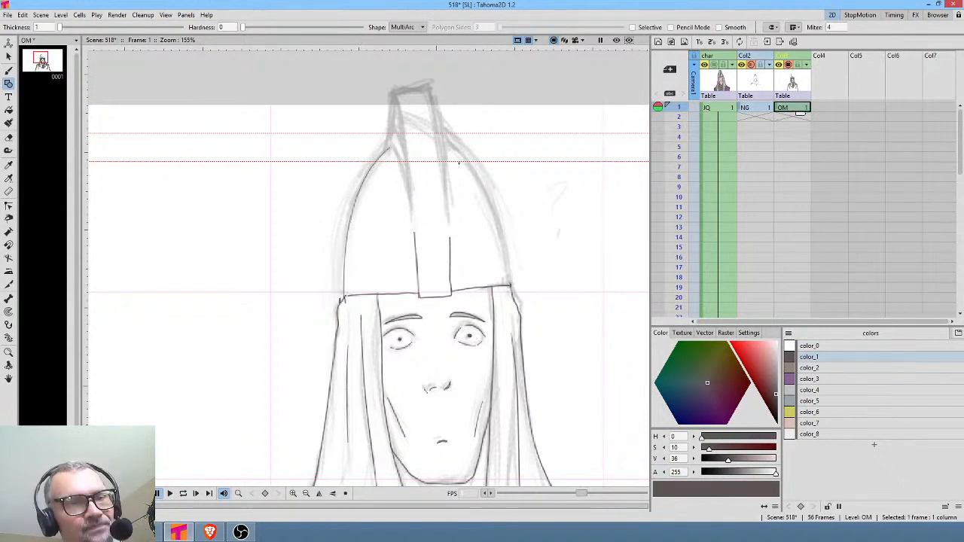
# Step: Erase the overlapping line ends at the helmet's left brim corner on the OM level
pyautogui.hotkey('shift', 'space')
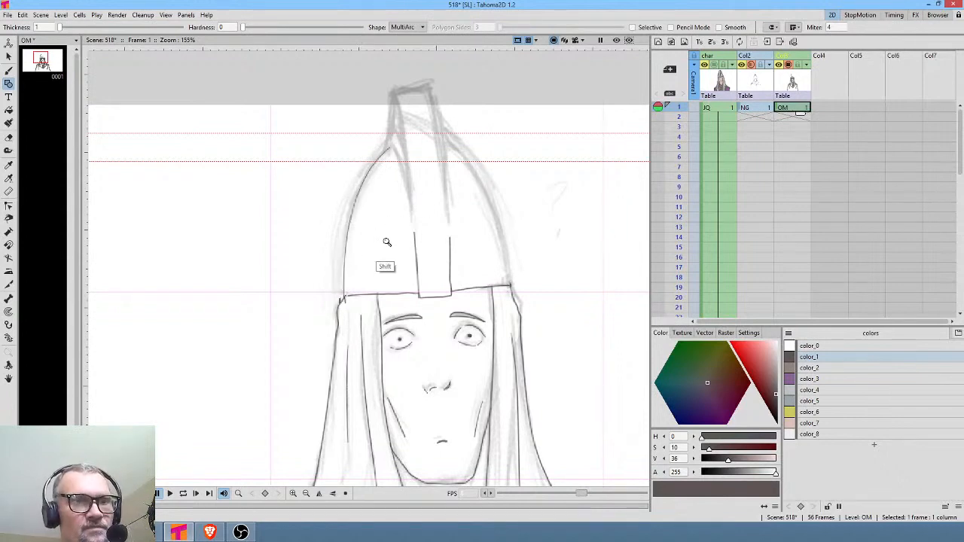
pyautogui.moveTo(387, 242); pyautogui.dragTo(443, 203)
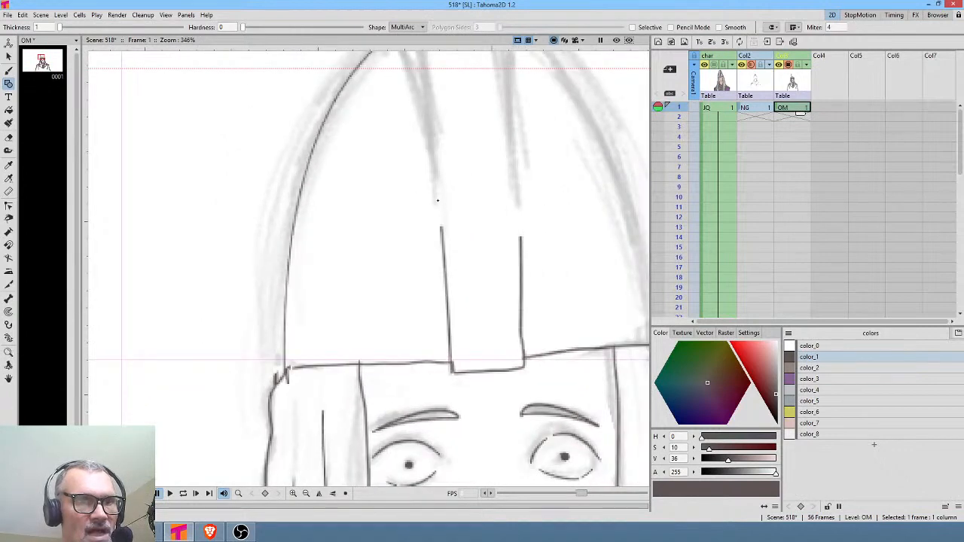
pyautogui.press('a')
pyautogui.moveTo(300, 347)
pyautogui.mouseDown()
pyautogui.moveTo(263, 373)
pyautogui.moveTo(302, 339)
pyautogui.mouseUp()
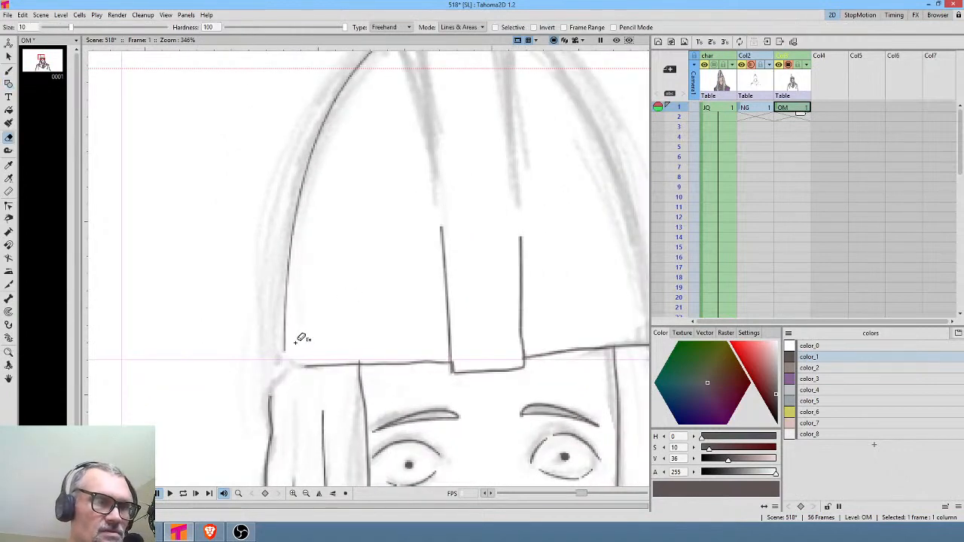
# Step: Set the geometric tool's hardness to 48.09 and draw a MultiArc test curve outside the sketched helmet's left side
pyautogui.middleClick(372, 173)
pyautogui.moveTo(370, 187)
pyautogui.mouseDown()
pyautogui.moveTo(394, 82)
pyautogui.moveTo(235, 382)
pyautogui.moveTo(333, 316)
pyautogui.moveTo(394, 157)
pyautogui.mouseUp()
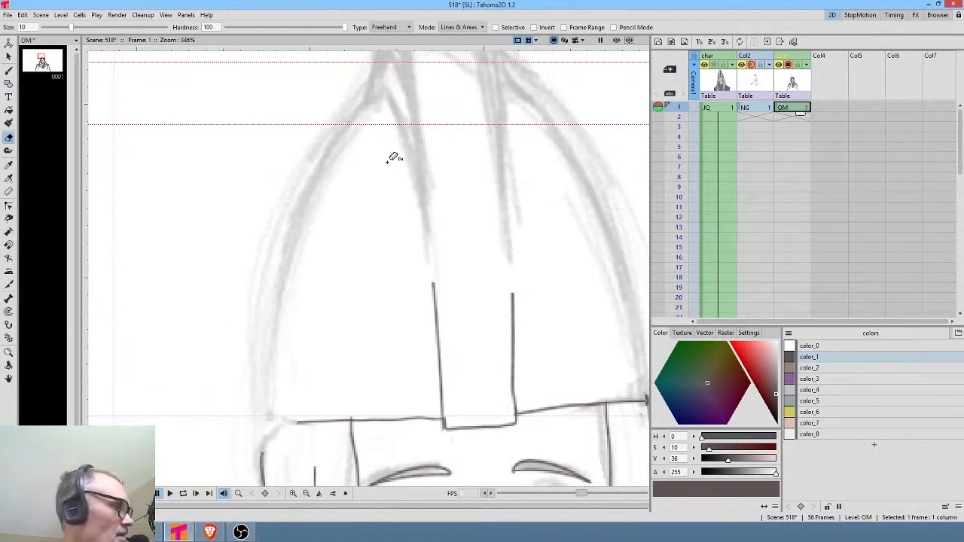
pyautogui.press('b')
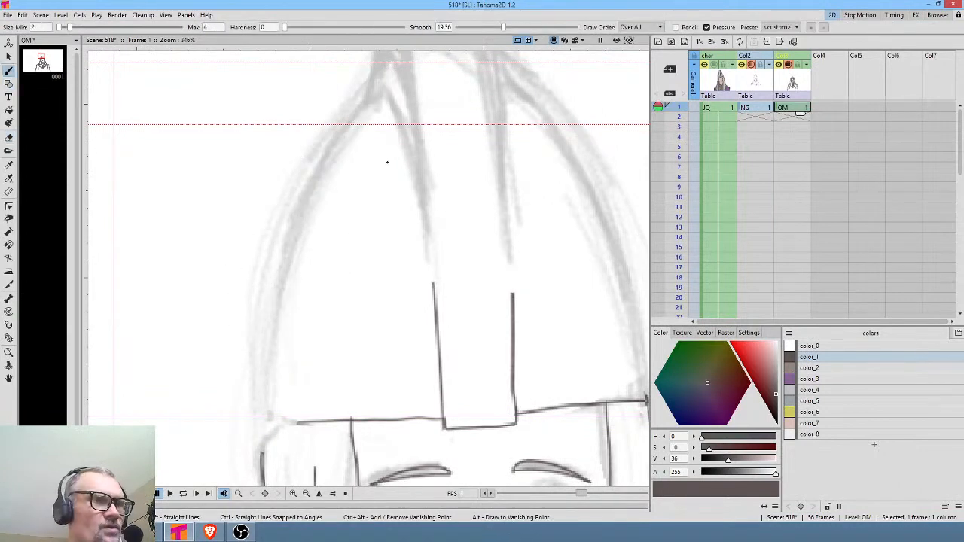
pyautogui.click(9, 84)
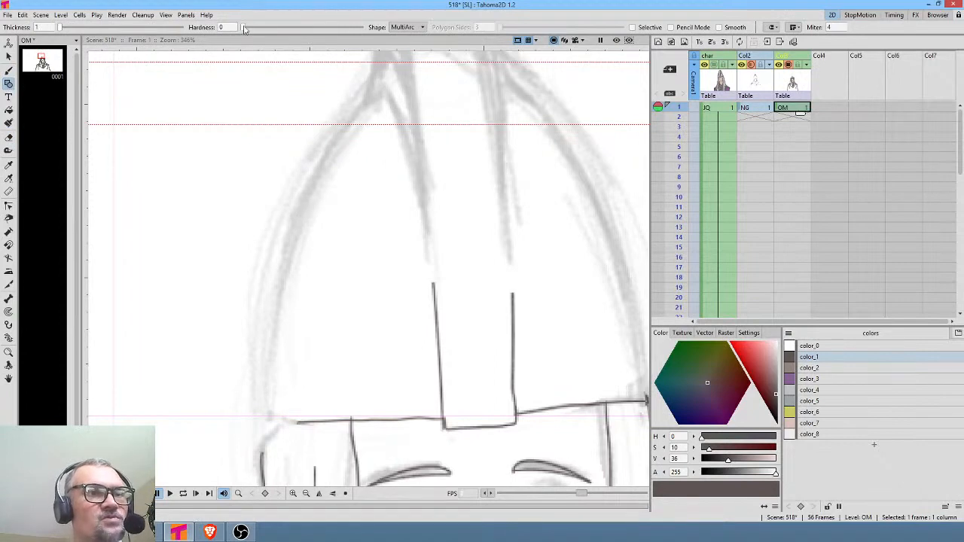
pyautogui.moveTo(243, 27); pyautogui.dragTo(298, 33)
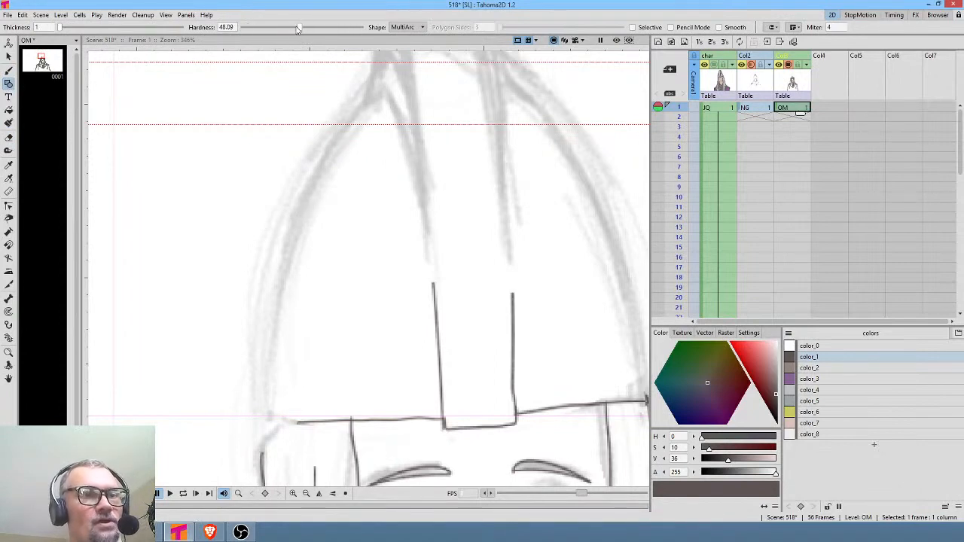
pyautogui.click(277, 120)
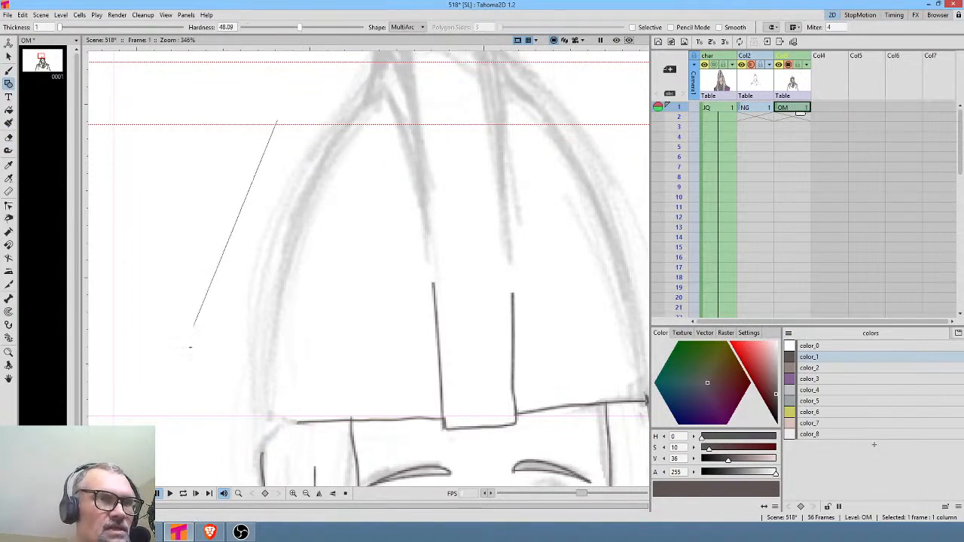
pyautogui.click(190, 366)
pyautogui.click(188, 161)
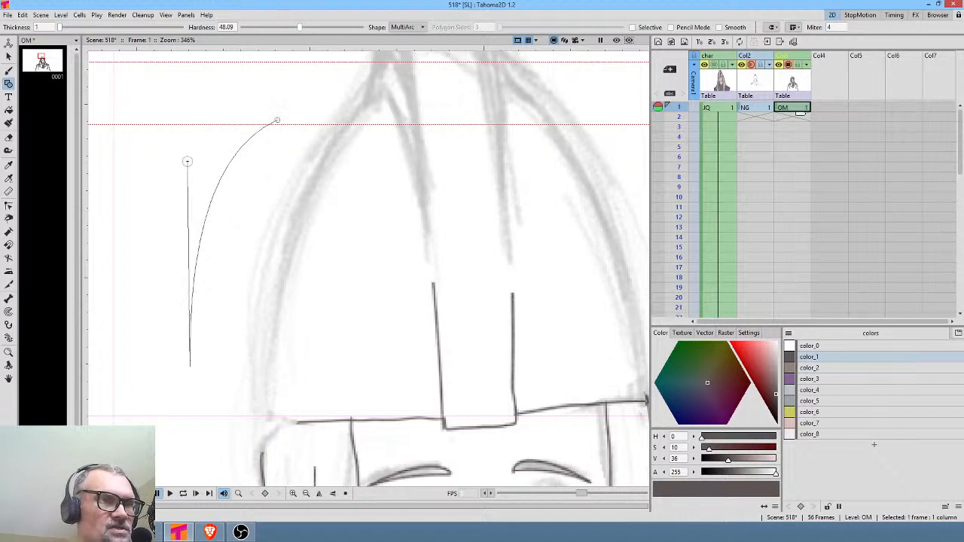
pyautogui.doubleClick(204, 273)
# Step: Paint a brush stroke at hardness 0 alongside the inner side of the MultiArc test curve for comparison
pyautogui.press('b')
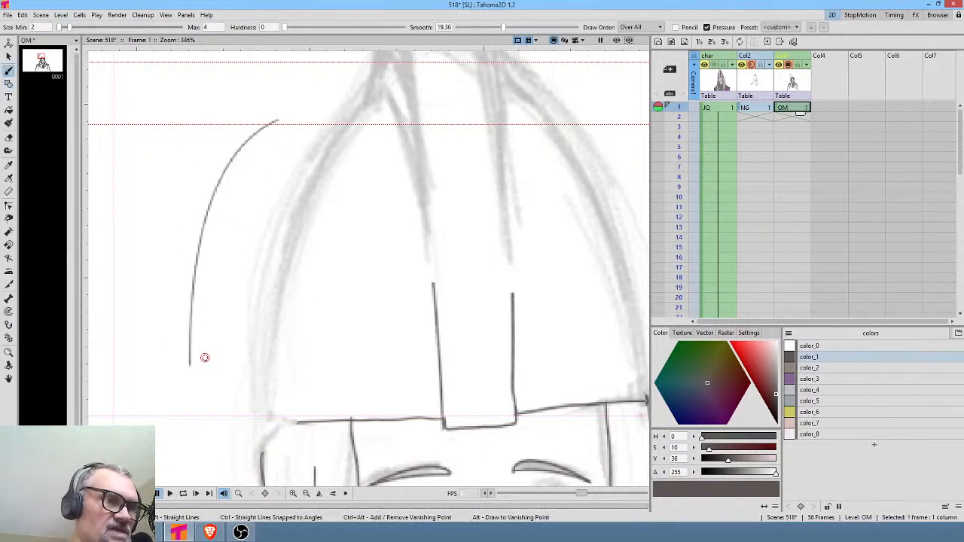
pyautogui.moveTo(207, 365)
pyautogui.mouseDown()
pyautogui.moveTo(216, 265)
pyautogui.moveTo(241, 194)
pyautogui.mouseUp()
pyautogui.moveTo(266, 156); pyautogui.dragTo(293, 126)
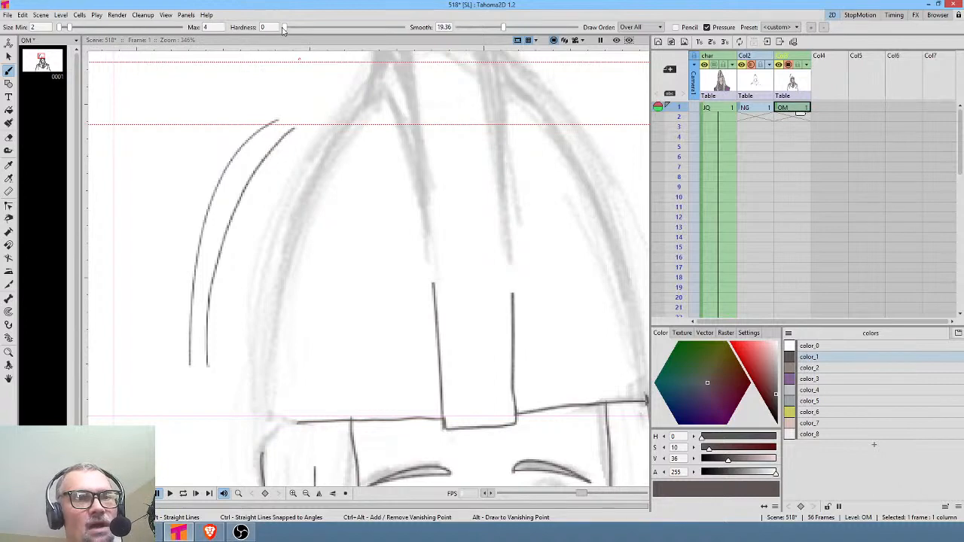
# Step: Try a brush stroke at hardness 48.09 outside the test curves, undo it, and lower the brush hardness to 0.1
pyautogui.moveTo(284, 28); pyautogui.dragTo(341, 28)
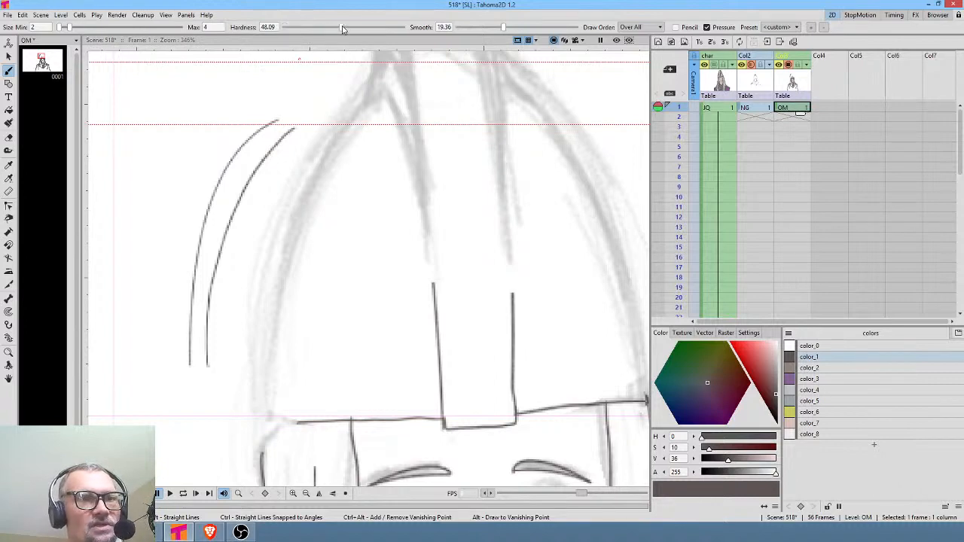
pyautogui.moveTo(259, 109)
pyautogui.mouseDown()
pyautogui.moveTo(201, 161)
pyautogui.moveTo(182, 206)
pyautogui.moveTo(167, 352)
pyautogui.mouseUp()
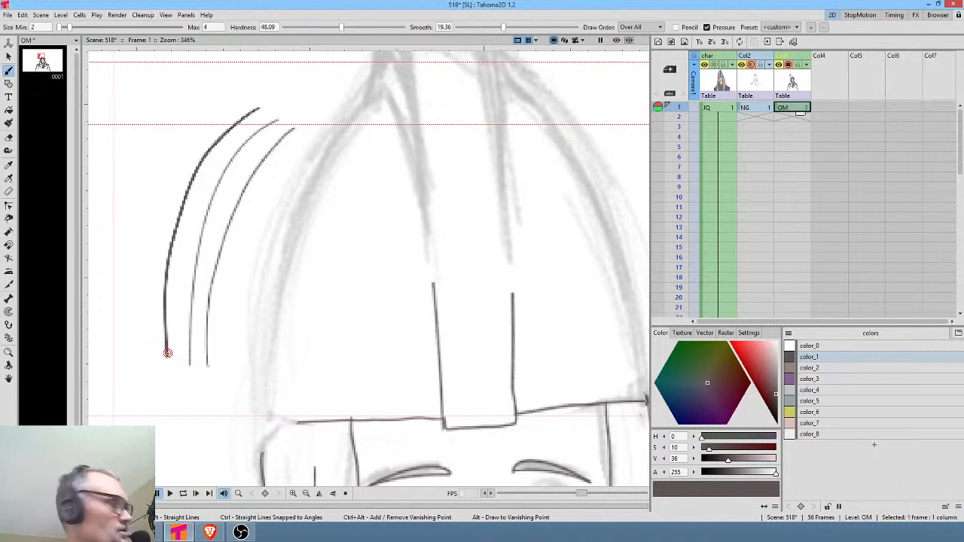
pyautogui.hotkey('ctrl', 'z')
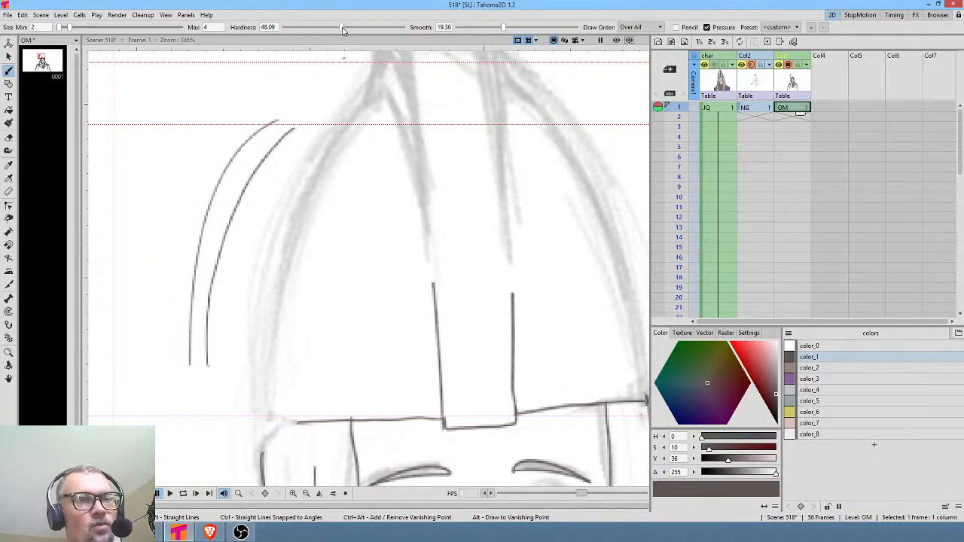
pyautogui.moveTo(343, 29); pyautogui.dragTo(278, 30)
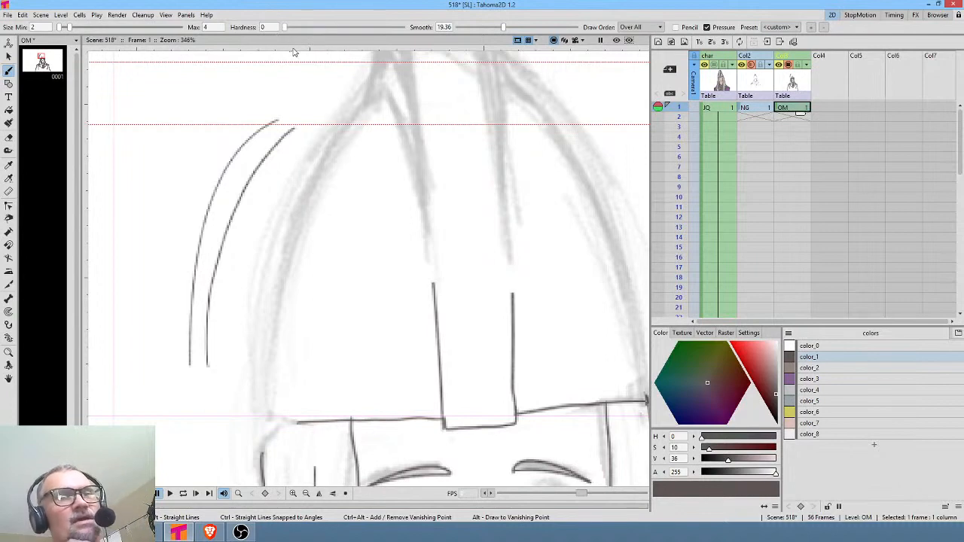
pyautogui.click(347, 30)
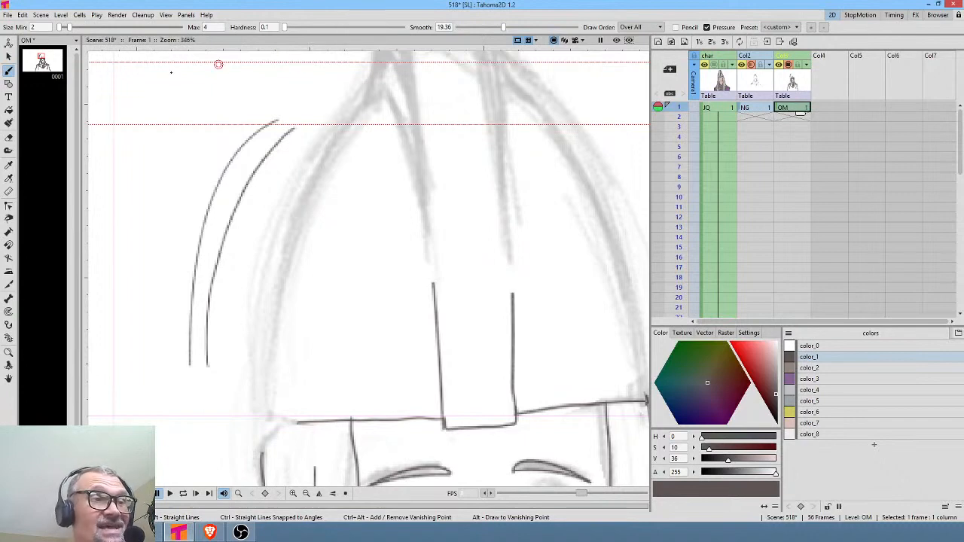
# Step: Switch back to the geometric tool with the MultiArc shape
pyautogui.click(10, 83)
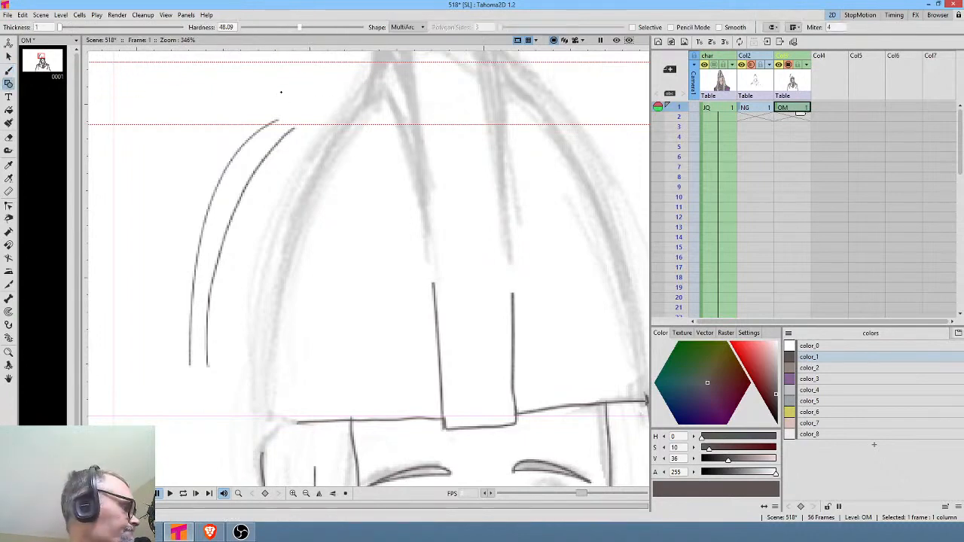
# Step: Erase the two stray arcs beside the helmet and trace the left dome panel's outline with the MultiArc shape, down to the central band
pyautogui.press('a')
pyautogui.moveTo(301, 89)
pyautogui.mouseDown()
pyautogui.moveTo(183, 383)
pyautogui.moveTo(288, 92)
pyautogui.mouseUp()
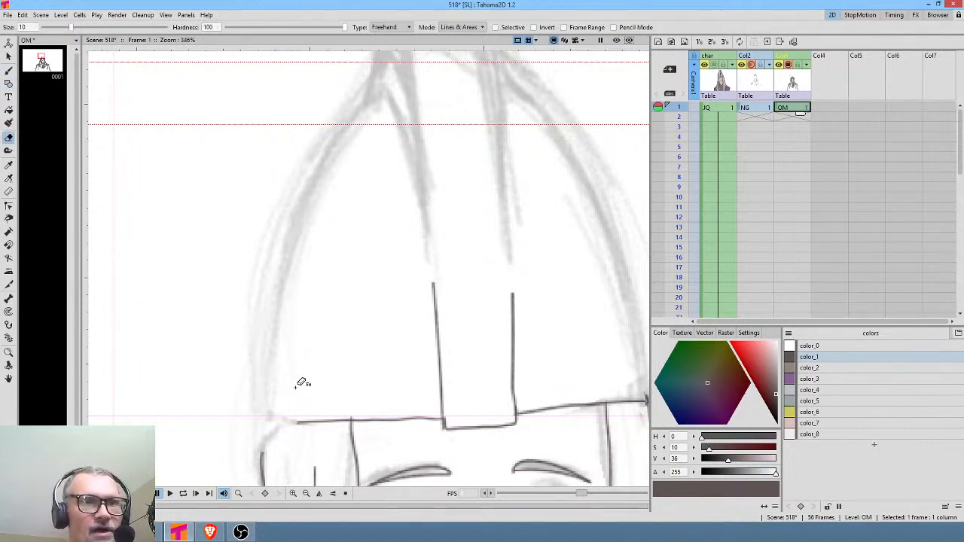
pyautogui.click(9, 84)
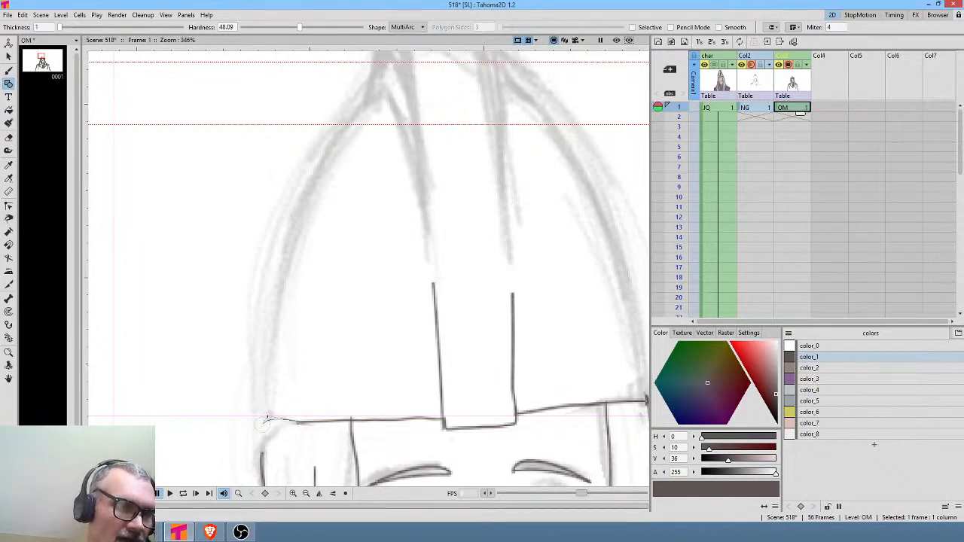
pyautogui.click(265, 423)
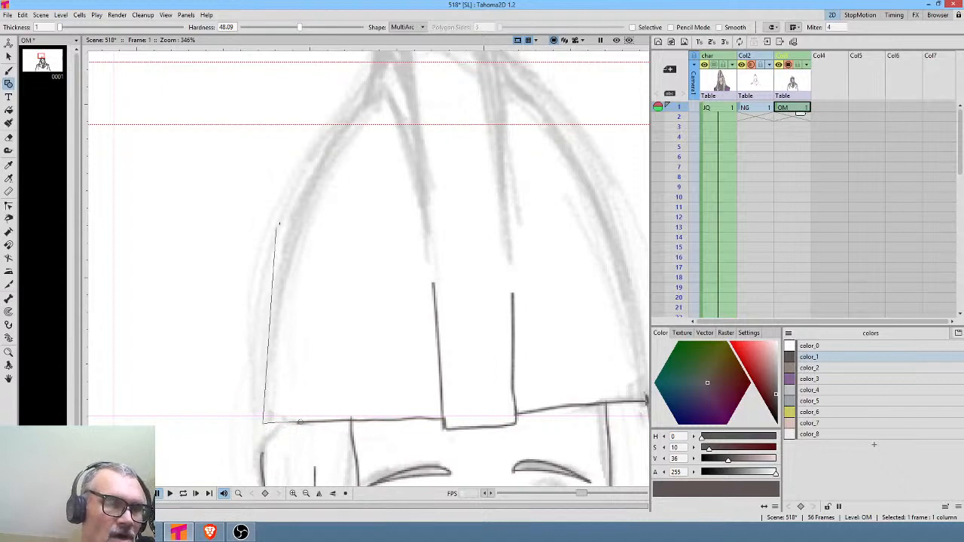
pyautogui.click(382, 95)
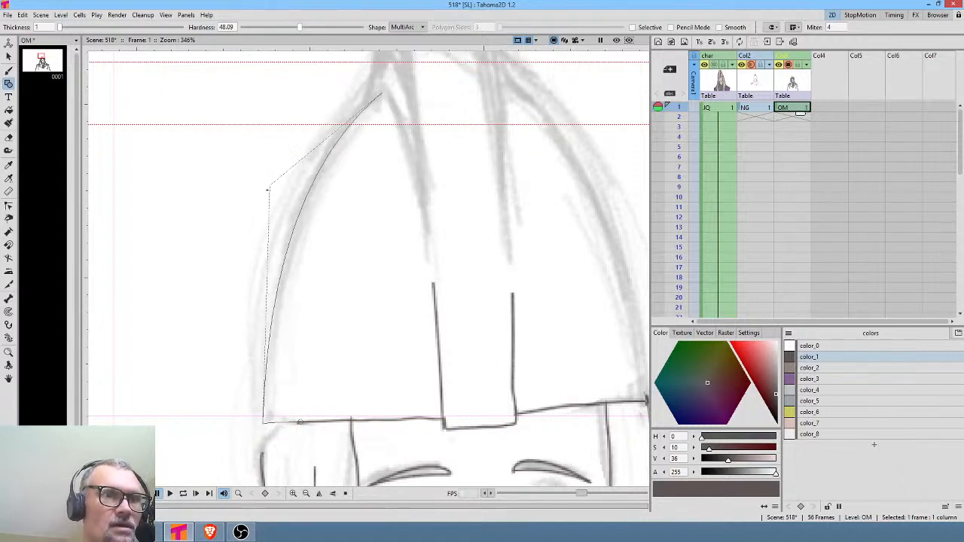
pyautogui.click(256, 188)
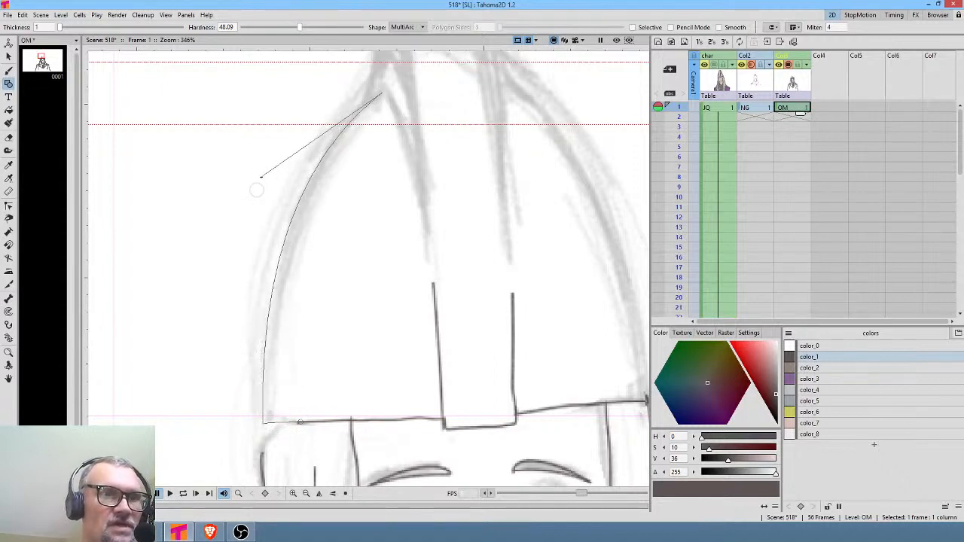
pyautogui.click(433, 282)
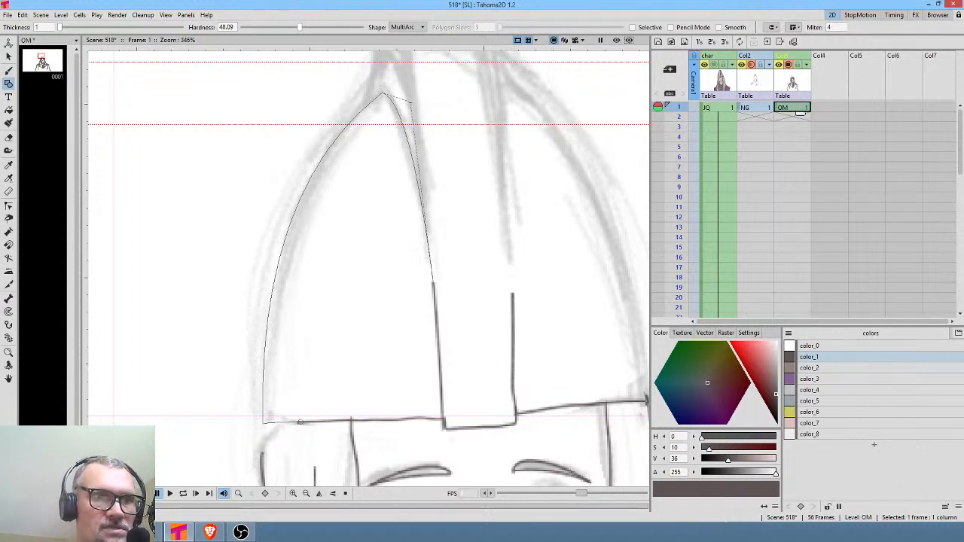
pyautogui.click(408, 104)
pyautogui.press('Escape')
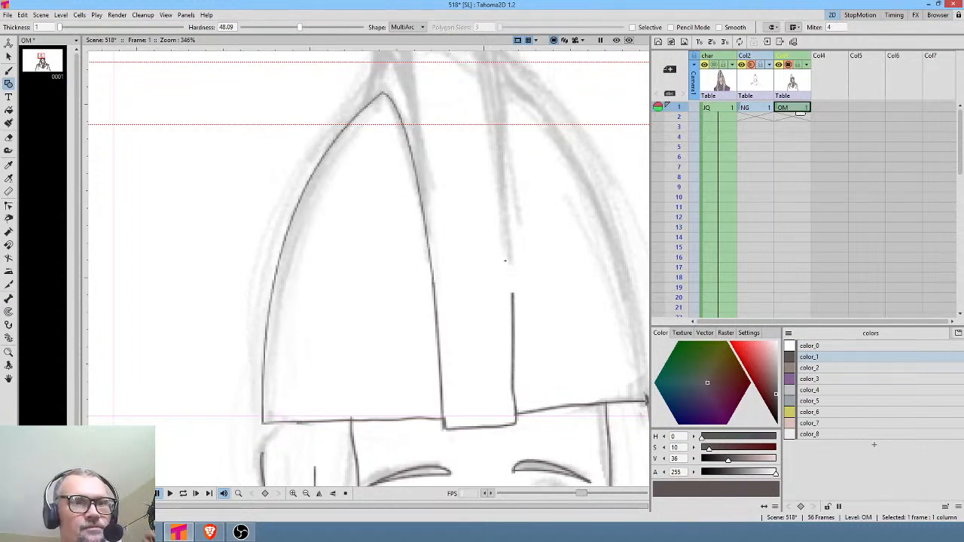
# Step: Trace the crest's narrow left face with MultiArc curves from the dome outline up to the tip and down to the central band
pyautogui.moveTo(505, 261); pyautogui.dragTo(439, 296)
pyautogui.moveTo(400, 191); pyautogui.dragTo(408, 305)
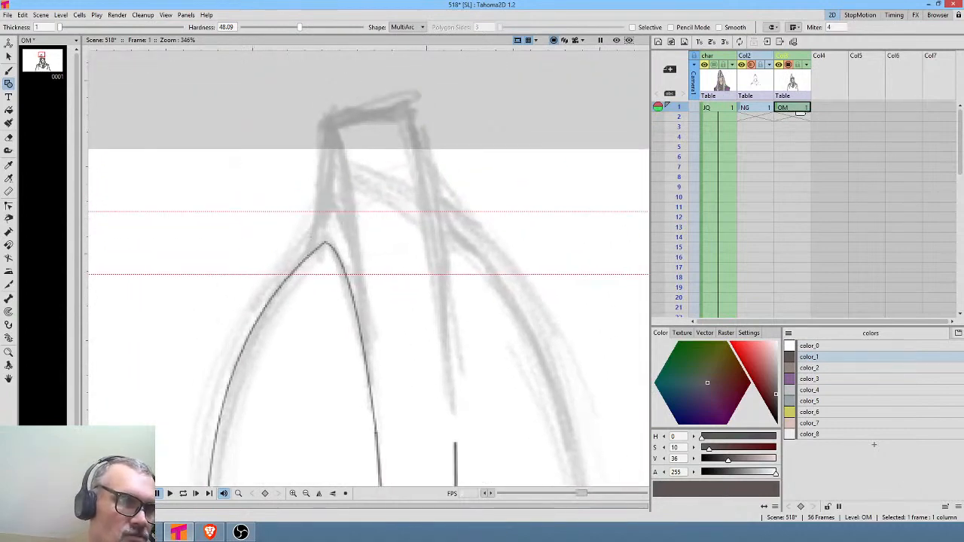
pyautogui.click(307, 256)
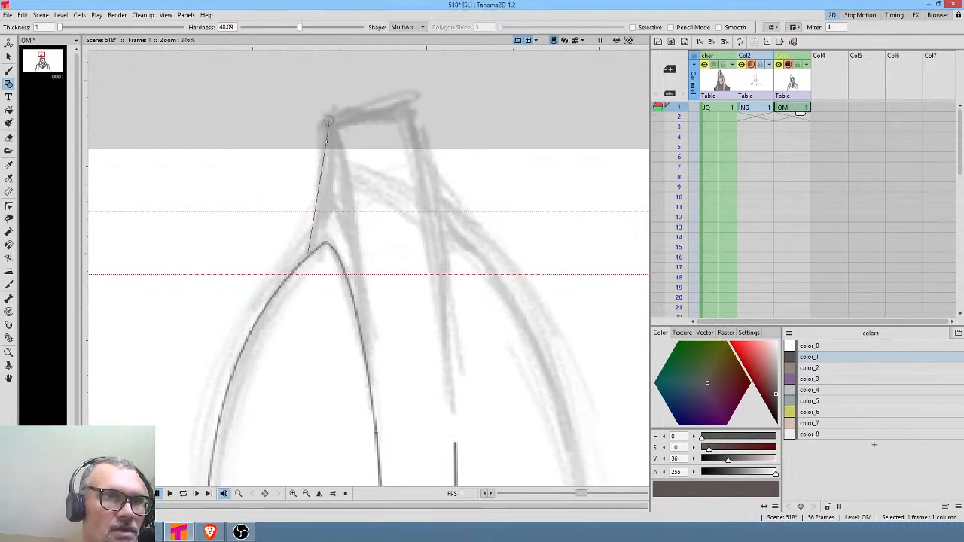
pyautogui.click(329, 121)
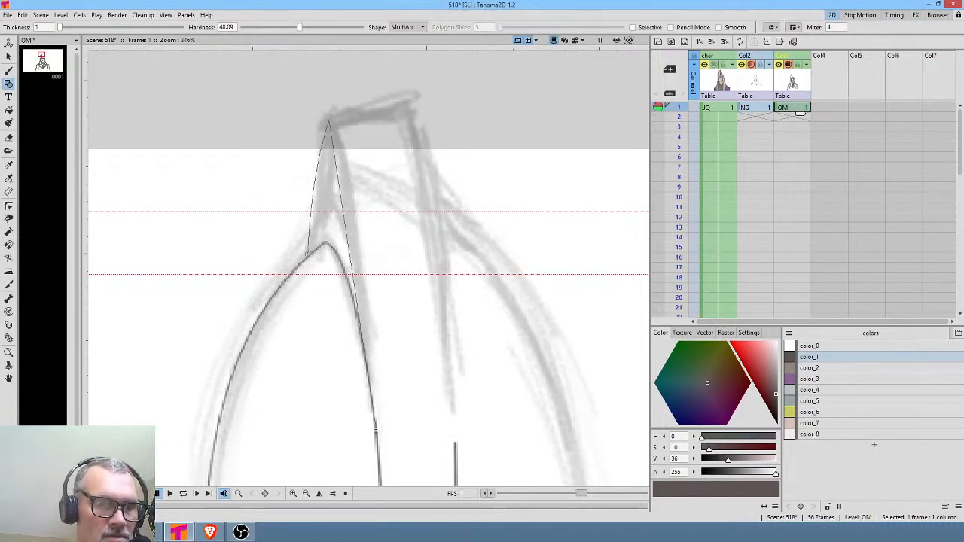
pyautogui.click(376, 430)
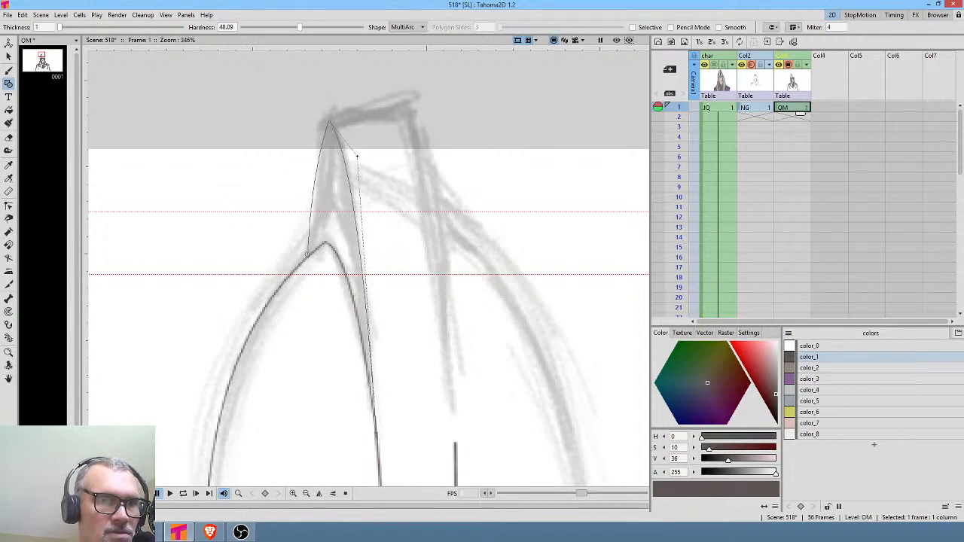
pyautogui.click(357, 156)
pyautogui.press('Return')
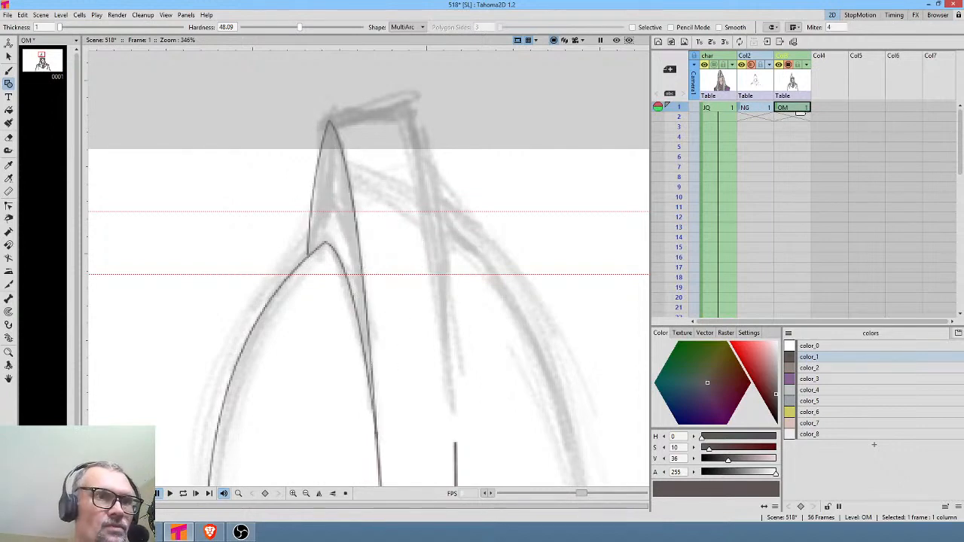
# Step: Set the shape hardness to 69.79 and trace the crest's top edge and right side down to the central band's right line
pyautogui.moveTo(470, 294); pyautogui.dragTo(499, 271)
pyautogui.moveTo(301, 29); pyautogui.dragTo(325, 29)
pyautogui.middleClick(410, 176)
pyautogui.moveTo(410, 176); pyautogui.dragTo(385, 199)
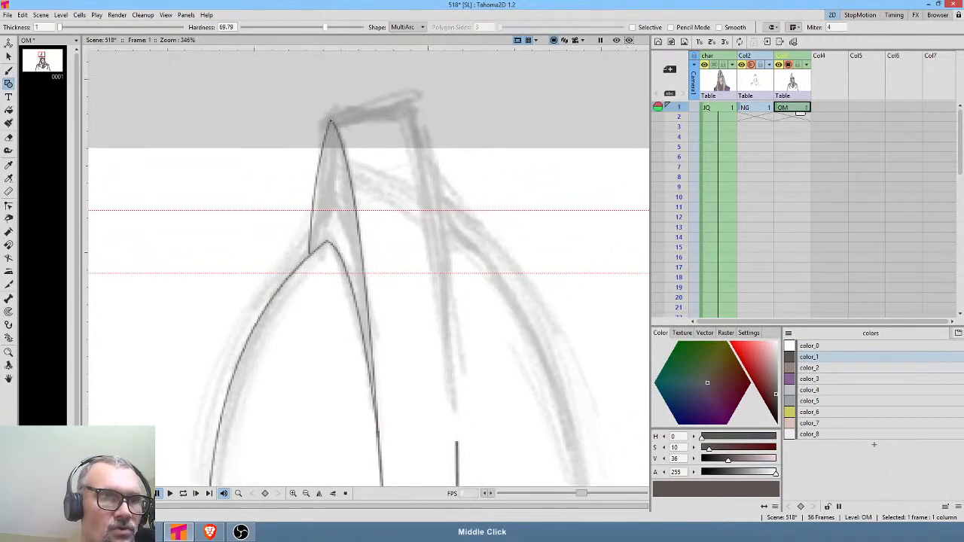
pyautogui.click(412, 113)
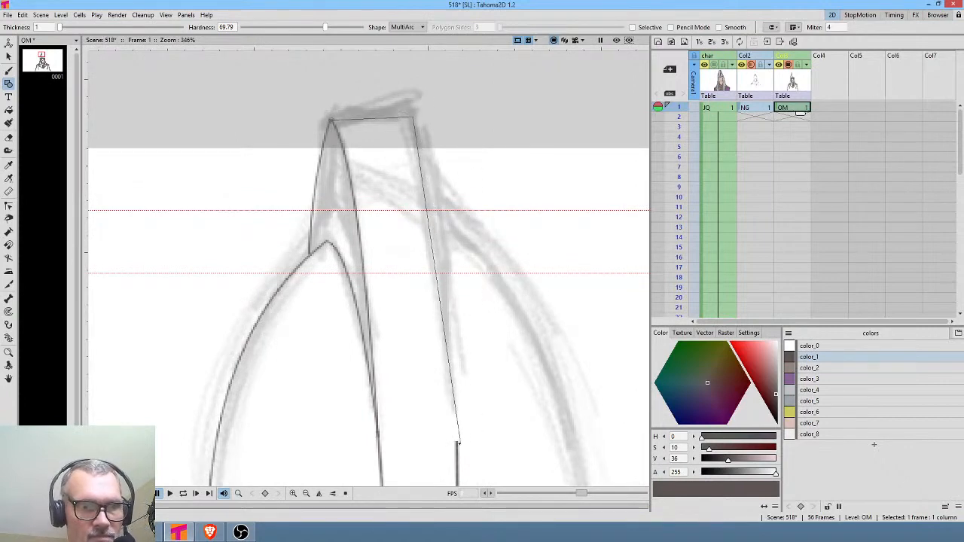
pyautogui.click(457, 442)
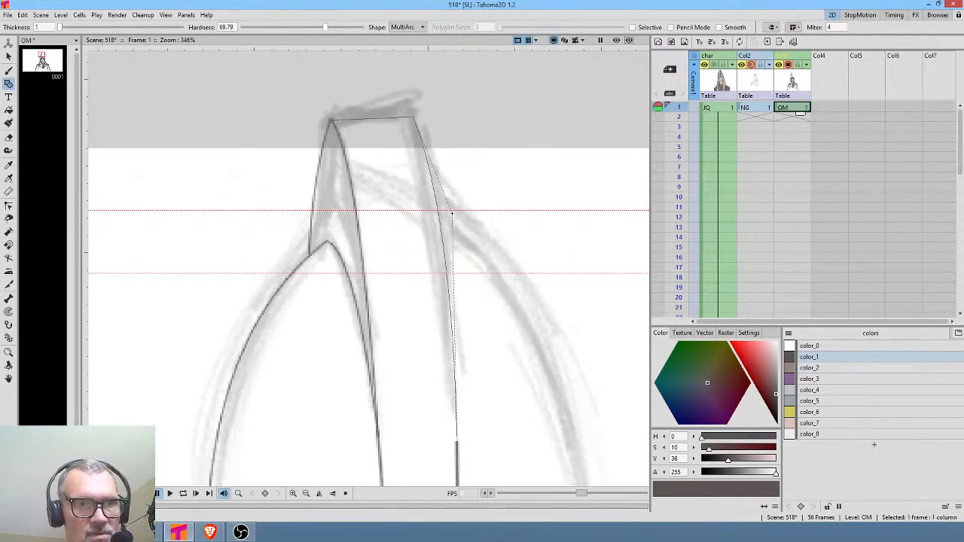
pyautogui.click(454, 294)
pyautogui.doubleClick(462, 203)
# Step: Trace the right side of the helmet dome with a MultiArc curve from the crest's edge down to the brim's outer corner
pyautogui.moveTo(527, 316); pyautogui.dragTo(496, 245)
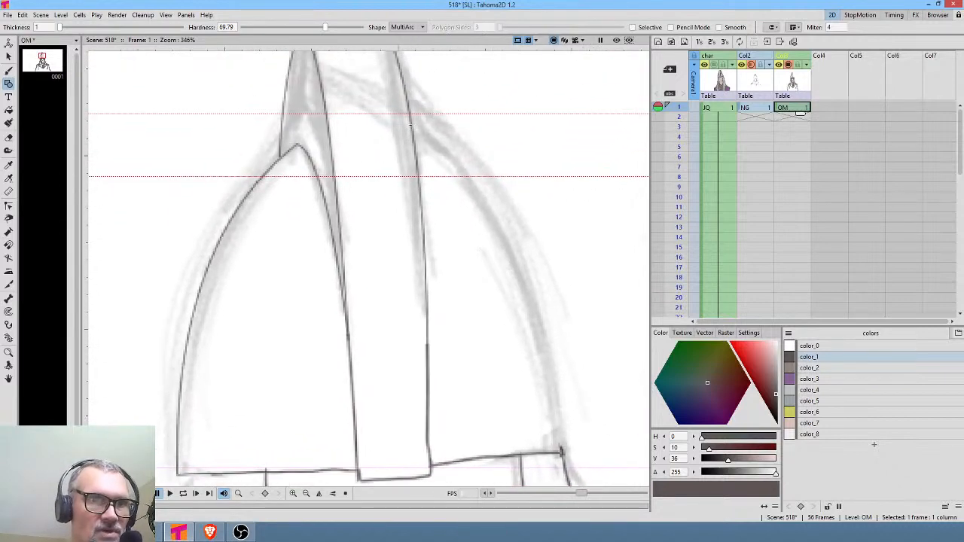
pyautogui.moveTo(411, 124); pyautogui.dragTo(562, 452)
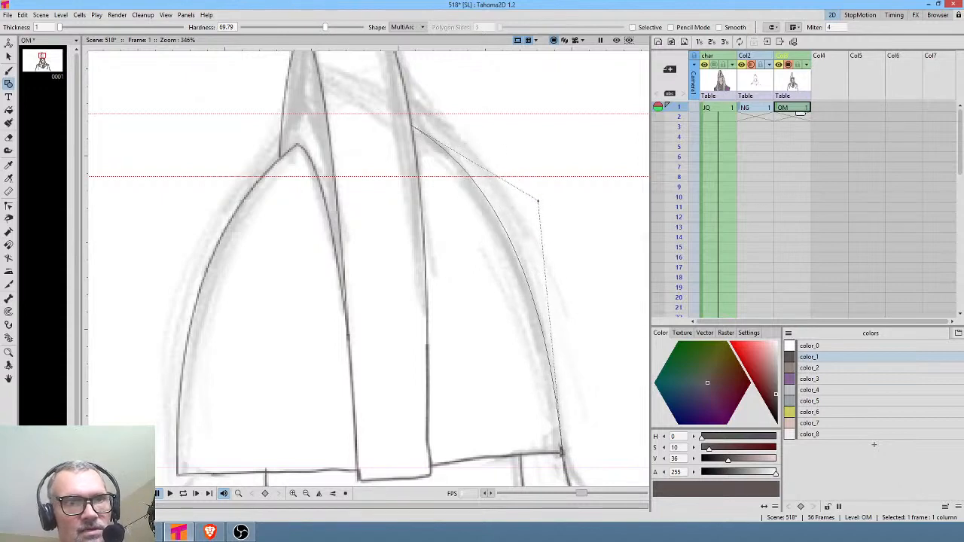
pyautogui.click(538, 198)
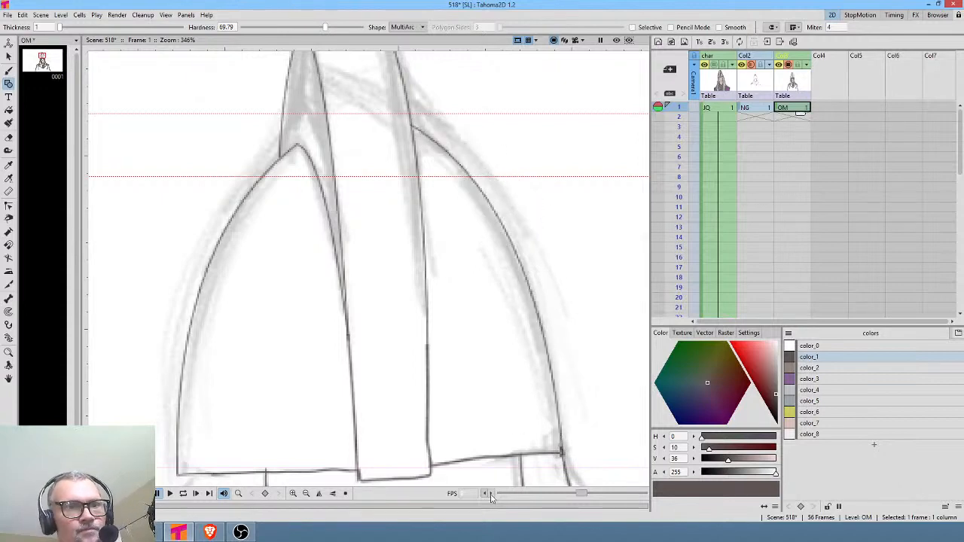
# Step: Show the enclosed areas in the check display and close the gap in the headscarf's left outline below the helmet with the brush
pyautogui.hotkey('shift', 't')
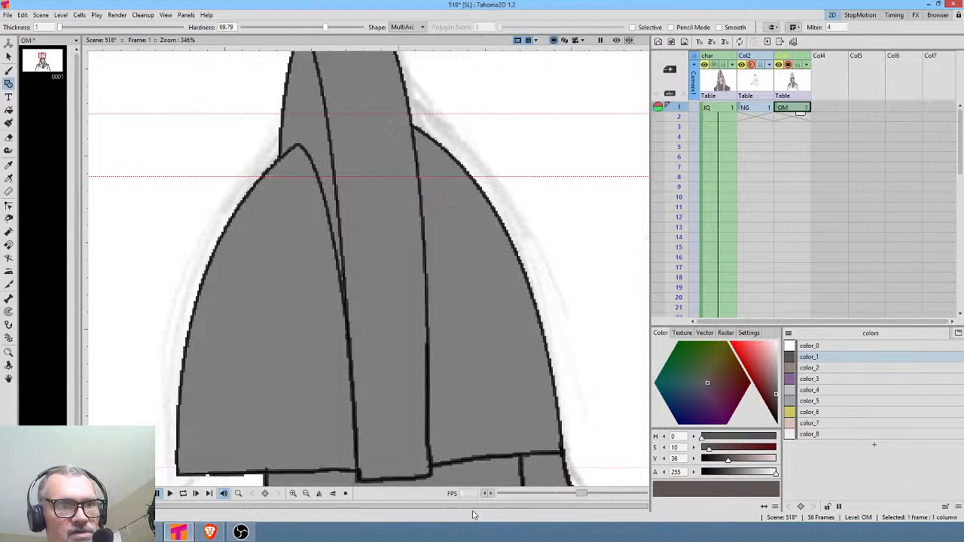
pyautogui.scroll(-3, 560, 311)
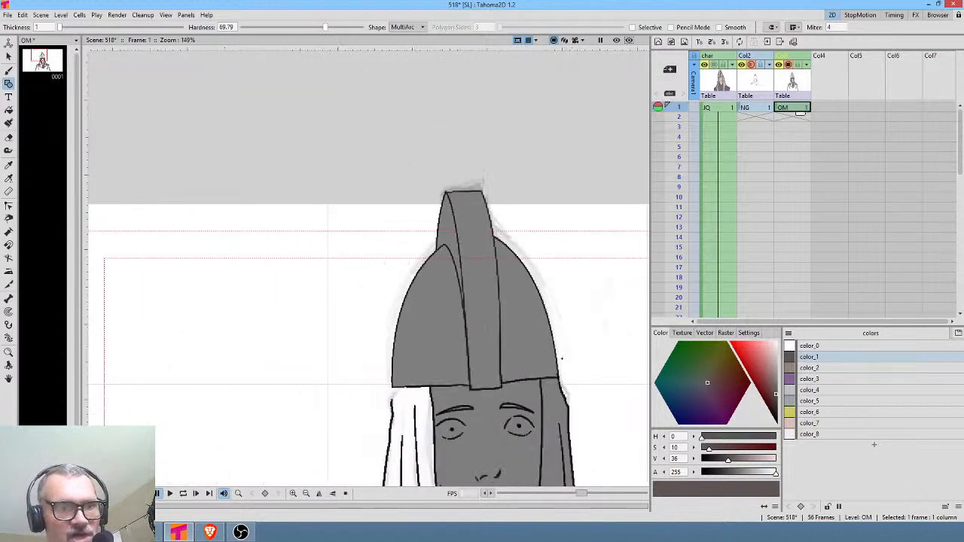
pyautogui.moveTo(562, 358); pyautogui.dragTo(552, 226)
pyautogui.press('b')
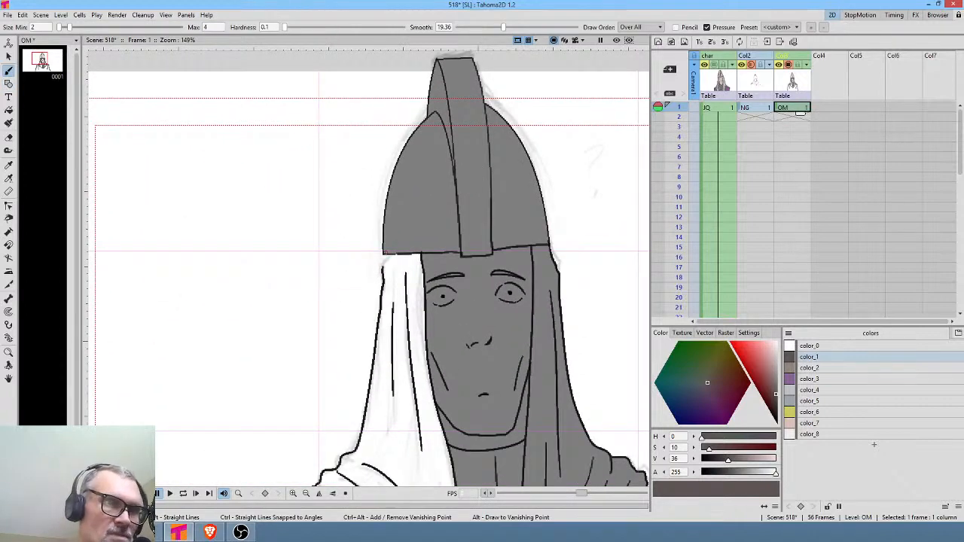
pyautogui.moveTo(382, 261)
pyautogui.mouseDown()
pyautogui.moveTo(383, 270)
pyautogui.moveTo(379, 261)
pyautogui.mouseUp()
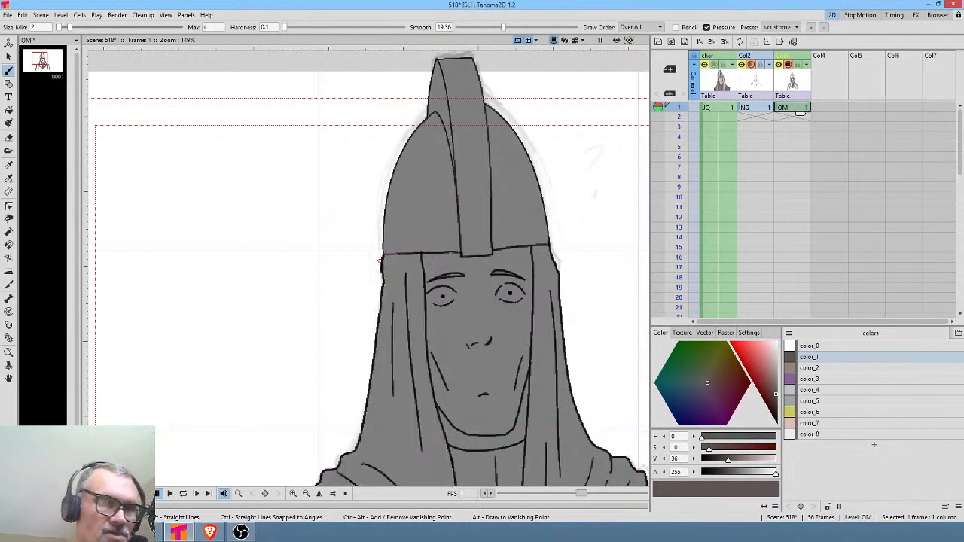
pyautogui.hotkey('ctrl', 'z')
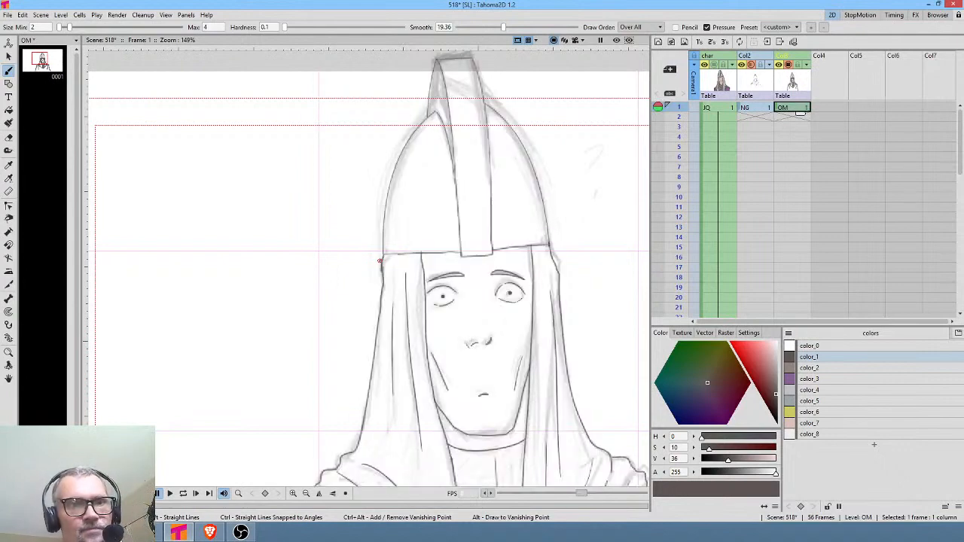
# Step: Fill both shoulder pieces and the round medallion with color_6 using the Normal fill type, and adjust the colour to S 51, V 88
pyautogui.moveTo(555, 292); pyautogui.dragTo(456, 125)
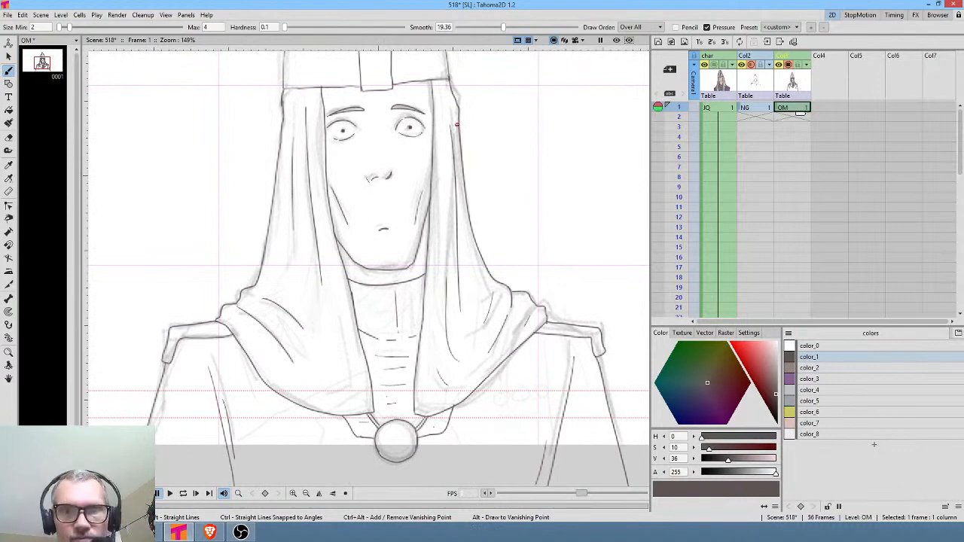
pyautogui.click(821, 412)
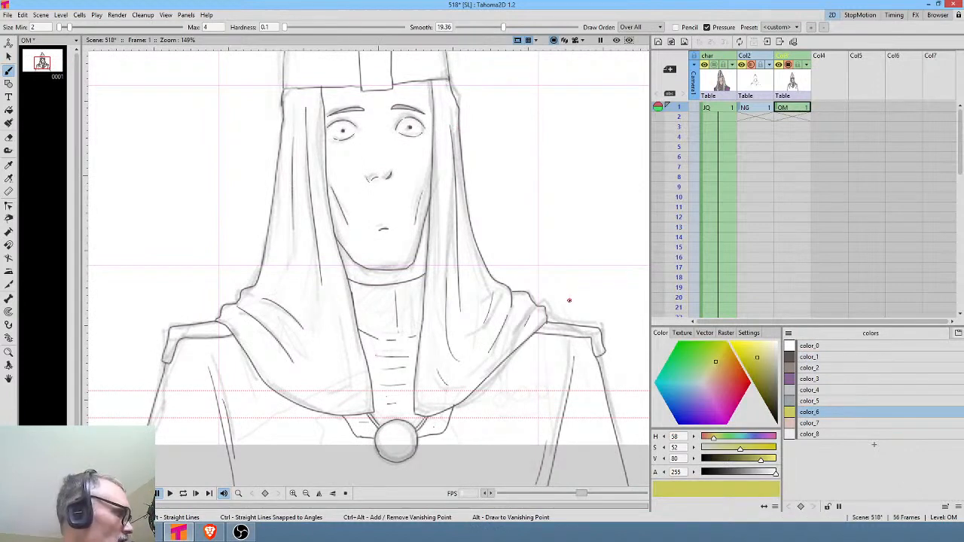
pyautogui.press('f')
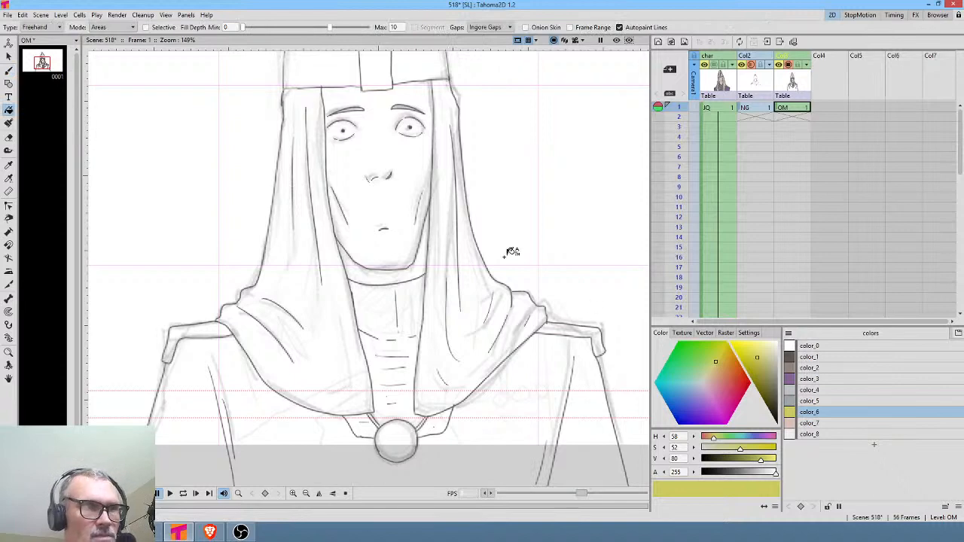
pyautogui.click(33, 27)
pyautogui.click(34, 37)
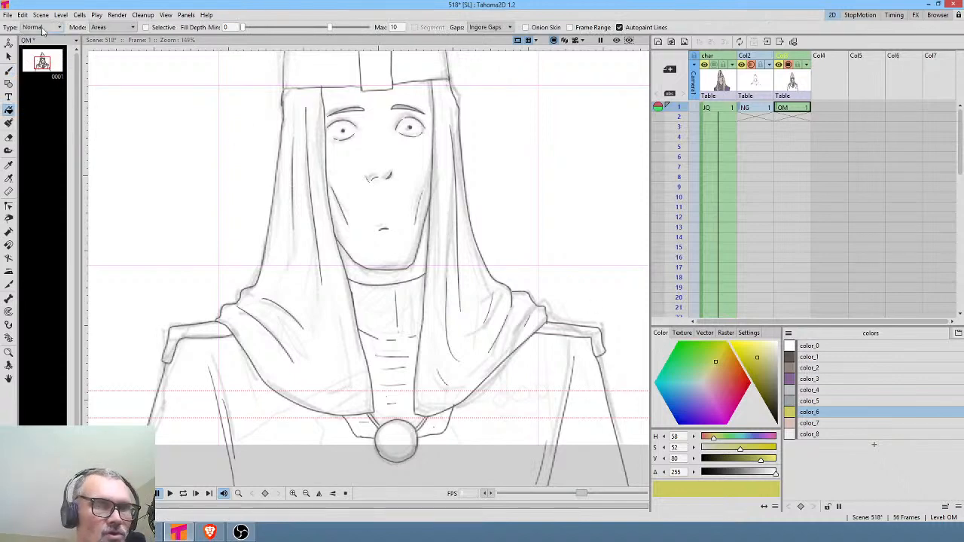
pyautogui.click(576, 325)
pyautogui.click(217, 323)
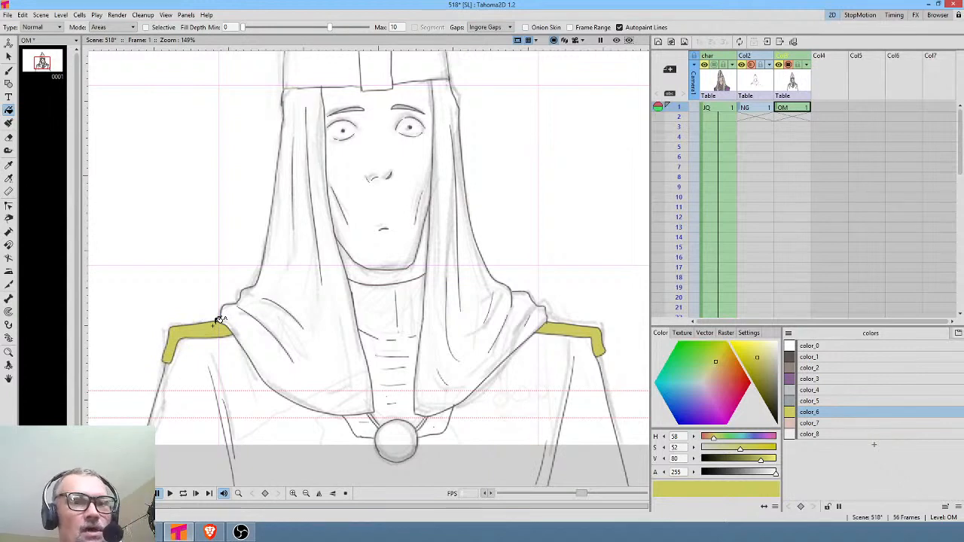
pyautogui.click(399, 432)
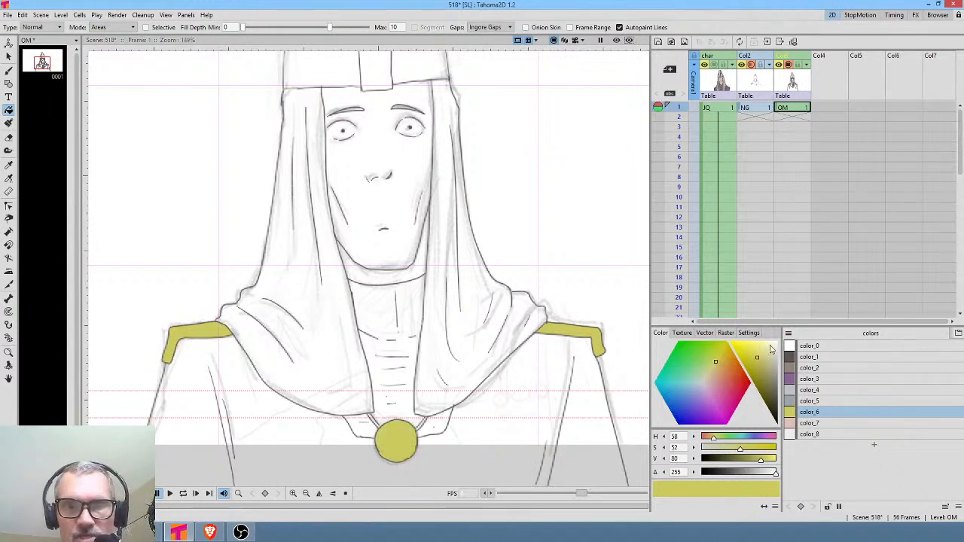
pyautogui.moveTo(758, 362); pyautogui.dragTo(756, 355)
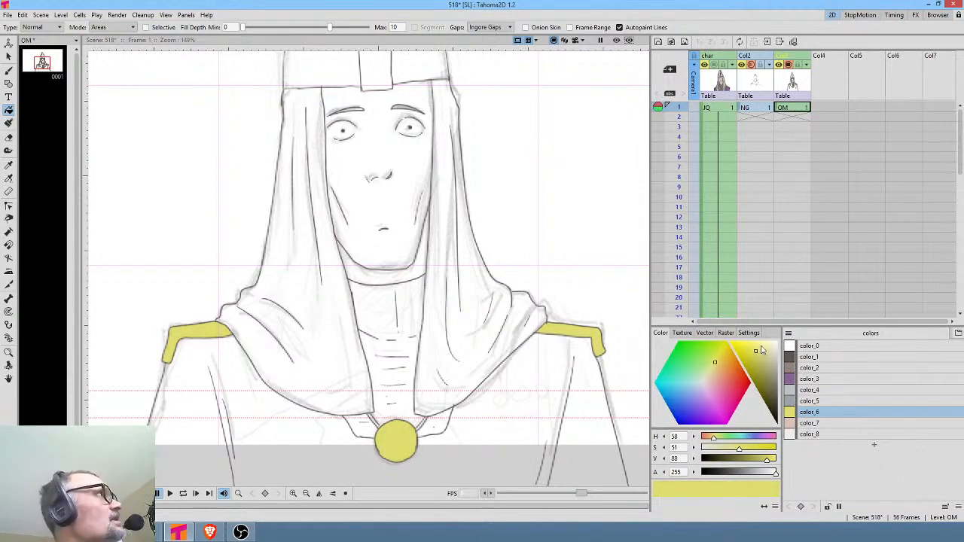
# Step: Fill both sides of the headscarf with color_4
pyautogui.click(825, 390)
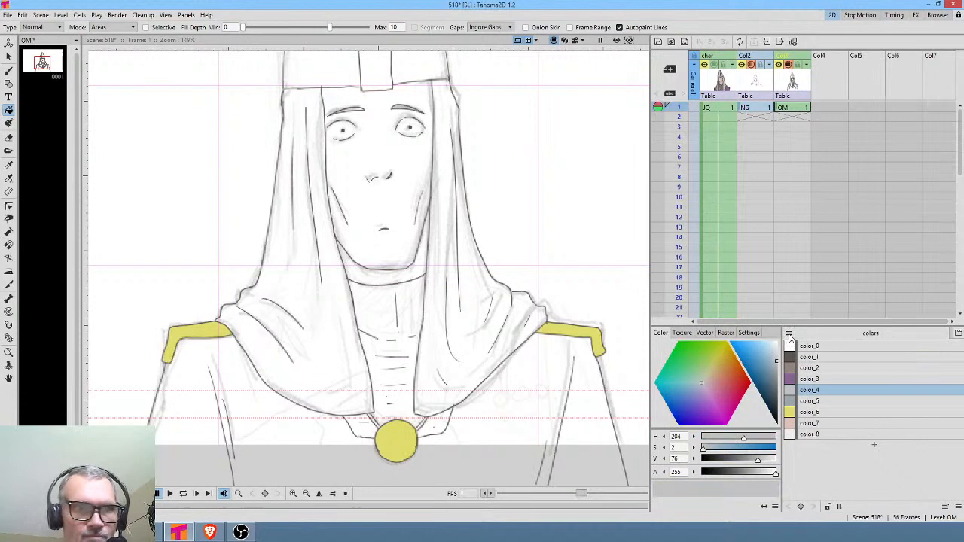
pyautogui.click(479, 293)
pyautogui.click(323, 334)
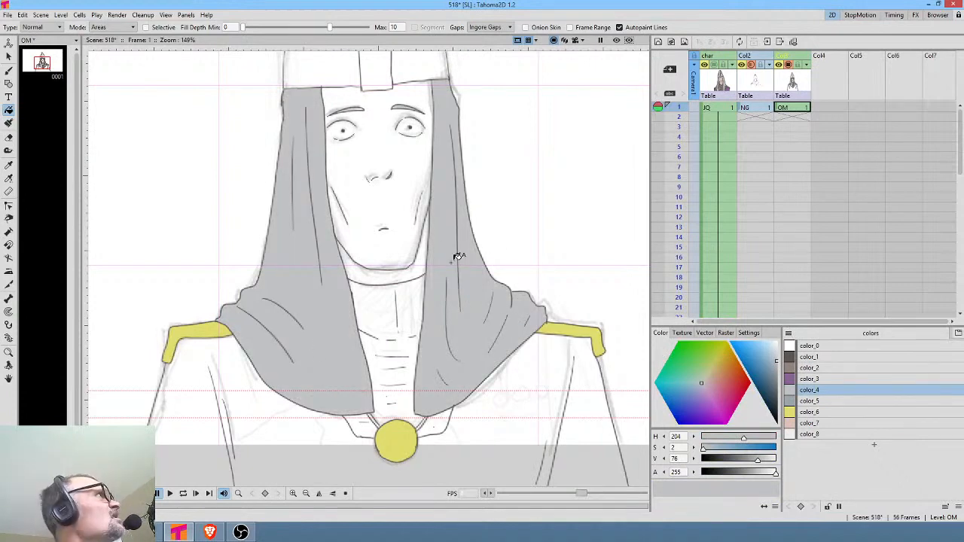
# Step: Fill the helmet's dome panels, central band and crest side face with color_4
pyautogui.moveTo(445, 213); pyautogui.dragTo(413, 365)
pyautogui.click(383, 163)
pyautogui.click(340, 160)
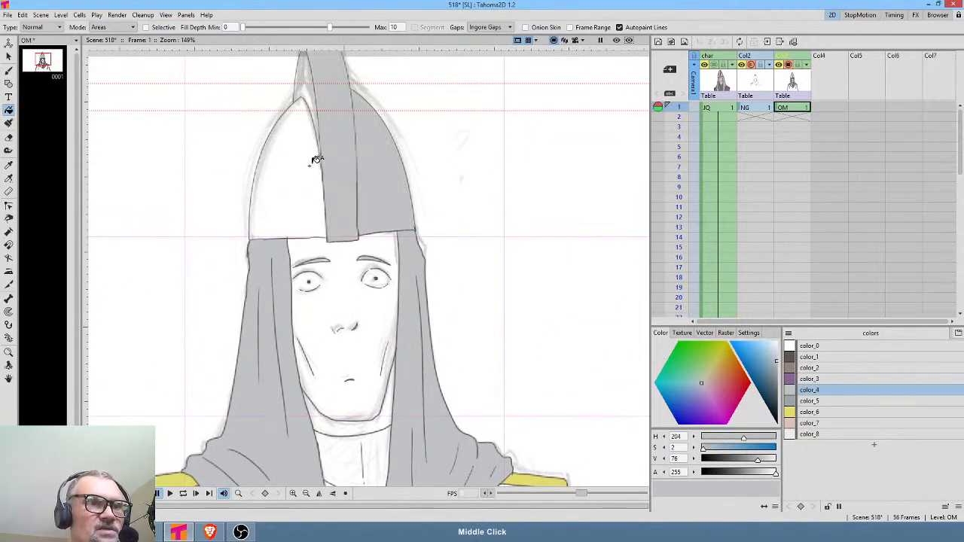
pyautogui.click(310, 87)
pyautogui.click(299, 156)
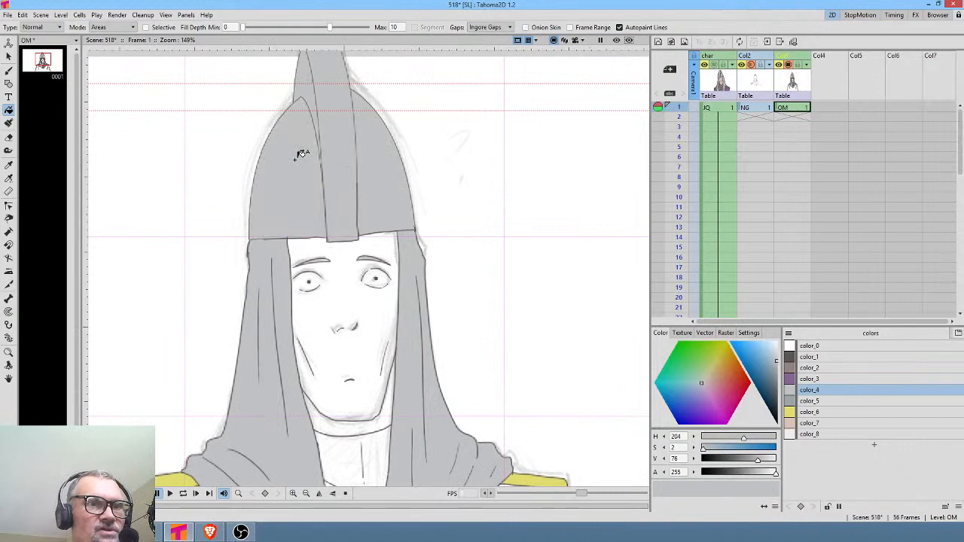
# Step: Fill the character's face with the skin tone color_7
pyautogui.click(817, 423)
pyautogui.click(367, 309)
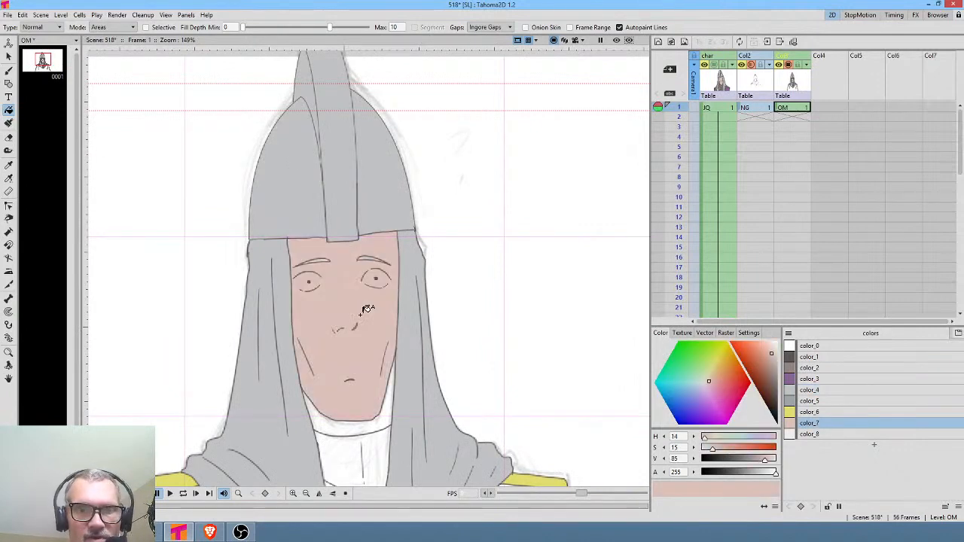
# Step: Close the gap between the jaw and the right-hand headscarf edge with a short brush line, and fill it with color_1
pyautogui.moveTo(367, 308); pyautogui.dragTo(445, 267)
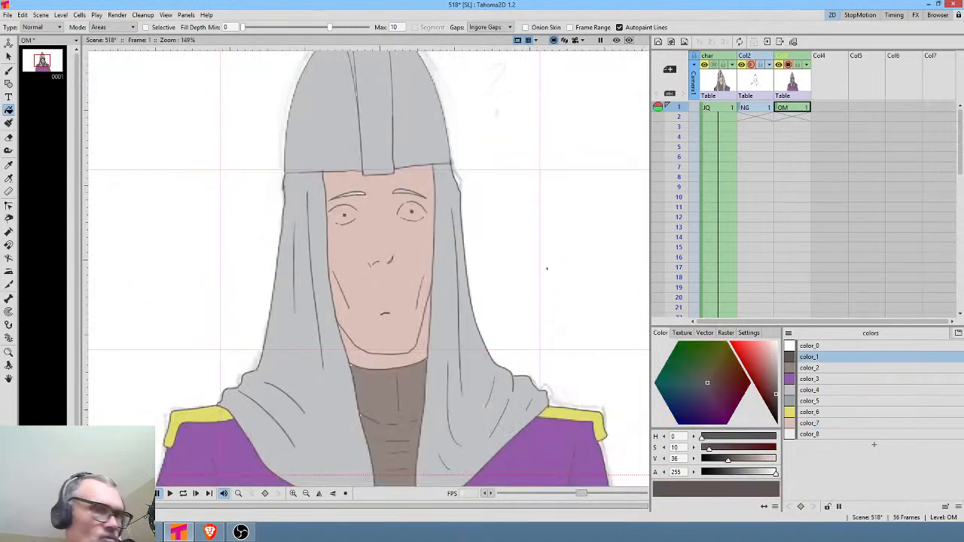
pyautogui.press('b')
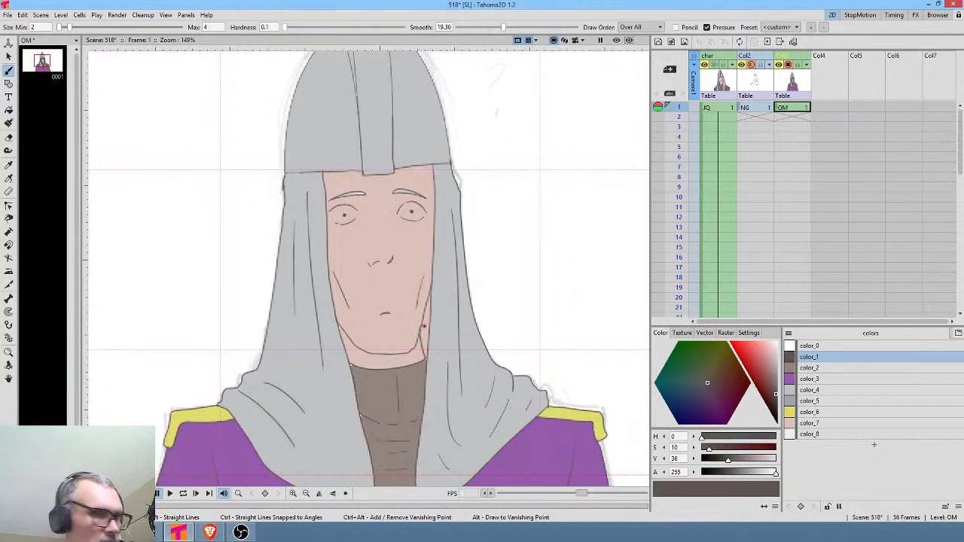
pyautogui.press('f')
pyautogui.click(426, 322)
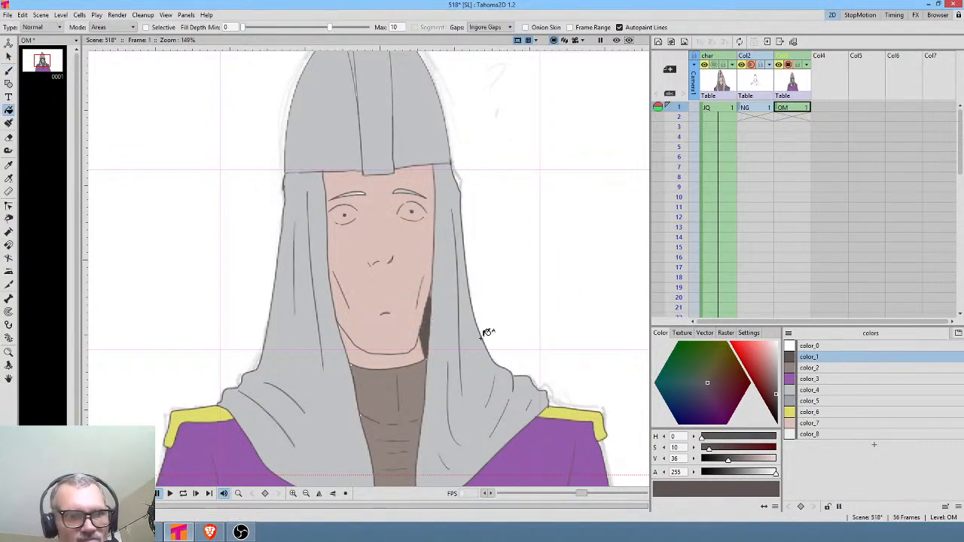
# Step: Paint color_8 around the inside of the left-hand eye's outline, then fill the rest of the eye with it
pyautogui.moveTo(497, 425); pyautogui.dragTo(518, 362)
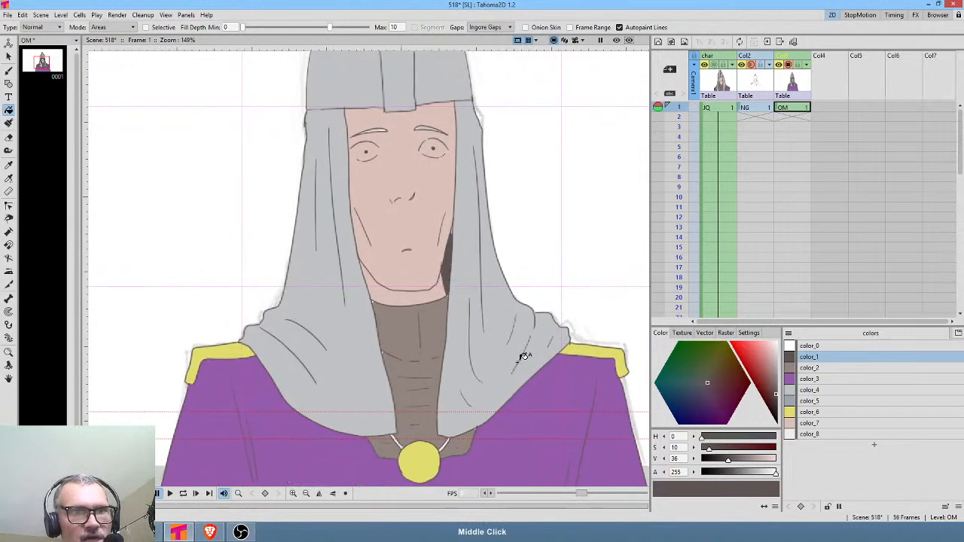
pyautogui.click(822, 434)
pyautogui.press('b')
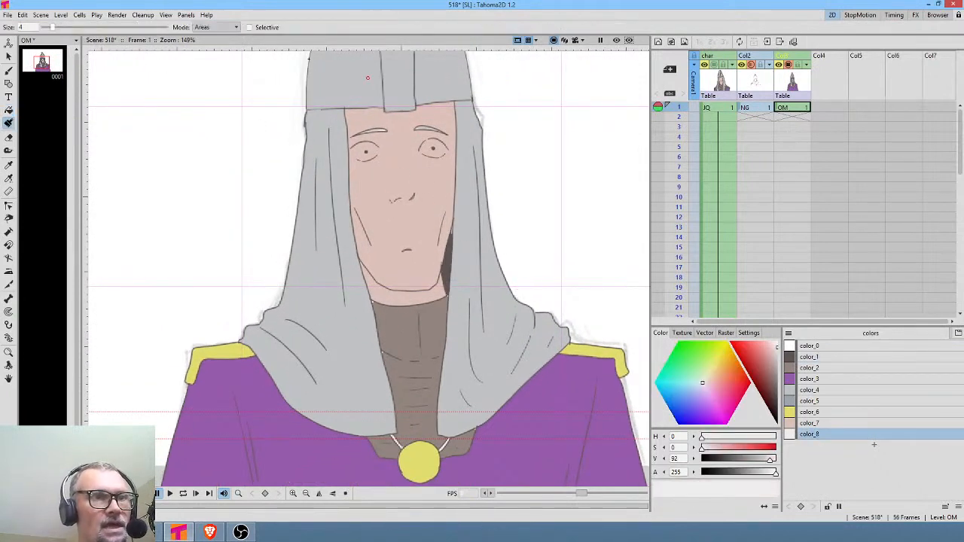
pyautogui.hotkey('shift', 'space')
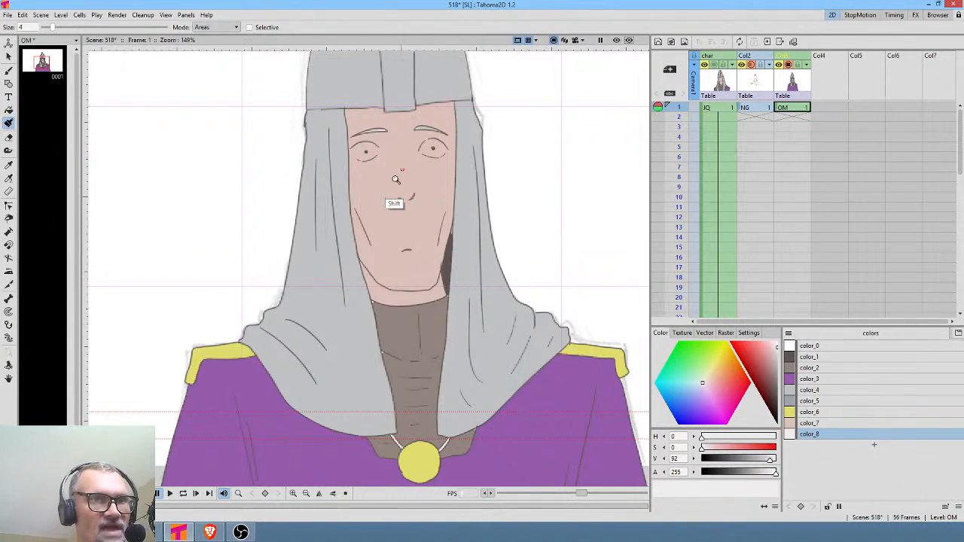
pyautogui.moveTo(395, 179); pyautogui.dragTo(440, 260)
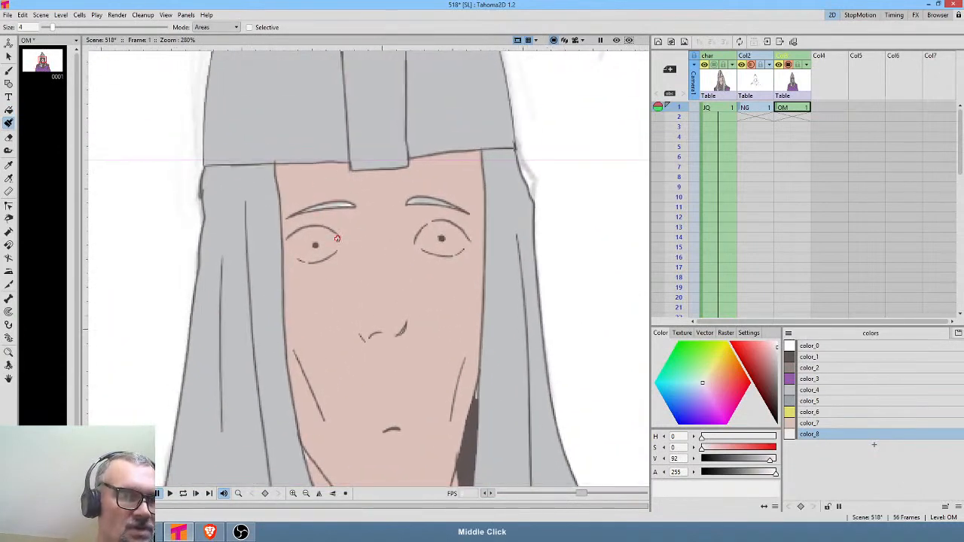
pyautogui.moveTo(312, 227)
pyautogui.mouseDown()
pyautogui.moveTo(287, 249)
pyautogui.moveTo(333, 252)
pyautogui.moveTo(340, 240)
pyautogui.moveTo(324, 229)
pyautogui.moveTo(294, 241)
pyautogui.mouseUp()
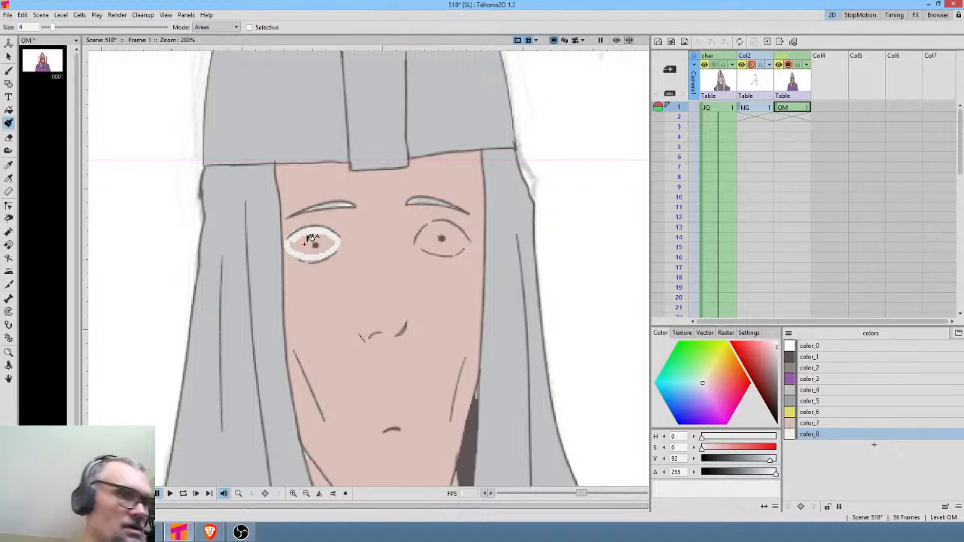
pyautogui.press('f')
pyautogui.click(310, 241)
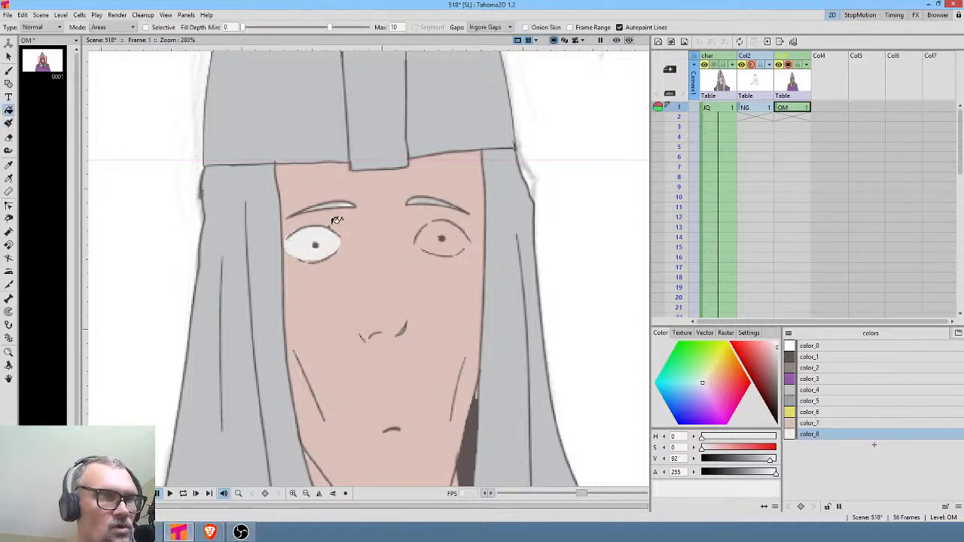
# Step: Paint color_8 around the inside of the right-hand eye's outline and fill its remaining area
pyautogui.press('j')
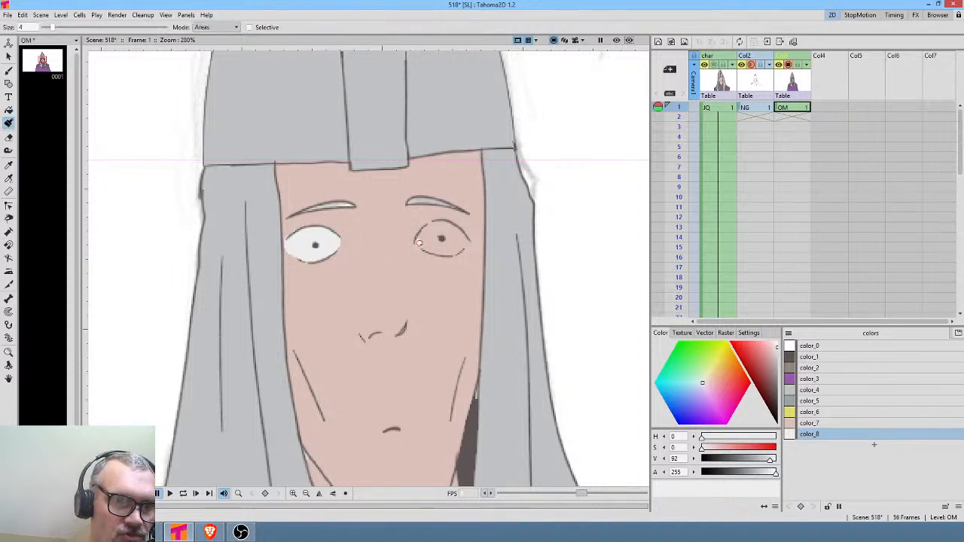
pyautogui.moveTo(424, 247); pyautogui.dragTo(436, 251)
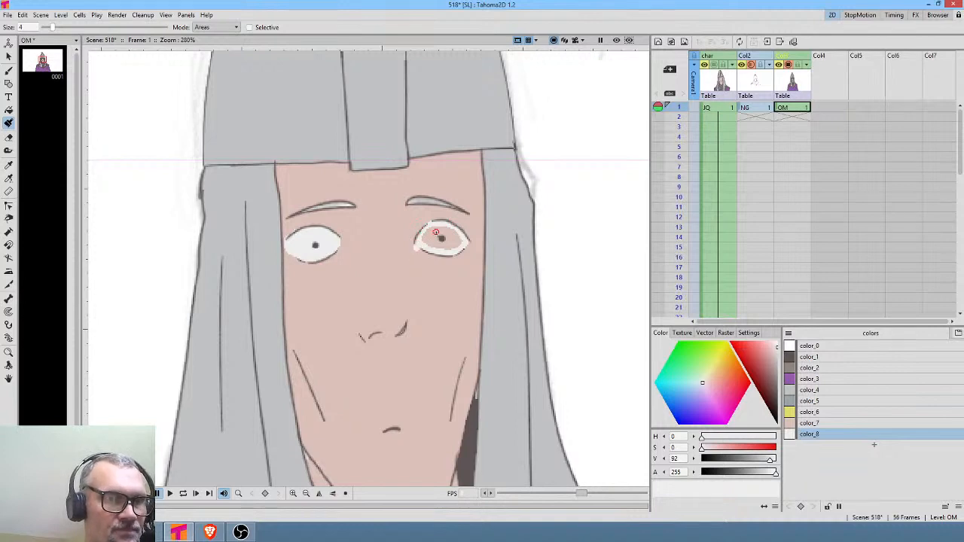
pyautogui.press('f')
pyautogui.click(444, 229)
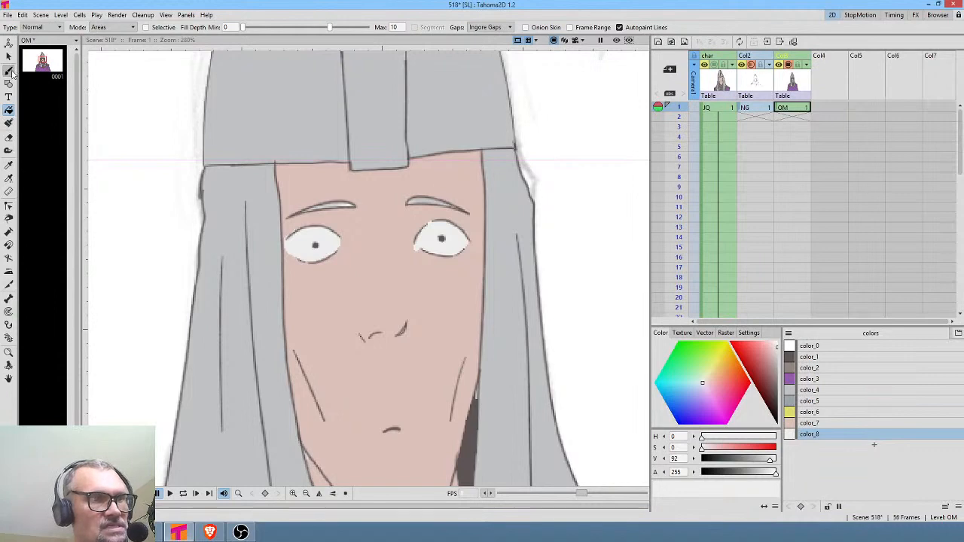
# Step: Paint the inside of both eyebrows with color_2 using the Paint Brush in Areas mode
pyautogui.click(8, 123)
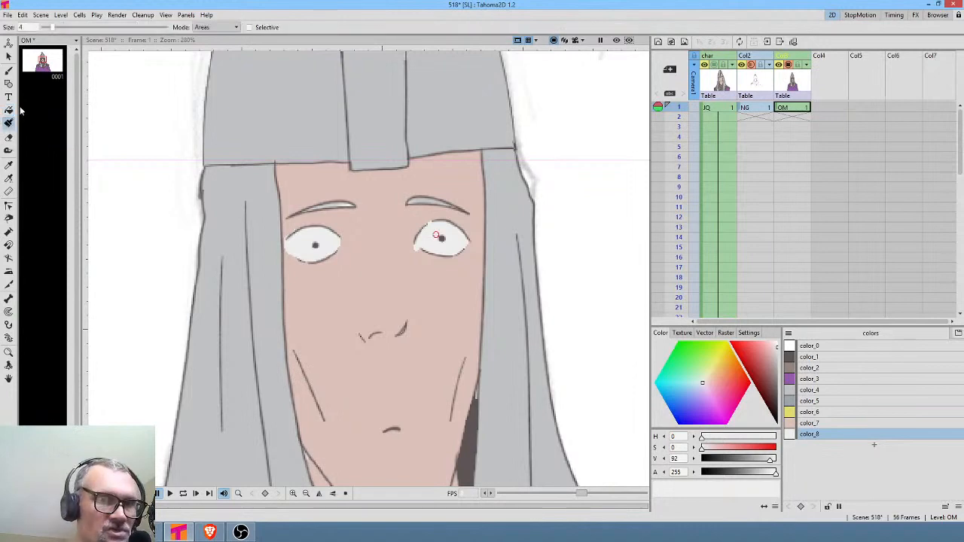
pyautogui.click(816, 424)
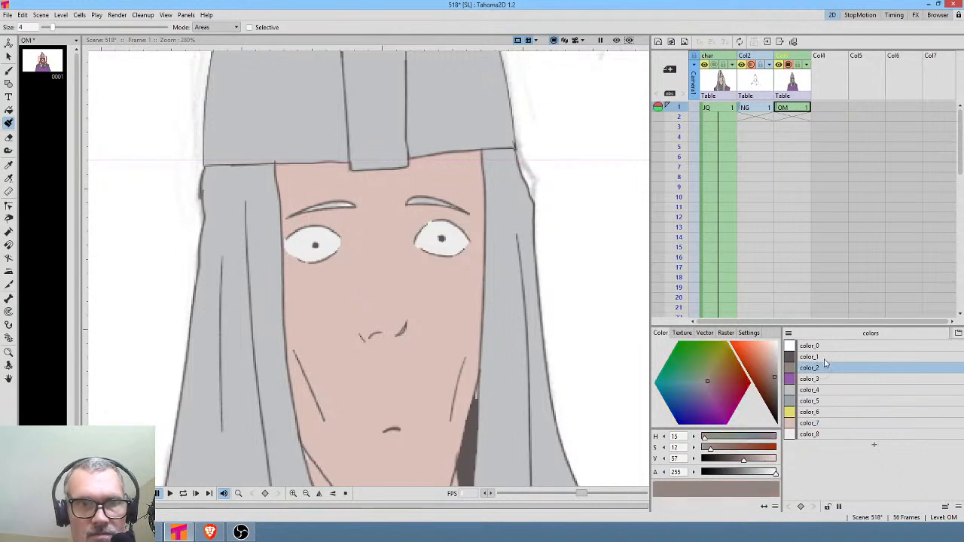
pyautogui.click(417, 196)
pyautogui.moveTo(408, 201); pyautogui.dragTo(435, 201)
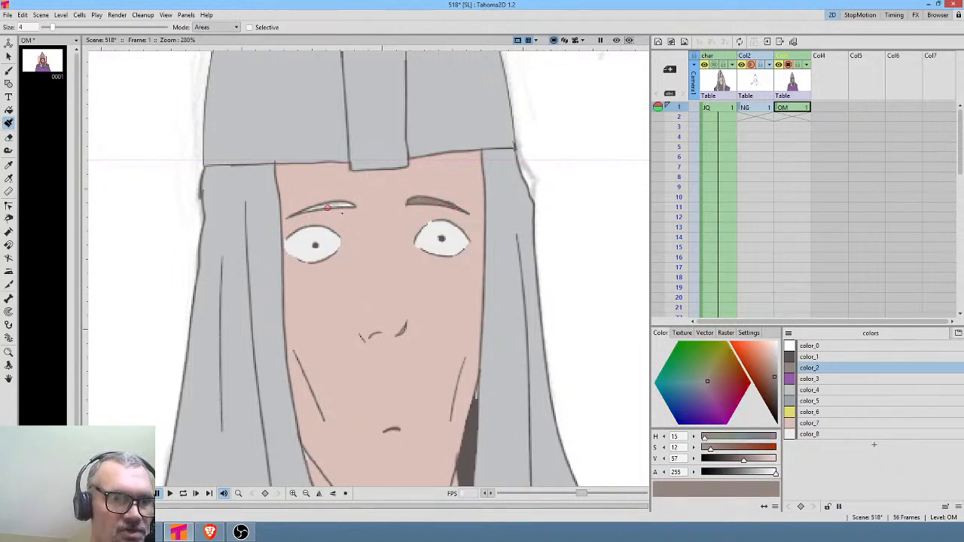
pyautogui.moveTo(352, 206); pyautogui.dragTo(302, 212)
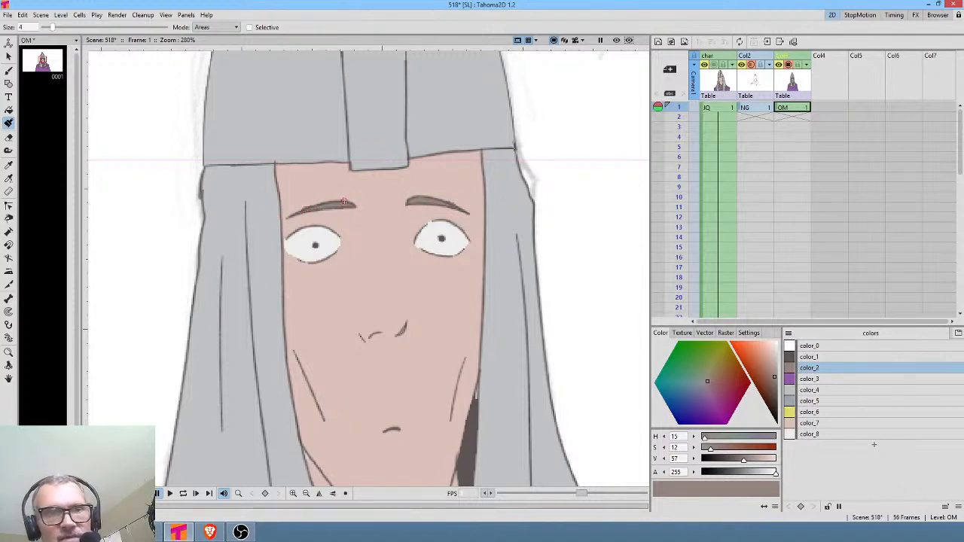
# Step: Brush a new color_1 nostril line next to the existing line on the nose's right-hand side
pyautogui.scroll(-6, 401, 265)
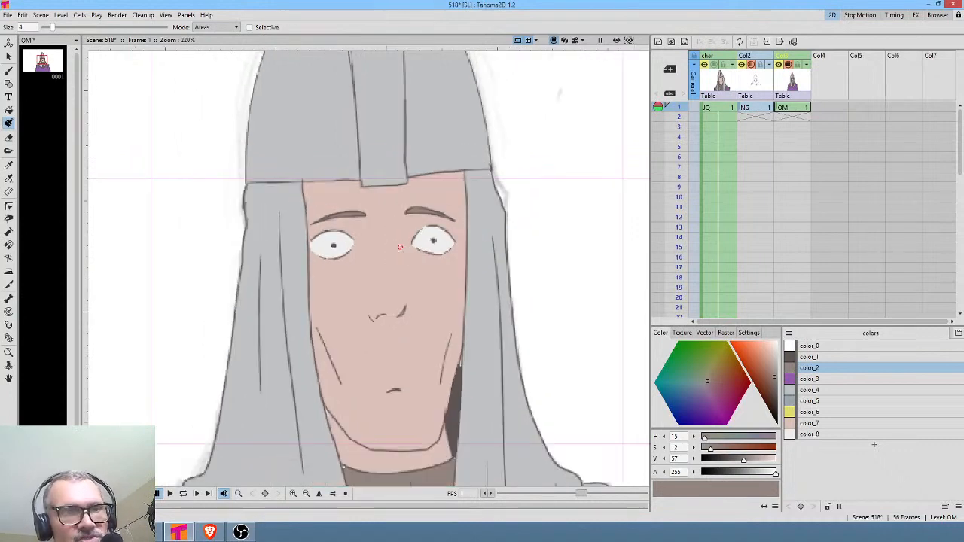
pyautogui.scroll(5, 403, 267)
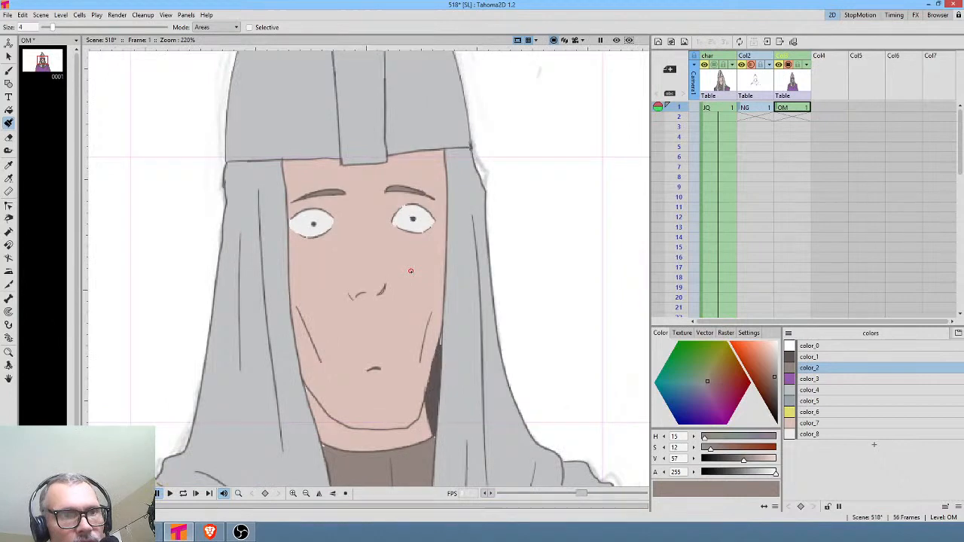
pyautogui.click(837, 359)
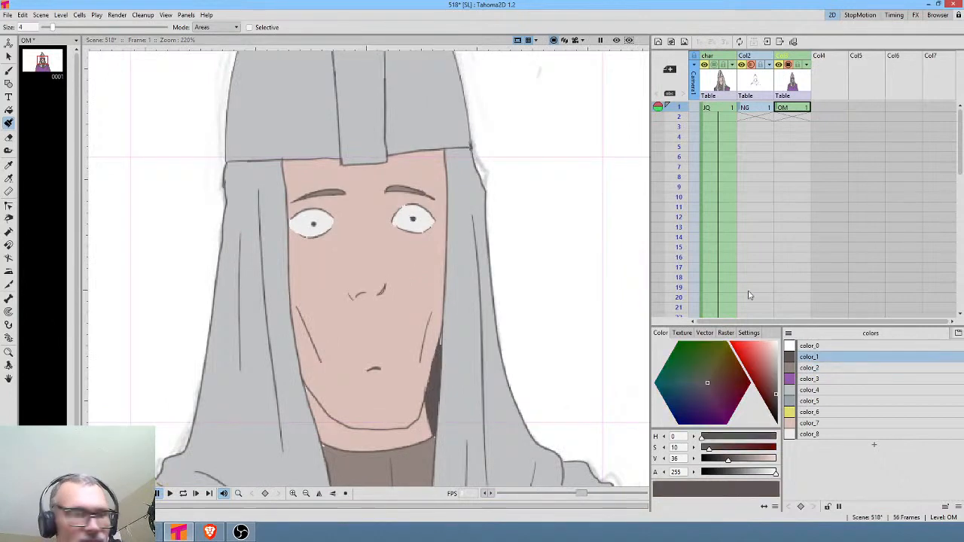
pyautogui.press('b')
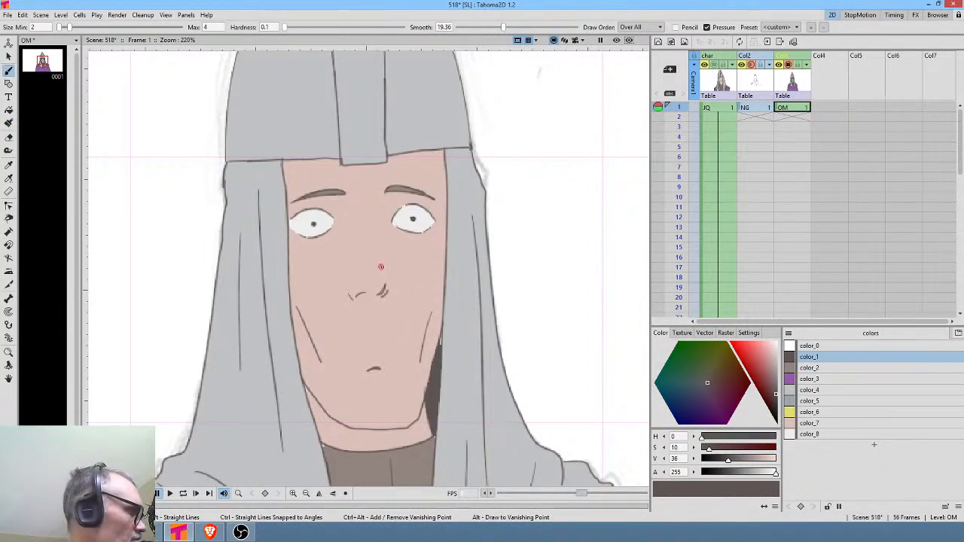
# Step: Paint over the surplus right-hand nostril line with skin tone color_7, using the Paint Brush in Lines & Areas mode
pyautogui.click(821, 423)
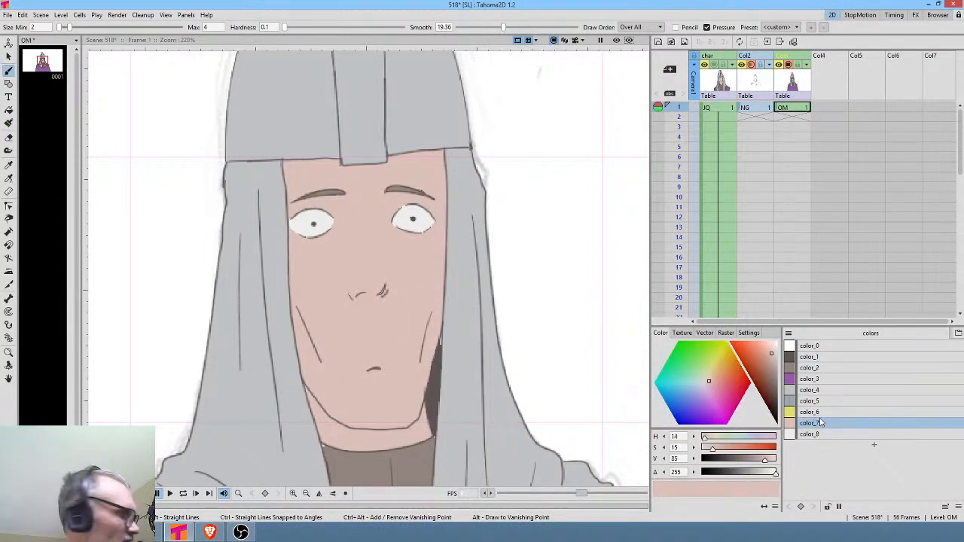
pyautogui.press('f')
pyautogui.click(214, 27)
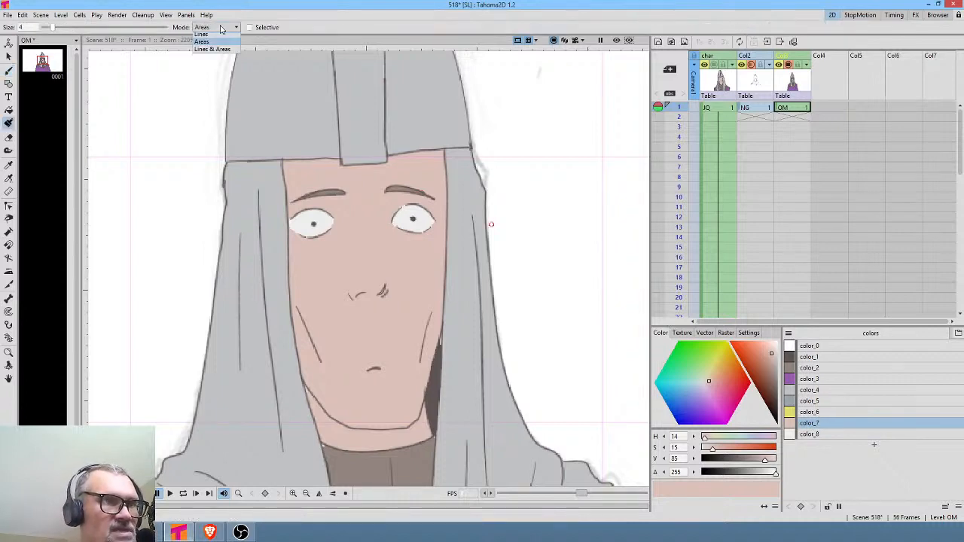
pyautogui.click(215, 53)
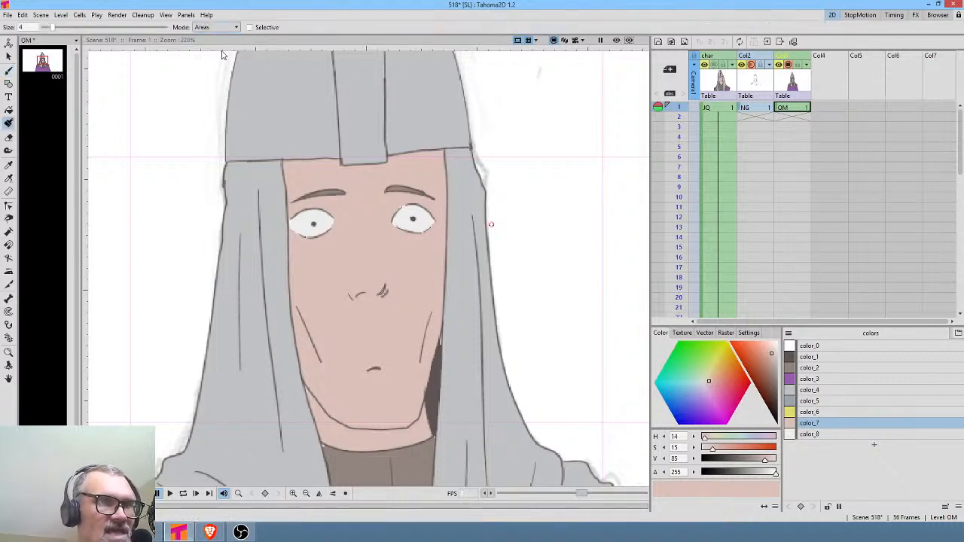
pyautogui.click(383, 289)
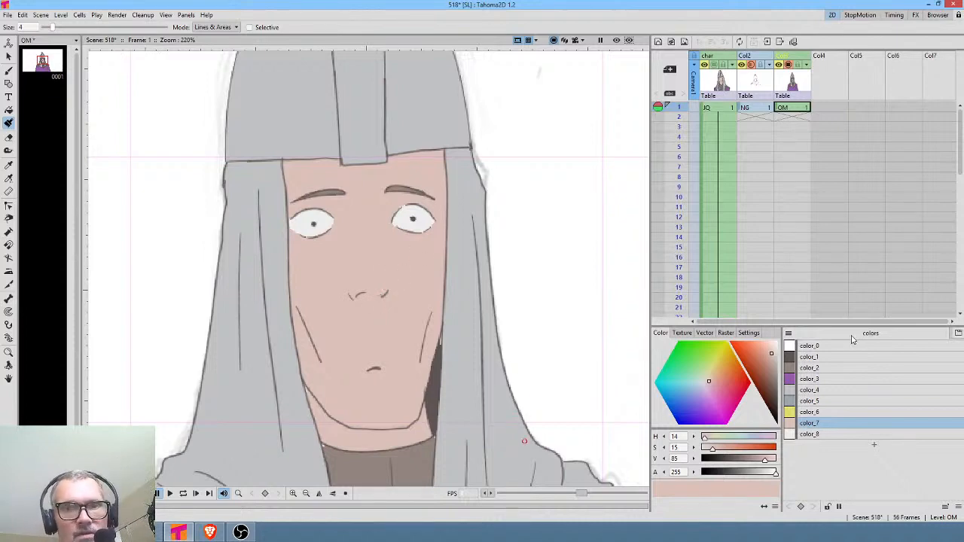
# Step: Brush two short vertical color_1 lines between the eyes for the bridge of the nose
pyautogui.click(838, 357)
pyautogui.press('b')
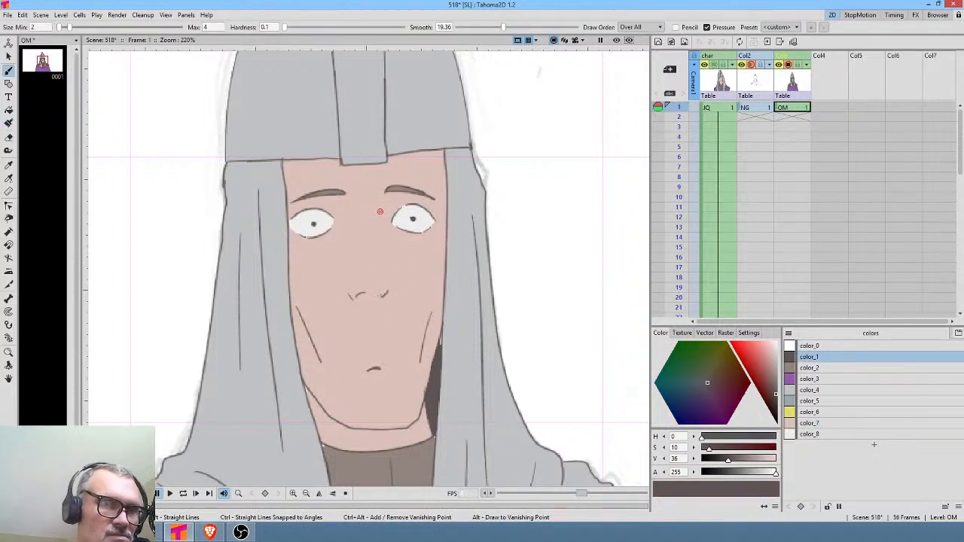
pyautogui.moveTo(379, 211); pyautogui.dragTo(384, 258)
pyautogui.moveTo(360, 224); pyautogui.dragTo(361, 241)
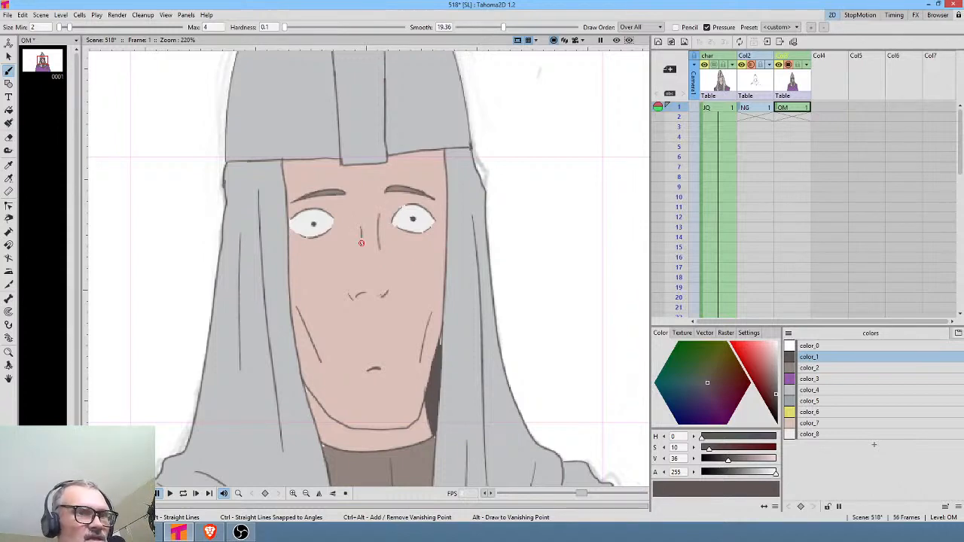
# Step: Paint out the left-hand nose-bridge line and trim the right-hand one with skin tone color_7
pyautogui.click(824, 423)
pyautogui.press('f')
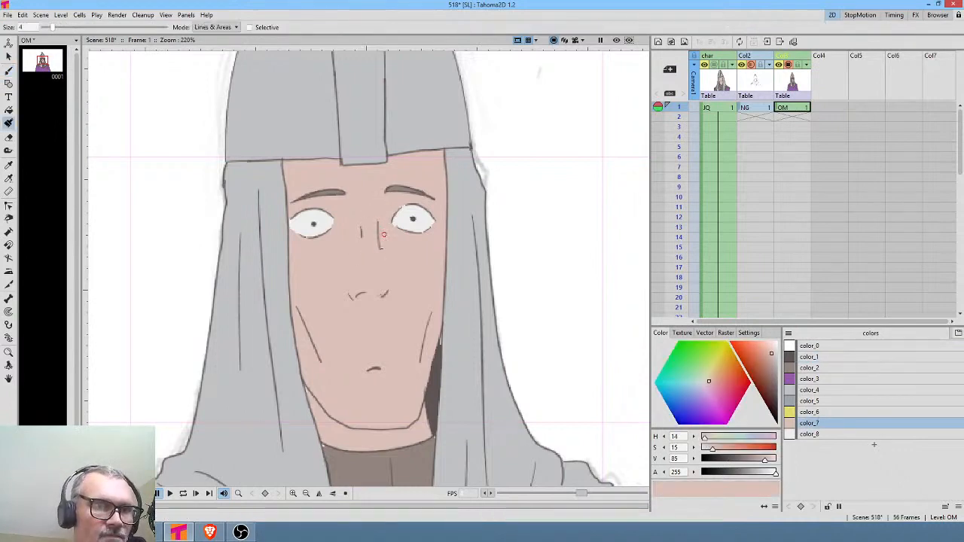
pyautogui.moveTo(363, 225); pyautogui.dragTo(361, 232)
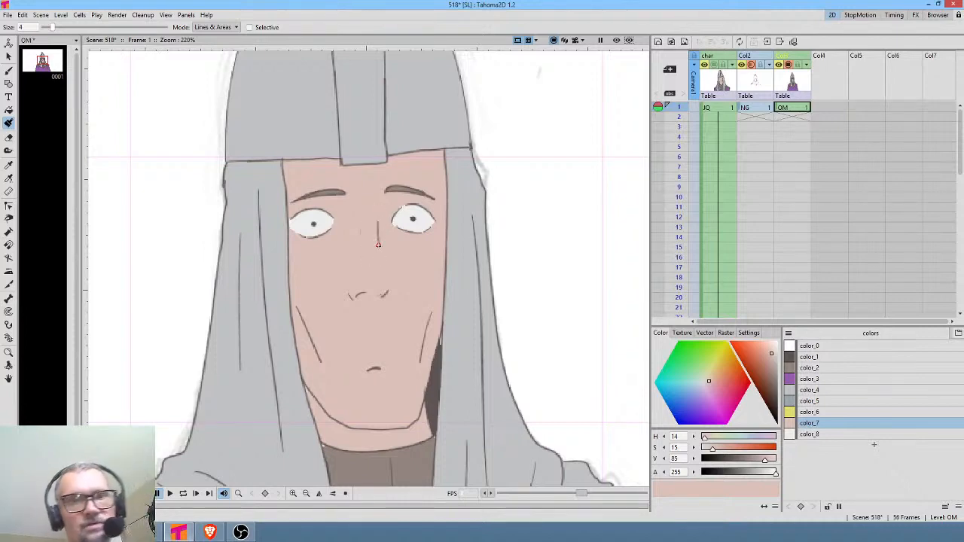
# Step: Create a new one-frame vector level at frame 1 of the empty column Col4
pyautogui.click(828, 108)
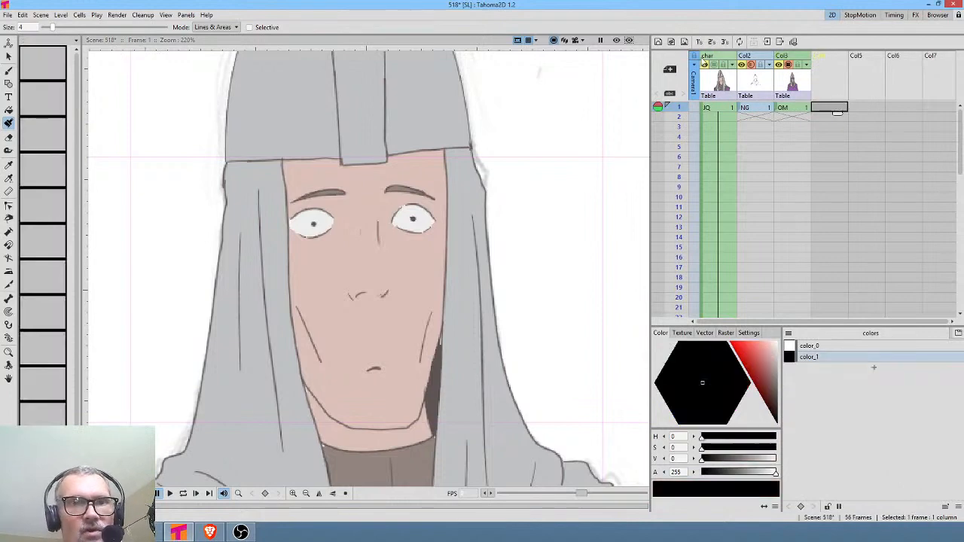
pyautogui.click(658, 42)
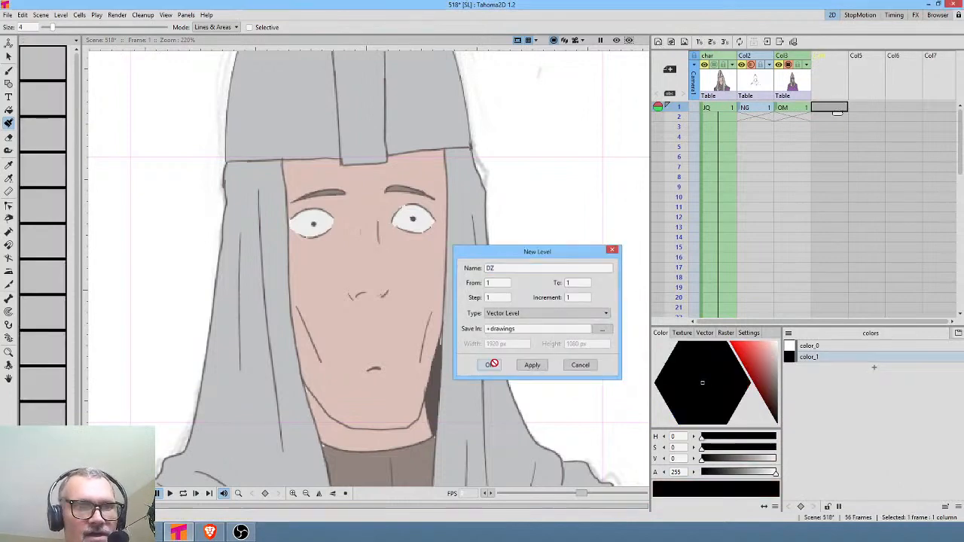
pyautogui.click(489, 364)
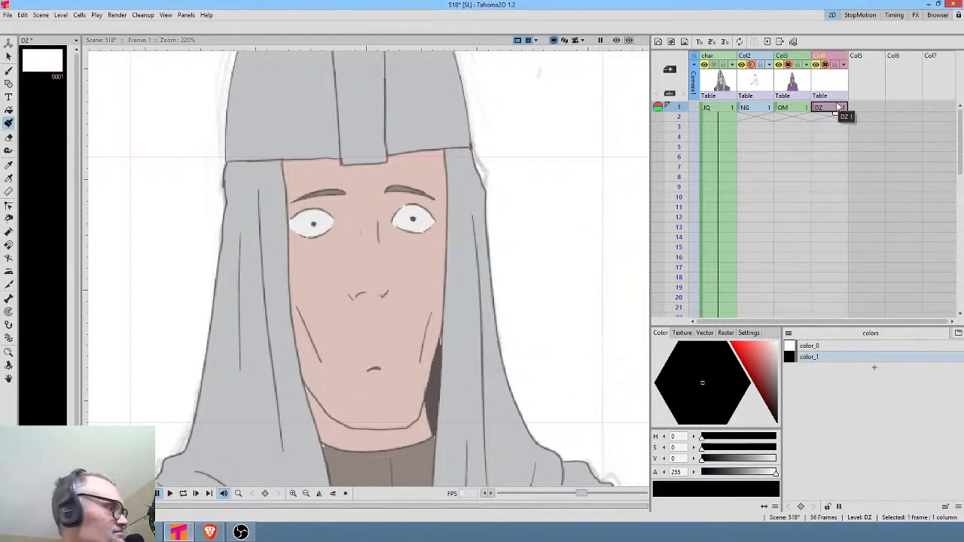
# Step: Draw a filled black shadow shape across the forehead and headscarf below the helmet rim, and lower the column's opacity to make it translucent
pyautogui.press('b')
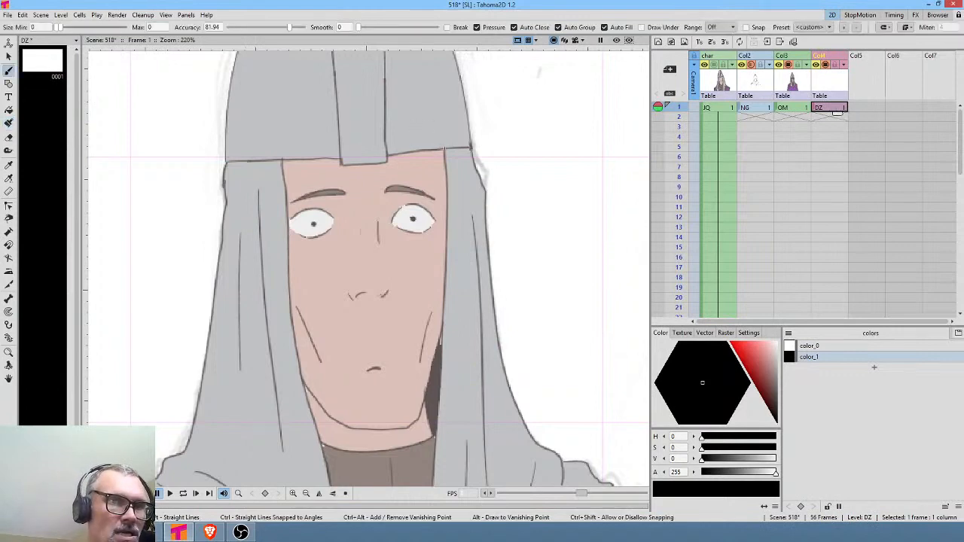
pyautogui.moveTo(452, 147)
pyautogui.mouseDown()
pyautogui.moveTo(380, 162)
pyautogui.moveTo(227, 164)
pyautogui.moveTo(228, 176)
pyautogui.moveTo(245, 178)
pyautogui.moveTo(257, 219)
pyautogui.moveTo(266, 188)
pyautogui.moveTo(276, 199)
pyautogui.moveTo(288, 180)
pyautogui.moveTo(439, 170)
pyautogui.moveTo(459, 171)
pyautogui.moveTo(465, 187)
pyautogui.moveTo(471, 147)
pyautogui.mouseUp()
pyautogui.click(843, 65)
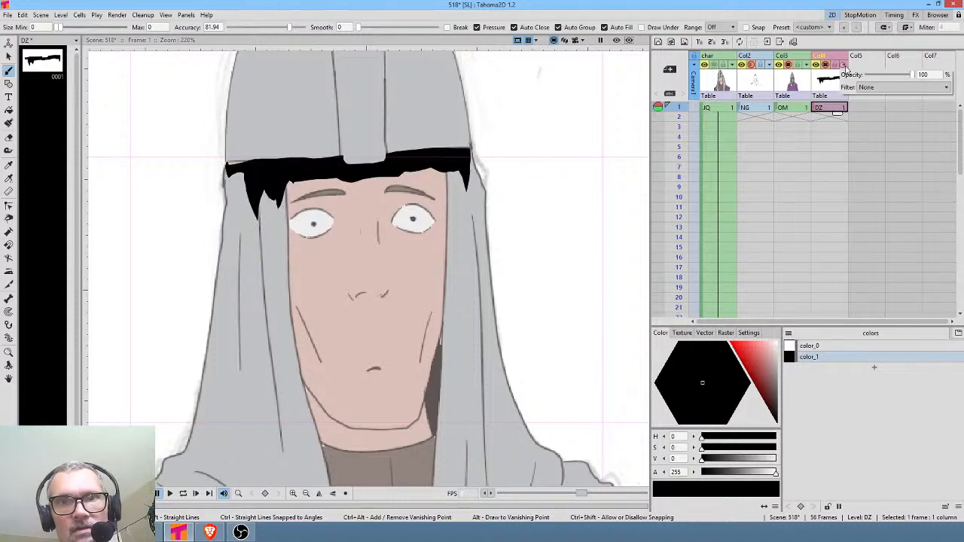
pyautogui.moveTo(914, 76); pyautogui.dragTo(873, 83)
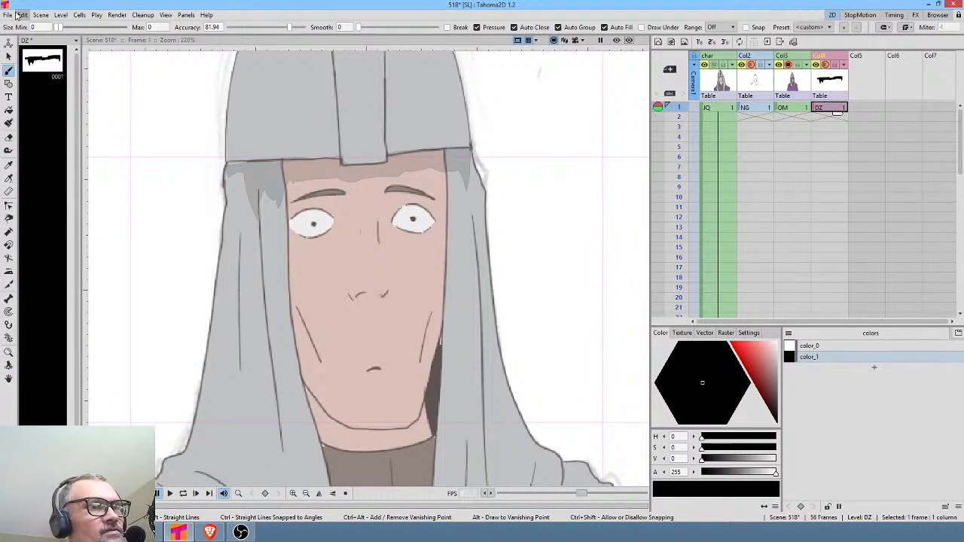
# Step: Save the scene under the new name 599 in the scenes folder
pyautogui.click(11, 15)
pyautogui.moveTo(21, 61)
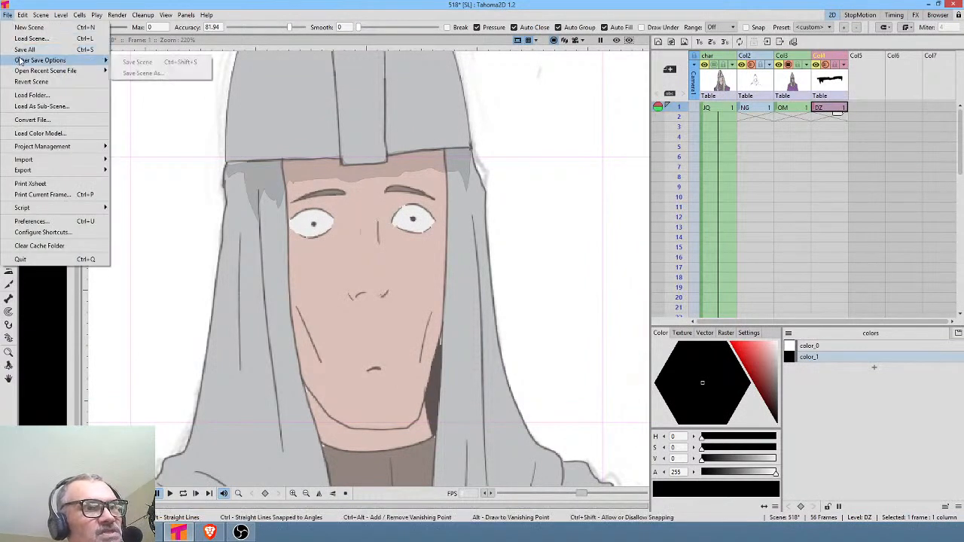
pyautogui.click(126, 73)
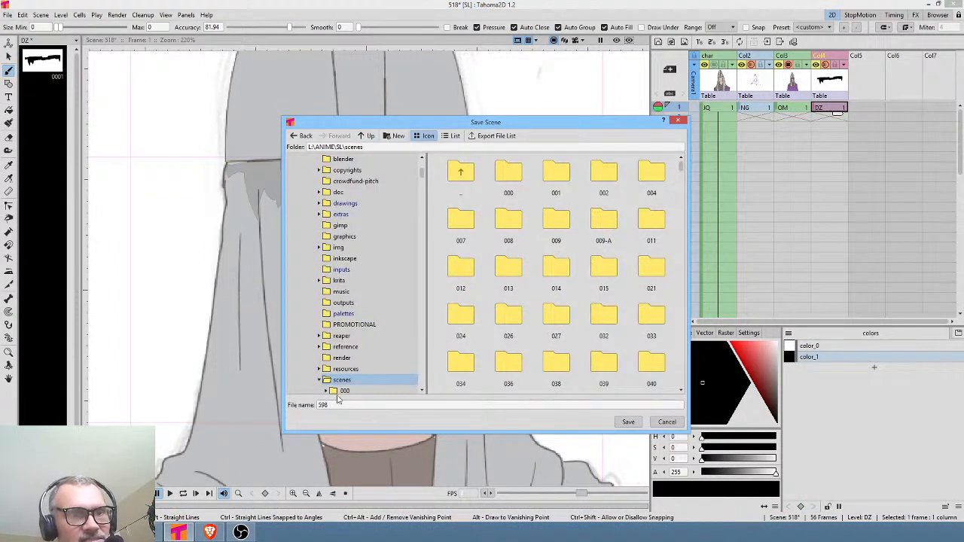
pyautogui.click(342, 405)
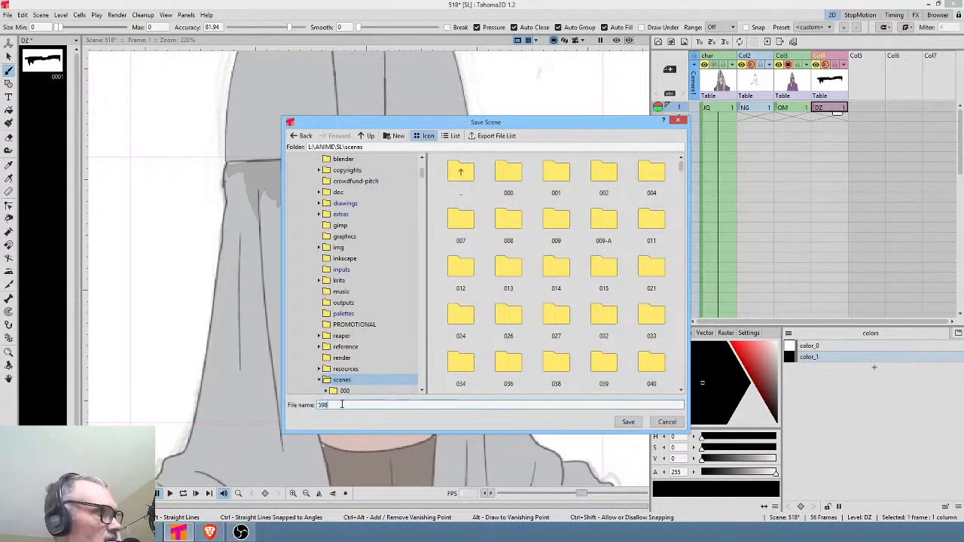
pyautogui.write('599')
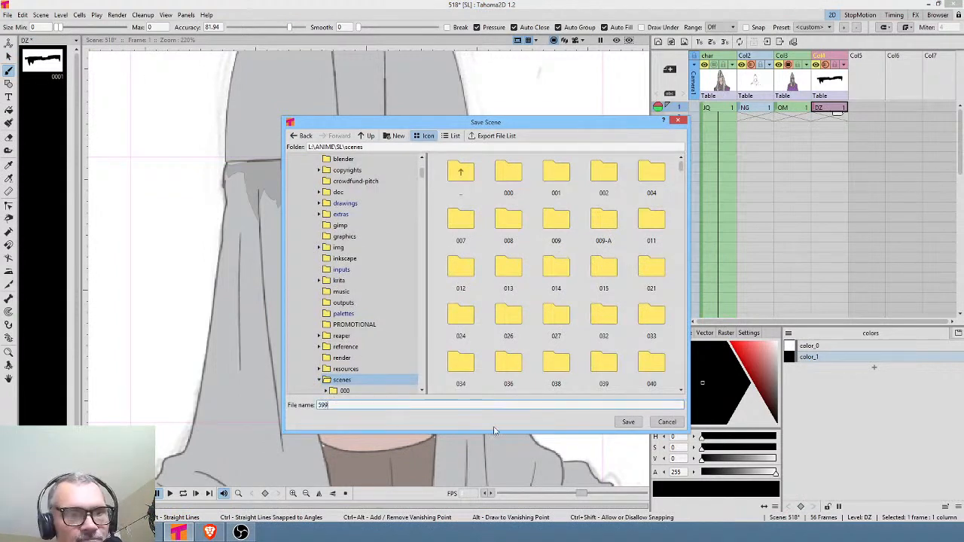
pyautogui.click(627, 421)
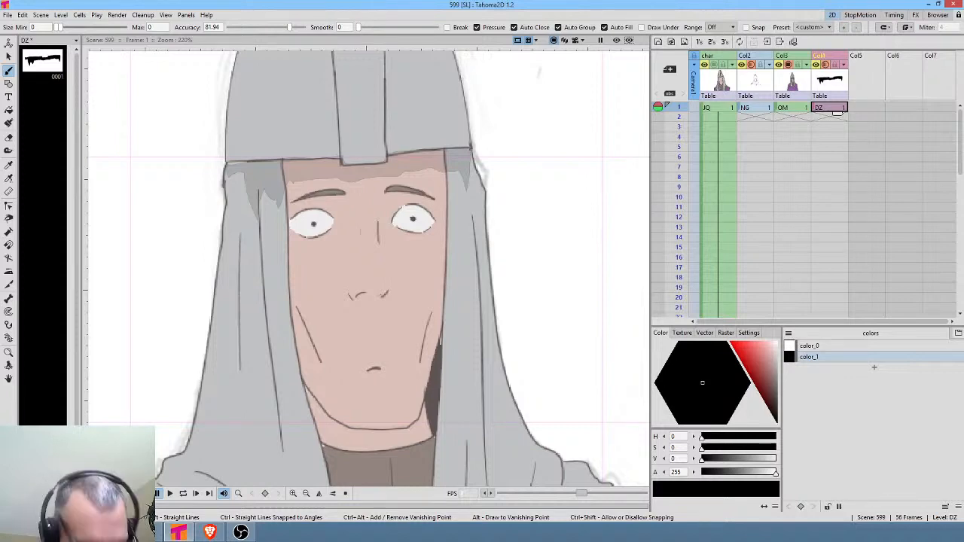
# Step: Brush filled black shadow shapes under the nose, along the chin and across the upper collar on the Col4 shadow level
pyautogui.click(824, 109)
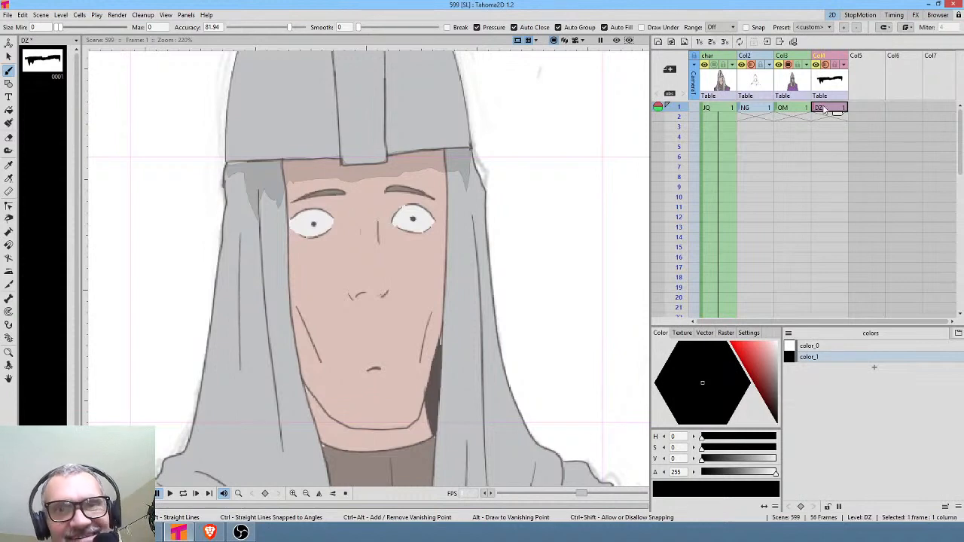
pyautogui.scroll(-5, 442, 218)
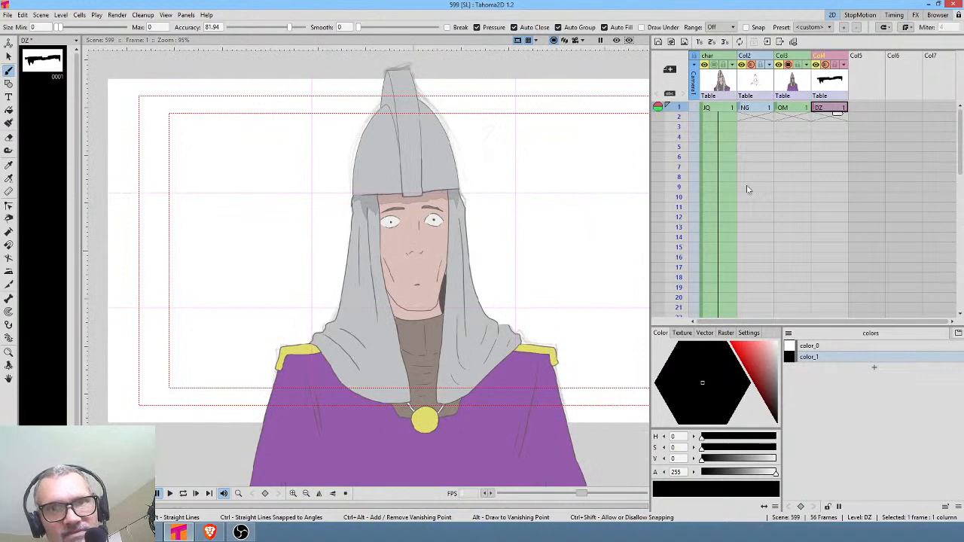
pyautogui.scroll(4, 461, 284)
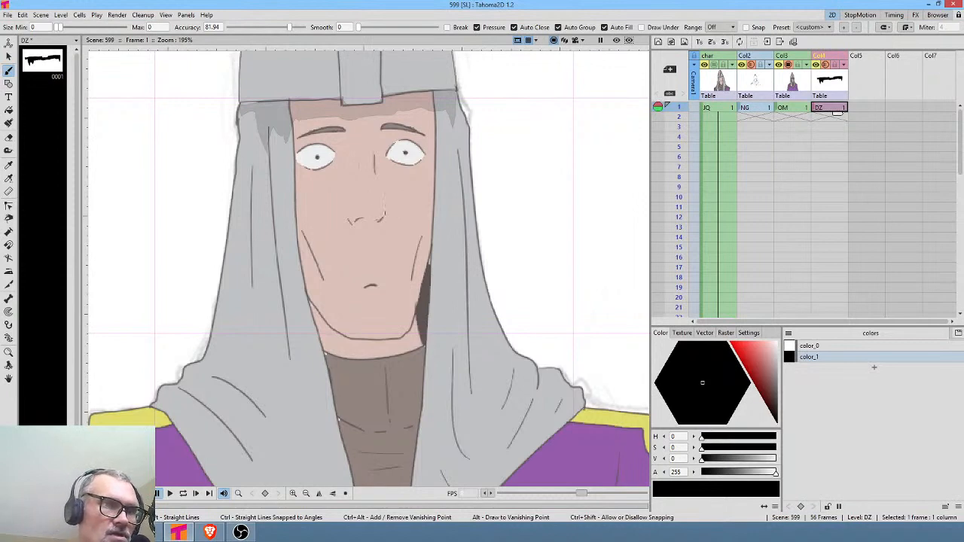
pyautogui.moveTo(351, 219)
pyautogui.mouseDown()
pyautogui.moveTo(359, 234)
pyautogui.moveTo(388, 213)
pyautogui.mouseUp()
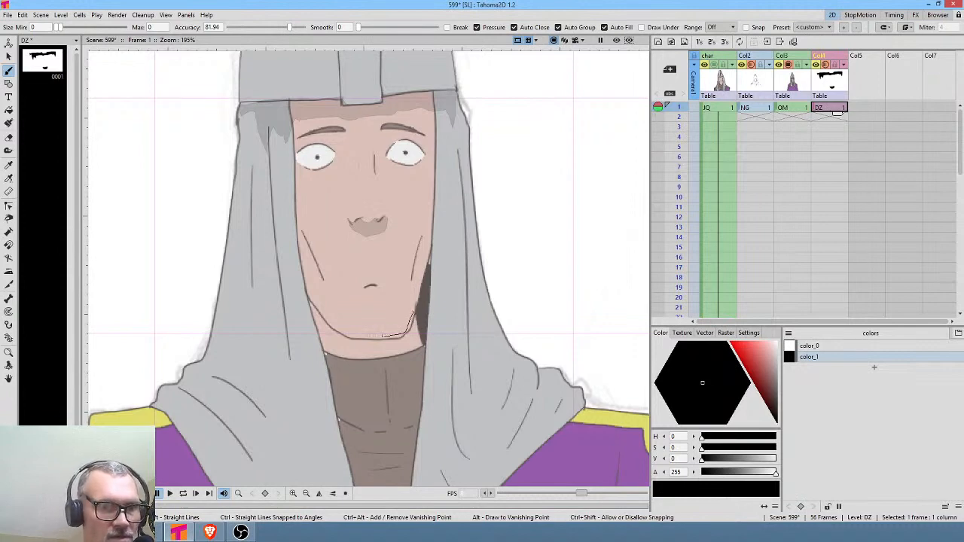
pyautogui.moveTo(353, 335)
pyautogui.mouseDown()
pyautogui.moveTo(309, 303)
pyautogui.moveTo(335, 369)
pyautogui.moveTo(372, 393)
pyautogui.moveTo(404, 387)
pyautogui.moveTo(423, 361)
pyautogui.moveTo(425, 301)
pyautogui.mouseUp()
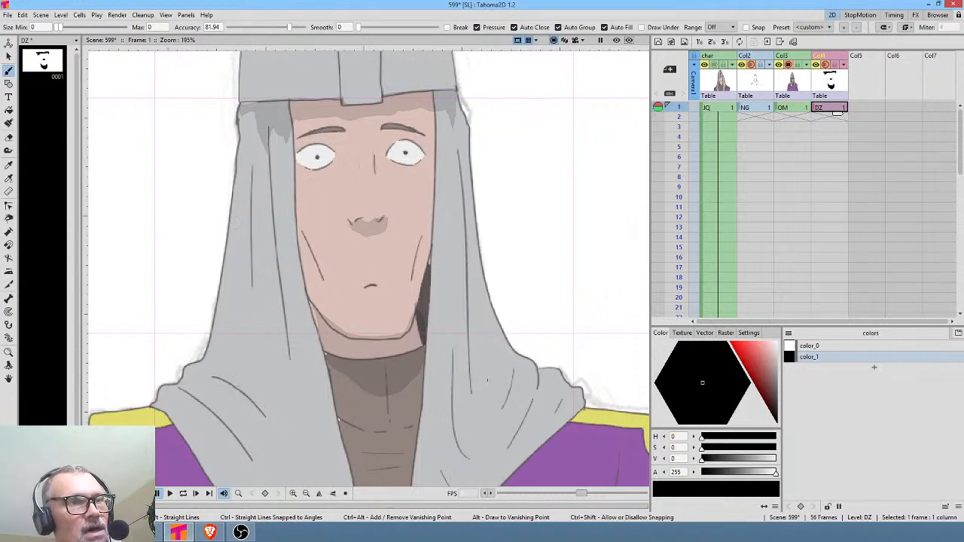
# Step: Delete the char column with level JQ and the sketch column with level NG from the scene
pyautogui.click(711, 83)
pyautogui.click(794, 84)
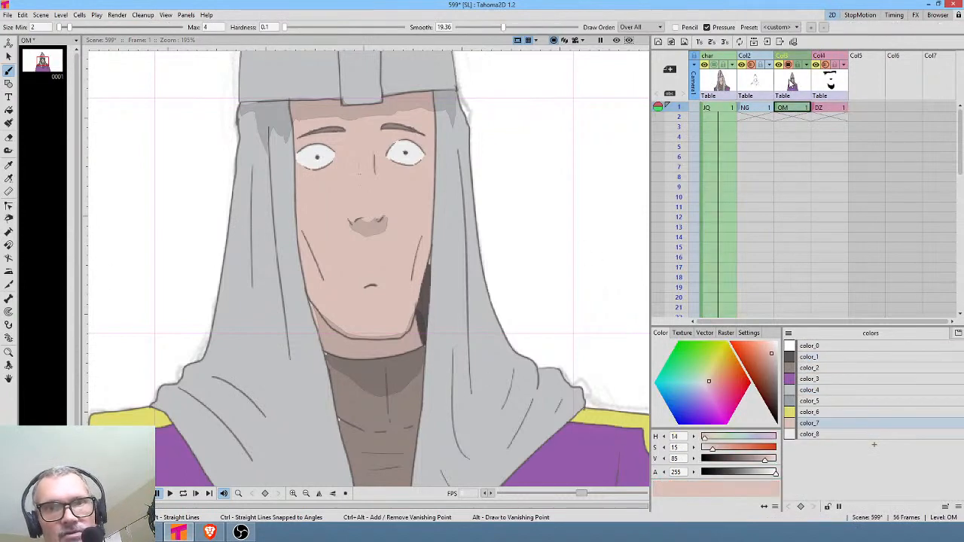
pyautogui.click(711, 85)
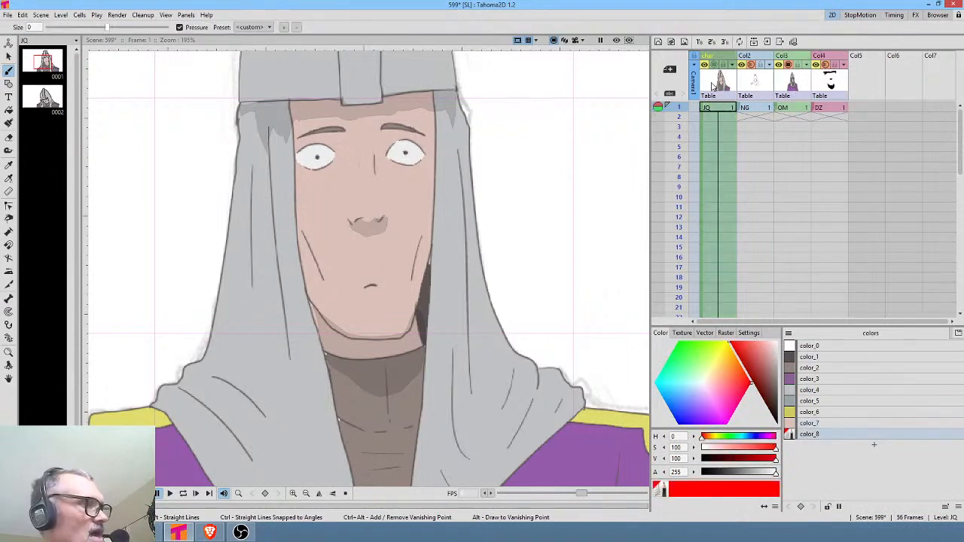
pyautogui.press('Delete')
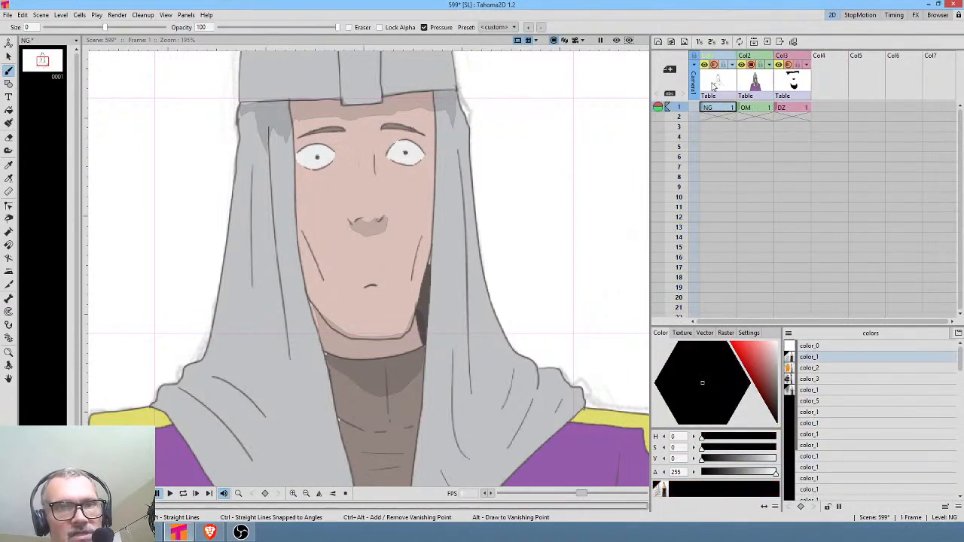
pyautogui.click(717, 83)
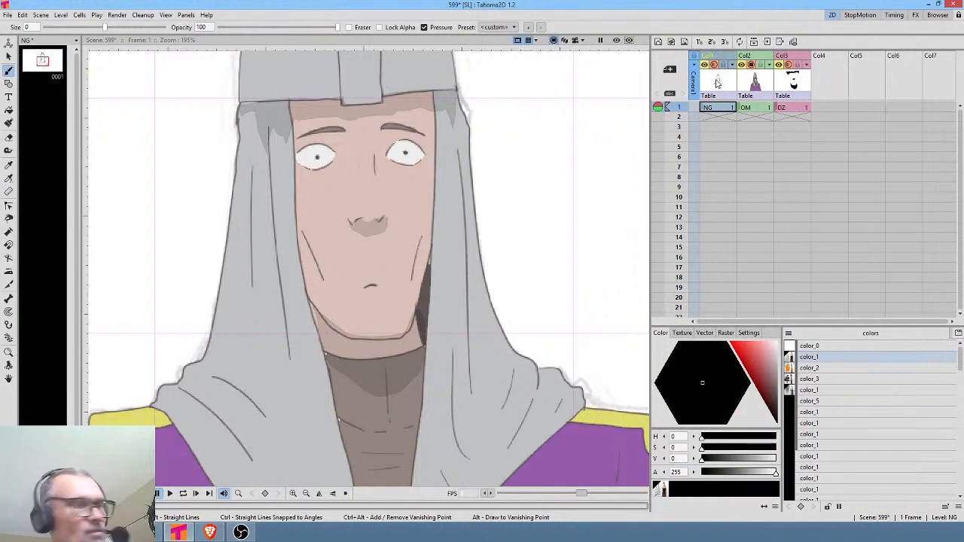
pyautogui.press('Delete')
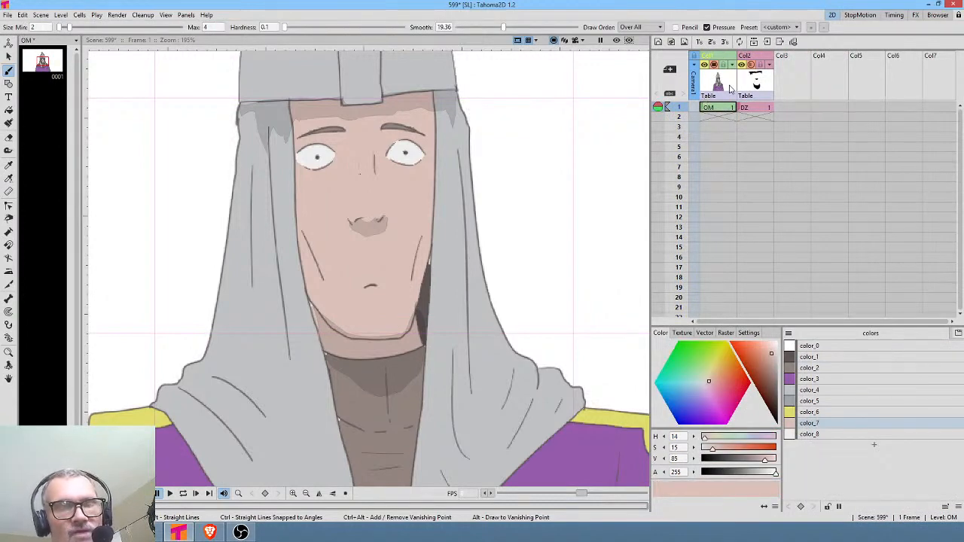
# Step: Remove all unused levels from the Scene Cast and close it
pyautogui.click(172, 15)
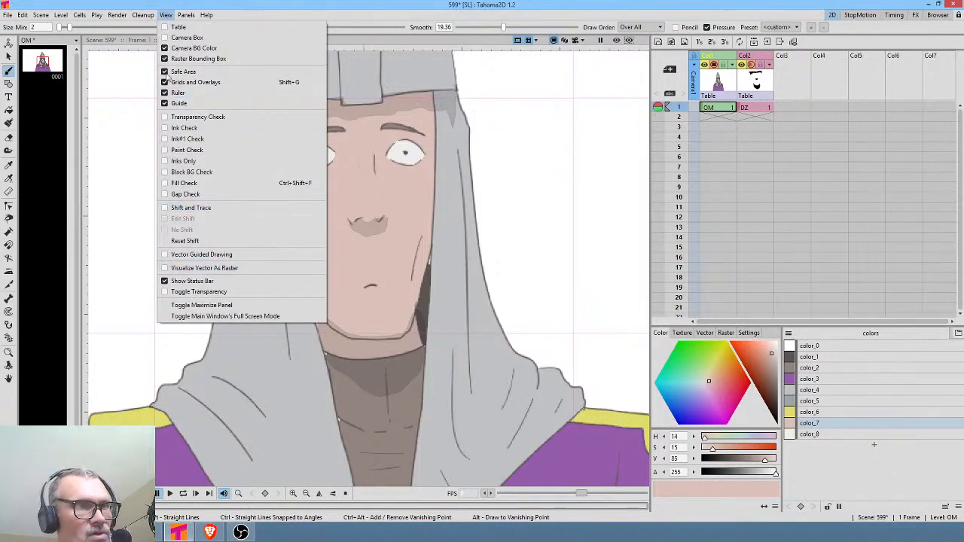
pyautogui.moveTo(186, 15)
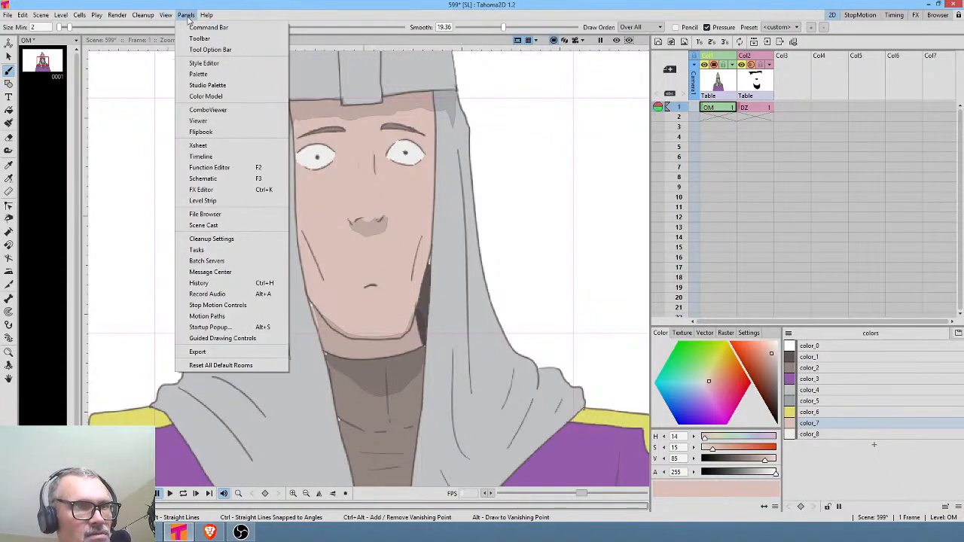
pyautogui.click(226, 226)
pyautogui.rightClick(640, 300)
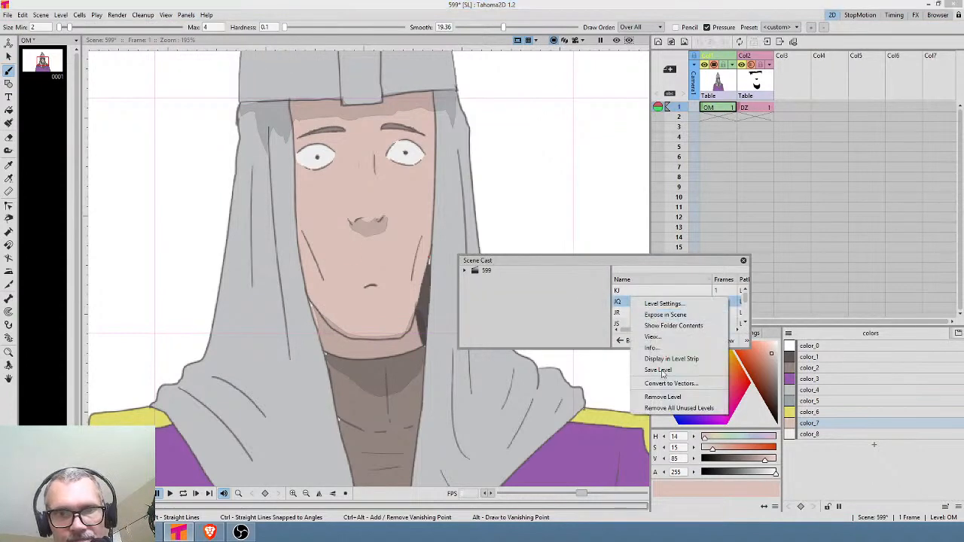
pyautogui.click(678, 407)
pyautogui.click(743, 262)
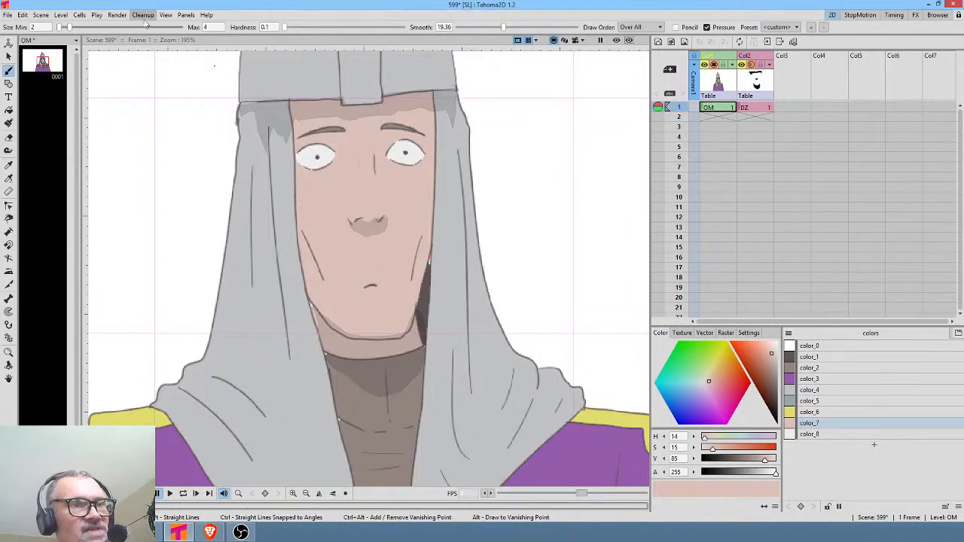
# Step: Set the render output folder to +scenes\599\render in the Output Settings
pyautogui.click(116, 15)
pyautogui.click(132, 63)
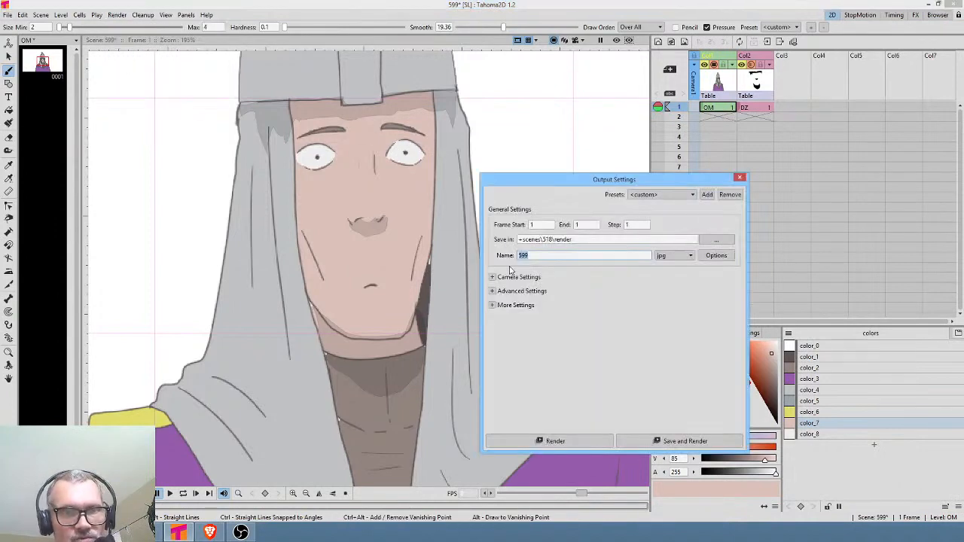
pyautogui.tripleClick(550, 239)
pyautogui.doubleClick(548, 239)
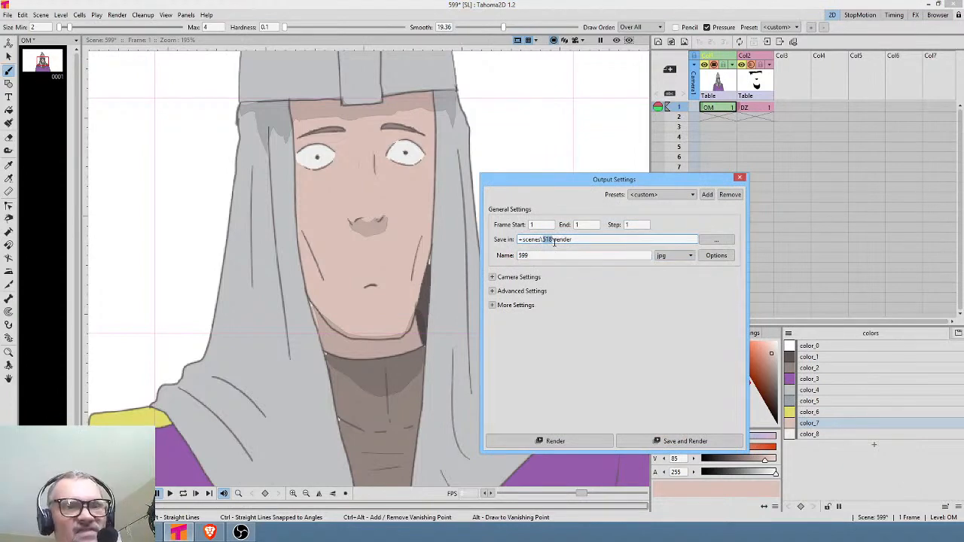
pyautogui.click(549, 240)
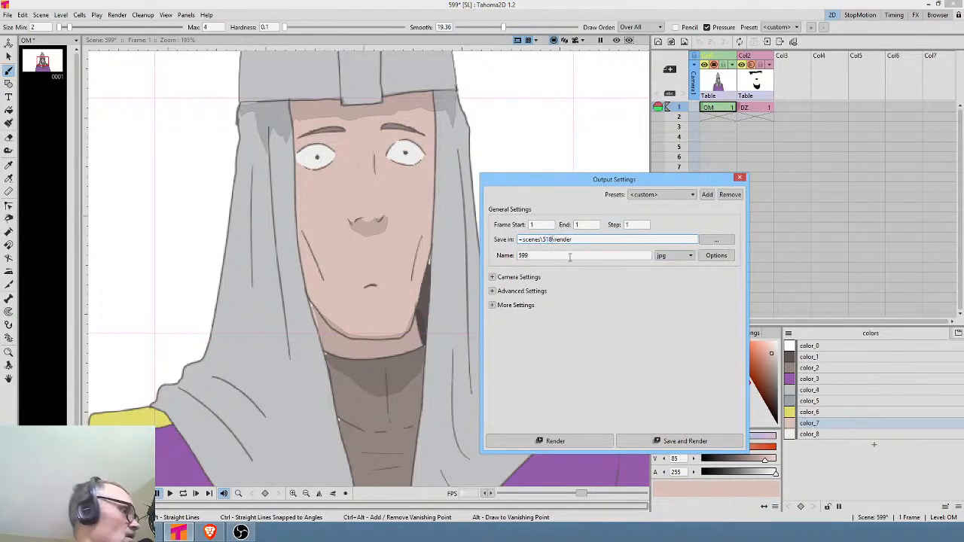
pyautogui.press('BackSpace')
pyautogui.press('BackSpace')
pyautogui.write('99')
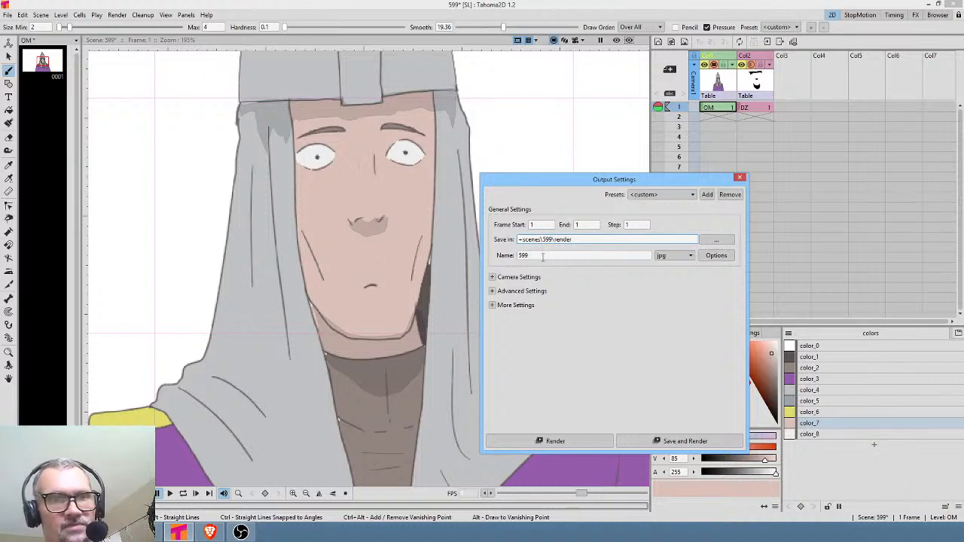
pyautogui.doubleClick(542, 256)
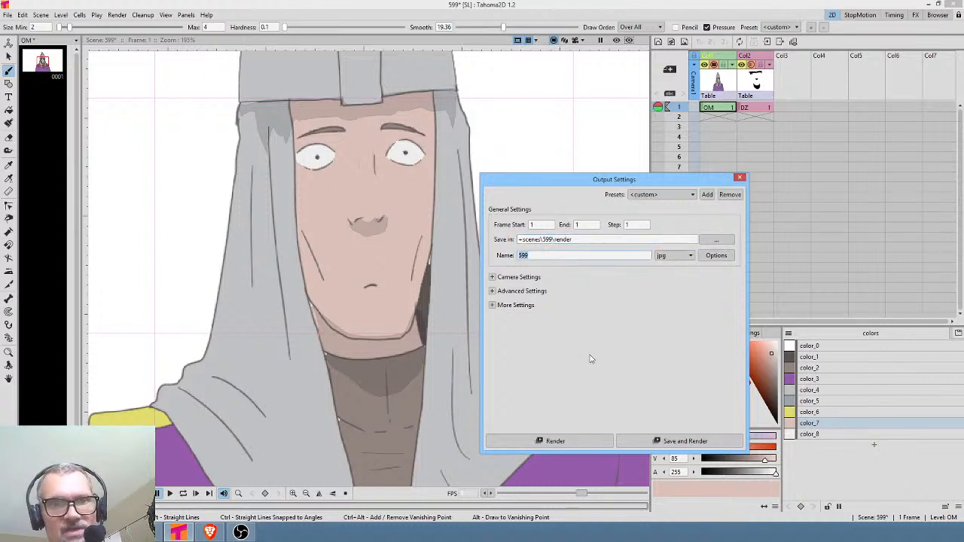
pyautogui.click(740, 178)
# Step: Save the scene and all its levels
pyautogui.click(23, 15)
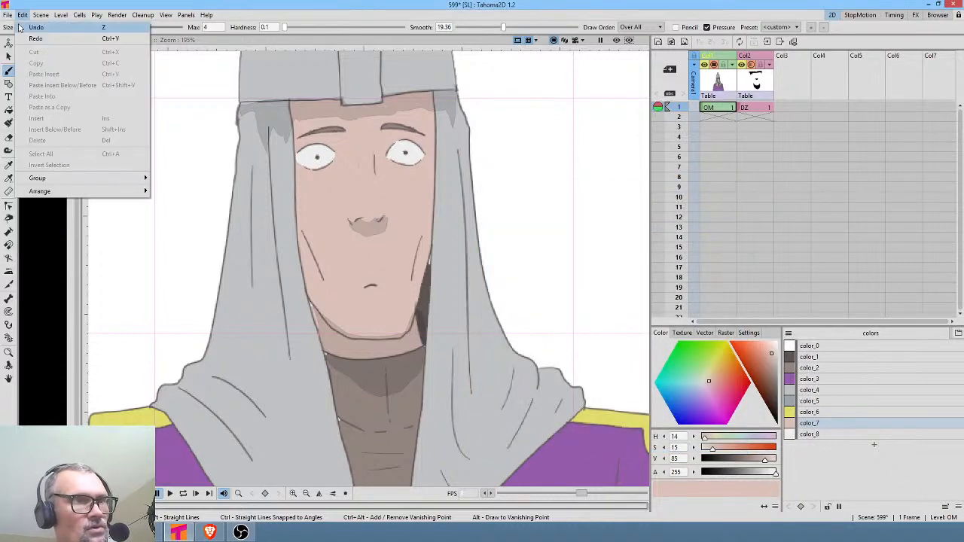
pyautogui.click(7, 15)
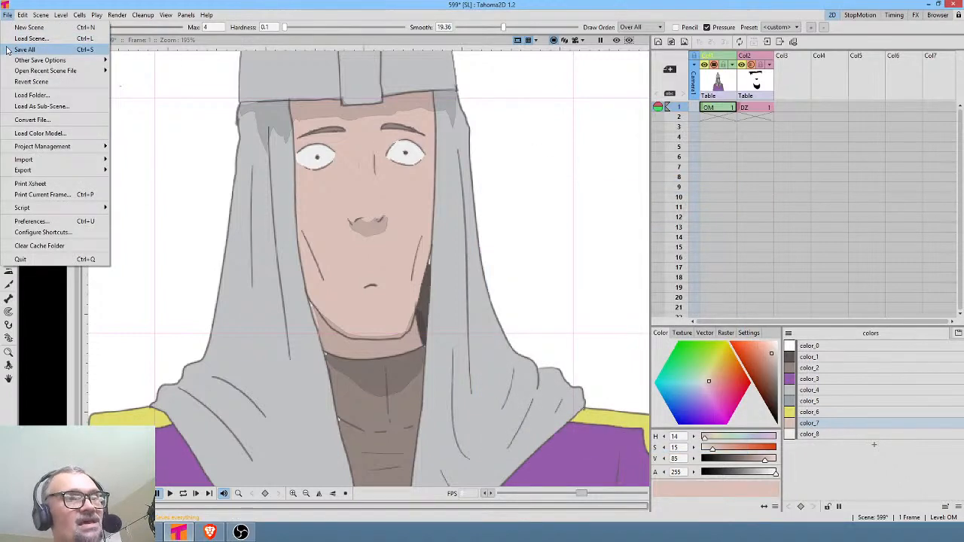
pyautogui.click(8, 49)
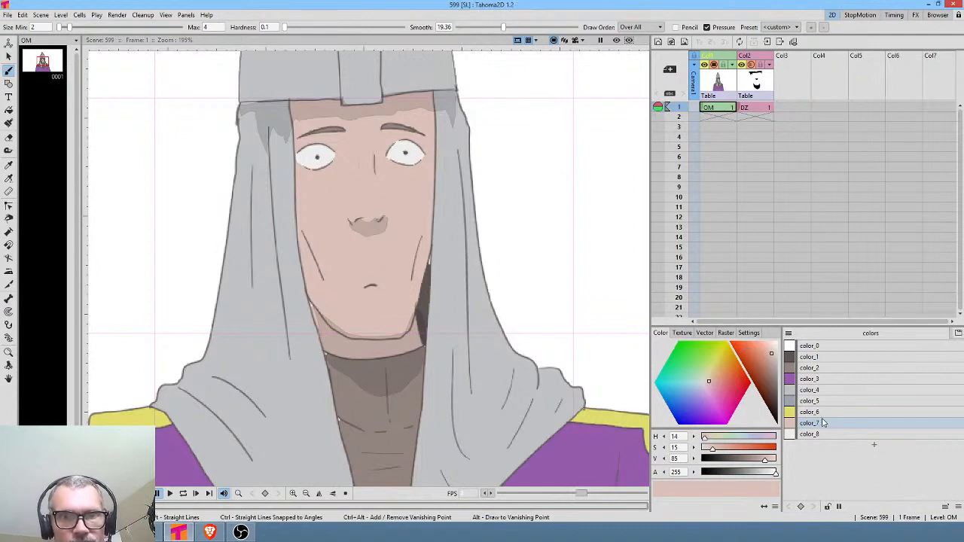
# Step: Fill the unpainted gaps with Freehand fill: collar edges in color_2, dark area beside the jaw in color_1, and neck beside the jaw in color_7
pyautogui.click(813, 368)
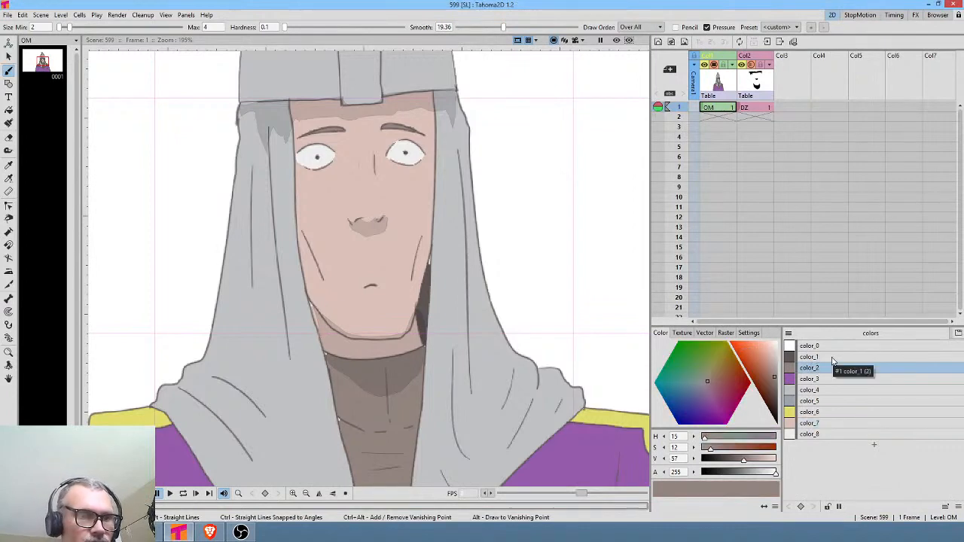
pyautogui.press('f')
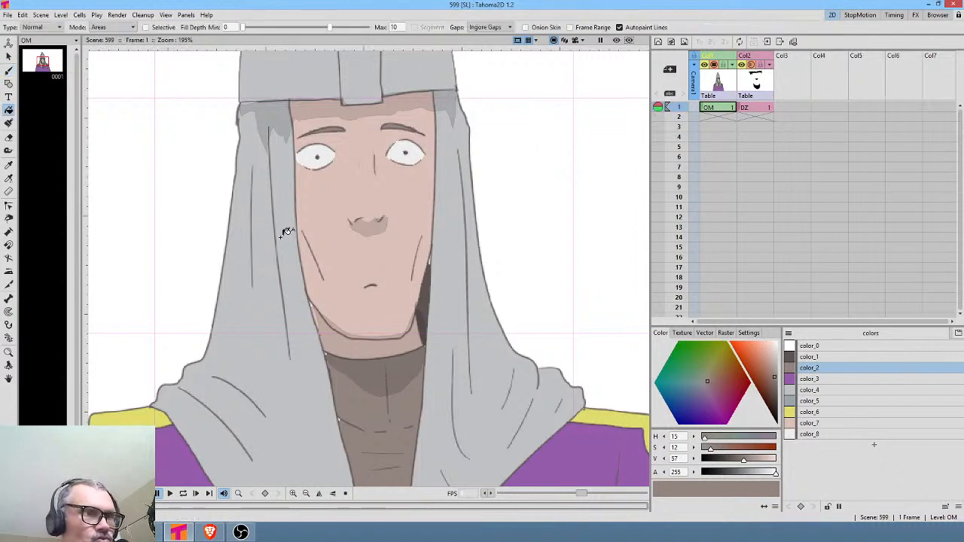
pyautogui.click(51, 27)
pyautogui.click(54, 45)
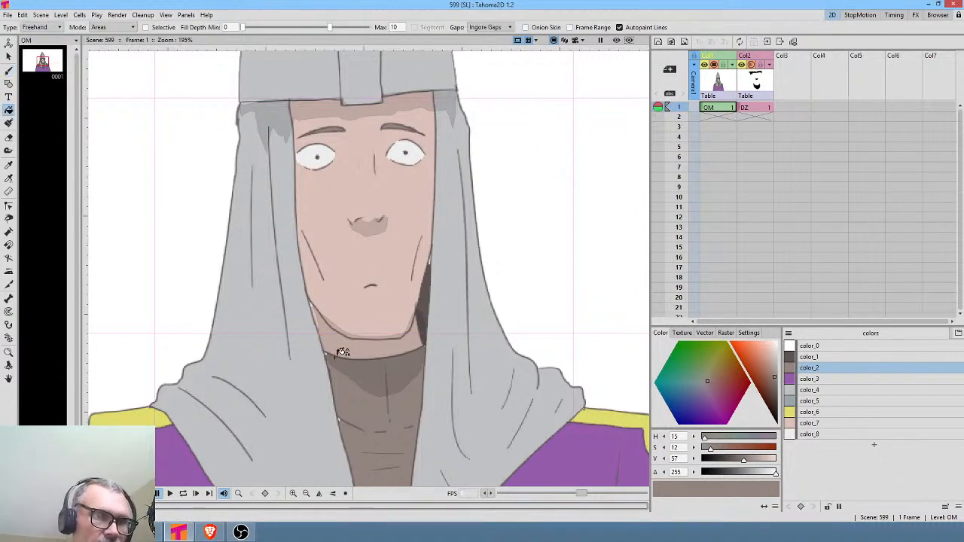
pyautogui.moveTo(331, 356); pyautogui.dragTo(326, 356)
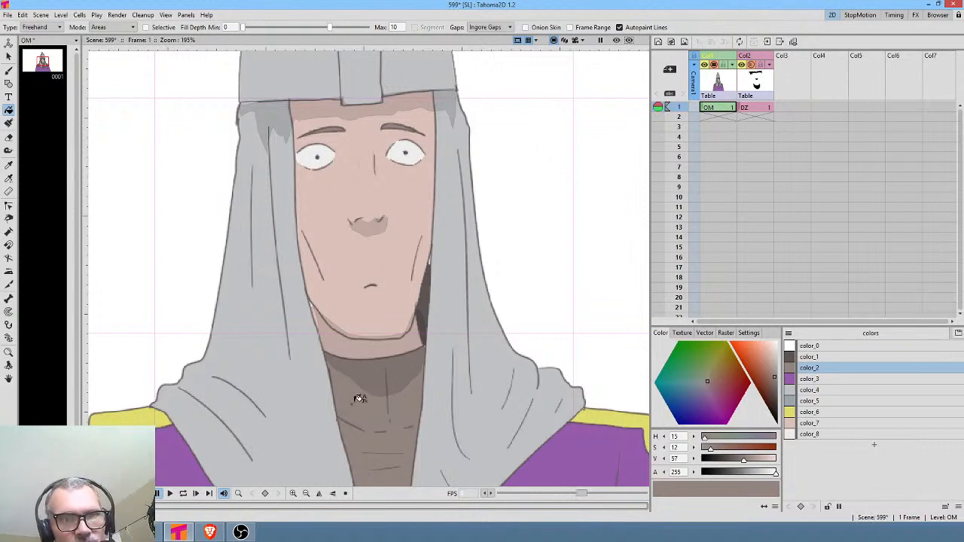
pyautogui.click(825, 357)
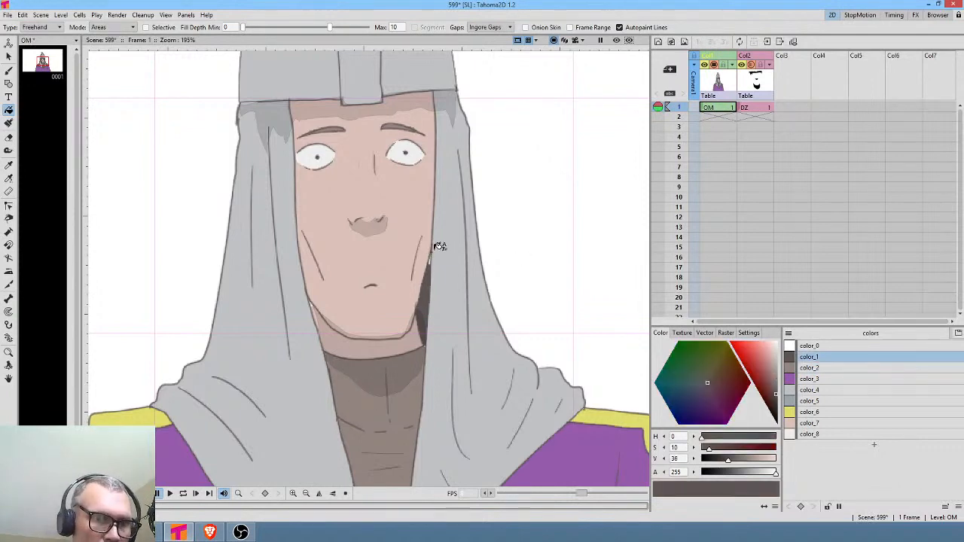
pyautogui.click(817, 423)
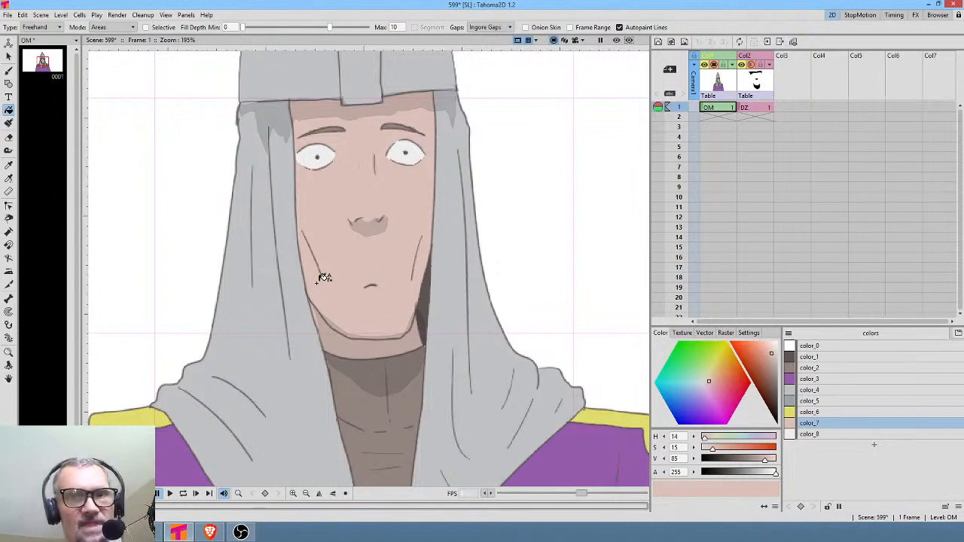
# Step: Brush color_1 shadows on level DZ along the hood's folds, its lower edge and the area just beneath it
pyautogui.click(755, 108)
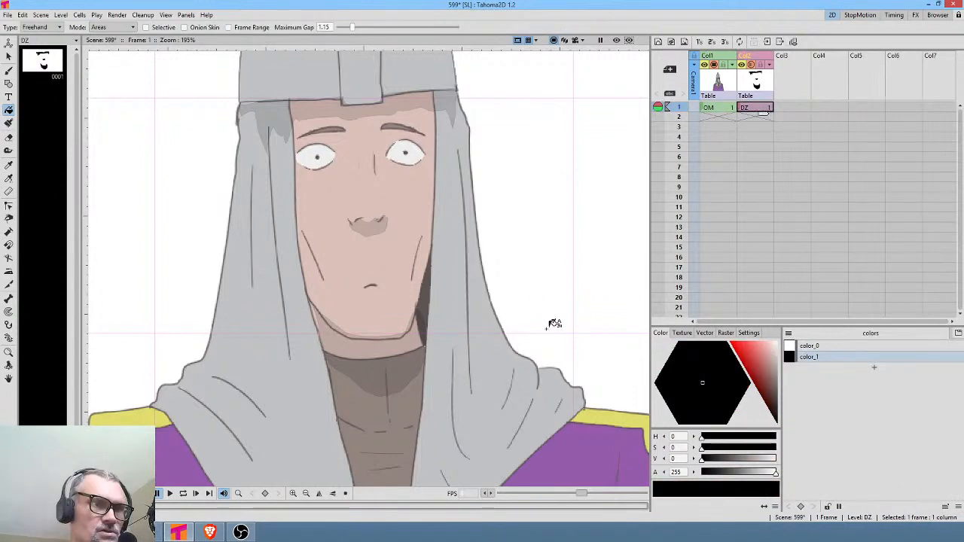
pyautogui.moveTo(555, 324)
pyautogui.mouseDown()
pyautogui.moveTo(527, 215)
pyautogui.moveTo(537, 166)
pyautogui.mouseUp()
pyautogui.press('b')
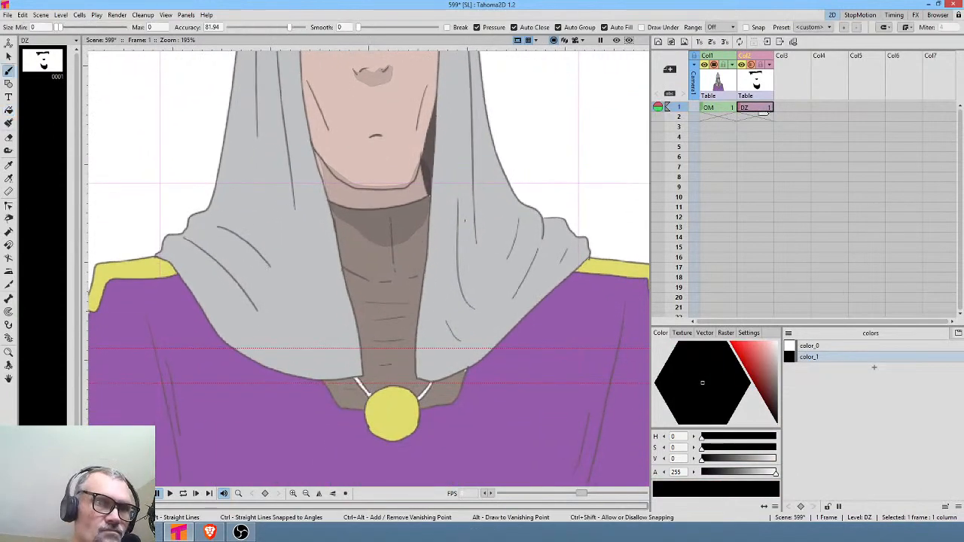
pyautogui.moveTo(456, 230)
pyautogui.mouseDown()
pyautogui.moveTo(461, 300)
pyautogui.moveTo(478, 309)
pyautogui.moveTo(460, 201)
pyautogui.mouseUp()
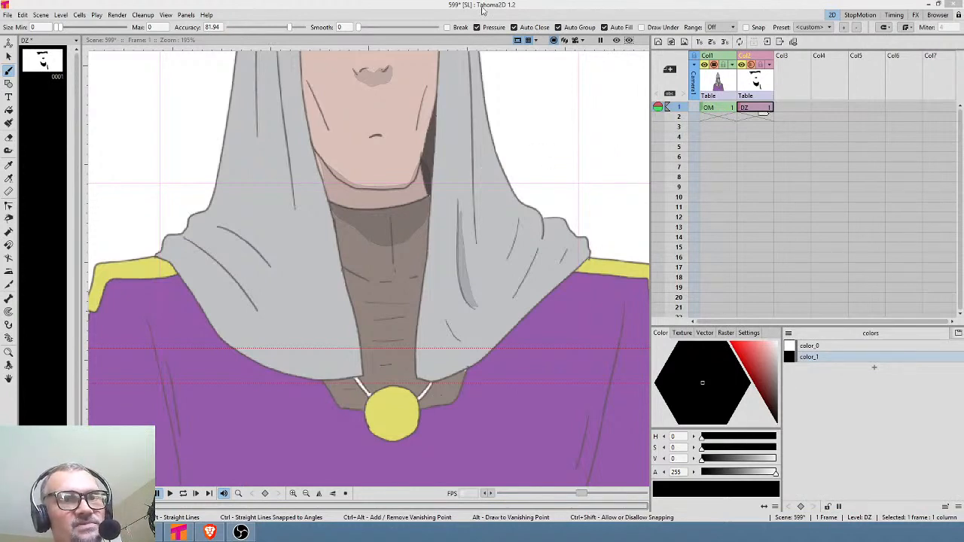
pyautogui.scroll(-3, 483, 129)
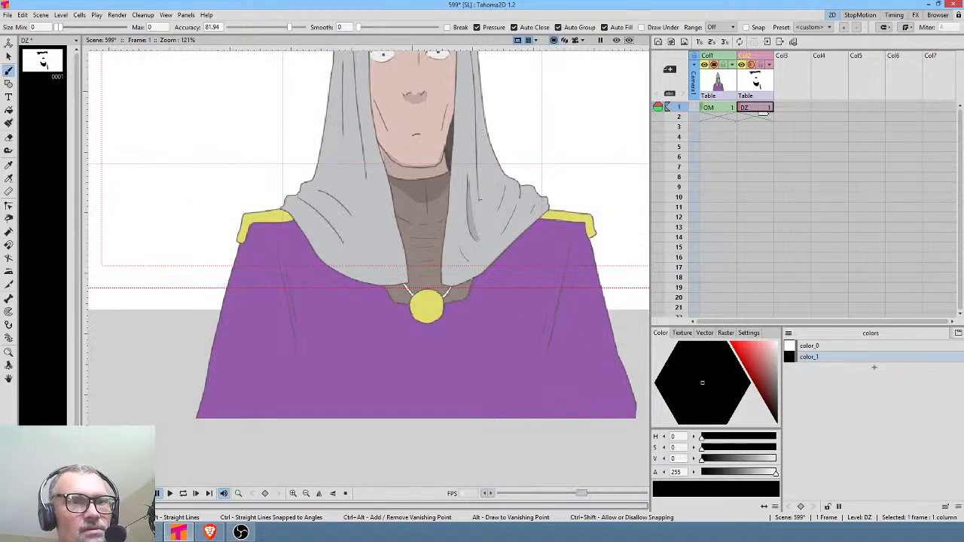
pyautogui.moveTo(363, 133); pyautogui.dragTo(345, 222)
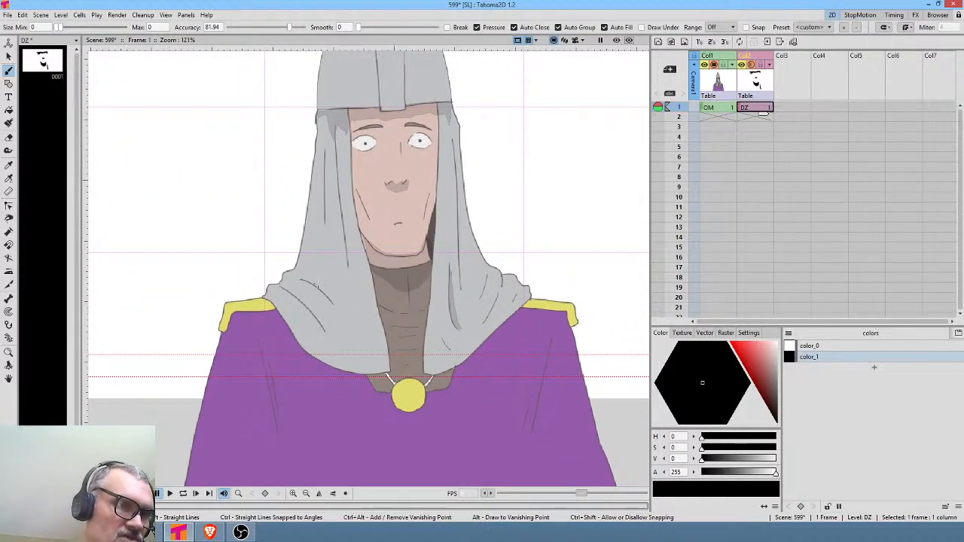
pyautogui.moveTo(315, 284)
pyautogui.mouseDown()
pyautogui.moveTo(356, 313)
pyautogui.moveTo(332, 292)
pyautogui.mouseUp()
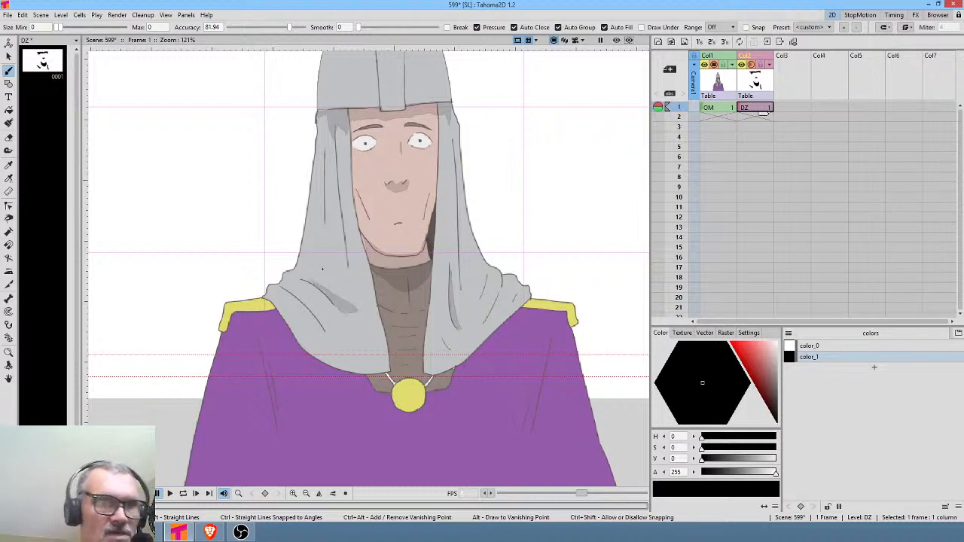
pyautogui.moveTo(273, 316)
pyautogui.mouseDown()
pyautogui.moveTo(317, 371)
pyautogui.moveTo(350, 386)
pyautogui.moveTo(393, 371)
pyautogui.moveTo(324, 356)
pyautogui.moveTo(265, 300)
pyautogui.mouseUp()
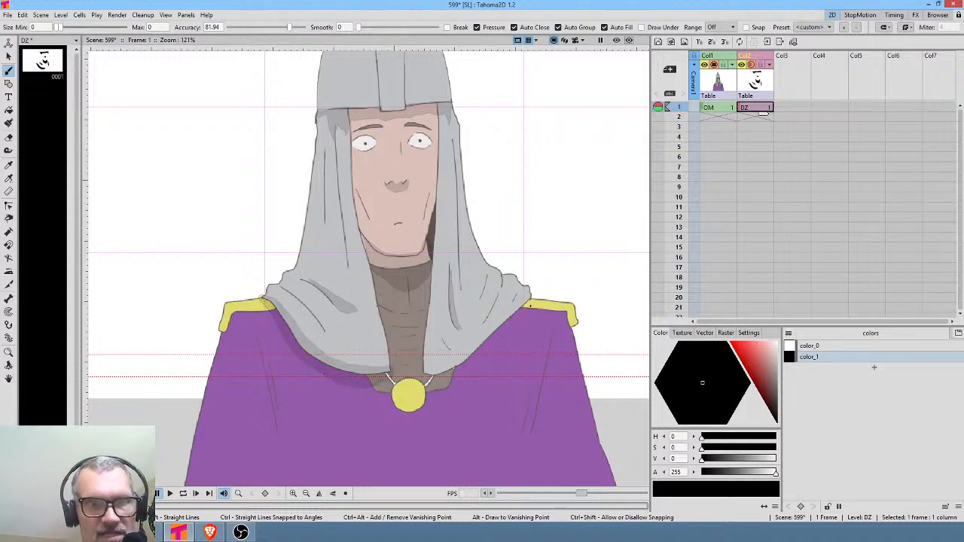
pyautogui.moveTo(528, 299)
pyautogui.mouseDown()
pyautogui.moveTo(436, 372)
pyautogui.moveTo(496, 349)
pyautogui.moveTo(532, 303)
pyautogui.mouseUp()
# Step: Paint broad shadows on the purple cape's folds and lower edge, plus small shadows on the yellow shoulder trims
pyautogui.middleClick(580, 407)
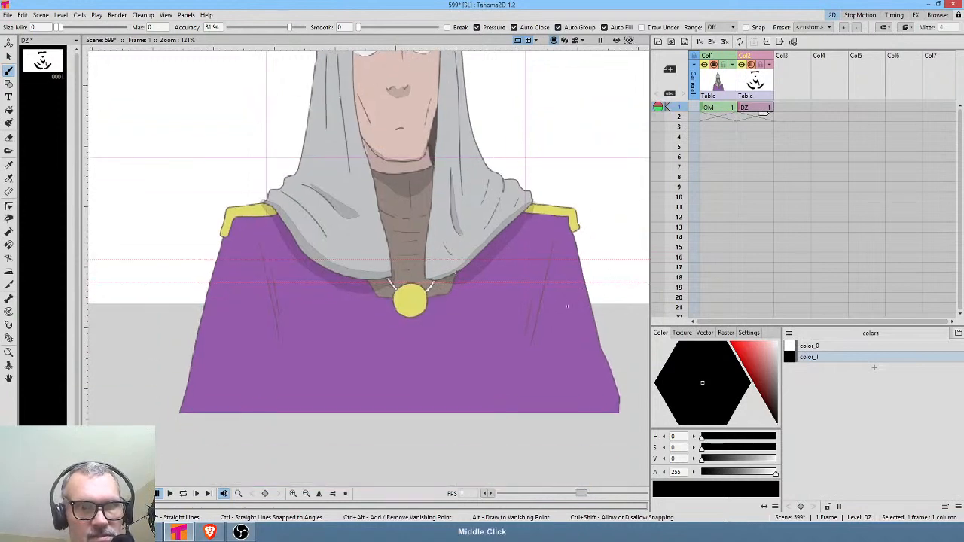
pyautogui.moveTo(565, 414)
pyautogui.mouseDown()
pyautogui.moveTo(548, 284)
pyautogui.moveTo(523, 363)
pyautogui.moveTo(470, 444)
pyautogui.moveTo(465, 417)
pyautogui.moveTo(449, 411)
pyautogui.moveTo(398, 453)
pyautogui.moveTo(321, 453)
pyautogui.moveTo(274, 312)
pyautogui.moveTo(279, 406)
pyautogui.moveTo(252, 382)
pyautogui.moveTo(229, 414)
pyautogui.moveTo(226, 447)
pyautogui.moveTo(304, 472)
pyautogui.moveTo(461, 484)
pyautogui.moveTo(552, 469)
pyautogui.moveTo(575, 439)
pyautogui.mouseUp()
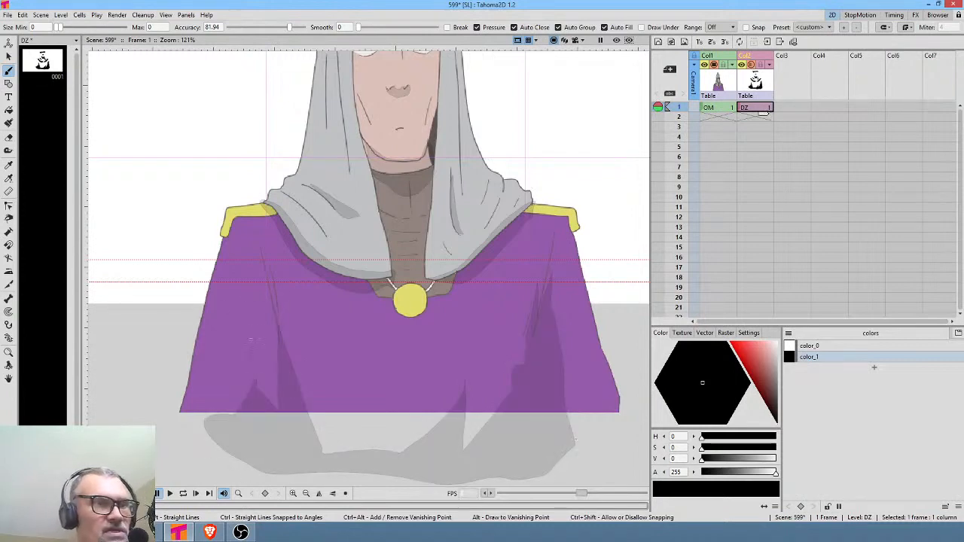
pyautogui.moveTo(250, 338)
pyautogui.mouseDown()
pyautogui.moveTo(243, 258)
pyautogui.moveTo(250, 346)
pyautogui.mouseUp()
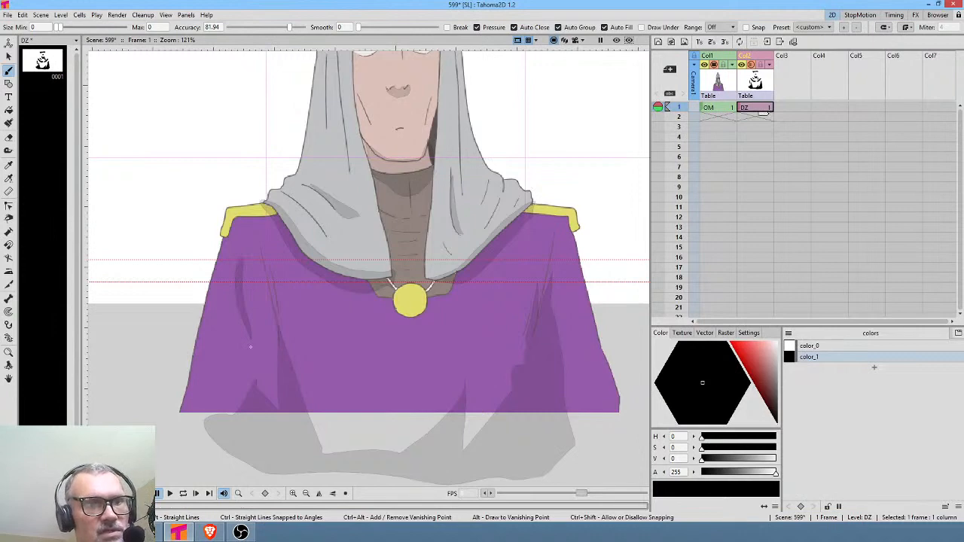
pyautogui.moveTo(275, 212)
pyautogui.mouseDown()
pyautogui.moveTo(232, 212)
pyautogui.moveTo(225, 239)
pyautogui.moveTo(275, 213)
pyautogui.mouseUp()
pyautogui.moveTo(548, 209)
pyautogui.mouseDown()
pyautogui.moveTo(569, 215)
pyautogui.moveTo(528, 216)
pyautogui.moveTo(567, 240)
pyautogui.moveTo(568, 213)
pyautogui.mouseUp()
# Step: Fill the shaded side of the helmet crest with color_5 on level OM, using the Normal fill type
pyautogui.middleClick(504, 300)
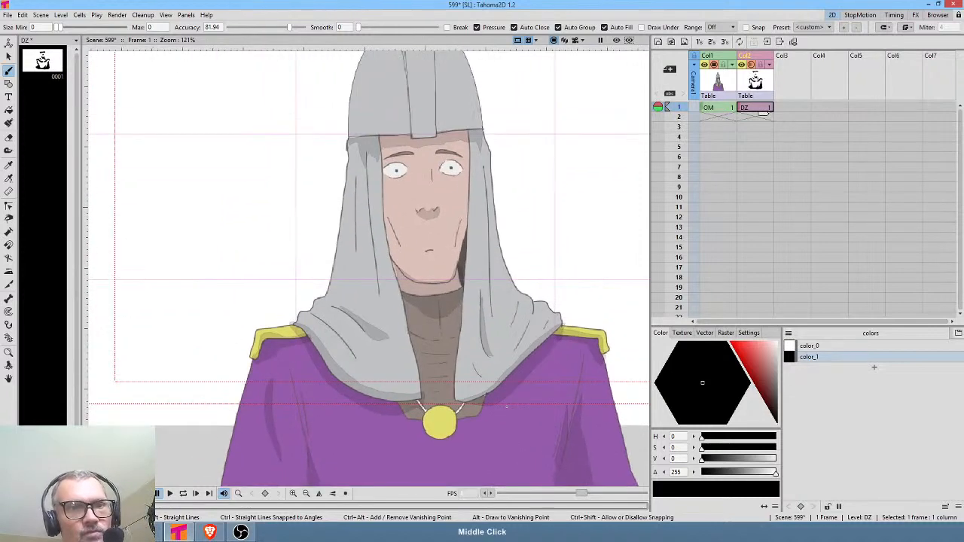
pyautogui.middleClick(506, 406)
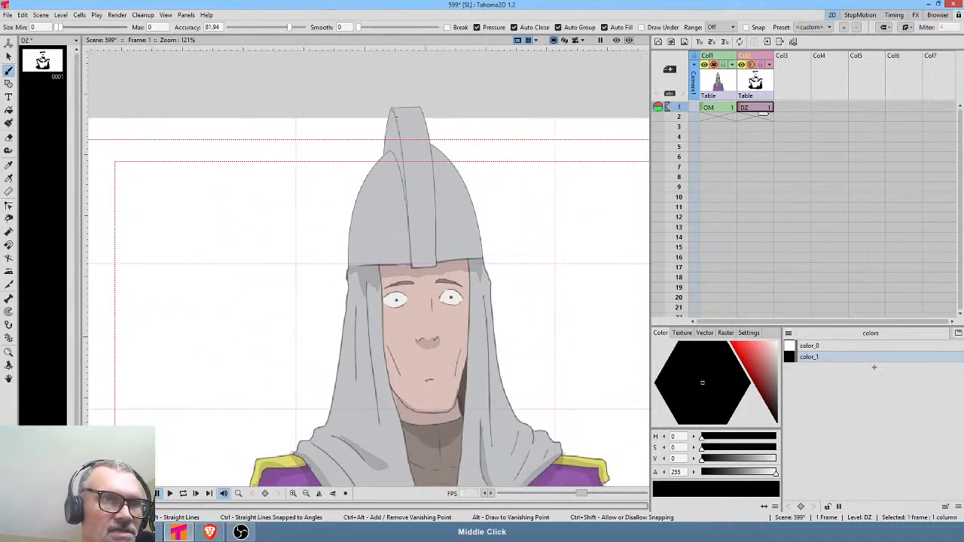
pyautogui.click(729, 83)
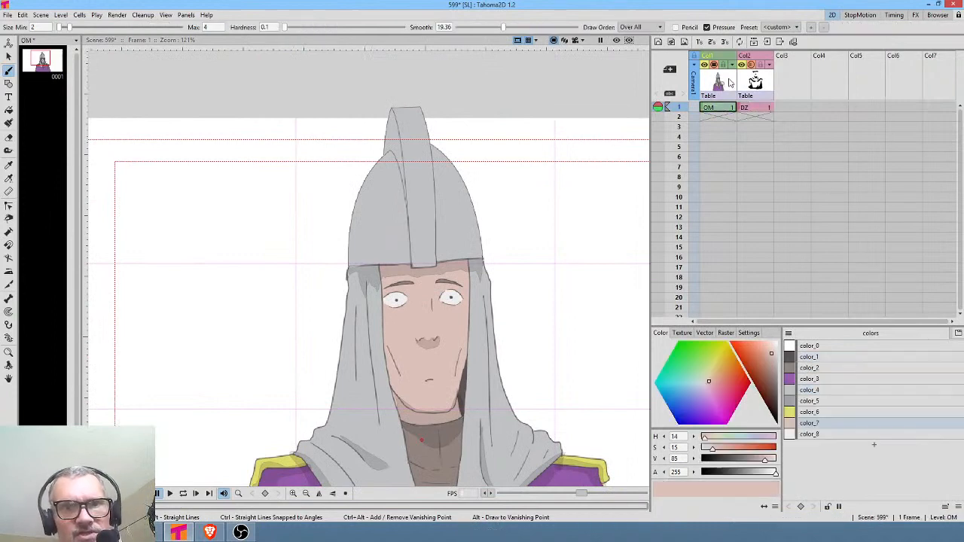
pyautogui.click(830, 391)
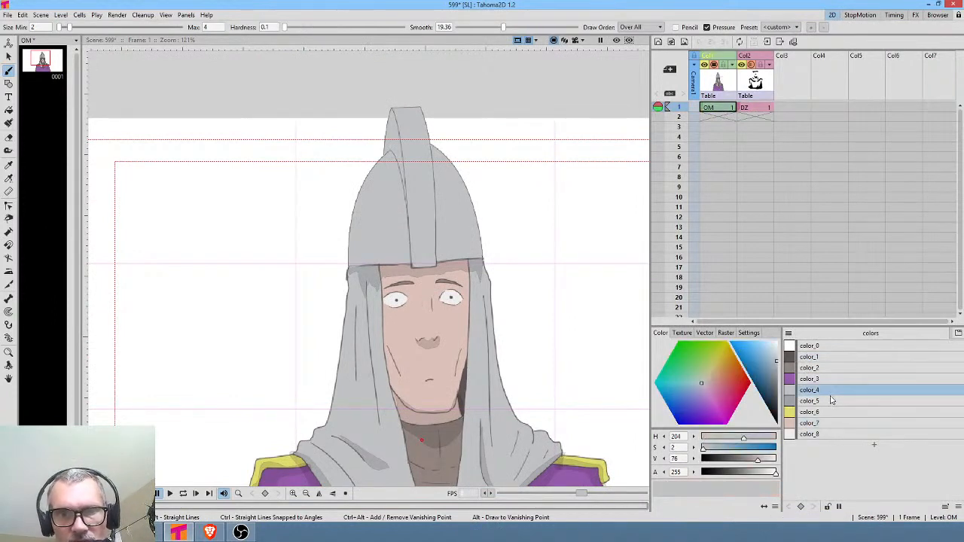
pyautogui.click(831, 402)
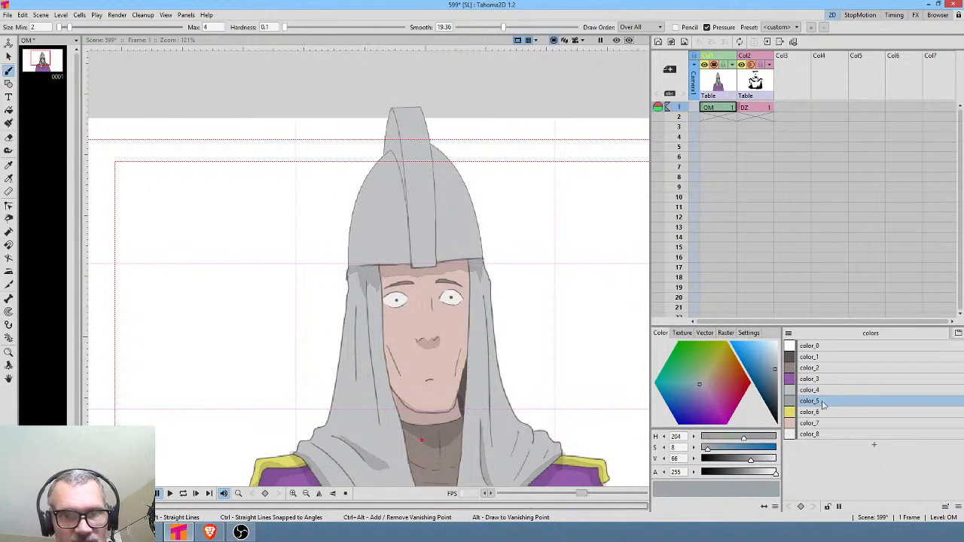
pyautogui.press('f')
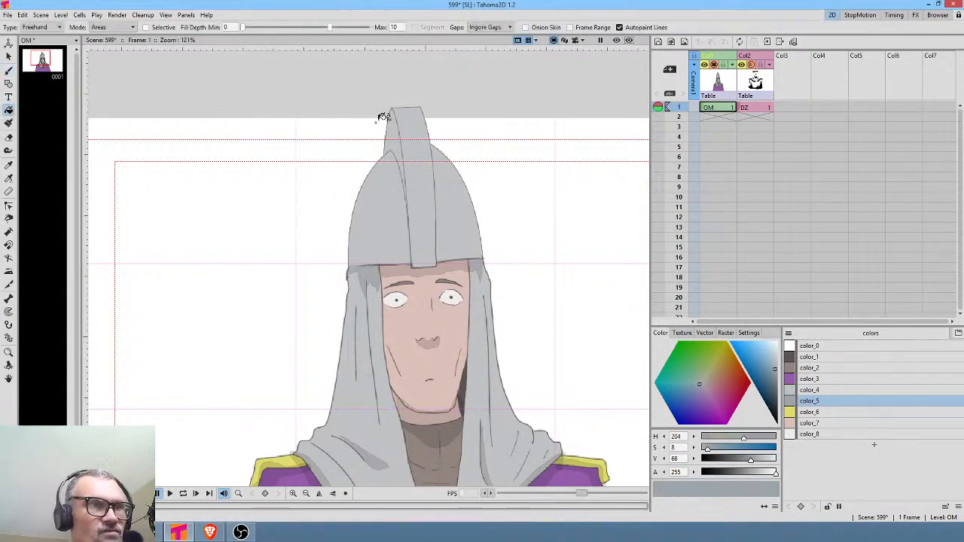
pyautogui.click(60, 27)
pyautogui.click(34, 35)
pyautogui.click(393, 126)
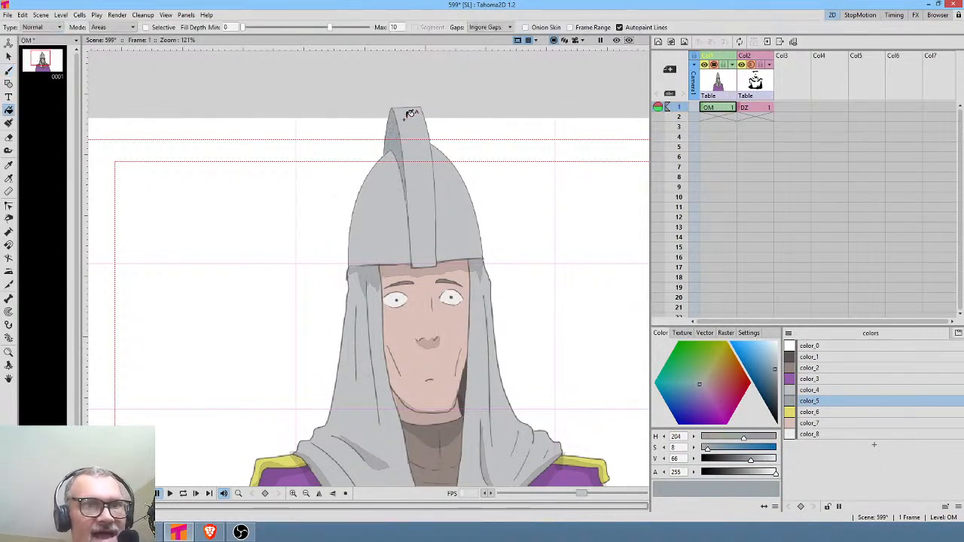
# Step: Brush a color_1 shadow on level DZ inside the helmet crest and down along its side over the dome
pyautogui.click(755, 108)
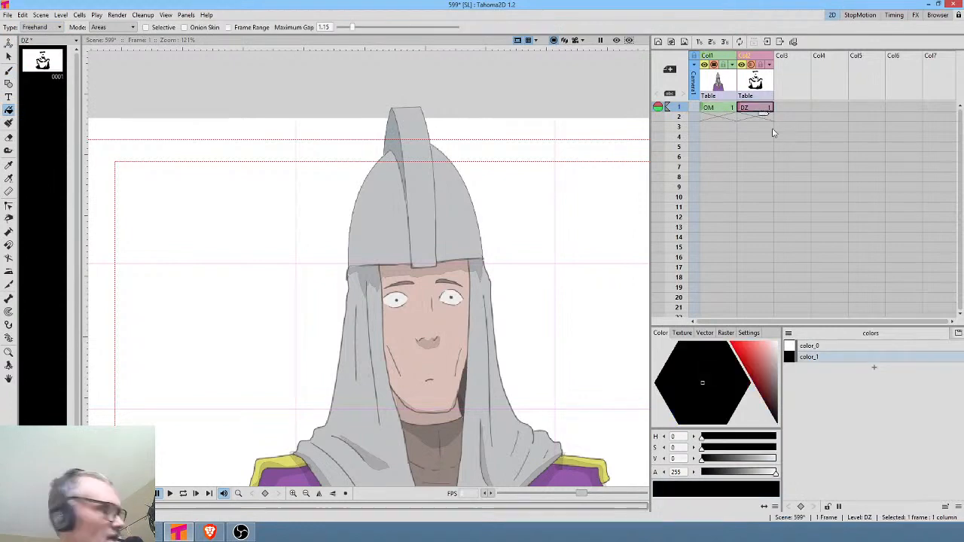
pyautogui.press('b')
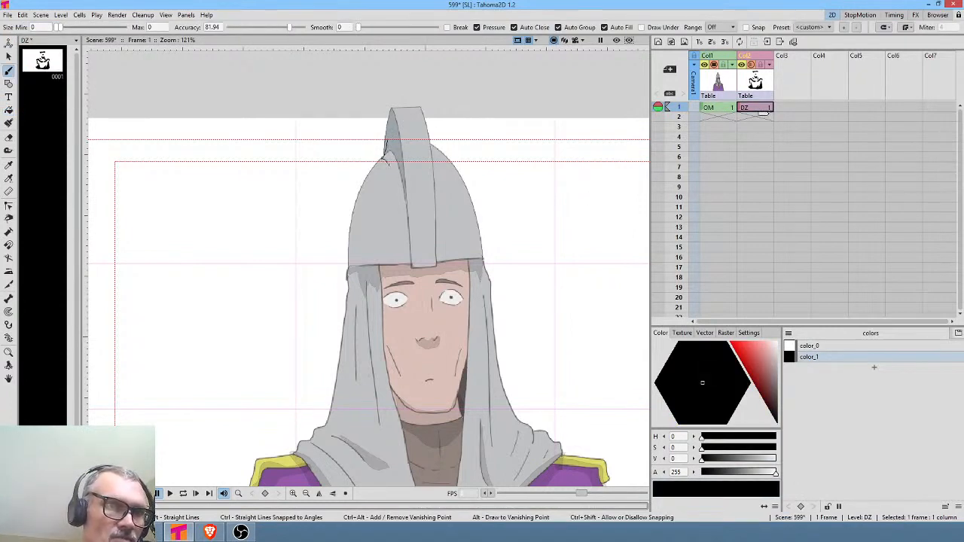
pyautogui.moveTo(385, 159)
pyautogui.mouseDown()
pyautogui.moveTo(405, 241)
pyautogui.moveTo(405, 168)
pyautogui.moveTo(387, 130)
pyautogui.mouseUp()
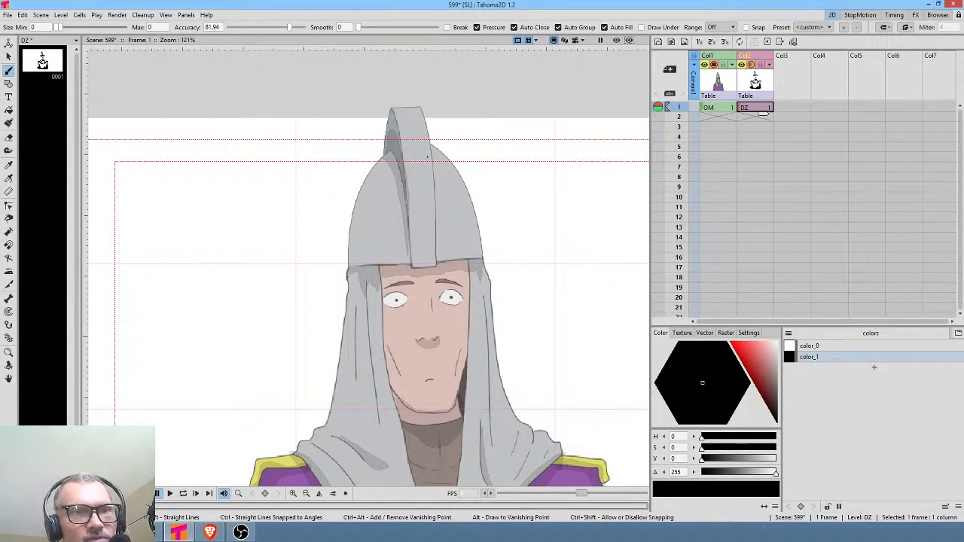
# Step: Link shadow column Col2 as a child of Col1 in the Stage Schematic and close the schematic
pyautogui.scroll(-3, 426, 157)
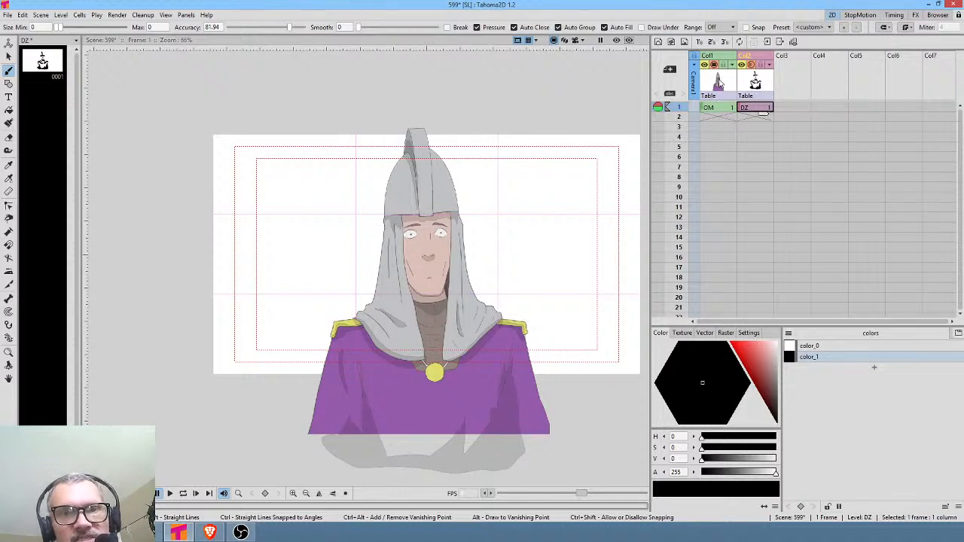
pyautogui.click(716, 89)
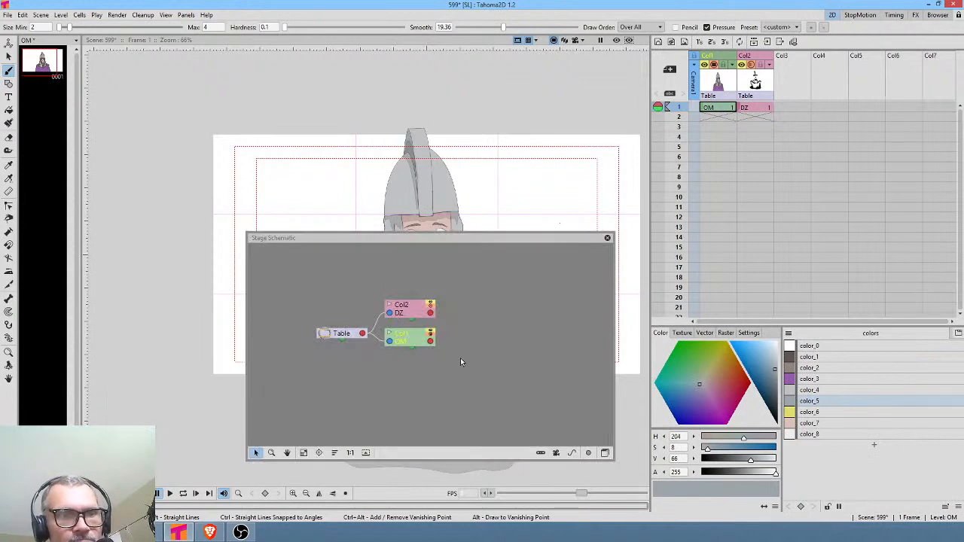
pyautogui.moveTo(412, 309); pyautogui.dragTo(432, 344)
pyautogui.moveTo(529, 335); pyautogui.dragTo(476, 344)
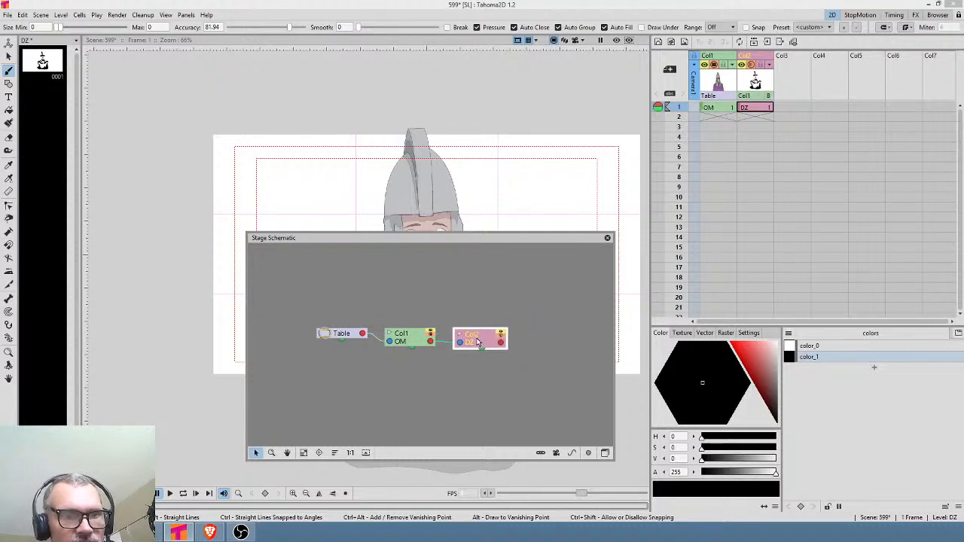
pyautogui.click(607, 238)
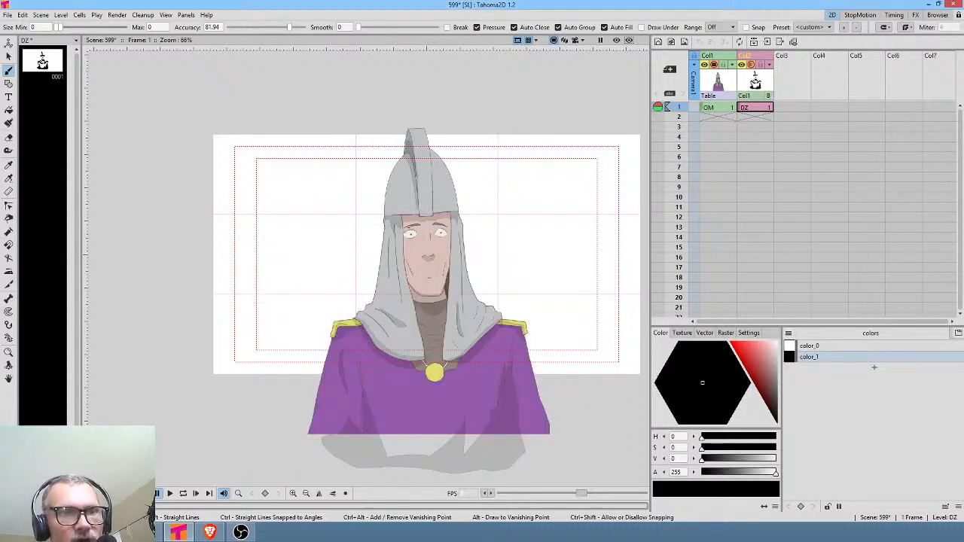
# Step: Scale Col1 down to about 69.55% with the Animate tool so the character fits the frame, and save the scene
pyautogui.click(715, 108)
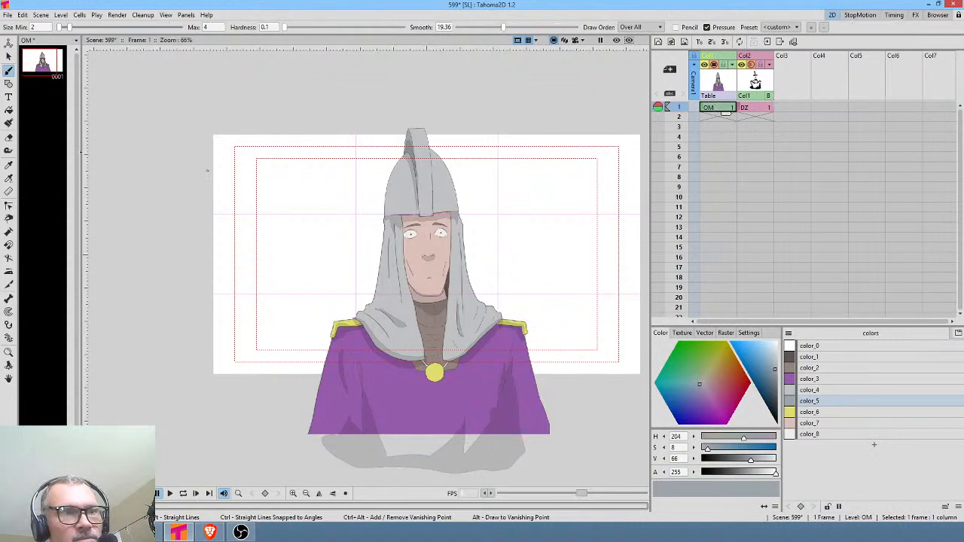
pyautogui.press('a')
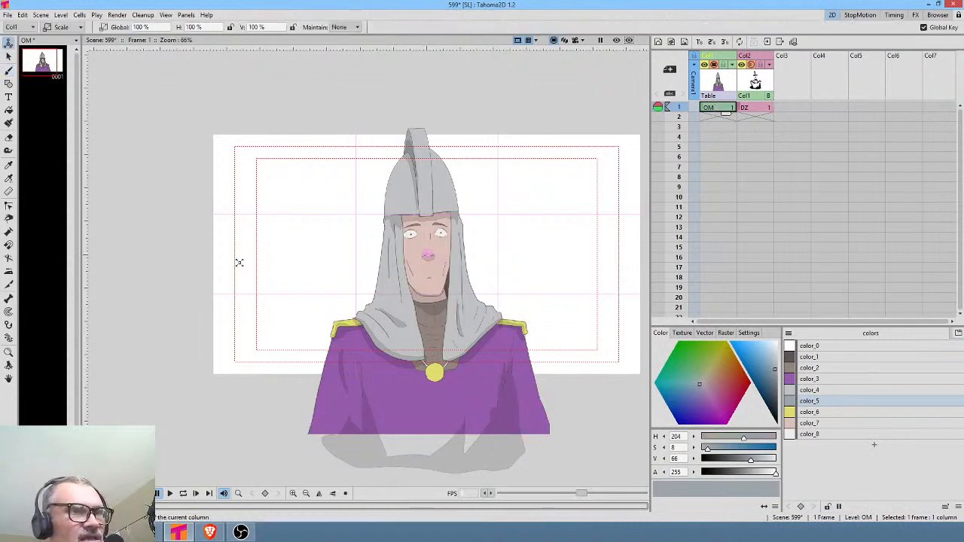
pyautogui.moveTo(360, 181)
pyautogui.mouseDown()
pyautogui.moveTo(411, 172)
pyautogui.moveTo(375, 208)
pyautogui.moveTo(355, 204)
pyautogui.moveTo(389, 206)
pyautogui.mouseUp()
pyautogui.scroll(2, 496, 186)
pyautogui.scroll(1, 496, 187)
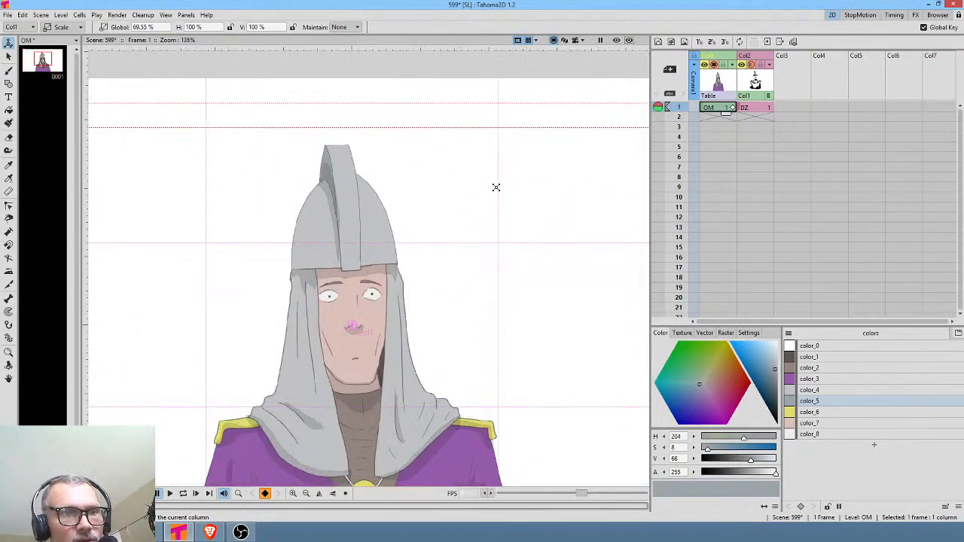
pyautogui.scroll(-1, 496, 187)
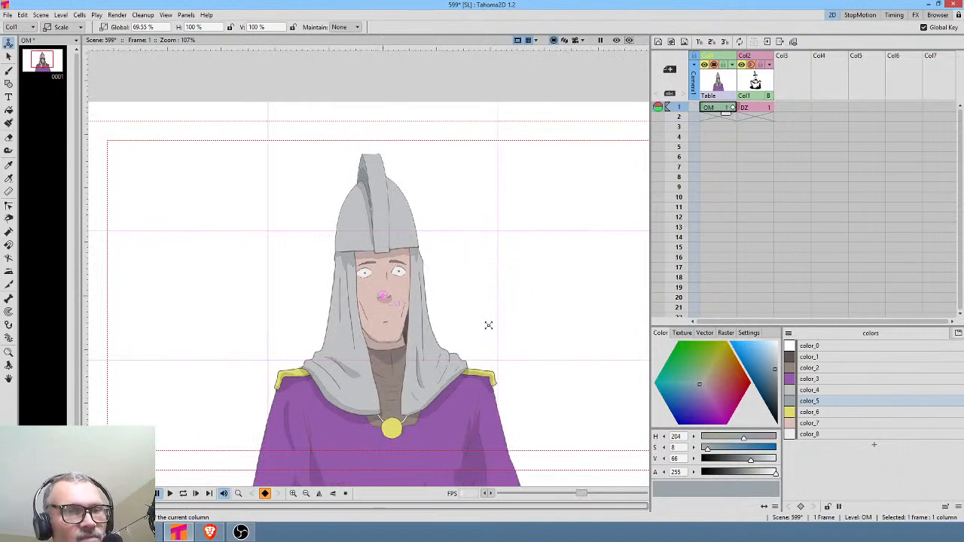
pyautogui.scroll(-1, 495, 302)
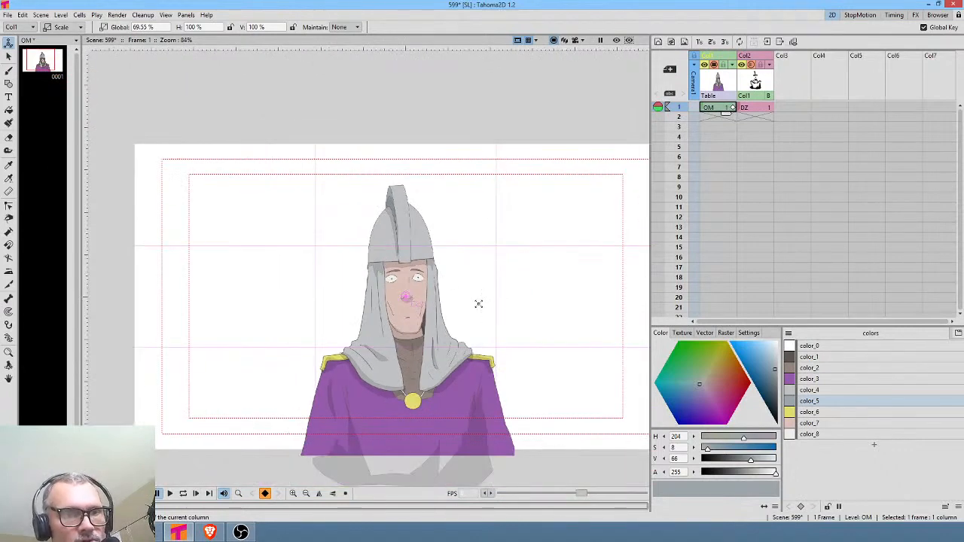
pyautogui.moveTo(477, 304)
pyautogui.mouseDown()
pyautogui.moveTo(490, 294)
pyautogui.moveTo(478, 301)
pyautogui.mouseUp()
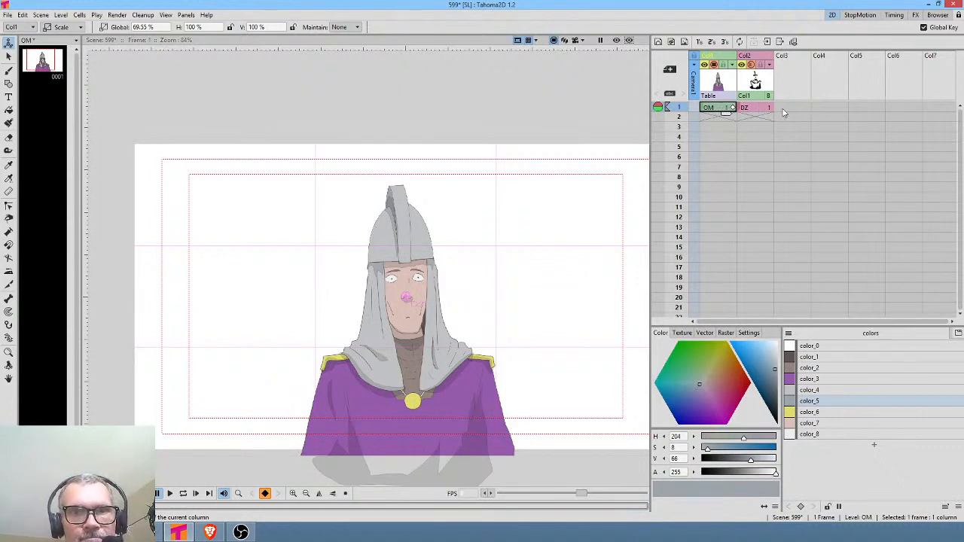
pyautogui.hotkey('ctrl', 's')
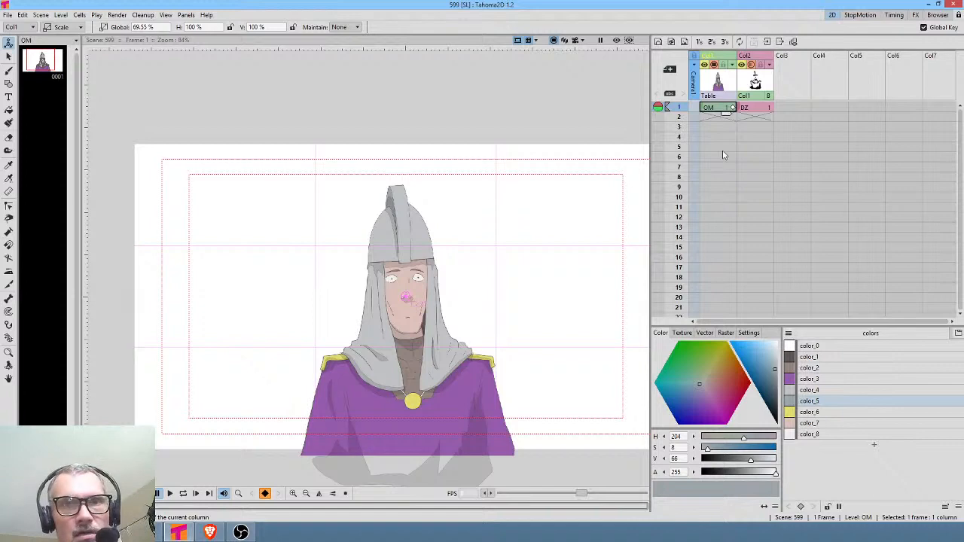
# Step: Create a new drawing level in Col3 by placing a brush dot on frame 1, and erase the dot
pyautogui.click(791, 109)
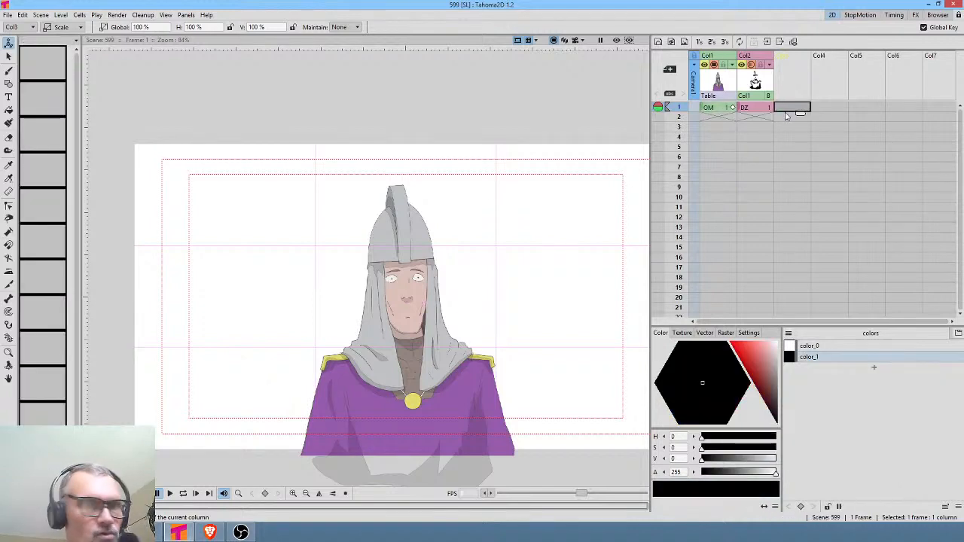
pyautogui.press('b')
pyautogui.click(491, 326)
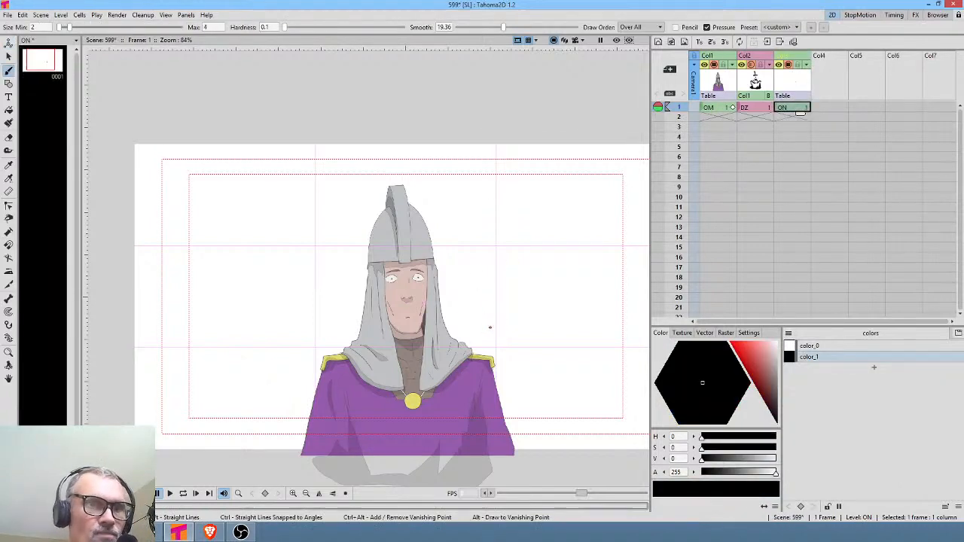
pyautogui.press('e')
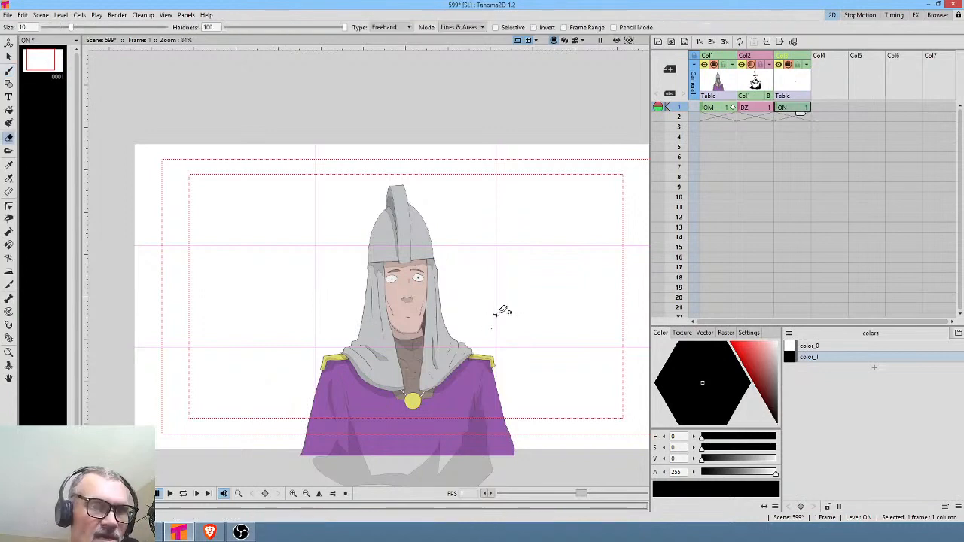
pyautogui.middleClick(535, 245)
pyautogui.moveTo(529, 248); pyautogui.dragTo(528, 208)
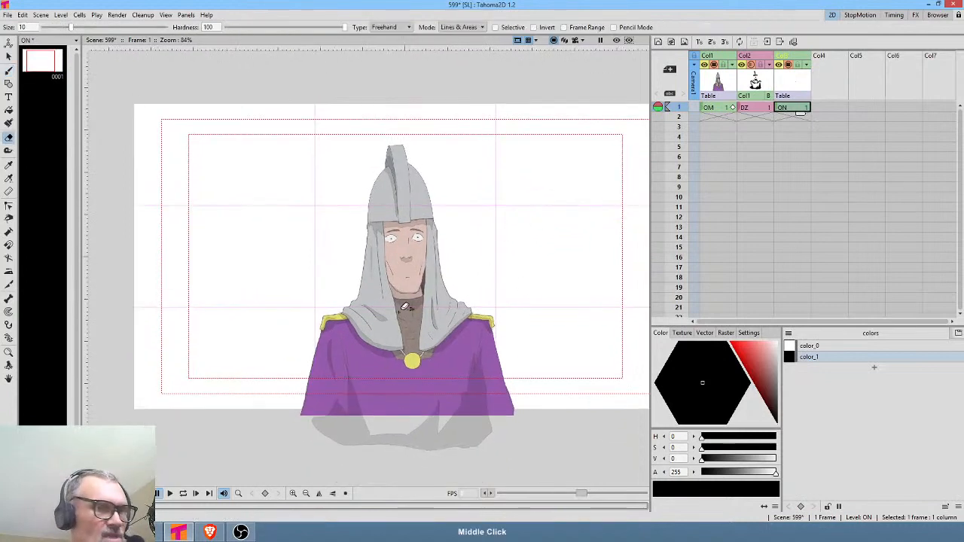
# Step: Try a brushed finger outline below the medallion on level ON, undo it, and set the brush hardness to 35.32
pyautogui.press('b')
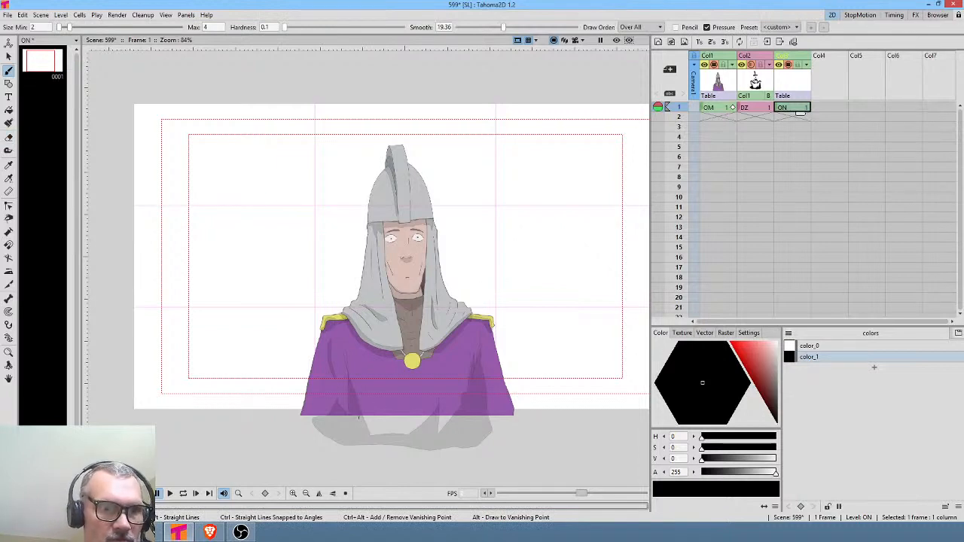
pyautogui.moveTo(399, 367); pyautogui.dragTo(370, 260)
pyautogui.hotkey('shift', 'space')
pyautogui.moveTo(327, 329); pyautogui.dragTo(422, 253)
pyautogui.moveTo(439, 188)
pyautogui.mouseDown()
pyautogui.moveTo(422, 202)
pyautogui.moveTo(378, 405)
pyautogui.moveTo(420, 332)
pyautogui.moveTo(455, 311)
pyautogui.moveTo(462, 320)
pyautogui.moveTo(405, 393)
pyautogui.mouseUp()
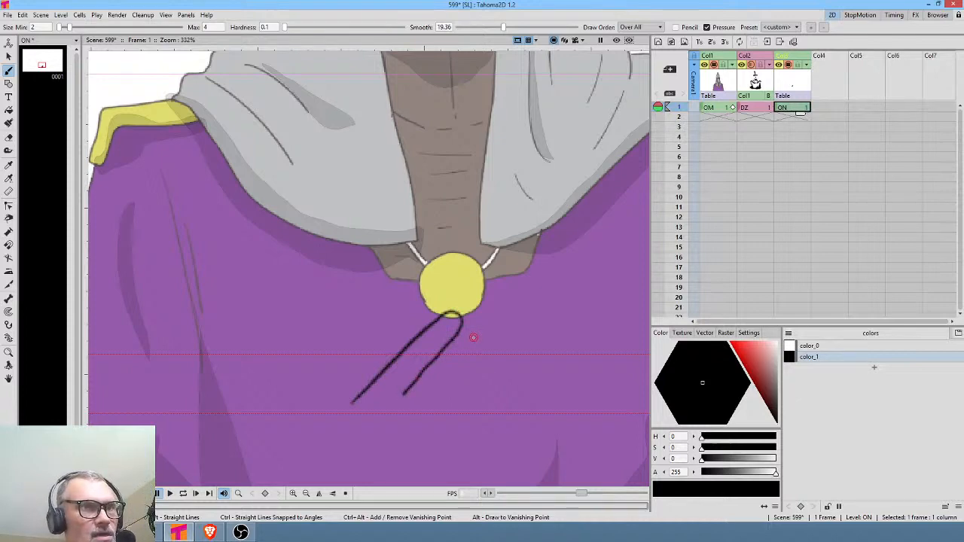
pyautogui.hotkey('ctrl', 'z')
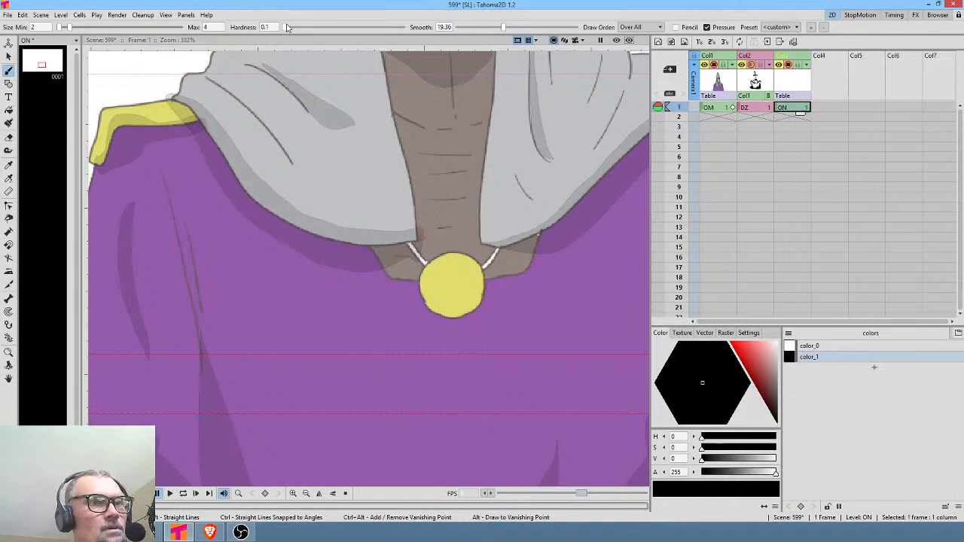
pyautogui.moveTo(286, 27); pyautogui.dragTo(326, 28)
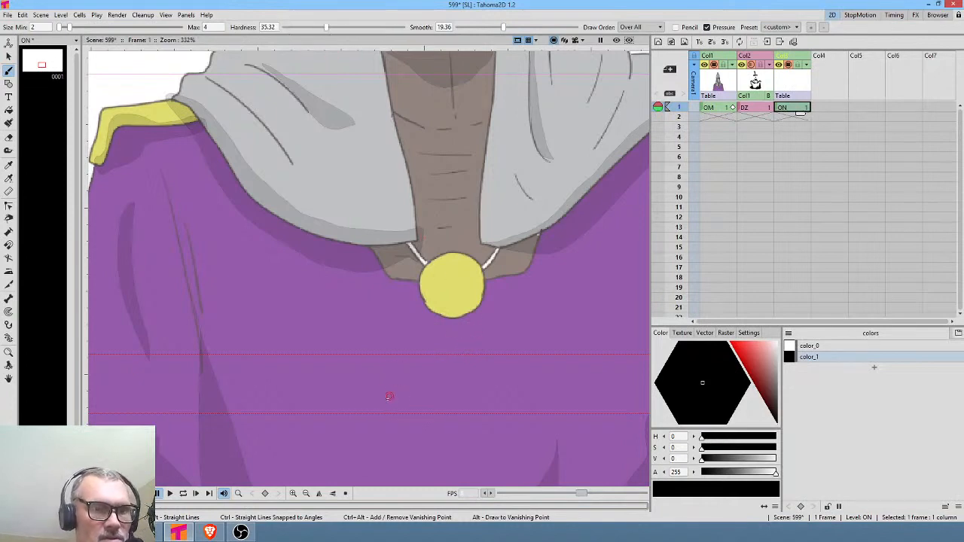
# Step: Brush a pointing hand in color_1 below the medallion, with a fingernail, curled fingers and a closed outline
pyautogui.moveTo(361, 429)
pyautogui.mouseDown()
pyautogui.moveTo(428, 352)
pyautogui.moveTo(464, 332)
pyautogui.moveTo(465, 357)
pyautogui.moveTo(404, 431)
pyautogui.mouseUp()
pyautogui.moveTo(448, 363)
pyautogui.mouseDown()
pyautogui.moveTo(461, 340)
pyautogui.moveTo(448, 349)
pyautogui.mouseUp()
pyautogui.middleClick(449, 336)
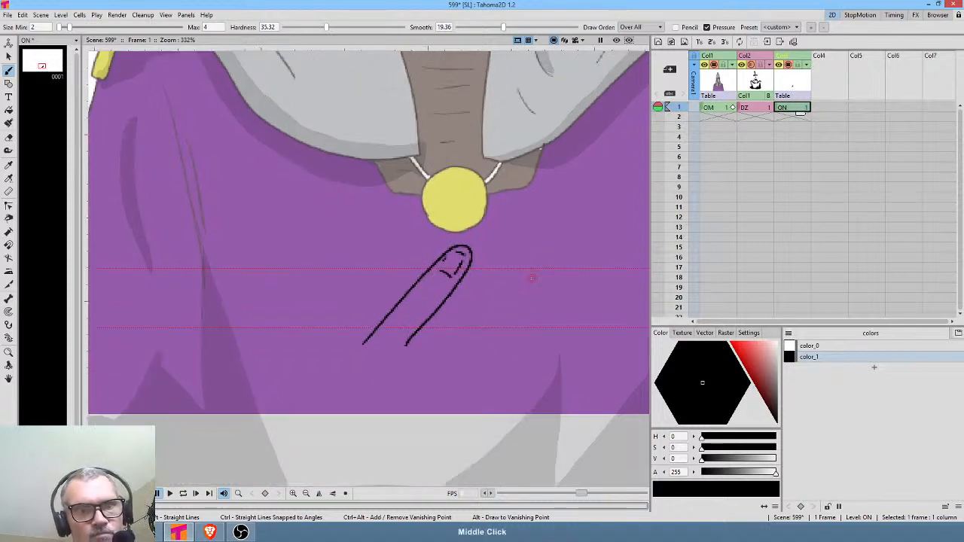
pyautogui.moveTo(403, 308)
pyautogui.mouseDown()
pyautogui.moveTo(452, 337)
pyautogui.moveTo(464, 373)
pyautogui.moveTo(459, 393)
pyautogui.moveTo(441, 418)
pyautogui.moveTo(388, 450)
pyautogui.moveTo(337, 449)
pyautogui.moveTo(314, 433)
pyautogui.moveTo(312, 384)
pyautogui.moveTo(345, 302)
pyautogui.moveTo(390, 267)
pyautogui.mouseUp()
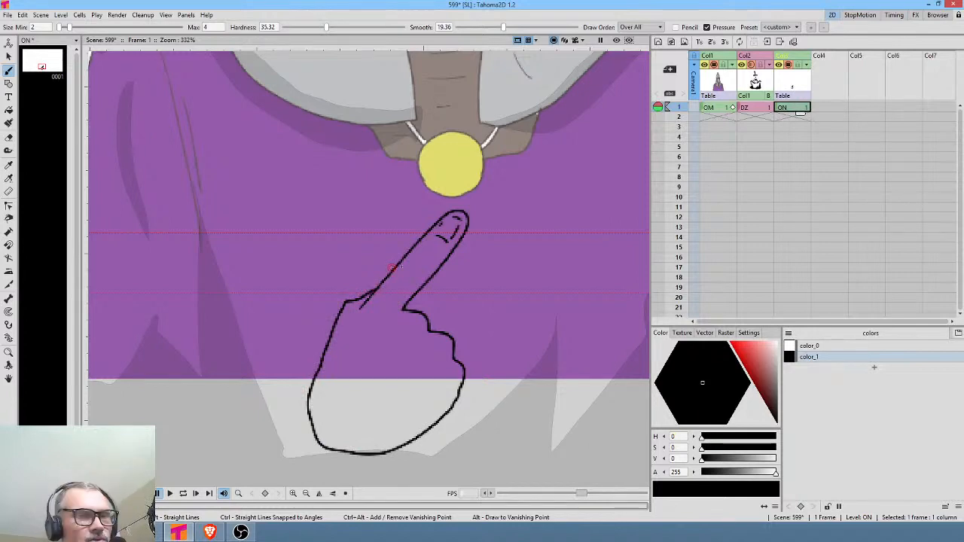
# Step: Copy color_7 from level OM's palette into level ON's palette and fill the hand with it
pyautogui.scroll(-5, 463, 237)
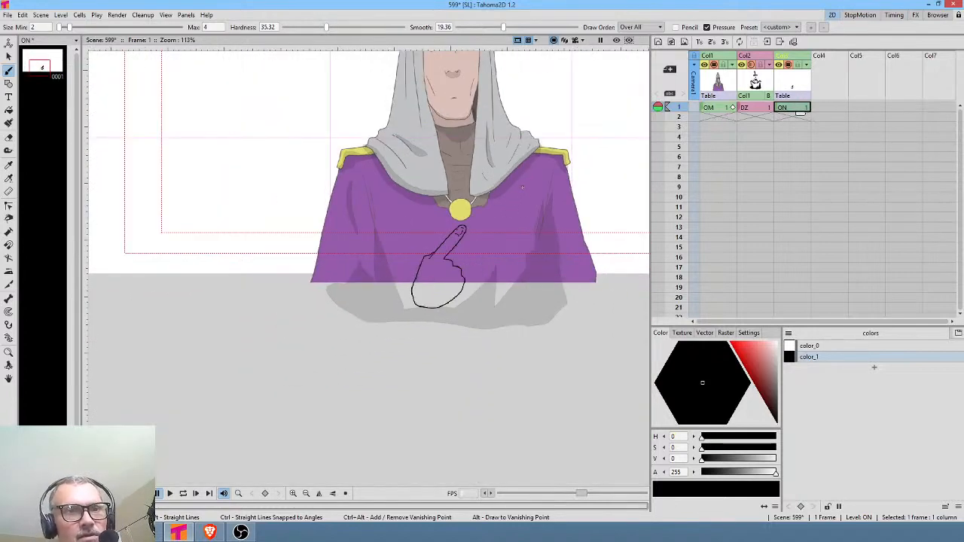
pyautogui.moveTo(591, 156); pyautogui.dragTo(513, 217)
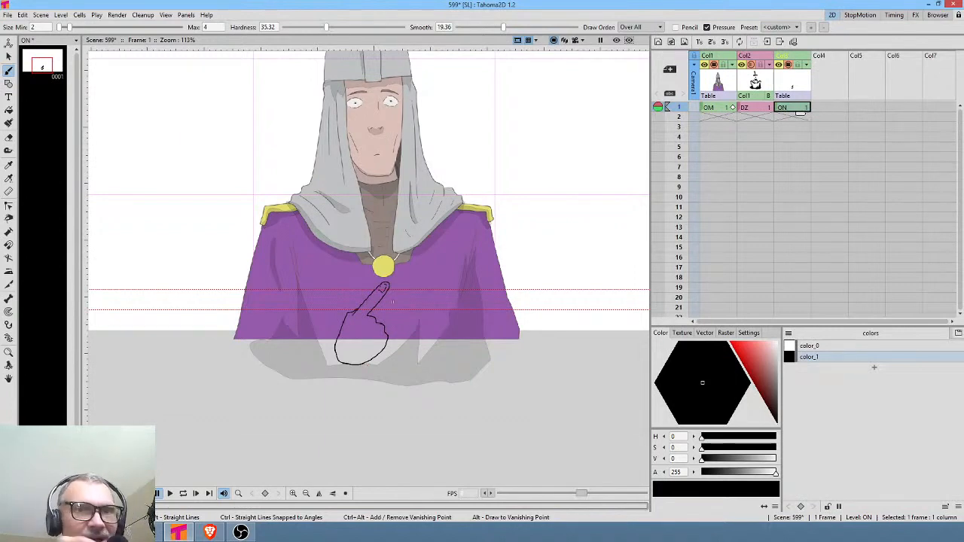
pyautogui.click(718, 109)
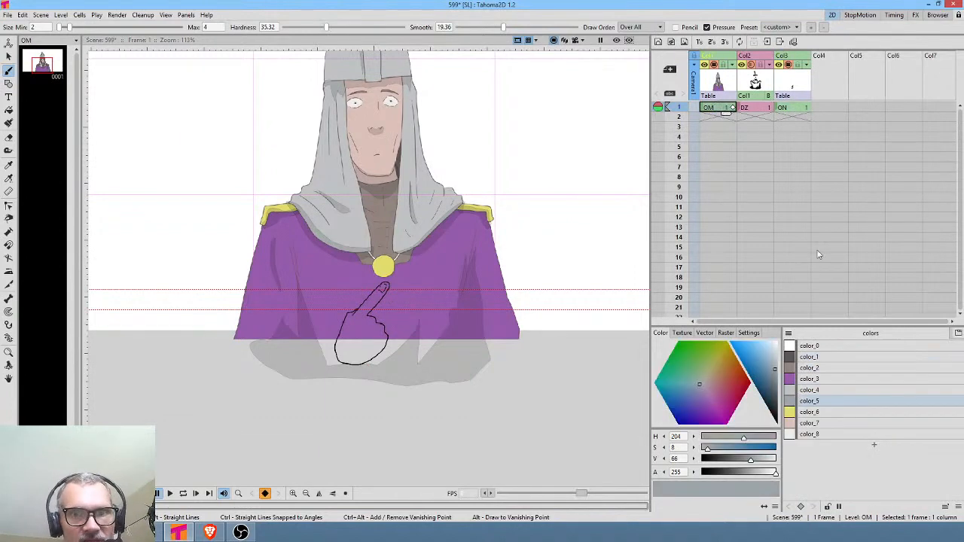
pyautogui.click(821, 424)
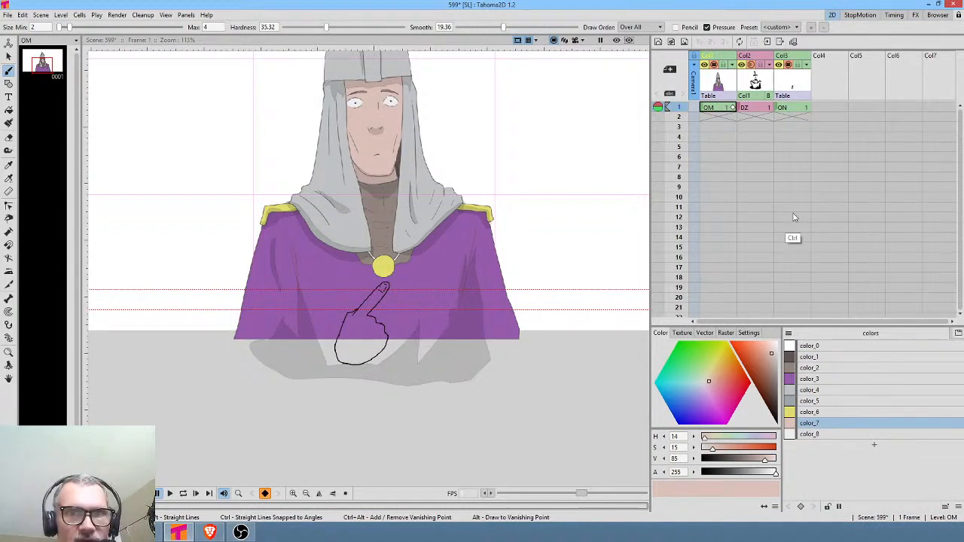
pyautogui.click(792, 107)
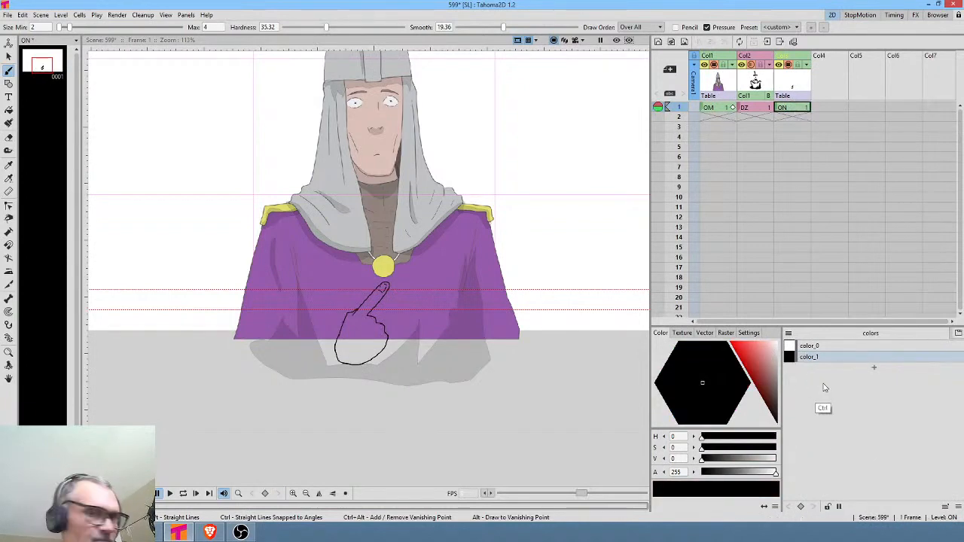
pyautogui.hotkey('ctrl', 'v')
pyautogui.press('f')
pyautogui.click(376, 324)
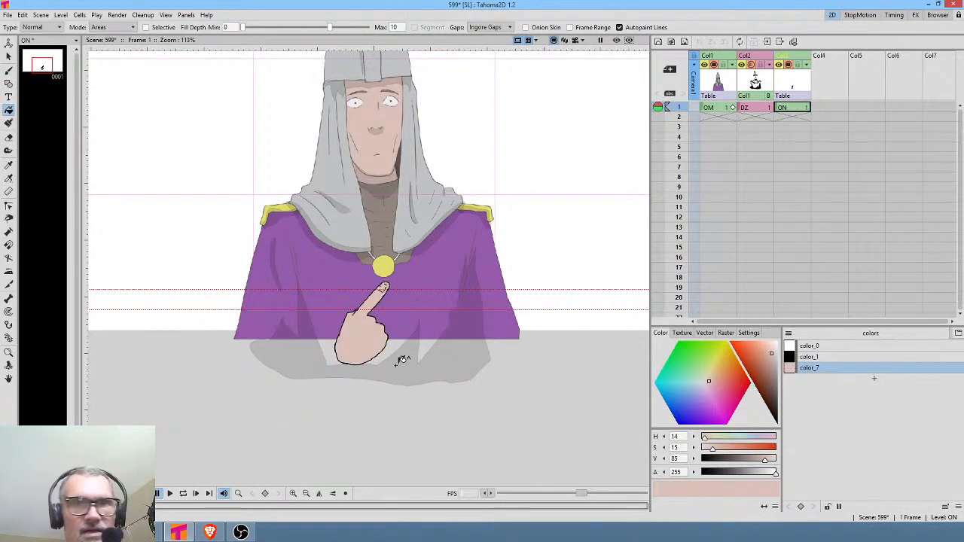
# Step: Scale the hand in Col3 to about 91.36% and move it to about X -44.82, Y -19.03 px with the Animate tool
pyautogui.click(794, 108)
pyautogui.press('a')
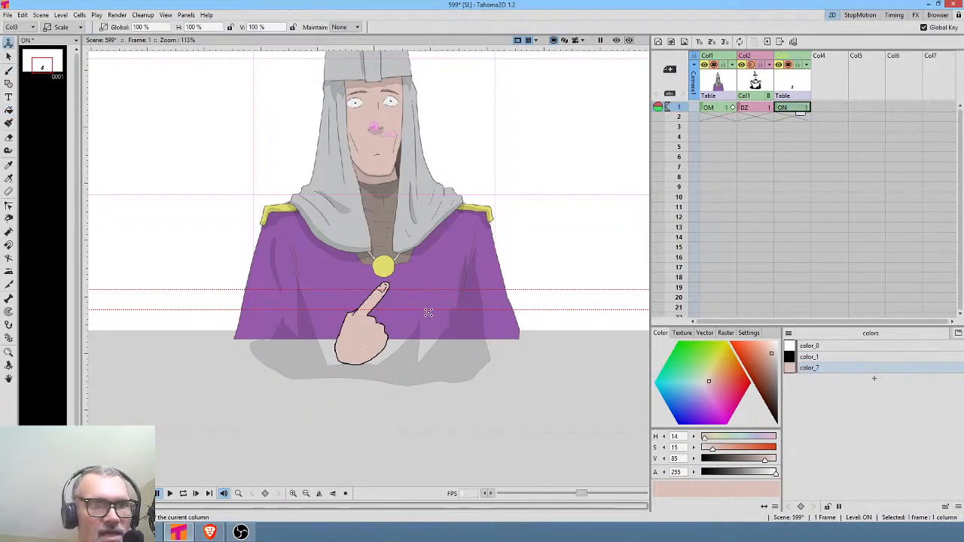
pyautogui.moveTo(427, 312); pyautogui.dragTo(430, 275)
pyautogui.click(62, 27)
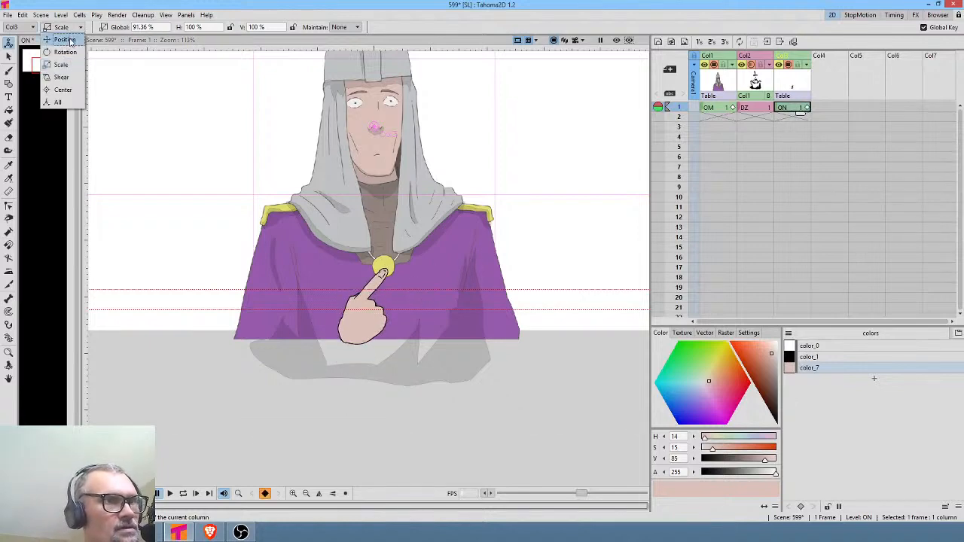
pyautogui.click(57, 37)
pyautogui.moveTo(432, 323); pyautogui.dragTo(407, 337)
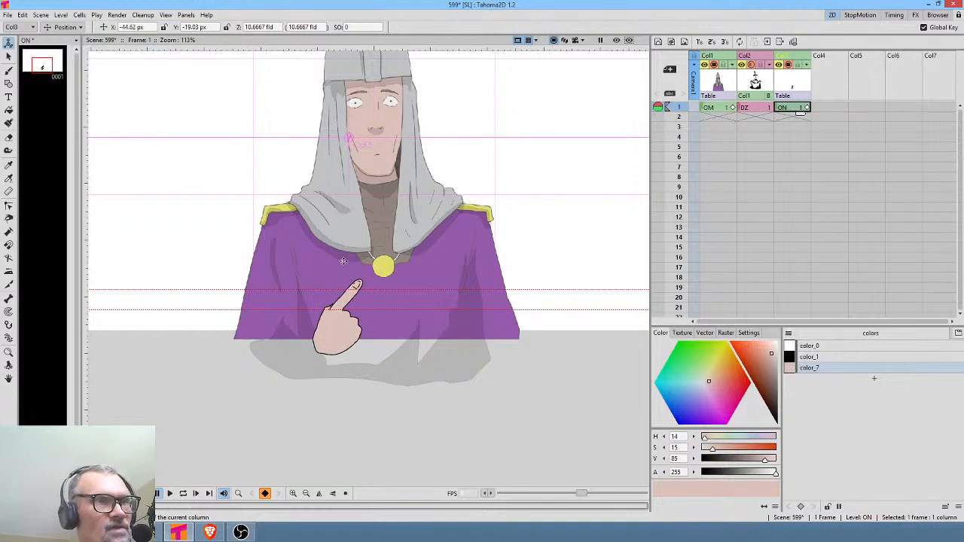
# Step: Move Col3's center point to the hand's wrist and rotate the hand to about -28.09°
pyautogui.click(69, 27)
pyautogui.click(77, 88)
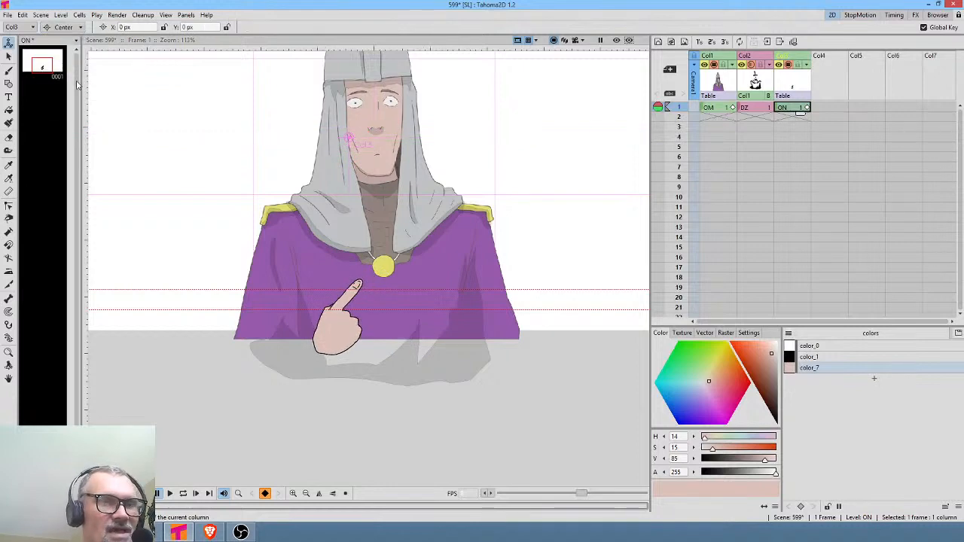
pyautogui.moveTo(349, 137)
pyautogui.mouseDown()
pyautogui.moveTo(314, 357)
pyautogui.moveTo(315, 348)
pyautogui.mouseUp()
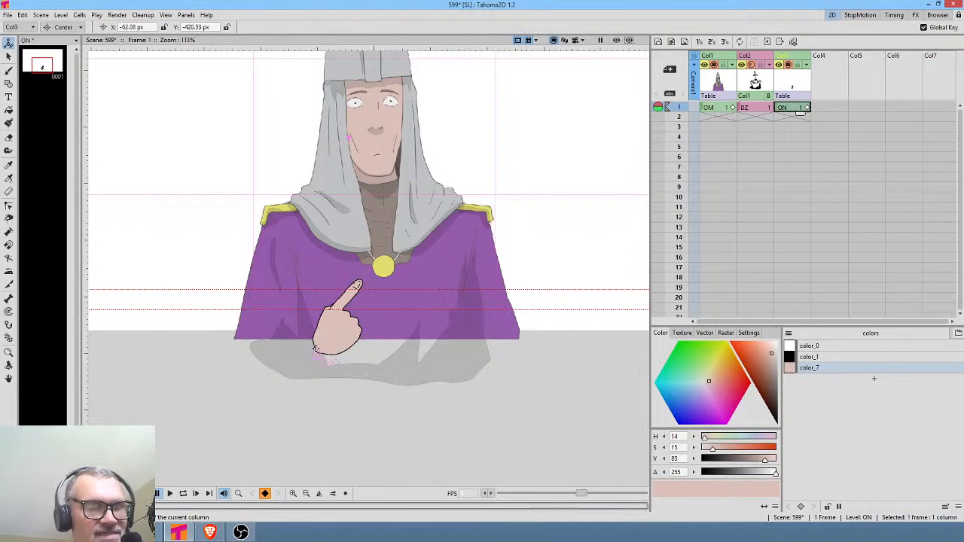
pyautogui.click(75, 27)
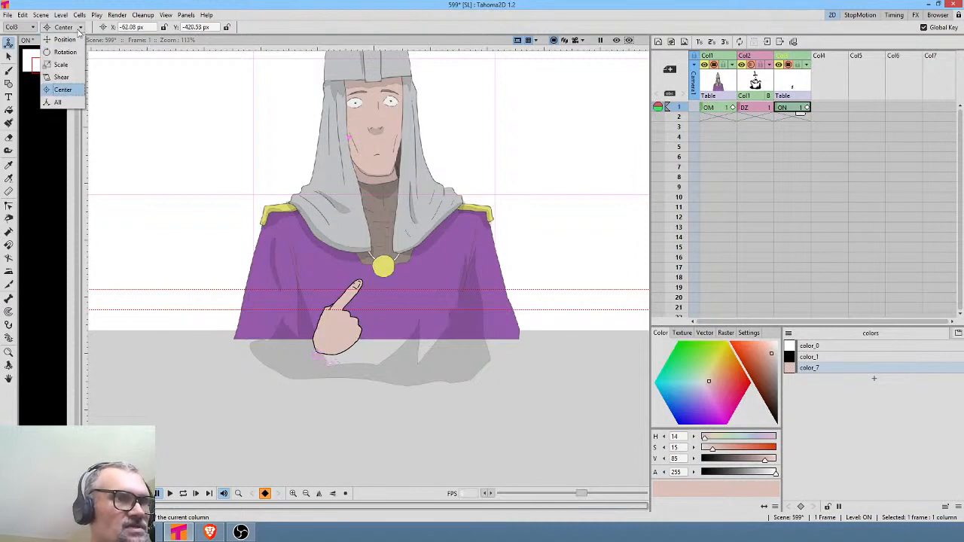
pyautogui.click(76, 46)
pyautogui.moveTo(426, 275); pyautogui.dragTo(451, 334)
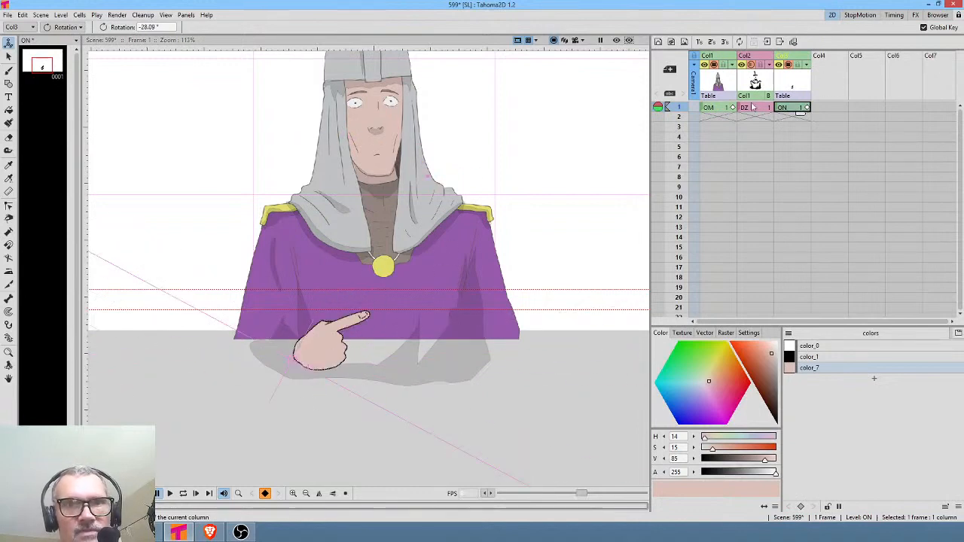
# Step: Extend the exposure of Col1, Col2 and Col3 together to 24 frames
pyautogui.click(724, 107)
pyautogui.keyDown('shift'); pyautogui.click(795, 107); pyautogui.keyUp('shift')
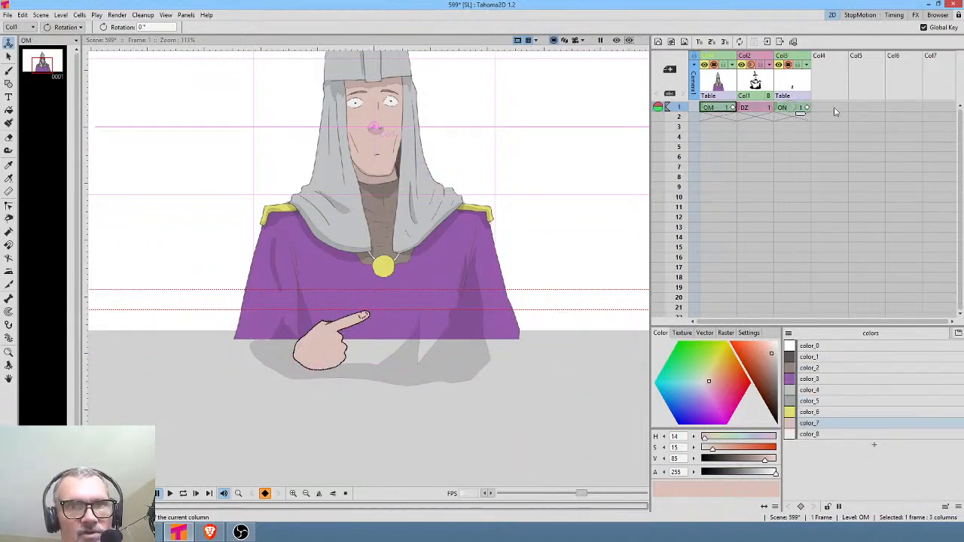
pyautogui.moveTo(802, 114); pyautogui.dragTo(796, 317)
pyautogui.middleClick(823, 140)
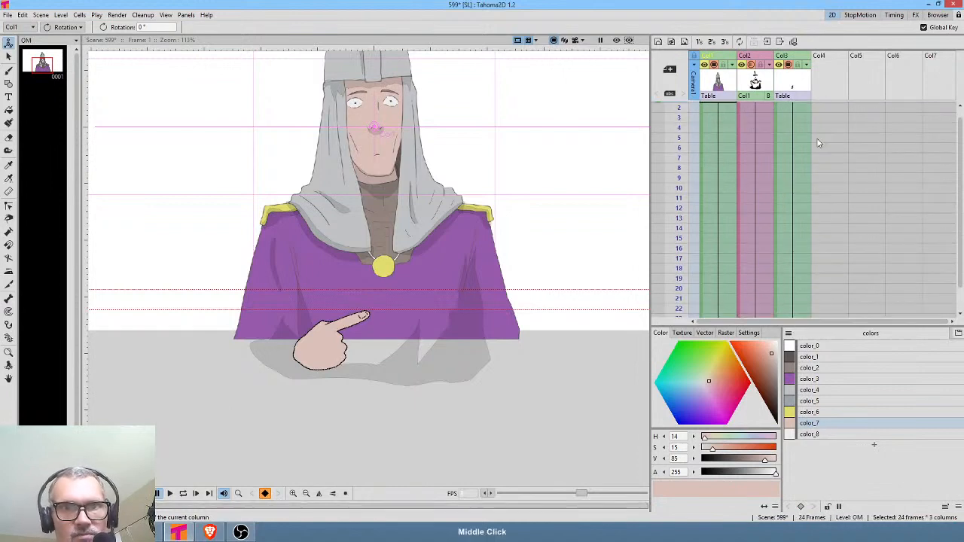
# Step: Keyframe the hand at frame 7 of Col3, rotated to about -18.99° and moved to about X -73.21, Y 3.95 px
pyautogui.click(800, 110)
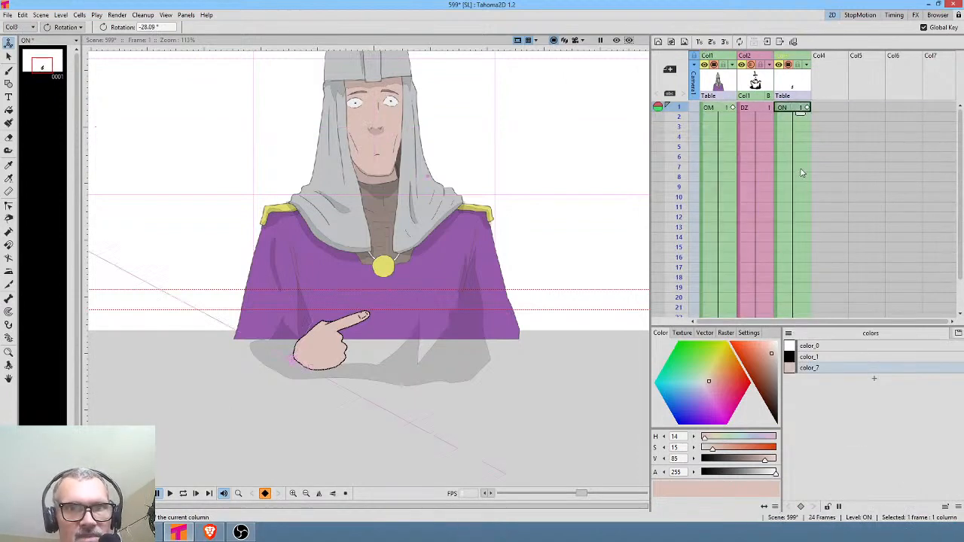
pyautogui.click(800, 167)
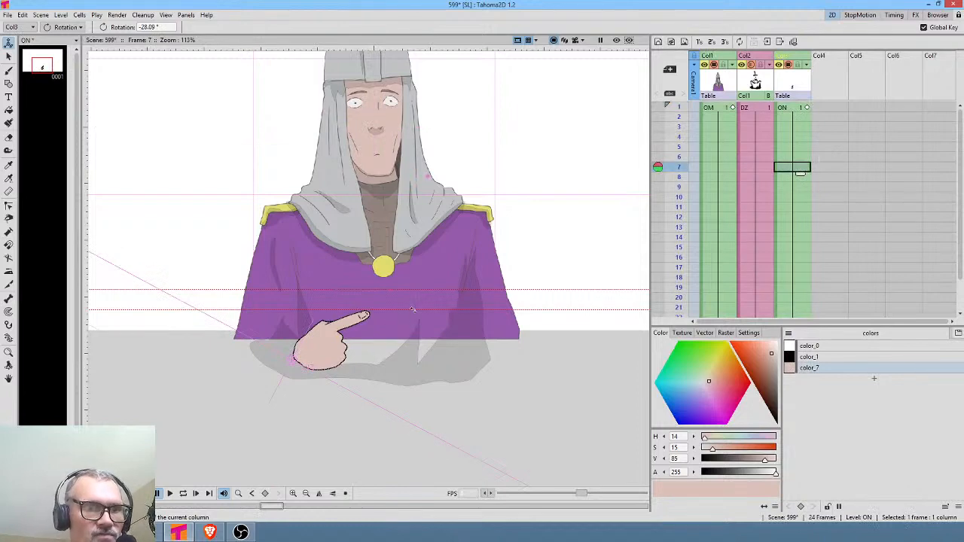
pyautogui.moveTo(415, 308); pyautogui.dragTo(416, 281)
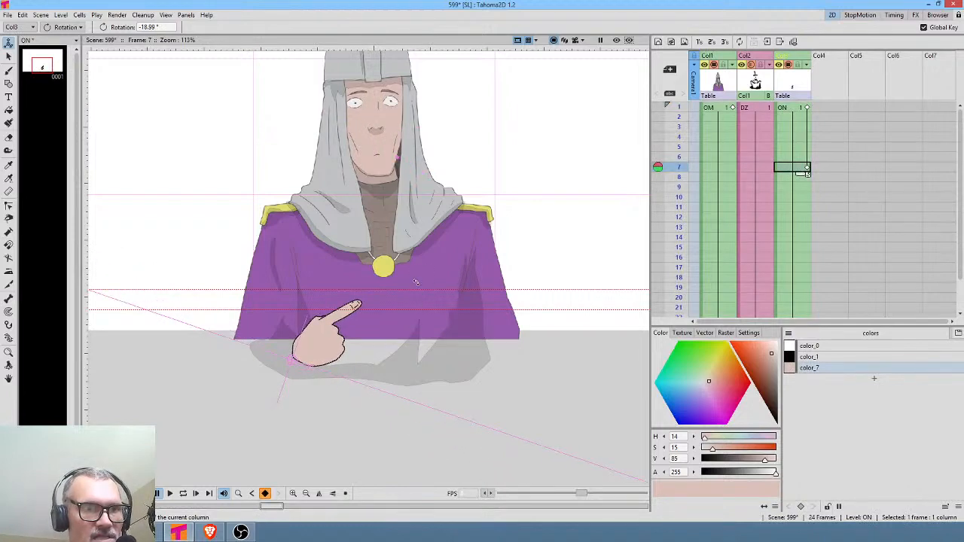
pyautogui.click(64, 27)
pyautogui.click(60, 37)
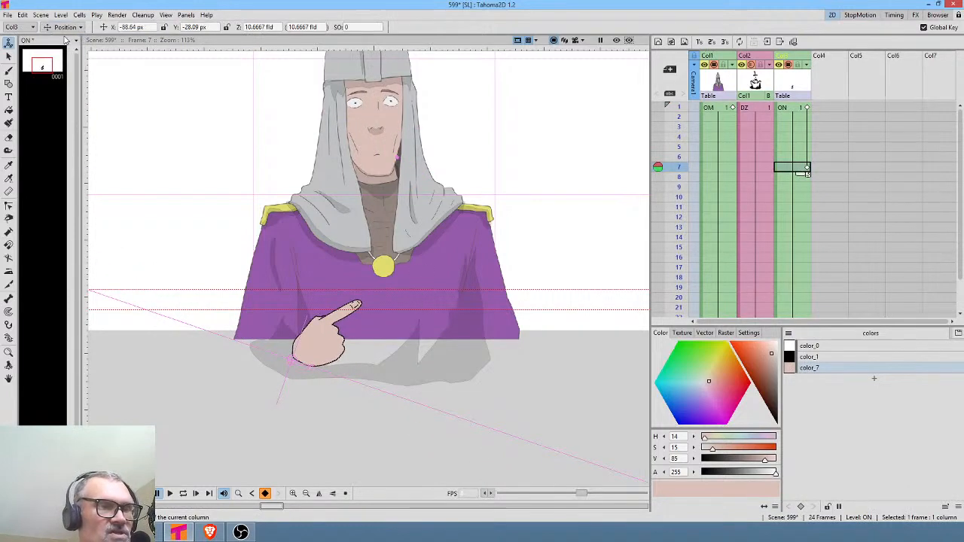
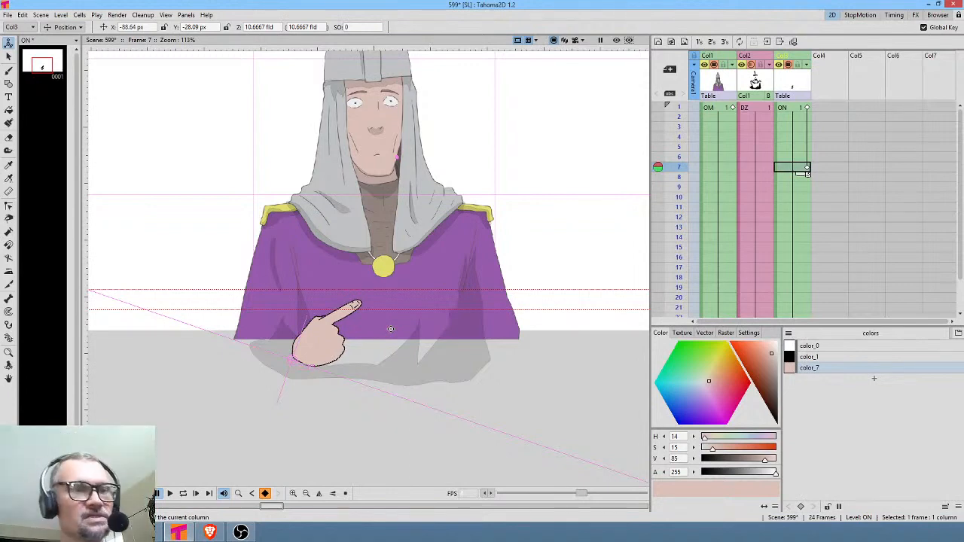
pyautogui.moveTo(413, 343); pyautogui.dragTo(418, 325)
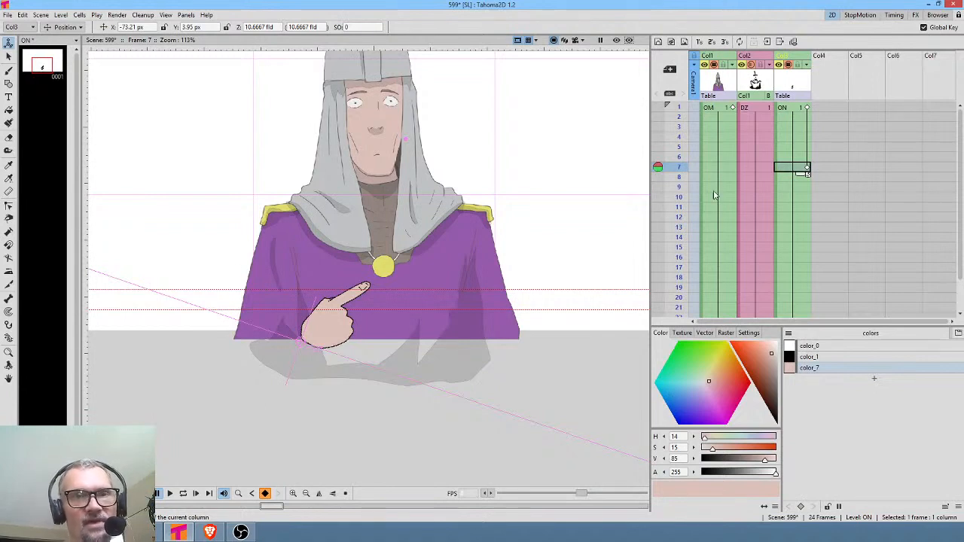
# Step: Switch to camera view, scrub through the hand's motion, and move Col3's first keyframe from frame 1 to frame 3
pyautogui.click(576, 41)
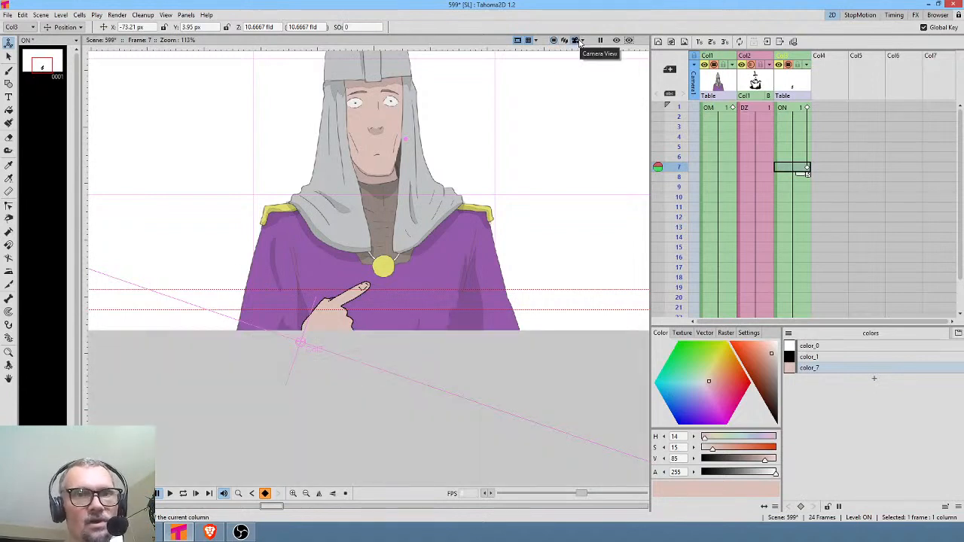
pyautogui.moveTo(681, 112)
pyautogui.mouseDown()
pyautogui.moveTo(678, 207)
pyautogui.moveTo(681, 84)
pyautogui.moveTo(678, 228)
pyautogui.mouseUp()
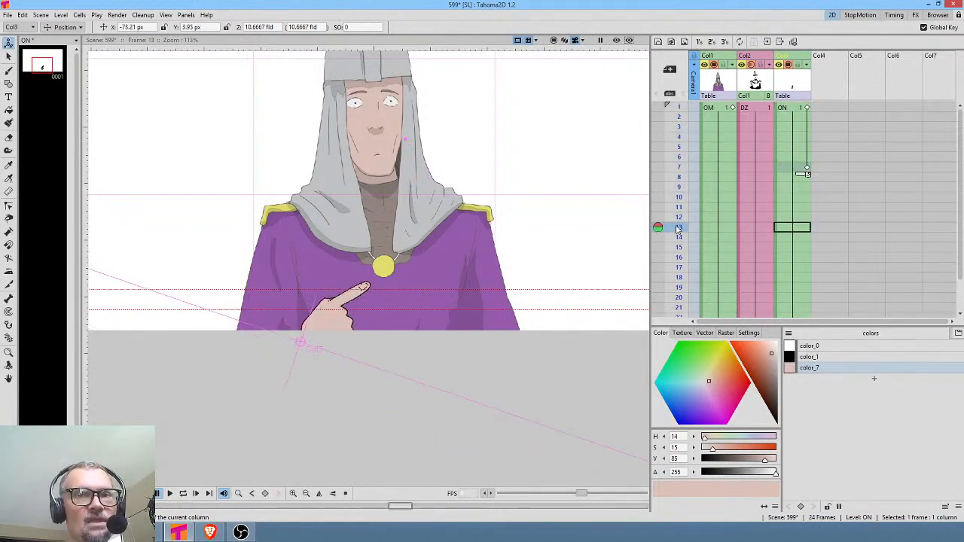
pyautogui.click(809, 110)
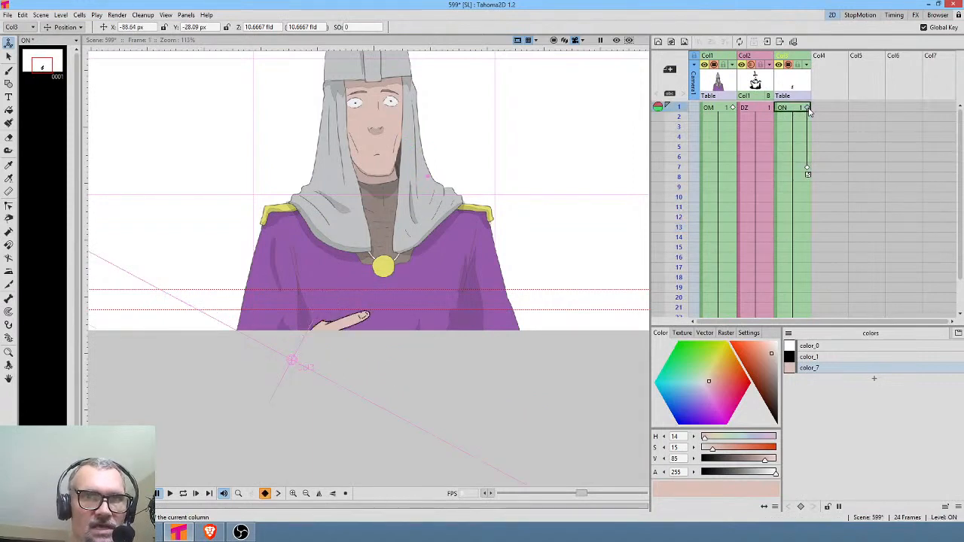
pyautogui.moveTo(808, 110); pyautogui.dragTo(809, 133)
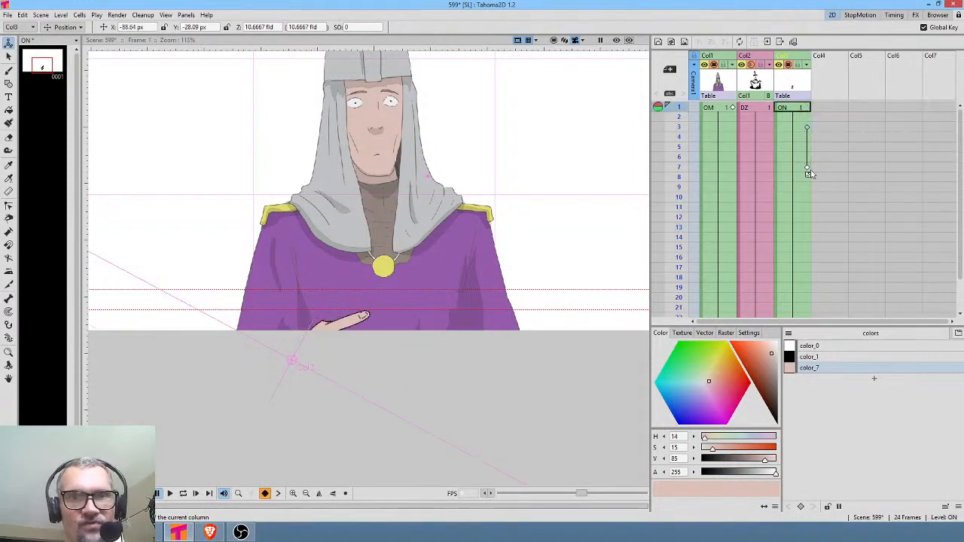
pyautogui.moveTo(680, 111)
pyautogui.mouseDown()
pyautogui.moveTo(672, 248)
pyautogui.moveTo(677, 194)
pyautogui.mouseUp()
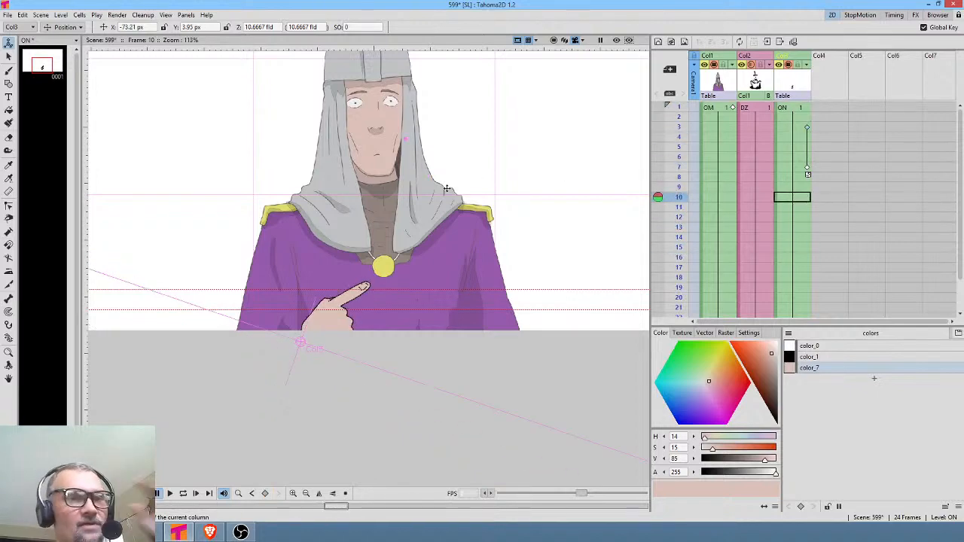
# Step: View the whole camera frame, review the render output settings for scene 599, and close them
pyautogui.scroll(-2, 474, 193)
pyautogui.moveTo(531, 113); pyautogui.dragTo(469, 182)
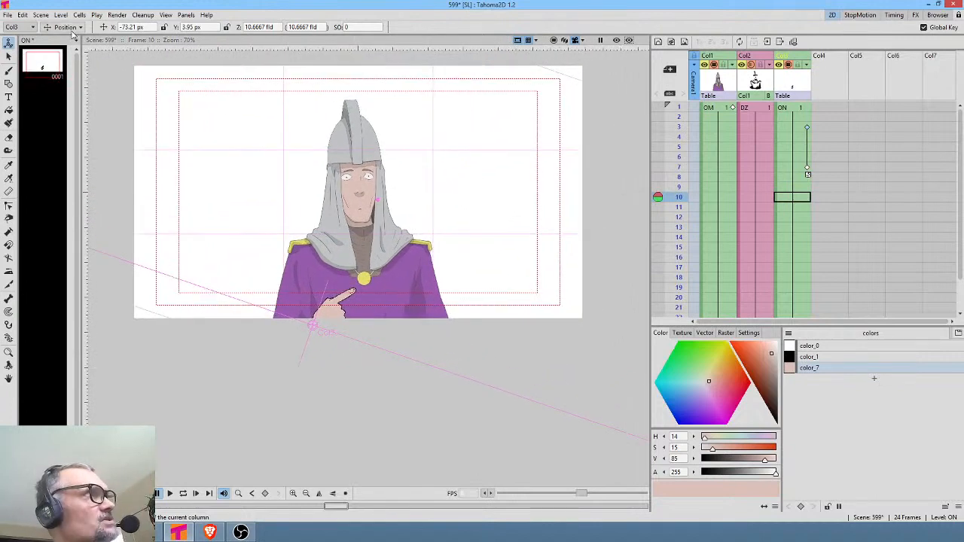
pyautogui.click(117, 14)
pyautogui.click(141, 63)
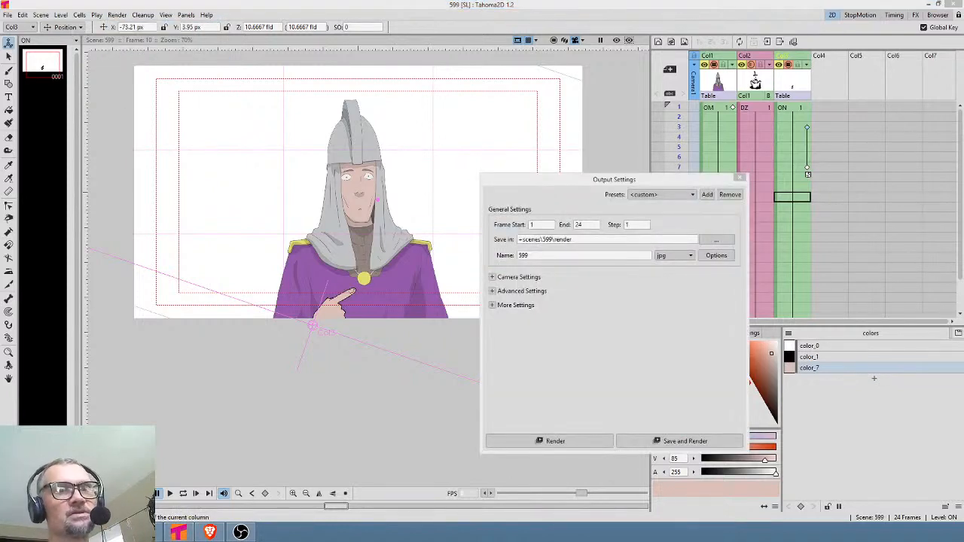
pyautogui.click(741, 179)
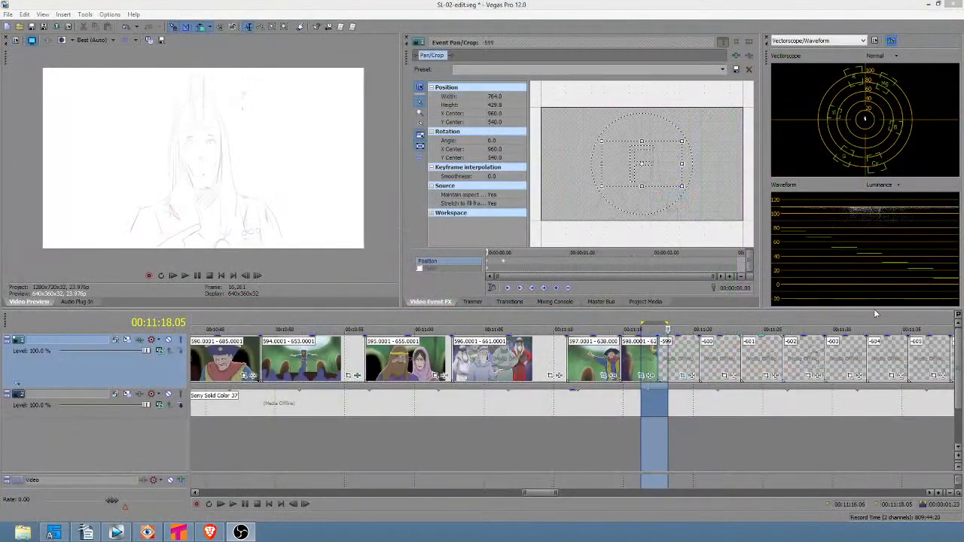
# Step: Delete the -599 placeholder from the timeline and shift the following placeholder events later to leave a gap after clip 598
pyautogui.click(683, 364)
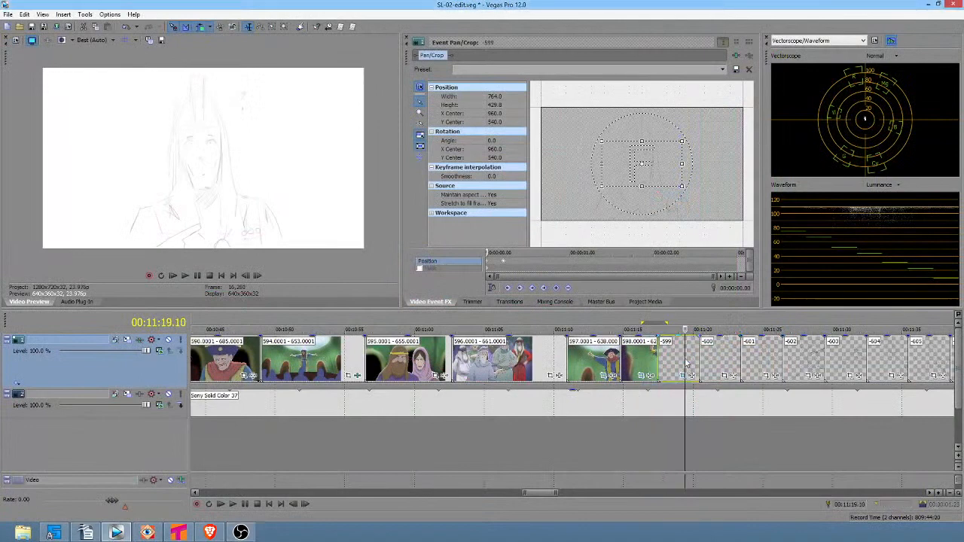
pyautogui.press('Delete')
pyautogui.moveTo(673, 368); pyautogui.dragTo(792, 374)
# Step: Import the renders from scene 599's render folder into the project media as one image sequence, starting at 599.0001.jpg
pyautogui.click(586, 302)
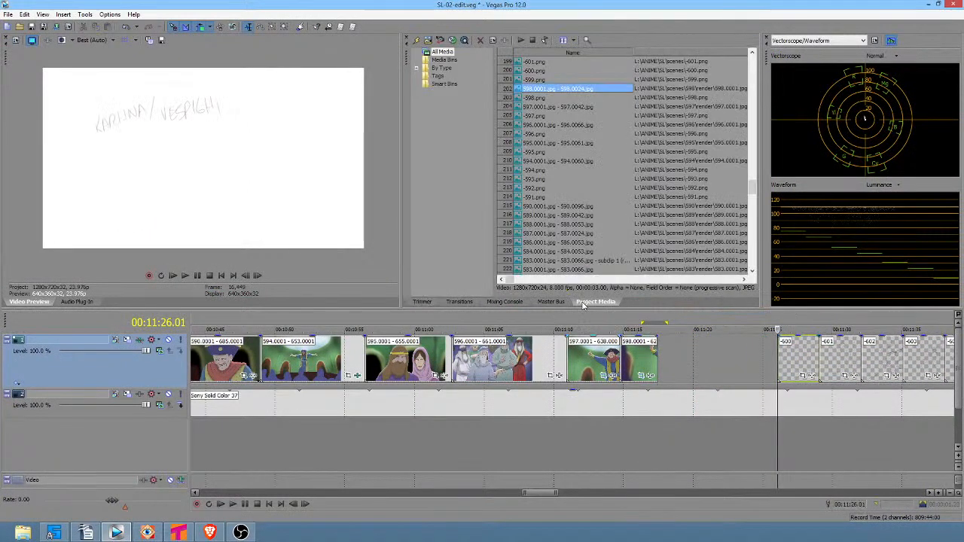
pyautogui.click(427, 40)
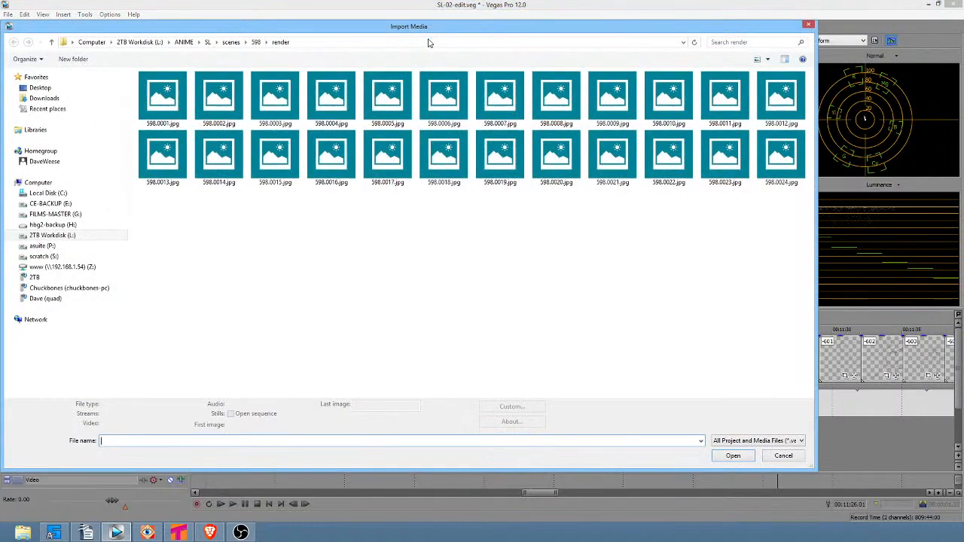
pyautogui.click(230, 43)
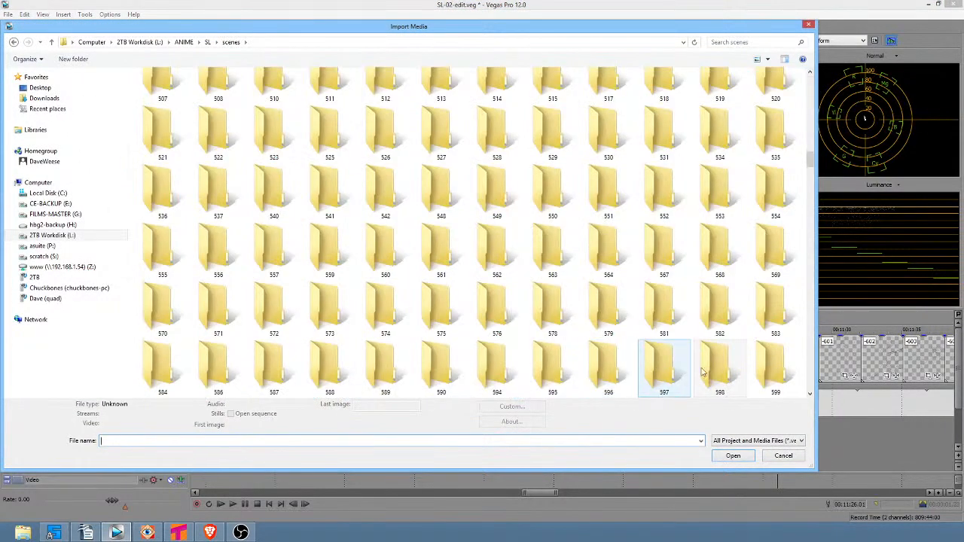
pyautogui.doubleClick(769, 367)
pyautogui.doubleClick(158, 90)
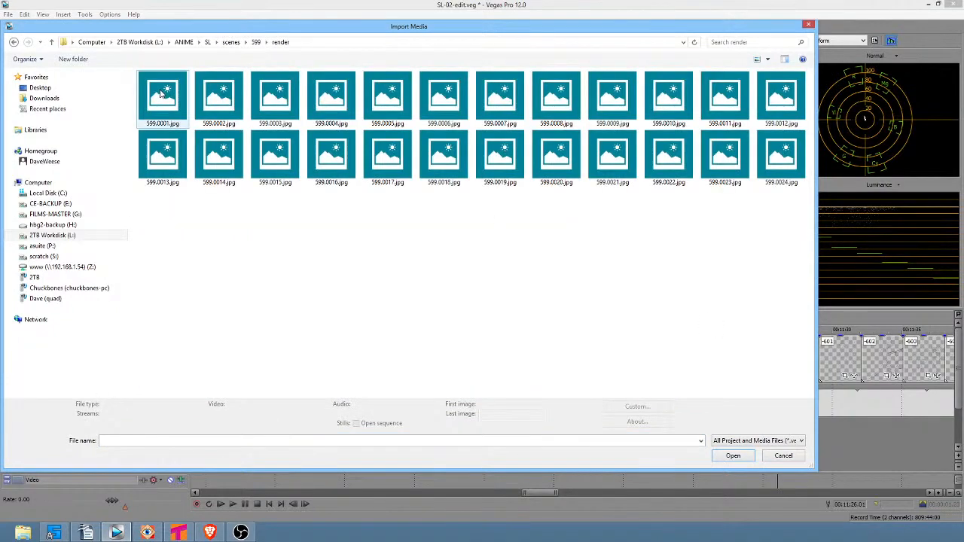
pyautogui.click(381, 424)
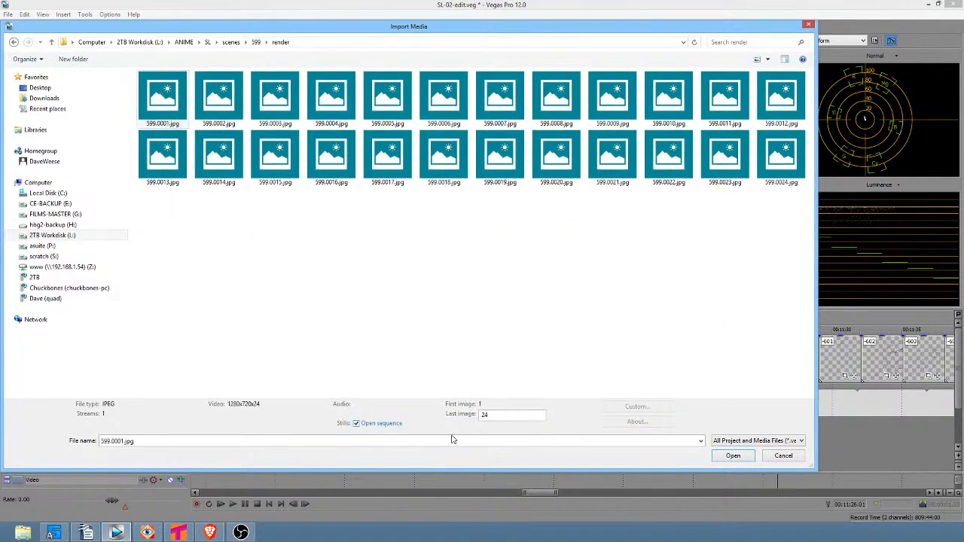
pyautogui.click(743, 458)
# Step: Set the frame rate of the imported 599 sequence to 8 fps
pyautogui.click(527, 233)
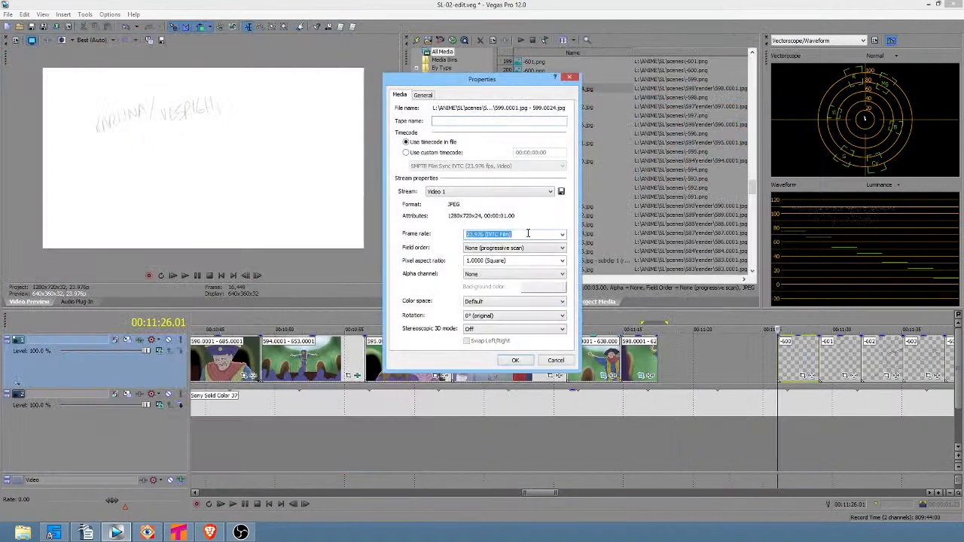
pyautogui.write('8')
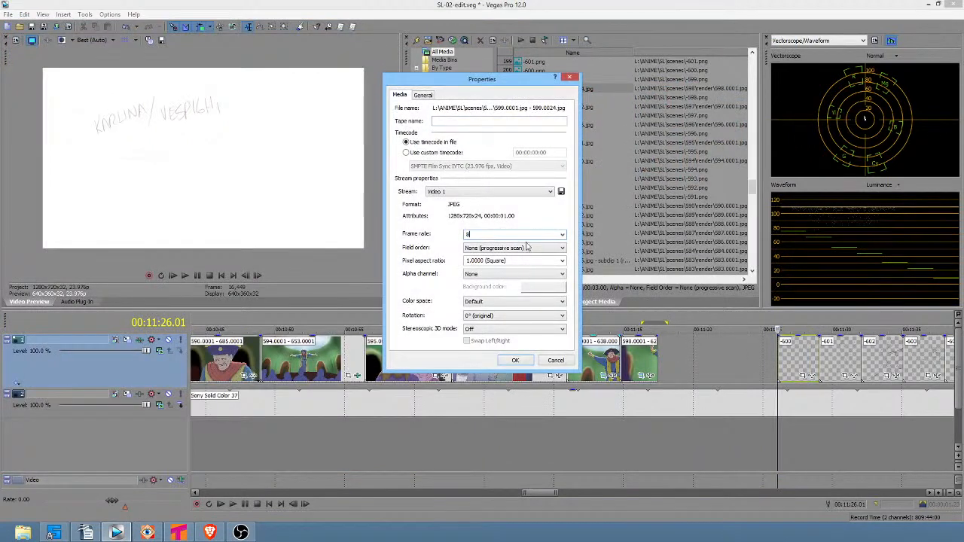
pyautogui.click(519, 362)
# Step: Place the 599 sequence directly after clip 598 on the timeline and disable resampling for it
pyautogui.click(558, 80)
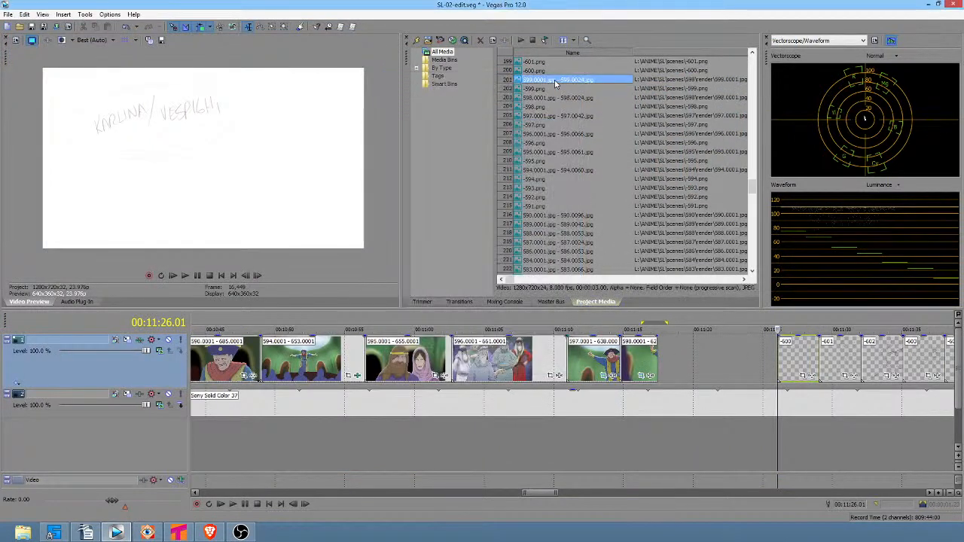
pyautogui.moveTo(668, 365); pyautogui.dragTo(669, 365)
pyautogui.rightClick(668, 360)
pyautogui.click(694, 351)
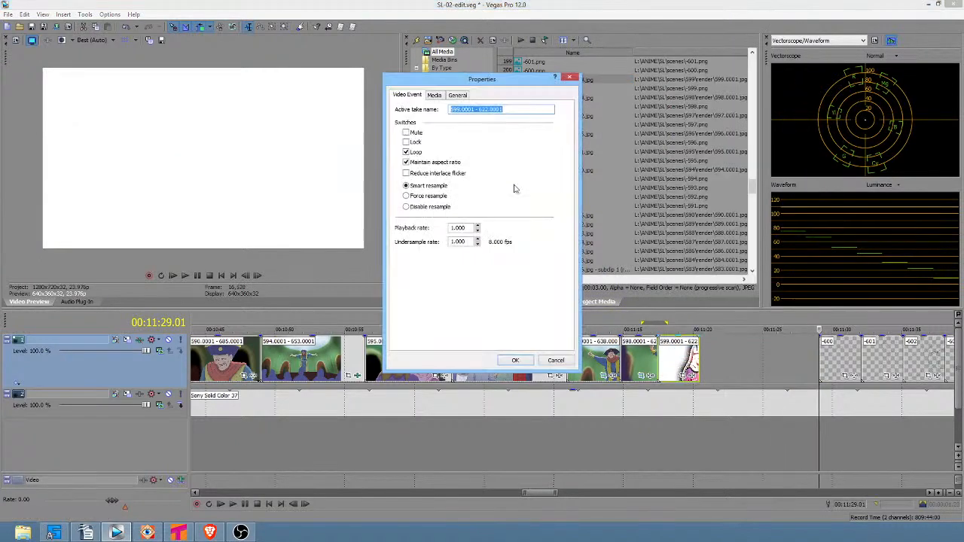
pyautogui.click(526, 359)
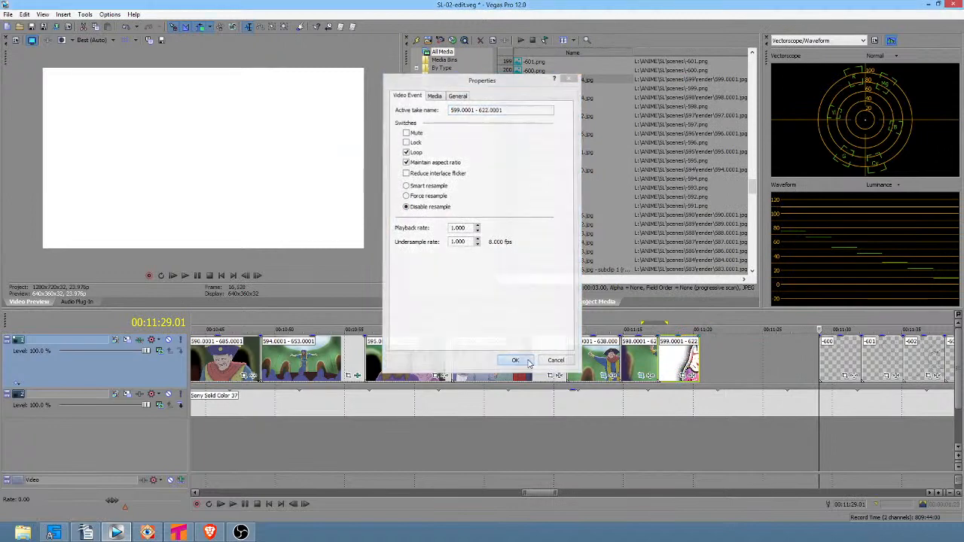
pyautogui.click(667, 431)
pyautogui.scroll(5, 669, 431)
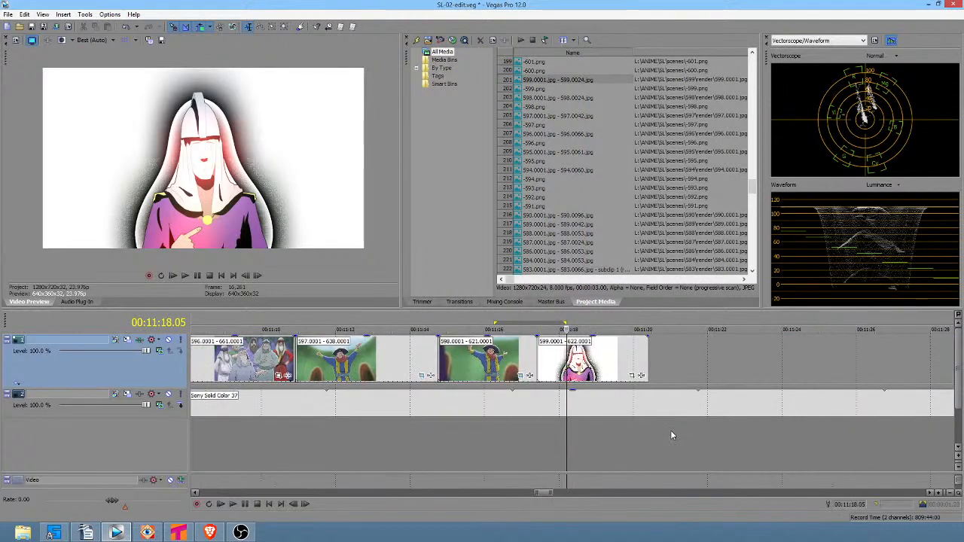
pyautogui.scroll(-3, 515, 430)
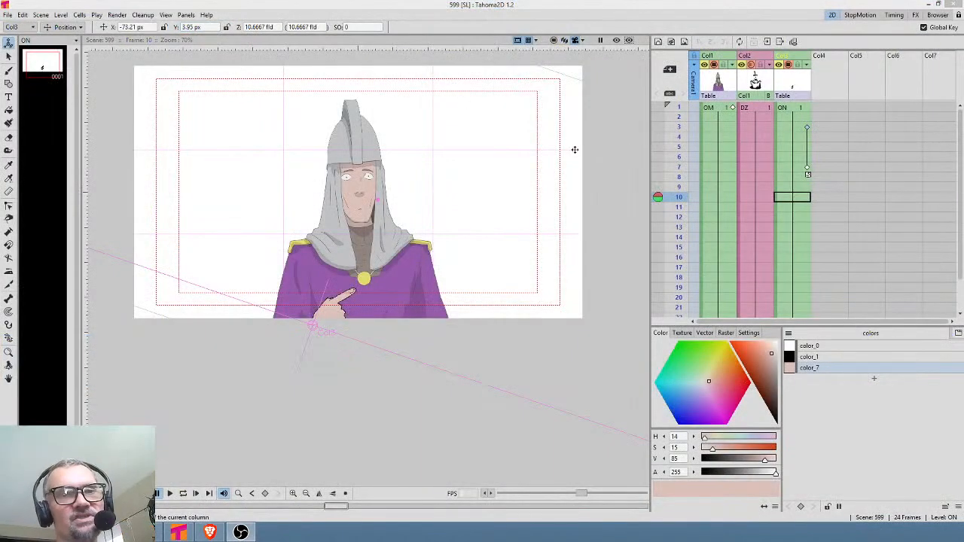
# Step: Preview scene 599 with its effects and bring up its FX schematic in an enlarged window beside the drawing
pyautogui.click(618, 40)
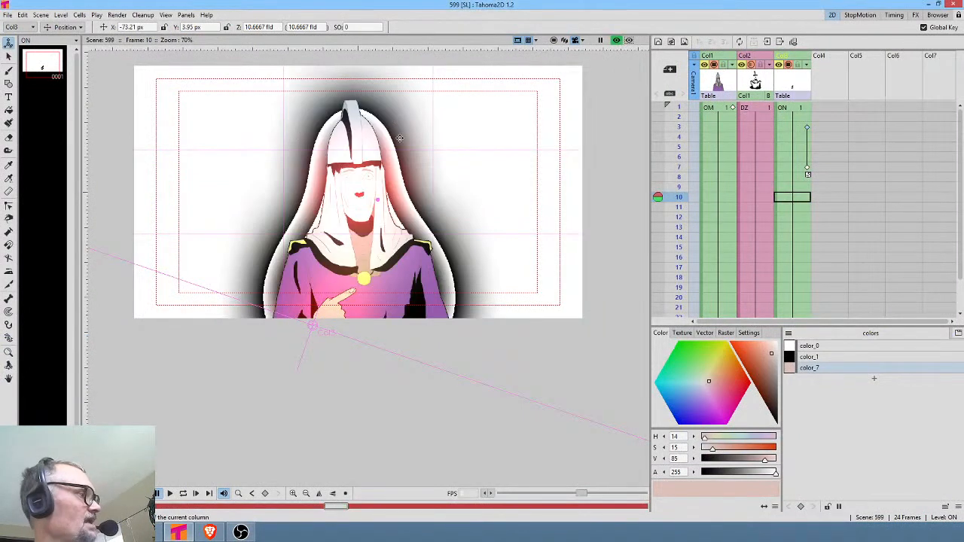
pyautogui.hotkey('shift', 's')
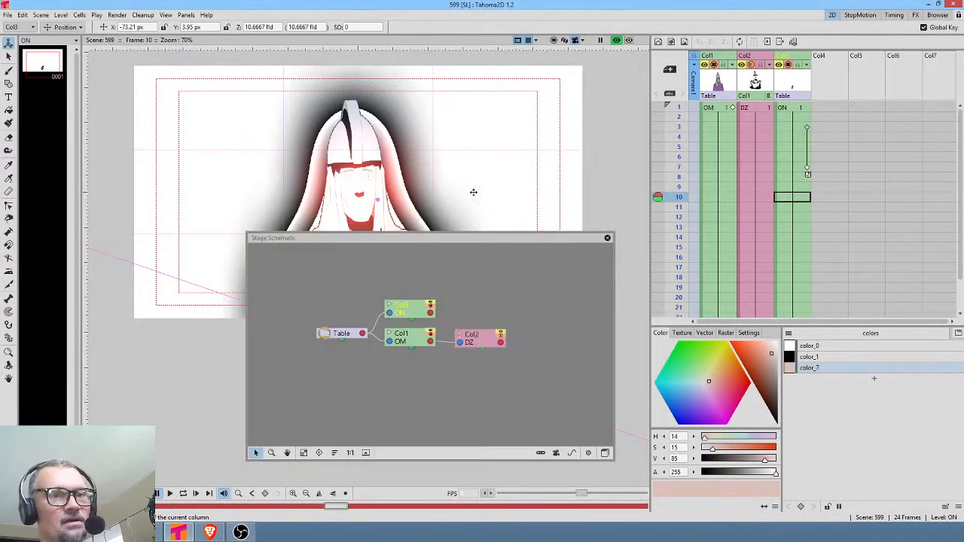
pyautogui.click(604, 452)
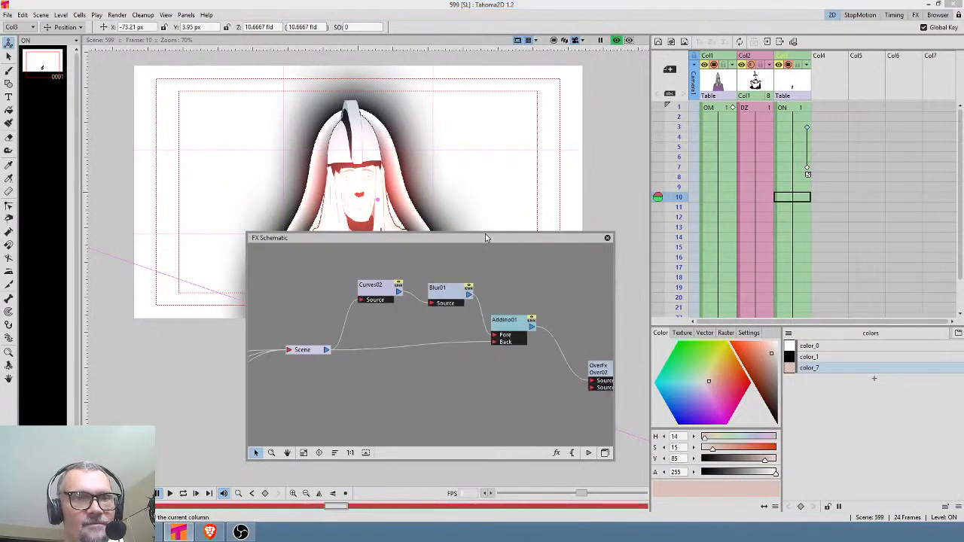
pyautogui.moveTo(485, 238); pyautogui.dragTo(714, 75)
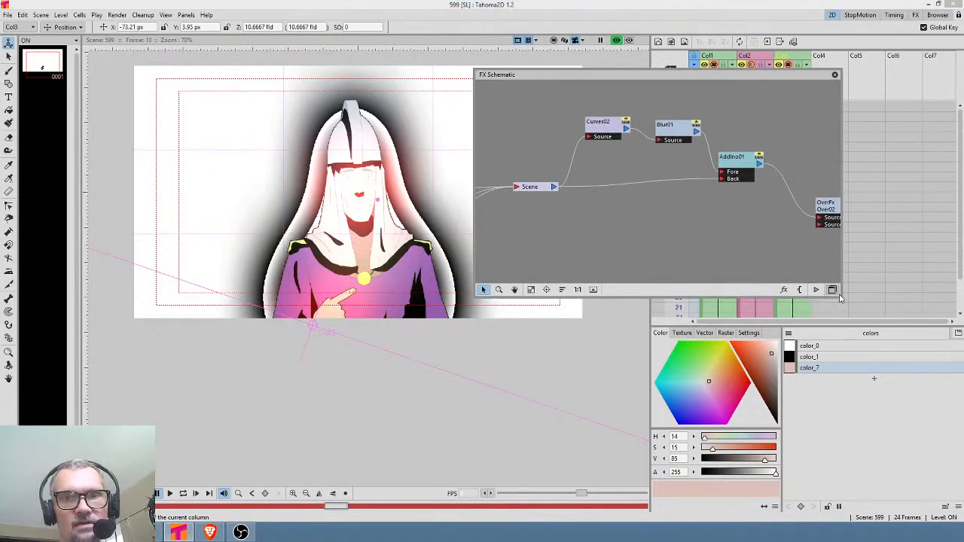
pyautogui.moveTo(841, 299); pyautogui.dragTo(953, 453)
pyautogui.scroll(-3, 707, 226)
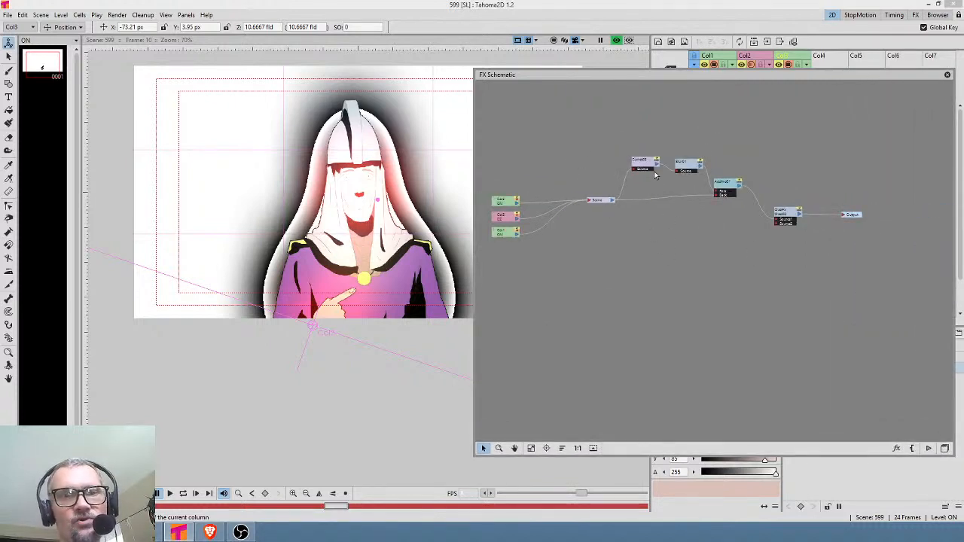
# Step: Delete the Curves02, Blur01 and AddIno01 effect nodes from the FX schematic
pyautogui.moveTo(648, 165); pyautogui.dragTo(647, 152)
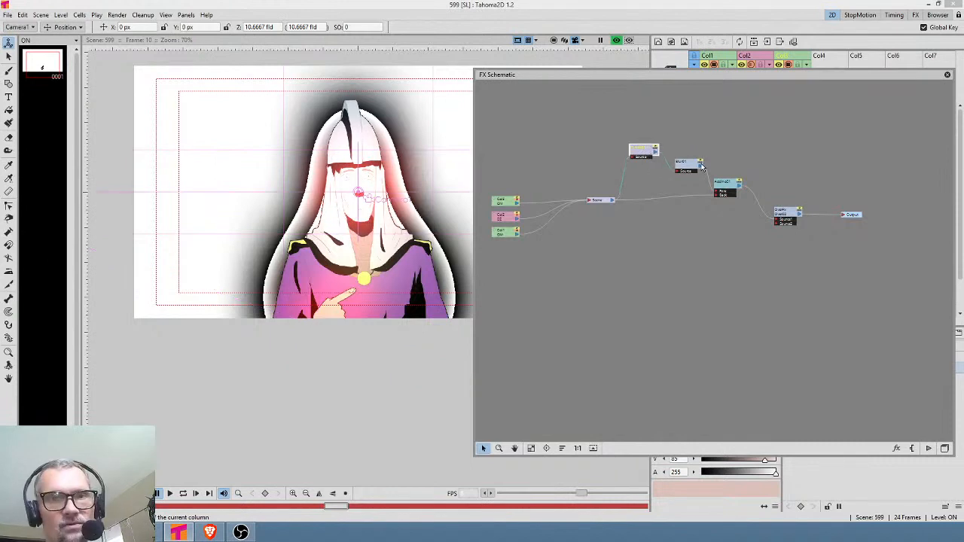
pyautogui.press('Delete')
pyautogui.click(690, 166)
pyautogui.press('Delete')
pyautogui.click(725, 185)
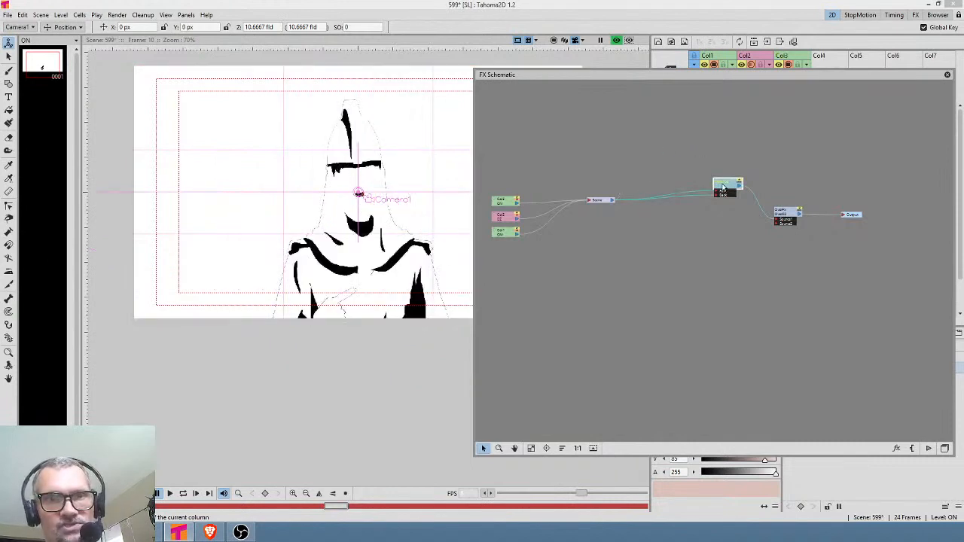
pyautogui.press('Delete')
# Step: Arrange the remaining Scene, Over and Output nodes closer together in a row and close the FX schematic
pyautogui.moveTo(776, 213); pyautogui.dragTo(687, 206)
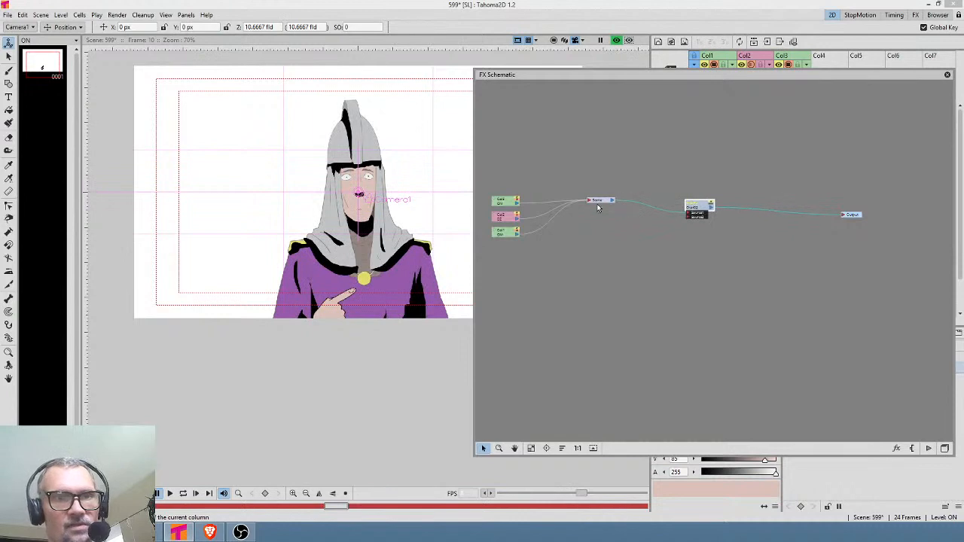
pyautogui.moveTo(607, 203); pyautogui.dragTo(638, 206)
pyautogui.moveTo(697, 212); pyautogui.dragTo(723, 217)
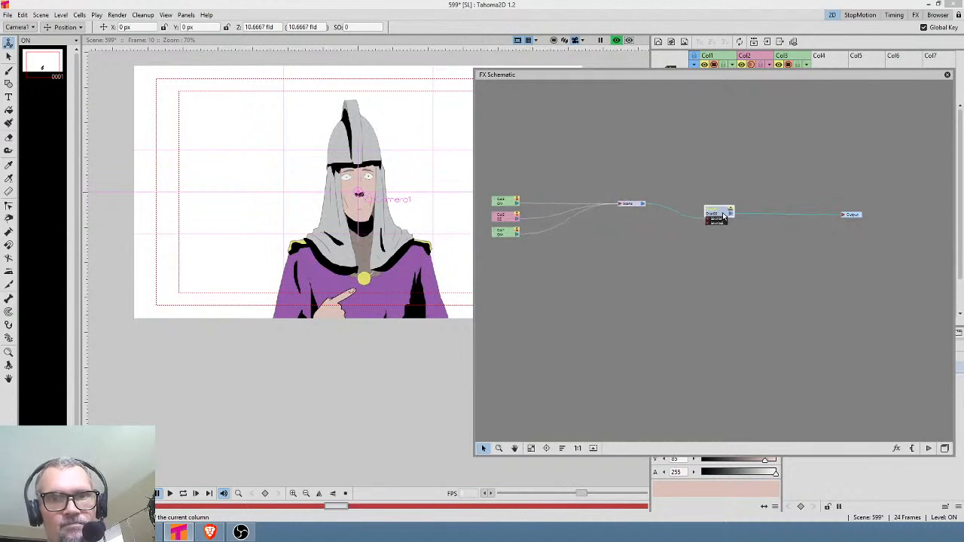
pyautogui.moveTo(853, 217); pyautogui.dragTo(772, 222)
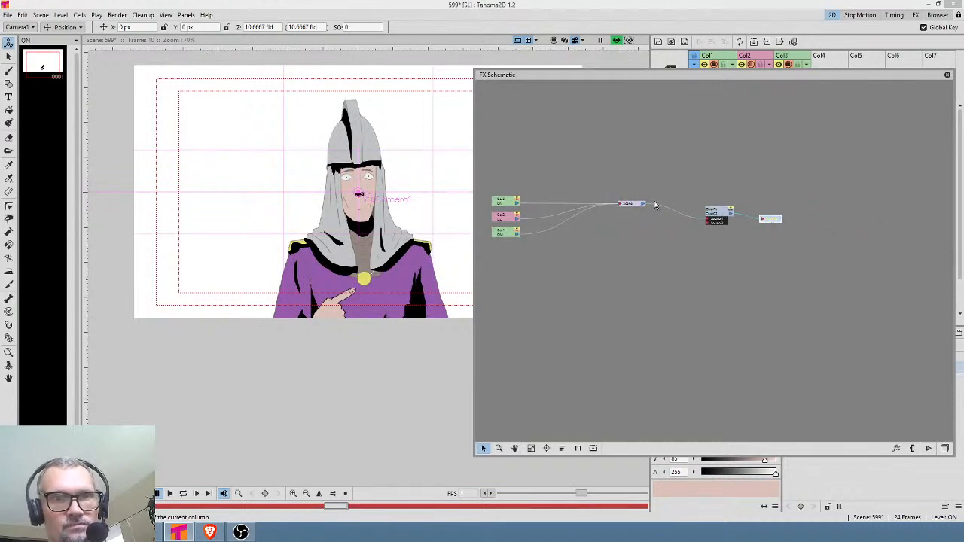
pyautogui.moveTo(654, 205); pyautogui.dragTo(606, 211)
pyautogui.moveTo(720, 216); pyautogui.dragTo(644, 217)
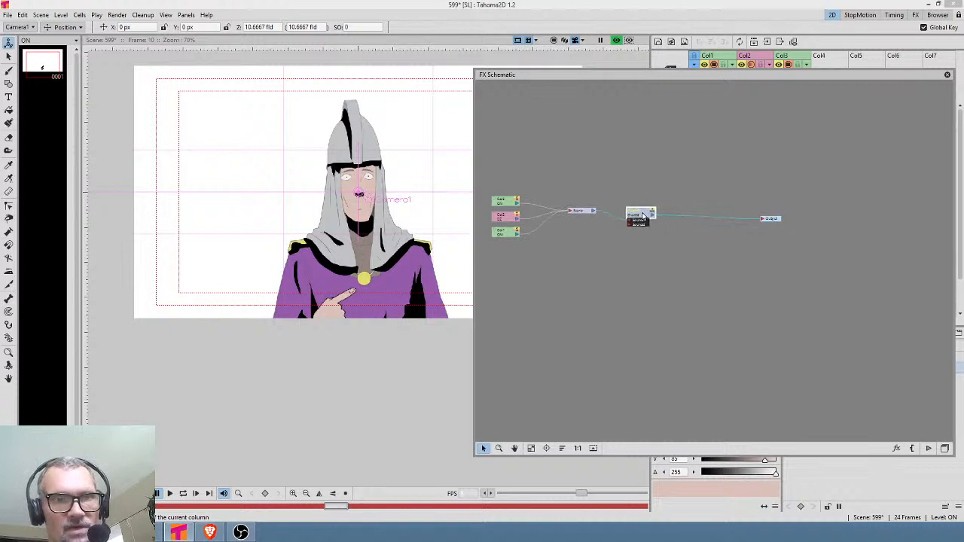
pyautogui.moveTo(778, 218); pyautogui.dragTo(698, 220)
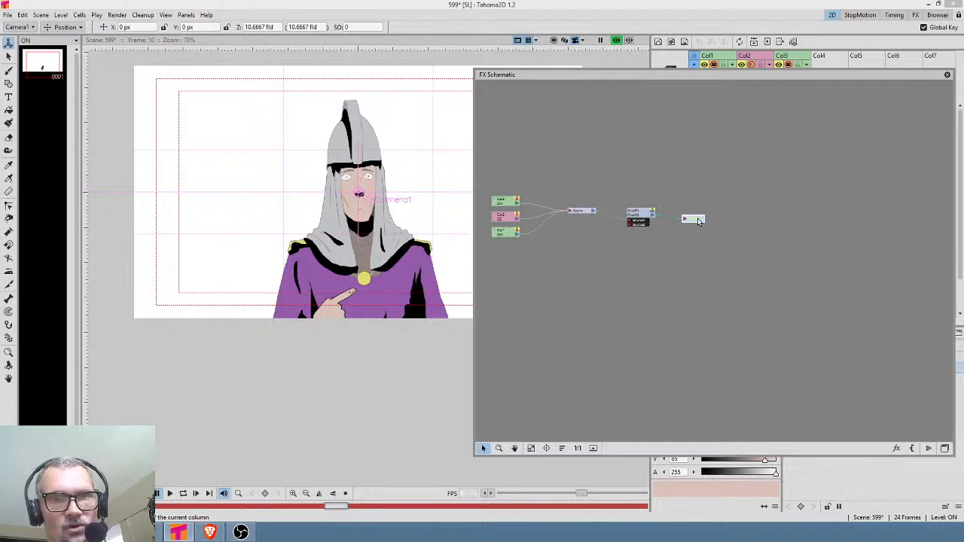
pyautogui.click(947, 76)
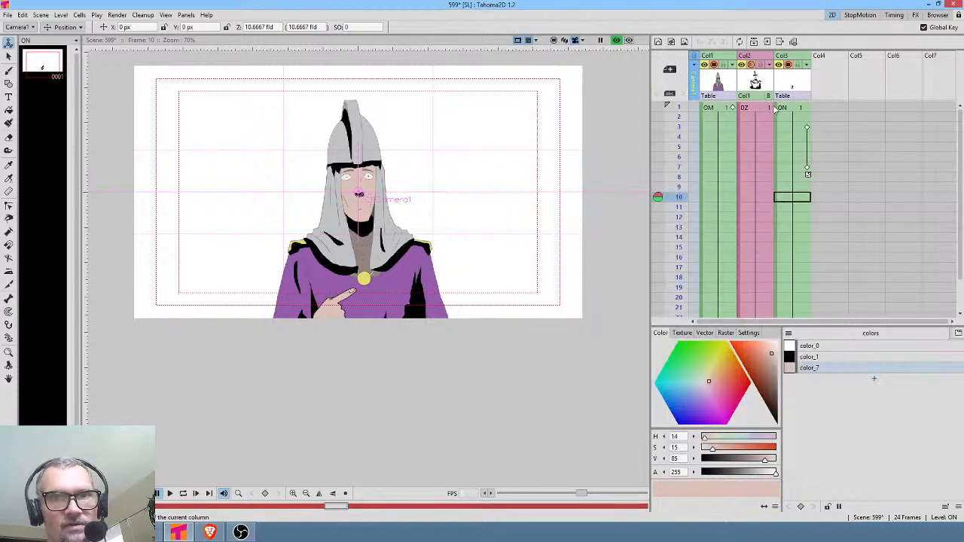
# Step: Enable column color filter and transparency for rendering in the scene settings, and lower Col2's opacity to about 13%
pyautogui.scroll(1, 405, 165)
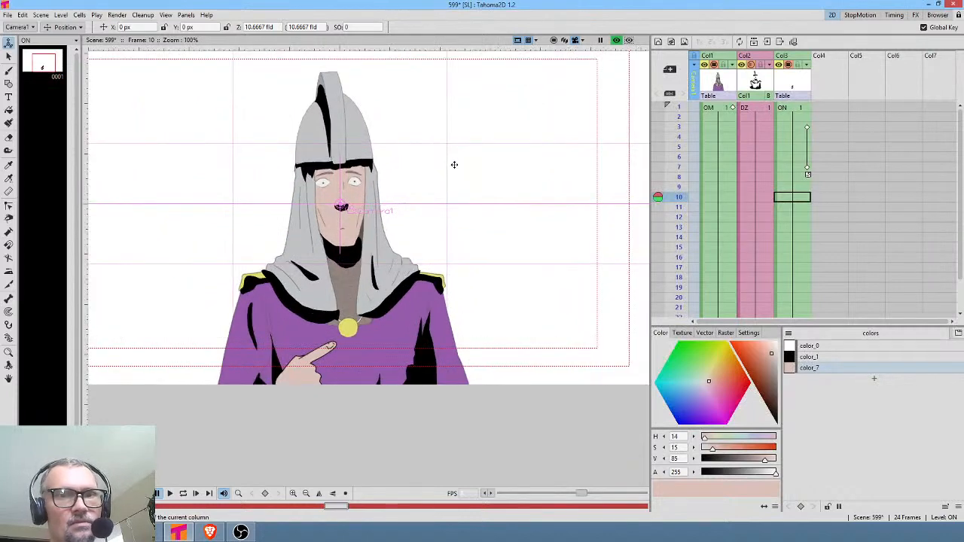
pyautogui.click(55, 15)
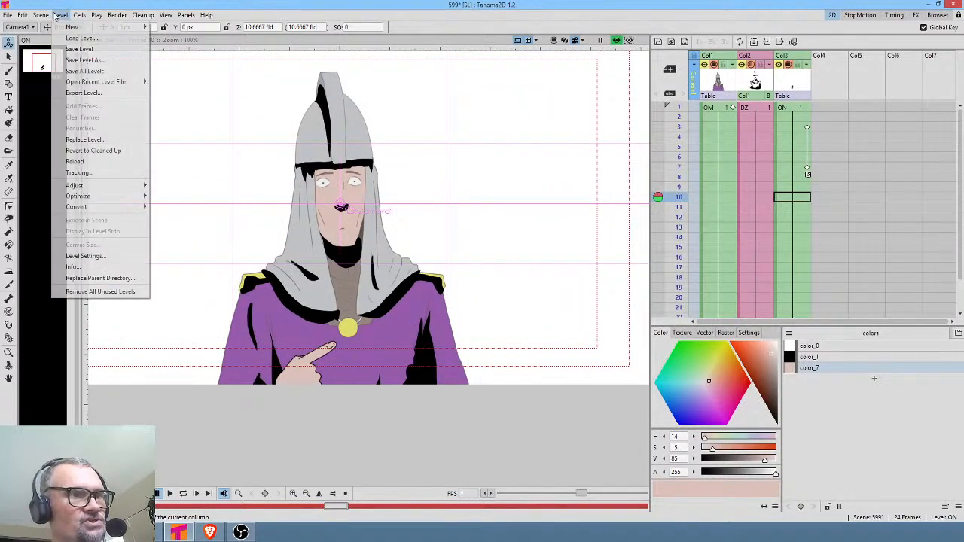
pyautogui.click(41, 15)
pyautogui.click(45, 28)
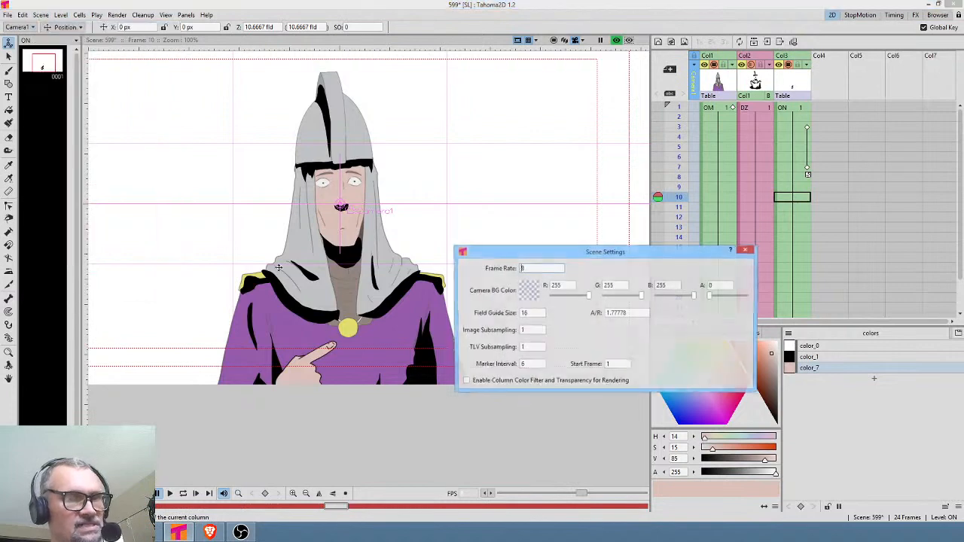
pyautogui.click(497, 383)
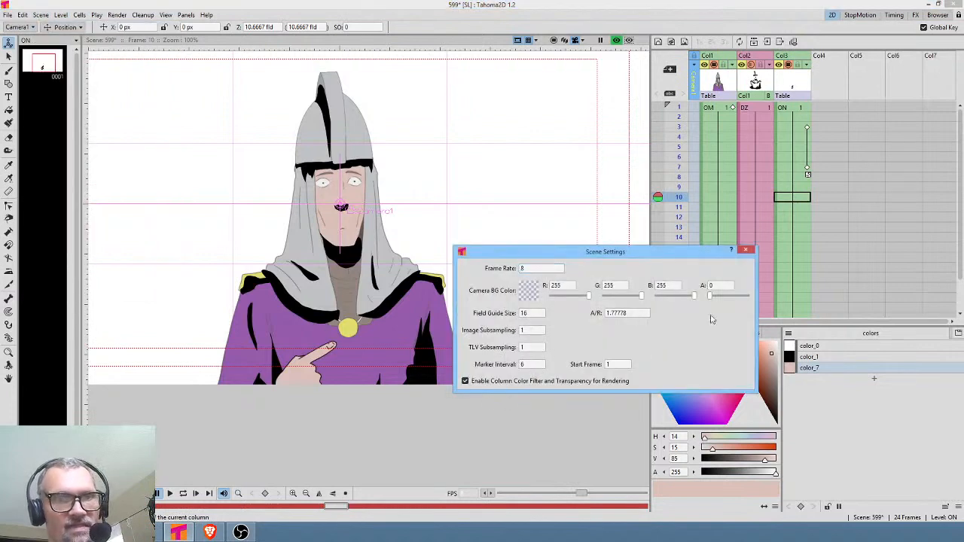
pyautogui.click(746, 251)
pyautogui.click(771, 65)
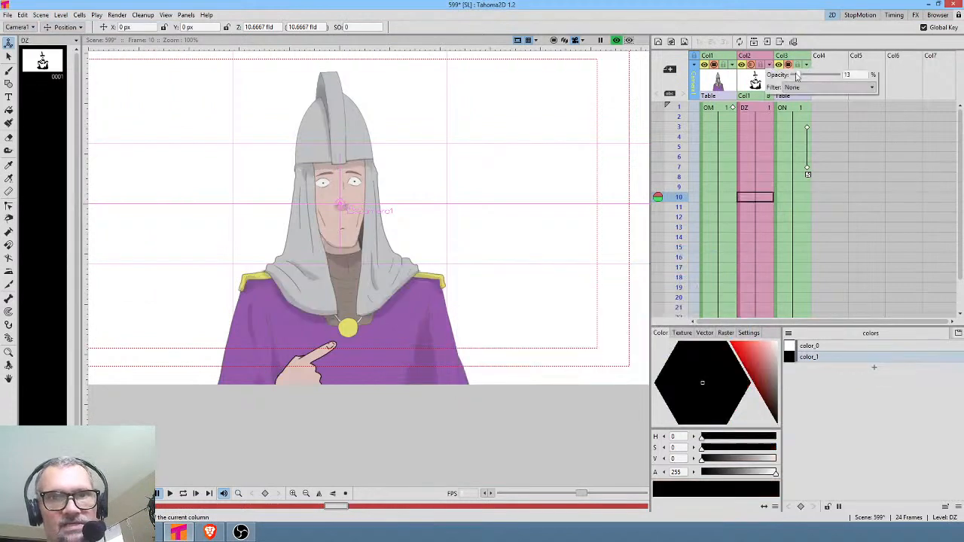
pyautogui.click(750, 82)
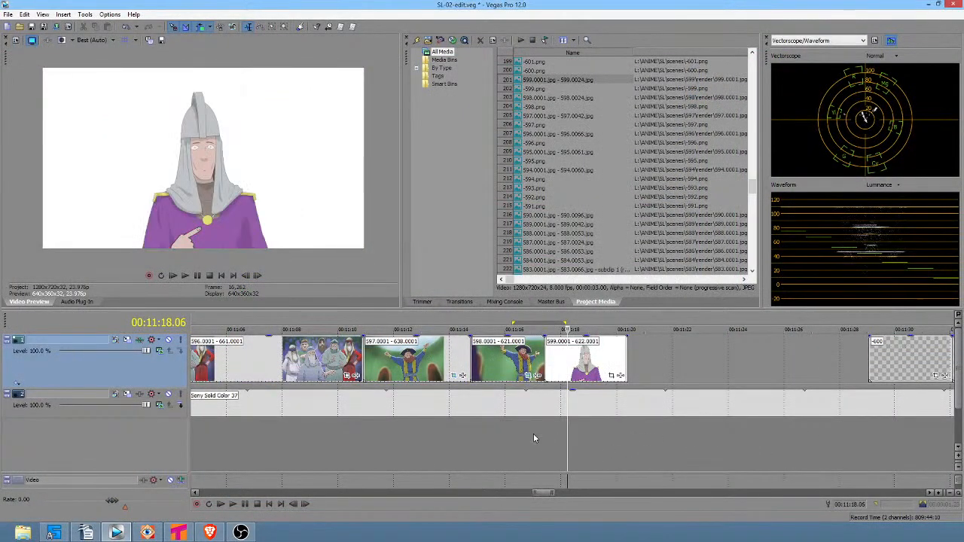
# Step: Play the timeline from clip 598 into the updated clip 599, and crop clip 599 to about 324 × 182 around its center
pyautogui.click(533, 435)
pyautogui.press('space')
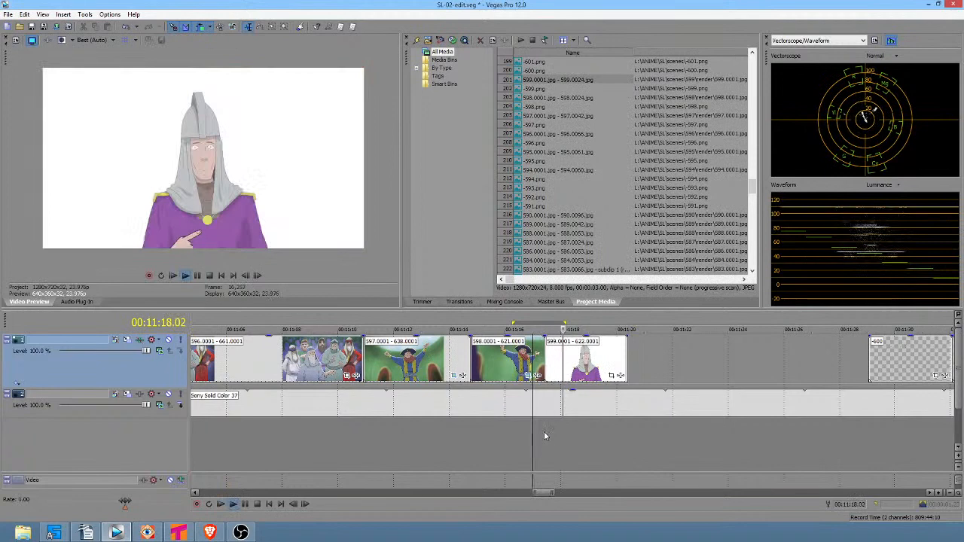
pyautogui.press('space')
pyautogui.click(611, 375)
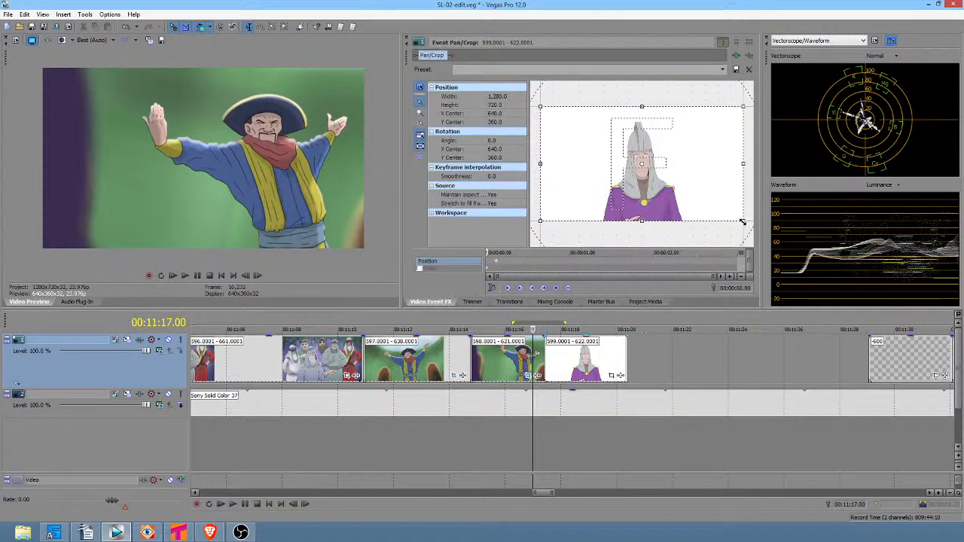
pyautogui.moveTo(742, 221); pyautogui.dragTo(667, 178)
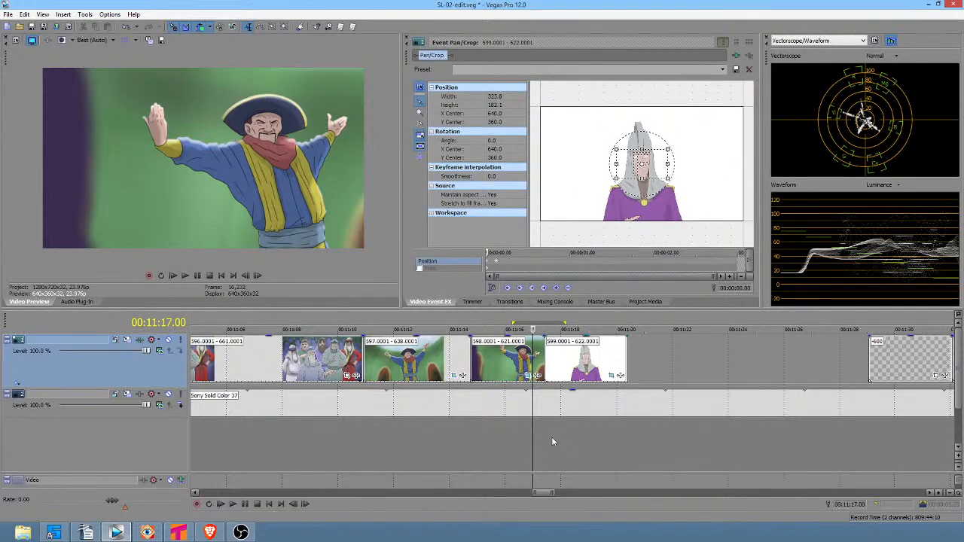
# Step: Play the cut from clip 598, and add an end Pan/Crop keyframe at 00:00:03.00 cropping clip 599 to about 1185 × 667
pyautogui.click(521, 438)
pyautogui.press('space')
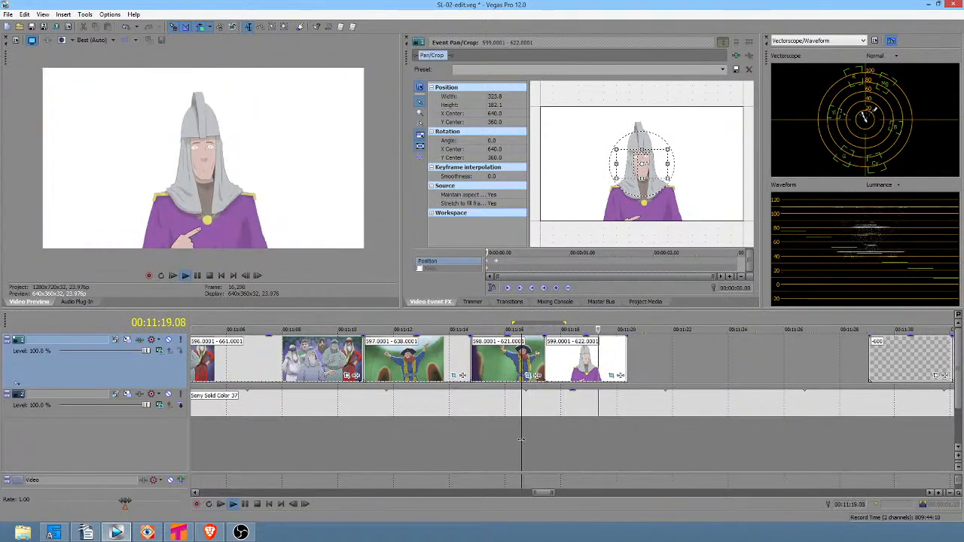
pyautogui.press('space')
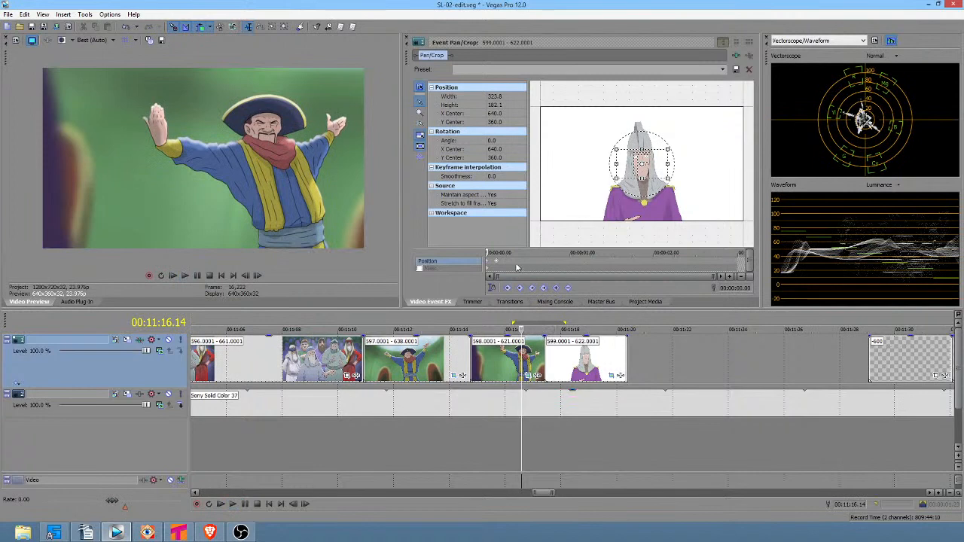
pyautogui.click(496, 261)
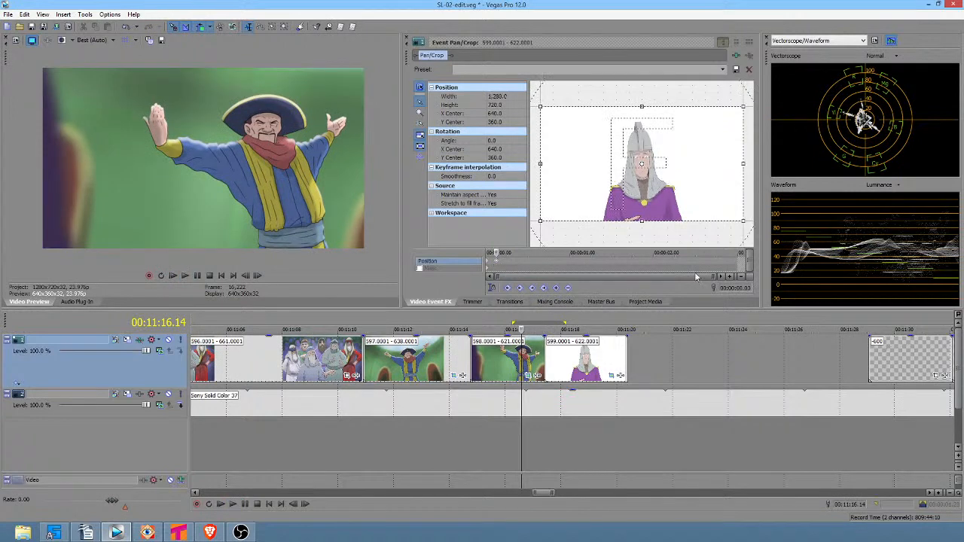
pyautogui.click(739, 262)
pyautogui.moveTo(741, 220); pyautogui.dragTo(735, 216)
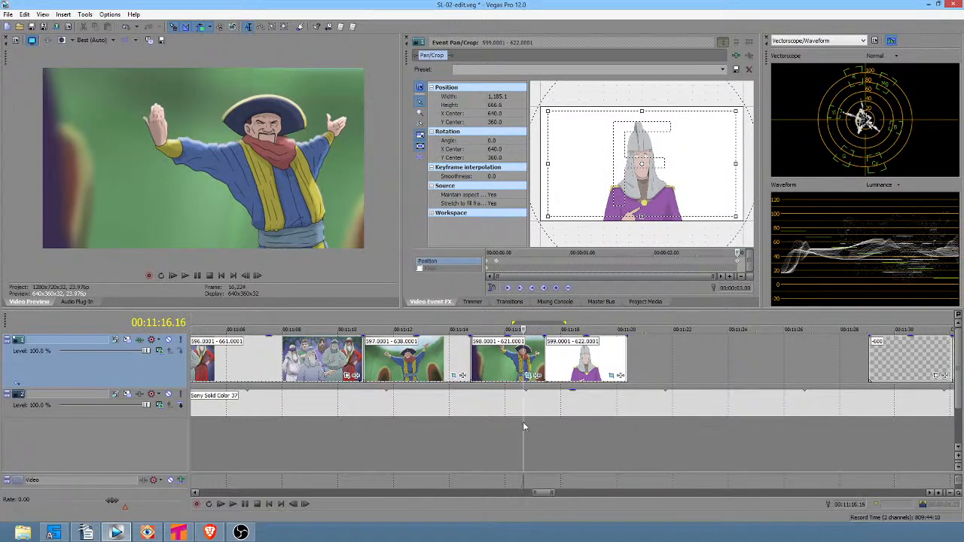
# Step: Move clip 599's final crop keyframe to just before the one-second mark, replaying the cut from clip 598 to check the timing
pyautogui.press('space')
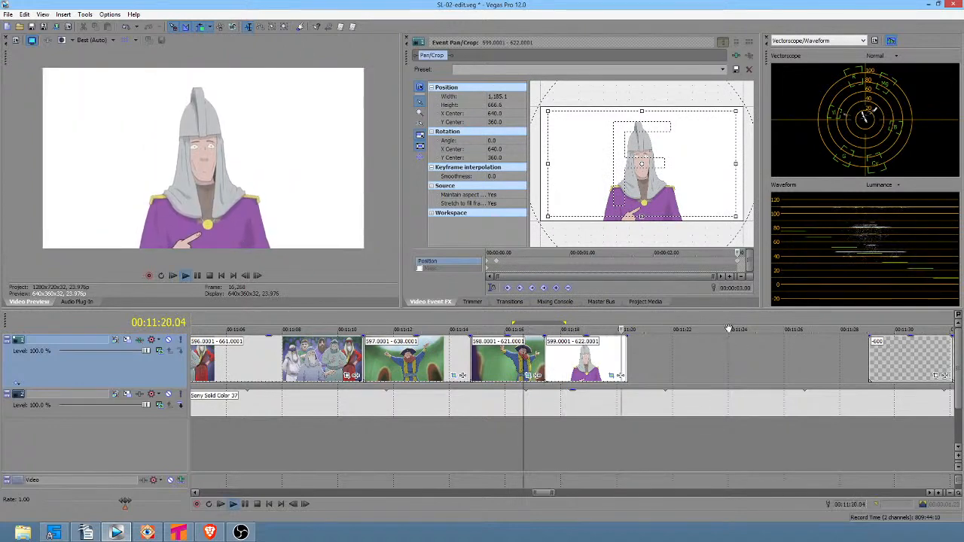
pyautogui.press('space')
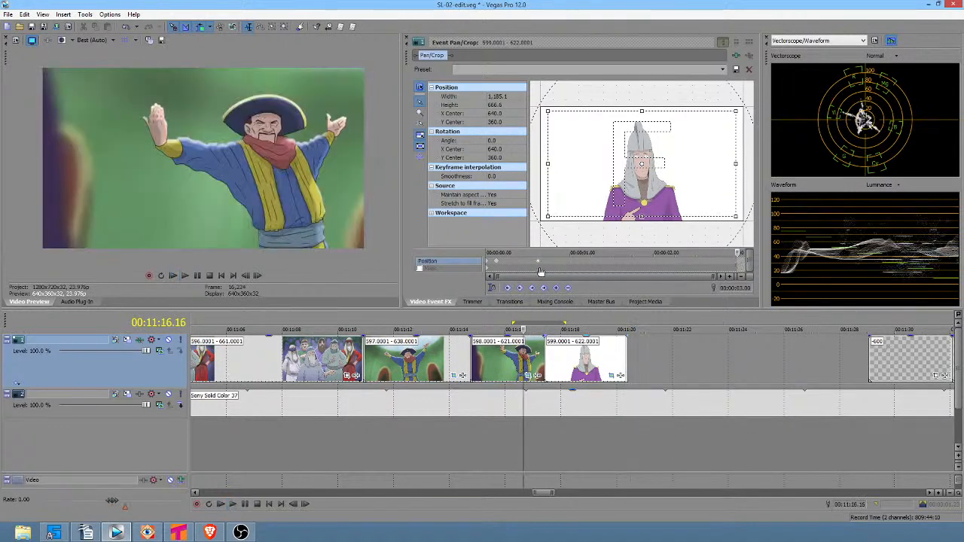
pyautogui.moveTo(540, 269); pyautogui.dragTo(533, 269)
pyautogui.press('space')
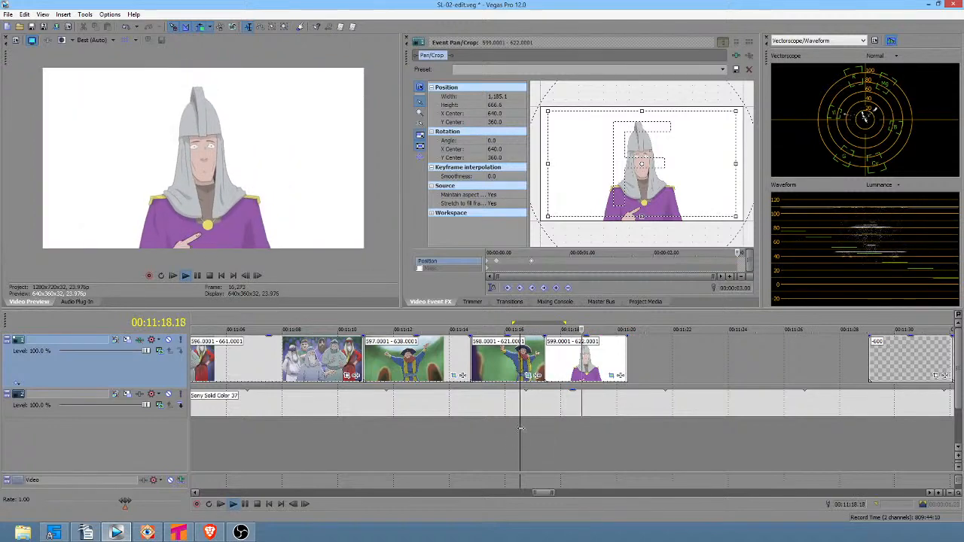
pyautogui.press('space')
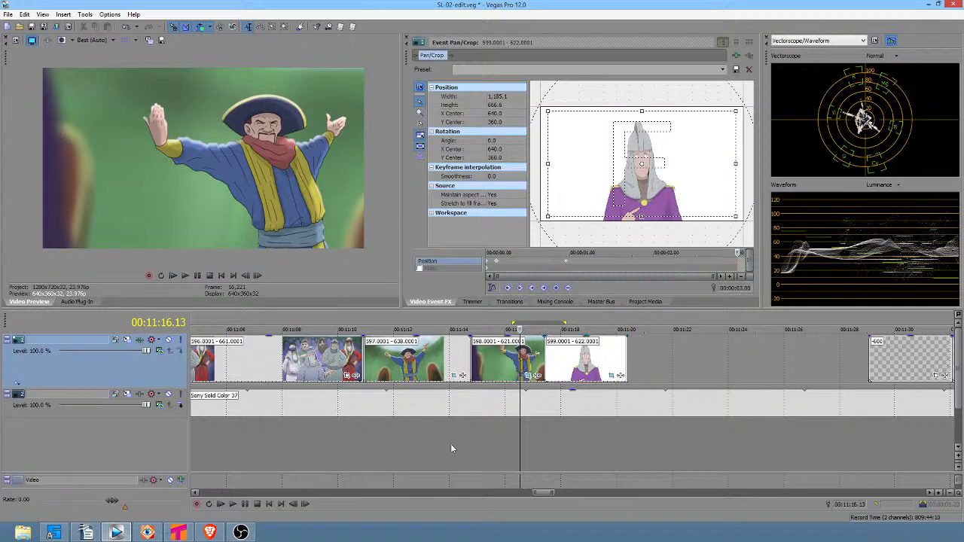
pyautogui.click(494, 440)
pyautogui.press('space')
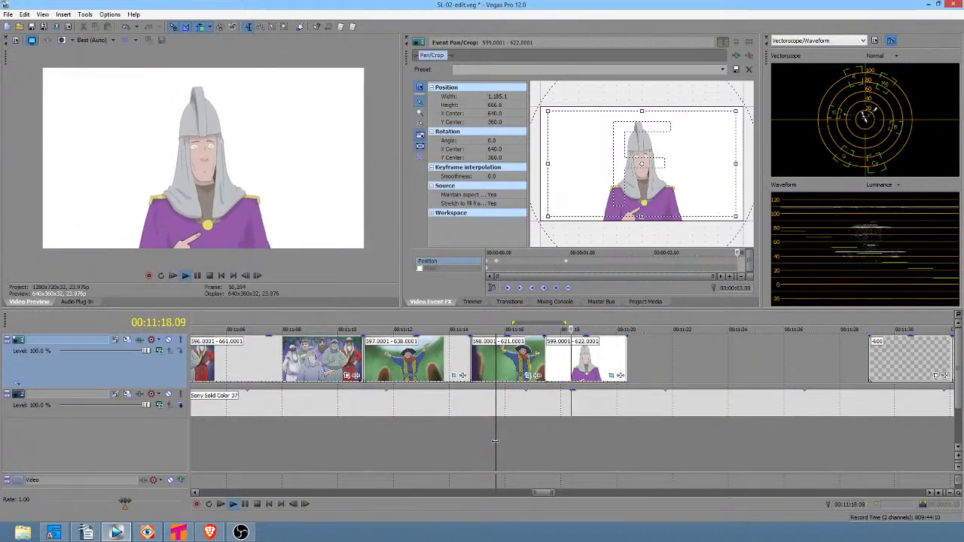
pyautogui.press('space')
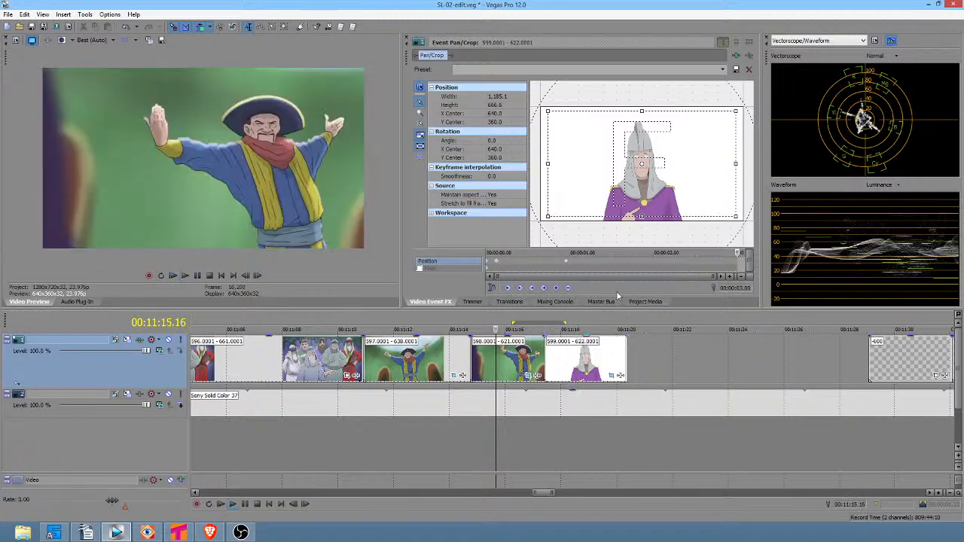
# Step: Copy the 1280 × 720 crop keyframe at frame 3 to 00:00:00.12 and play the transition from clip 598 into 599
pyautogui.click(497, 263)
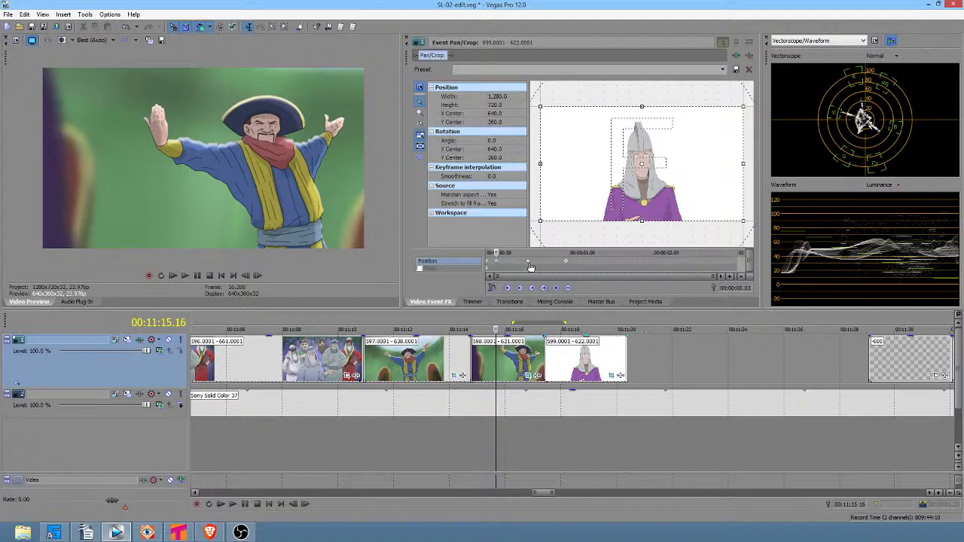
pyautogui.click(529, 263)
pyautogui.click(474, 434)
pyautogui.click(510, 426)
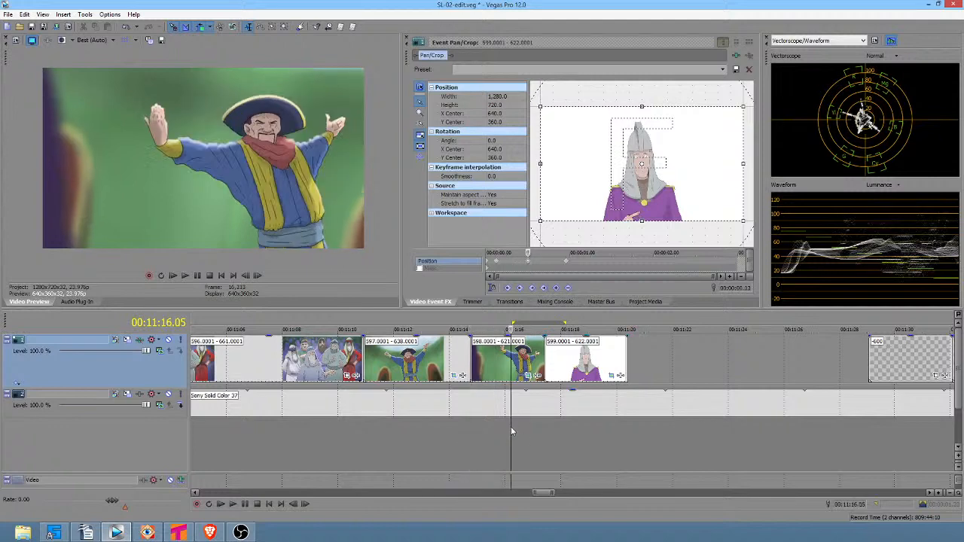
pyautogui.press('space')
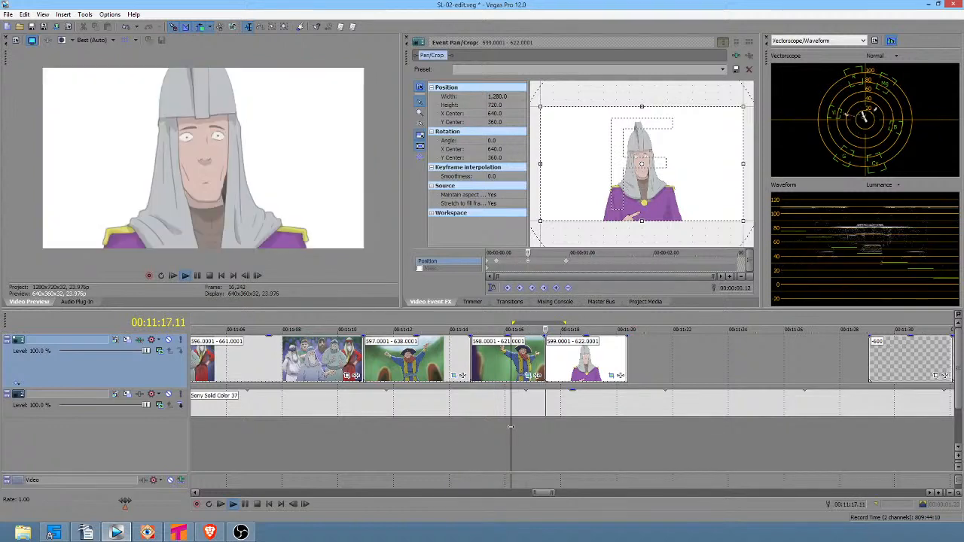
# Step: Shift the copied crop keyframe slightly later and the final one to 00:00:01.01, and replay the transition
pyautogui.press('space')
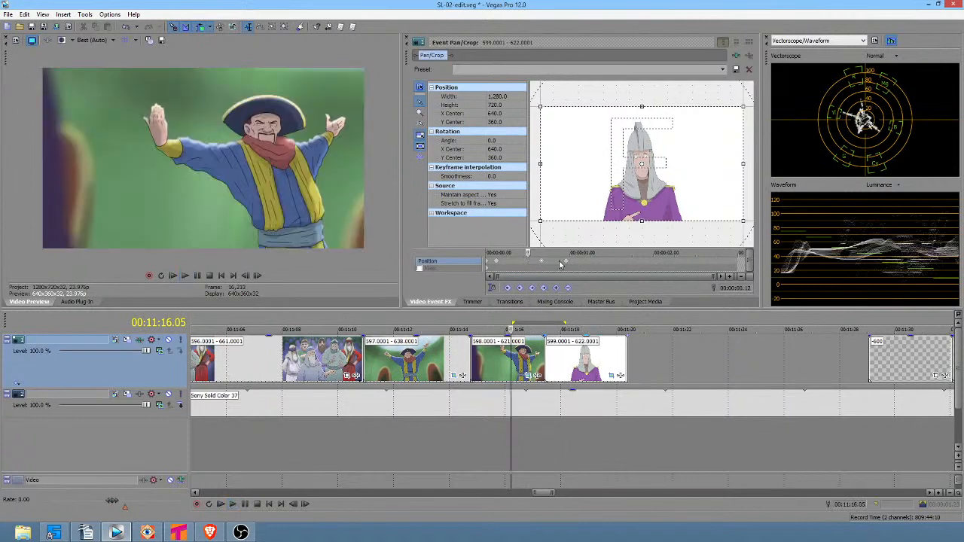
pyautogui.click(519, 440)
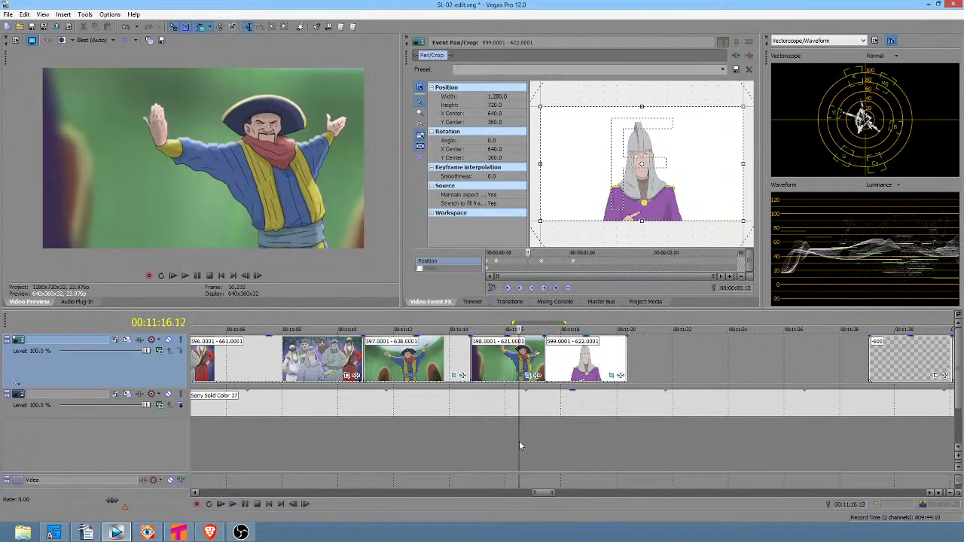
pyautogui.press('space')
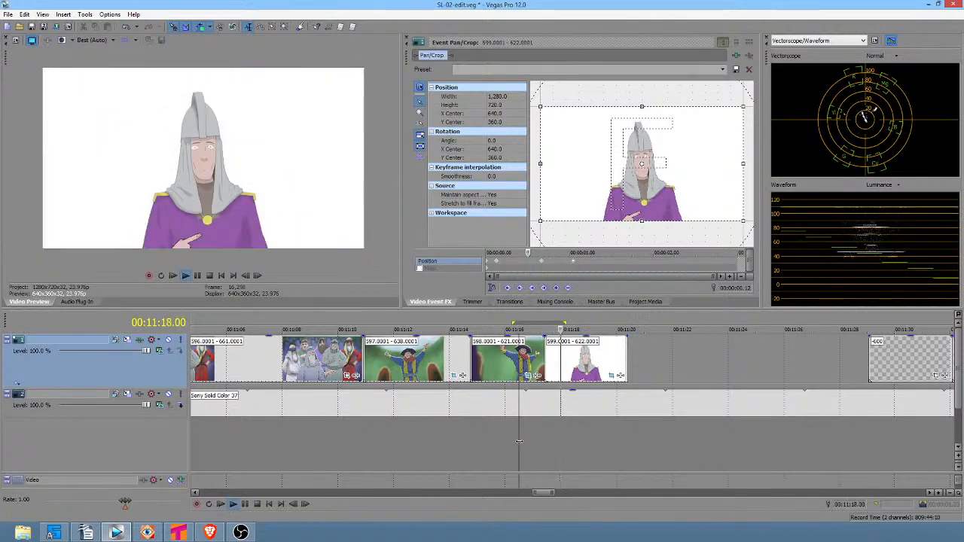
pyautogui.press('space')
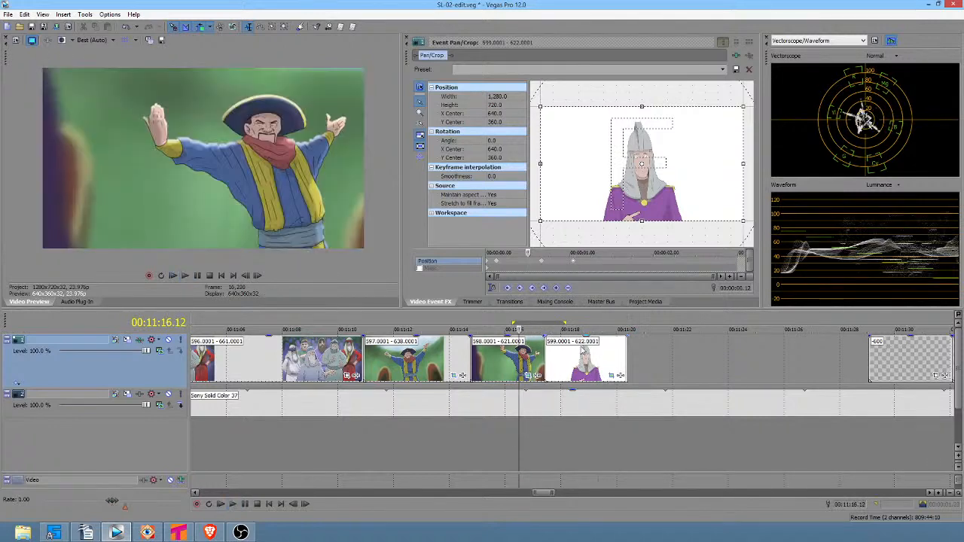
# Step: Tighten the crop at the 00:00:01.01 keyframe to about 1122 × 631 around the center, and start a playback check
pyautogui.click(574, 263)
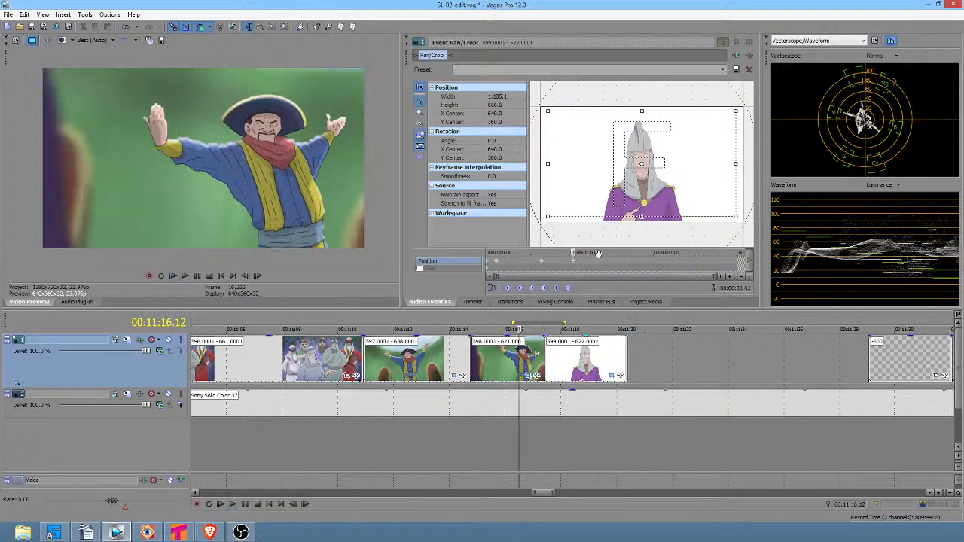
pyautogui.moveTo(736, 216); pyautogui.dragTo(731, 213)
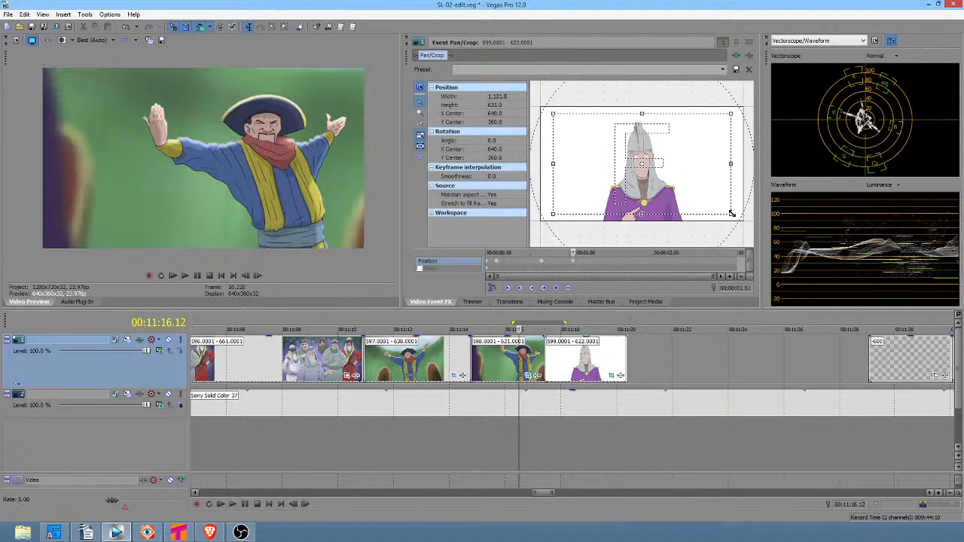
pyautogui.click(518, 429)
pyautogui.press('space')
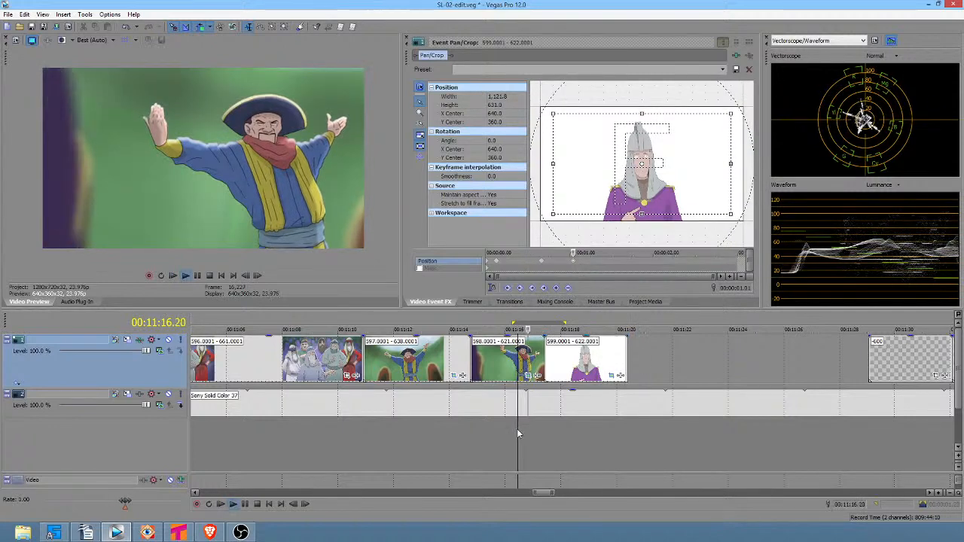
pyautogui.press('space')
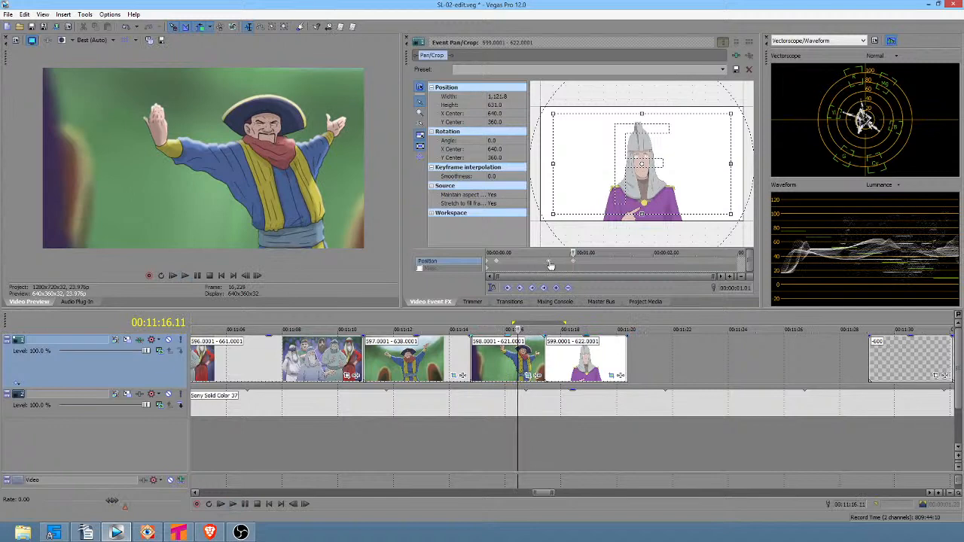
# Step: Move the middle 1280 × 720 crop keyframe closer to the final one, and replay clips 598 and 599
pyautogui.click(519, 415)
pyautogui.click(505, 444)
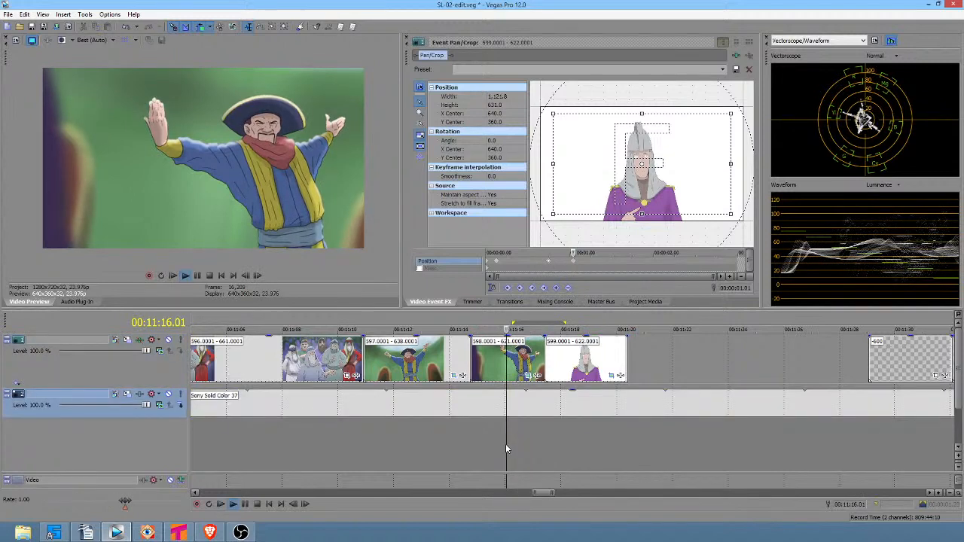
pyautogui.press('space')
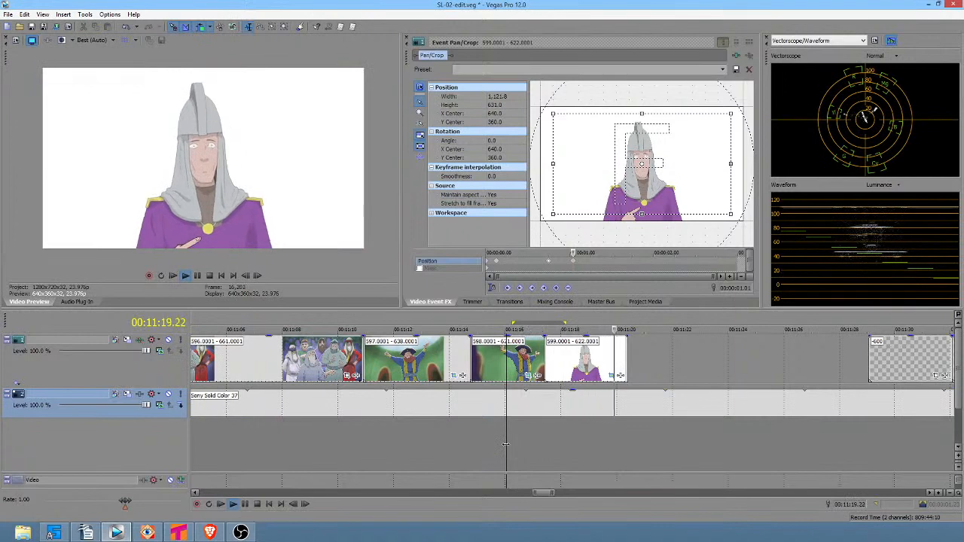
pyautogui.press('space')
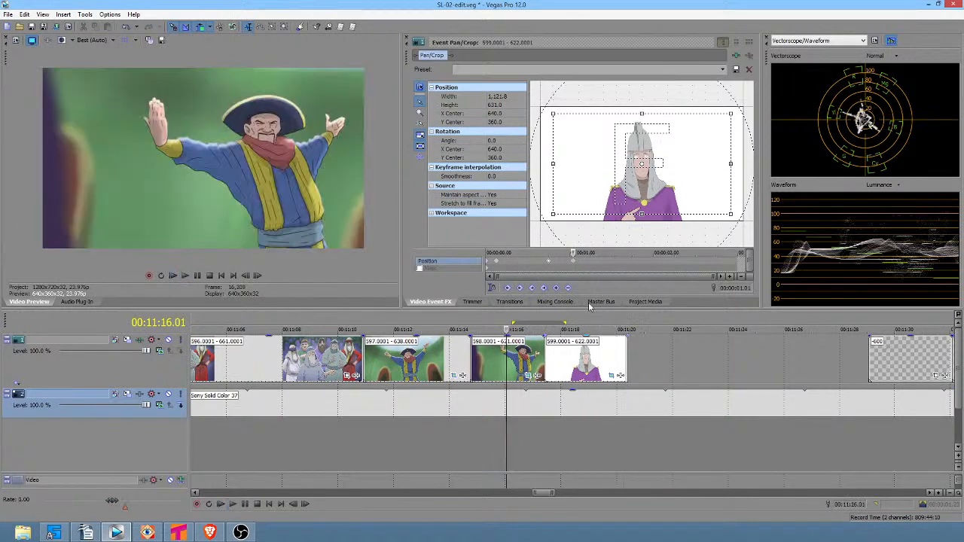
pyautogui.moveTo(504, 444); pyautogui.dragTo(585, 448)
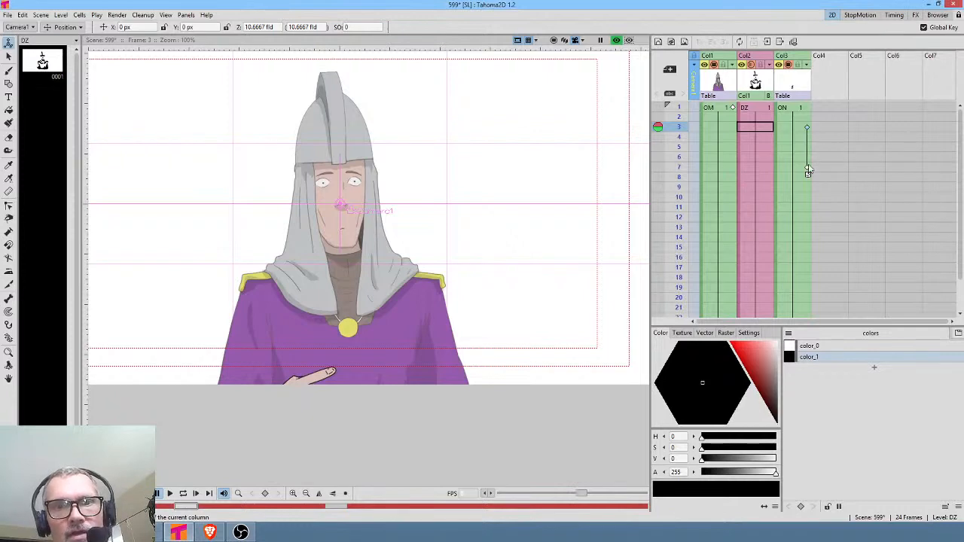
# Step: In Tahoma2D, retime Col3's hand keys to frames 13 and 16, and lower the frame 13 hand to about X -103, Y -93 px
pyautogui.scroll(-3, 834, 201)
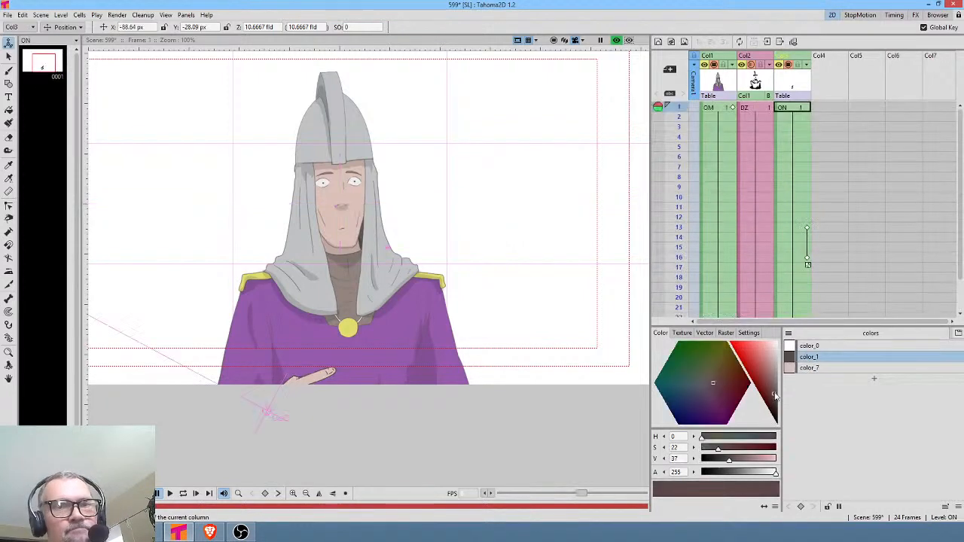
pyautogui.click(797, 109)
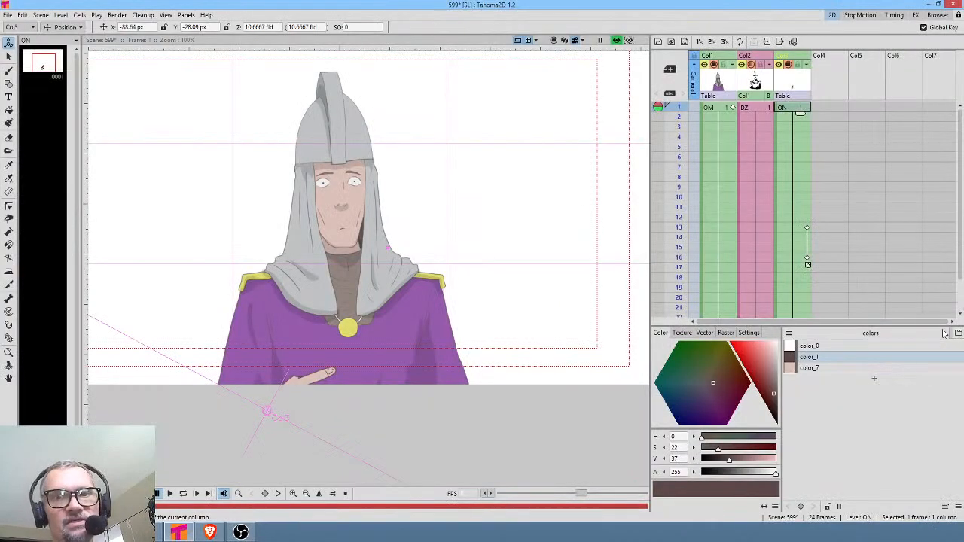
pyautogui.click(805, 227)
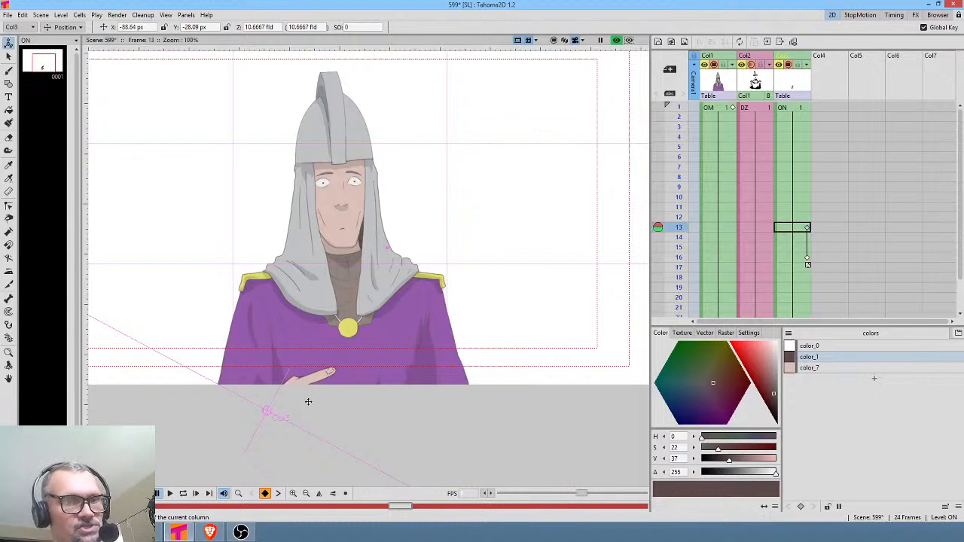
pyautogui.moveTo(307, 398); pyautogui.dragTo(299, 436)
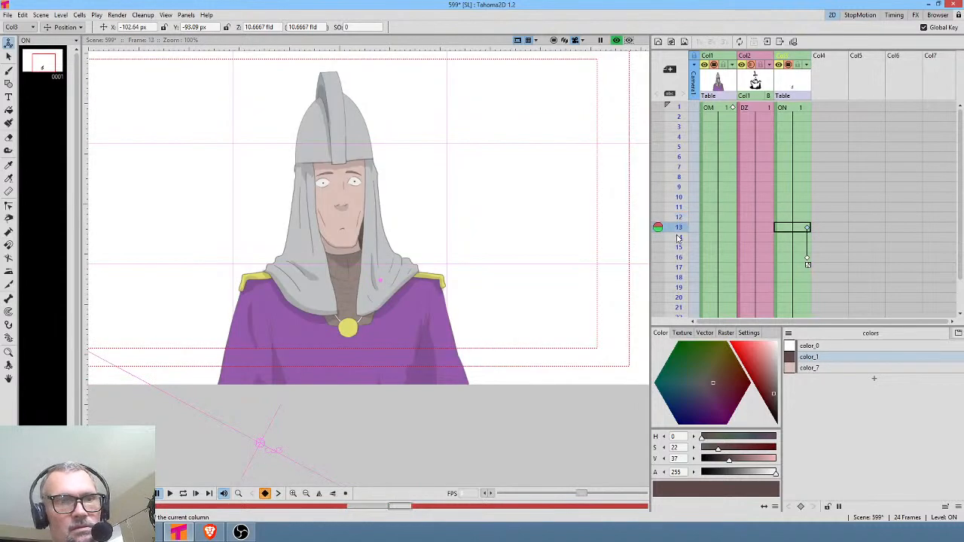
pyautogui.moveTo(678, 238)
pyautogui.mouseDown()
pyautogui.moveTo(677, 277)
pyautogui.moveTo(676, 228)
pyautogui.mouseUp()
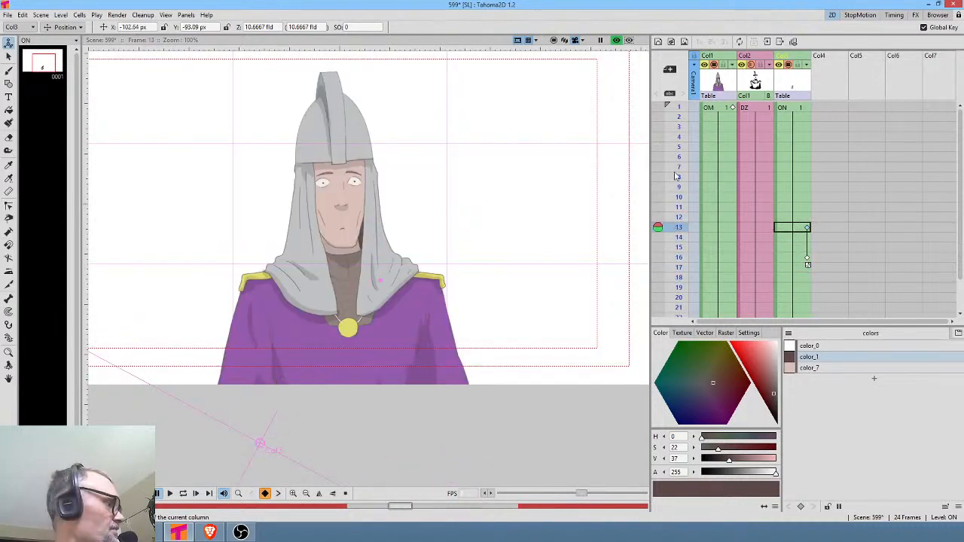
pyautogui.hotkey('ctrl', 'shift', 'r')
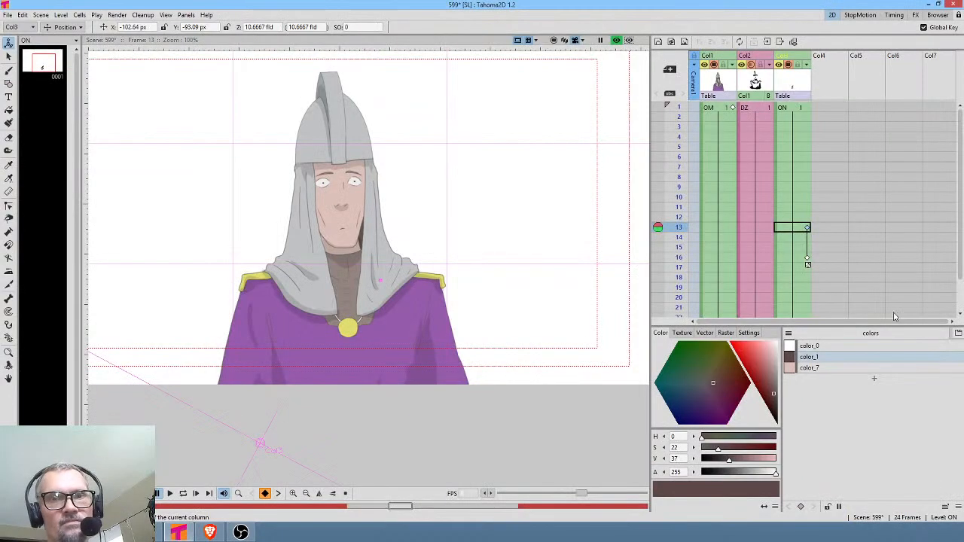
# Step: Rotate the pointing hand at the frame 16 key to about -7.56°, and turn off the viewer's preview mode
pyautogui.click(792, 257)
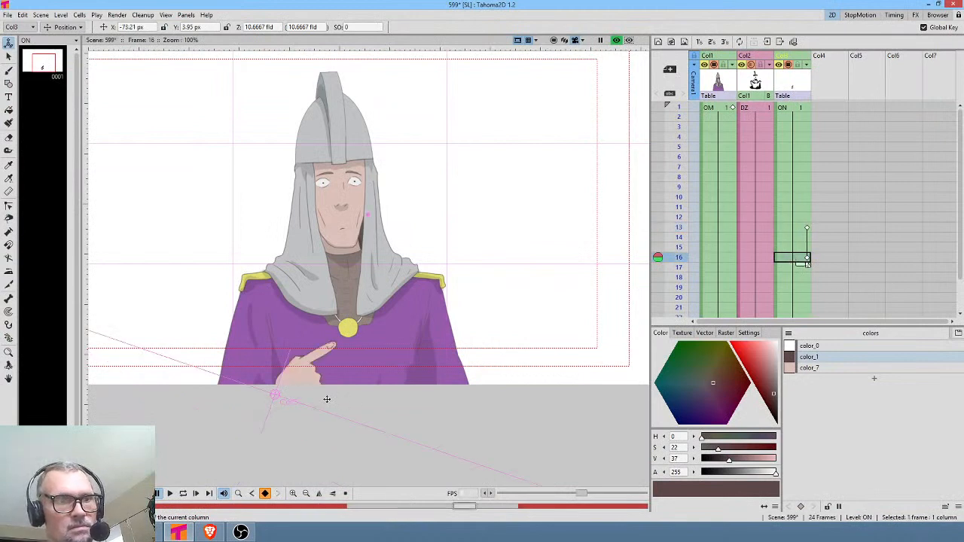
pyautogui.click(81, 28)
pyautogui.click(65, 52)
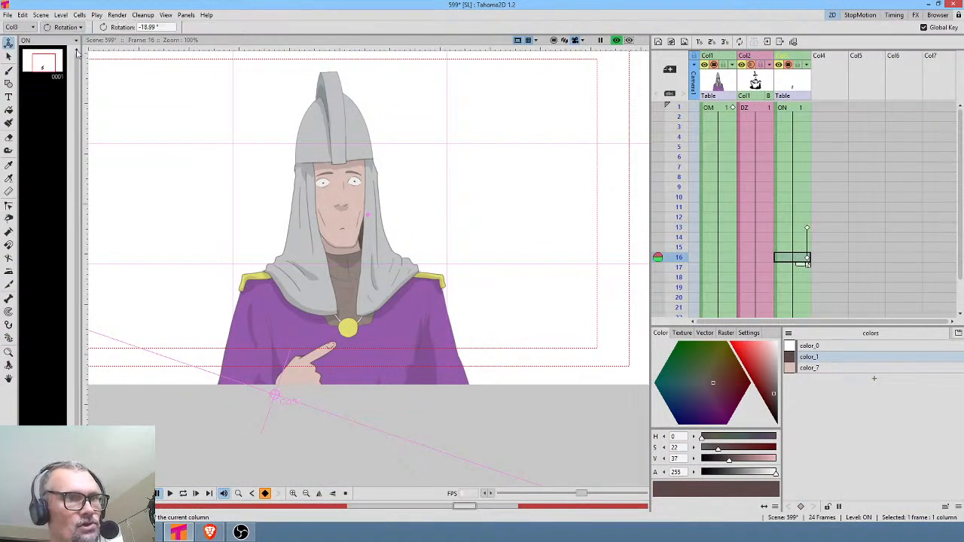
pyautogui.moveTo(420, 272); pyautogui.dragTo(399, 241)
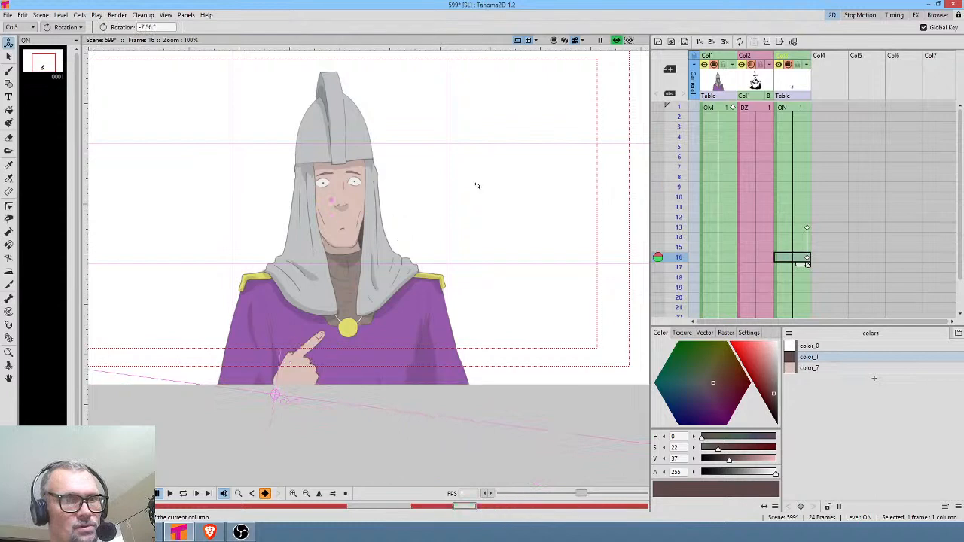
pyautogui.click(616, 40)
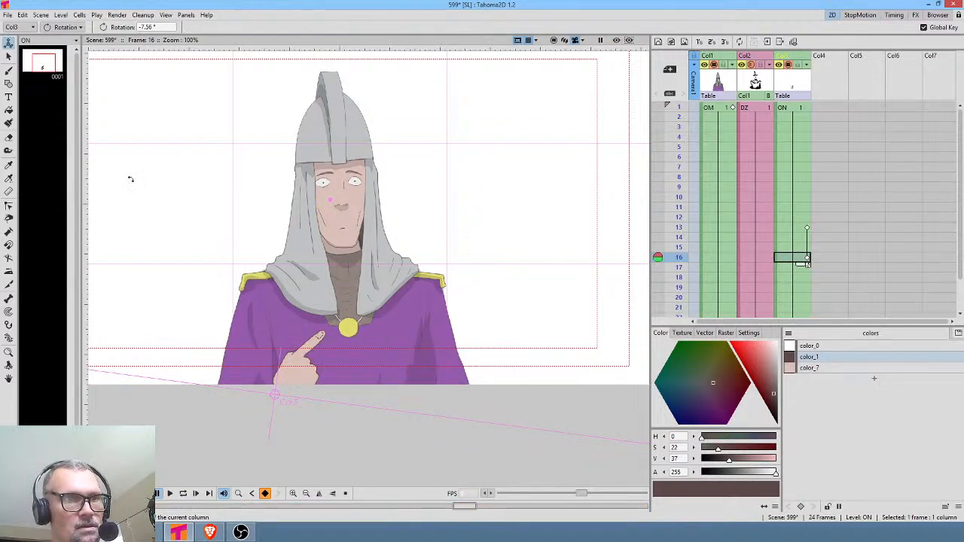
# Step: Switch to position editing, shift the pointing hand at the frame 16 key to about X -68, Y 5 px, and save the scene
pyautogui.click(65, 27)
pyautogui.click(64, 36)
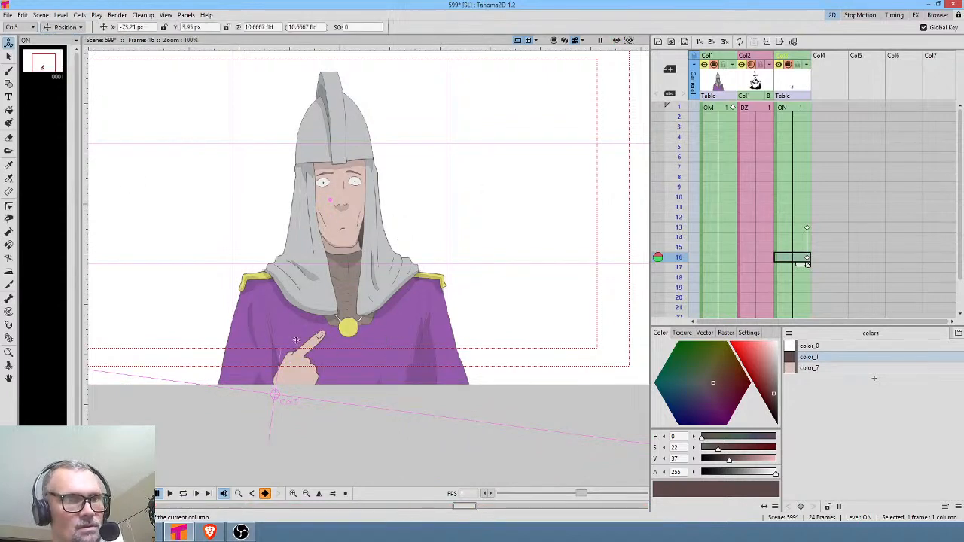
pyautogui.moveTo(296, 340); pyautogui.dragTo(309, 360)
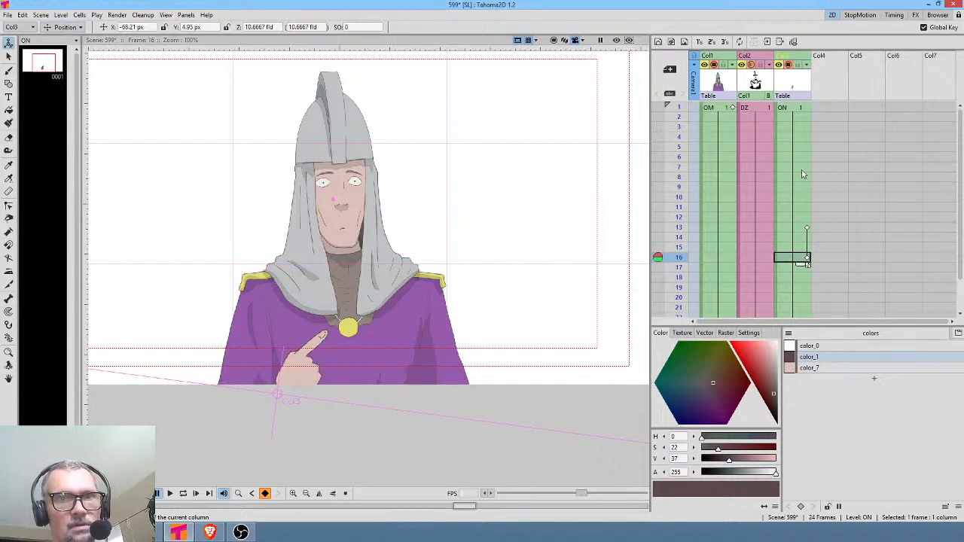
pyautogui.moveTo(676, 157)
pyautogui.mouseDown()
pyautogui.moveTo(679, 284)
pyautogui.moveTo(678, 158)
pyautogui.moveTo(702, 102)
pyautogui.mouseUp()
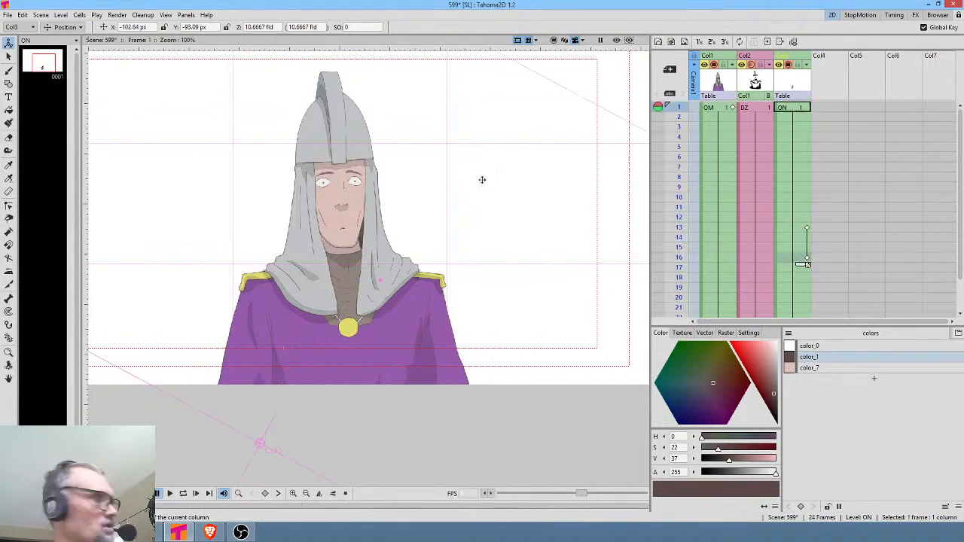
pyautogui.hotkey('ctrl', 's')
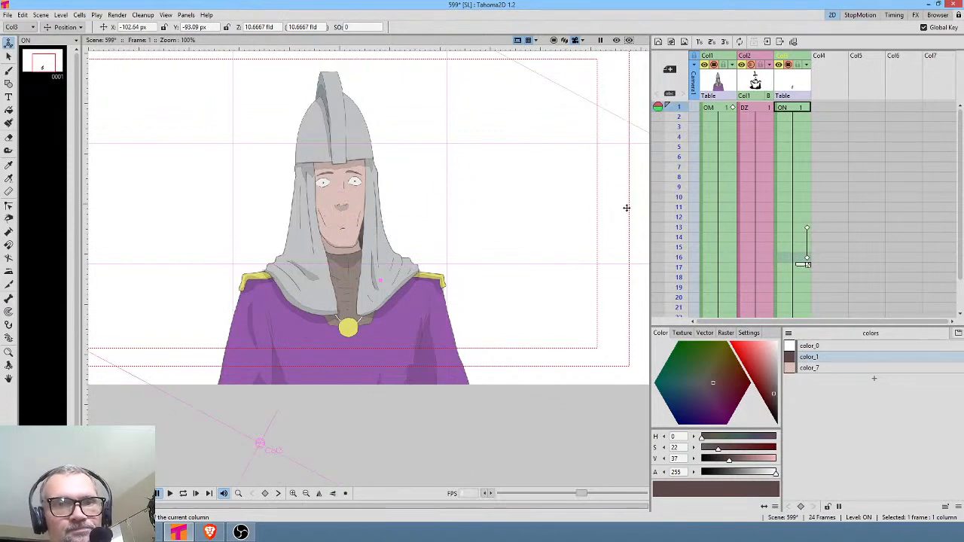
# Step: Duplicate the Col1 character drawing at frame 11 as a separate drawing for a blink
pyautogui.click(719, 109)
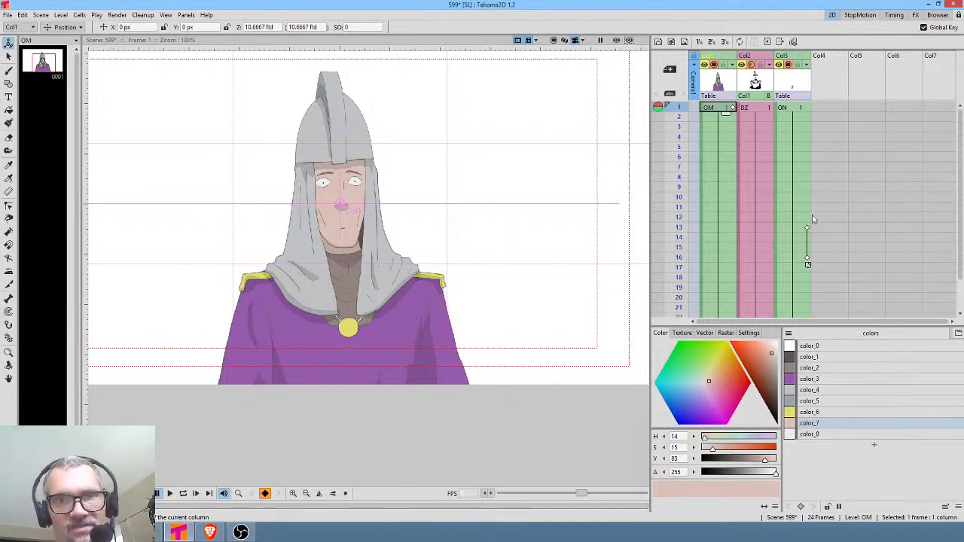
pyautogui.click(721, 210)
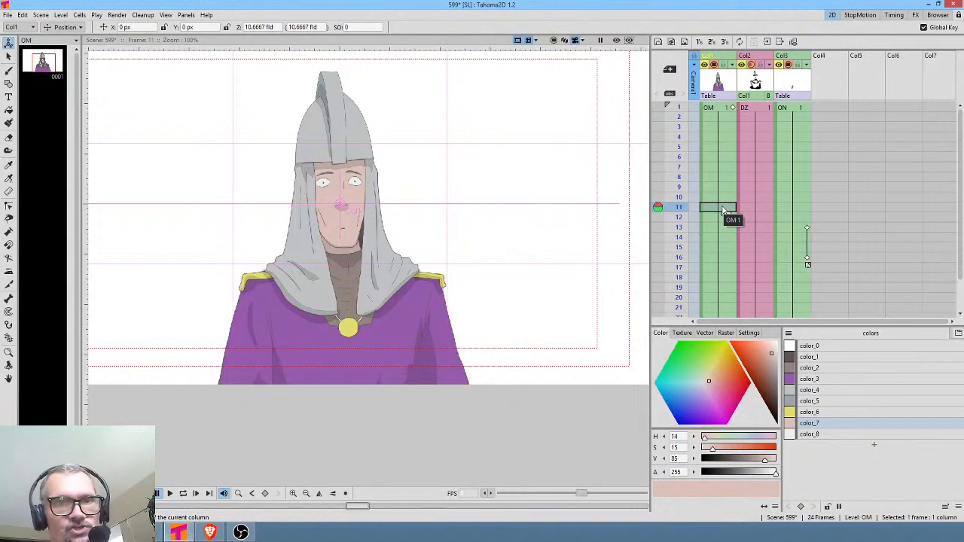
pyautogui.press('d')
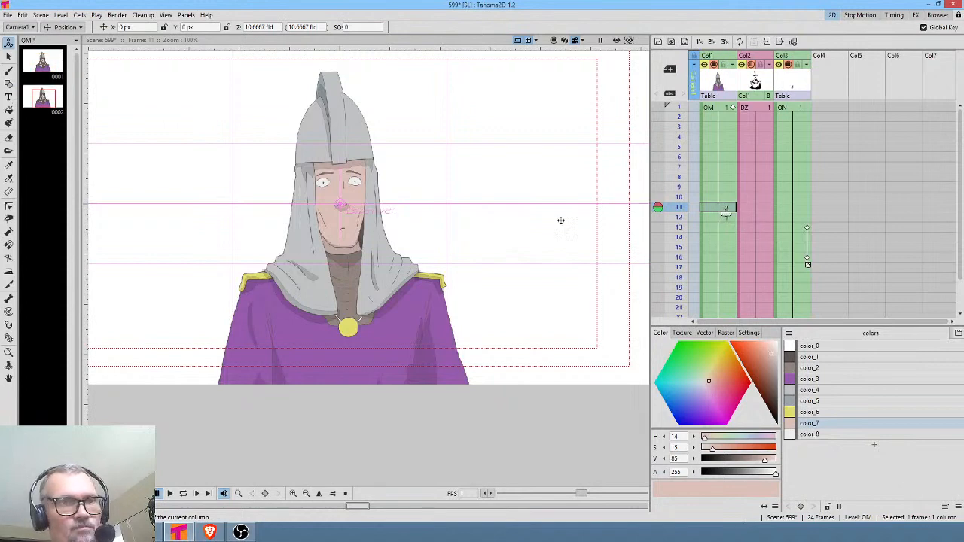
# Step: Paint over both eyes of the frame 11 drawing with skin tone color_7 using the Paint Brush in Lines & Areas mode
pyautogui.scroll(8, 346, 182)
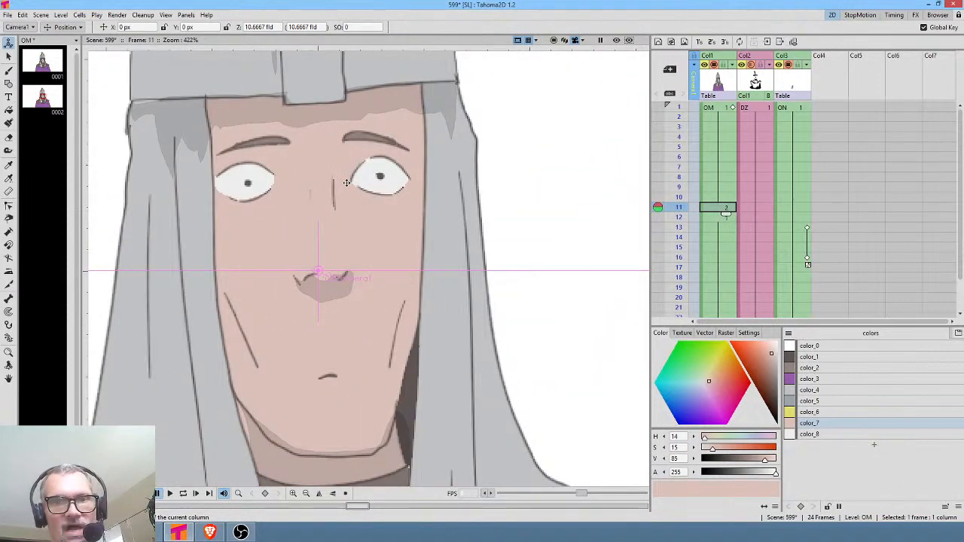
pyautogui.click(819, 423)
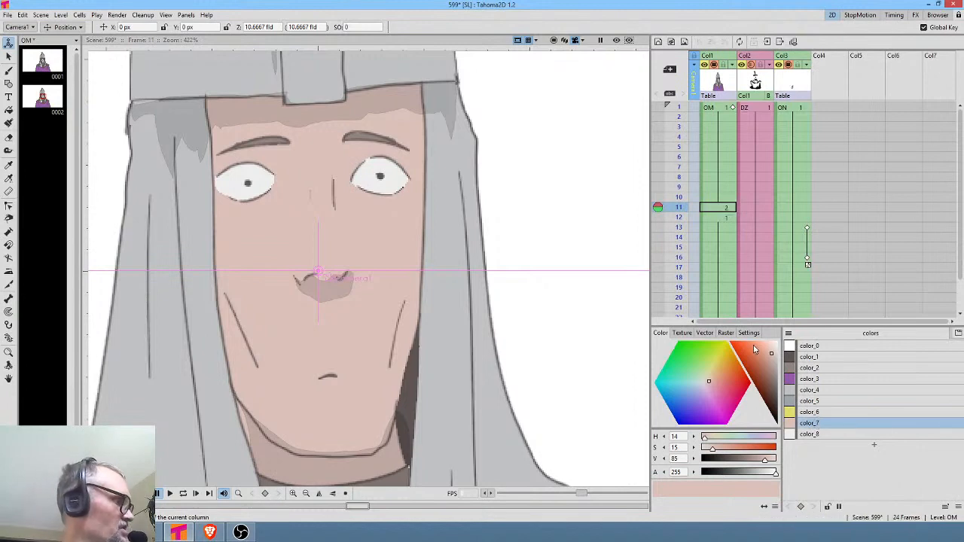
pyautogui.press('j')
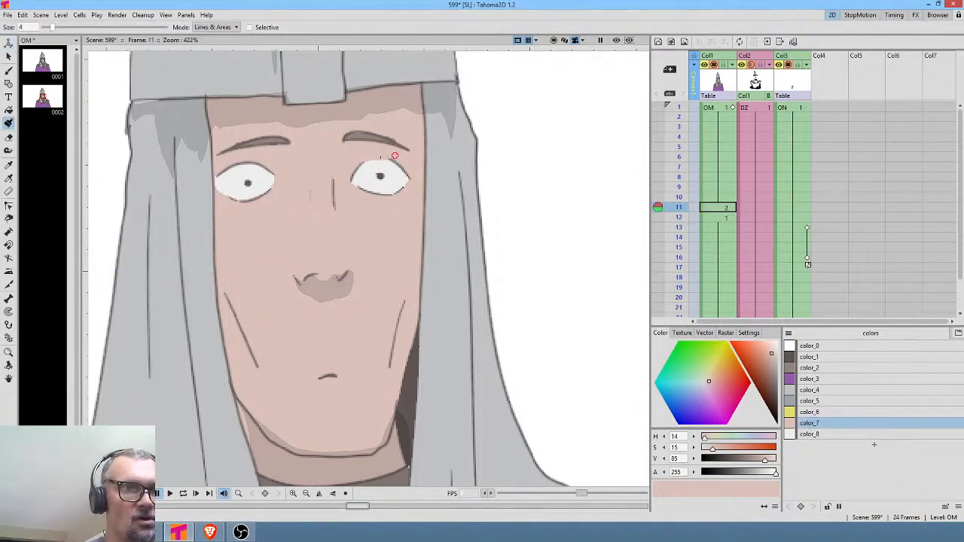
pyautogui.moveTo(394, 155)
pyautogui.mouseDown()
pyautogui.moveTo(361, 160)
pyautogui.moveTo(381, 165)
pyautogui.moveTo(354, 176)
pyautogui.moveTo(410, 167)
pyautogui.mouseUp()
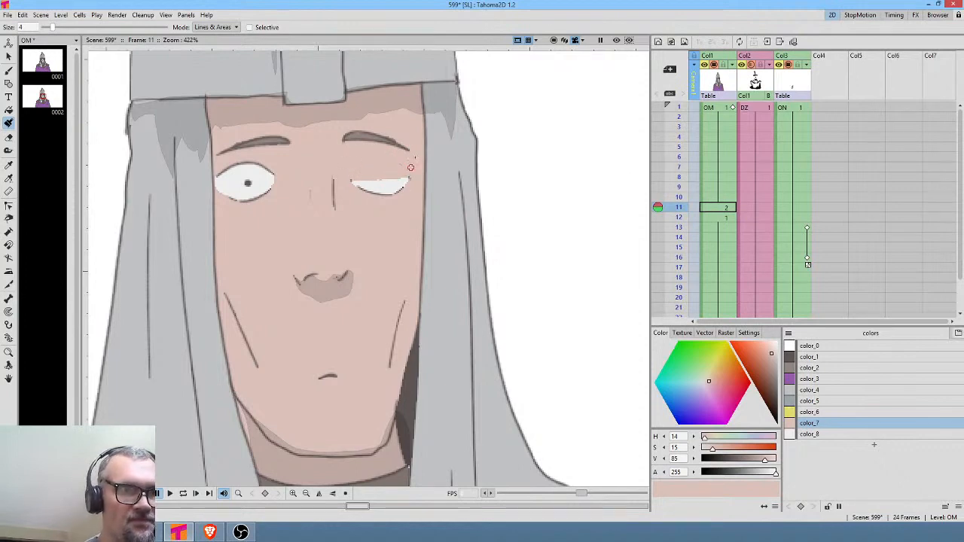
pyautogui.moveTo(217, 177)
pyautogui.mouseDown()
pyautogui.moveTo(275, 177)
pyautogui.moveTo(249, 180)
pyautogui.moveTo(236, 161)
pyautogui.moveTo(243, 190)
pyautogui.moveTo(224, 187)
pyautogui.moveTo(233, 202)
pyautogui.moveTo(263, 196)
pyautogui.moveTo(228, 196)
pyautogui.moveTo(241, 195)
pyautogui.mouseUp()
pyautogui.moveTo(355, 188)
pyautogui.mouseDown()
pyautogui.moveTo(404, 183)
pyautogui.moveTo(388, 193)
pyautogui.moveTo(402, 182)
pyautogui.moveTo(356, 187)
pyautogui.mouseUp()
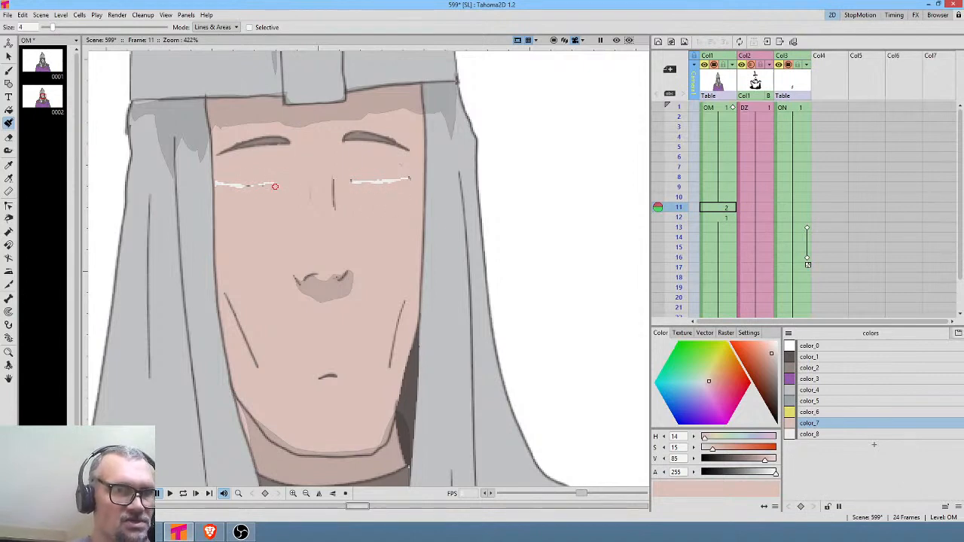
pyautogui.moveTo(219, 189); pyautogui.dragTo(216, 181)
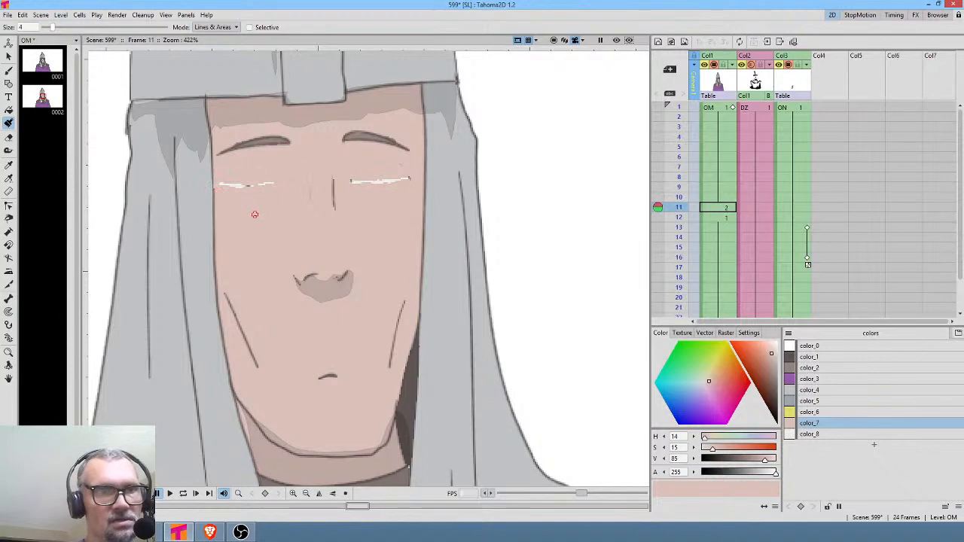
# Step: Draw a thin closed-eyelid line across each eye of the frame 11 drawing with the brush in color_1
pyautogui.click(832, 357)
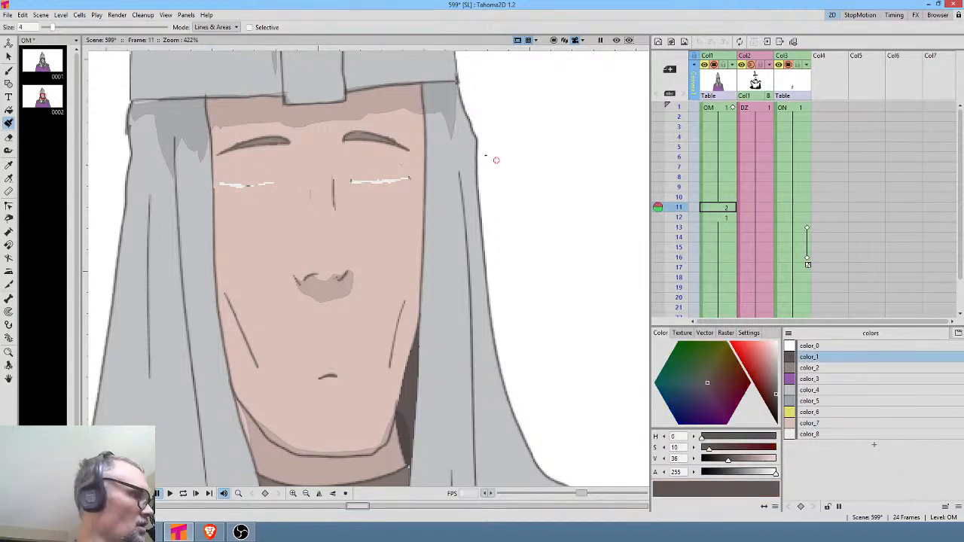
pyautogui.press('b')
pyautogui.moveTo(359, 182); pyautogui.dragTo(410, 178)
pyautogui.moveTo(220, 182); pyautogui.dragTo(284, 178)
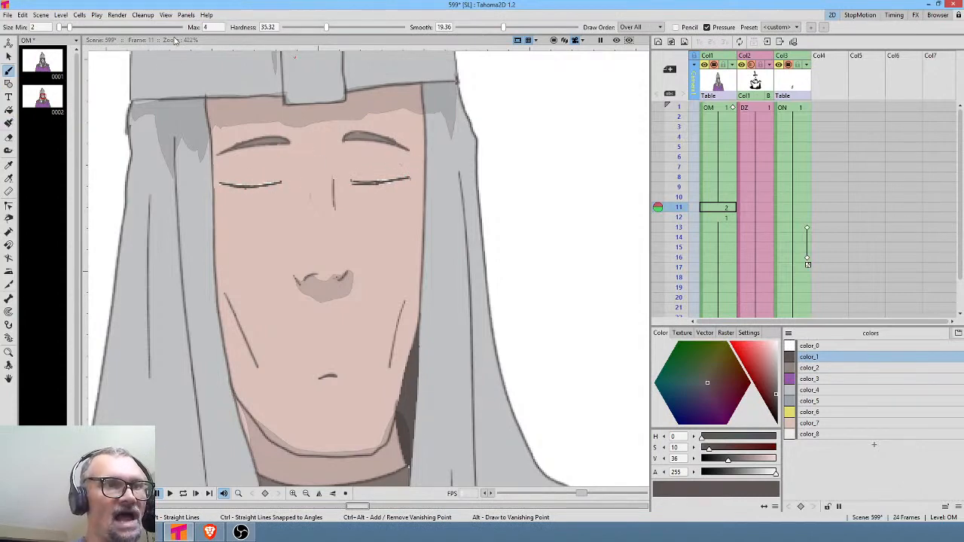
pyautogui.press('f')
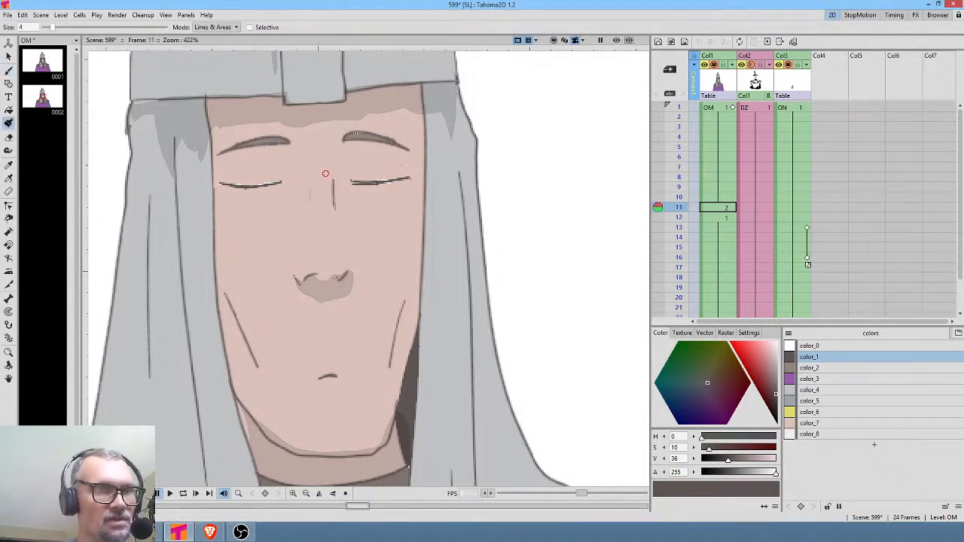
pyautogui.press('b')
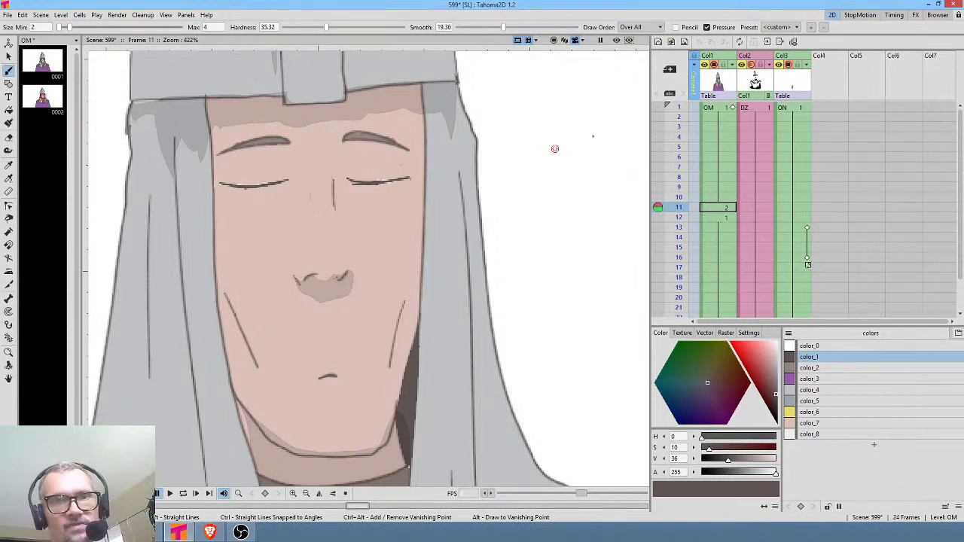
pyautogui.hotkey('ctrl', 'shift', 'r')
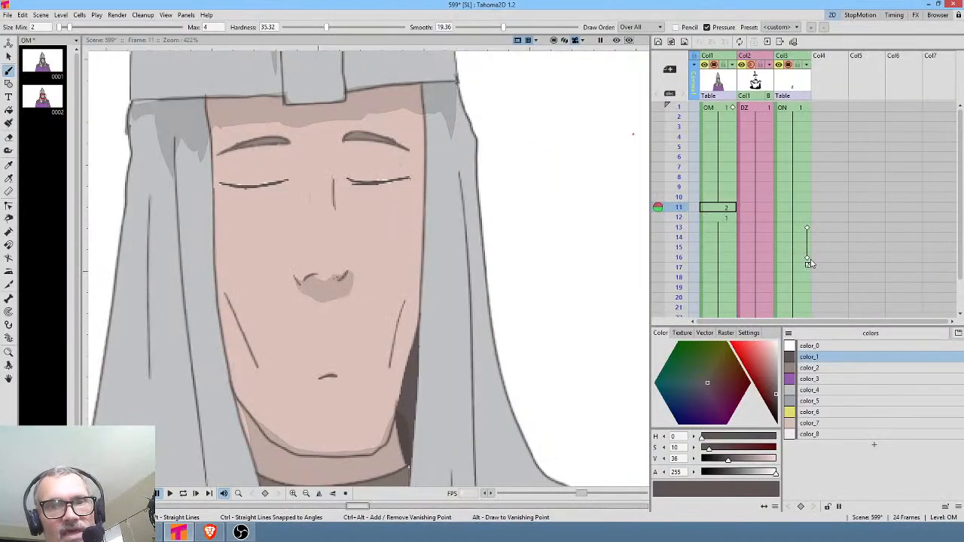
# Step: Move Col3's second hand key from frame 16 to frame 18, and check the blink and hand timing in playback
pyautogui.click(806, 259)
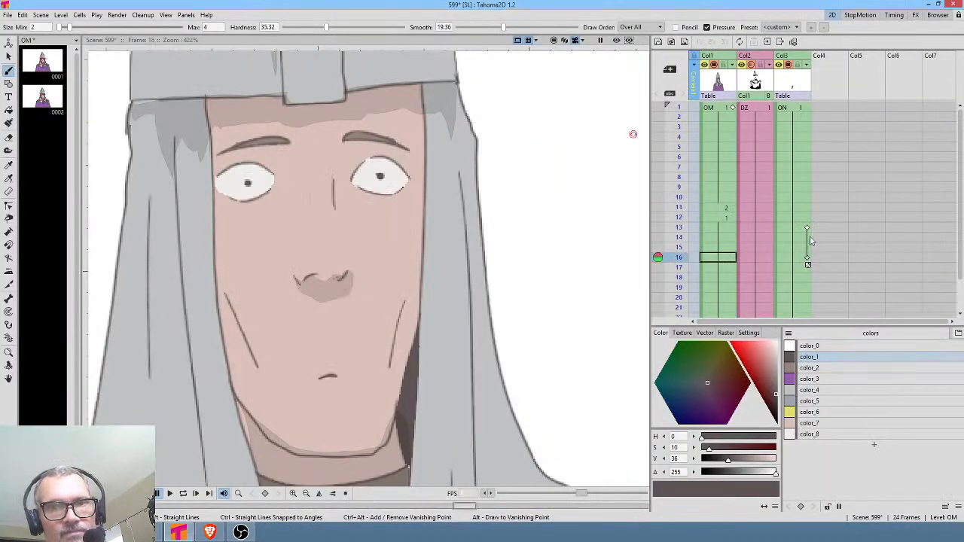
pyautogui.moveTo(807, 263); pyautogui.dragTo(806, 283)
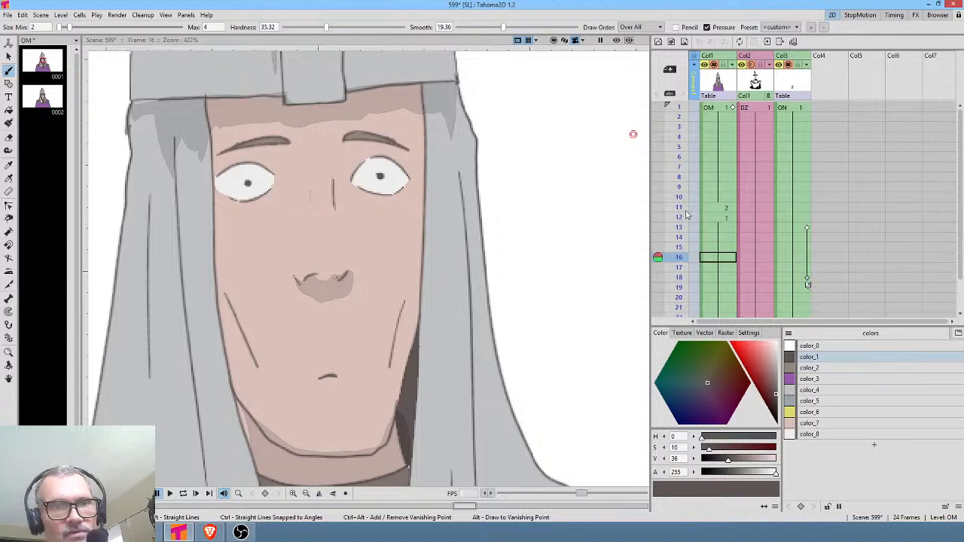
pyautogui.scroll(-5, 553, 212)
pyautogui.click(679, 238)
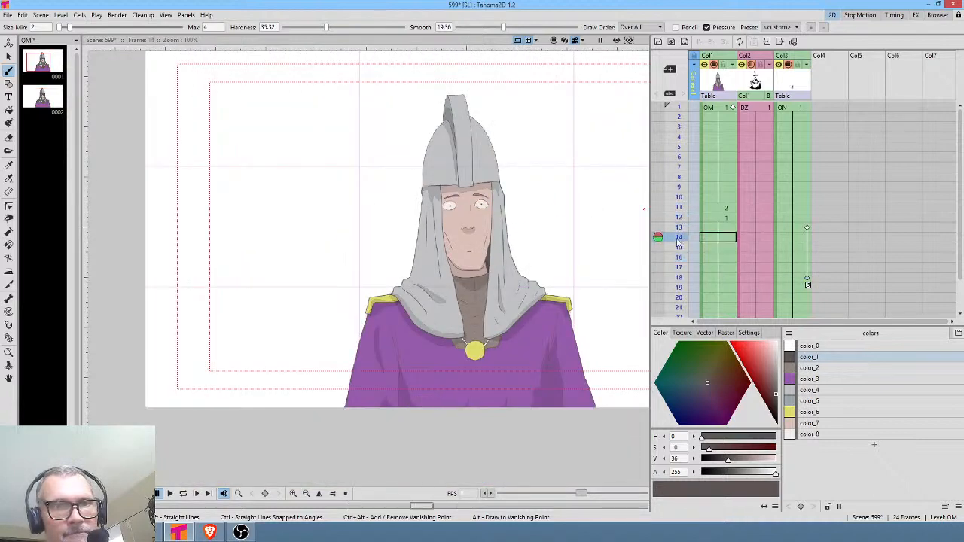
pyautogui.moveTo(678, 239)
pyautogui.mouseDown()
pyautogui.moveTo(679, 277)
pyautogui.moveTo(680, 217)
pyautogui.mouseUp()
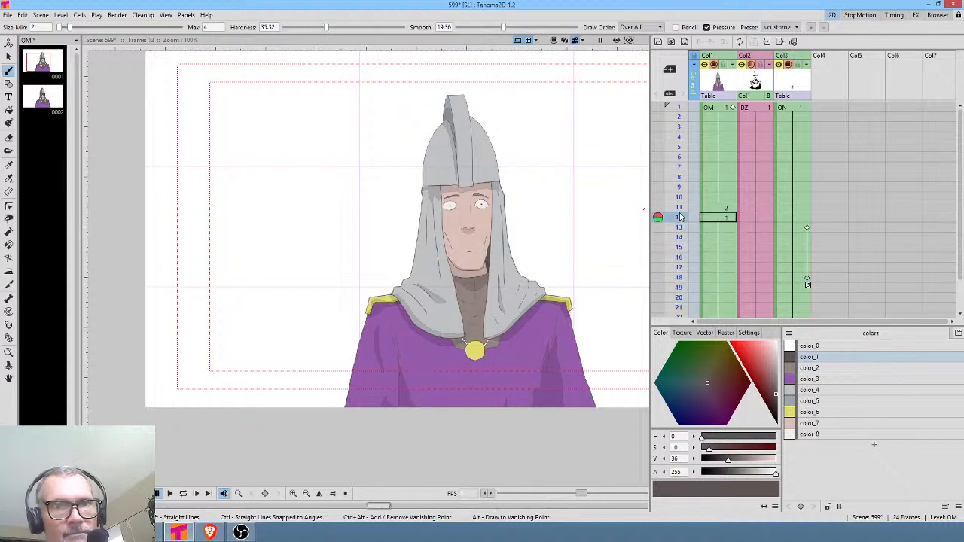
pyautogui.press('p')
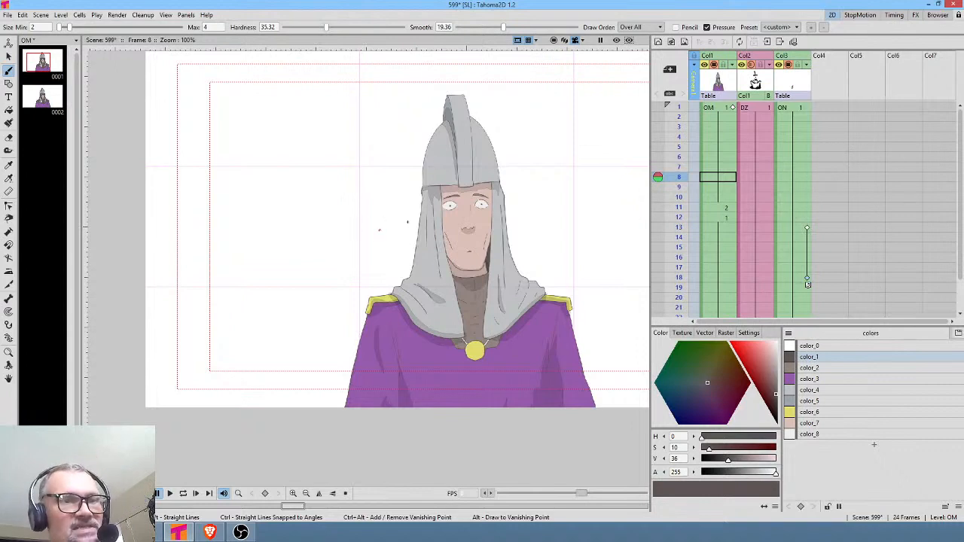
# Step: In the Fx Schematic, insert a Body Highlight effect between the Col1 OM node and the Scene node
pyautogui.click(793, 110)
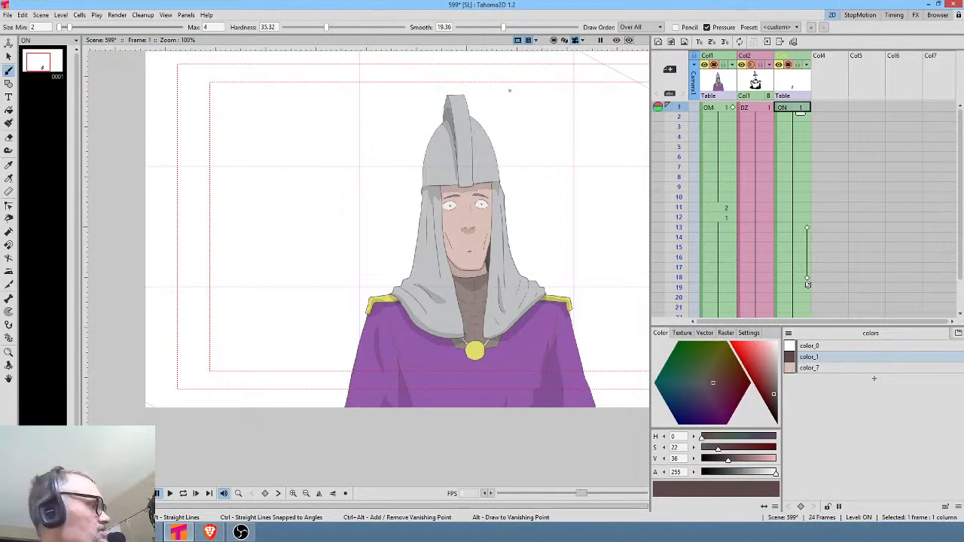
pyautogui.hotkey('ctrl', 'f')
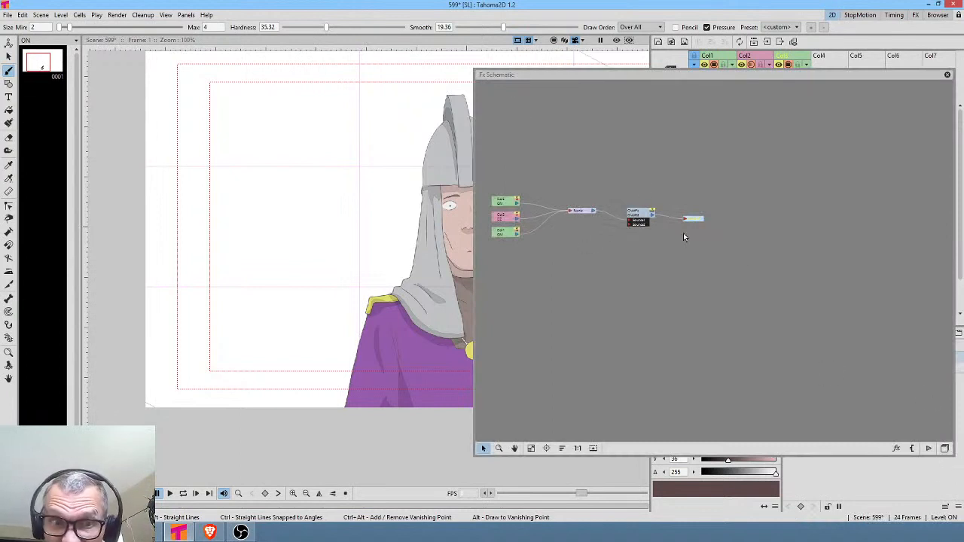
pyautogui.moveTo(611, 253); pyautogui.dragTo(701, 261)
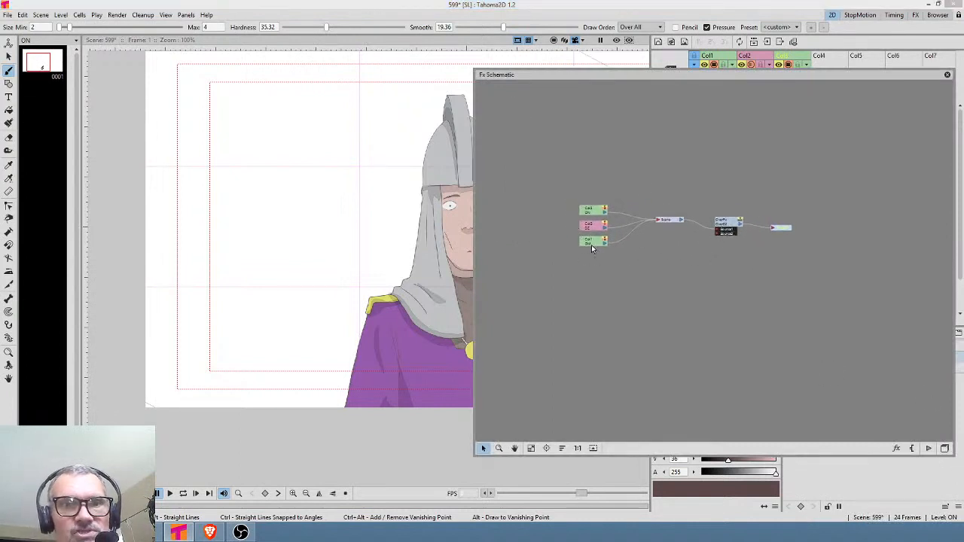
pyautogui.scroll(3, 602, 205)
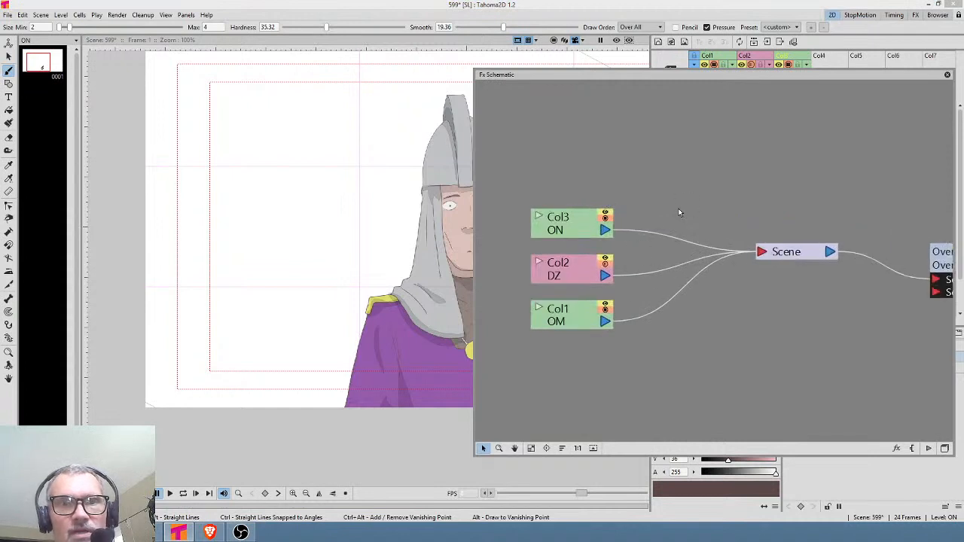
pyautogui.moveTo(696, 81)
pyautogui.mouseDown()
pyautogui.moveTo(664, 153)
pyautogui.moveTo(702, 98)
pyautogui.mouseUp()
pyautogui.moveTo(584, 338); pyautogui.dragTo(560, 338)
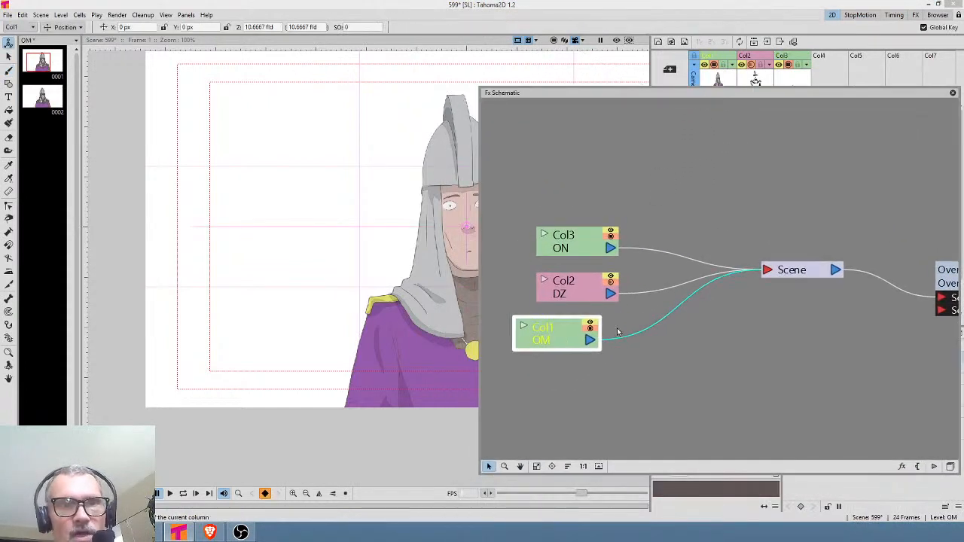
pyautogui.rightClick(645, 335)
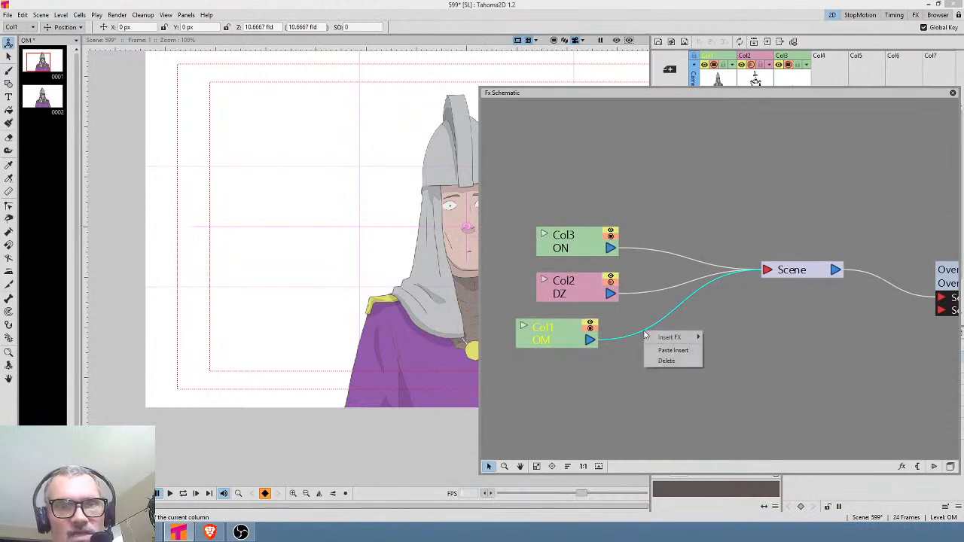
pyautogui.moveTo(664, 337)
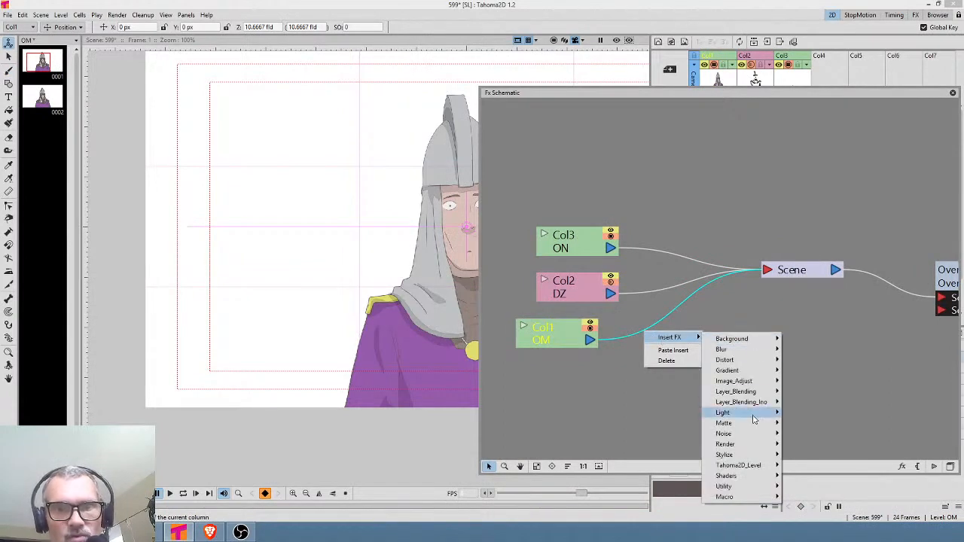
pyautogui.moveTo(761, 413)
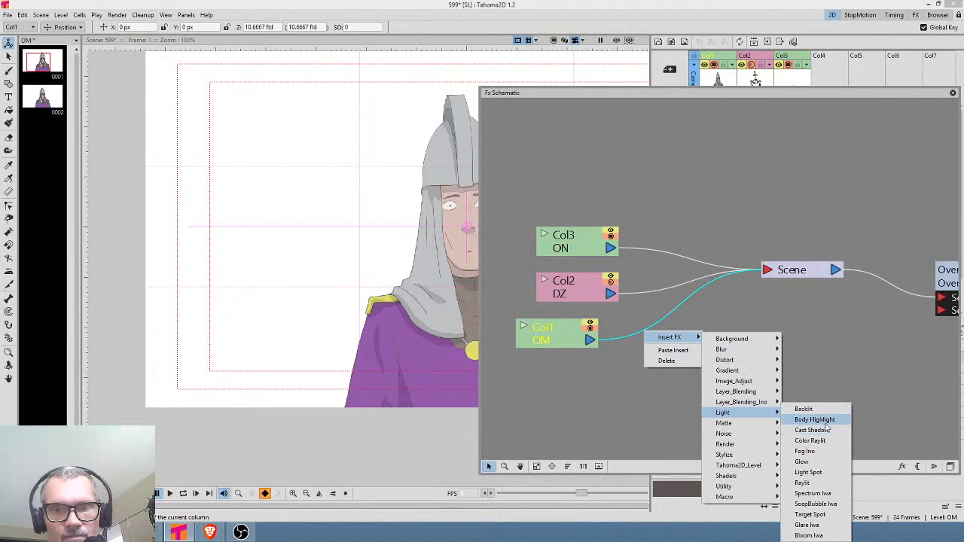
pyautogui.click(815, 419)
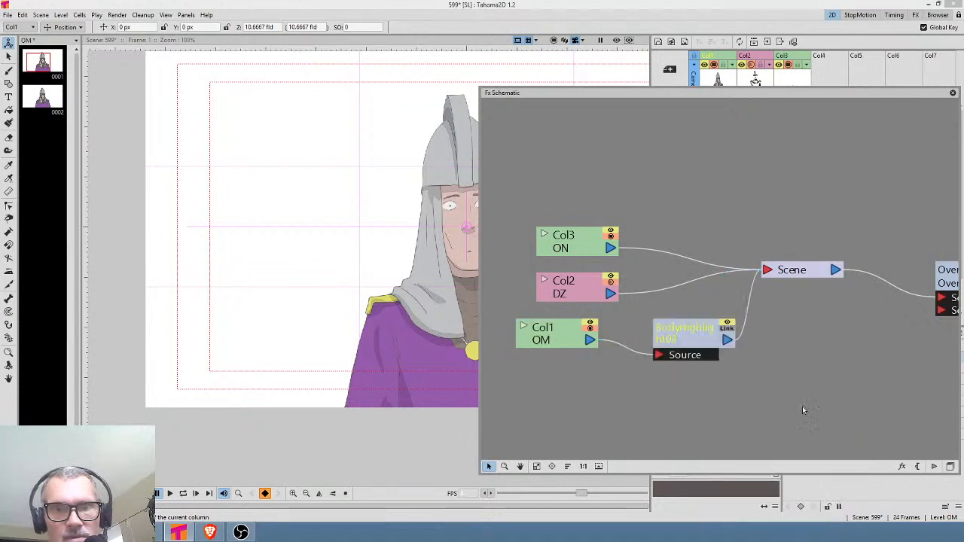
# Step: Turn on the viewer preview and open the settings of Col1's Body Highlight effect
pyautogui.click(686, 335)
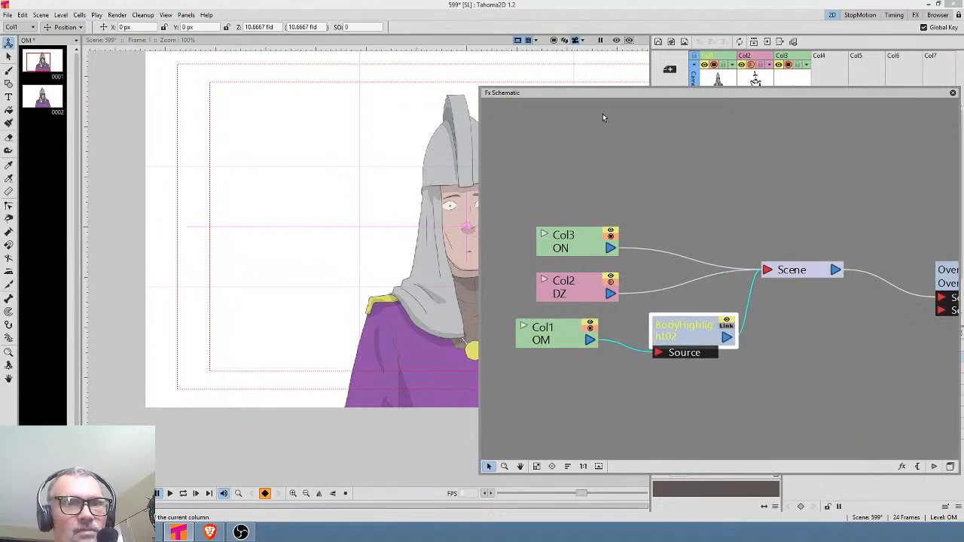
pyautogui.click(616, 40)
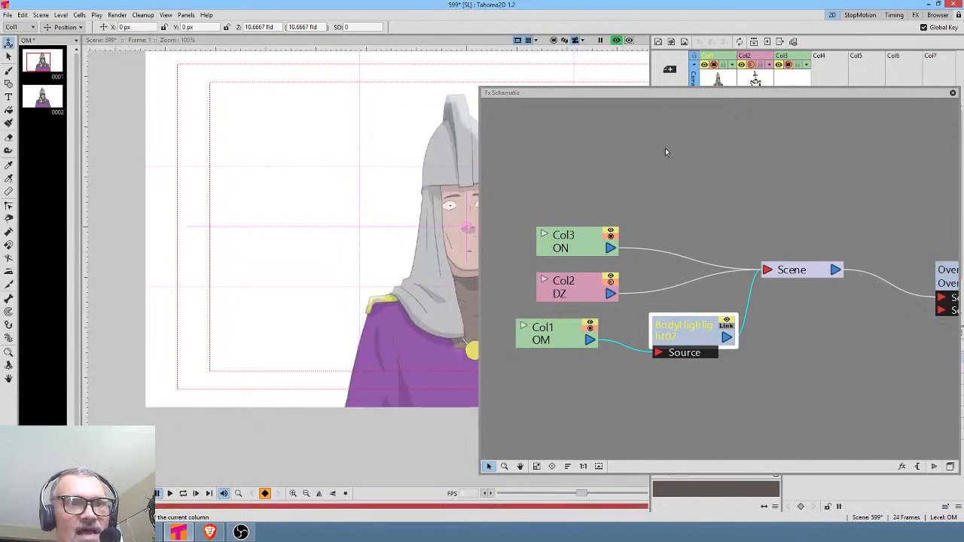
pyautogui.doubleClick(699, 341)
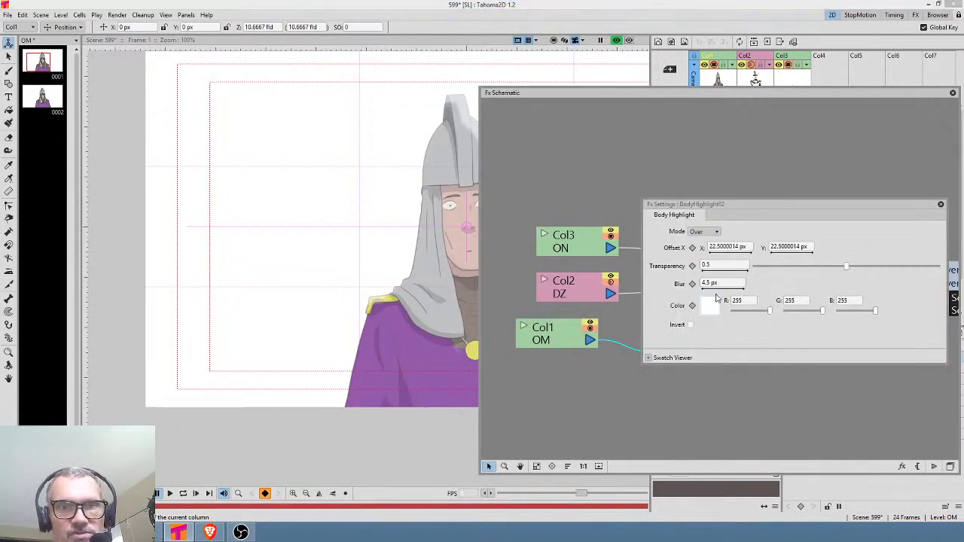
# Step: Set the Body Highlight color to black and close the Fx Schematic to uncover the character
pyautogui.click(709, 309)
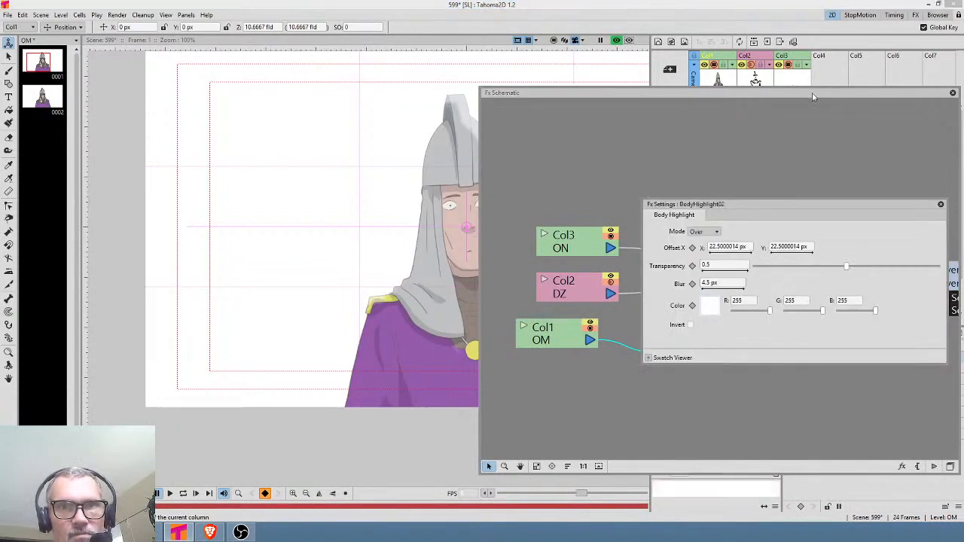
pyautogui.moveTo(814, 96); pyautogui.dragTo(471, 53)
pyautogui.moveTo(819, 205); pyautogui.dragTo(567, 220)
pyautogui.moveTo(766, 371); pyautogui.dragTo(793, 458)
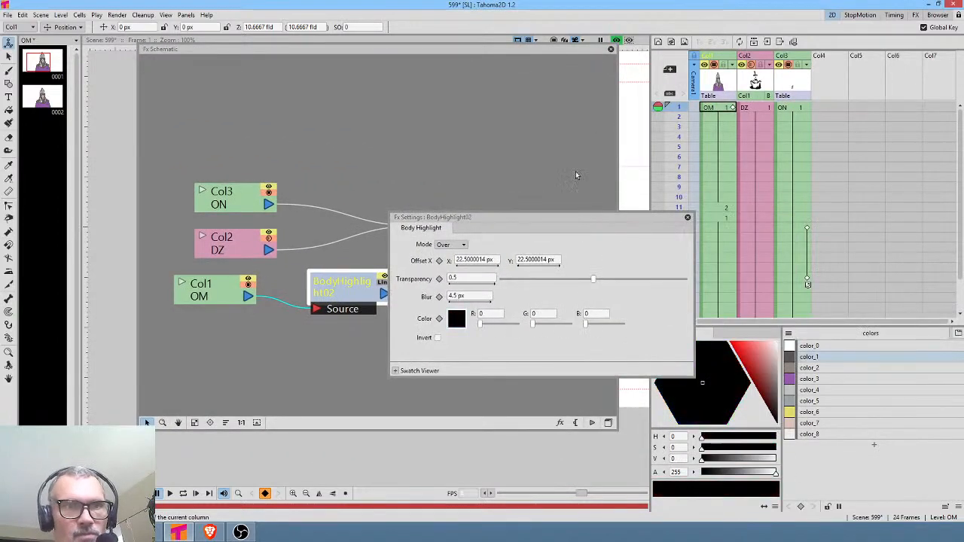
pyautogui.click(610, 49)
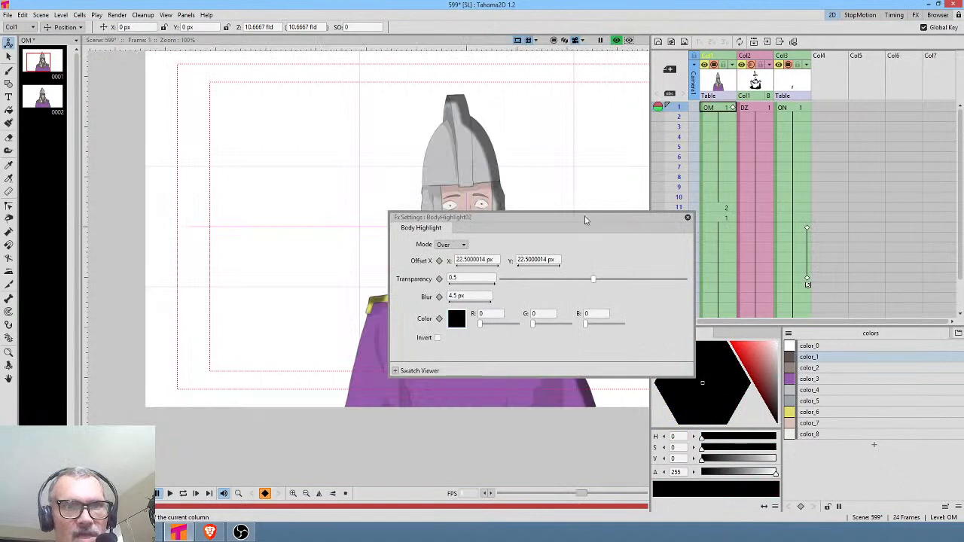
pyautogui.moveTo(585, 220); pyautogui.dragTo(755, 225)
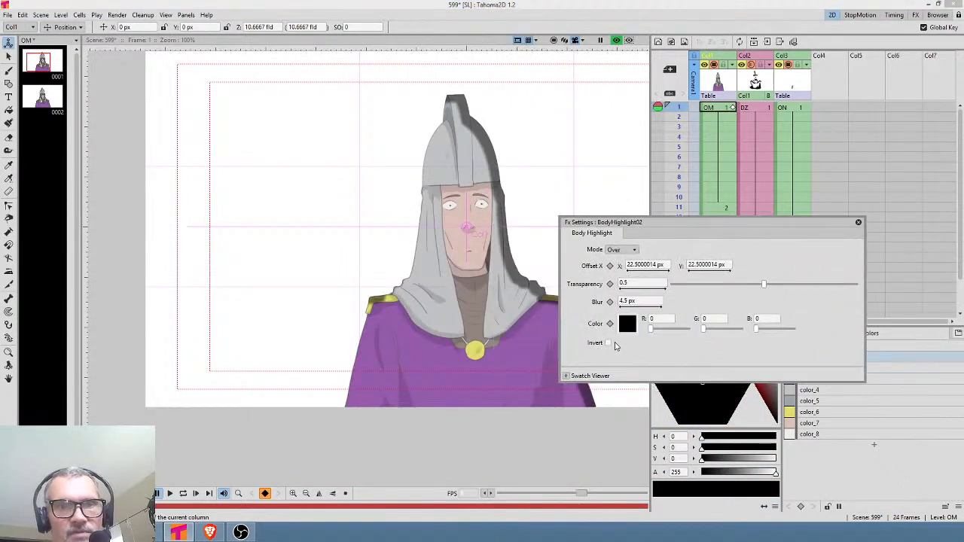
# Step: Invert Col1's Body Highlight and set its transparency to 0.832
pyautogui.click(607, 342)
pyautogui.moveTo(765, 285); pyautogui.dragTo(824, 290)
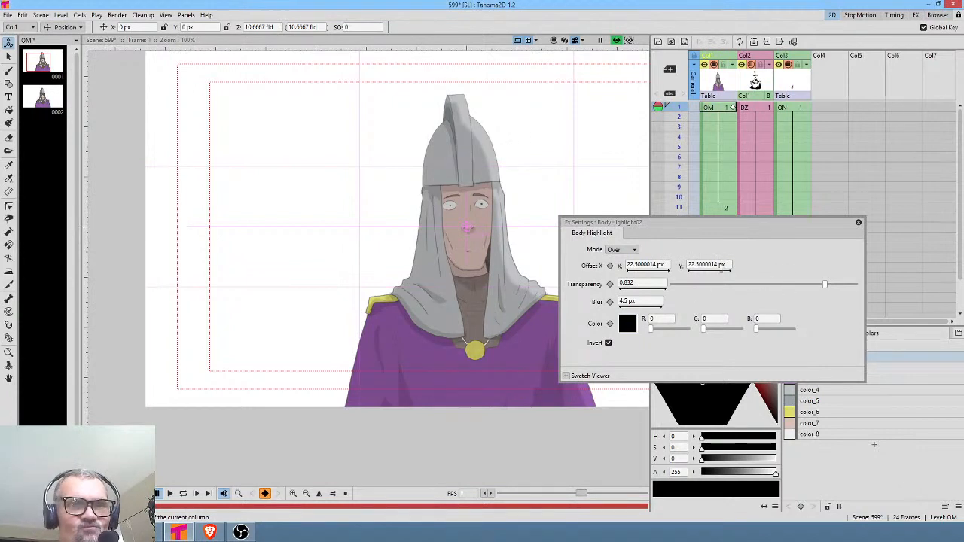
# Step: Set the Body Highlight offset to X 10 px and Y 16 px, fine-tune its transparency to 0.846, and close the effect settings
pyautogui.click(667, 265)
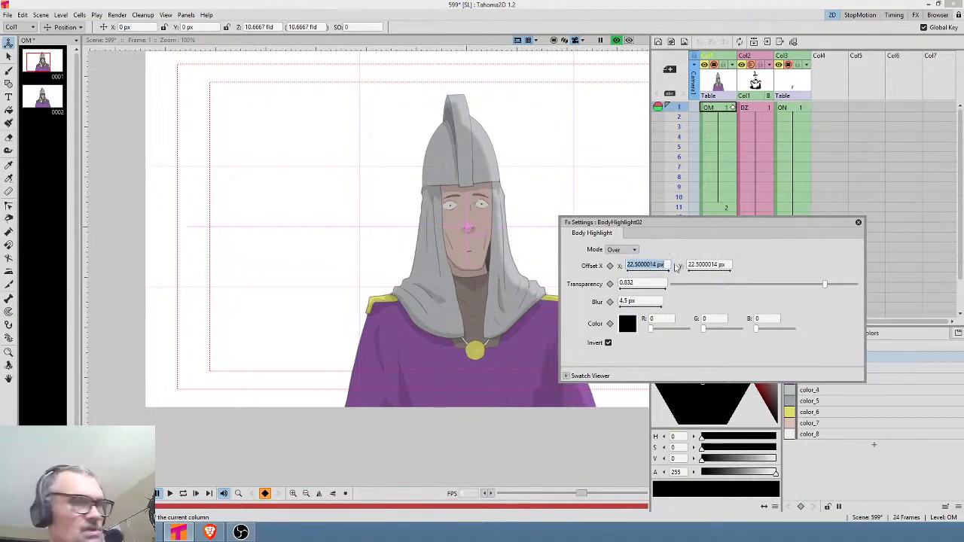
pyautogui.write('10')
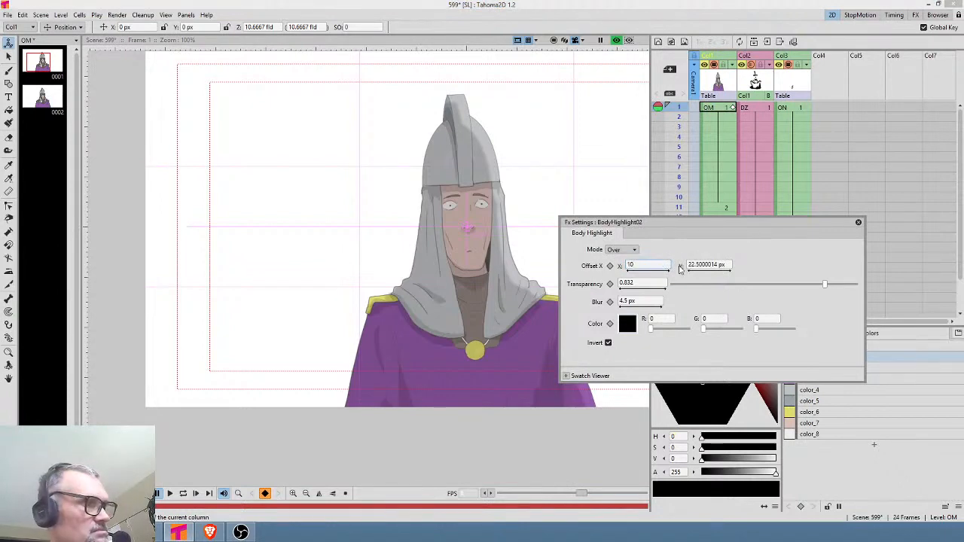
pyautogui.press('Return')
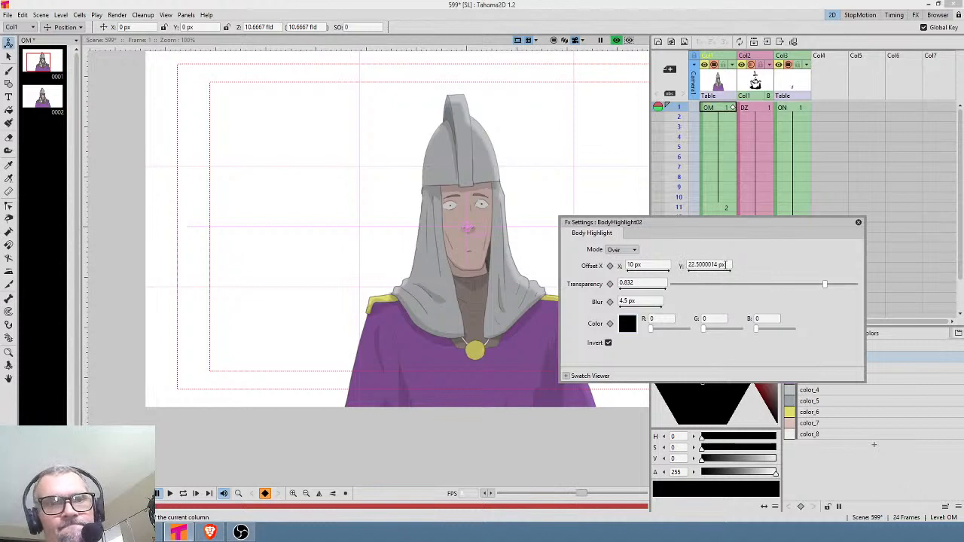
pyautogui.click(727, 265)
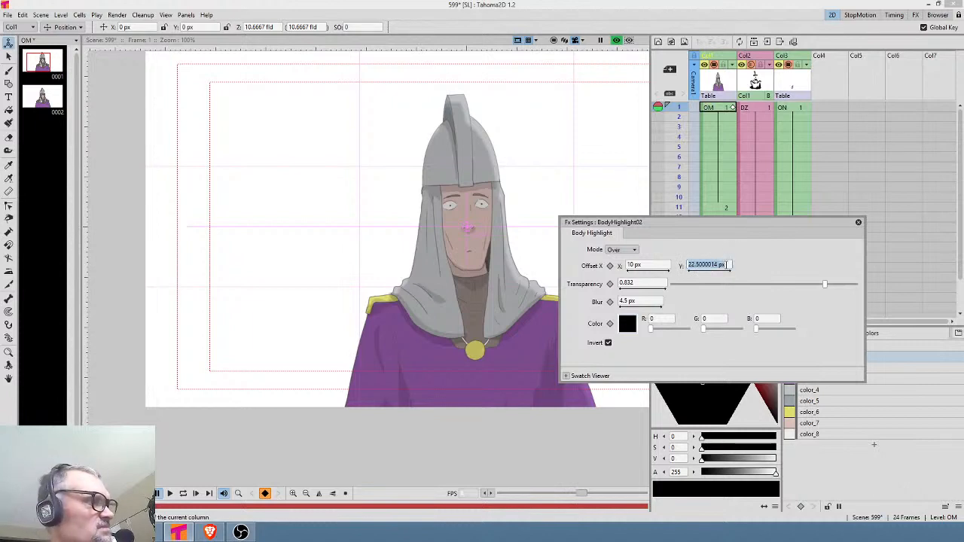
pyautogui.write('1')
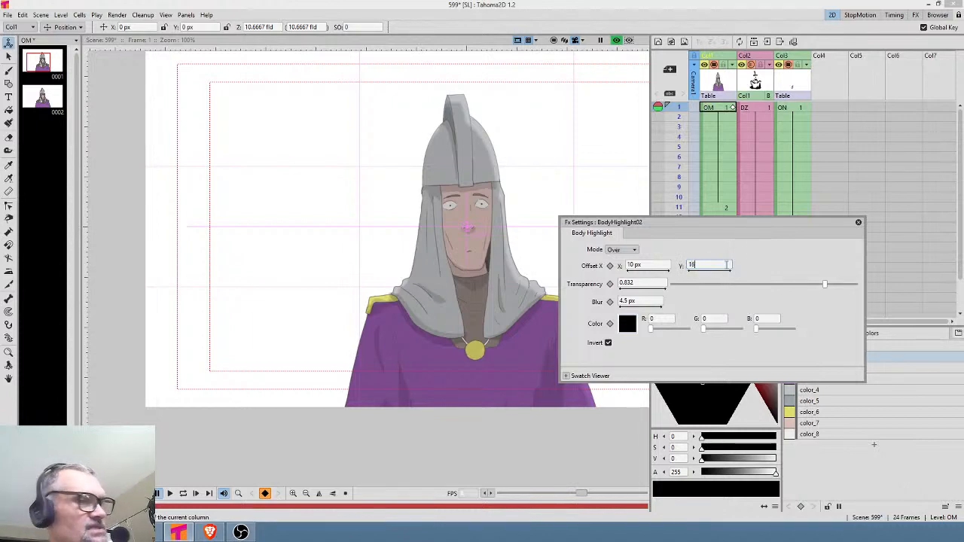
pyautogui.write('6')
pyautogui.press('Return')
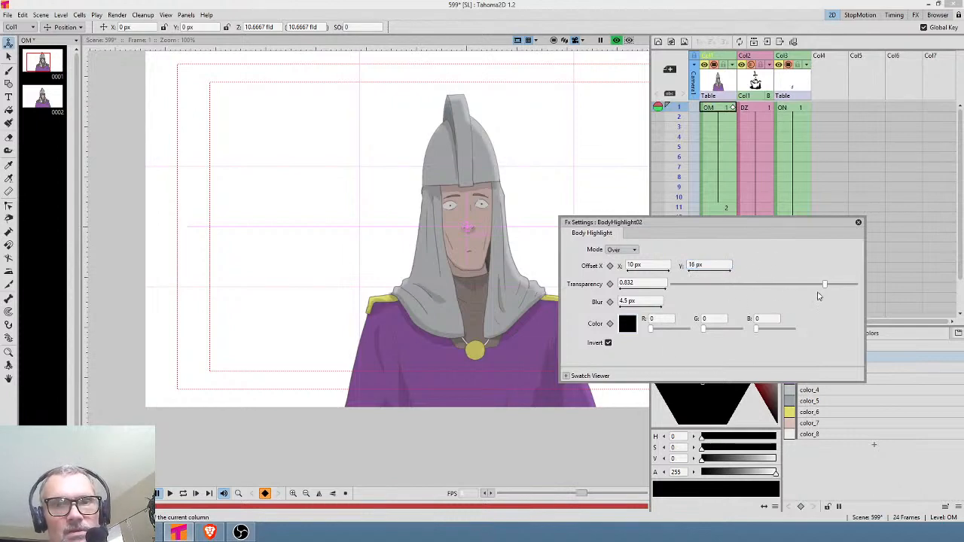
pyautogui.moveTo(826, 286); pyautogui.dragTo(828, 289)
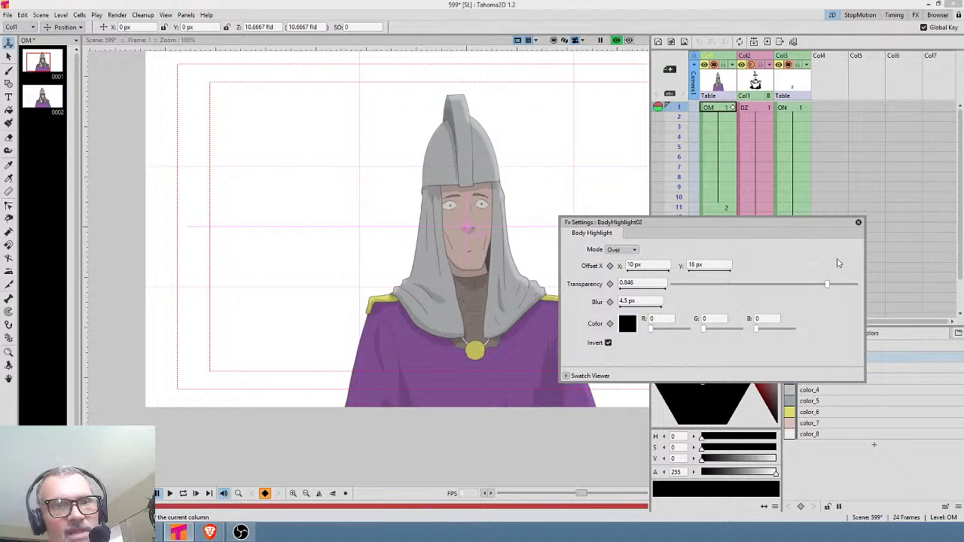
pyautogui.click(858, 223)
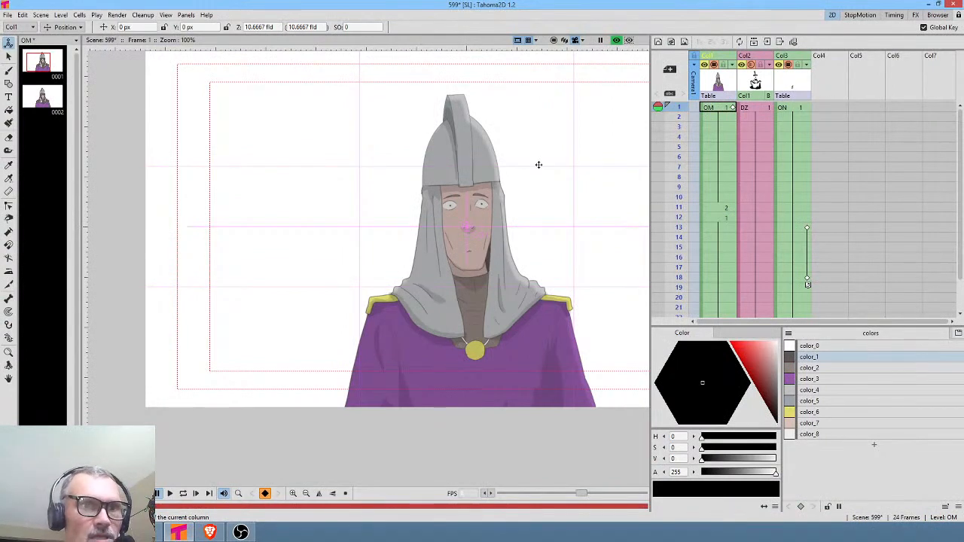
pyautogui.moveTo(548, 153); pyautogui.dragTo(459, 155)
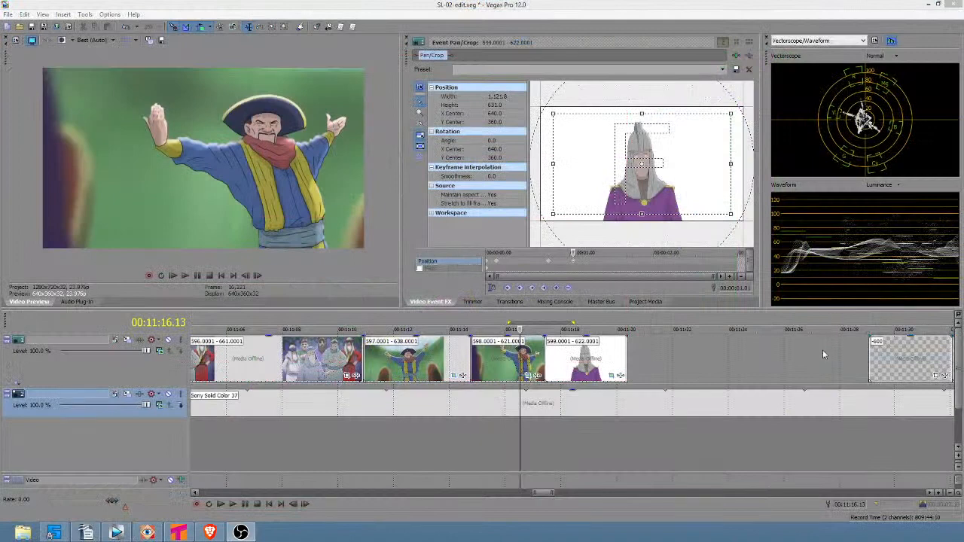
# Step: In Vegas Pro, close the gap after clip 599 by moving event 600 and the following events up against it
pyautogui.moveTo(881, 369); pyautogui.dragTo(675, 367)
pyautogui.moveTo(574, 445); pyautogui.dragTo(646, 435)
pyautogui.click(617, 434)
pyautogui.scroll(-4, 625, 432)
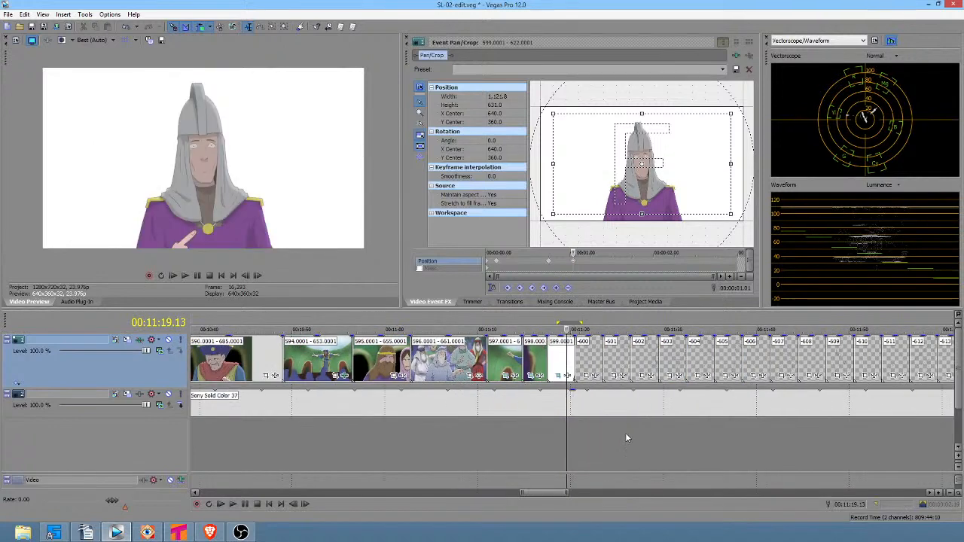
# Step: Scrub through the edit from clip 595 to event 600 to review the finished shots and their order
pyautogui.click(382, 429)
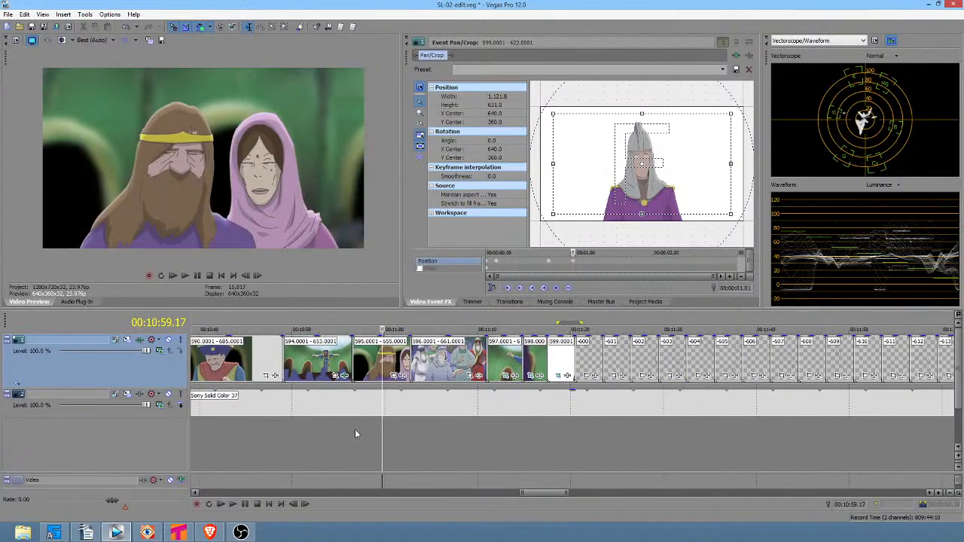
pyautogui.moveTo(327, 430); pyautogui.dragTo(554, 438)
pyautogui.moveTo(506, 467); pyautogui.dragTo(619, 454)
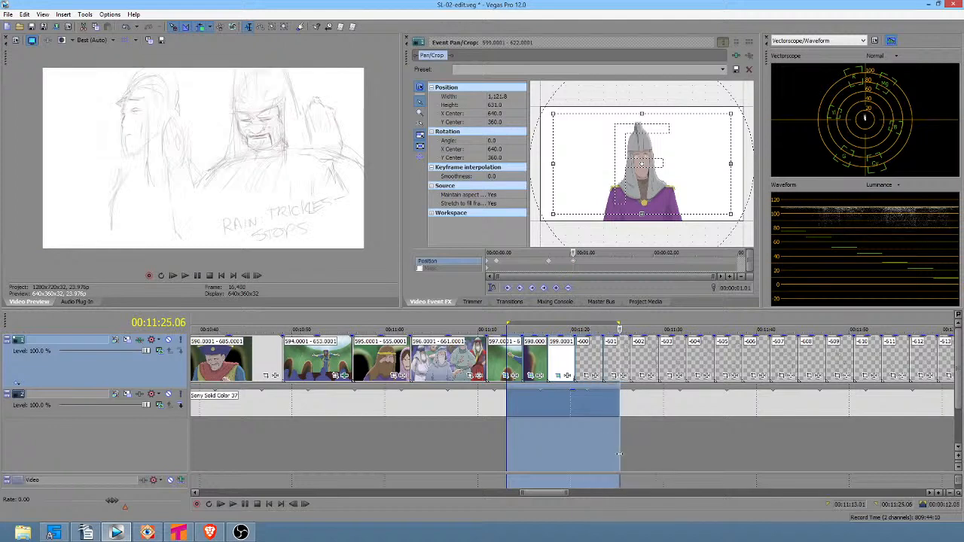
pyautogui.click(565, 453)
pyautogui.click(579, 452)
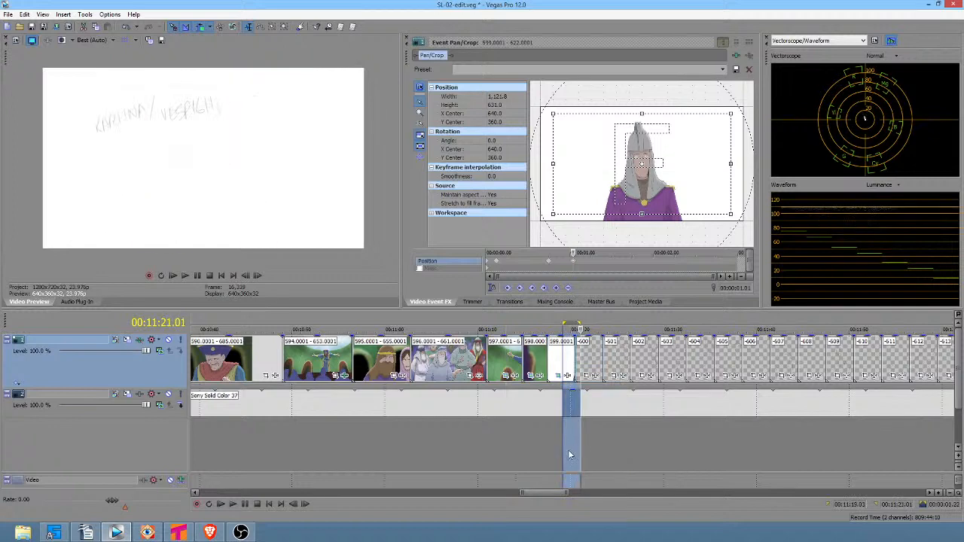
pyautogui.click(568, 455)
pyautogui.scroll(3, 569, 454)
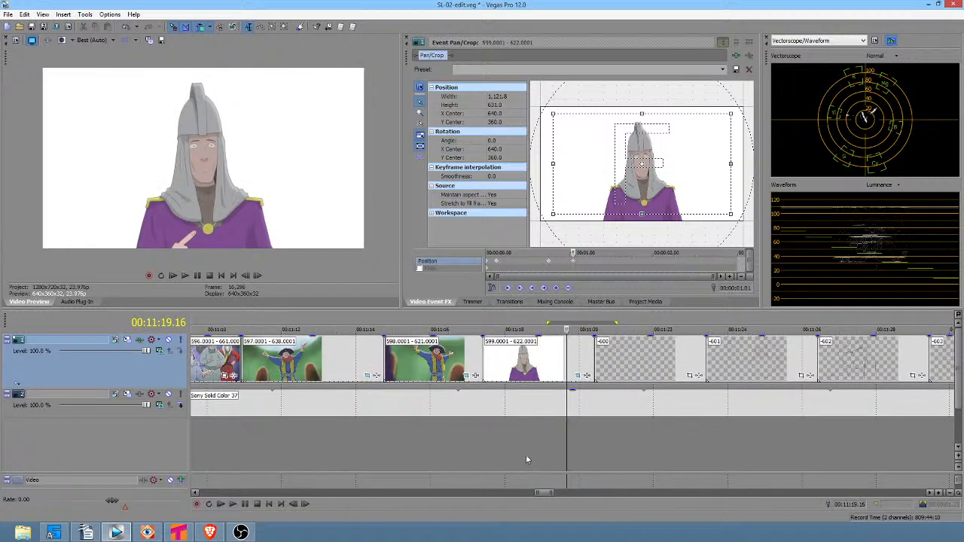
pyautogui.click(449, 448)
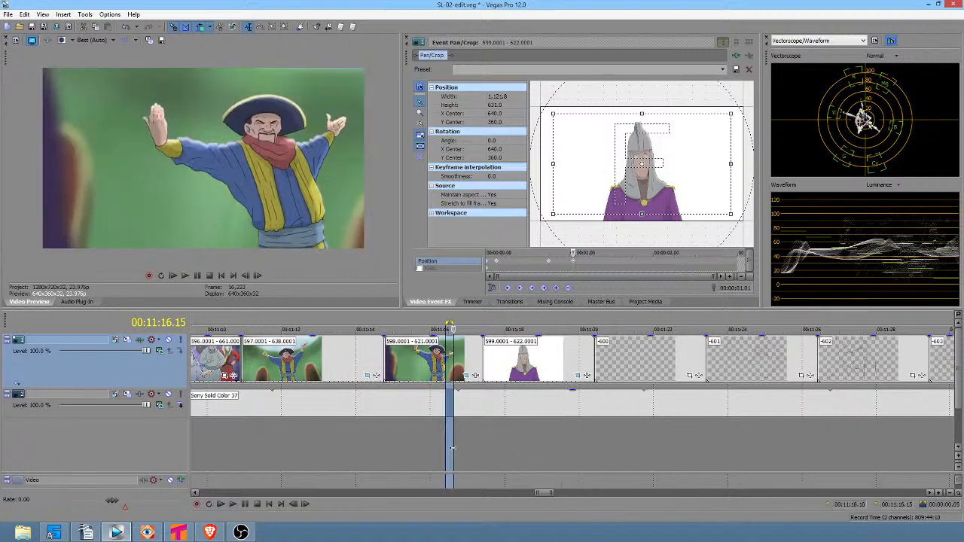
pyautogui.moveTo(452, 448); pyautogui.dragTo(598, 446)
pyautogui.click(455, 452)
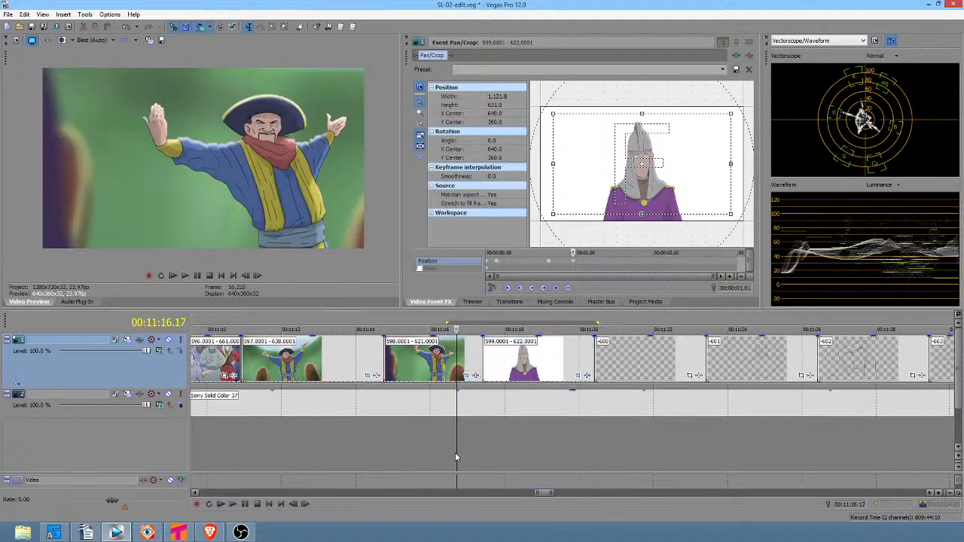
pyautogui.scroll(-5, 455, 453)
pyautogui.click(458, 433)
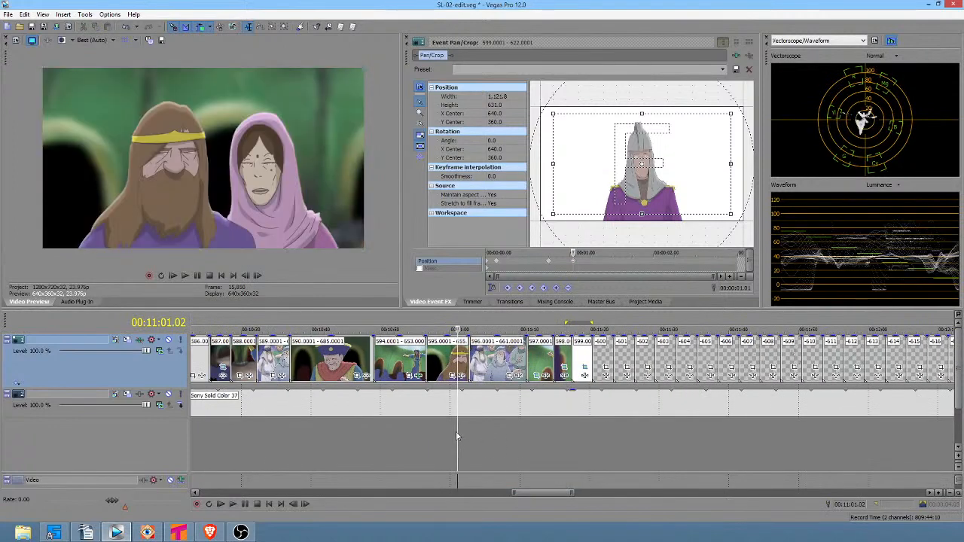
pyautogui.moveTo(439, 434)
pyautogui.mouseDown()
pyautogui.moveTo(466, 431)
pyautogui.moveTo(438, 429)
pyautogui.moveTo(455, 427)
pyautogui.mouseUp()
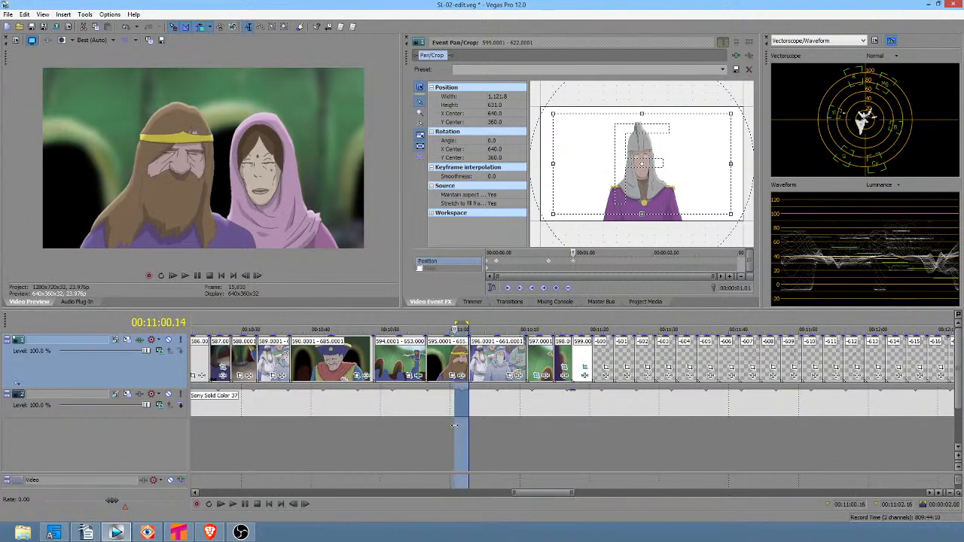
pyautogui.click(600, 424)
pyautogui.scroll(4, 598, 425)
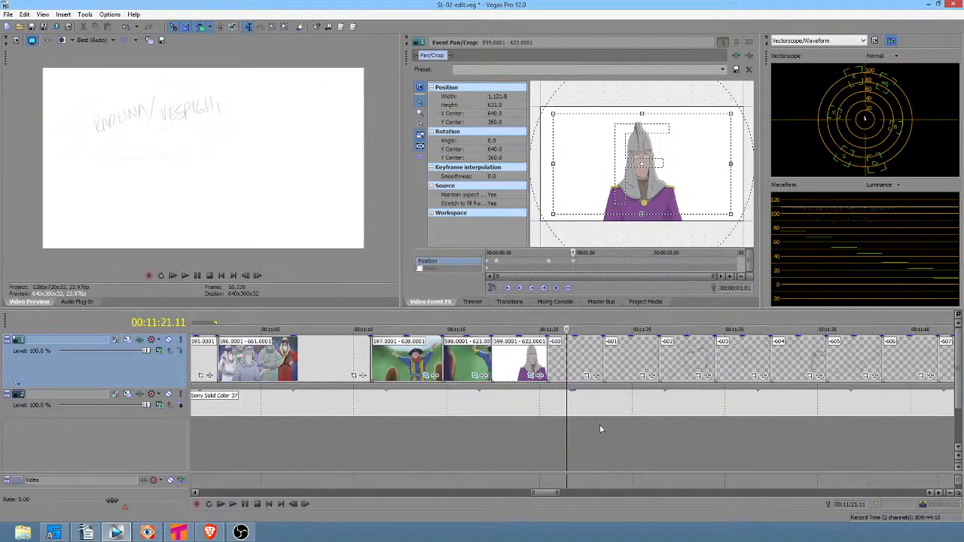
pyautogui.moveTo(486, 440); pyautogui.dragTo(603, 436)
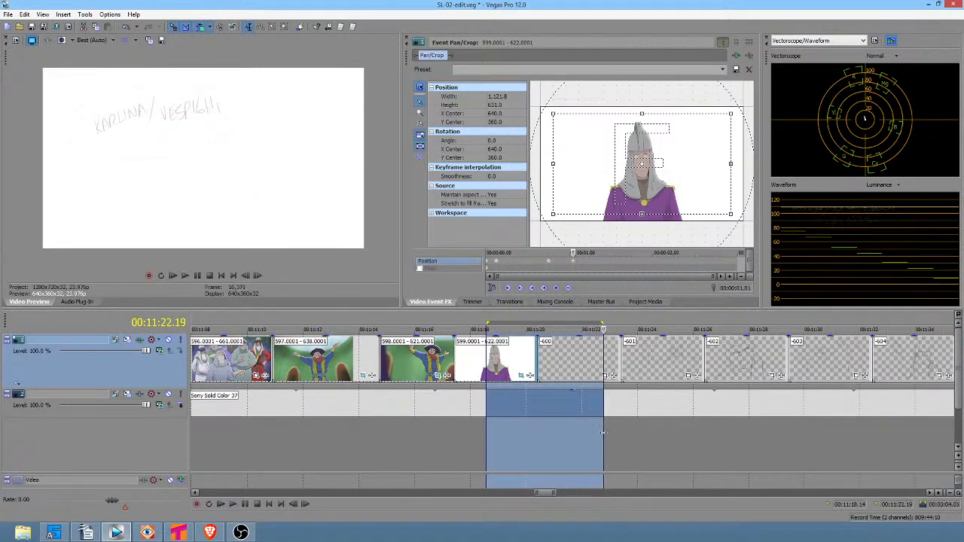
# Step: Check the storyboard sketches of events 600 to 603 against the end of clip 599 on the timeline
pyautogui.click(493, 367)
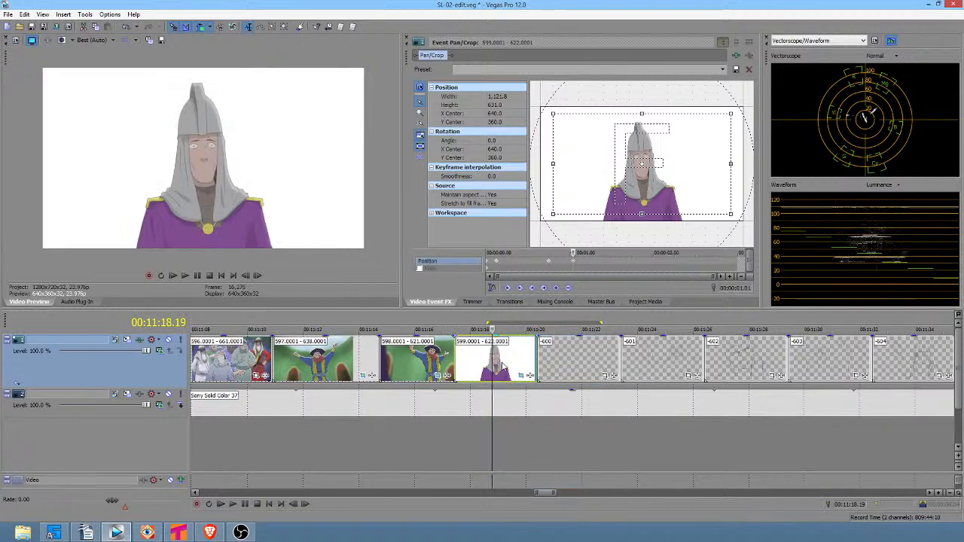
pyautogui.click(665, 372)
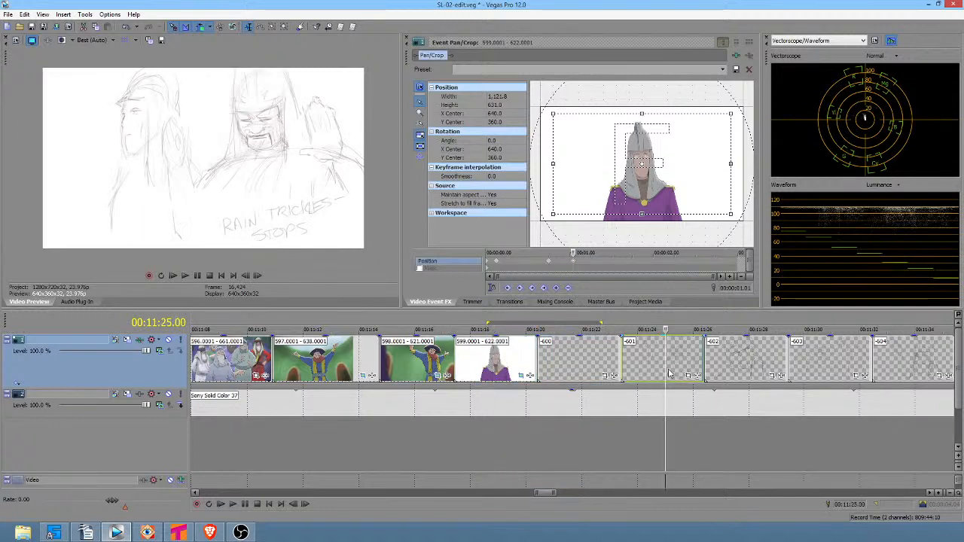
pyautogui.click(582, 450)
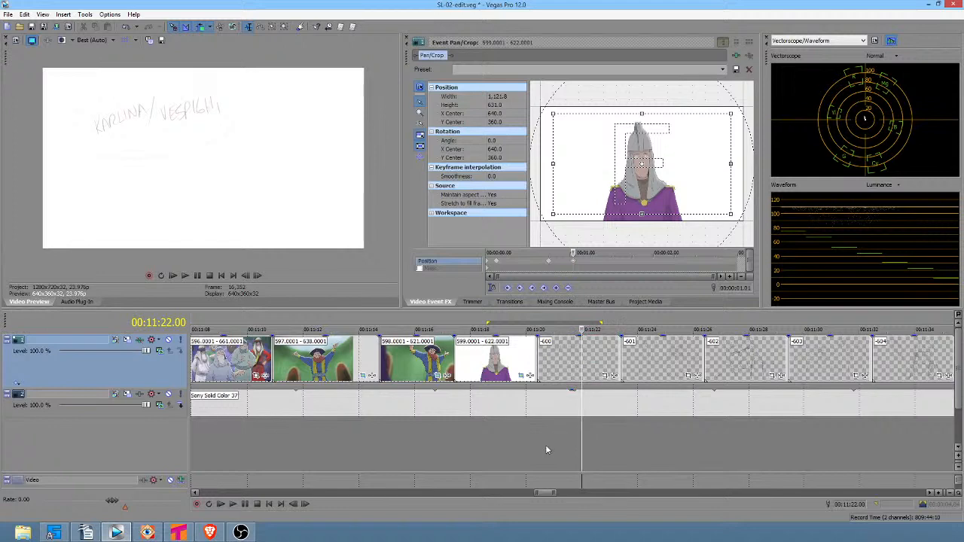
pyautogui.moveTo(522, 447); pyautogui.dragTo(812, 432)
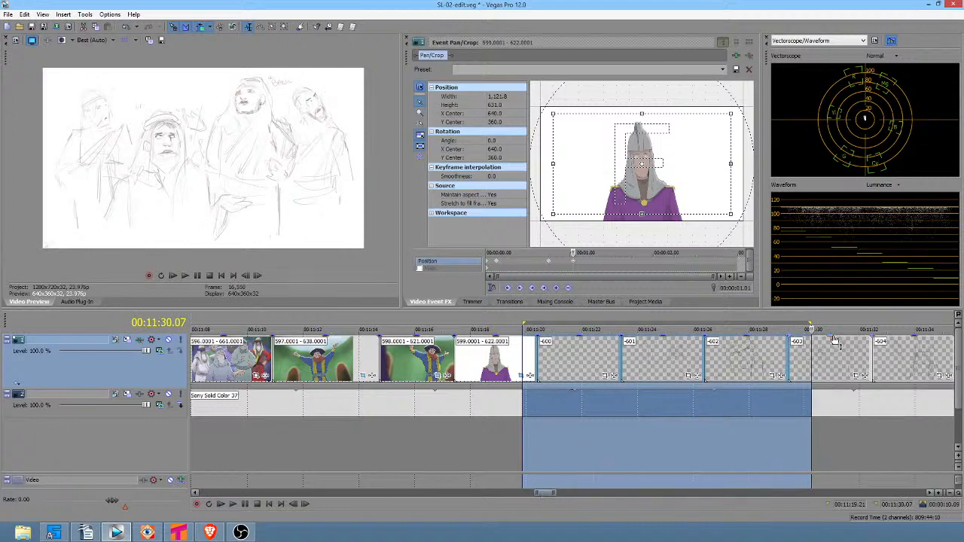
pyautogui.moveTo(825, 322); pyautogui.dragTo(907, 325)
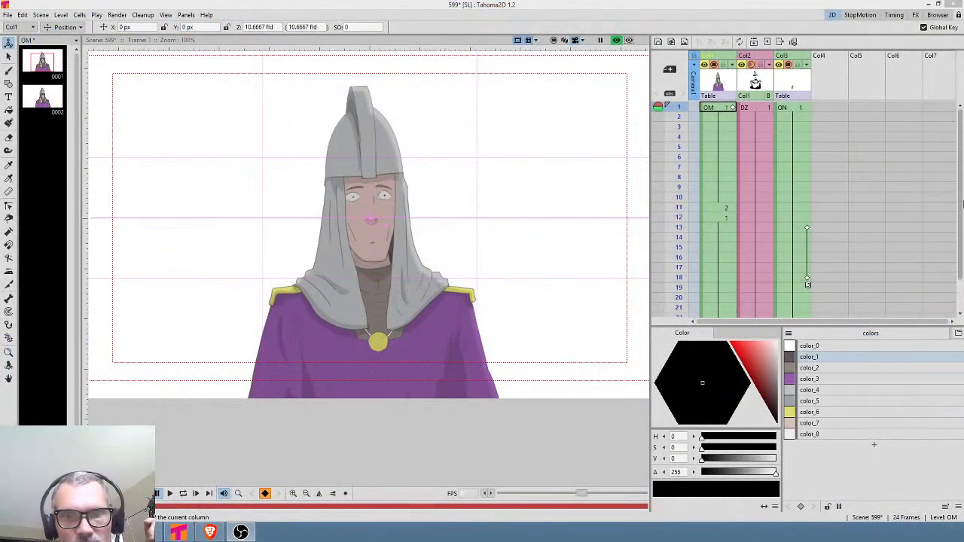
# Step: Back in Tahoma2D, examine the animatable Body Highlight parameters in the Function Editor, including Offset X, transparency, blur and color, and close it
pyautogui.click(827, 369)
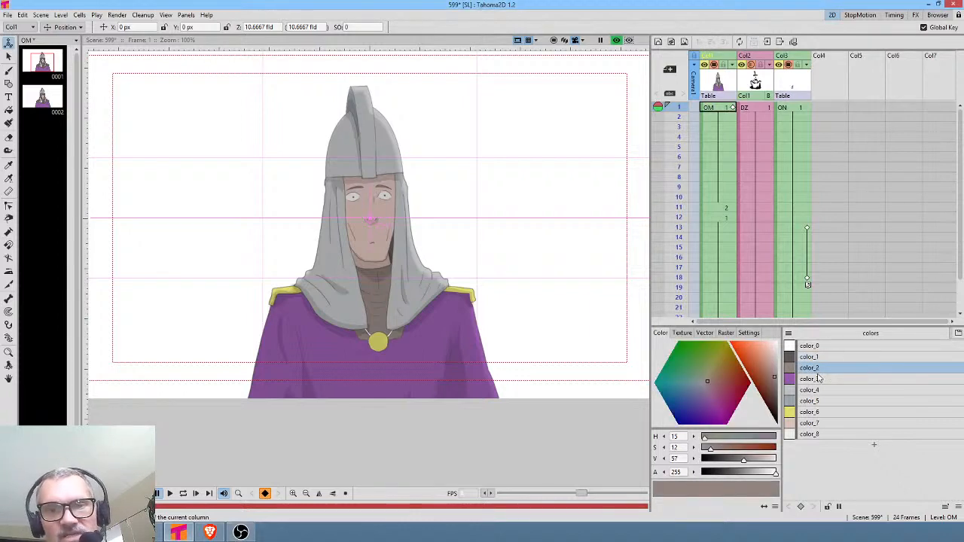
pyautogui.click(264, 493)
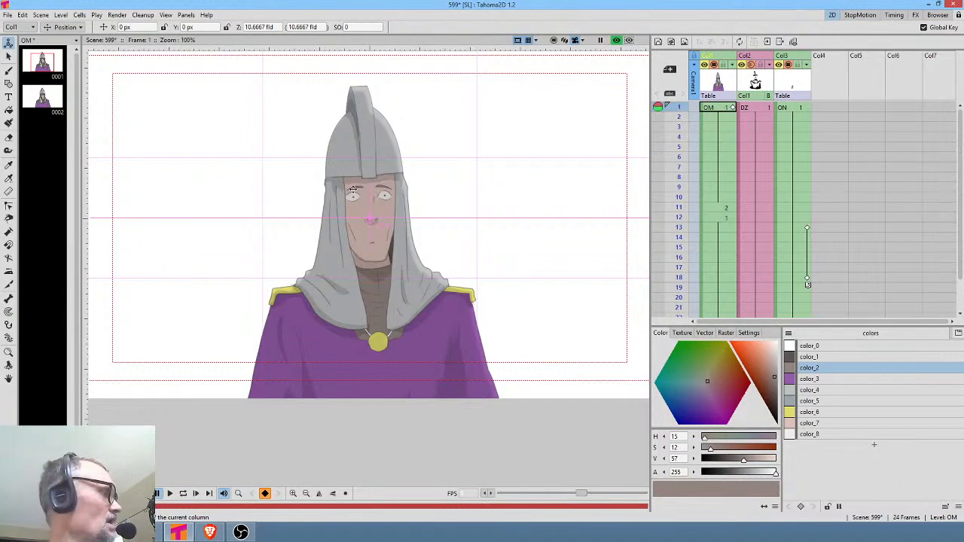
pyautogui.hotkey('ctrl', 'shift', 'f')
pyautogui.moveTo(719, 261); pyautogui.dragTo(663, 174)
pyautogui.click(415, 256)
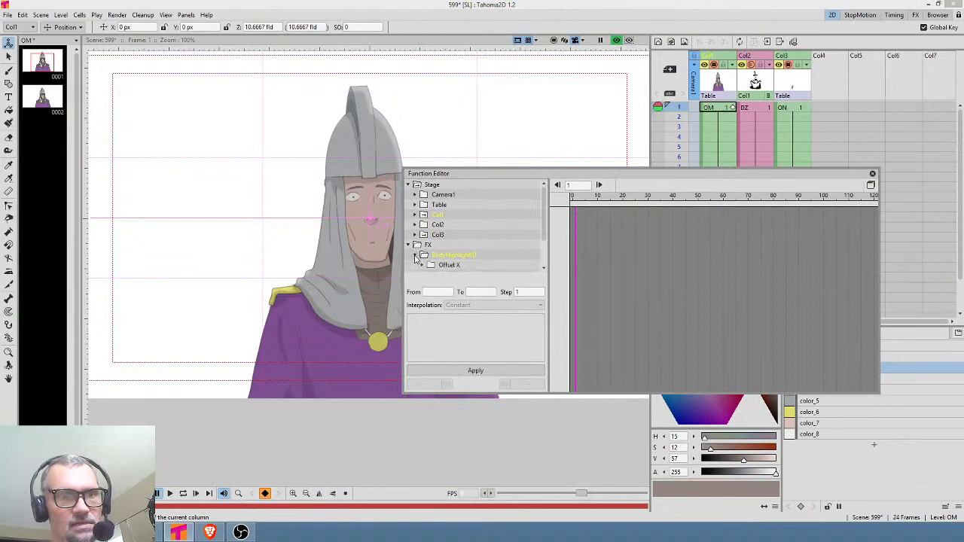
pyautogui.click(423, 266)
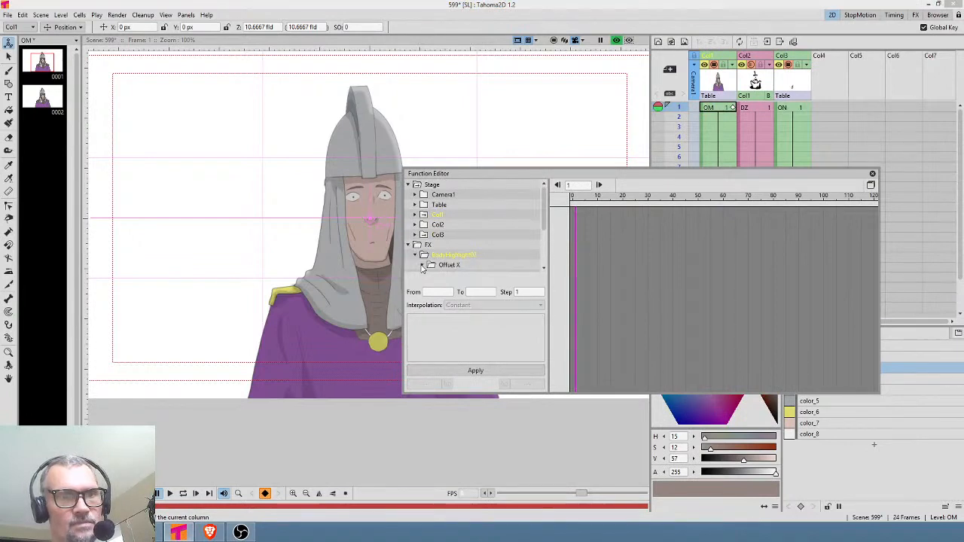
pyautogui.moveTo(546, 199); pyautogui.dragTo(547, 235)
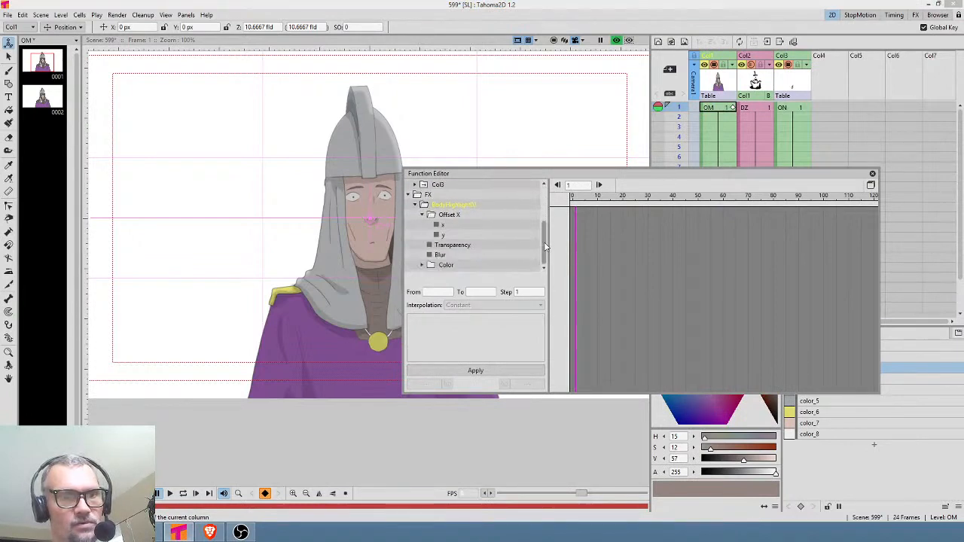
pyautogui.click(422, 266)
pyautogui.moveTo(543, 233)
pyautogui.mouseDown()
pyautogui.moveTo(544, 259)
pyautogui.moveTo(545, 226)
pyautogui.mouseUp()
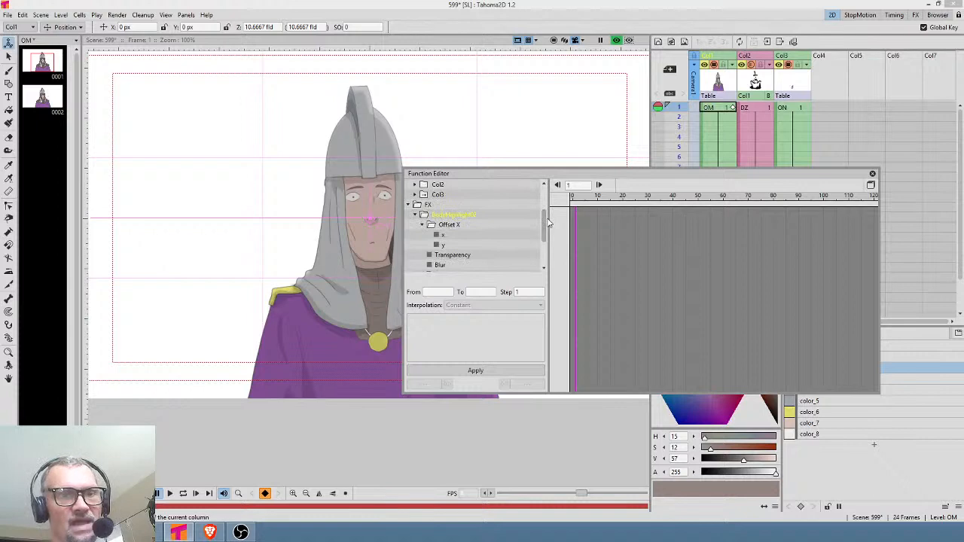
pyautogui.click(873, 174)
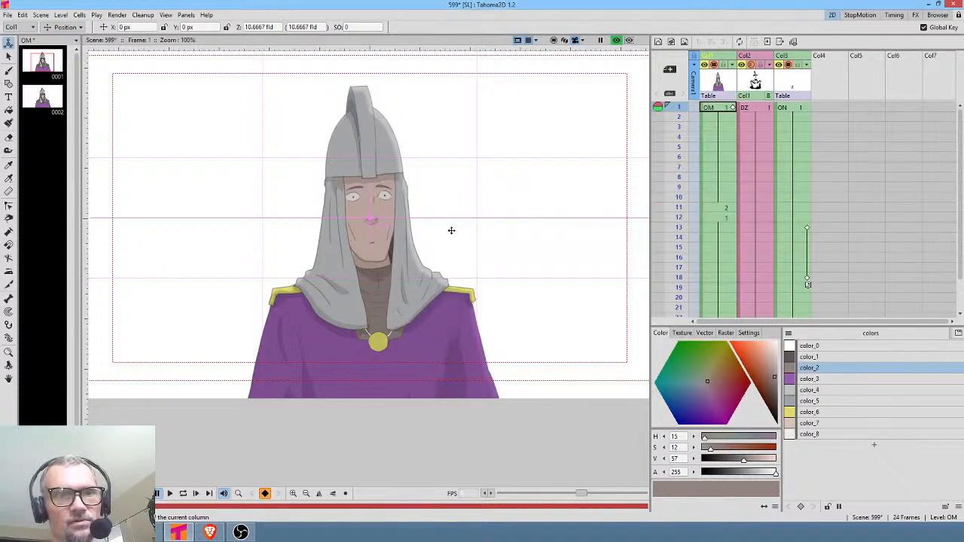